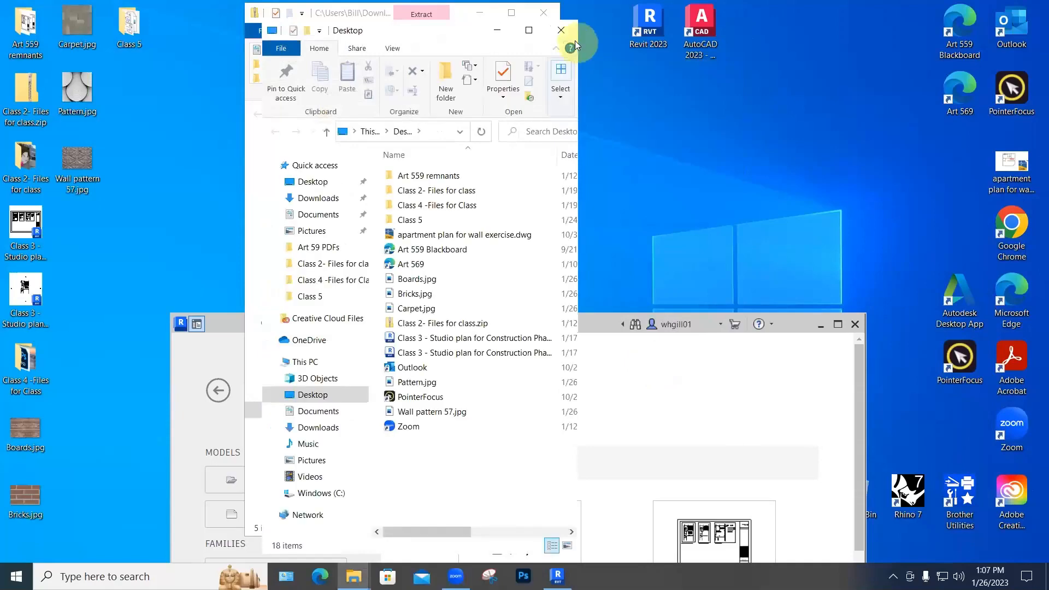
Step: Close both open folder windows, then bring the Revit home window fully into view and maximize it
left_click(558, 31)
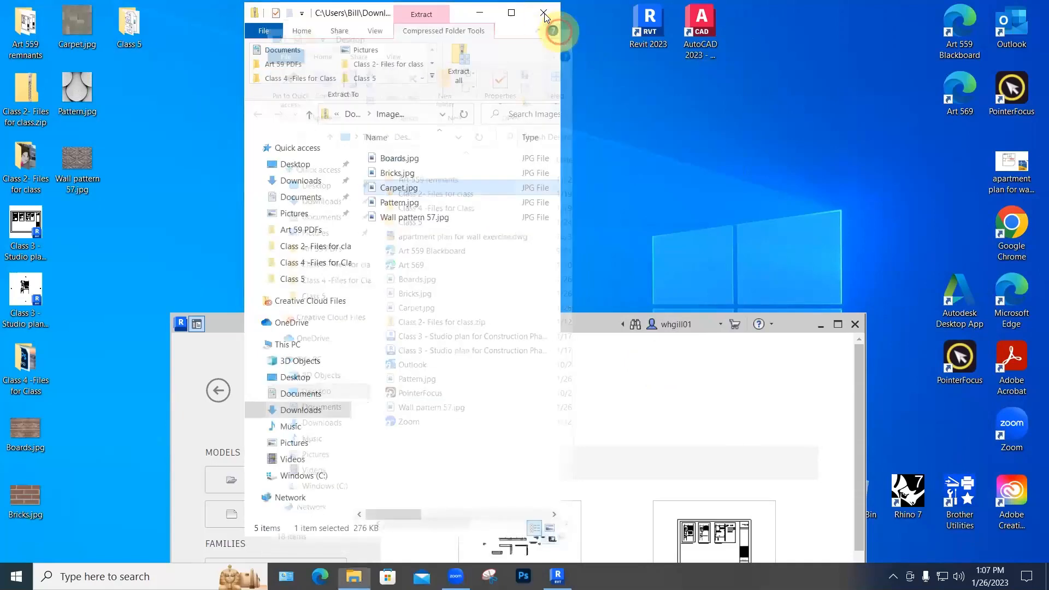
left_click(544, 12)
left_click_drag(592, 325, 590, 49)
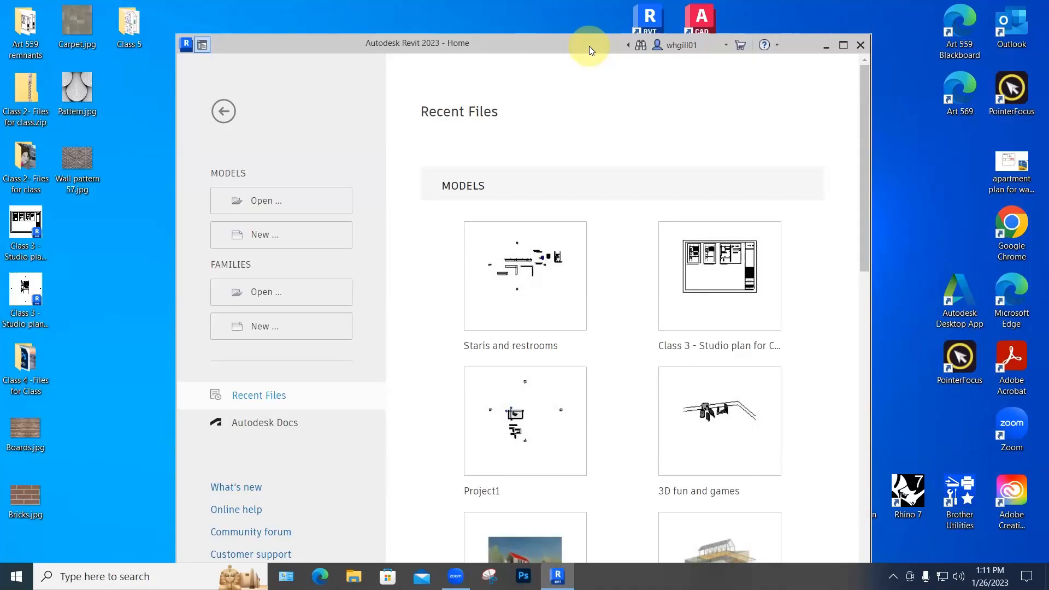
left_click(843, 45)
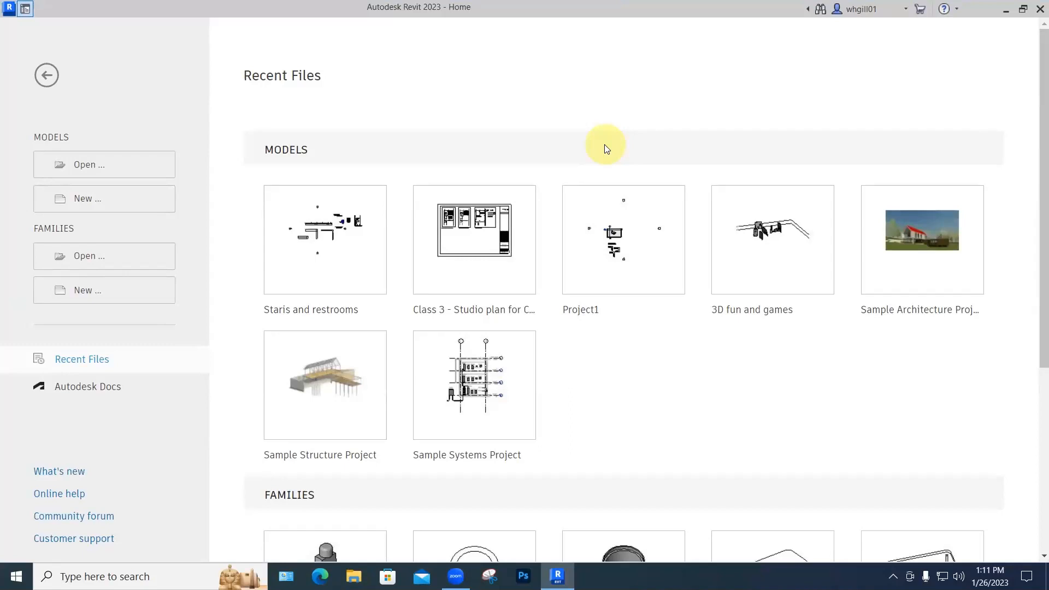
Step: Create a new project from the Imperial-Architectural Template
left_click(112, 201)
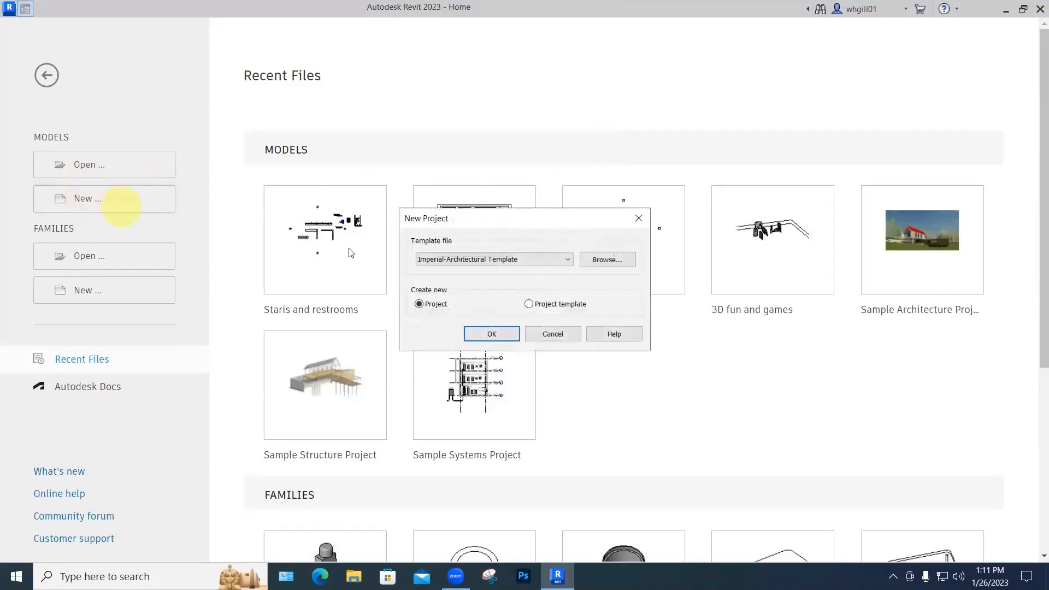
left_click(544, 260)
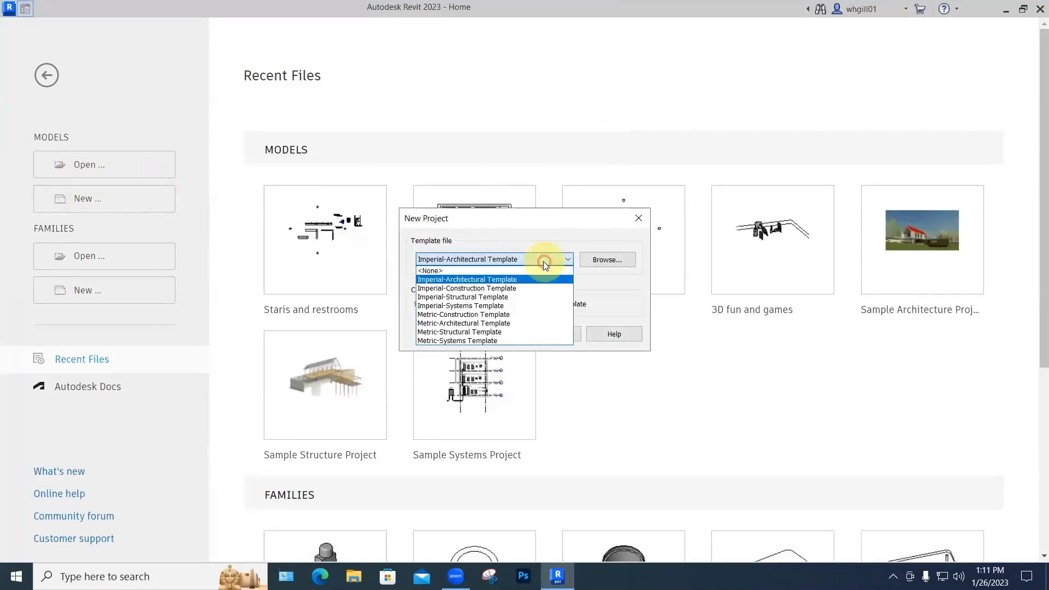
left_click(497, 280)
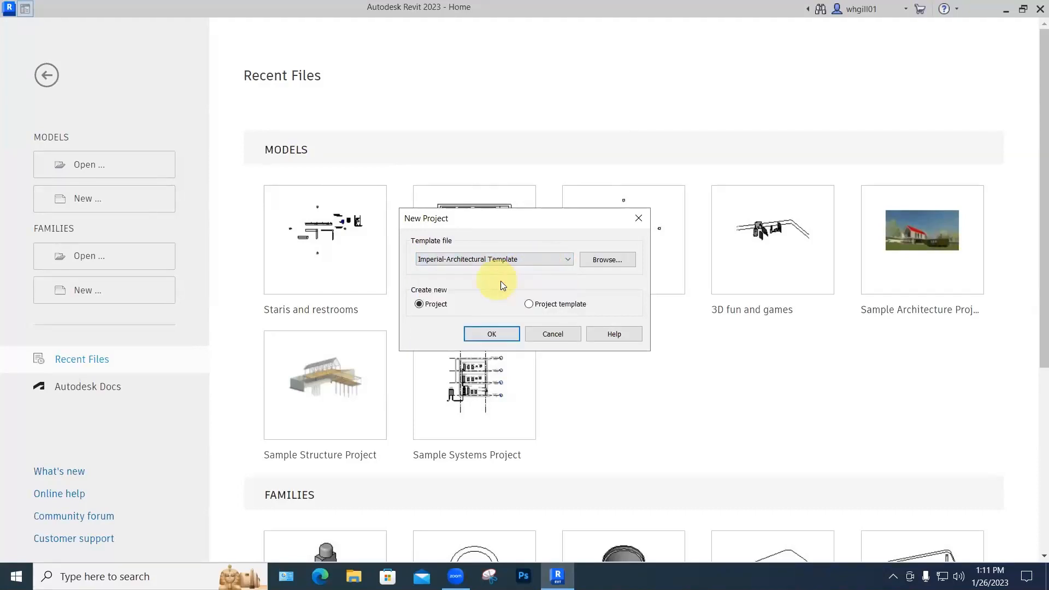
left_click(491, 335)
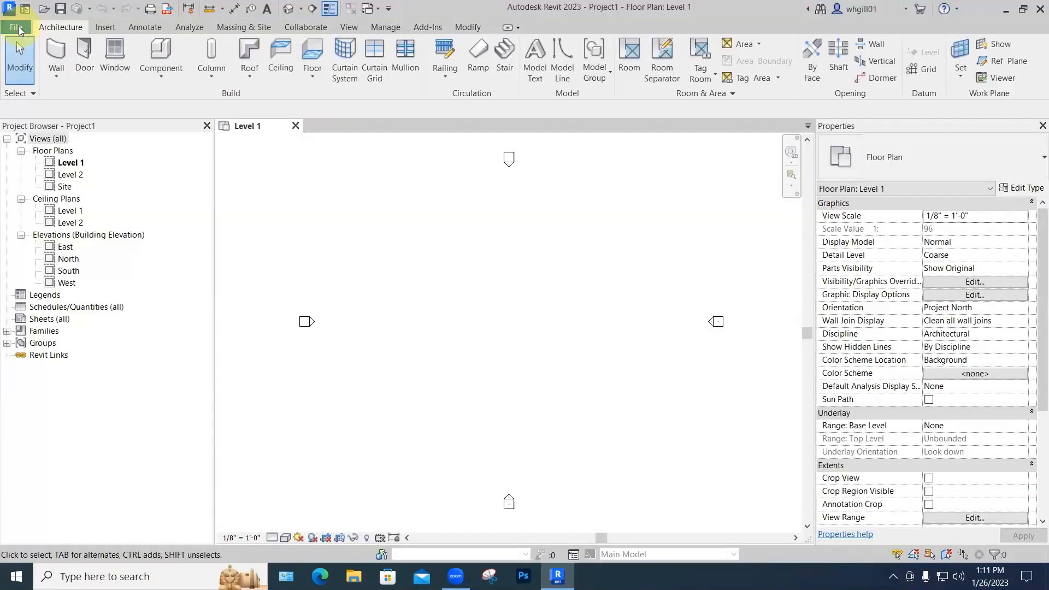
Step: Open the File Locations options and widen the Name column of the project templates list to read the full template names
left_click(16, 27)
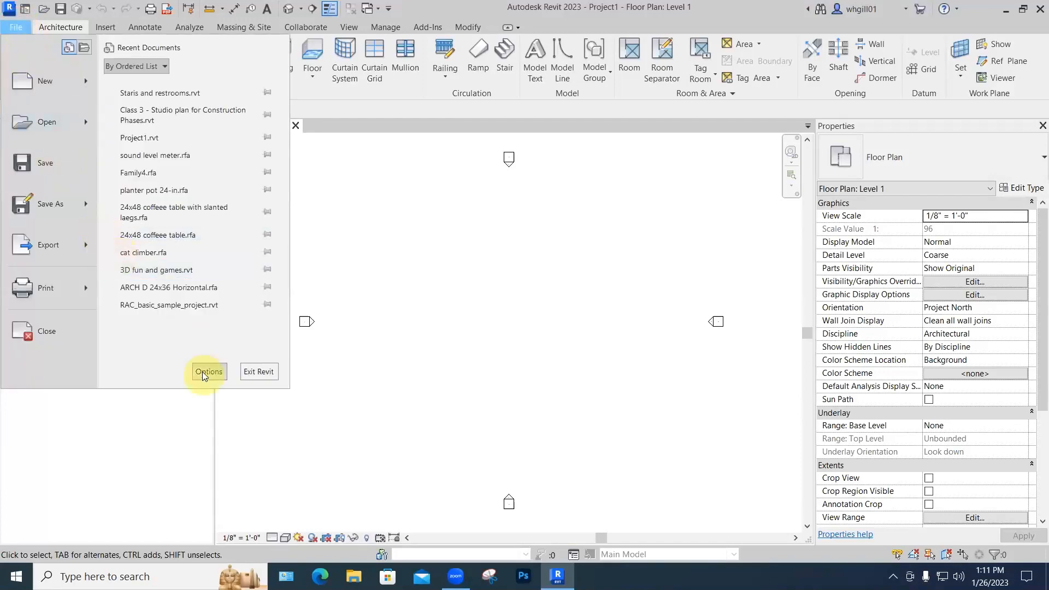
left_click(207, 373)
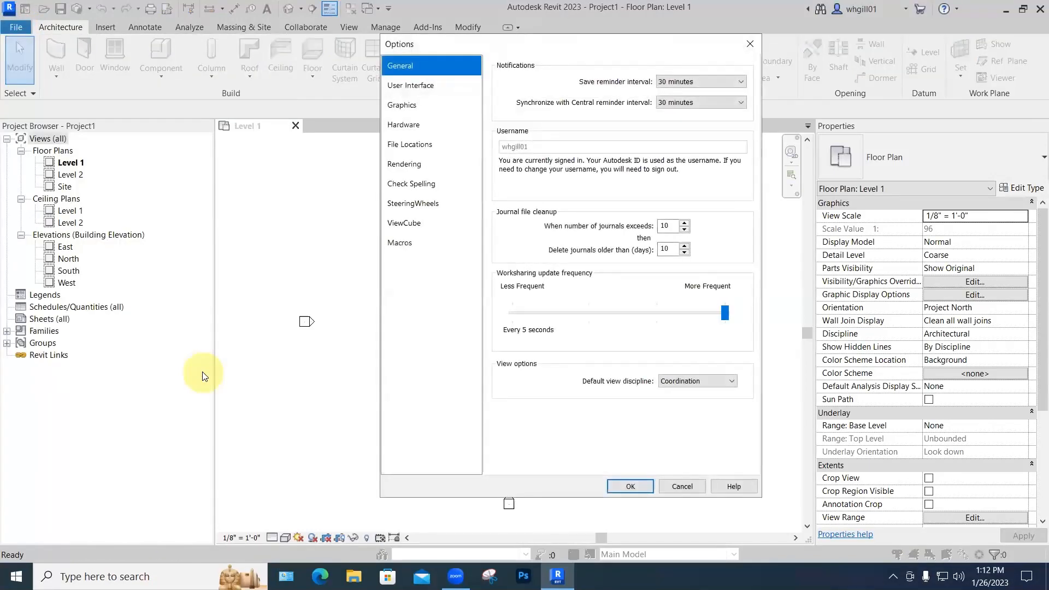
left_click(408, 145)
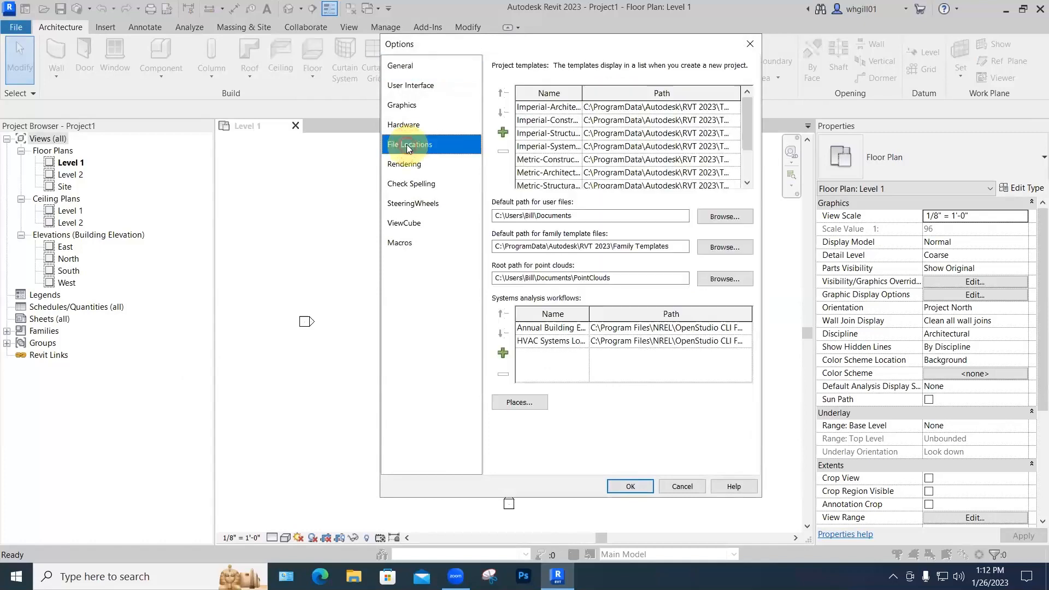
left_click_drag(594, 92, 629, 93)
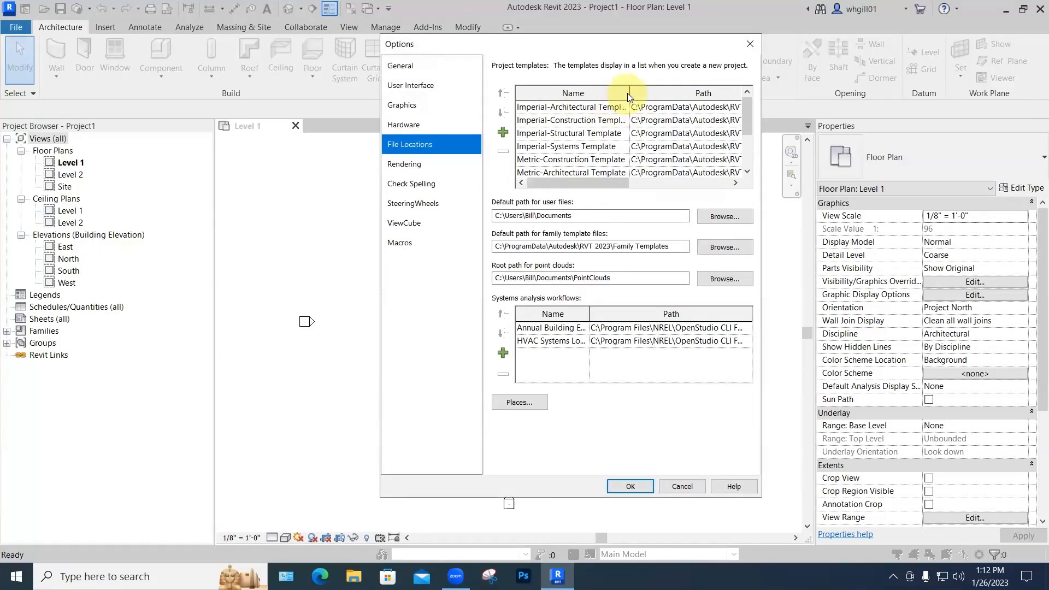
double_click(629, 93)
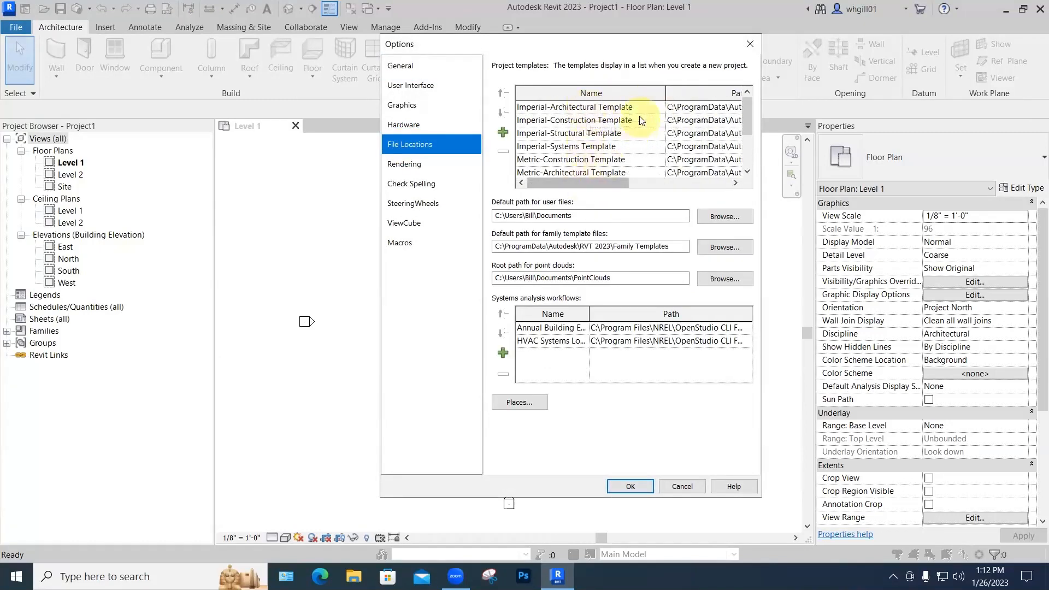
mouse_move(744, 117)
left_mouse_down()
mouse_move(744, 159)
mouse_move(747, 112)
left_mouse_up()
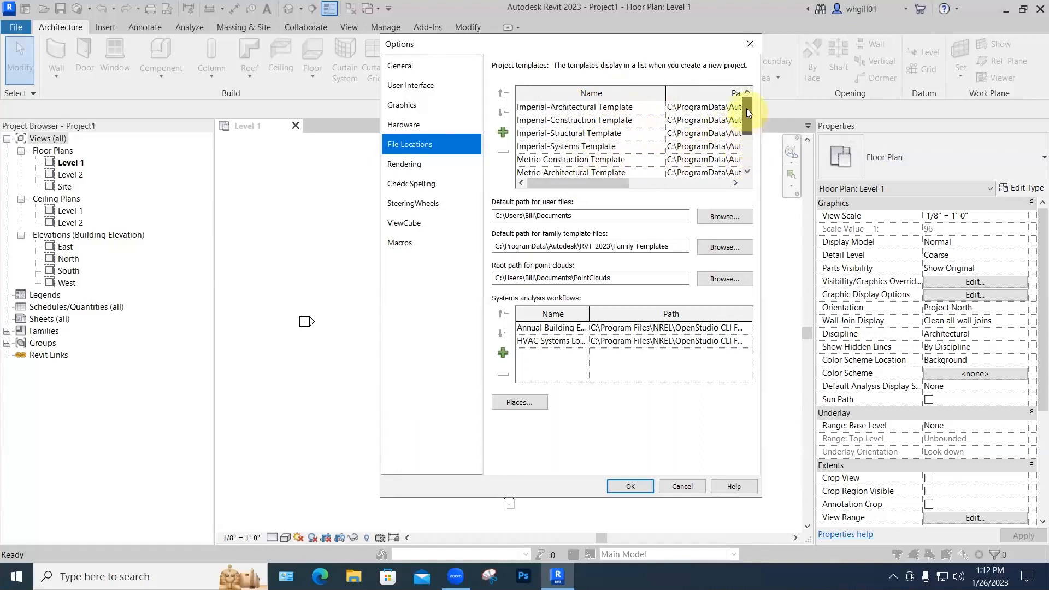
Step: Shift the Imperial-Architectural Template down one place and back to the head of the project templates list, and accept the options
left_click(551, 109)
left_click(504, 113)
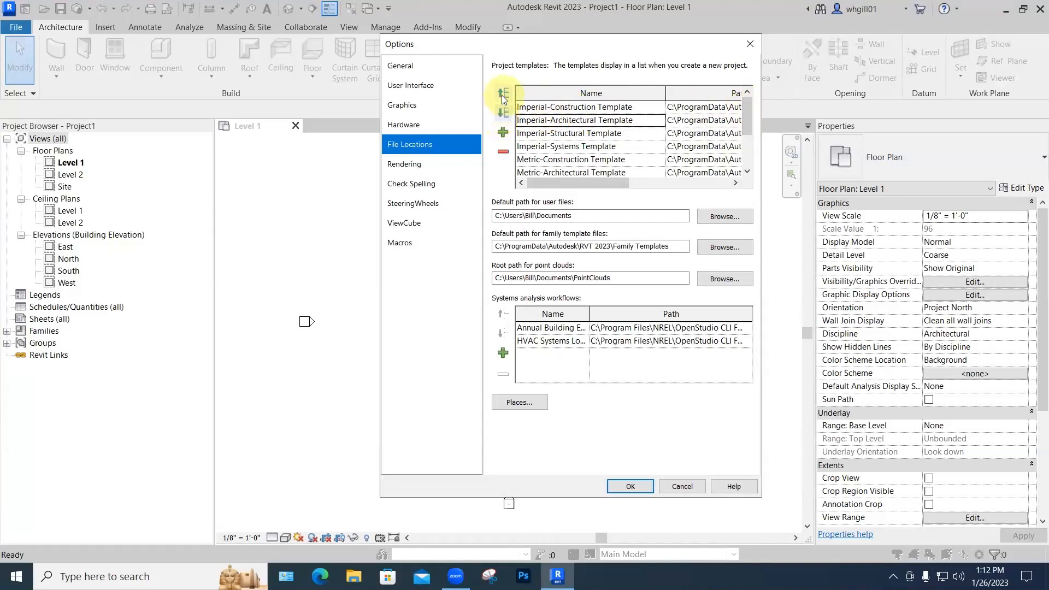
left_click(502, 94)
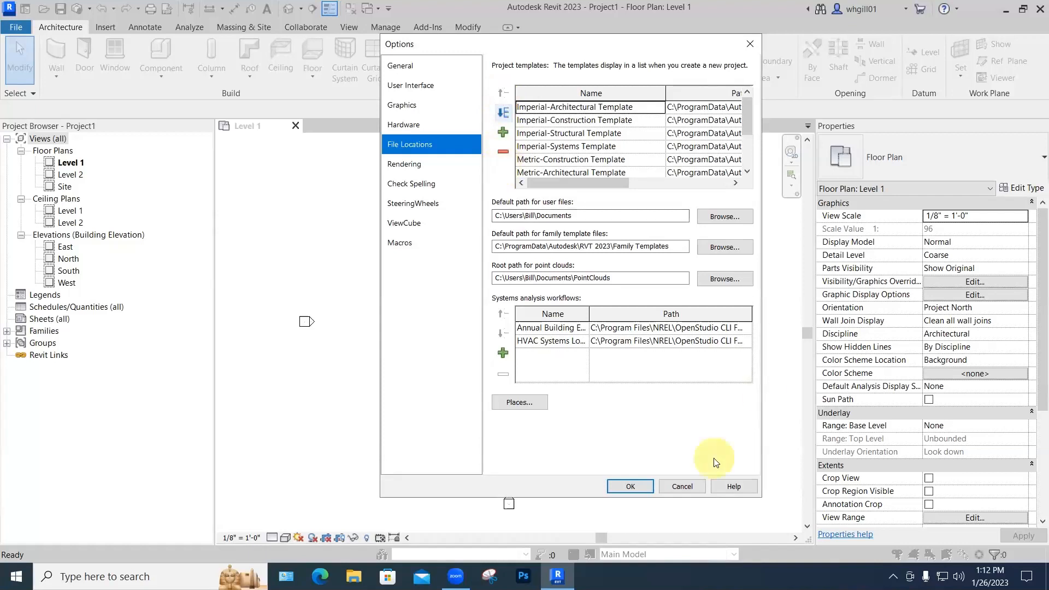
left_click(630, 487)
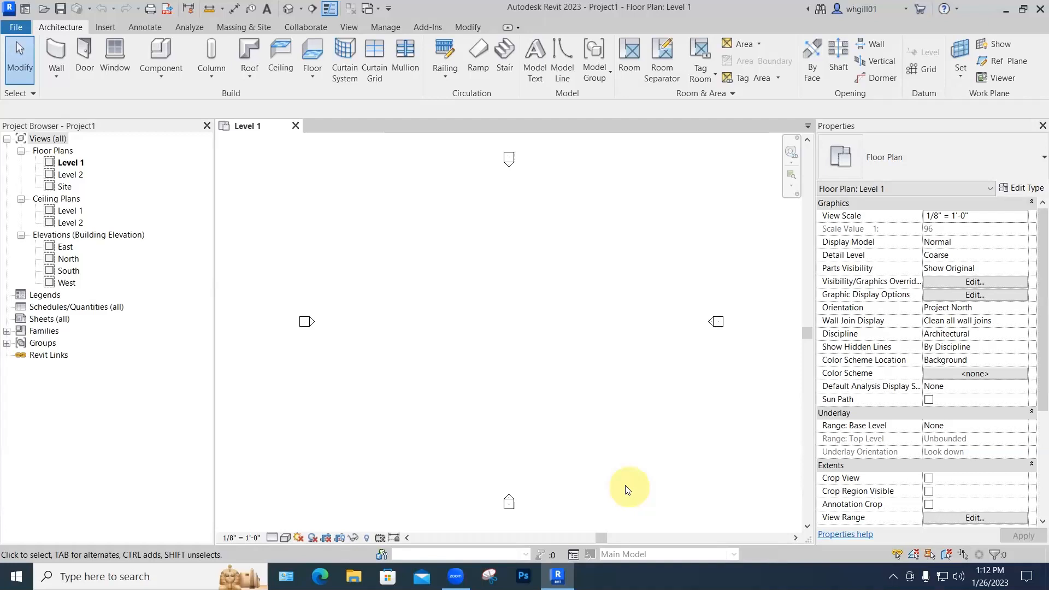
Step: Create a rectangular Wood Joist 10" - Wood Finish floor on Level 1, about 16'-0" wide by 20'-6" long, between the elevation markers
left_click(315, 76)
left_click(339, 99)
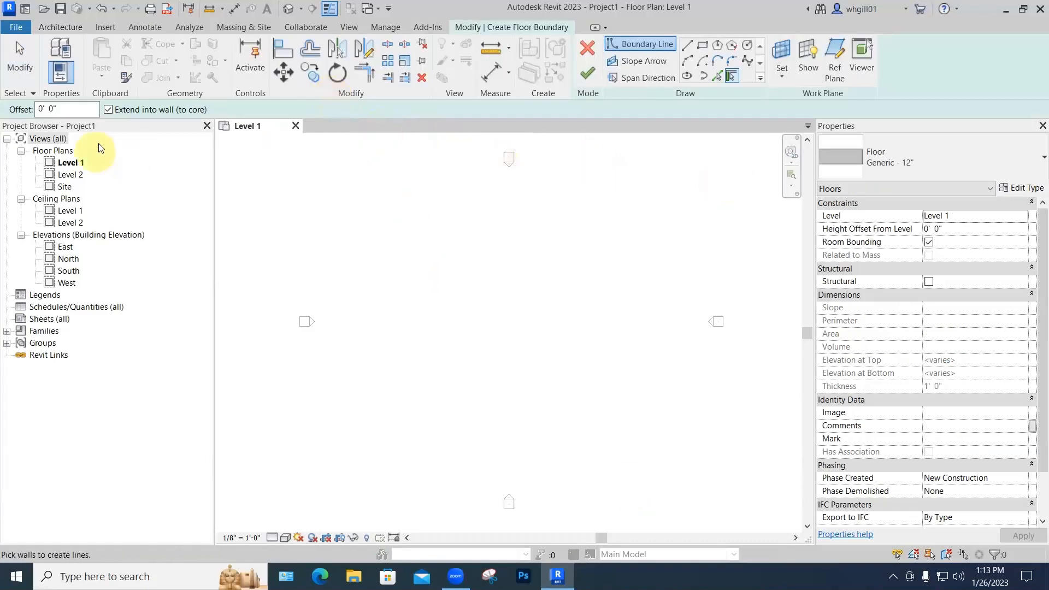
left_click(894, 163)
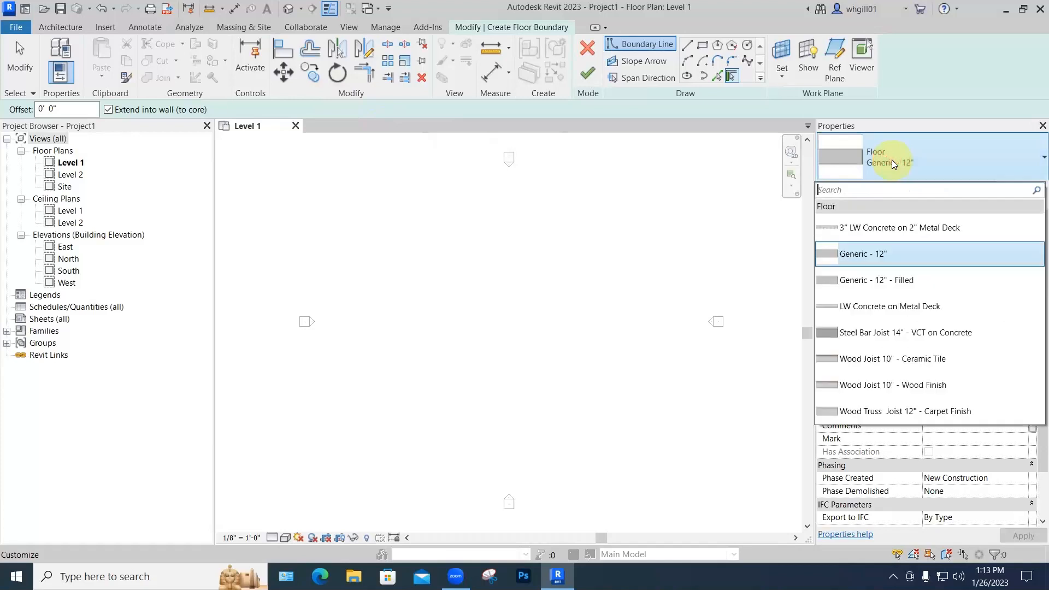
left_click(868, 387)
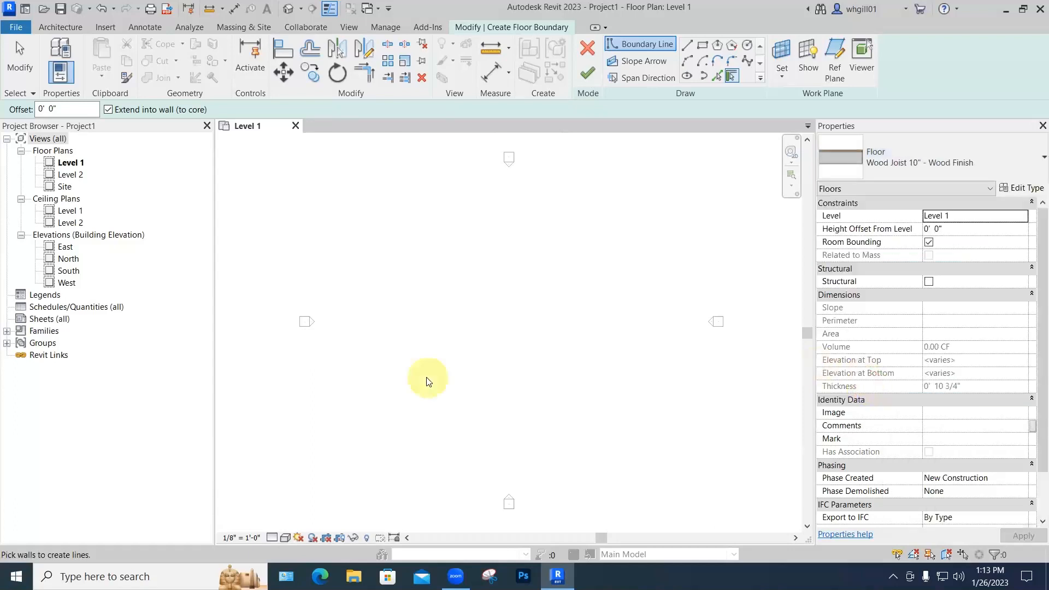
left_click(703, 46)
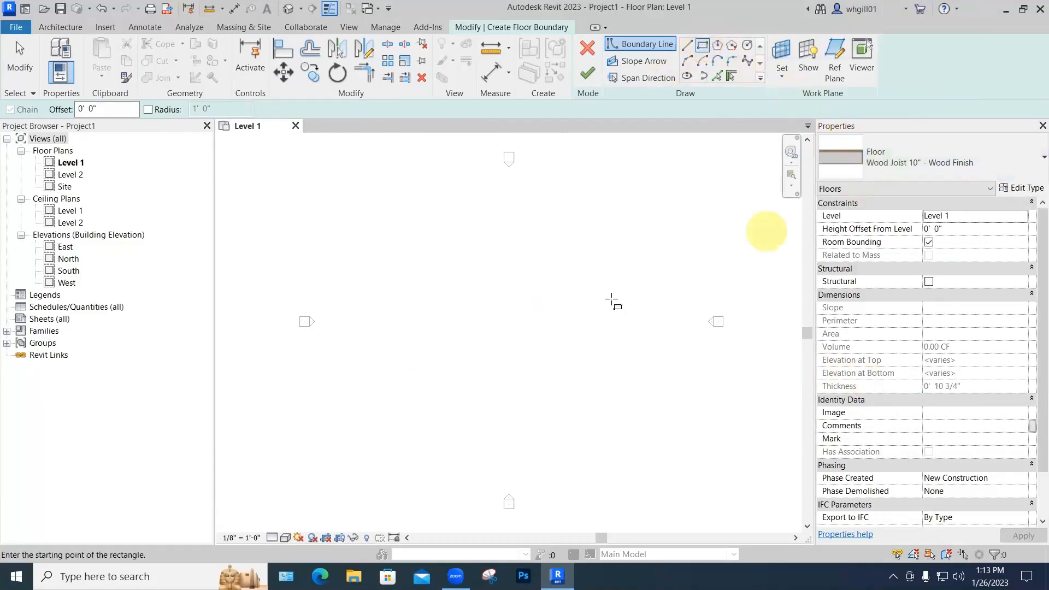
left_click(470, 388)
scroll(516, 334, "up", 1)
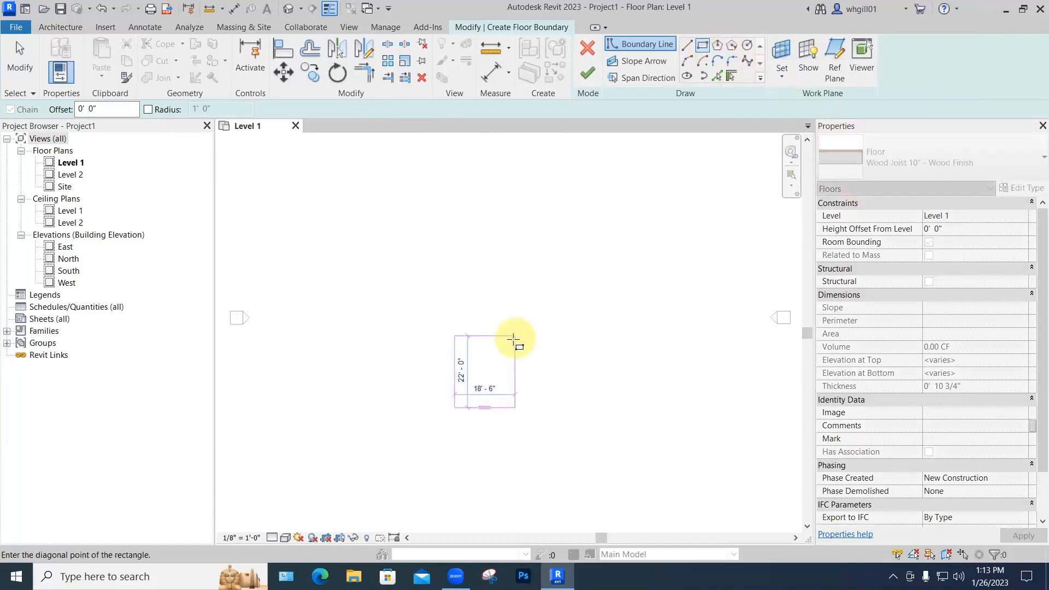
left_click(506, 340)
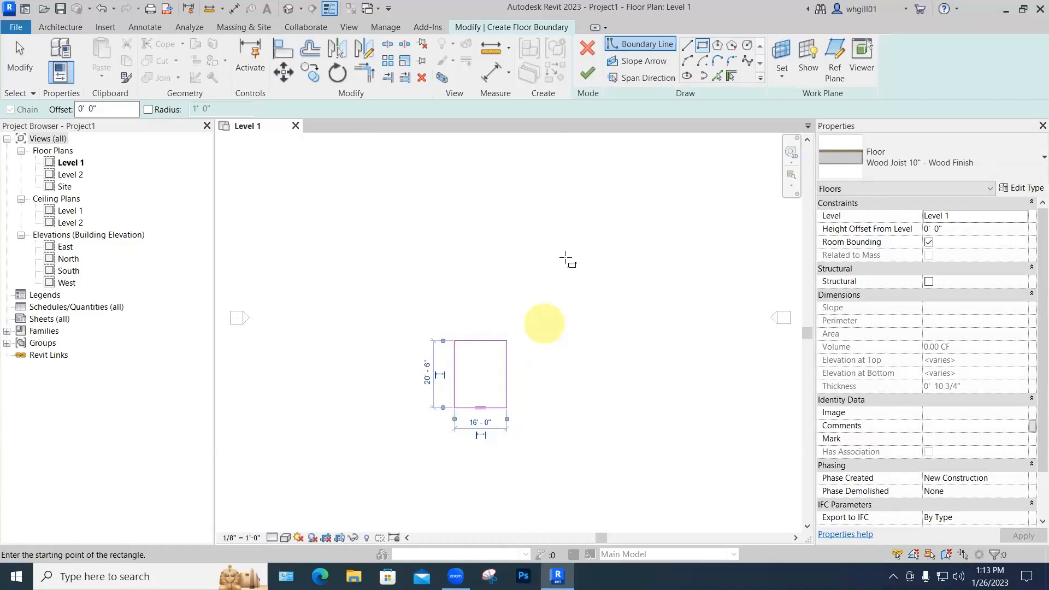
left_click(587, 72)
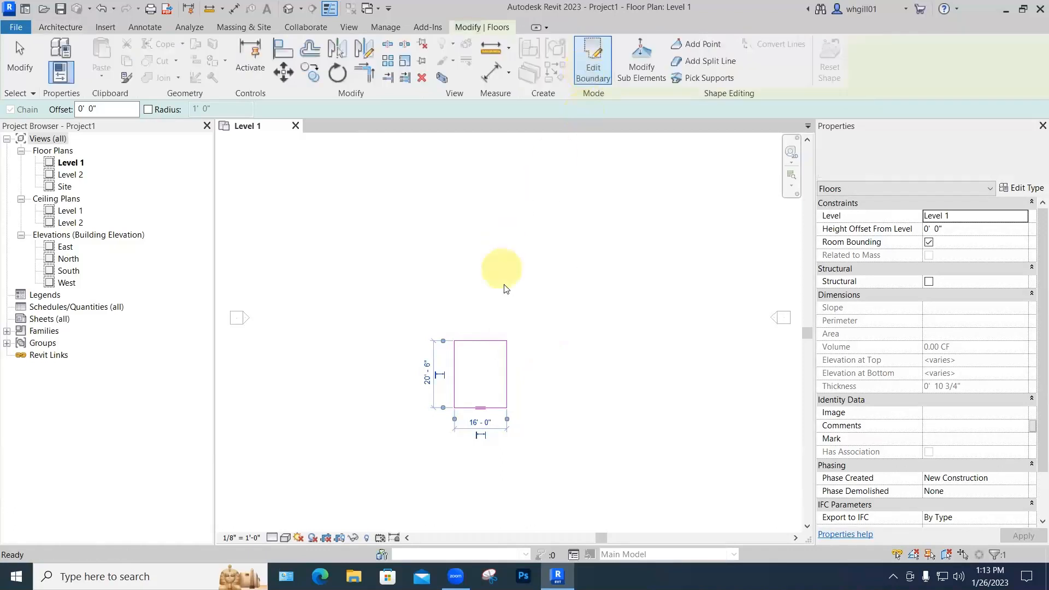
Step: Draw an architectural Generic - 8" wall along the floor's full left edge, with the location line set to Finish Face: Exterior
middle_click_drag(506, 315, 568, 241)
scroll(548, 307, "up", 4)
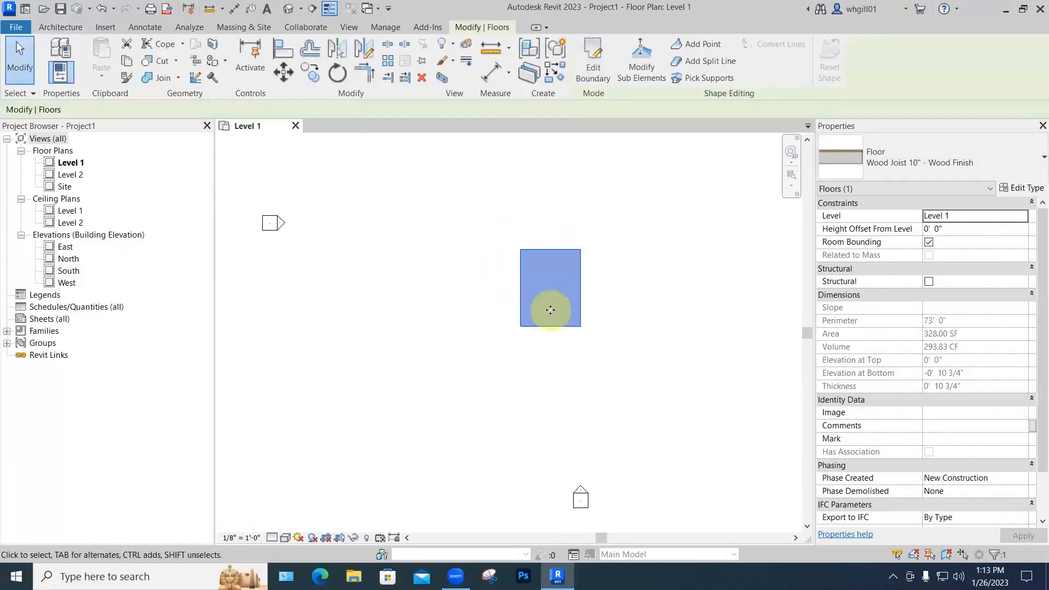
middle_click_drag(520, 361, 506, 450)
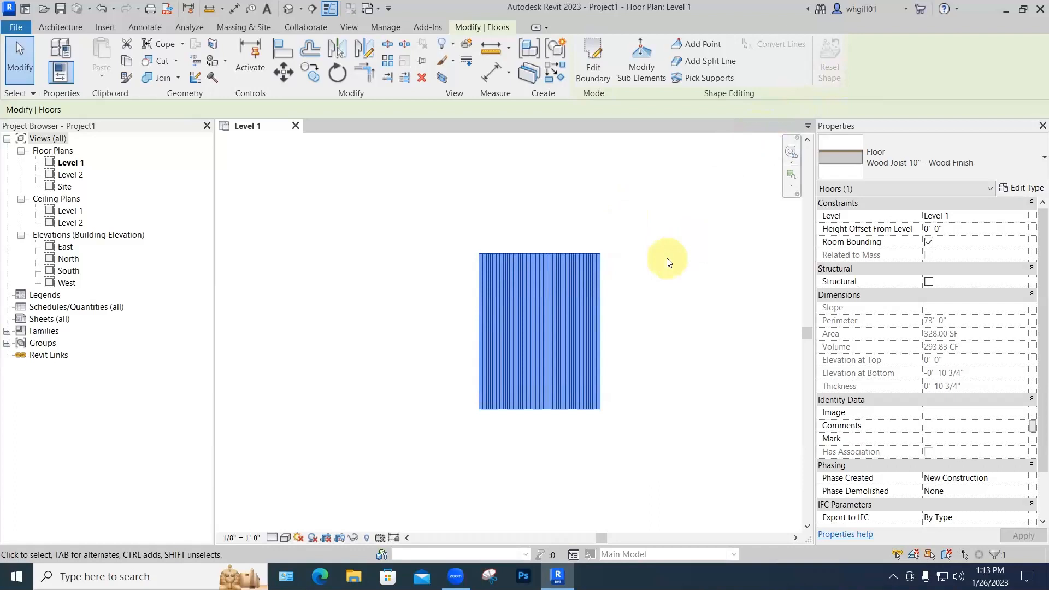
left_click(69, 26)
left_click(59, 73)
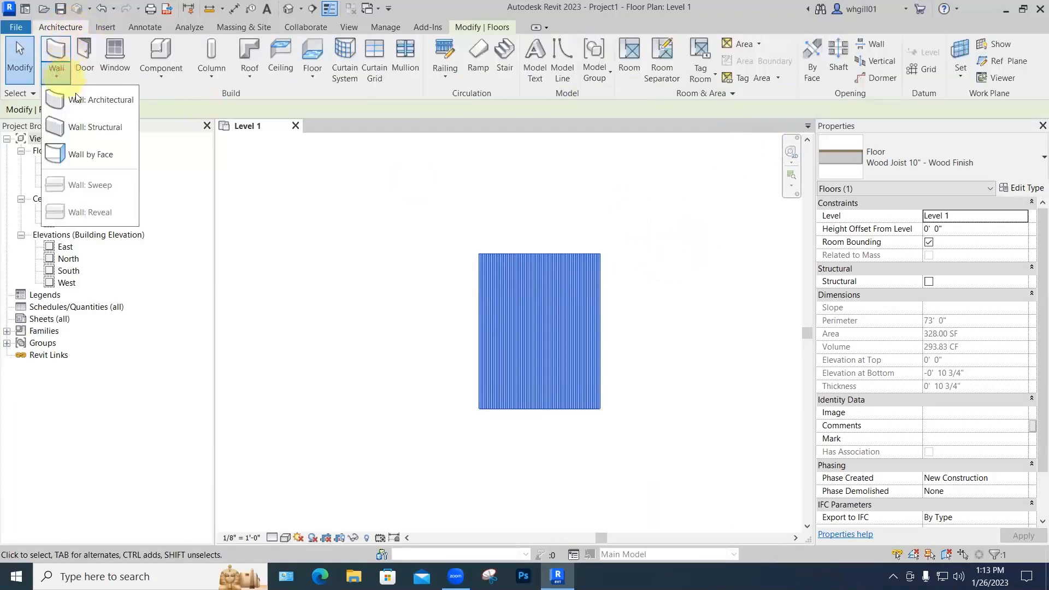
left_click(76, 98)
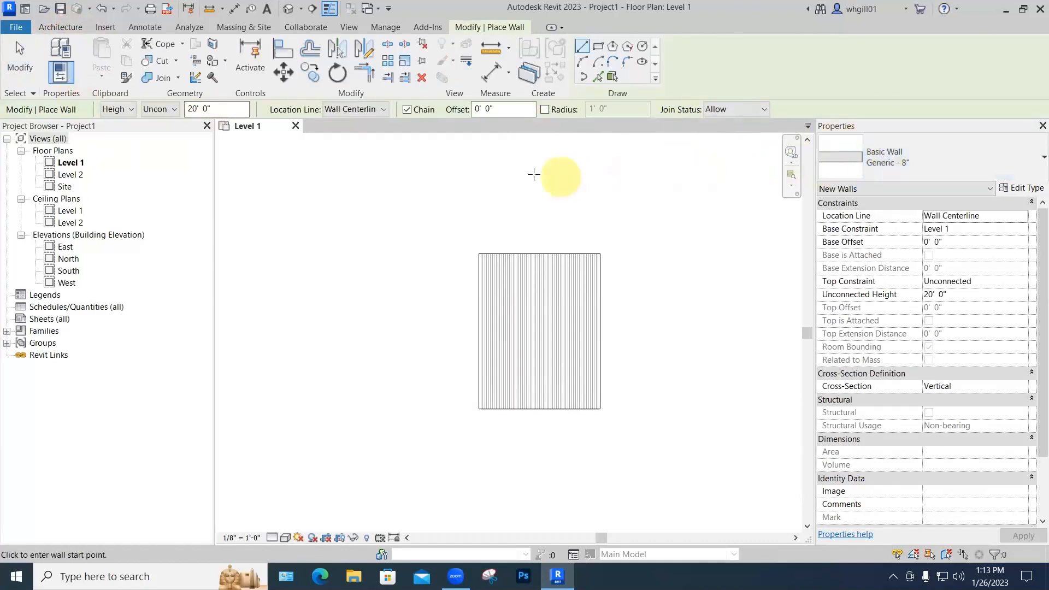
left_click(384, 109)
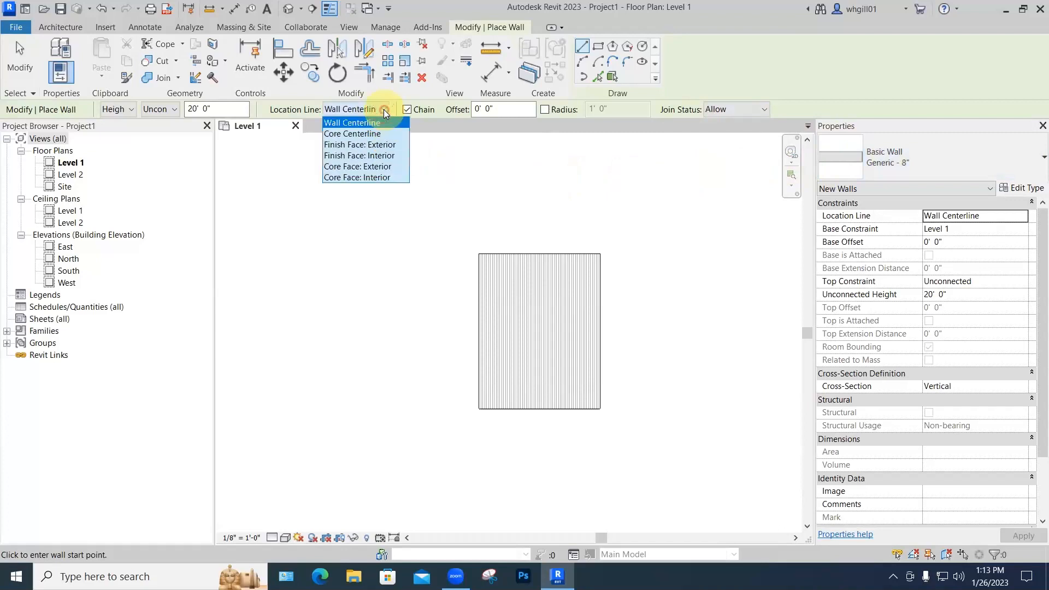
left_click(371, 144)
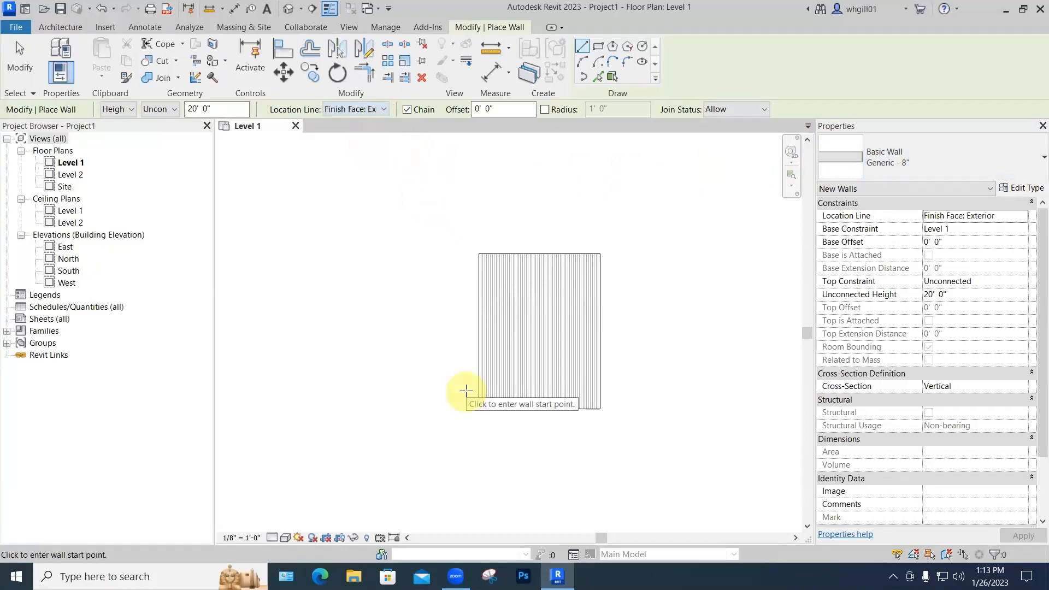
left_click(481, 376)
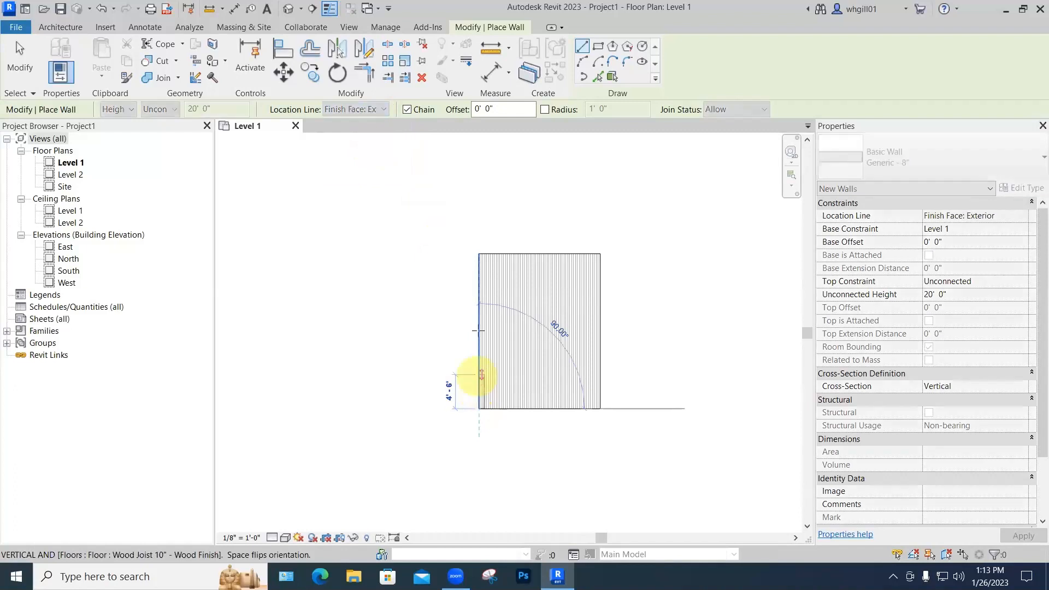
left_click(479, 254)
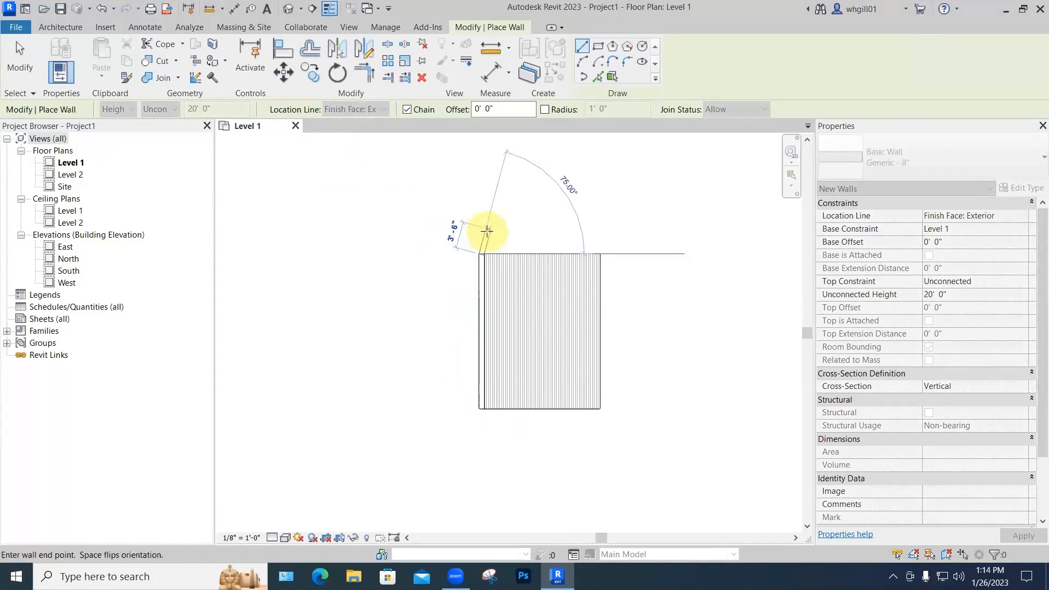
key("Escape")
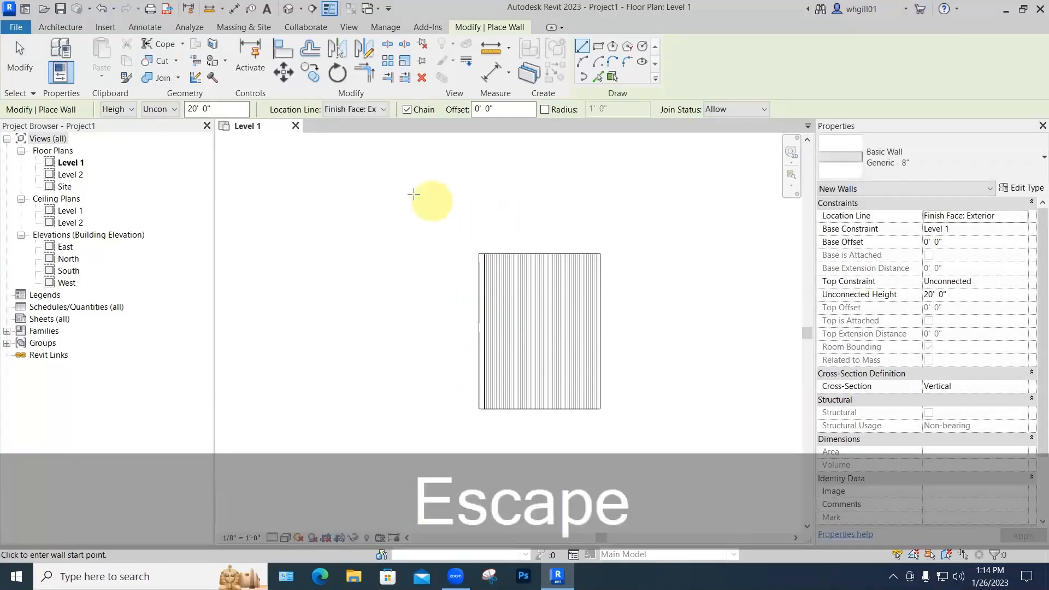
key("Escape")
key("Escape")
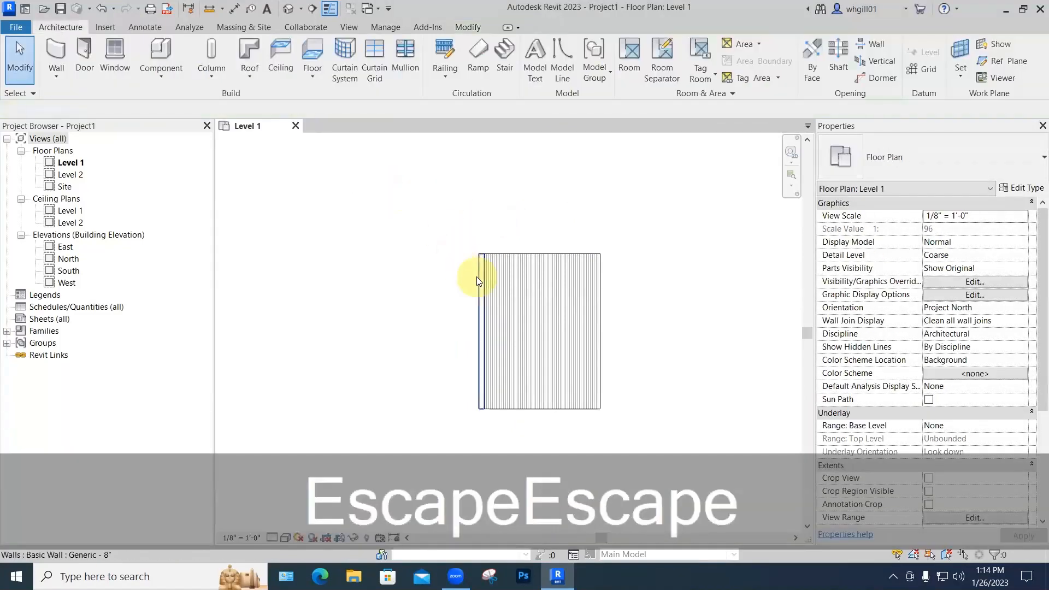
Step: Set the unconnected height of the Generic - 8" wall along the floor's edge to 10' 0"
left_click(480, 282)
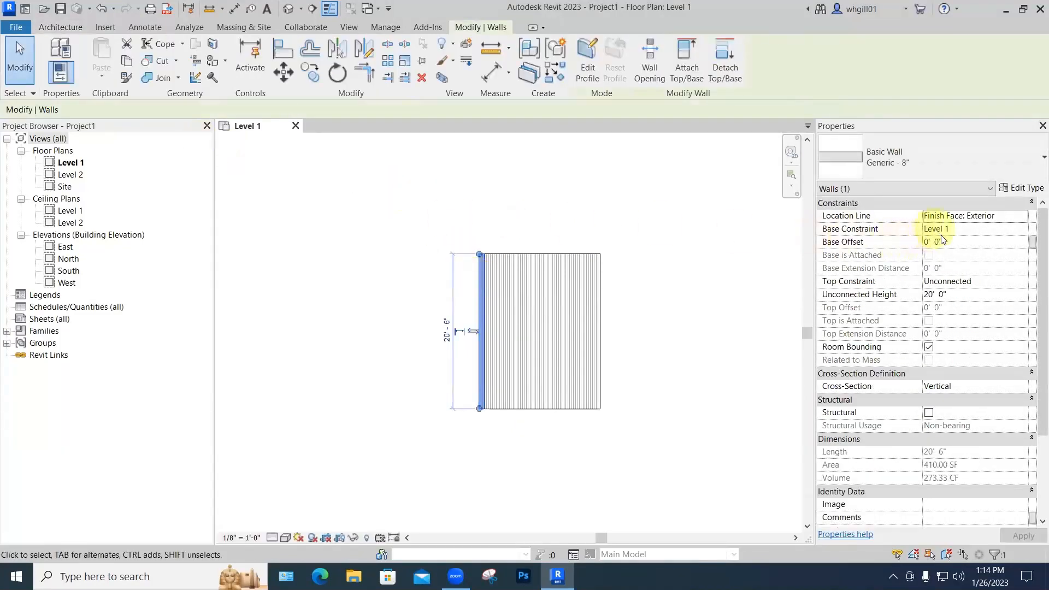
left_click(947, 297)
left_click_drag(949, 297, 913, 298)
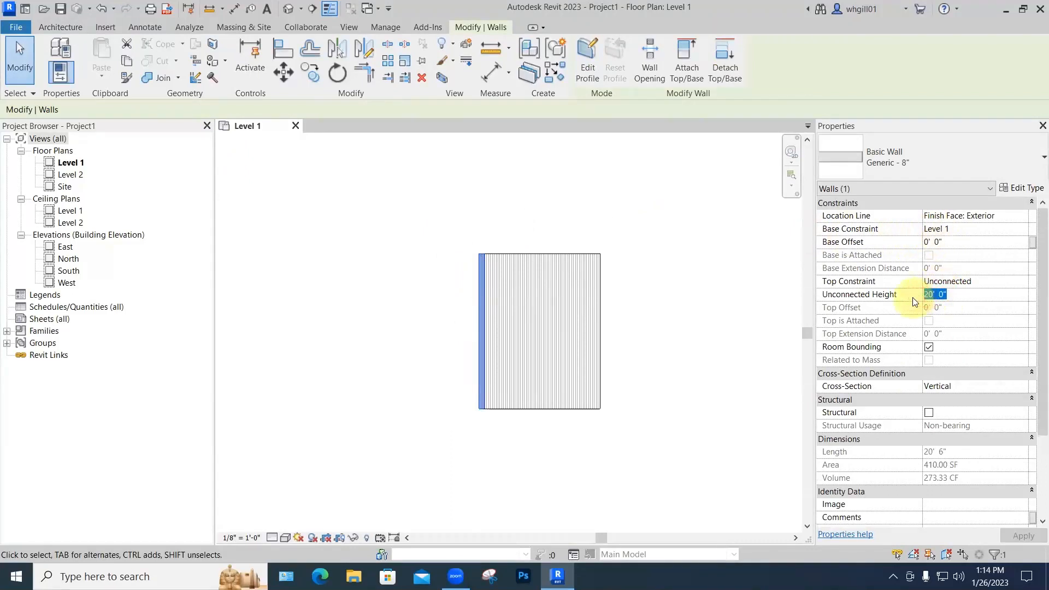
type("10'")
key("Return")
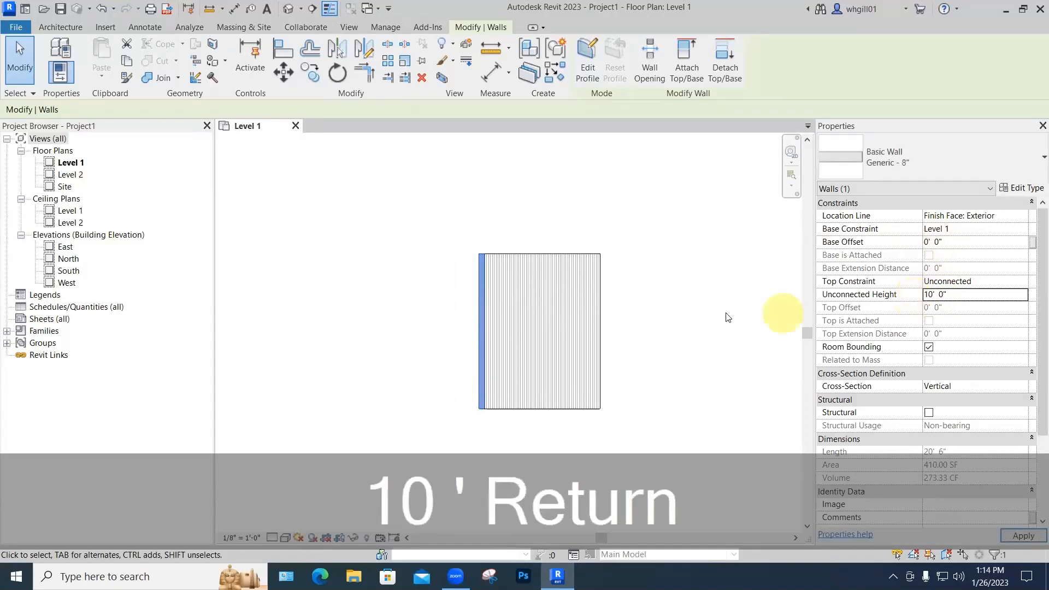
left_click(704, 310)
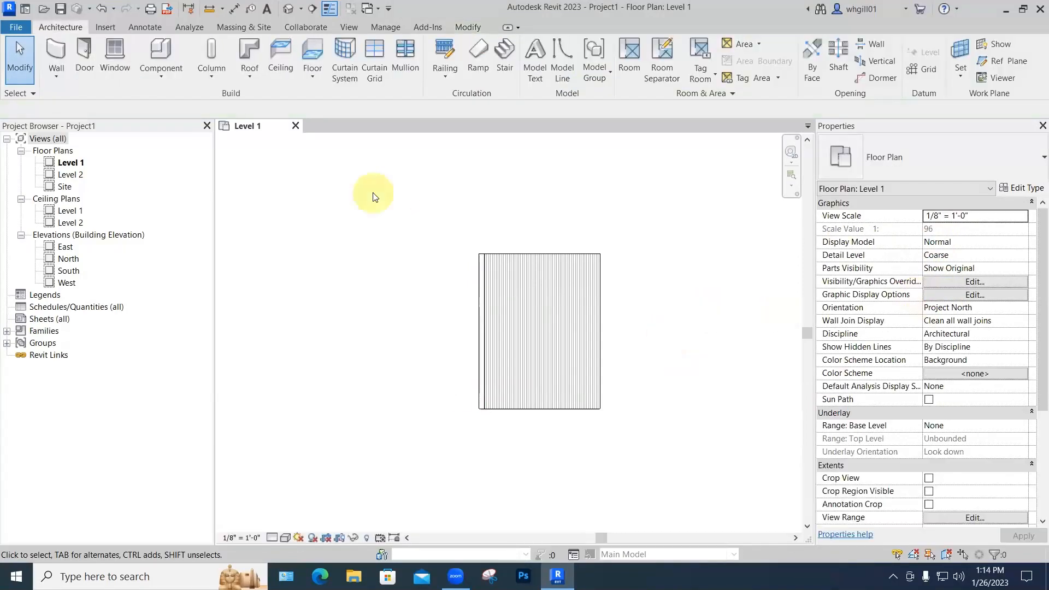
Step: Open the default 3D view, tile it beside the Level 1 plan, and fit the model in both views
left_click(289, 9)
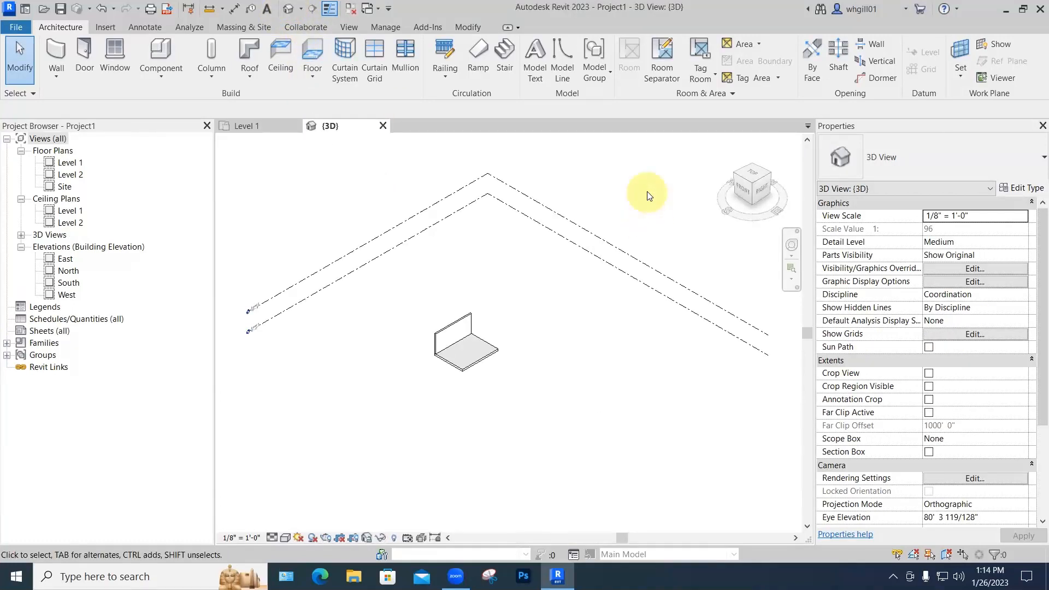
left_click(350, 27)
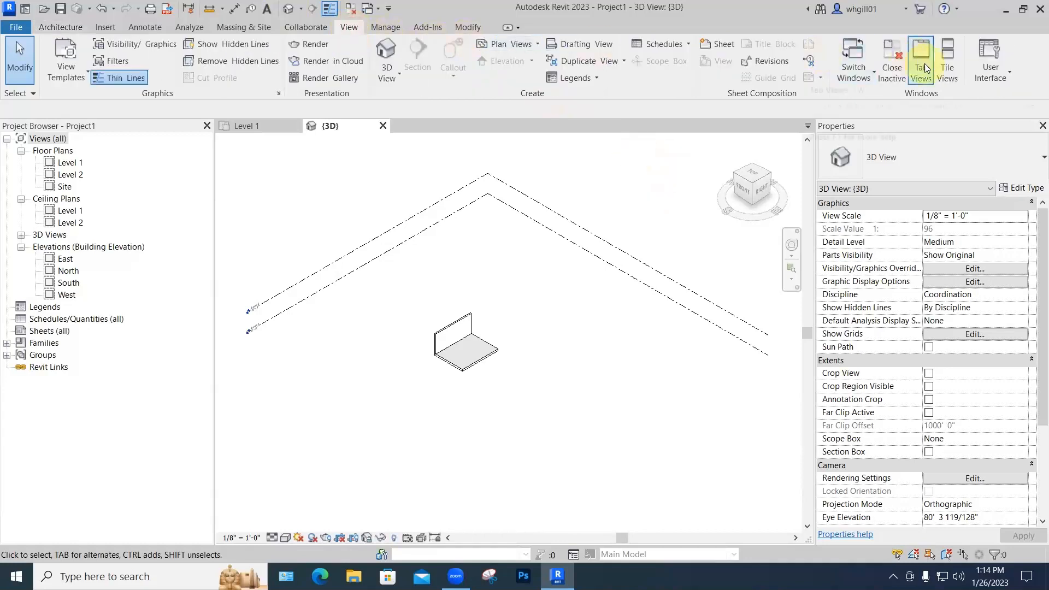
left_click(949, 70)
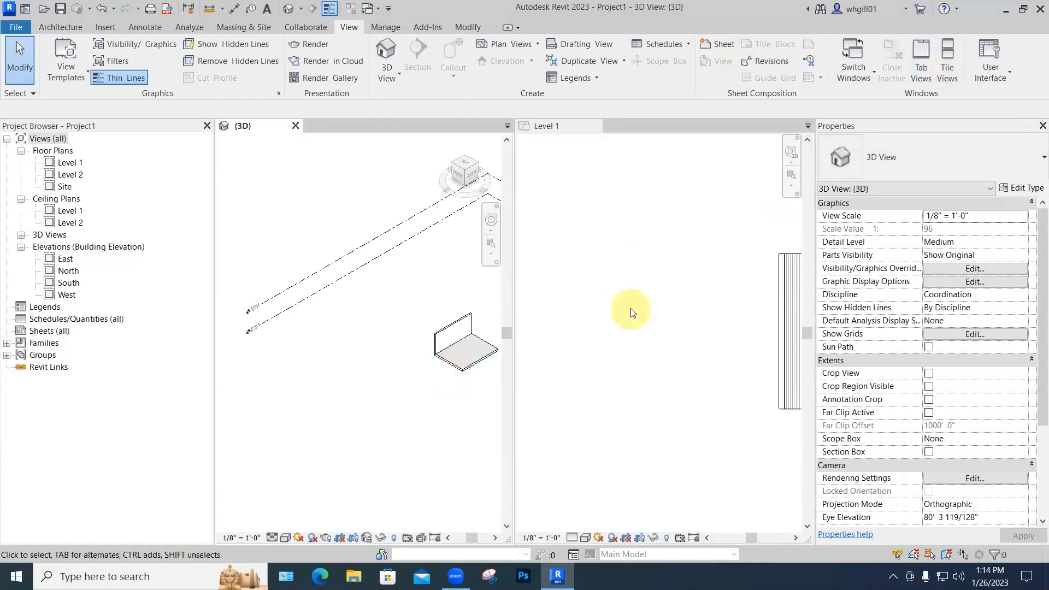
key("z")
key("a")
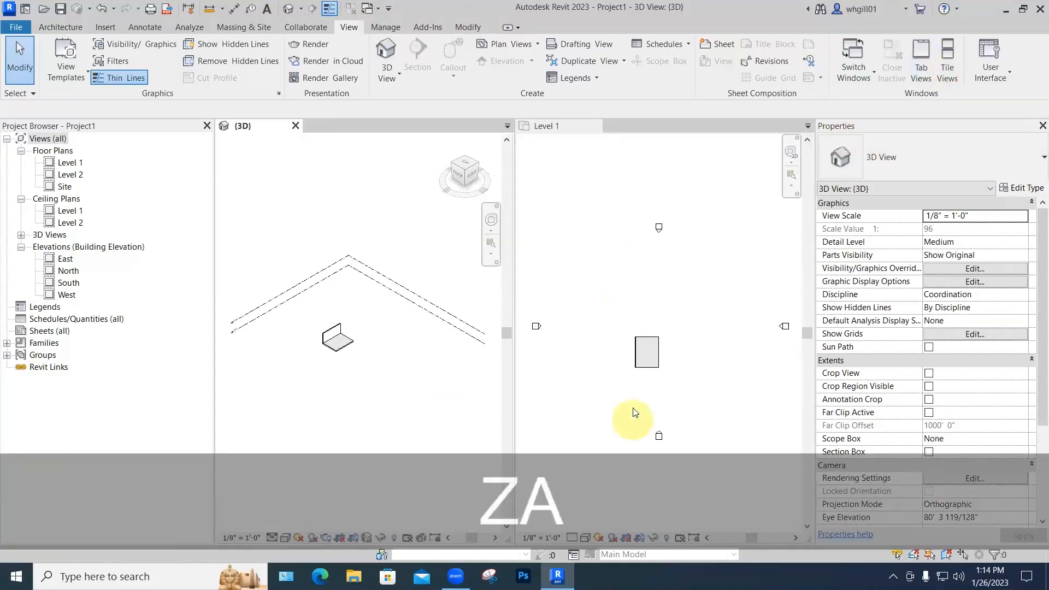
Step: Enlarge the floor and wall in both tiled views, and narrow the Project Browser and Properties palette to widen the drawing area
left_click(651, 361)
scroll(651, 359, "up", 5)
scroll(337, 345, "up", 4)
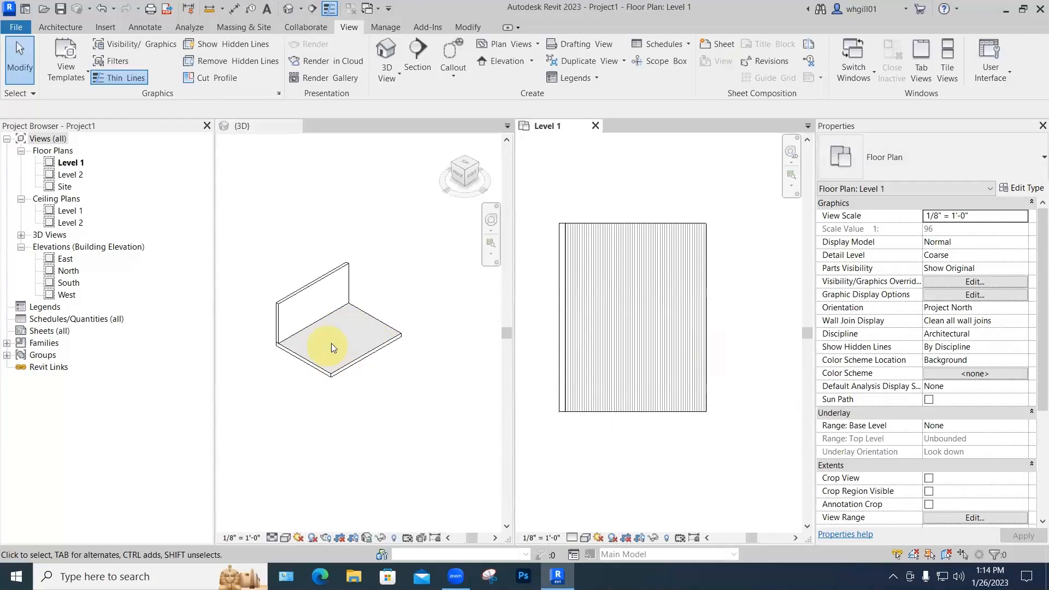
scroll(331, 348, "up", 2)
left_click(387, 325)
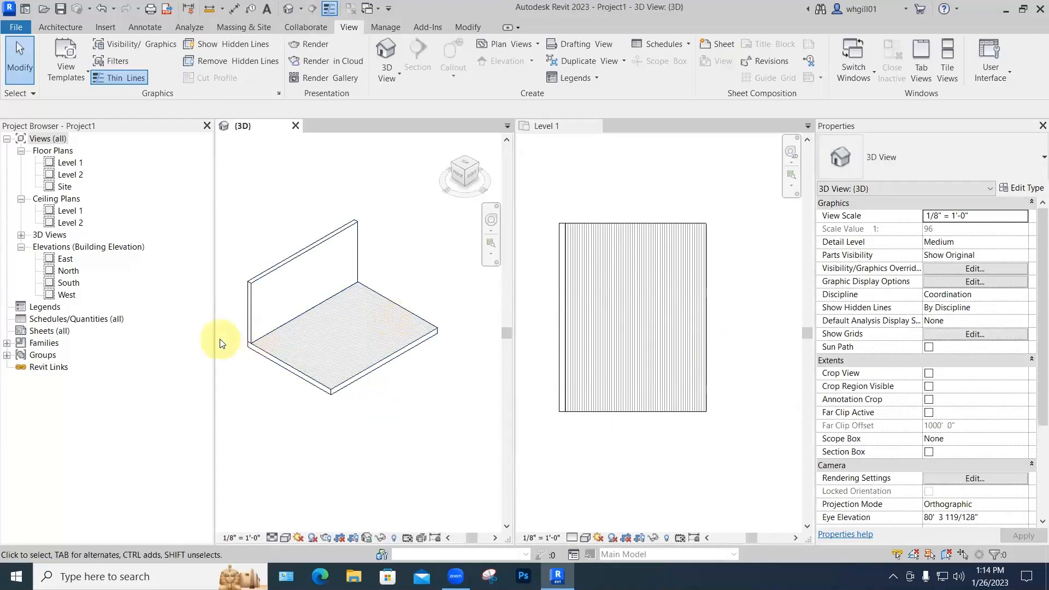
left_click_drag(216, 343, 143, 352)
left_click_drag(815, 358, 870, 371)
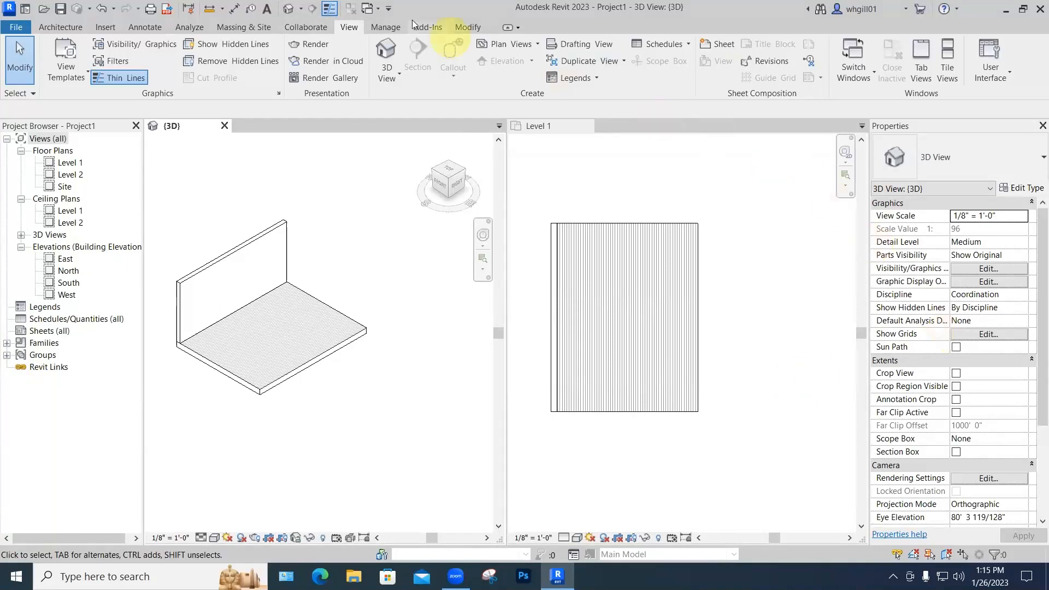
Step: Open the Material Browser and select the Acoustic Ceiling Tile 24 x 24 material
left_click(382, 27)
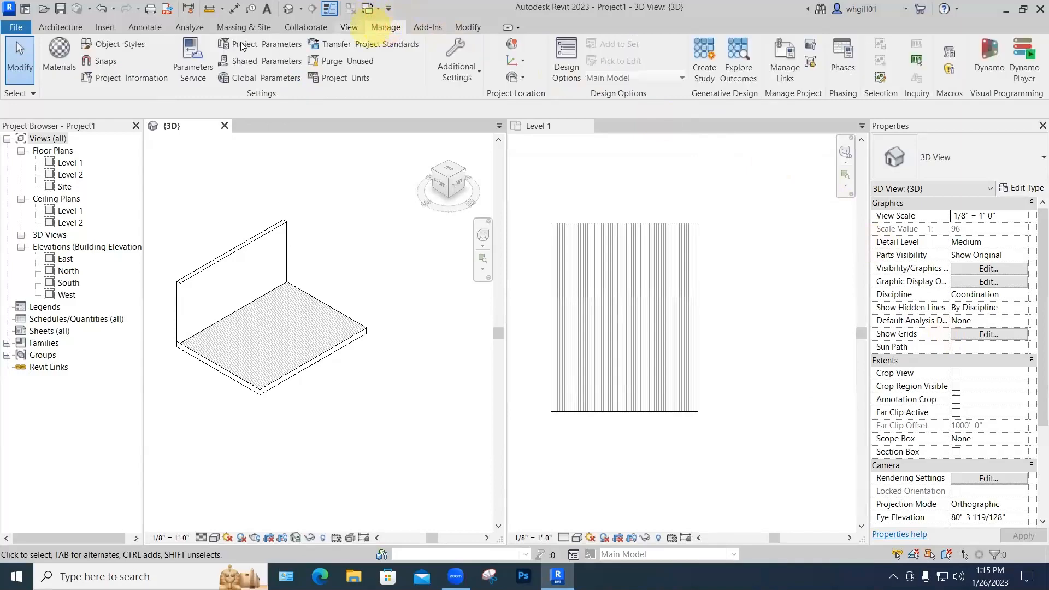
left_click(66, 52)
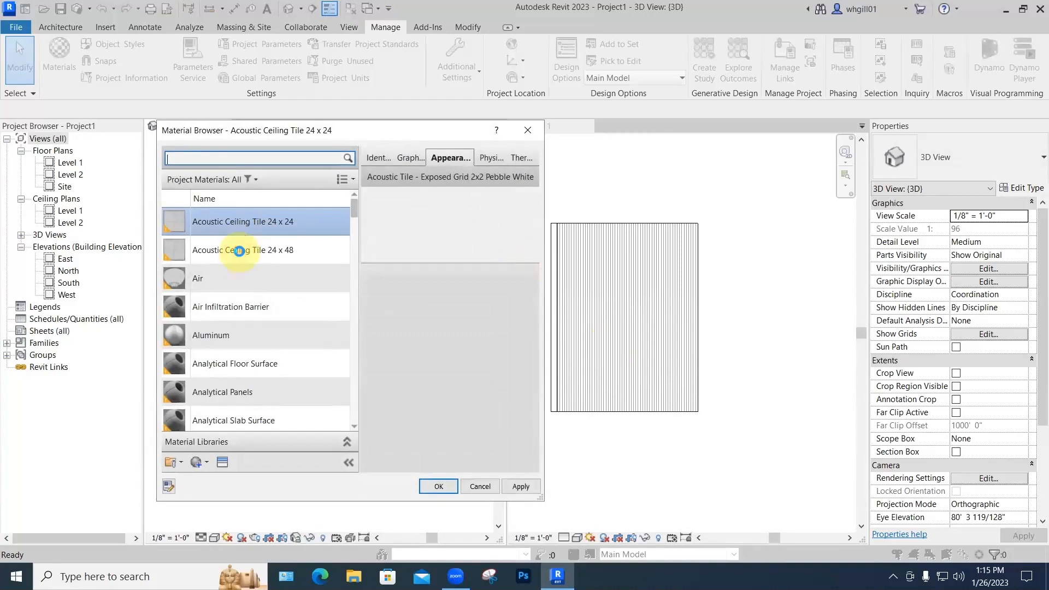
left_click(239, 252)
left_click_drag(354, 211, 349, 181)
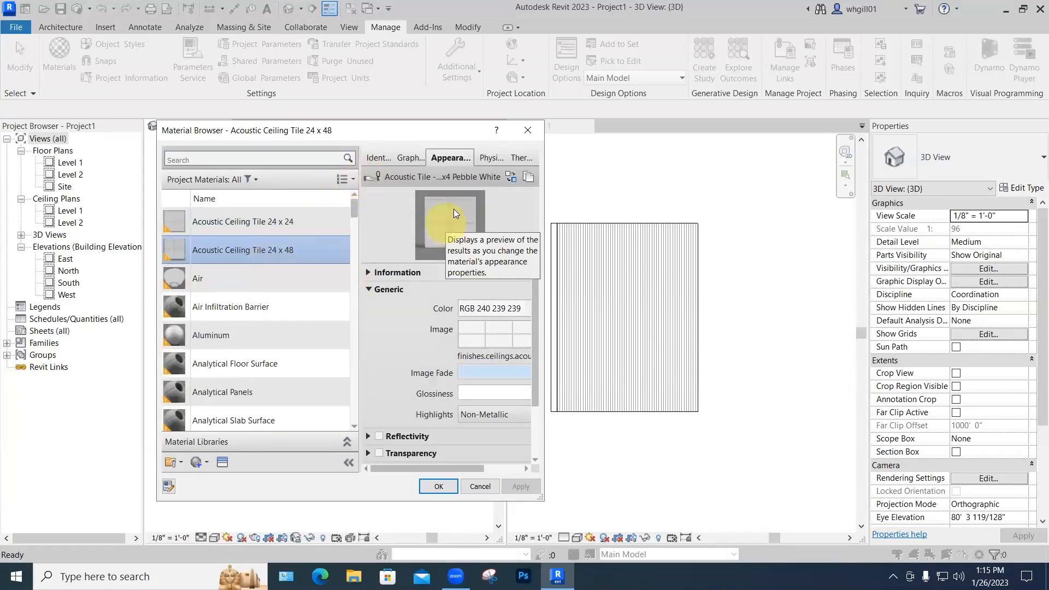
key("Up")
Step: Widen the Material Browser to show the material's Graphics fields in full, and enlarge its Appearance preview
left_click(407, 158)
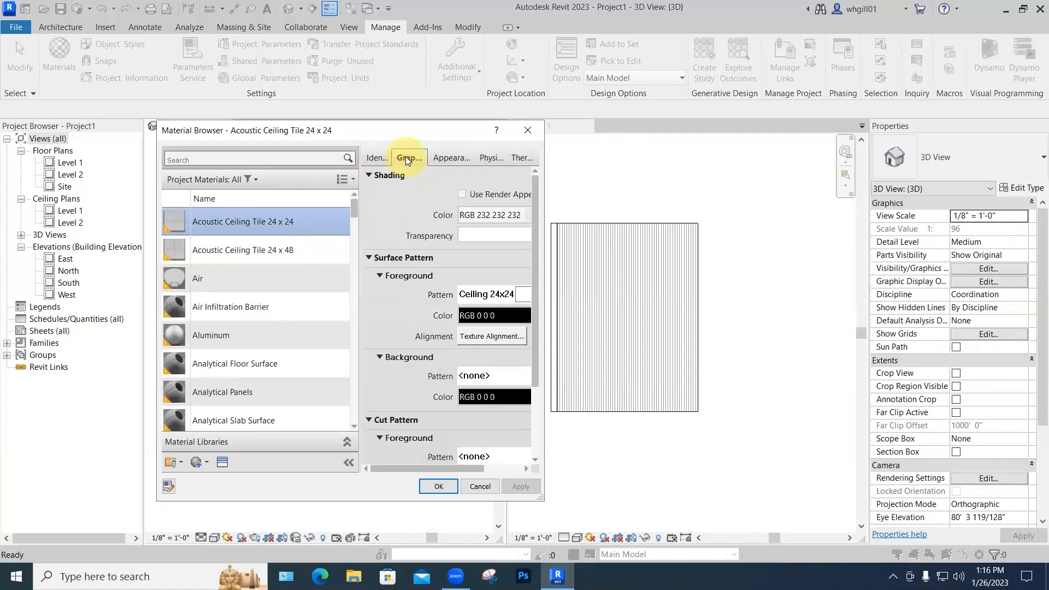
left_click_drag(544, 173, 607, 181)
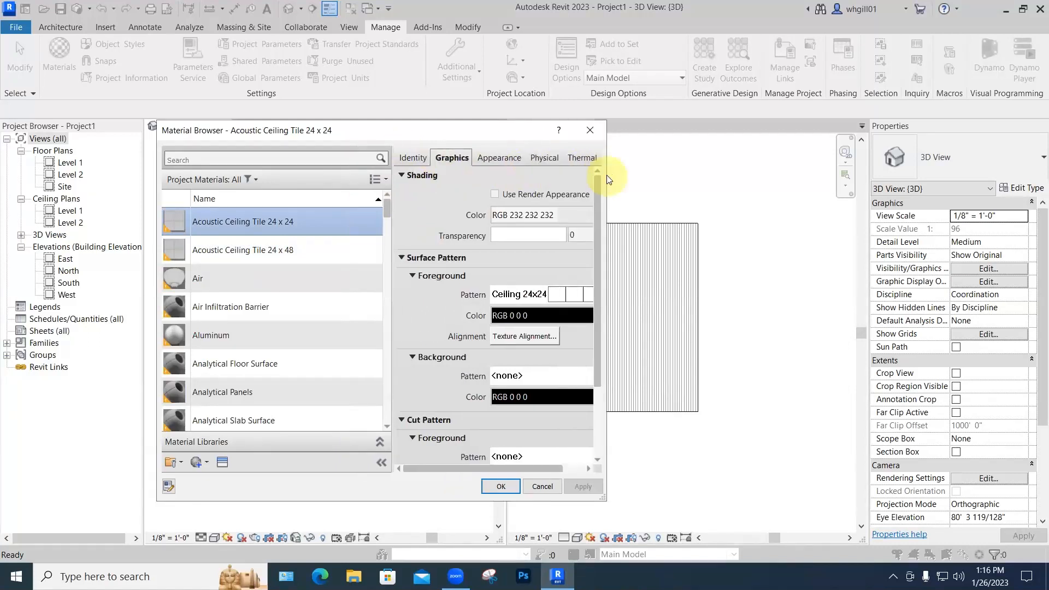
left_click_drag(626, 291, 710, 298)
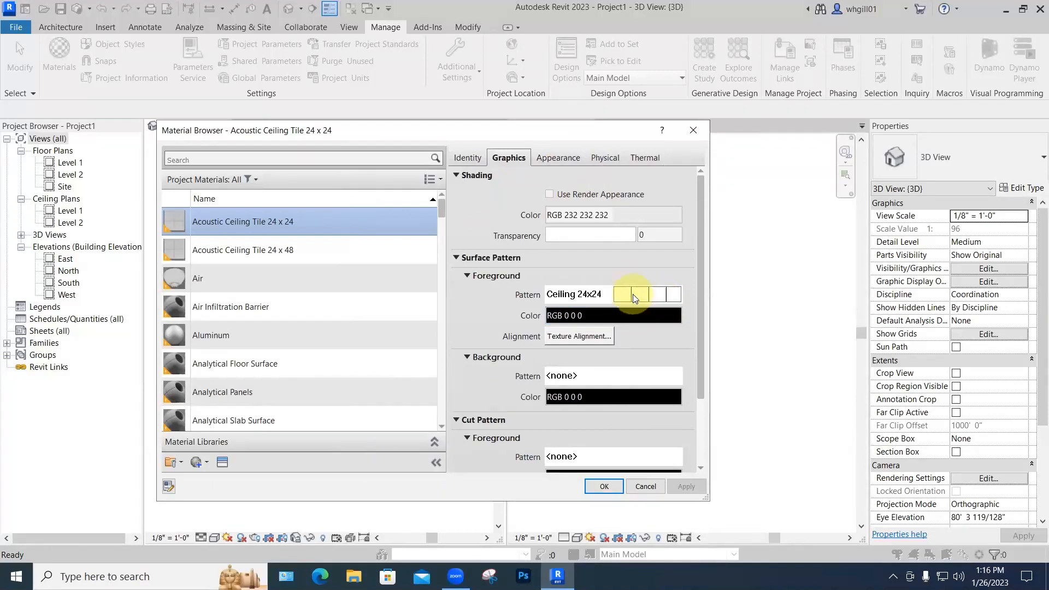
left_click(556, 157)
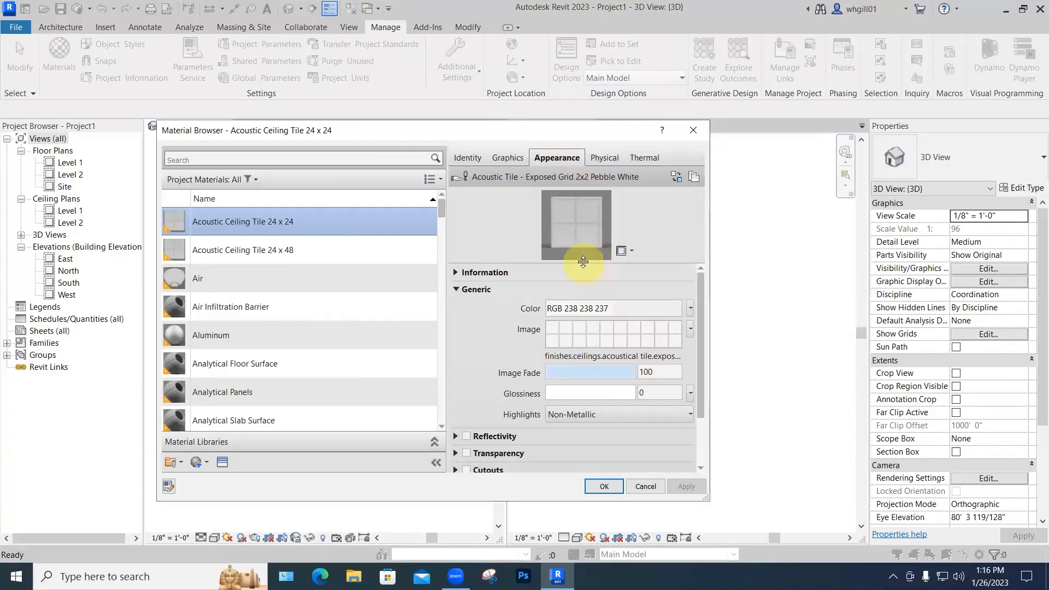
left_click_drag(583, 267, 583, 377)
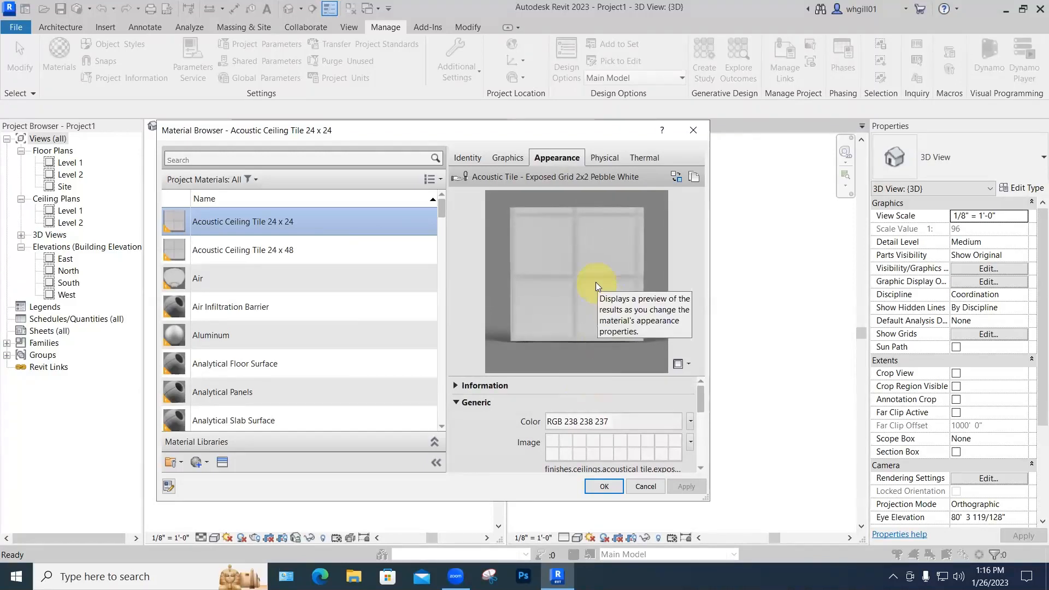
Step: Try the Cube and Object scenes for the ceiling tile's appearance preview
left_click(685, 364)
mouse_move(659, 383)
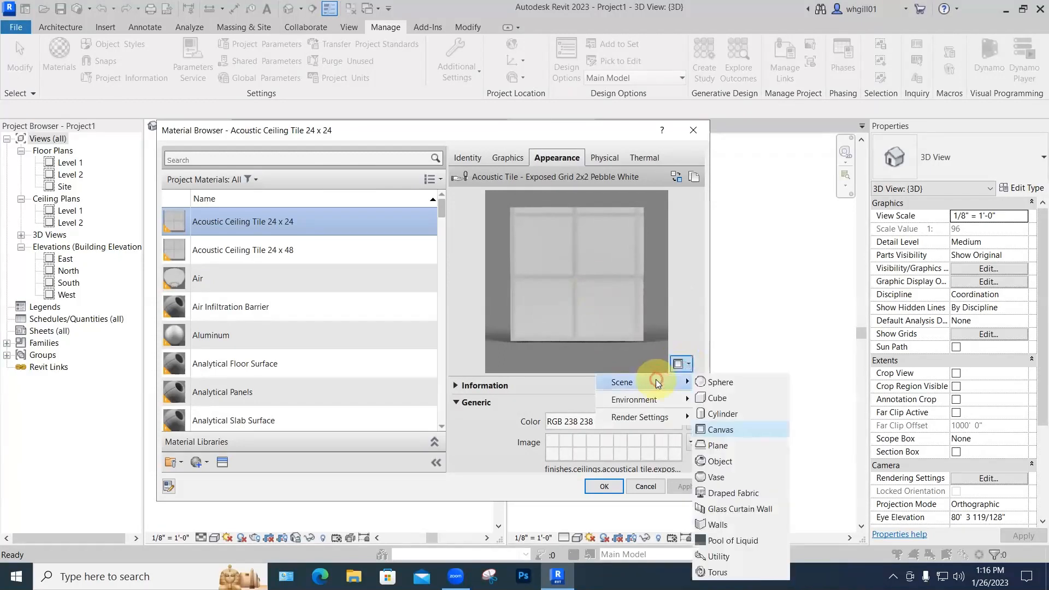
left_click(723, 398)
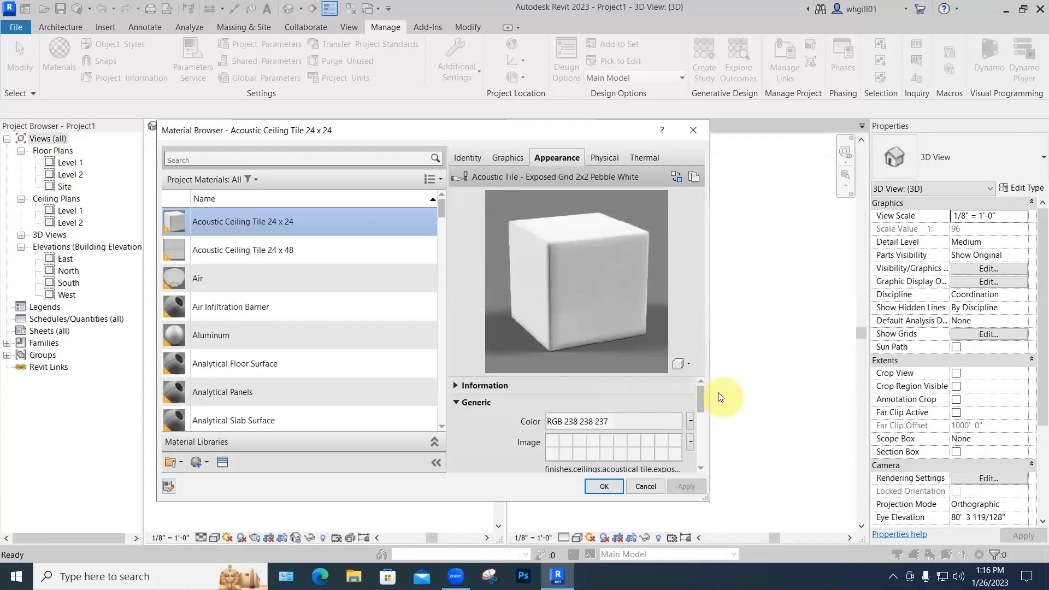
left_click(688, 364)
mouse_move(676, 386)
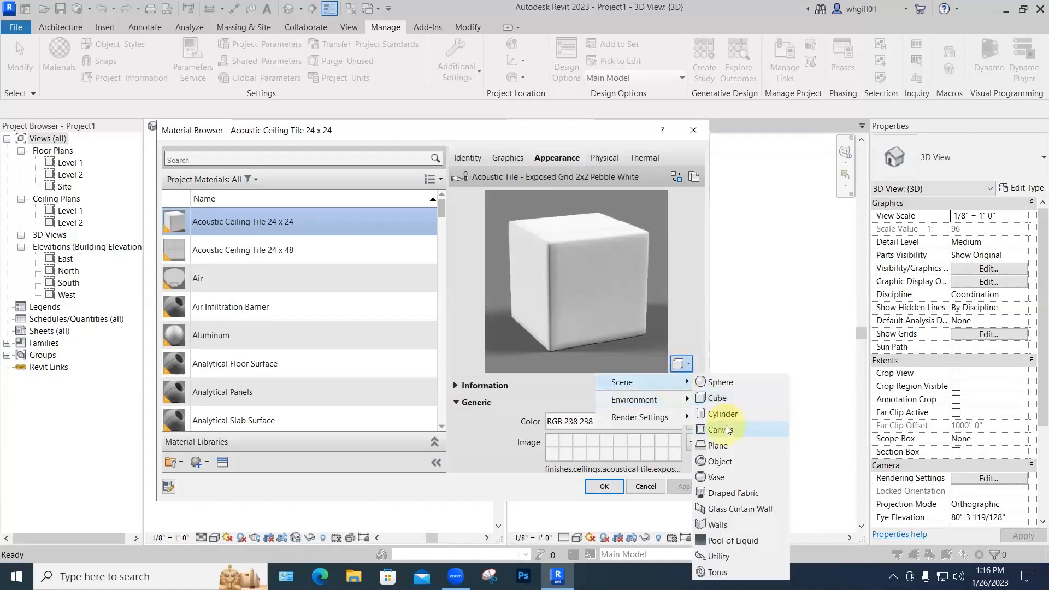
left_click(724, 460)
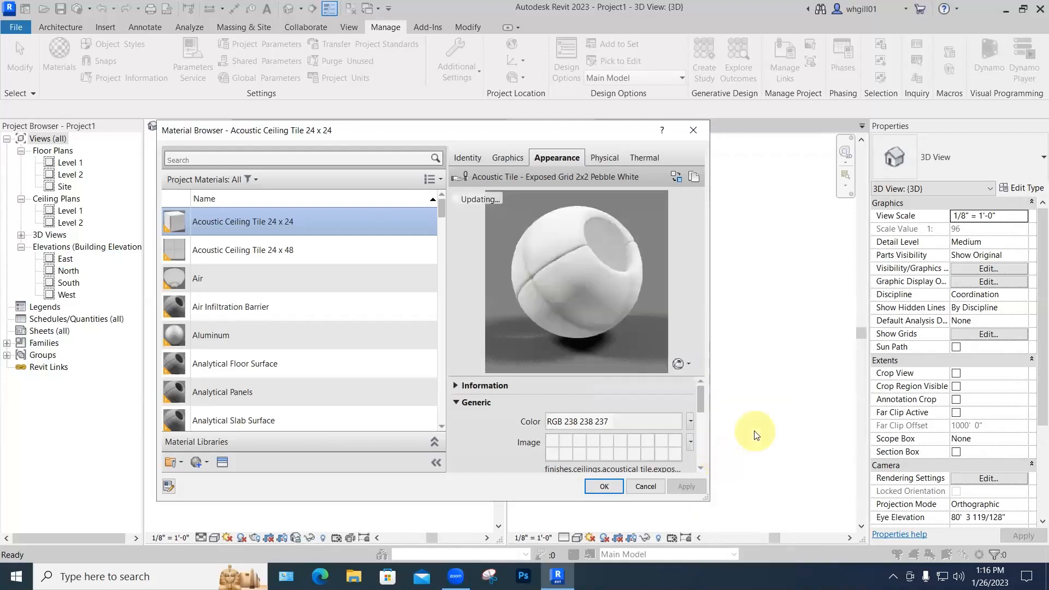
Step: Set the scene of the ceiling tile's appearance preview to Glass Curtain Wall
left_click(688, 365)
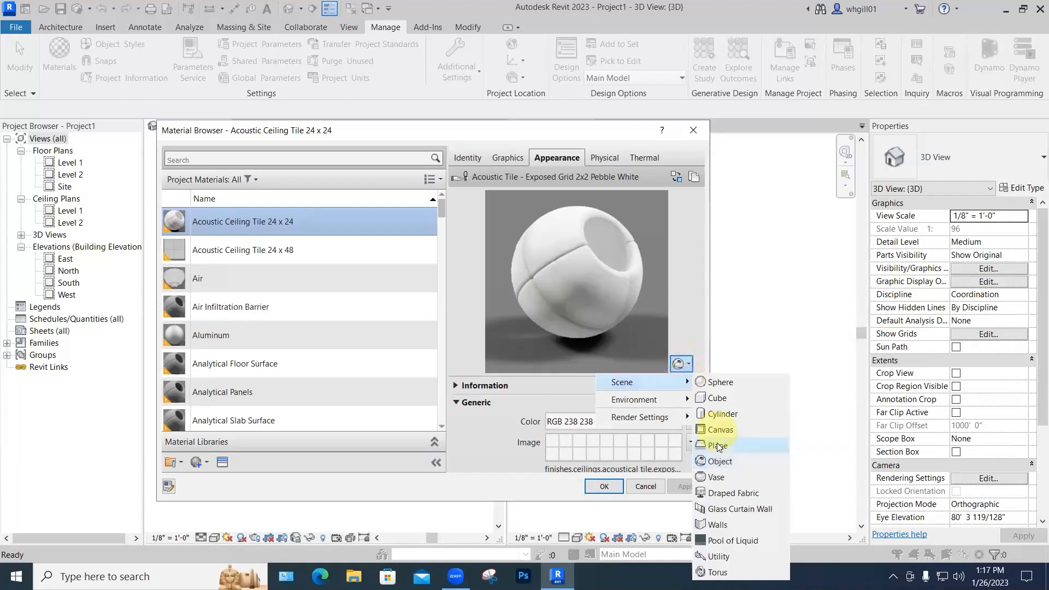
left_click(718, 511)
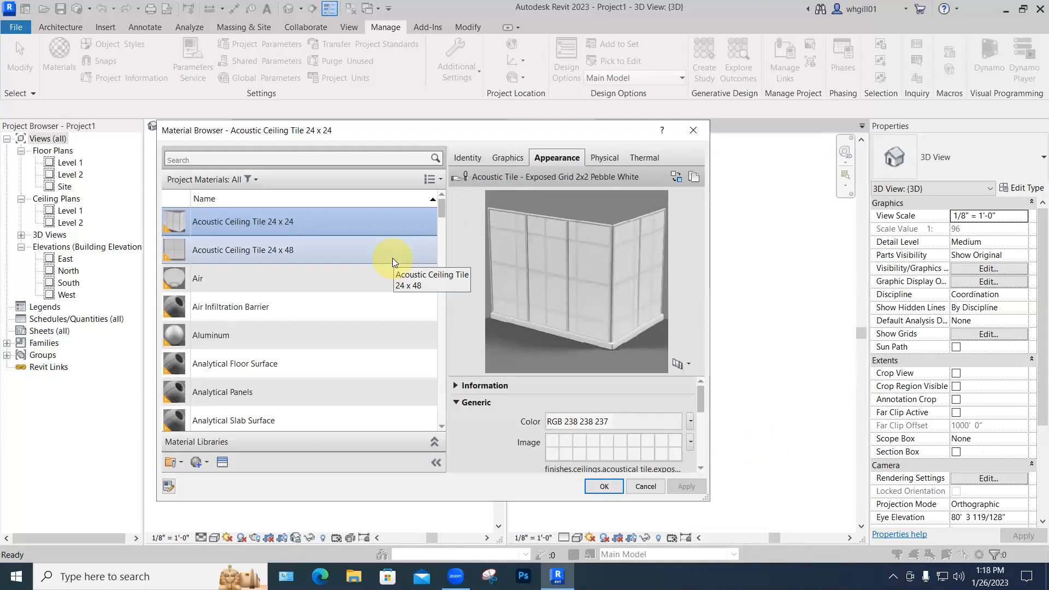
Step: Try the Warm Light and Snowfield environments in the appearance preview, and return it to Grid Light
left_click(681, 363)
mouse_move(683, 400)
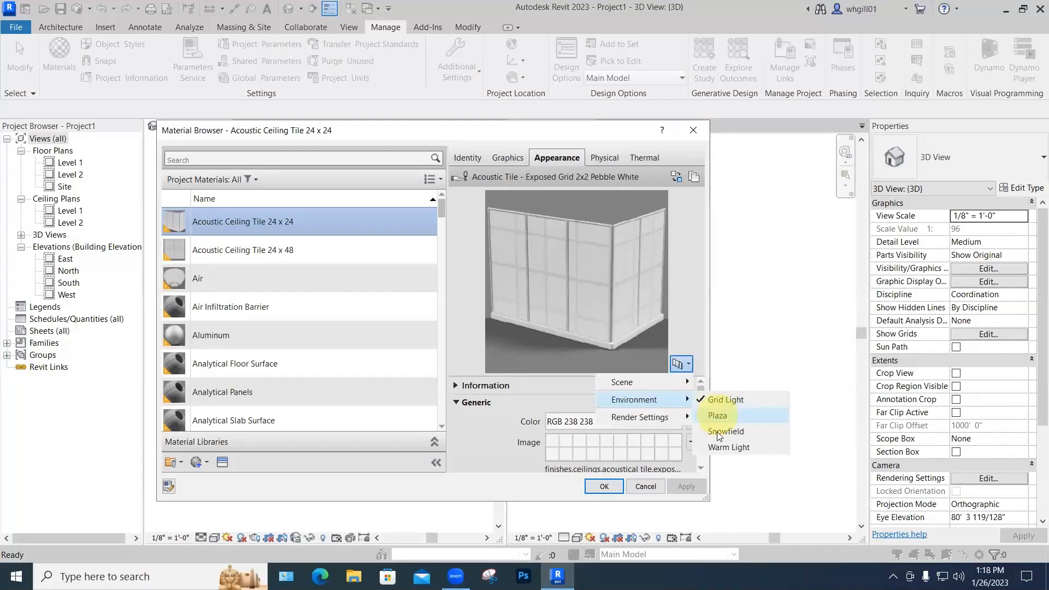
left_click(717, 448)
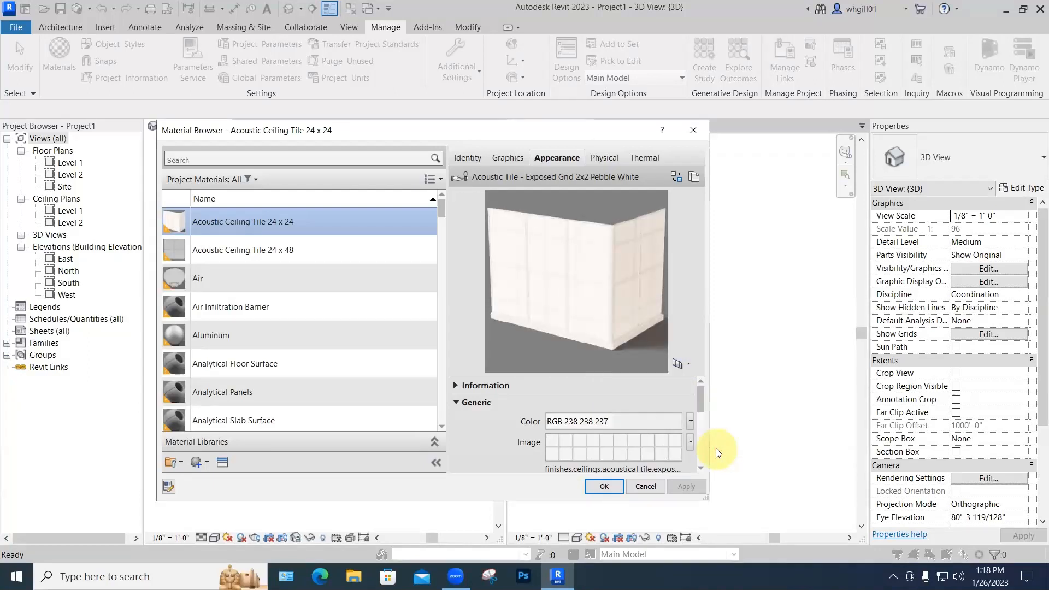
left_click(688, 364)
mouse_move(686, 396)
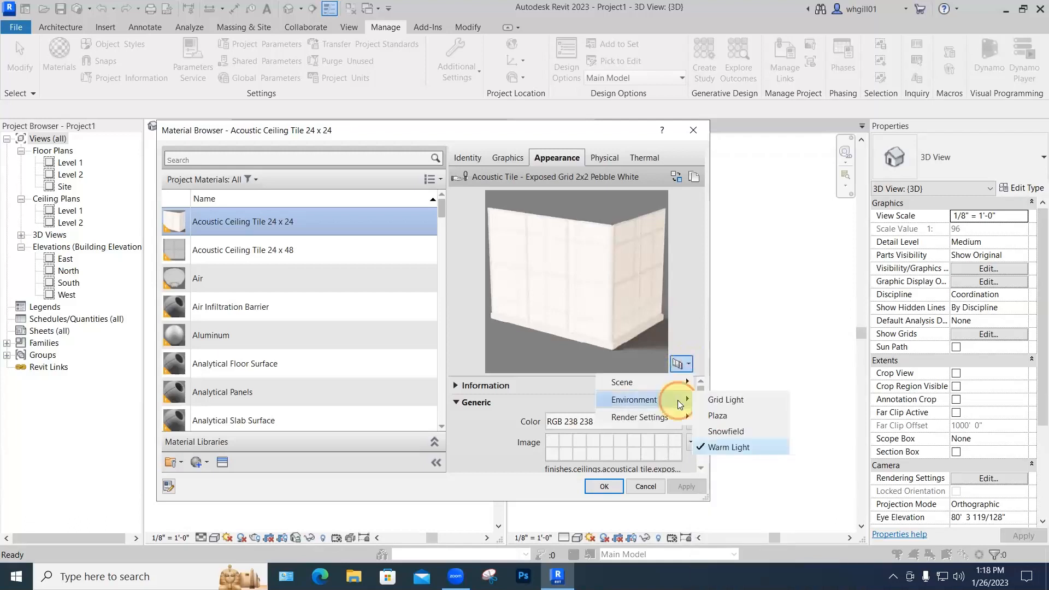
left_click(722, 432)
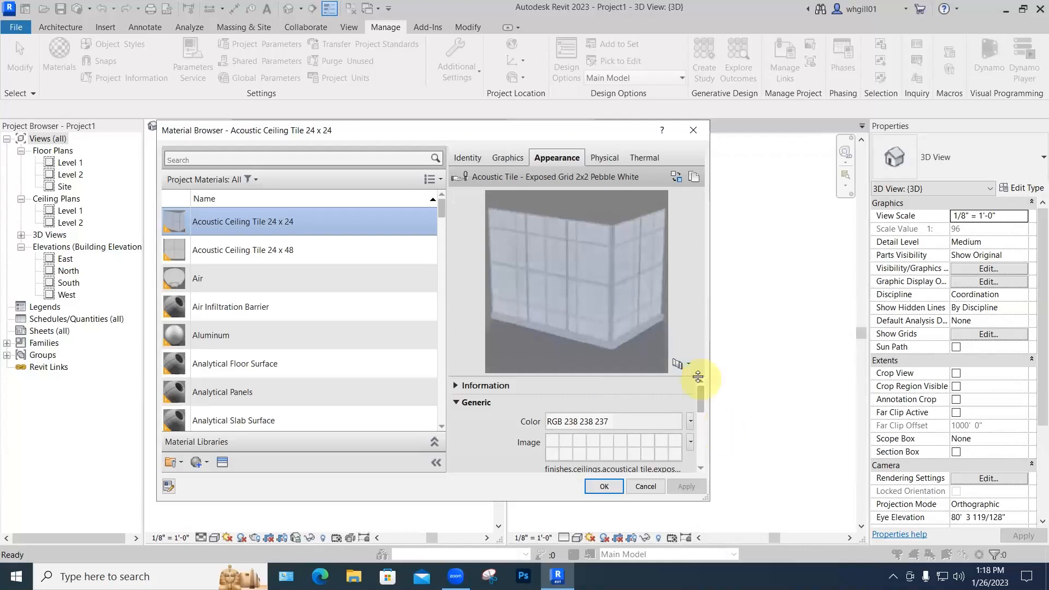
left_click(682, 364)
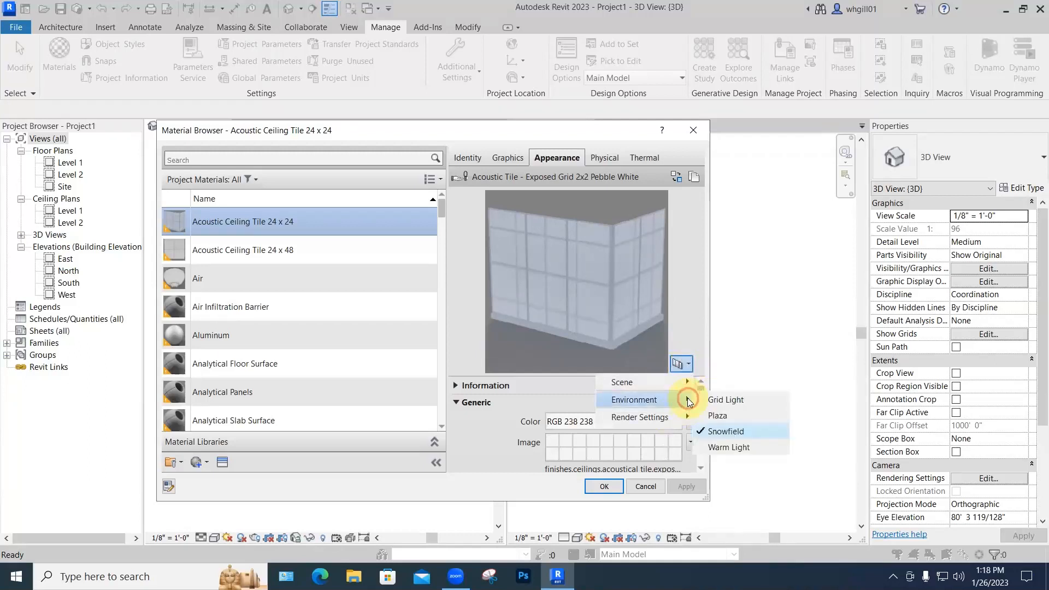
left_click(711, 401)
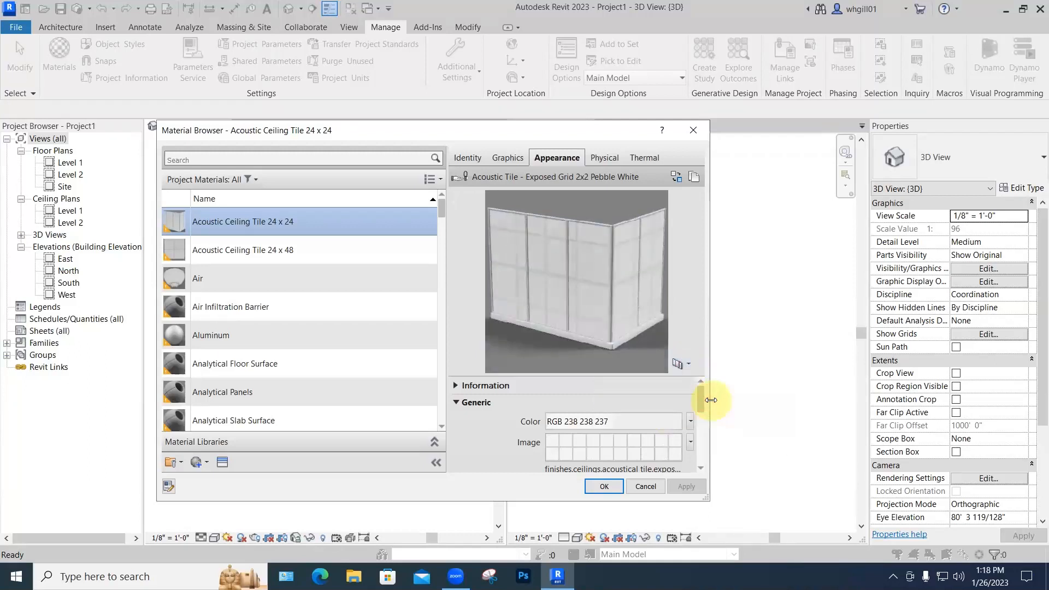
Step: Set the render settings of the ceiling tile's appearance preview to Production Quality
left_click(678, 365)
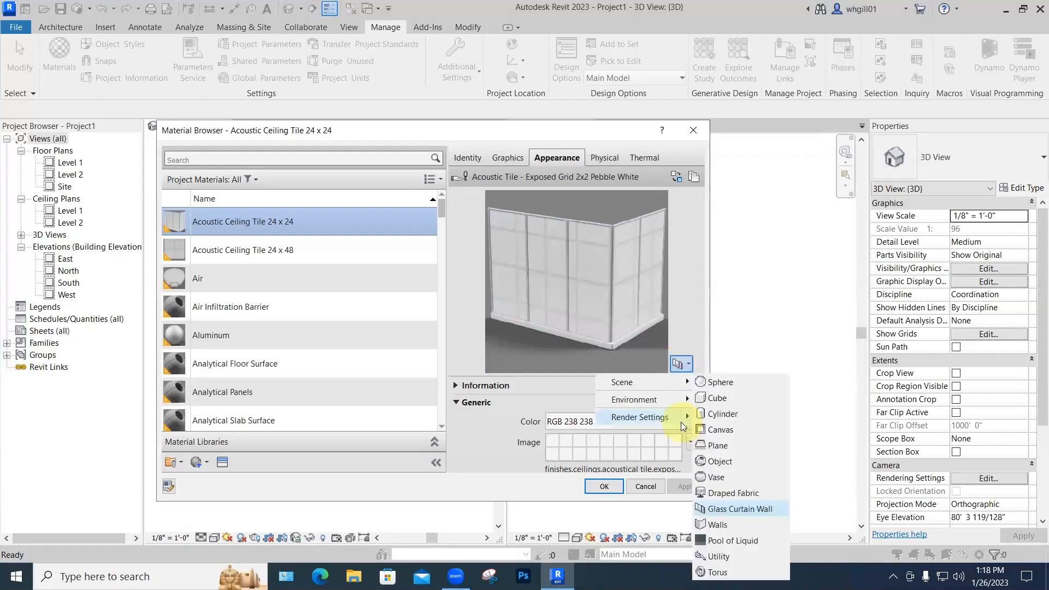
mouse_move(687, 419)
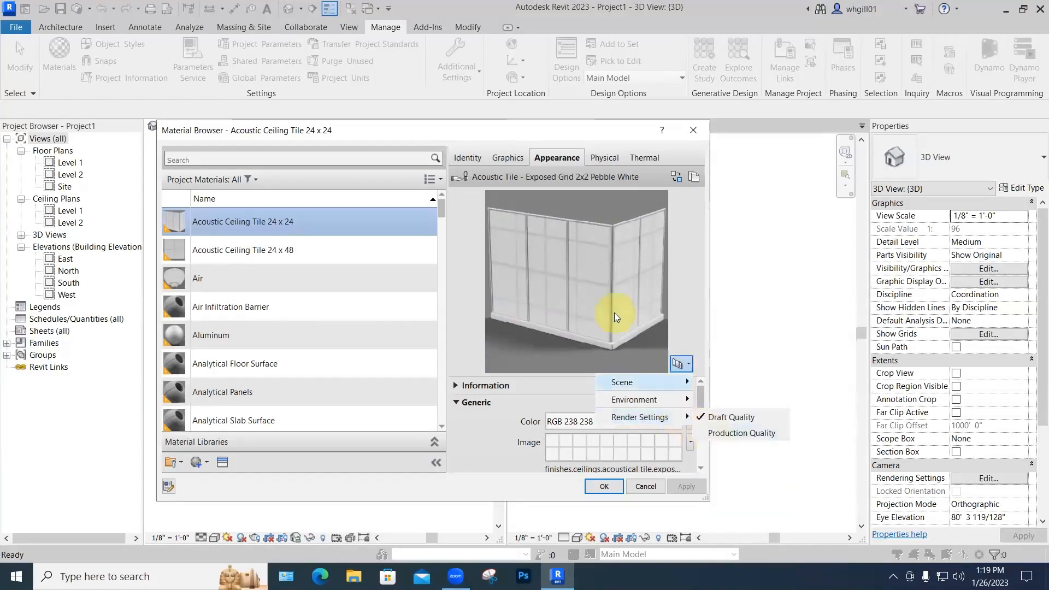
mouse_move(623, 382)
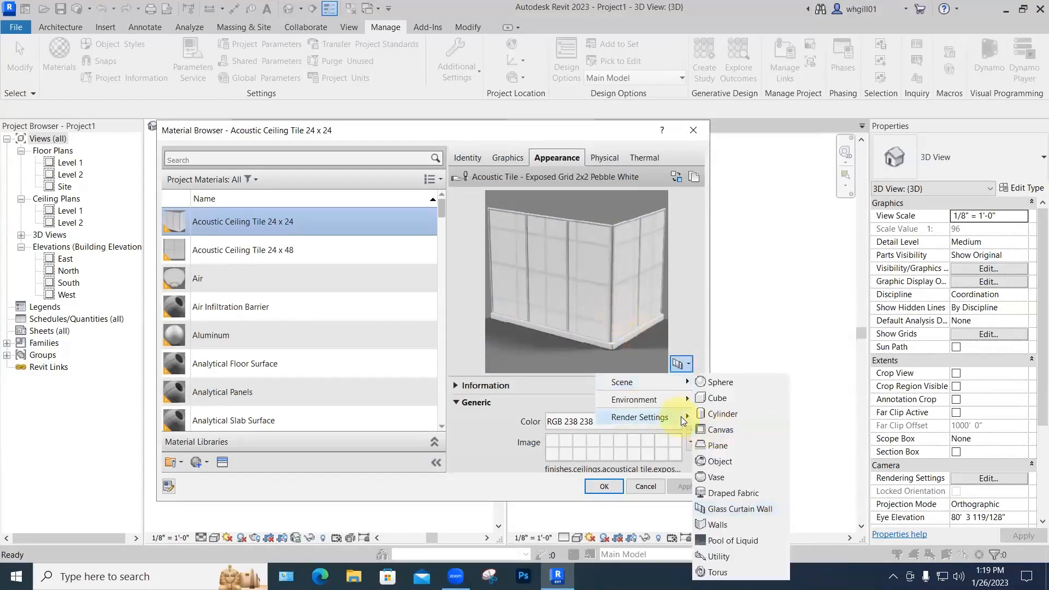
left_click(714, 433)
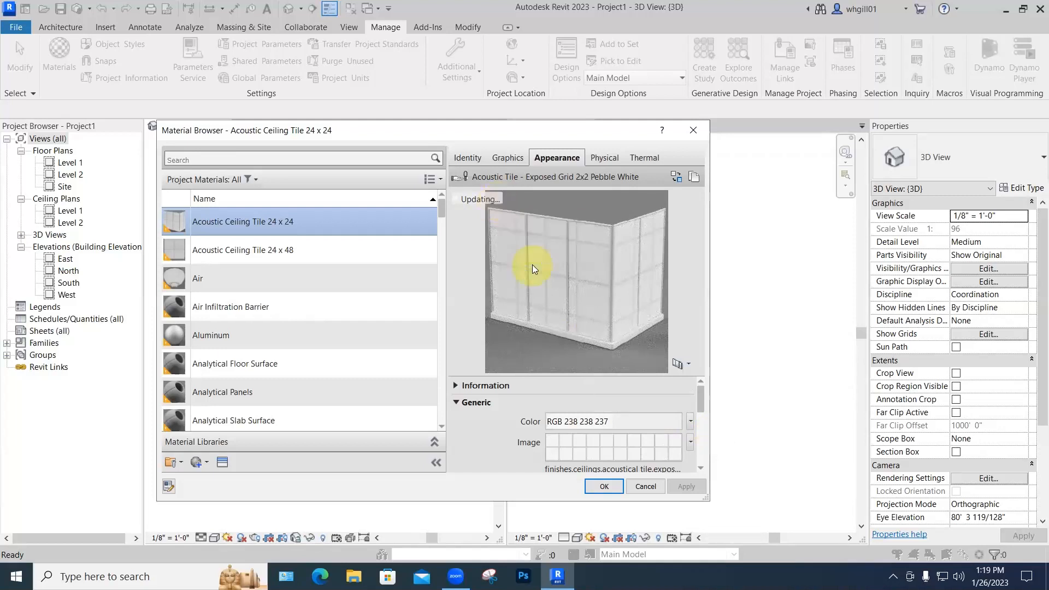
Step: Set the render settings of the ceiling tile's appearance preview to Draft Quality
left_click(688, 365)
mouse_move(686, 416)
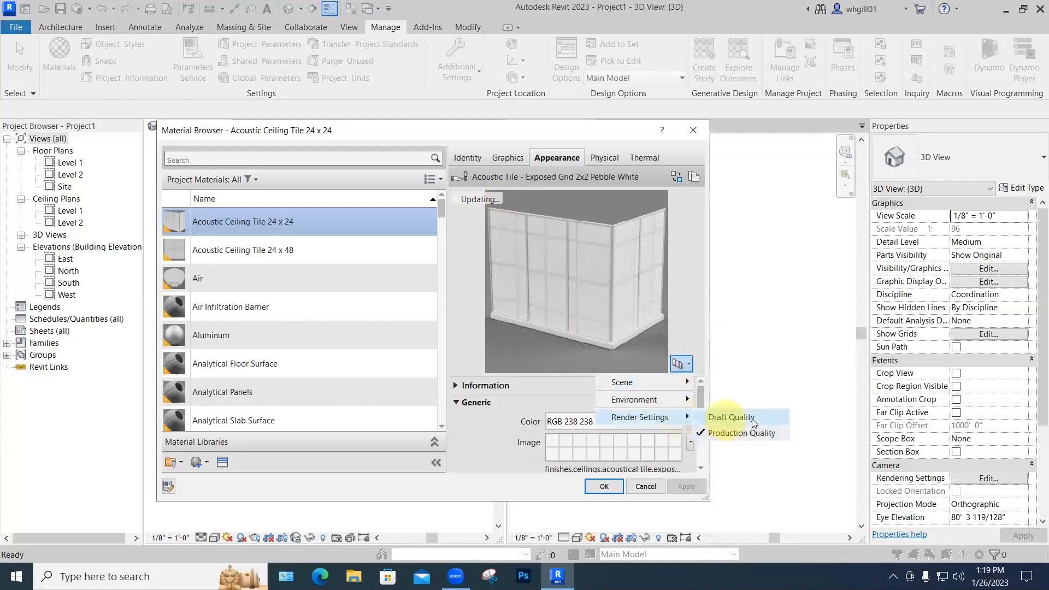
left_click(753, 417)
Step: Search the project materials for "bric", open the appearance of Brick, Common, and enlarge the Material Browser
scroll(328, 345, "down", 15)
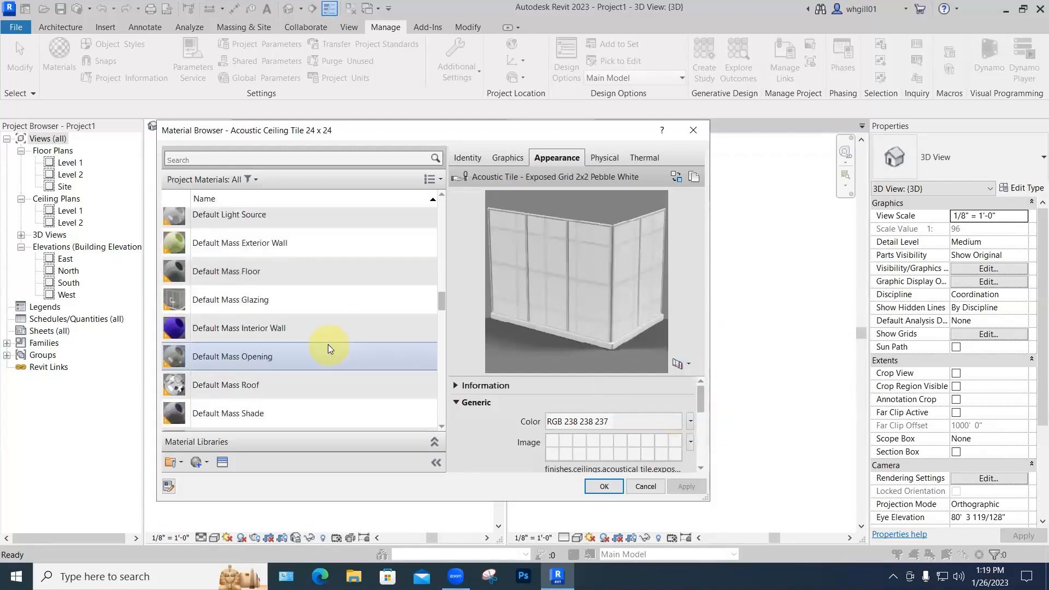
scroll(328, 341, "up", 10)
left_click(209, 158)
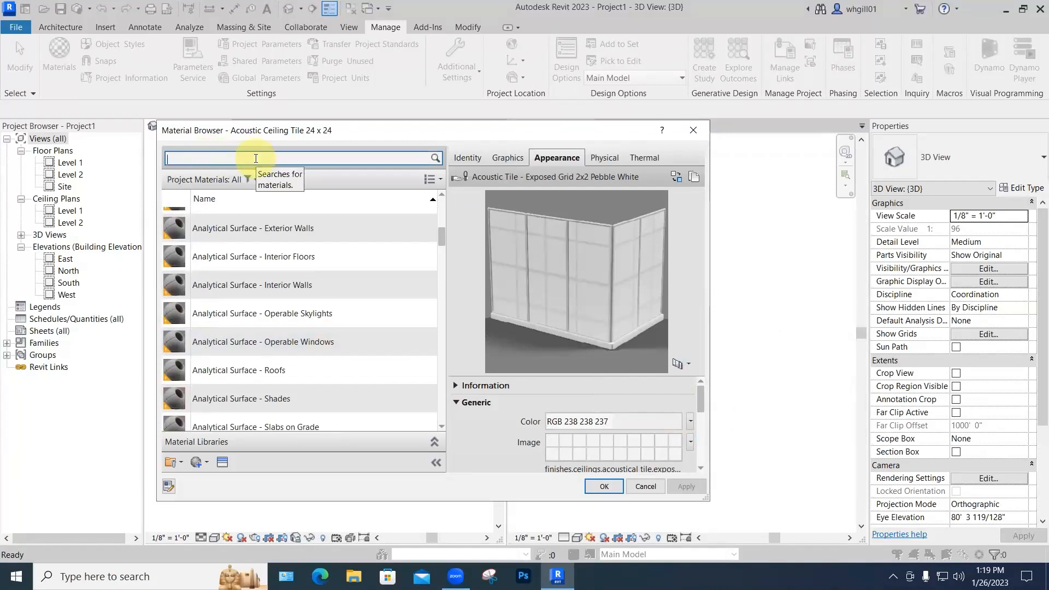
type("bric")
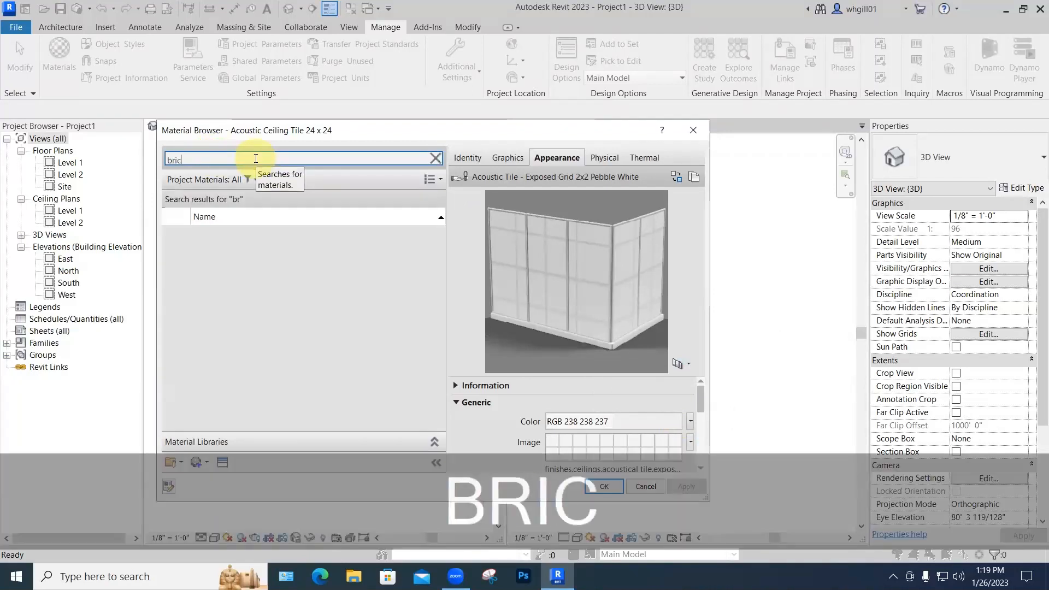
left_click(235, 241)
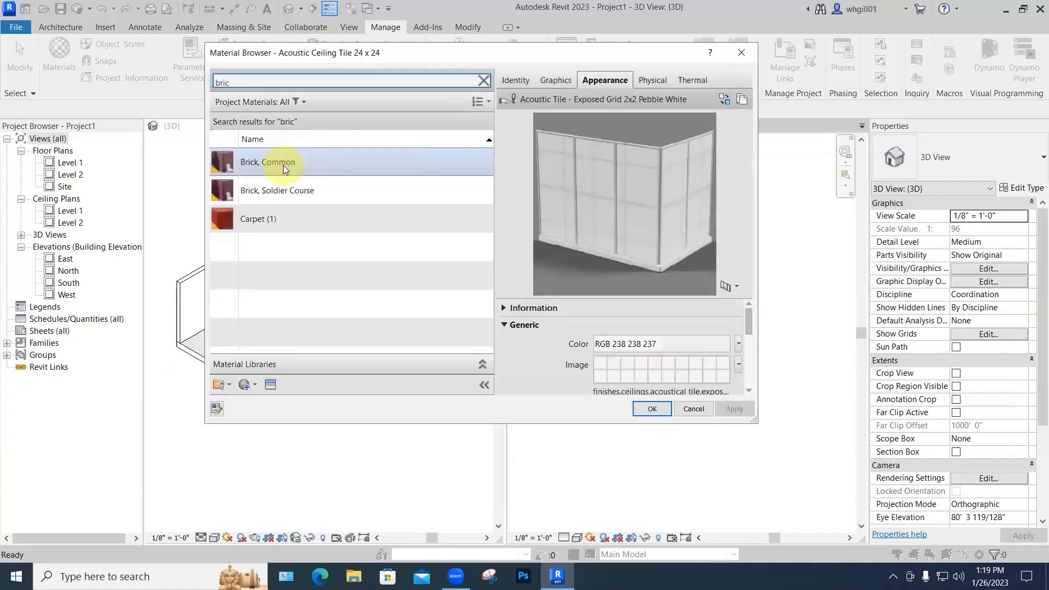
left_click(282, 163)
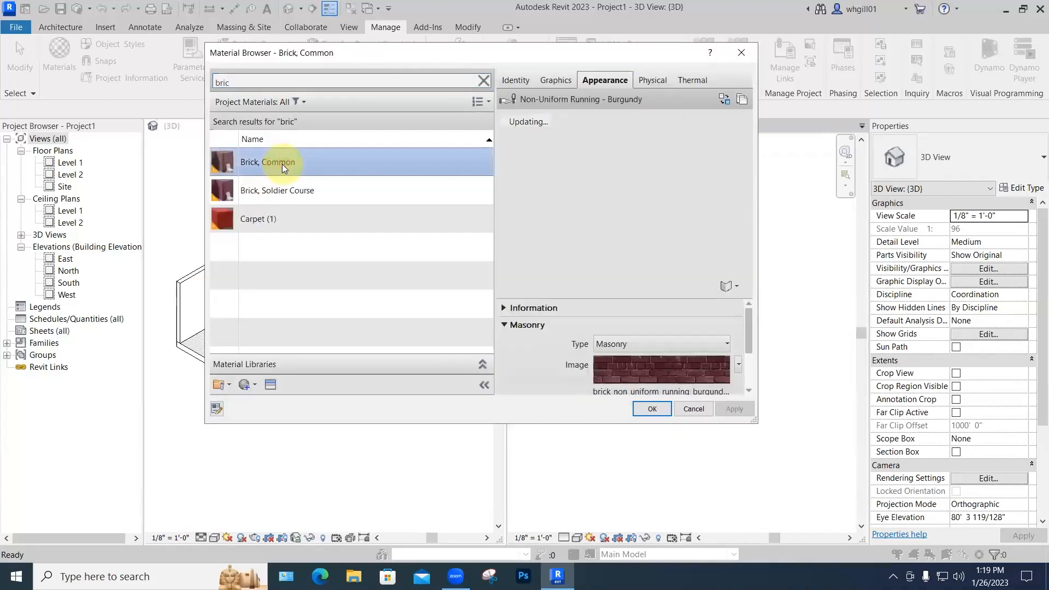
left_click_drag(531, 424, 532, 539)
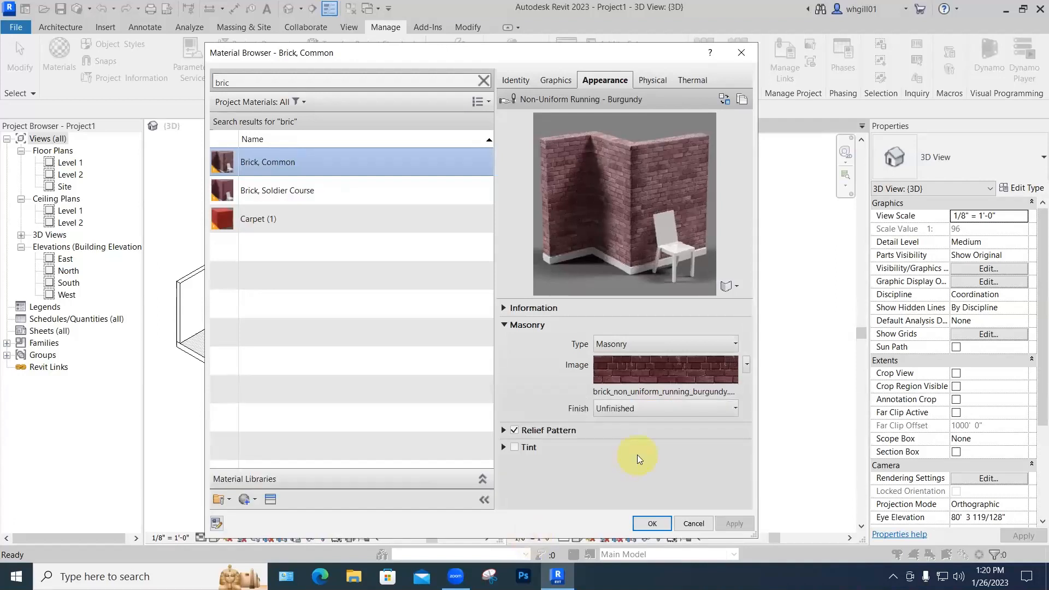
Step: Set the scene of the Brick, Common appearance preview to Cube
left_click(734, 288)
mouse_move(735, 304)
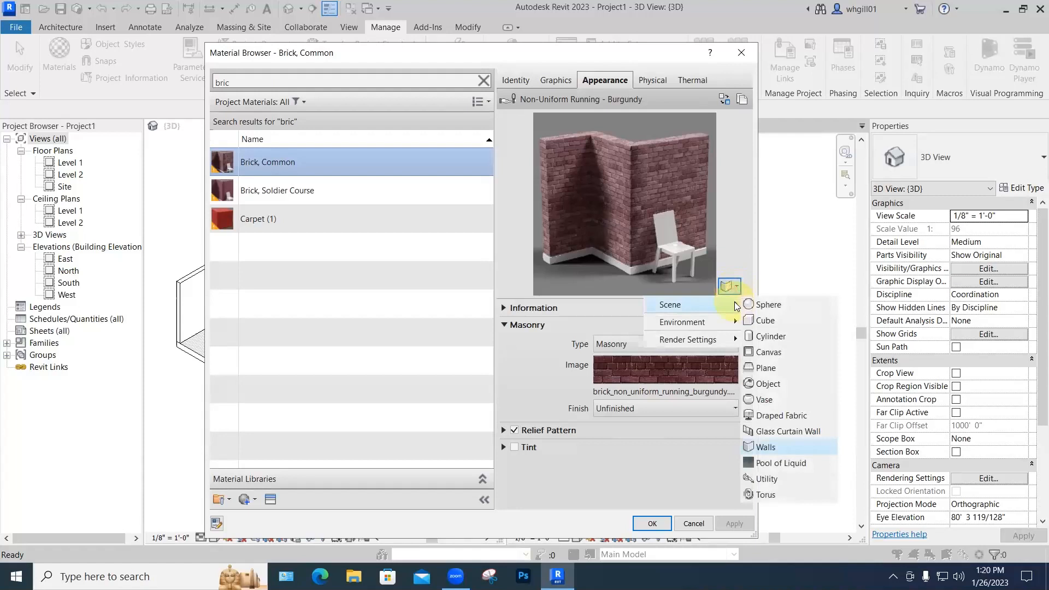
left_click(763, 318)
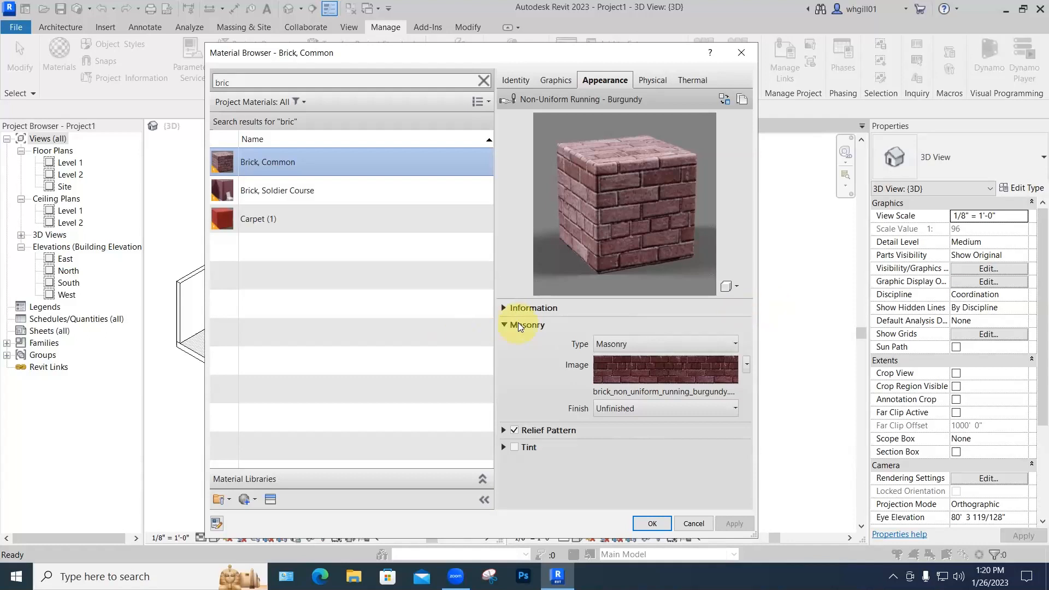
Step: Examine the brick's masonry type, image and finish options, and the image and amount of its relief pattern
left_click(630, 344)
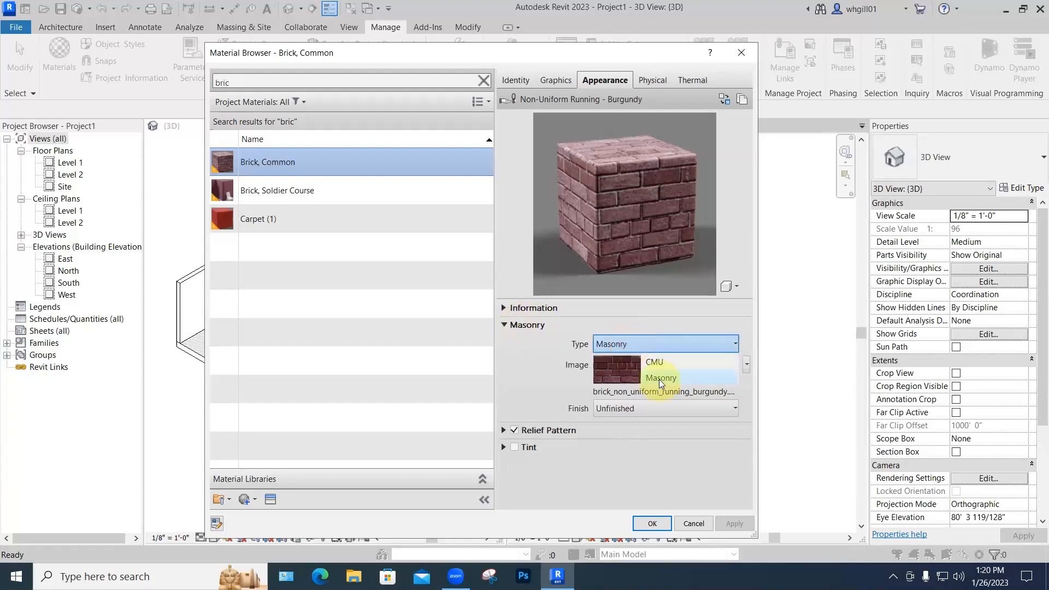
left_click(615, 340)
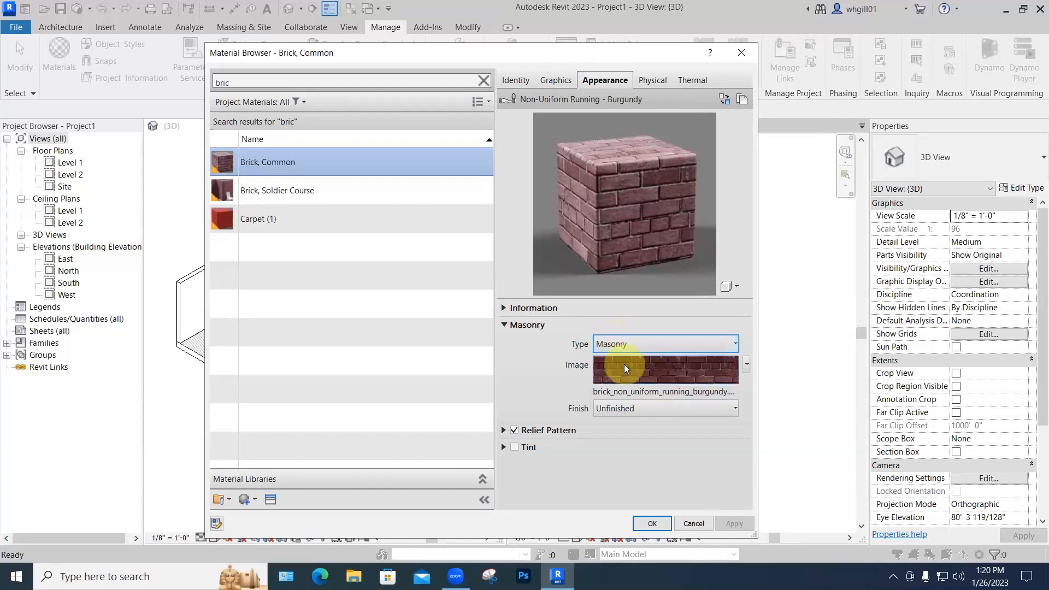
mouse_move(640, 370)
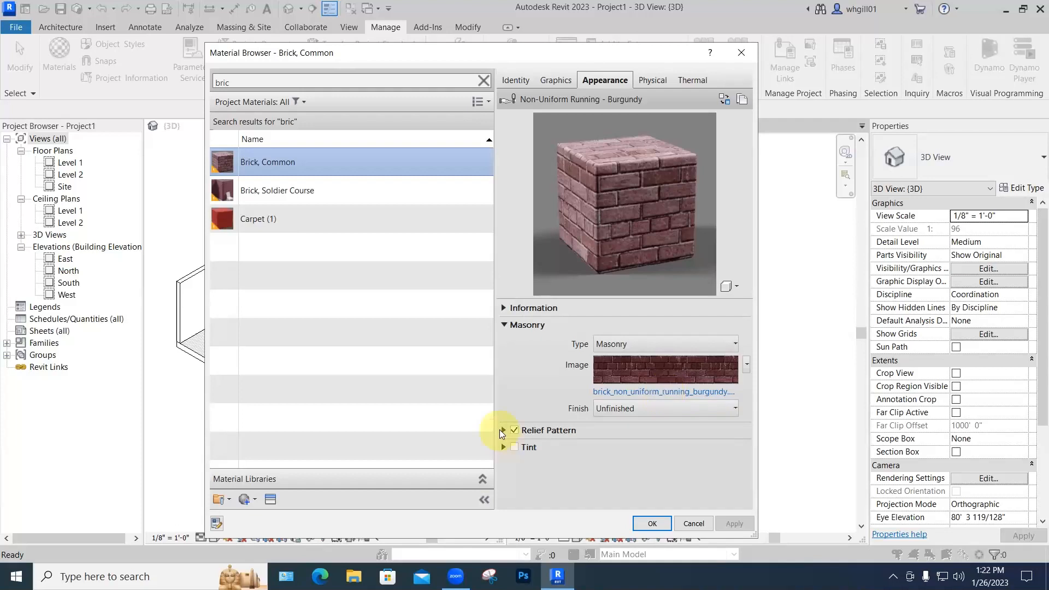
left_click(632, 410)
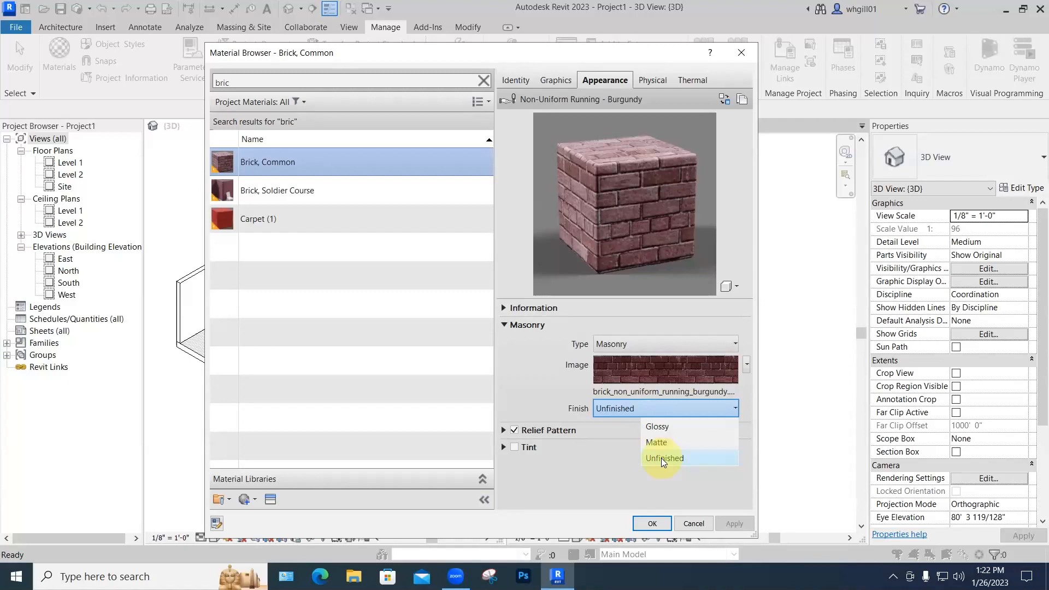
left_click(503, 430)
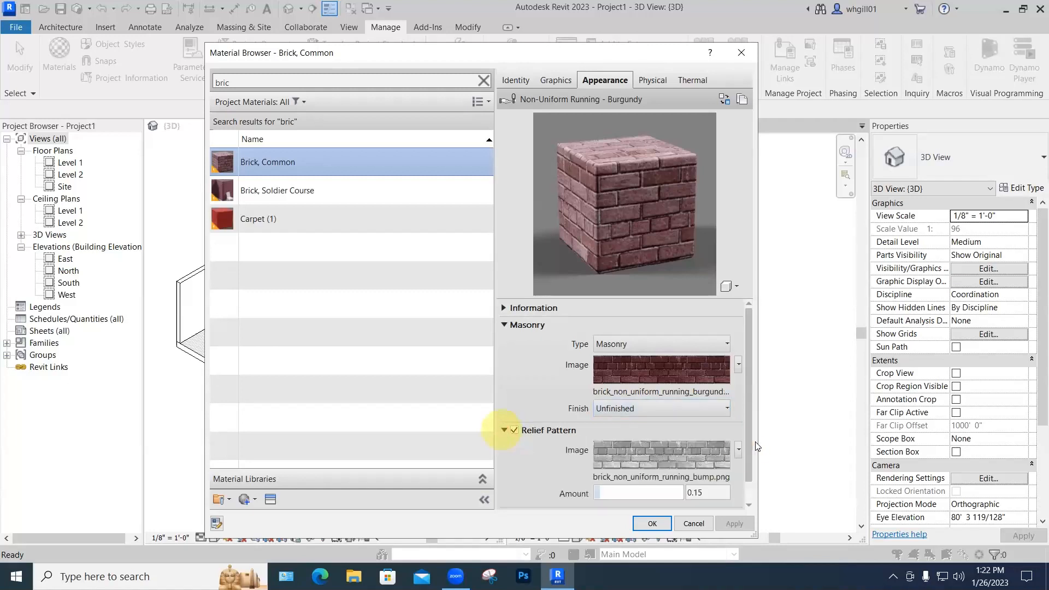
scroll(751, 462, "down", 1)
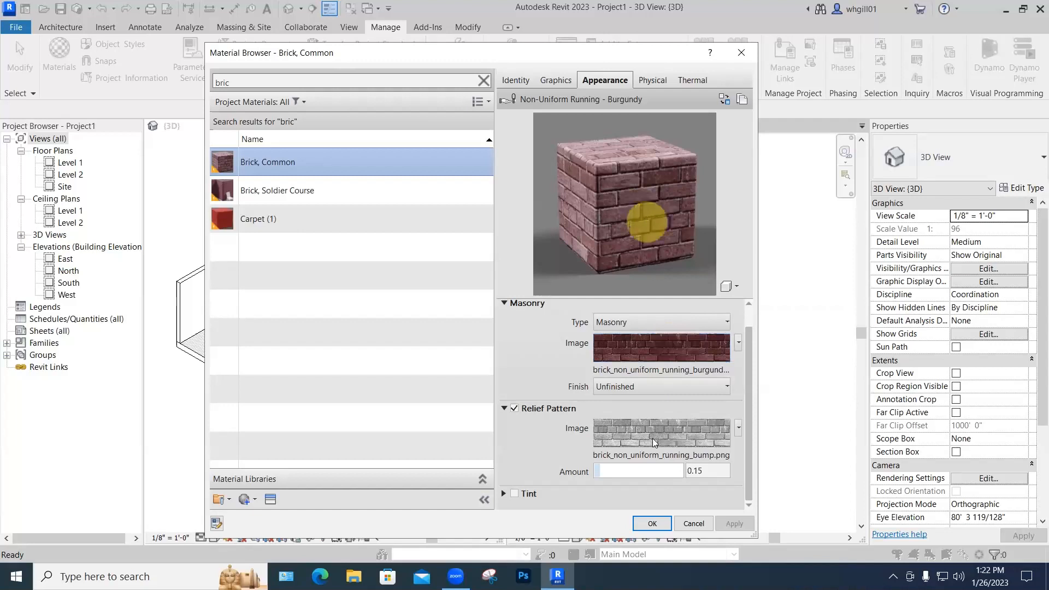
mouse_move(655, 438)
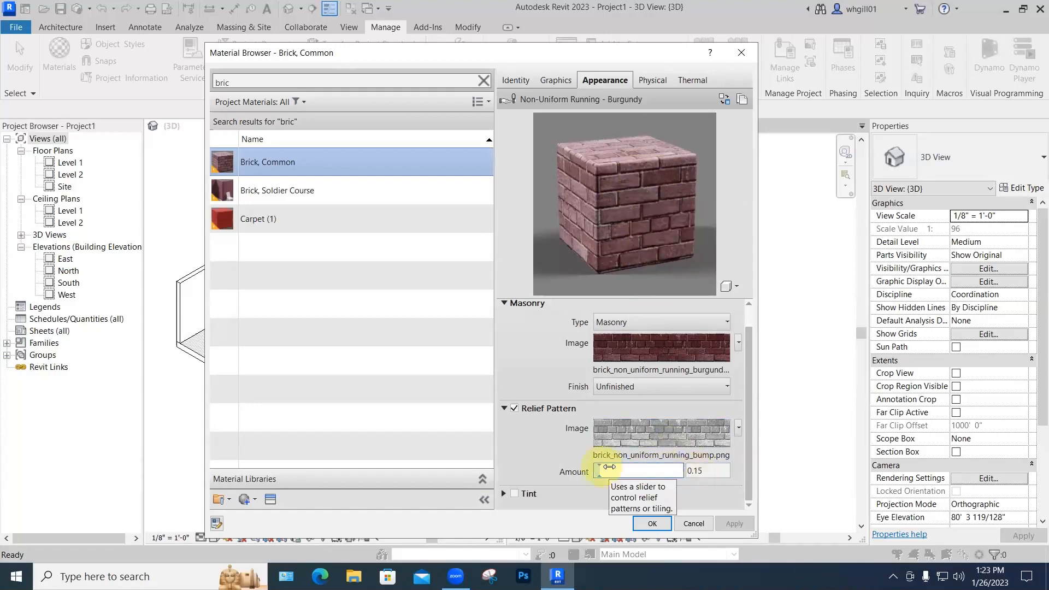
Step: Try relief pattern amounts of 1.02, 1.13 and 1.11 on the common brick, and close the Material Browser
left_click(642, 470)
left_click_drag(642, 468, 639, 469)
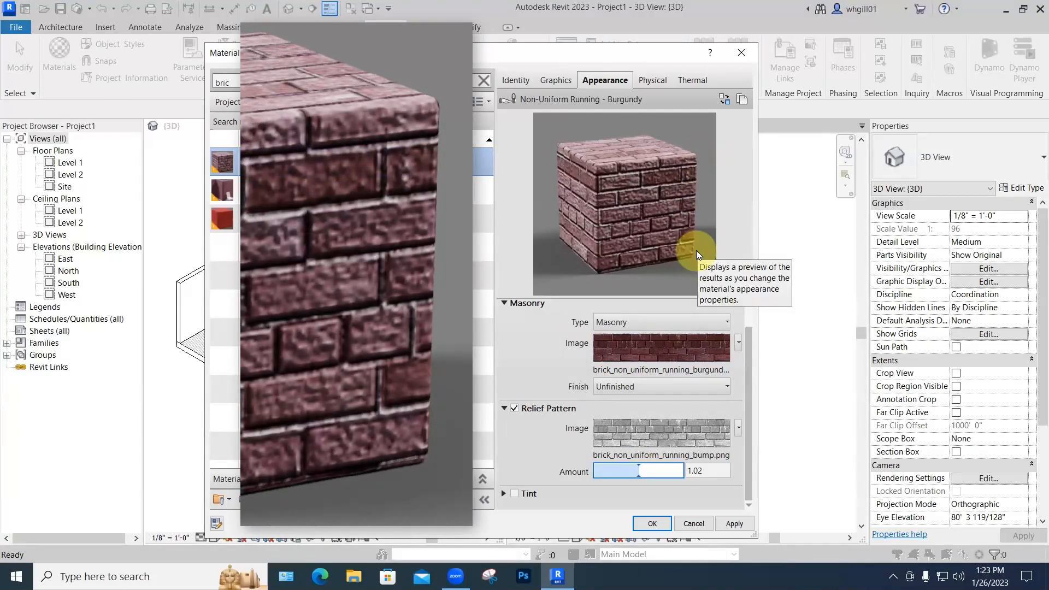
mouse_move(638, 471)
left_mouse_down()
mouse_move(619, 478)
mouse_move(643, 478)
left_mouse_up()
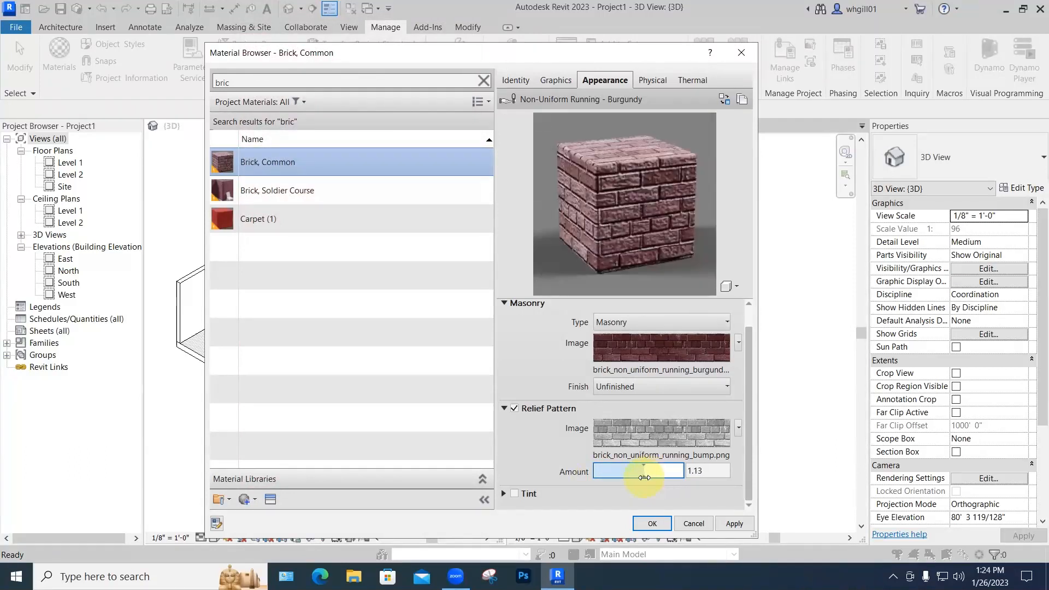
mouse_move(643, 473)
left_mouse_down()
mouse_move(696, 472)
mouse_move(621, 470)
mouse_move(629, 475)
left_mouse_up()
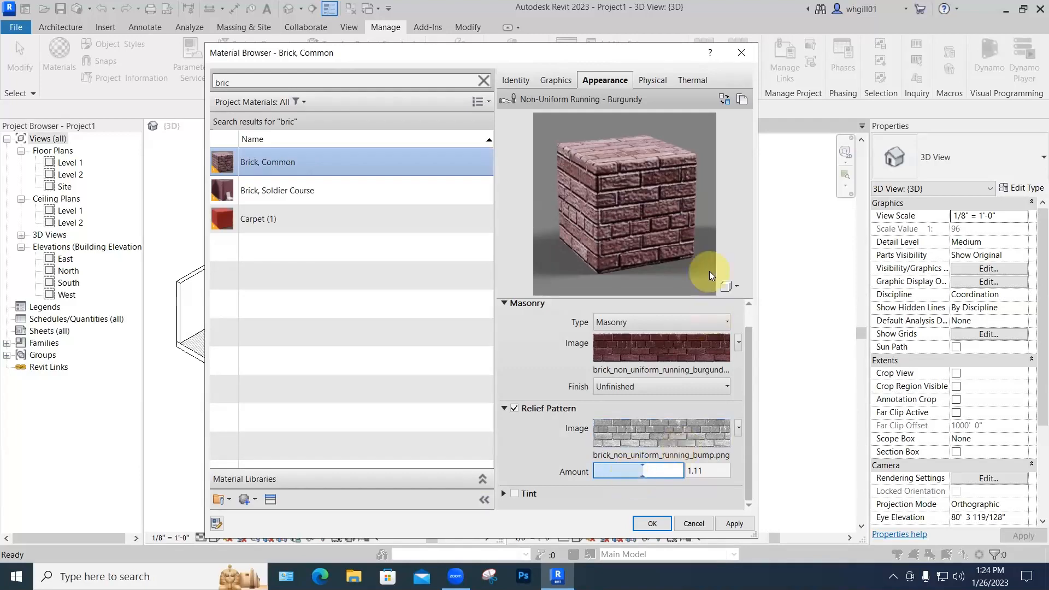
left_click(741, 53)
left_click(736, 176)
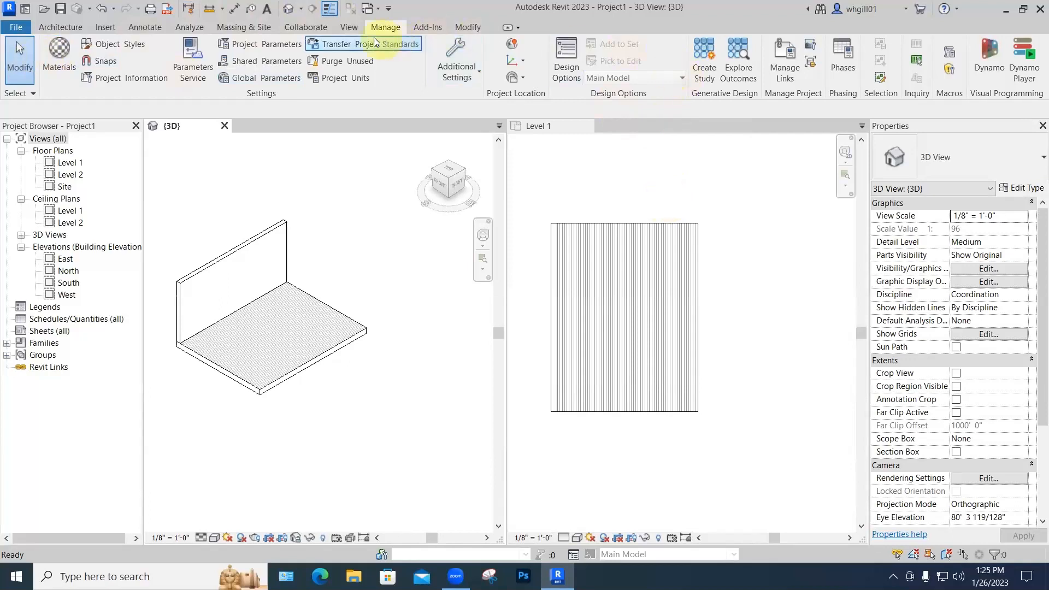
Step: Open the Keyboard Shortcuts settings and sort the assignments alphabetically by command
left_click(347, 27)
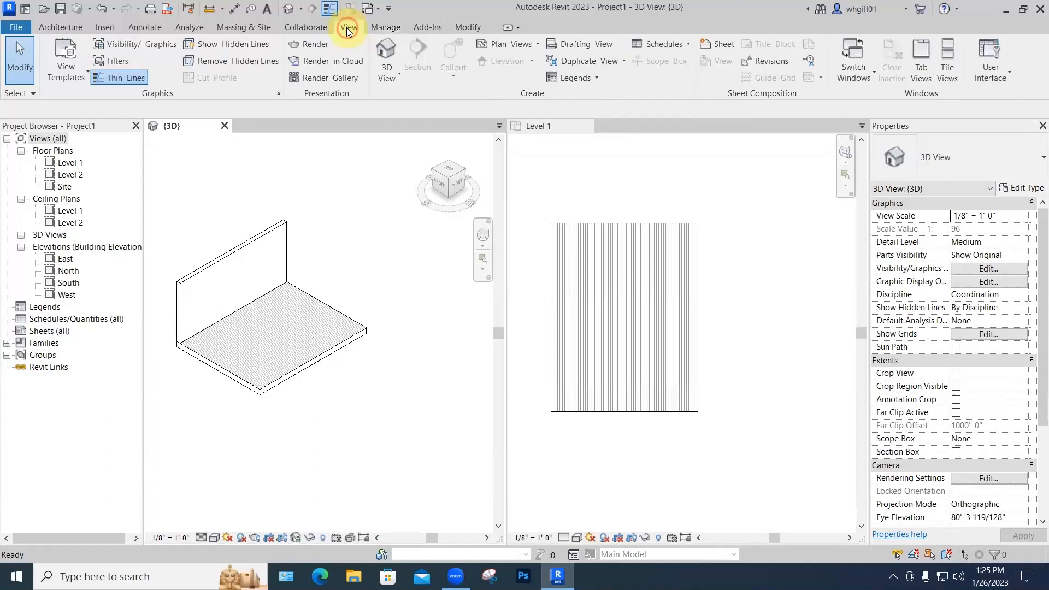
left_click(987, 79)
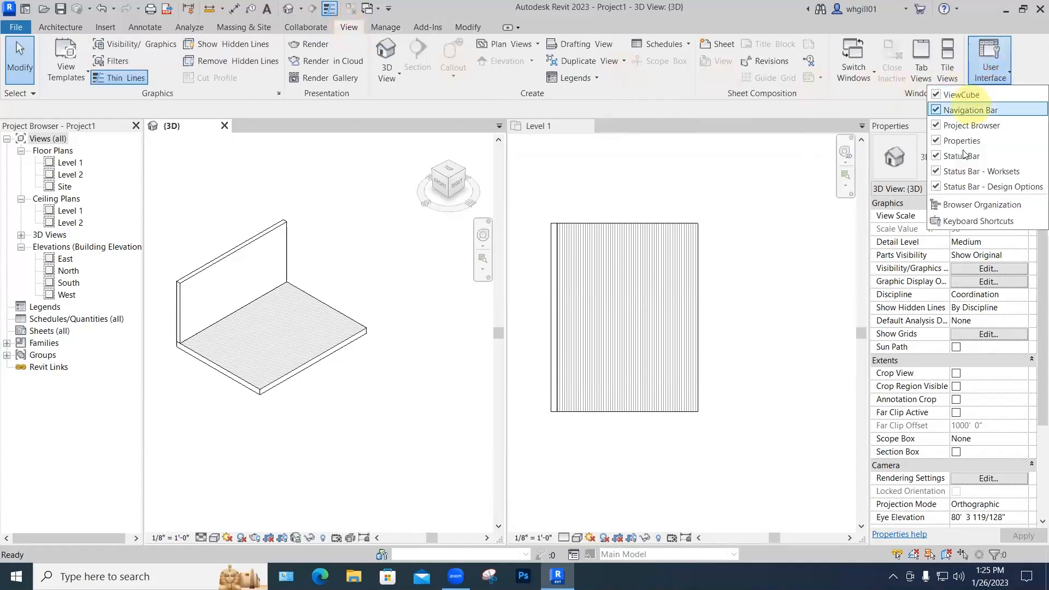
left_click(957, 221)
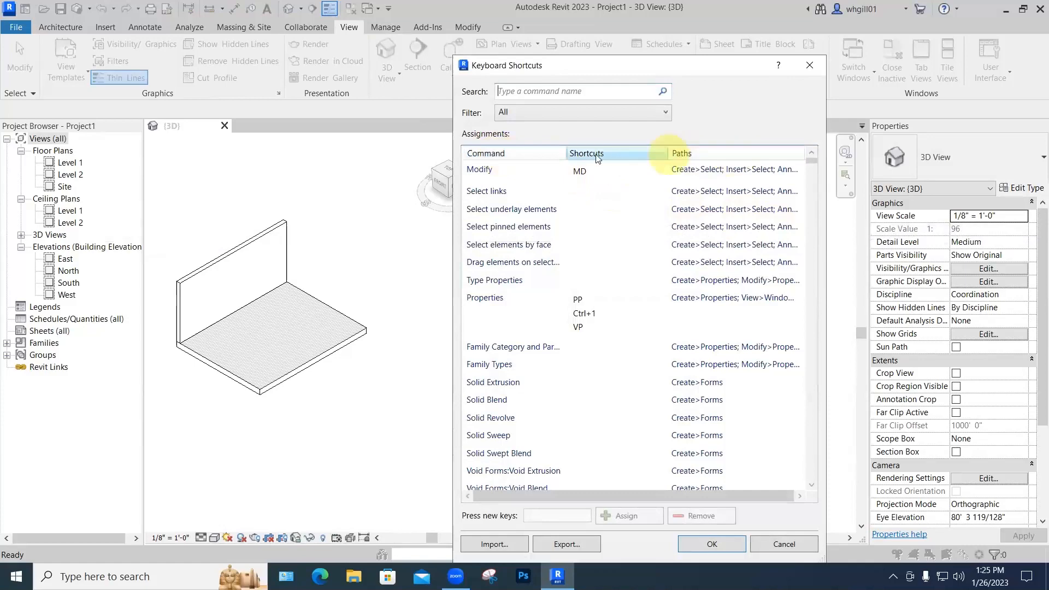
left_click(506, 153)
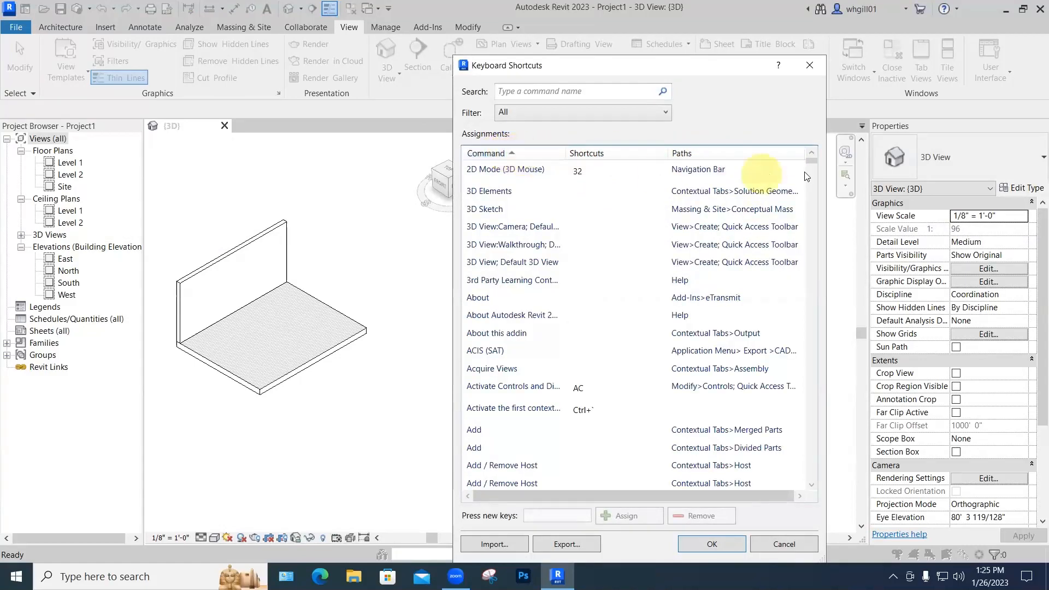
Step: Look through the command list and narrow it down with the search term "mater"
scroll(809, 178, "down", 15)
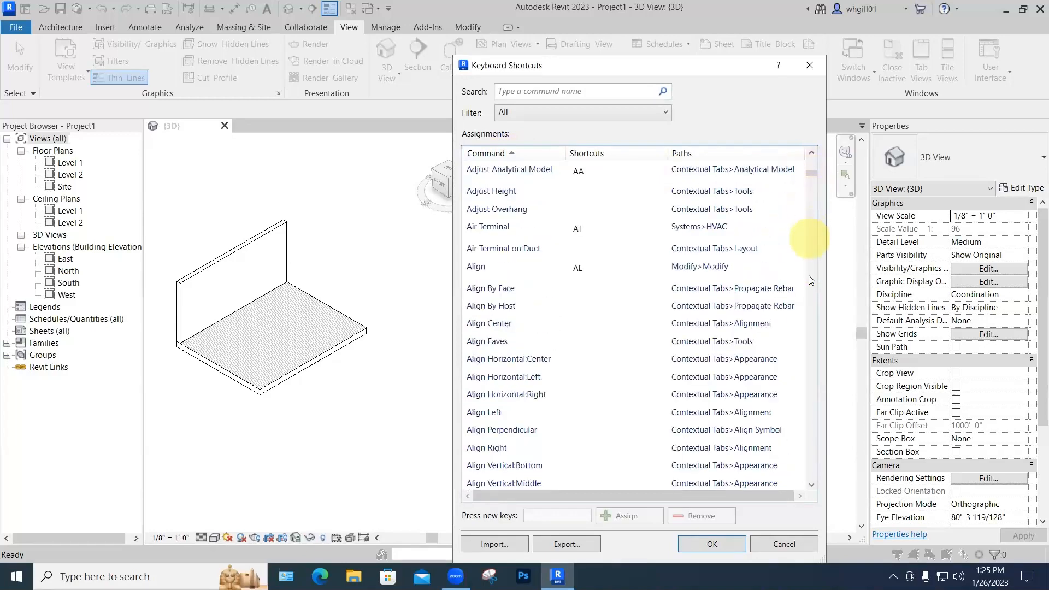
scroll(812, 356, "down", 12)
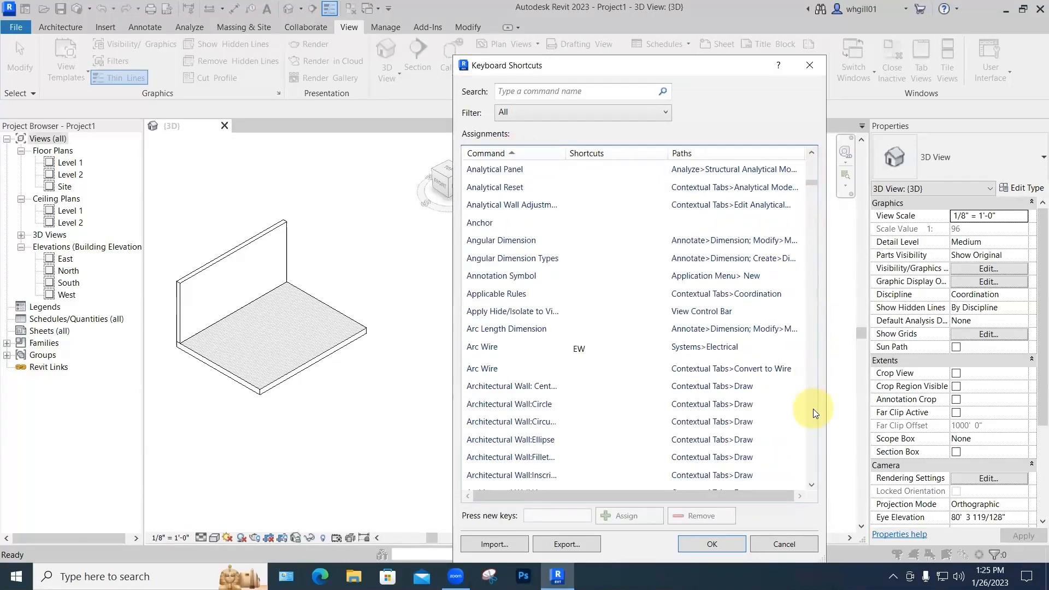
scroll(813, 408, "down", 20)
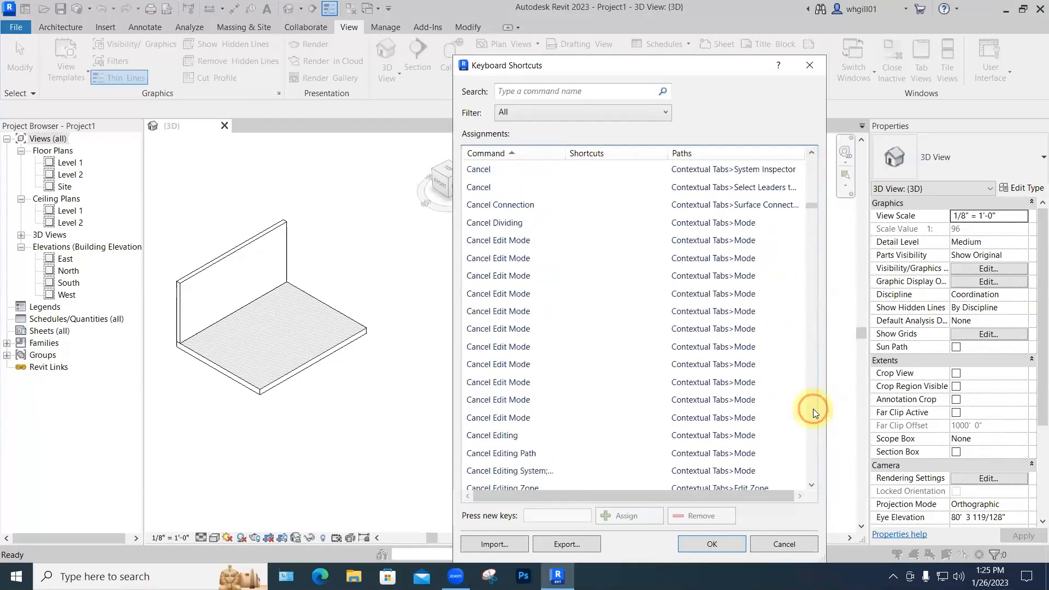
scroll(813, 409, "down", 20)
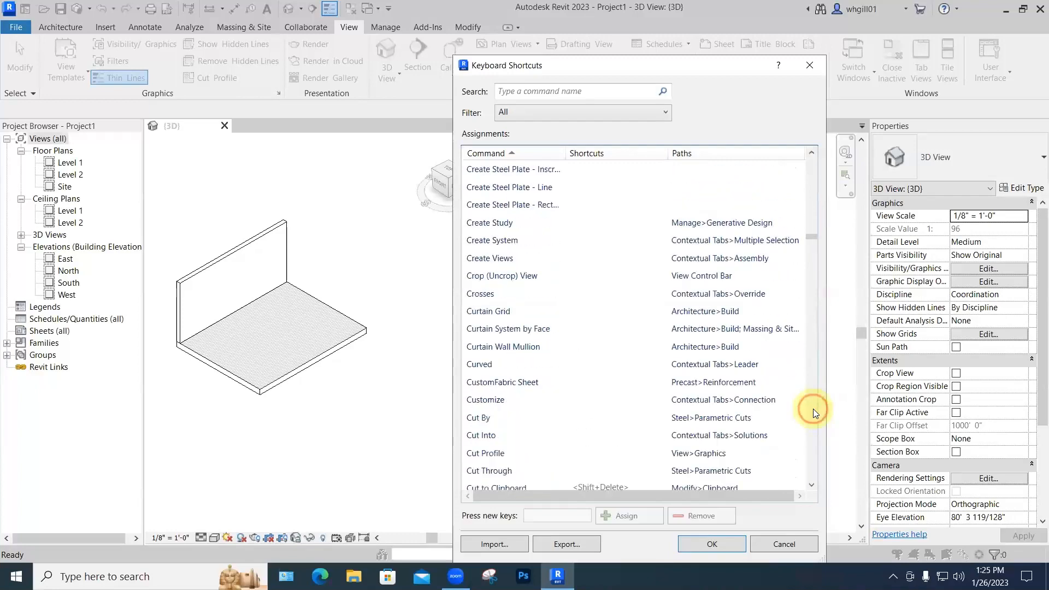
scroll(813, 454, "down", 20)
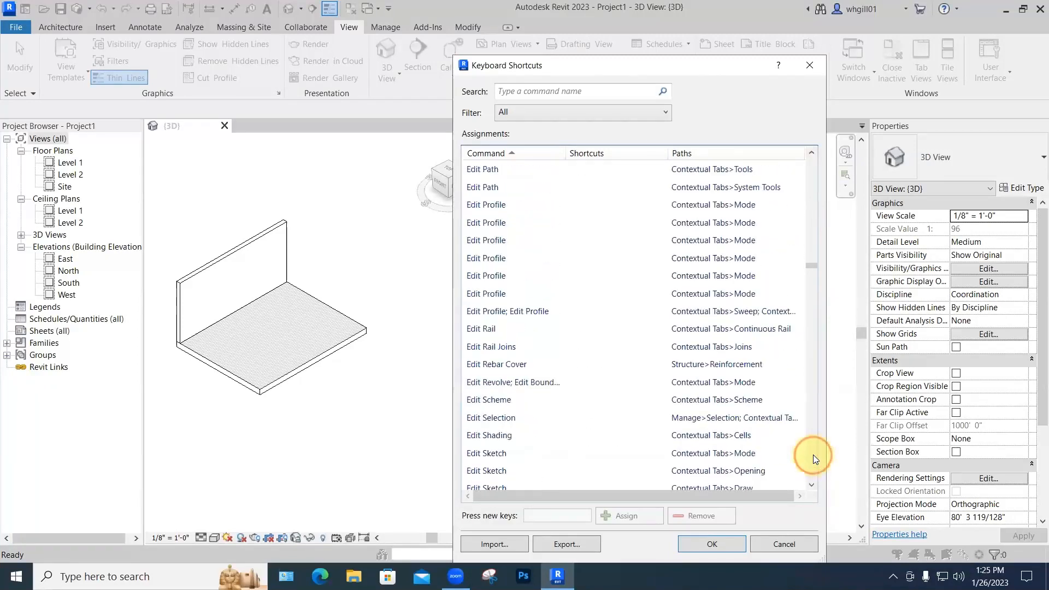
scroll(813, 455, "down", 6)
left_click(512, 94)
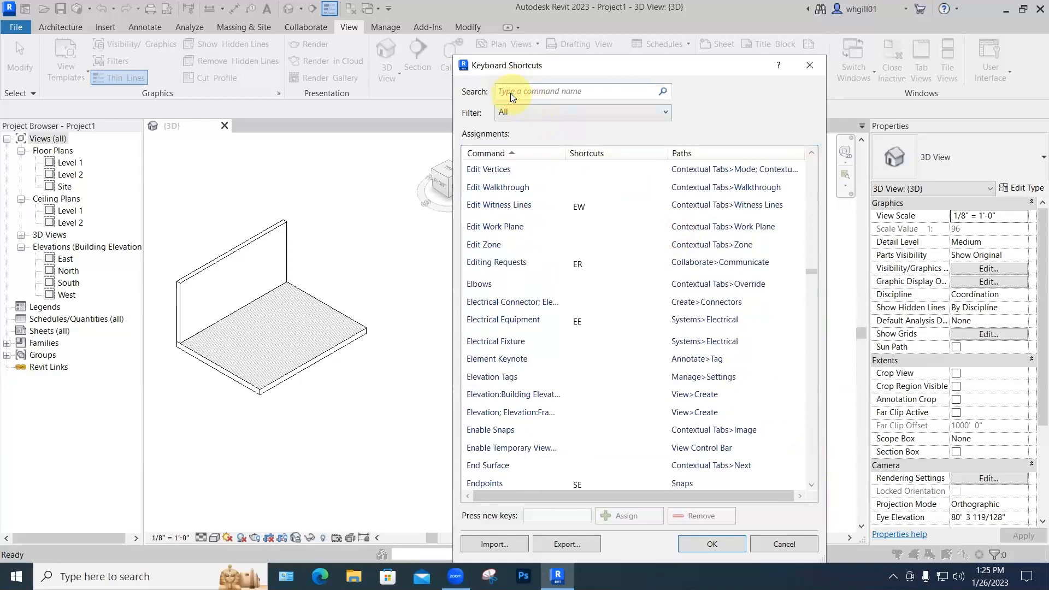
type("mater")
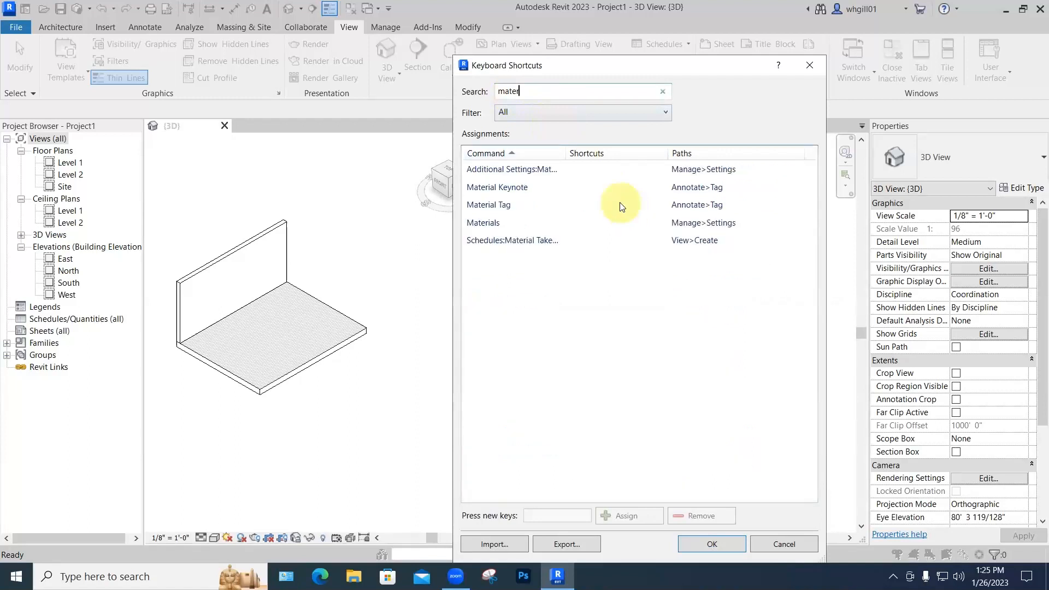
Step: Assign the shortcut MM to the Materials command, accepting the duplicate with Mirror - Pick Axis
left_click(480, 224)
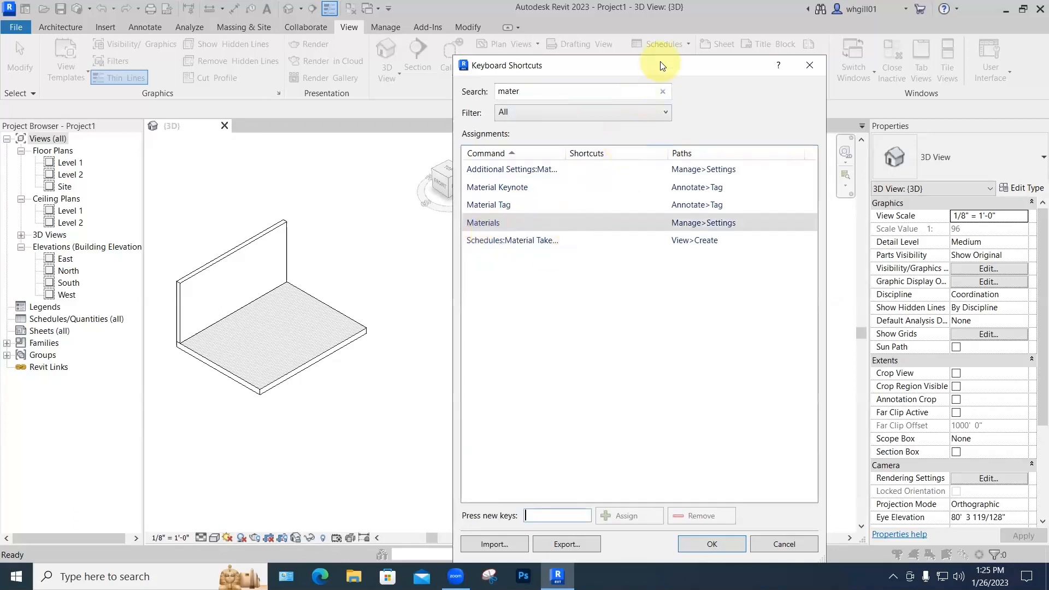
left_click_drag(663, 65, 683, 31)
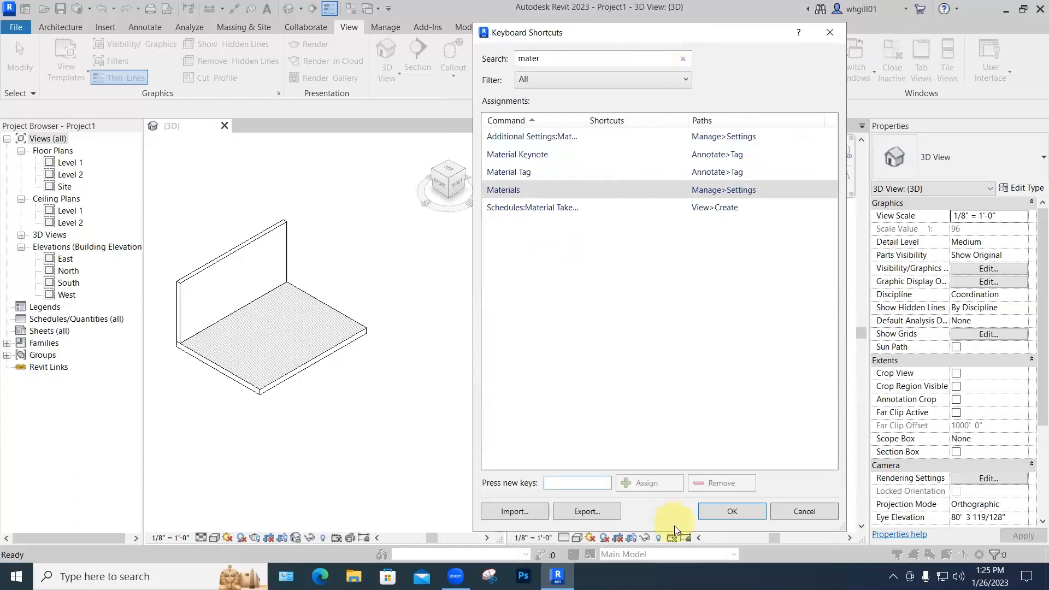
left_click_drag(678, 529, 677, 391)
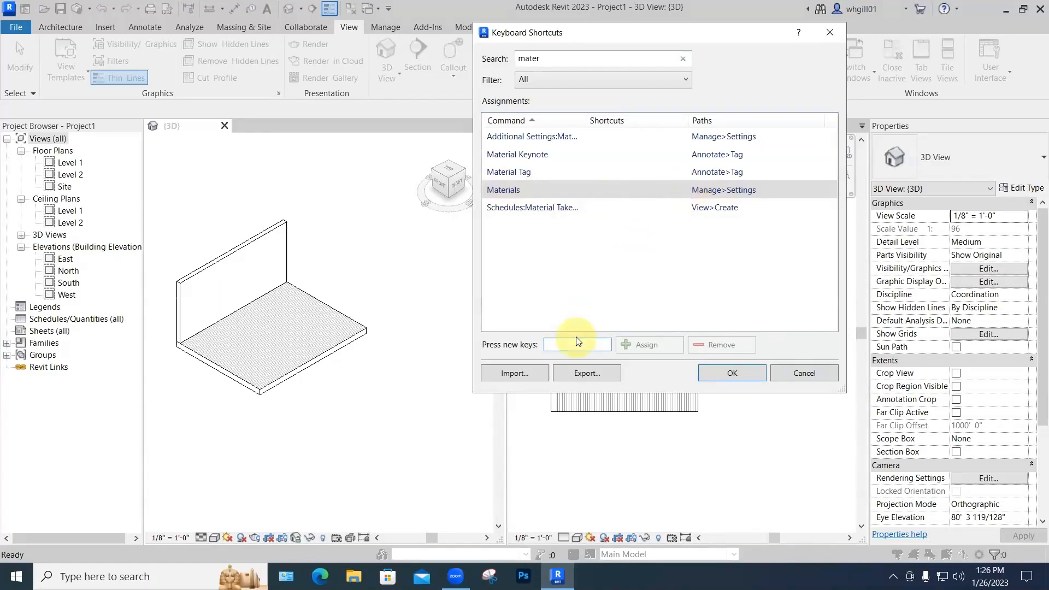
type("MM")
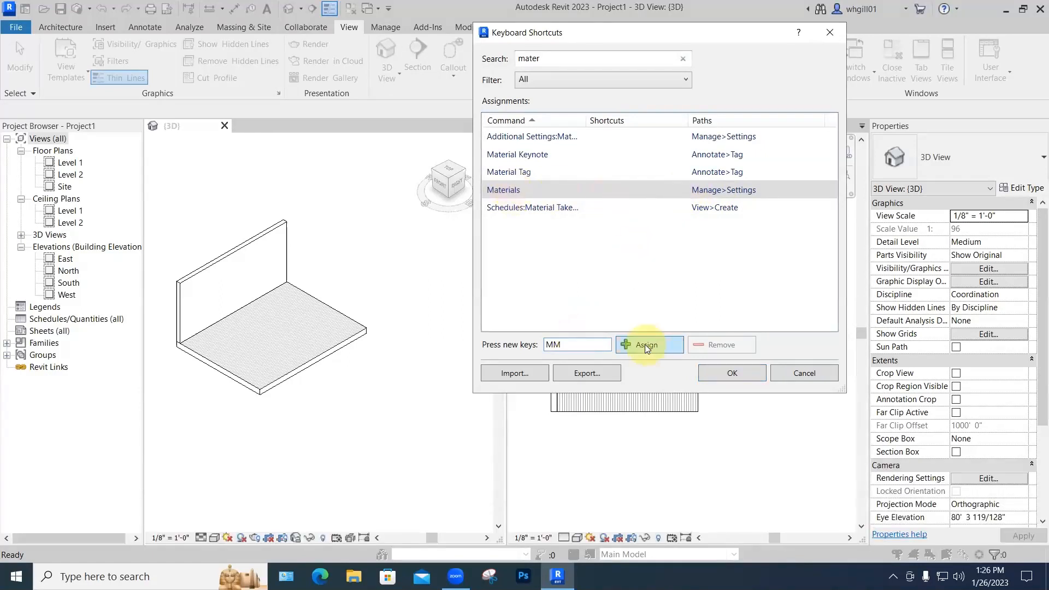
left_click(645, 344)
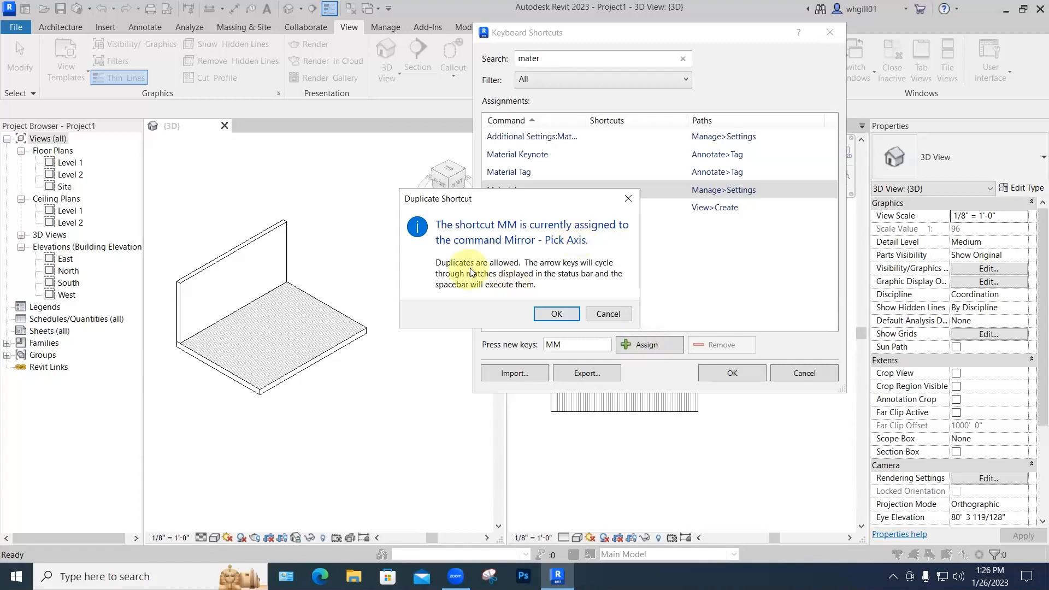
left_click(552, 313)
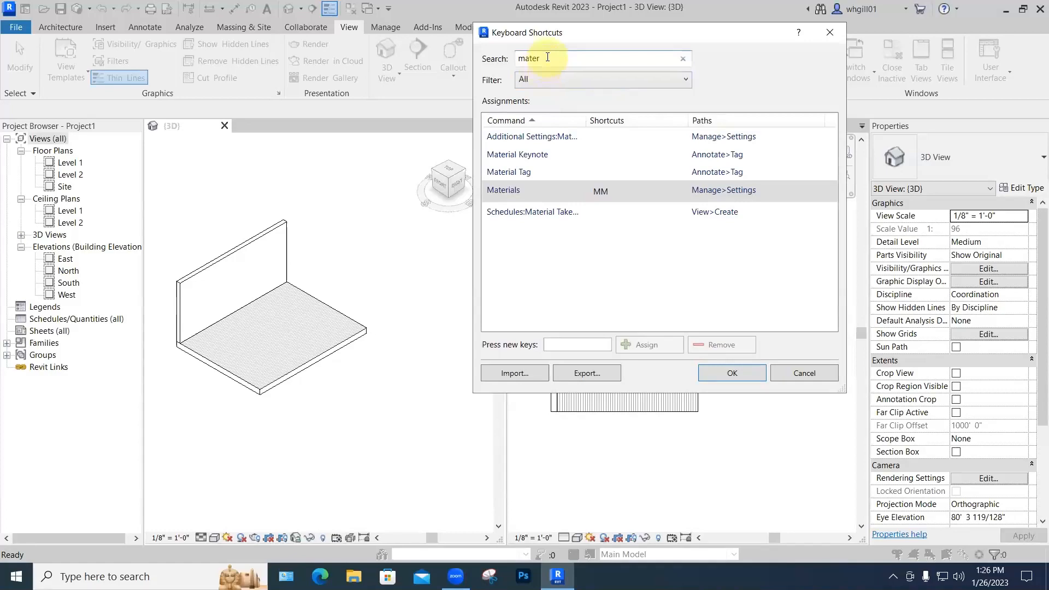
Step: Find the commands matching "mirror", remove the MM shortcut from Mirror - Pick Axis, and save the shortcut settings
left_click_drag(548, 58, 512, 66)
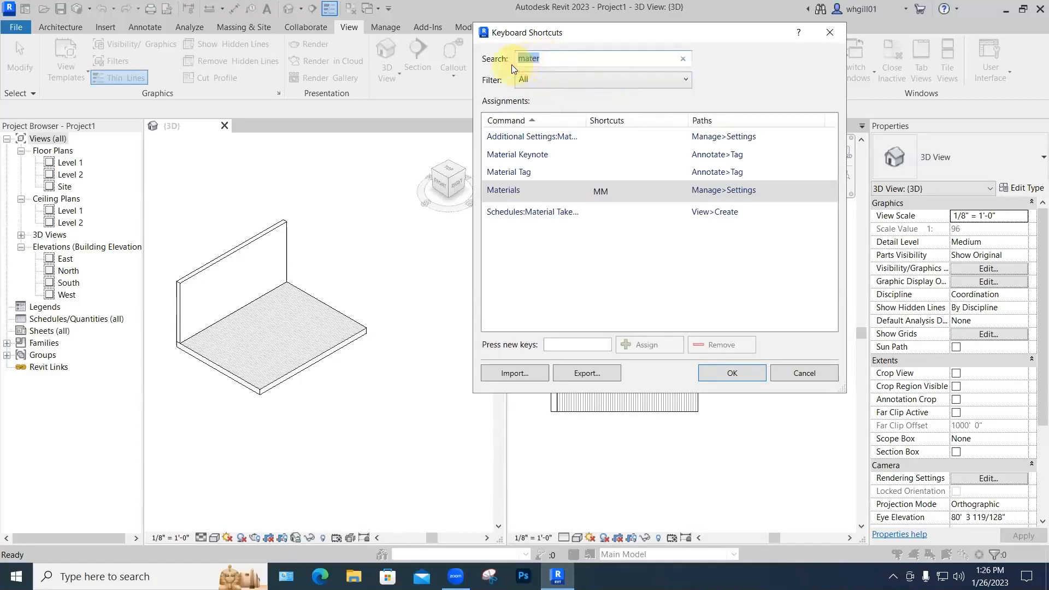
type("mirror")
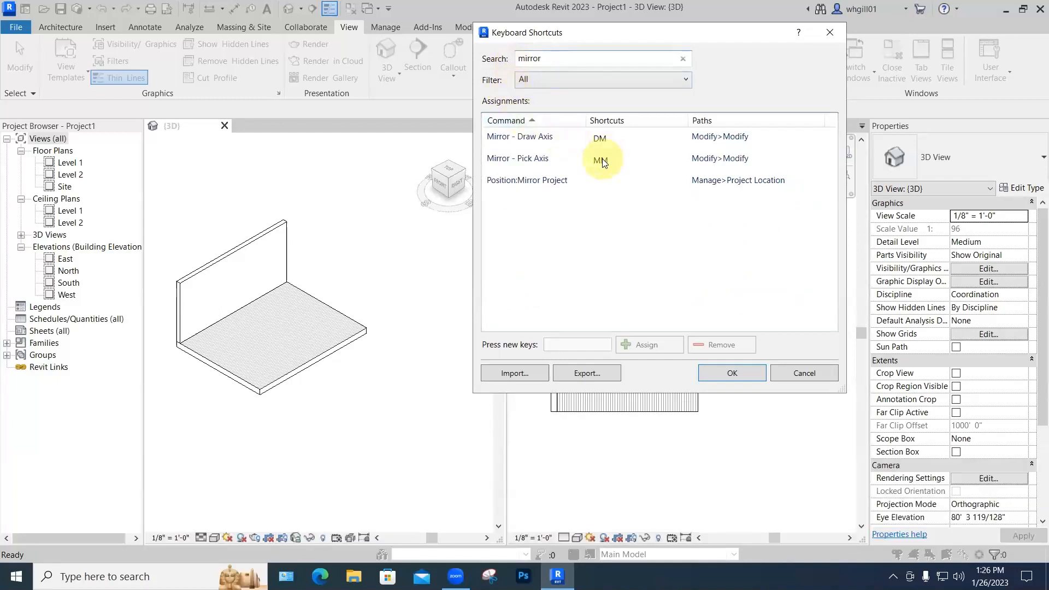
left_click(602, 159)
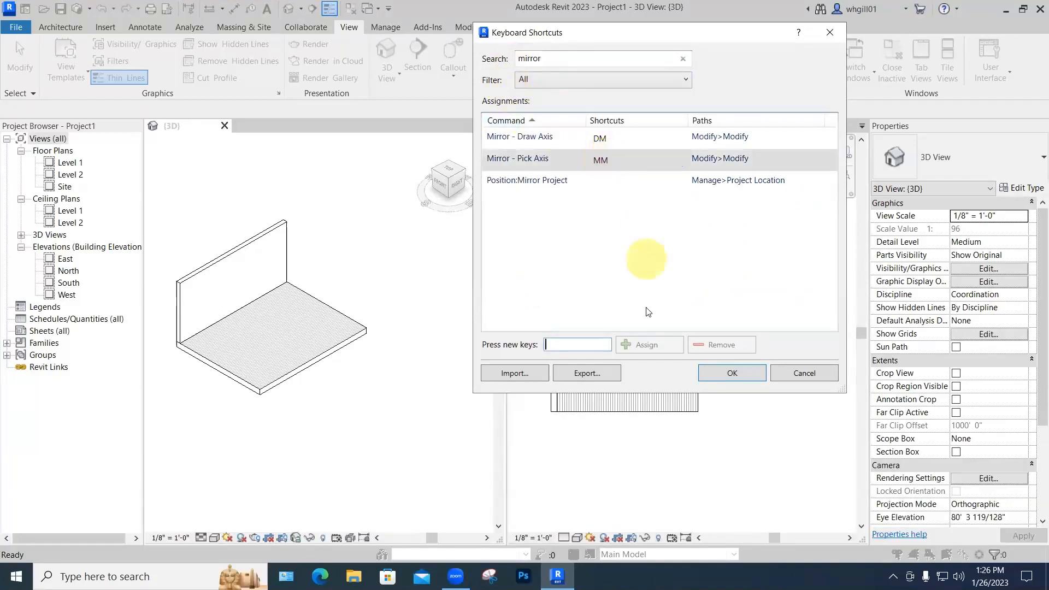
left_click(519, 159)
left_click(602, 158)
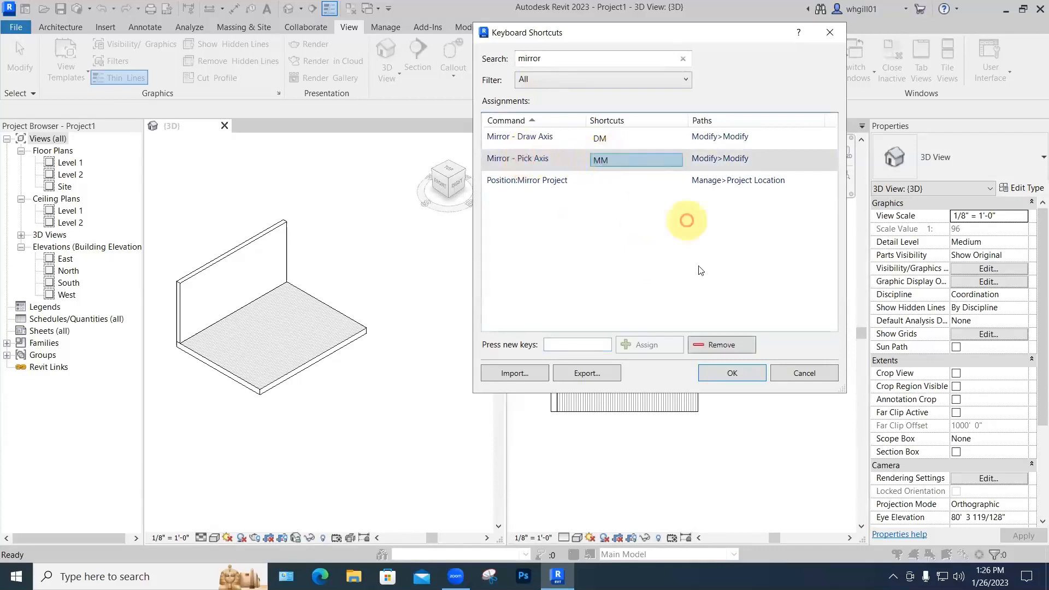
left_click(707, 346)
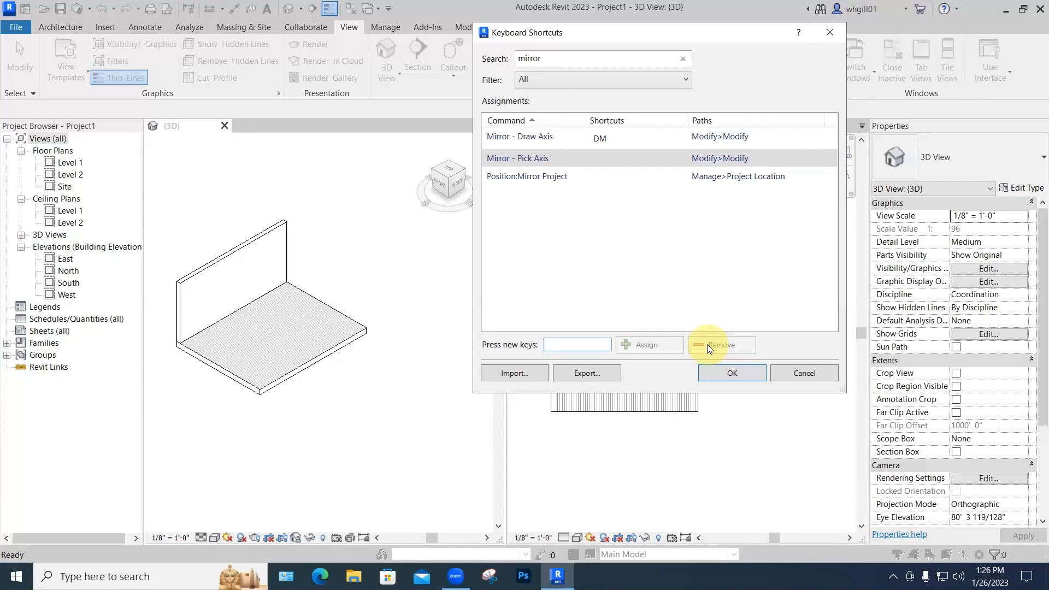
left_click(719, 371)
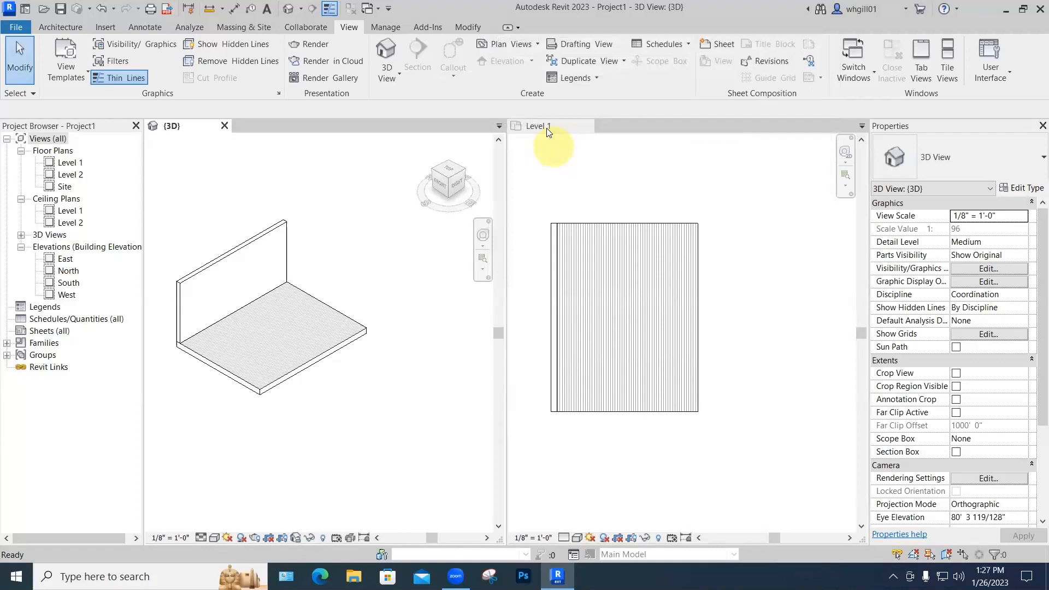
Step: Activate the Level 1 floor plan view, open the Material Browser with MM, and reduce the dialog's height
left_click(386, 27)
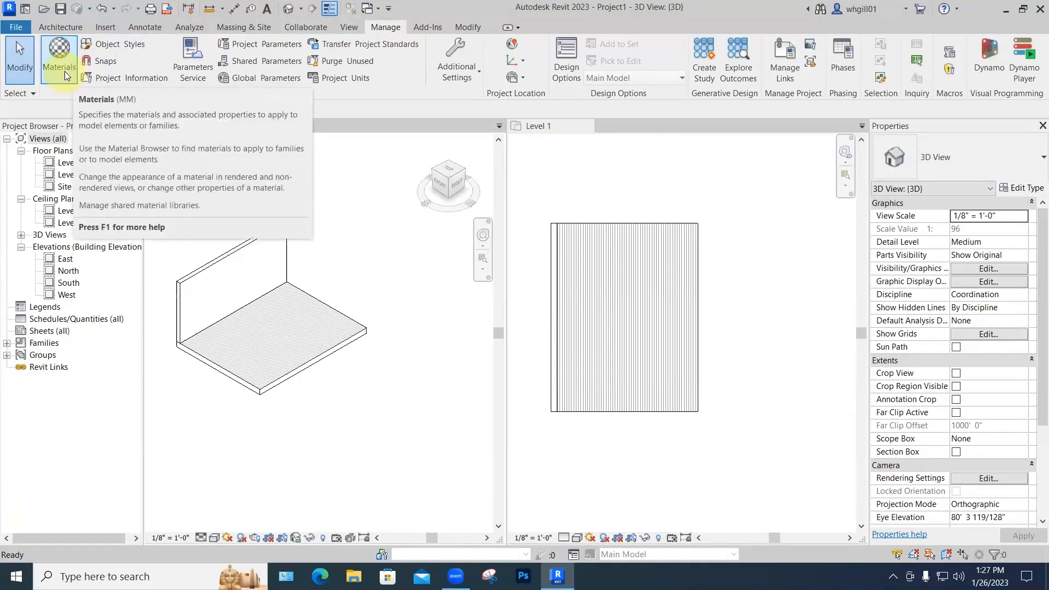
left_click(535, 187)
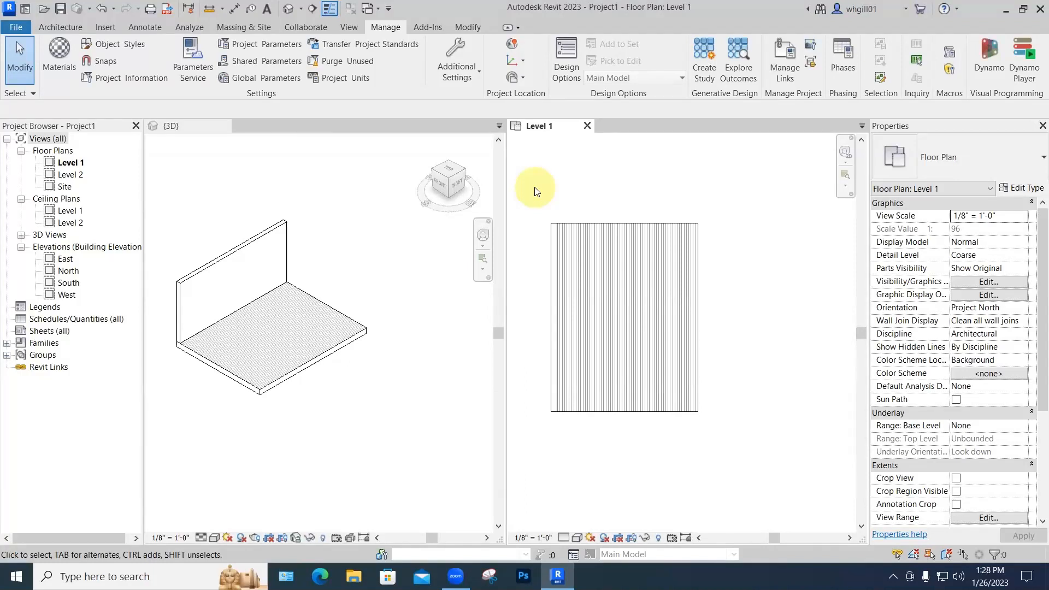
key("m")
key("m")
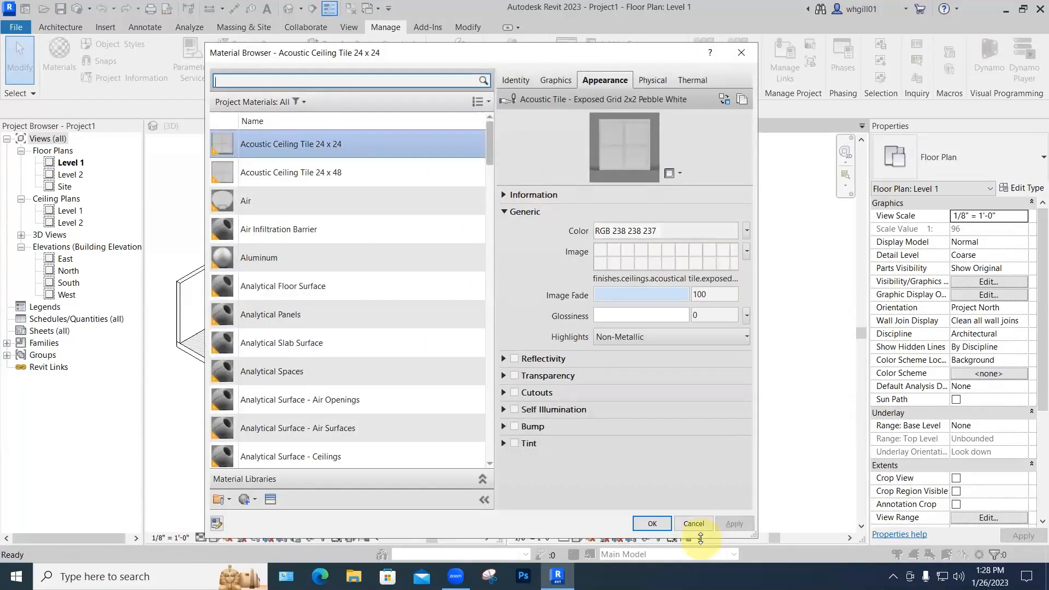
left_click_drag(701, 539, 698, 470)
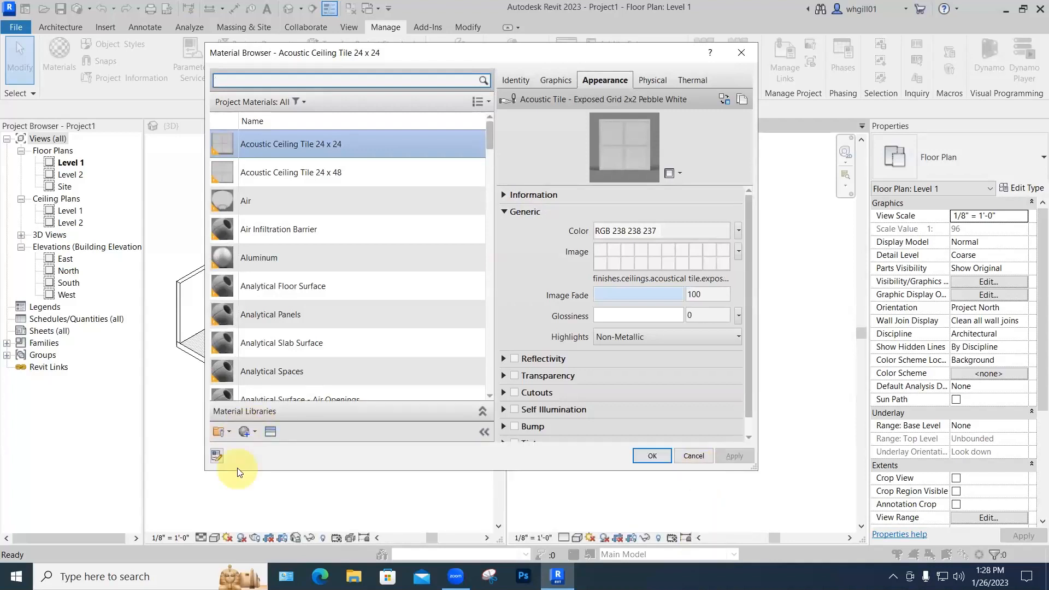
Step: Create a new material in the project
left_click(244, 430)
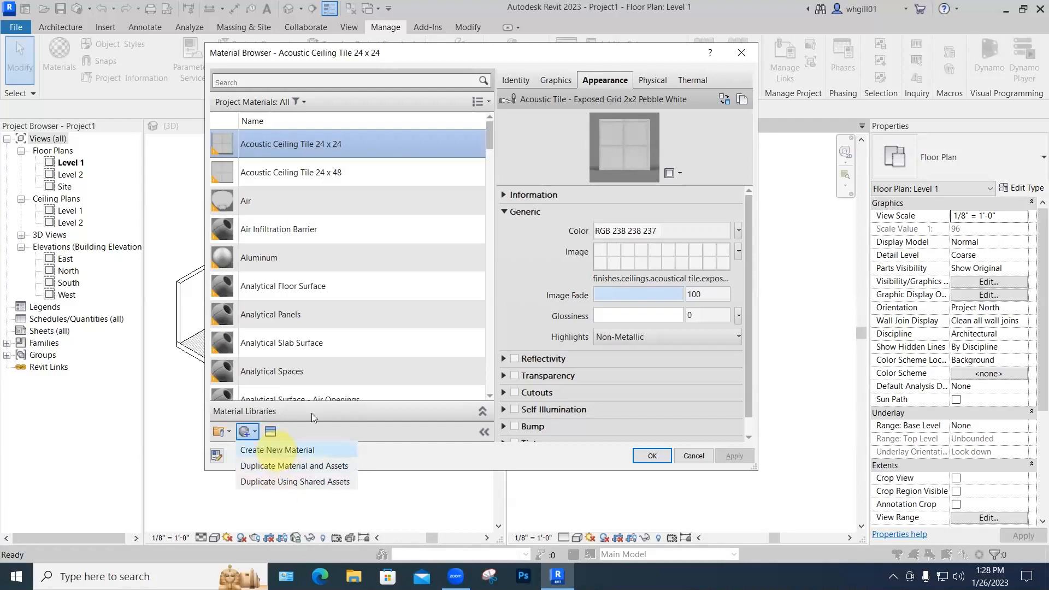
left_click(249, 433)
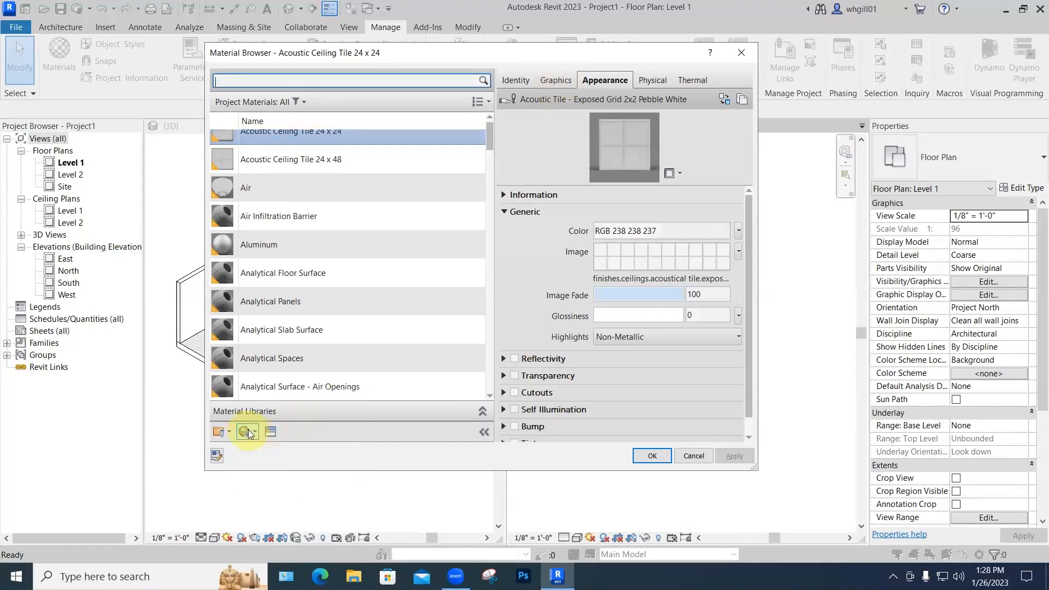
left_click(249, 432)
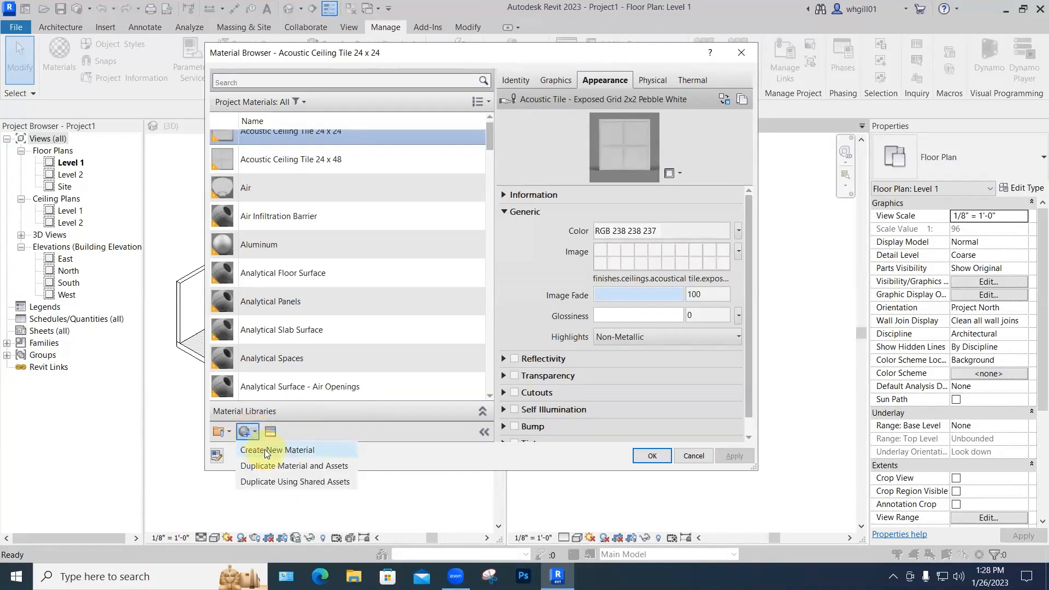
left_click(264, 449)
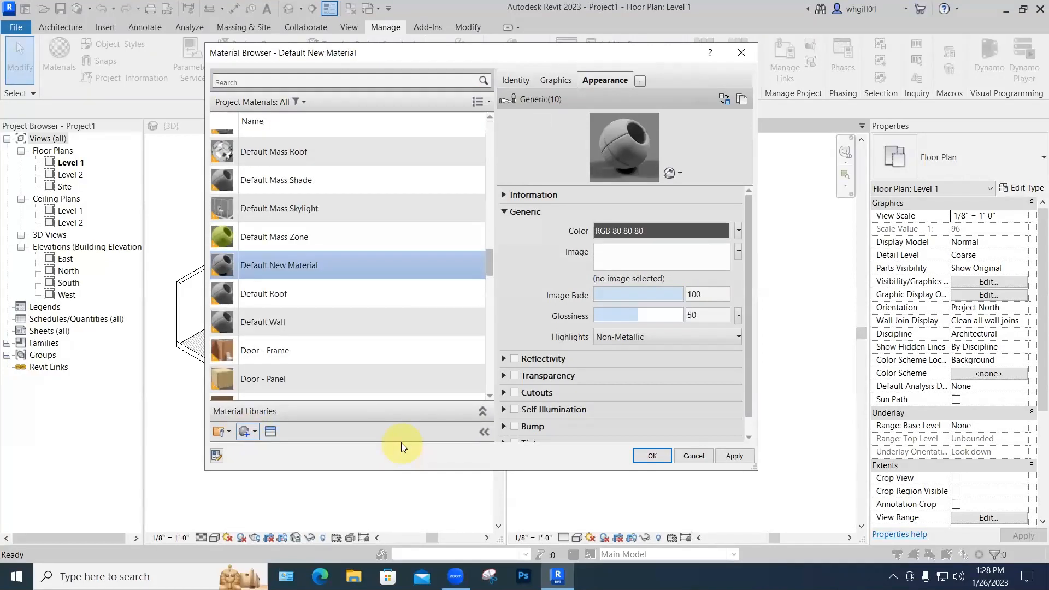
Step: Rename the new material as "_BG Red"
scroll(307, 258, "down", 1)
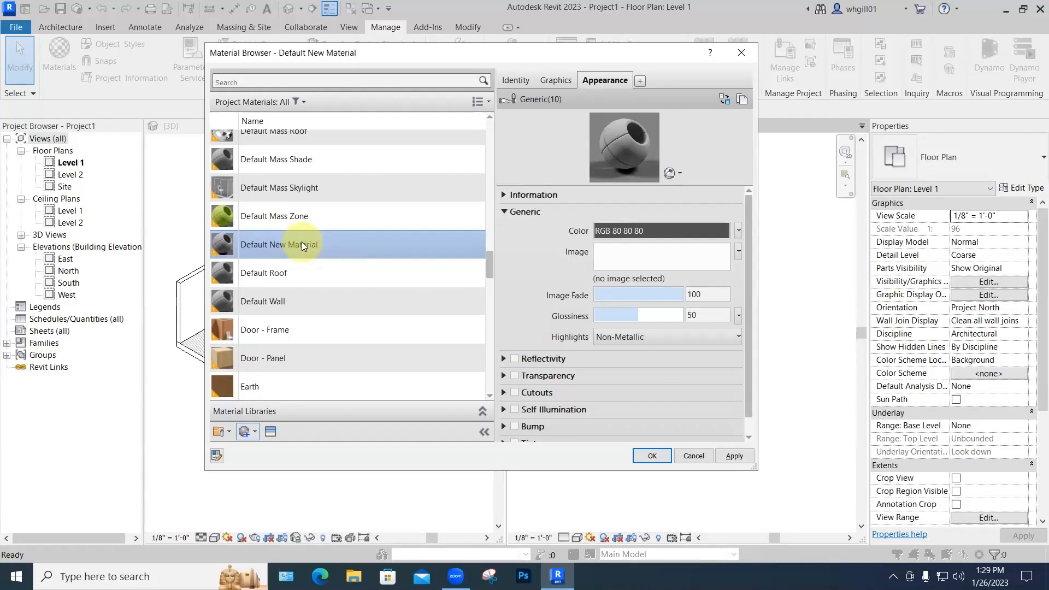
right_click(319, 246)
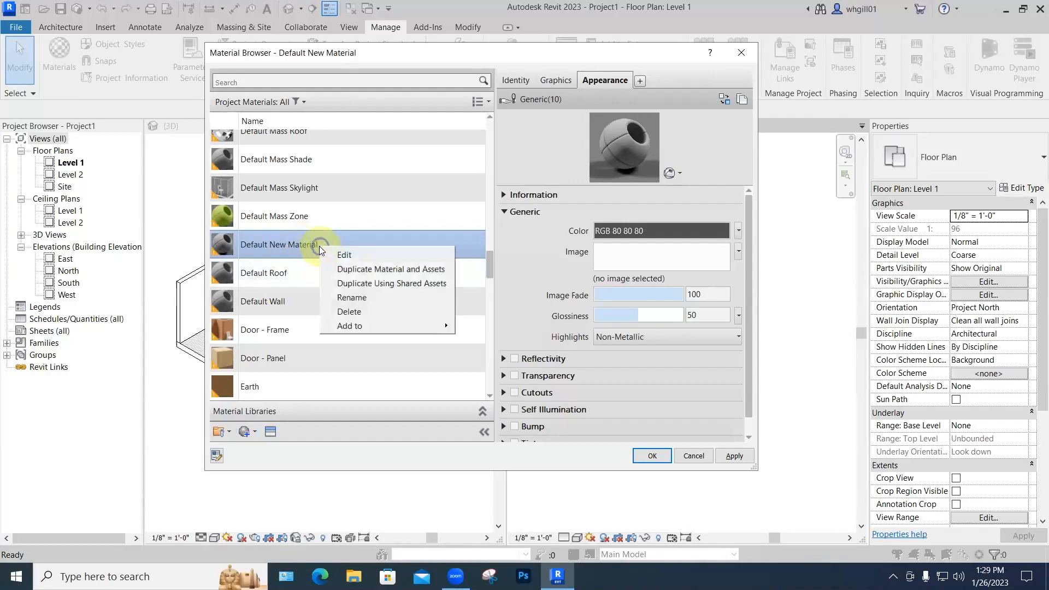
left_click(344, 298)
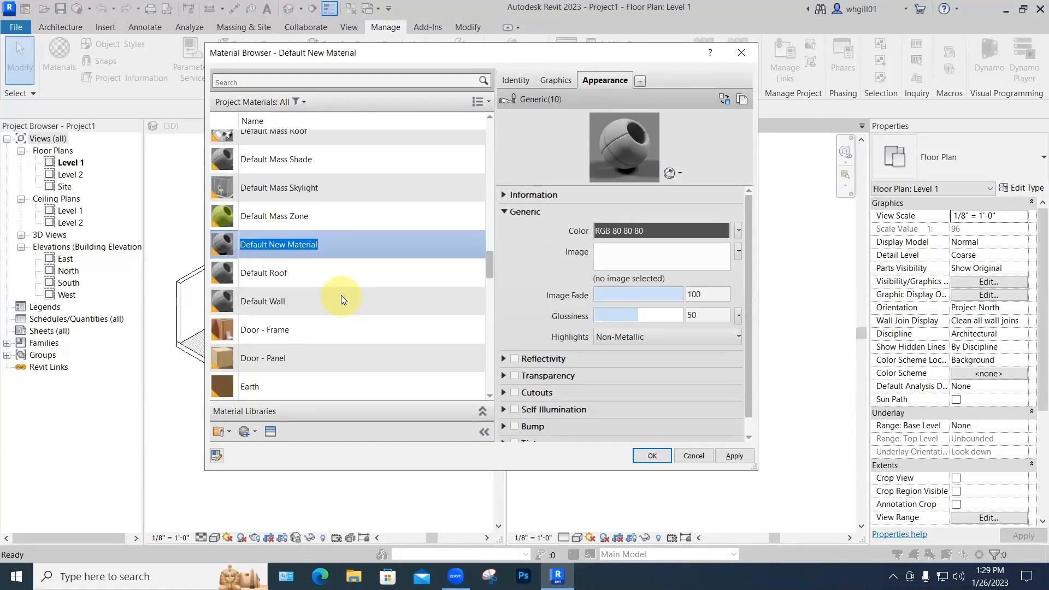
type("_")
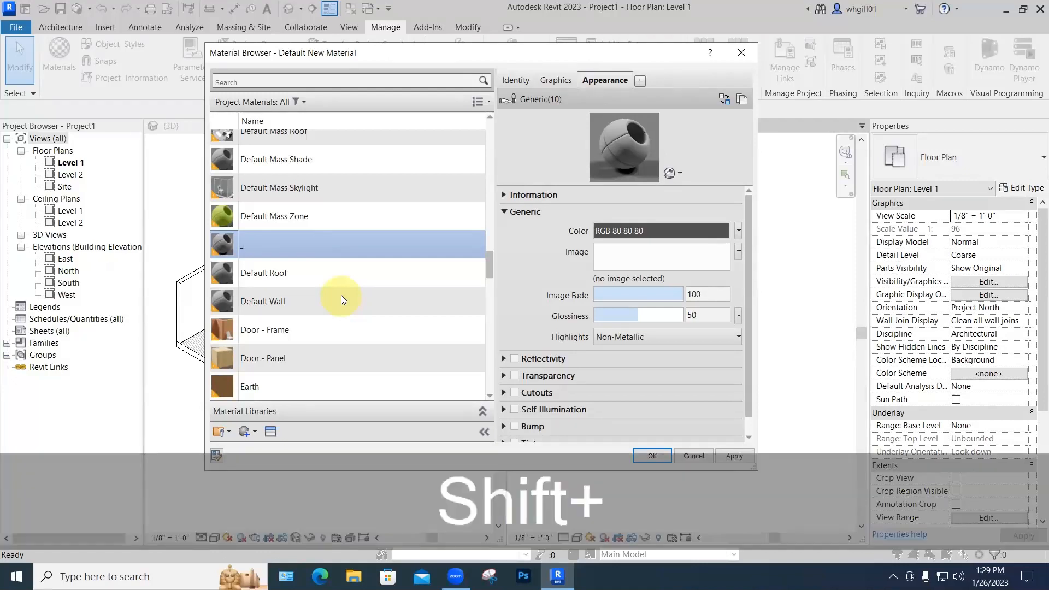
type("BG")
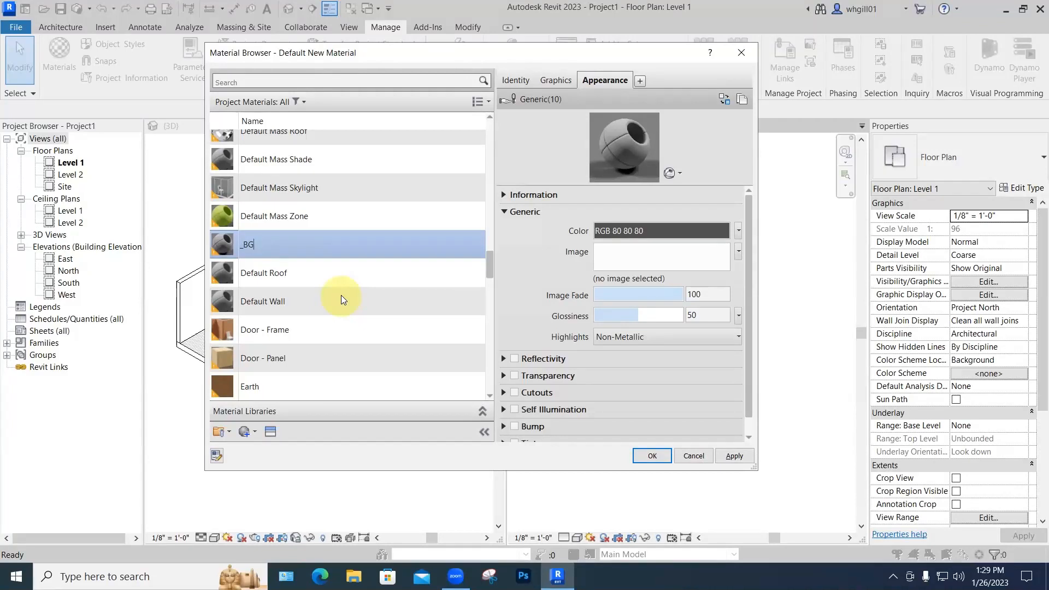
type("Red")
key("Return")
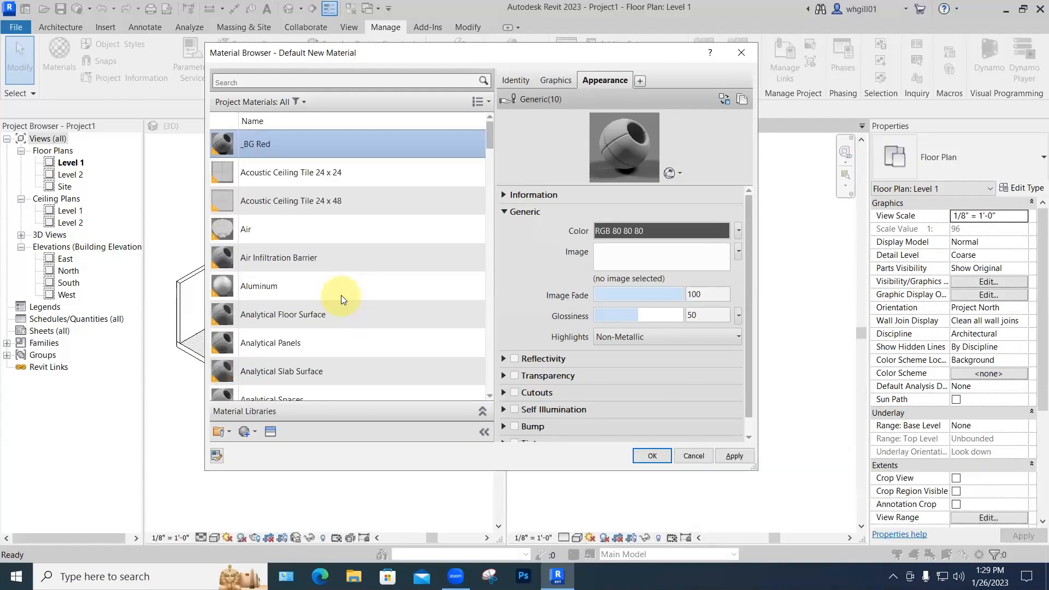
Step: Reverse and restore the material list's name order, and look over its display and filter options
left_click(250, 120)
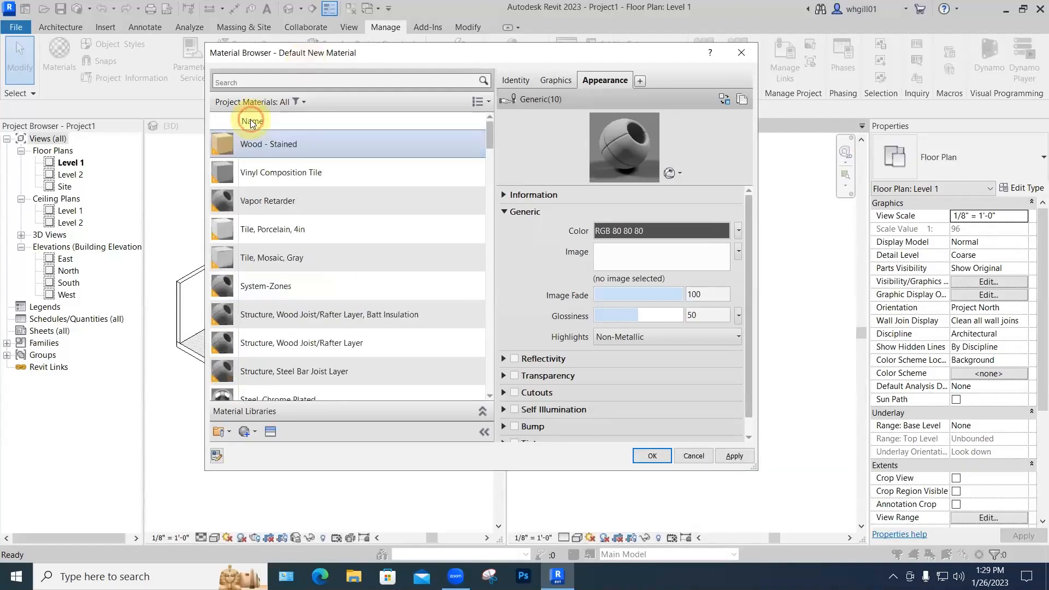
left_click(251, 120)
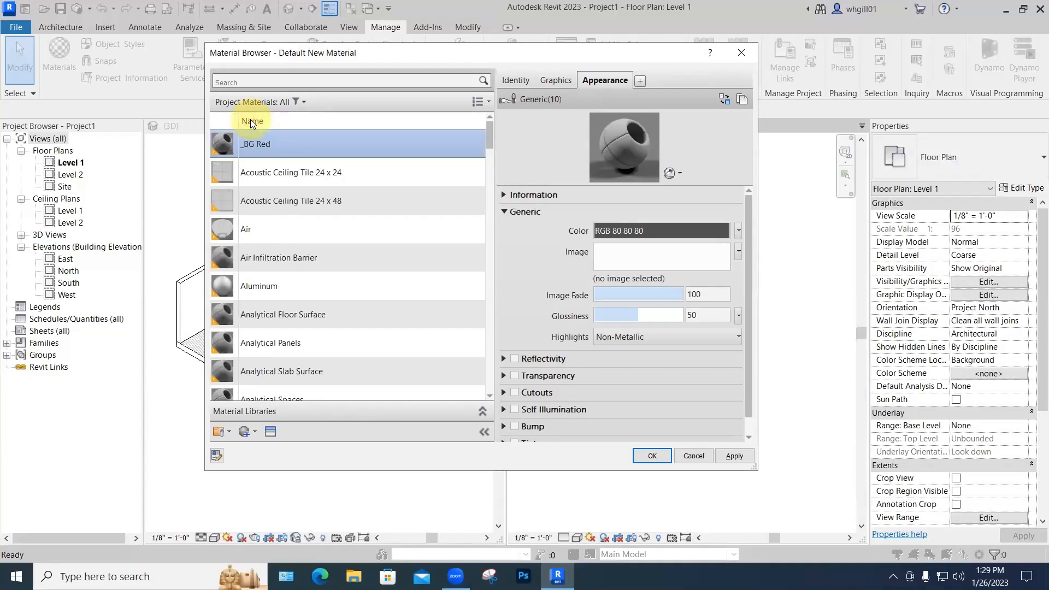
left_click(483, 101)
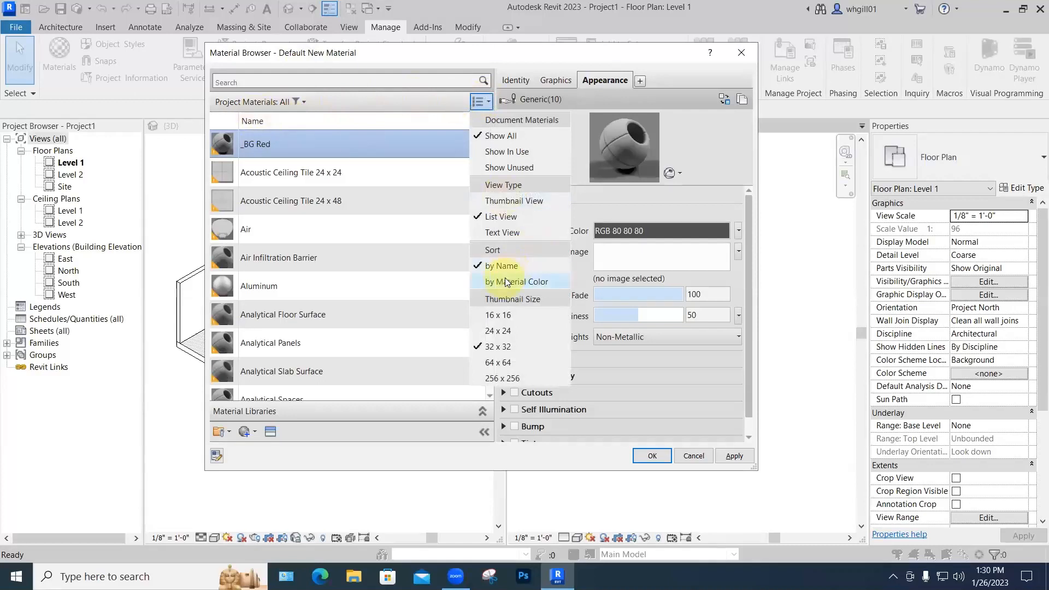
left_click(304, 102)
left_click(330, 145)
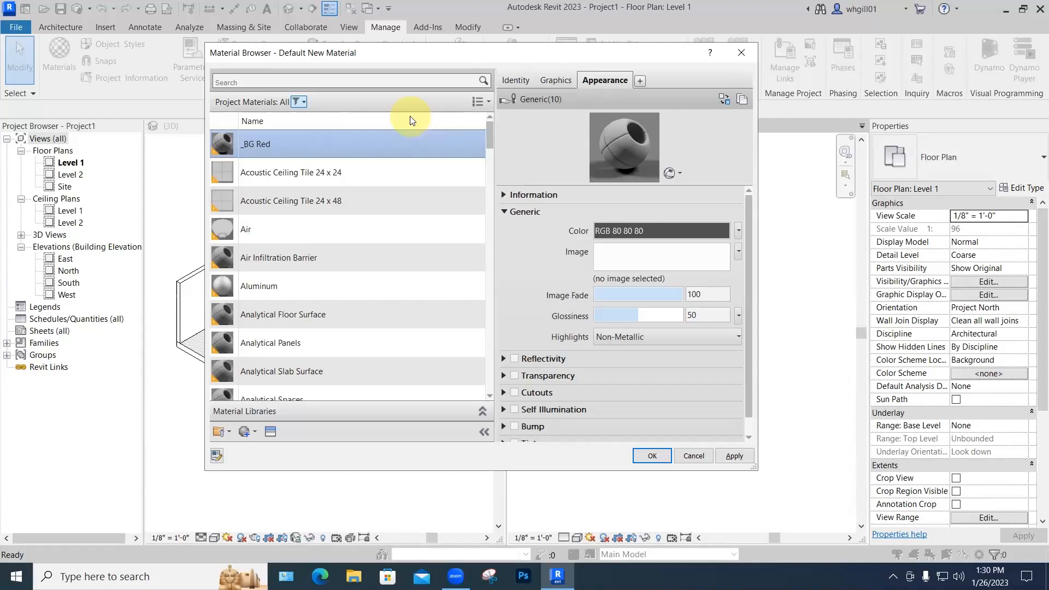
Step: Make the shading graphics of _BG Red use the render appearance
left_click(547, 82)
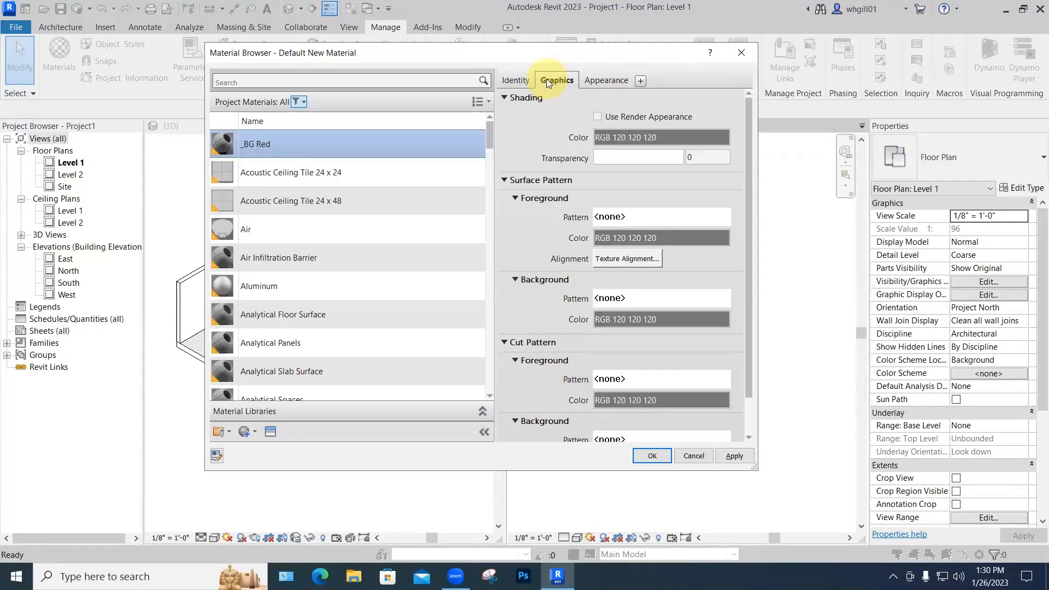
left_click(597, 117)
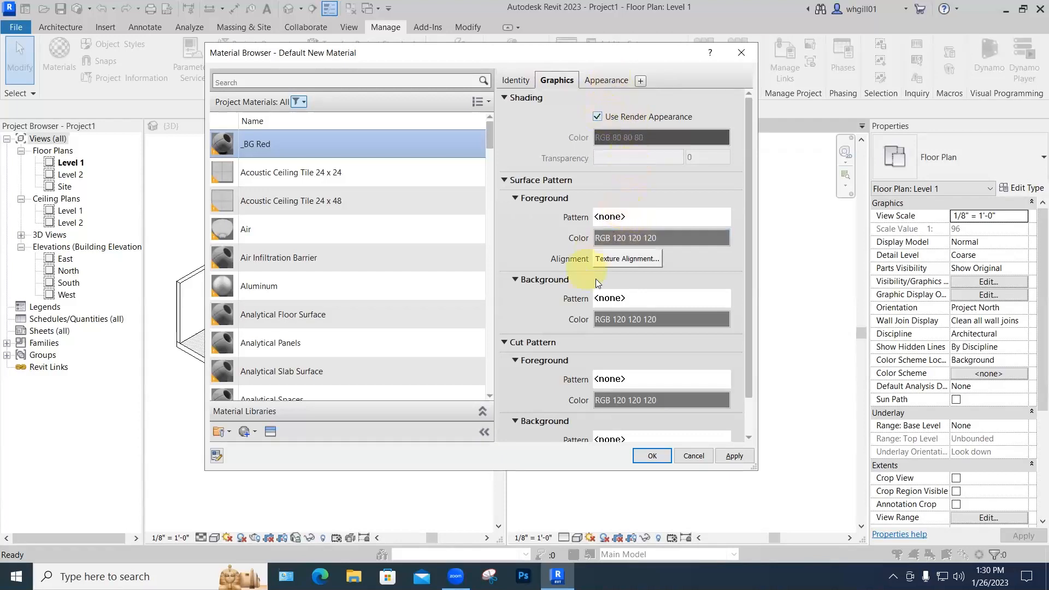
Step: Show the _BG Red appearance preview on a cube, and enlarge the Material Browser to fit all its appearance settings
left_click(597, 80)
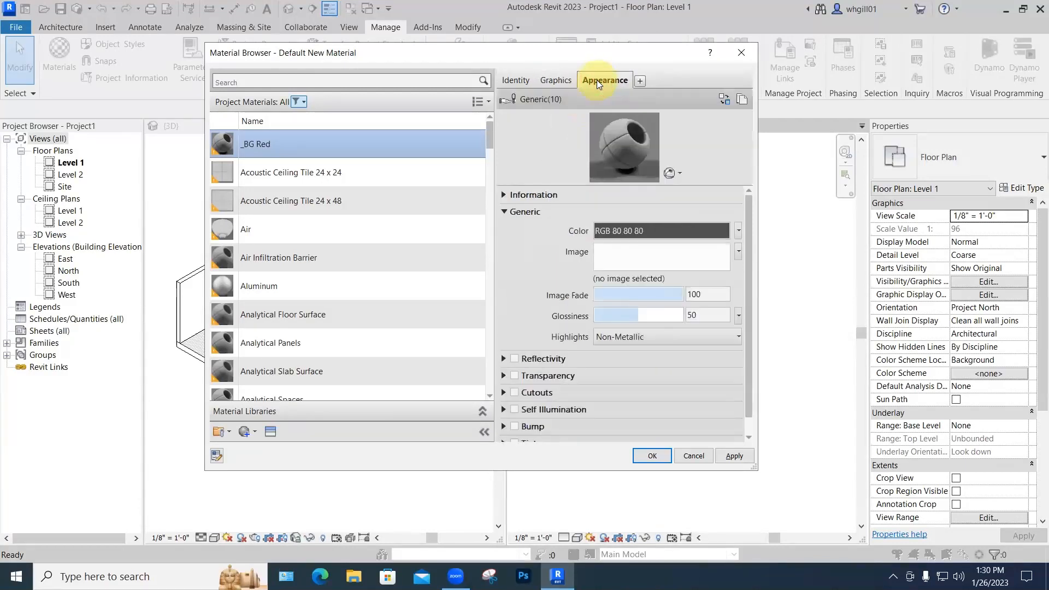
left_click(673, 173)
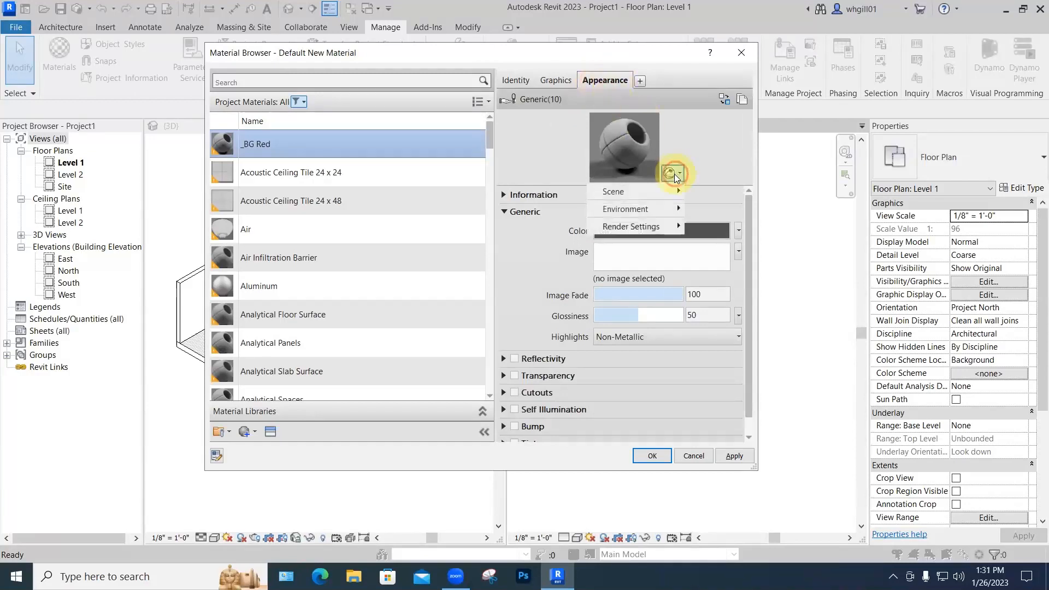
mouse_move(677, 191)
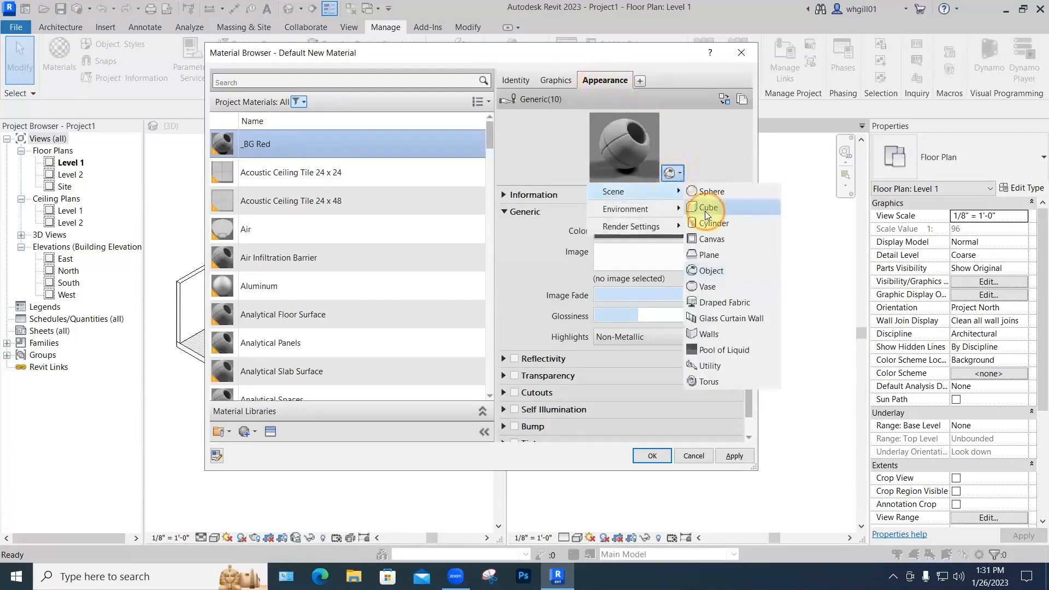
left_click(702, 204)
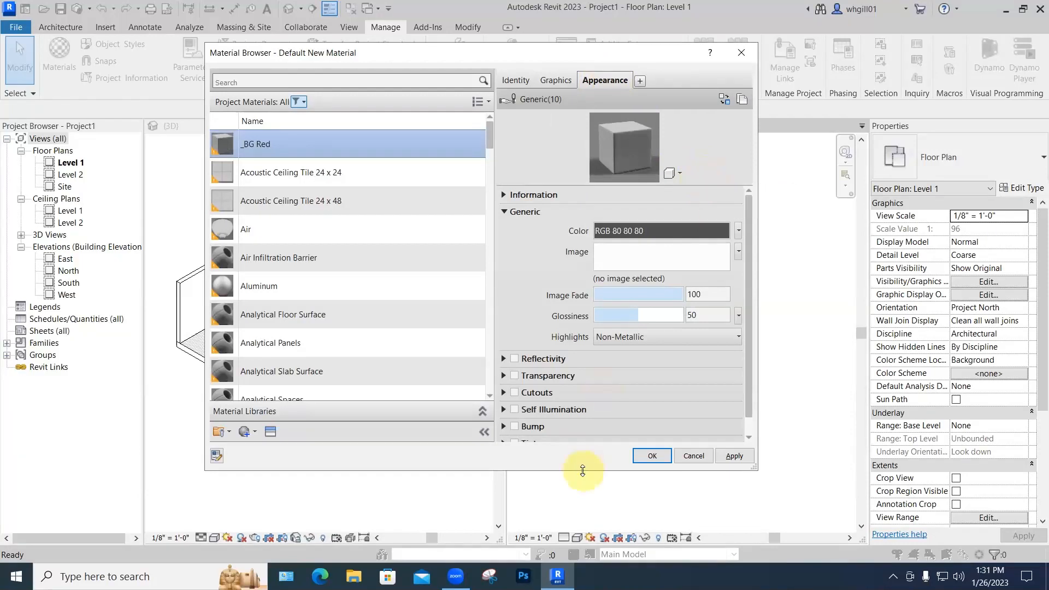
left_click_drag(583, 471, 582, 528)
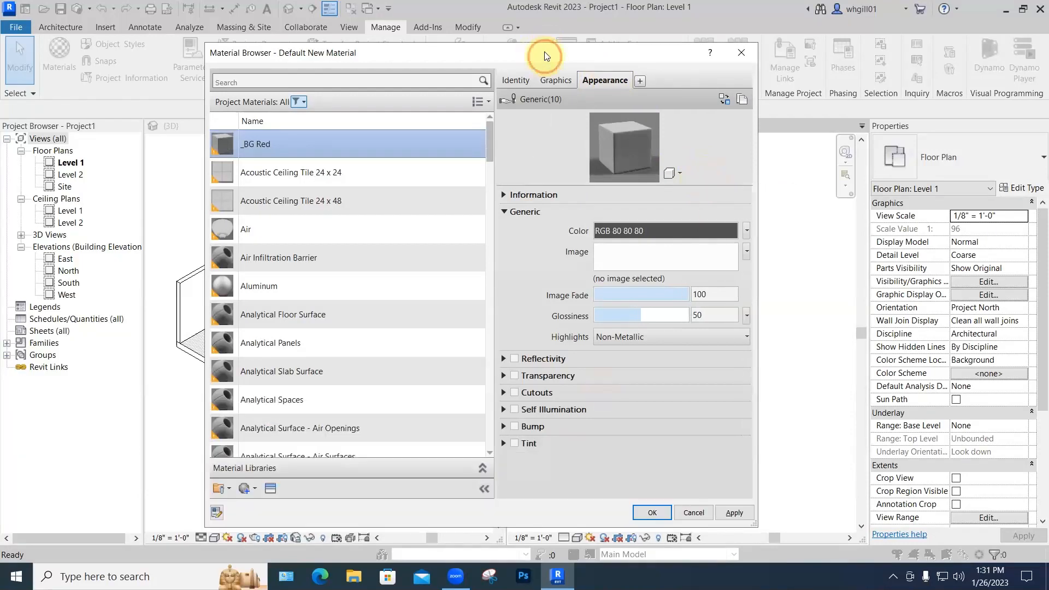
left_click_drag(545, 55, 545, 30)
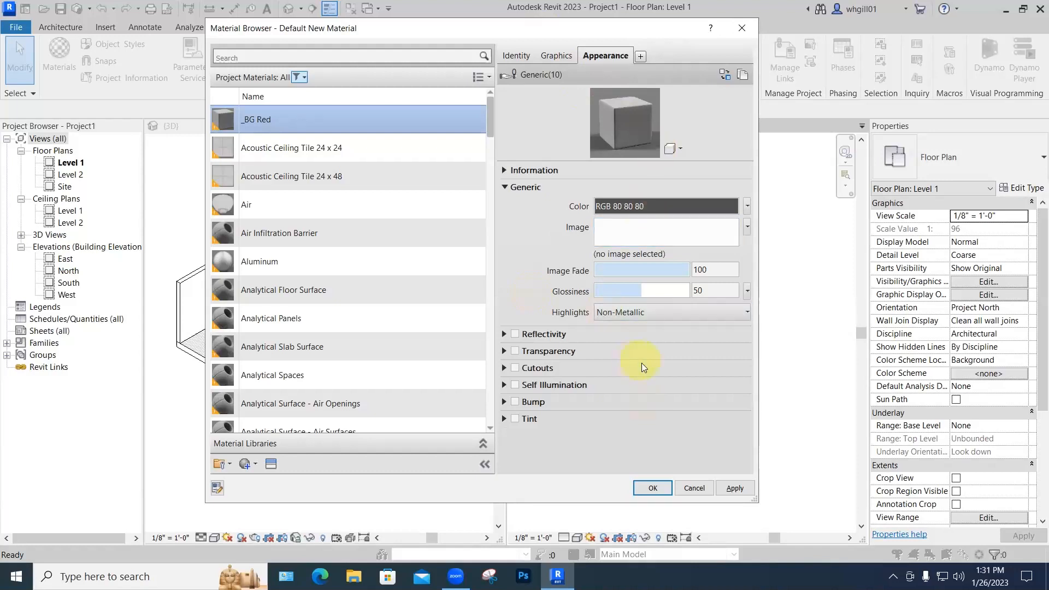
Step: Set the generic appearance color of _BG Red to red, RGB 255 0 0, apply it and close the Material Browser
left_click(643, 207)
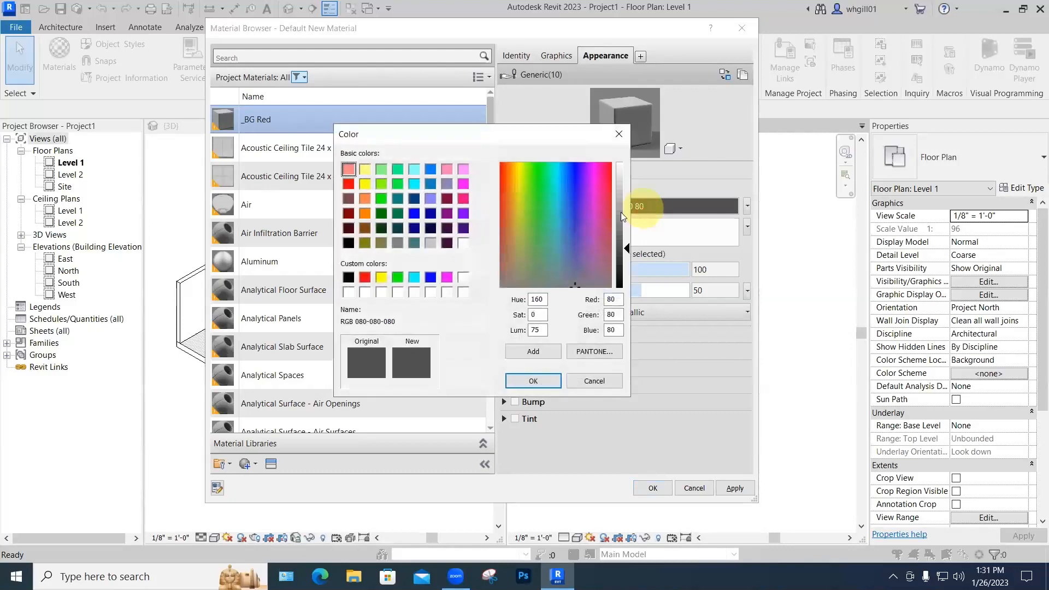
left_click(347, 185)
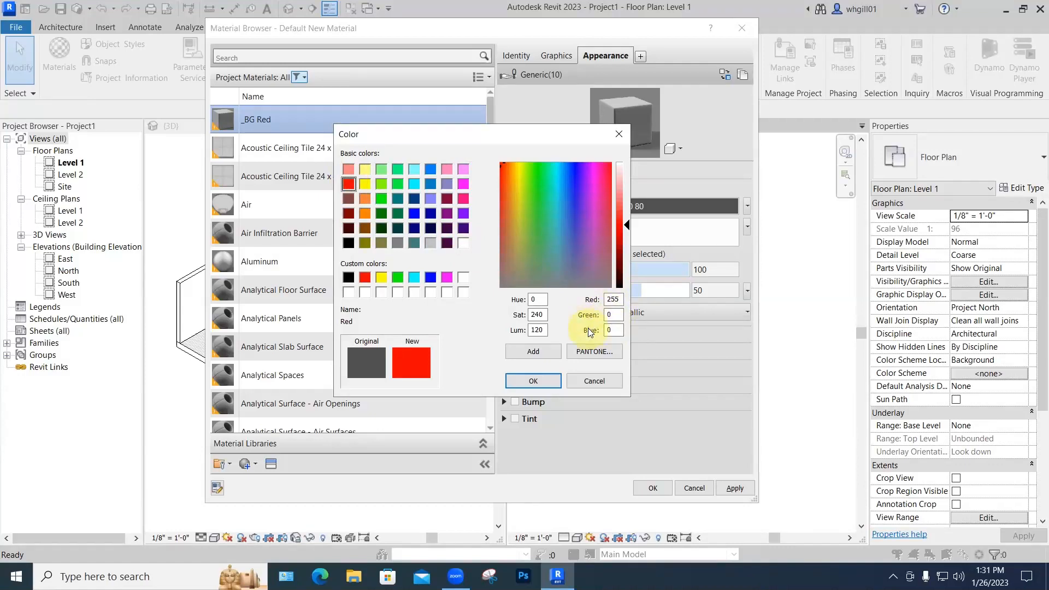
left_click(535, 381)
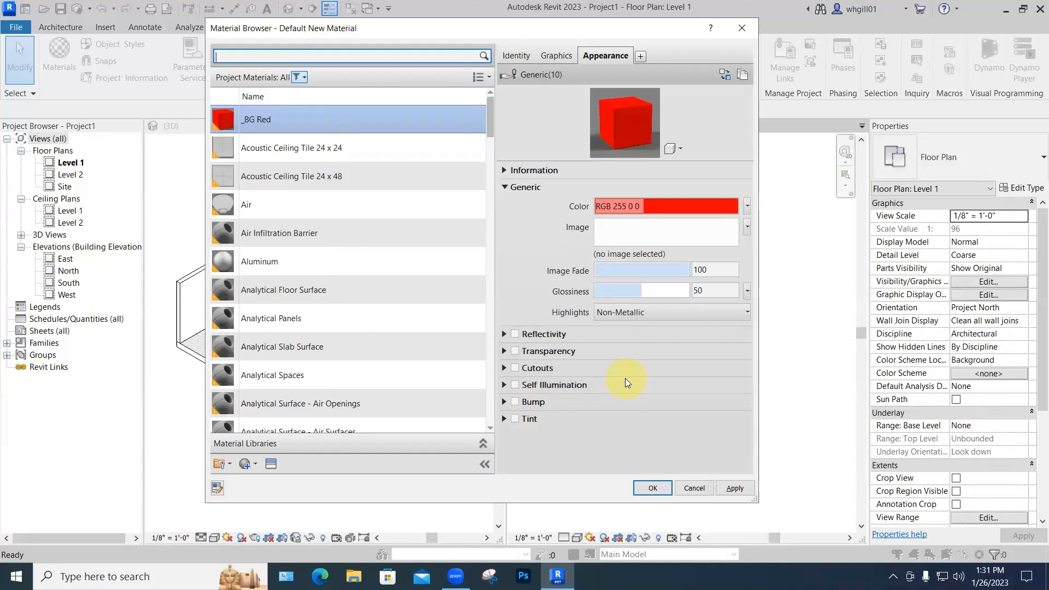
left_click(739, 490)
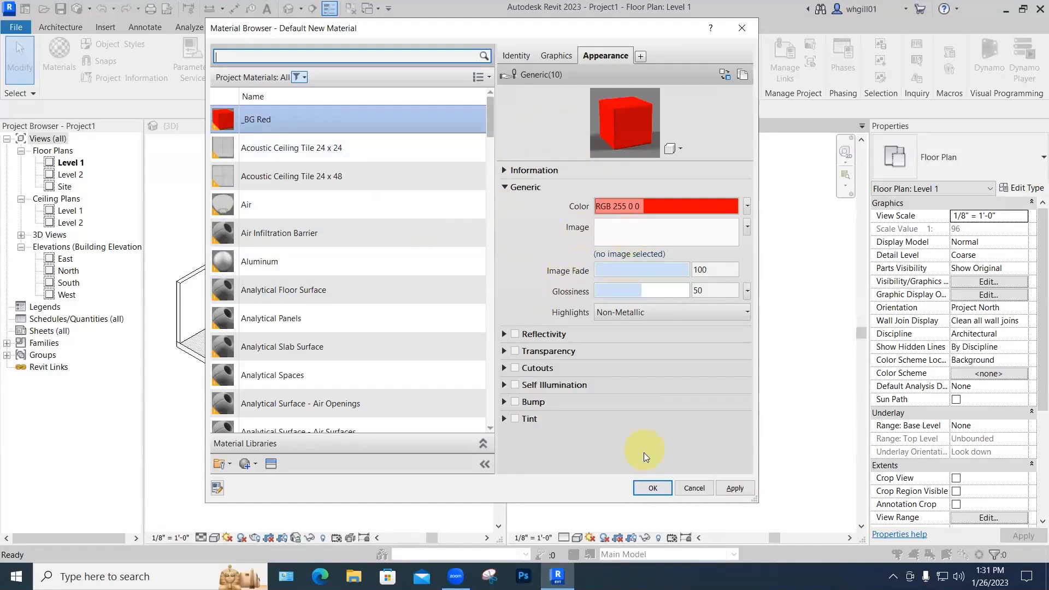
left_click(648, 488)
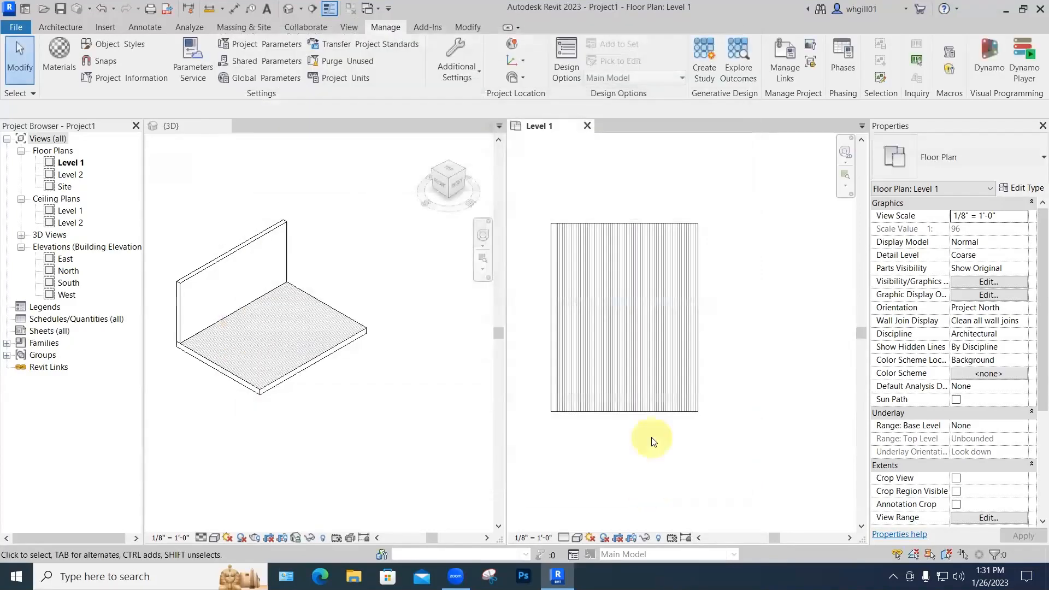
Step: Set the visual style of the 3D view to Shaded
left_click(333, 323)
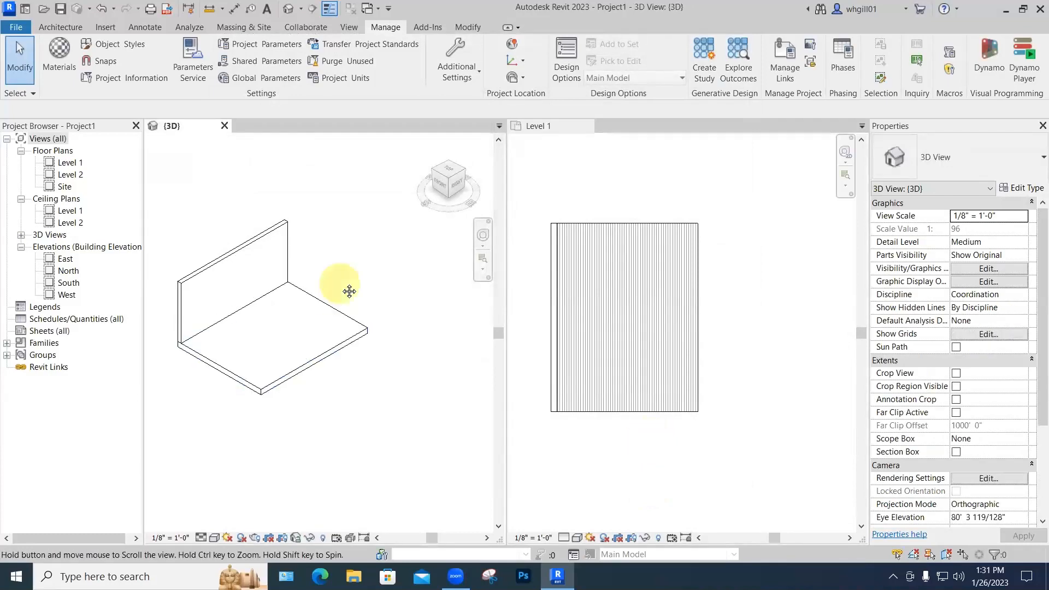
middle_click_drag(346, 291, 400, 277)
scroll(241, 472, "up", 2)
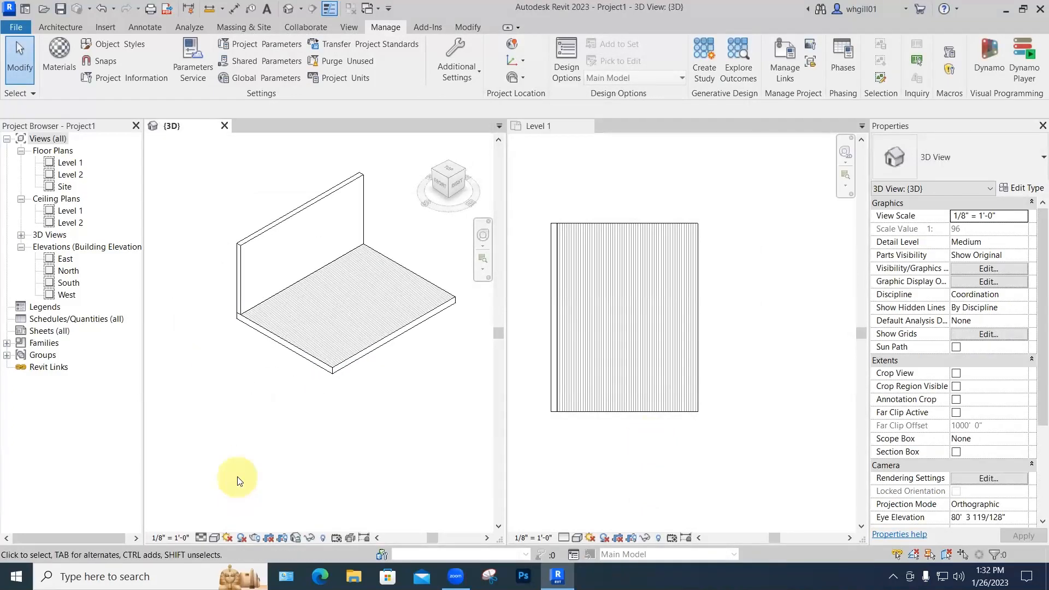
left_click(250, 513)
left_click(214, 538)
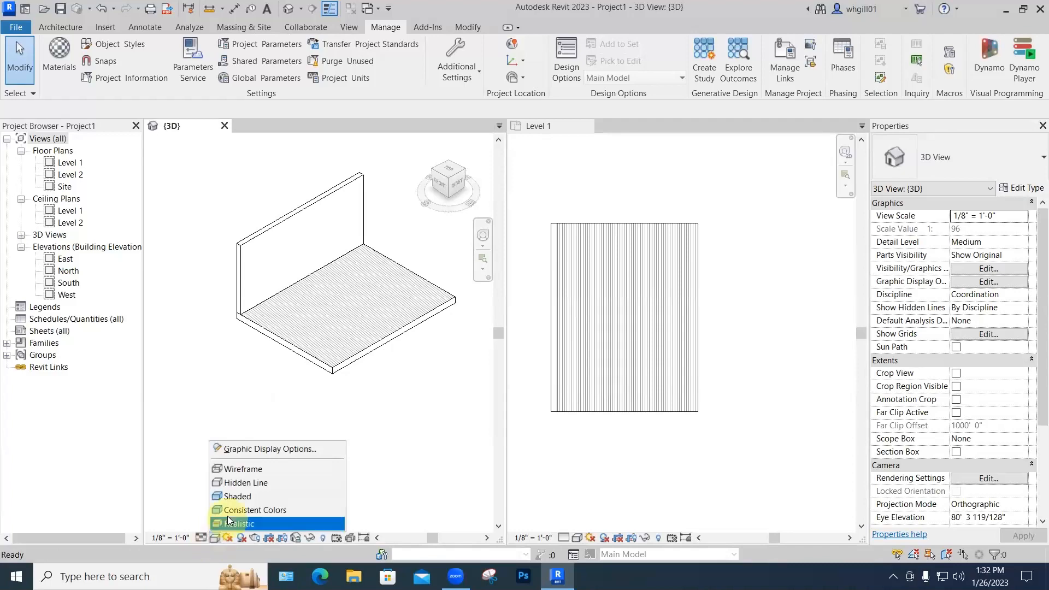
left_click(235, 496)
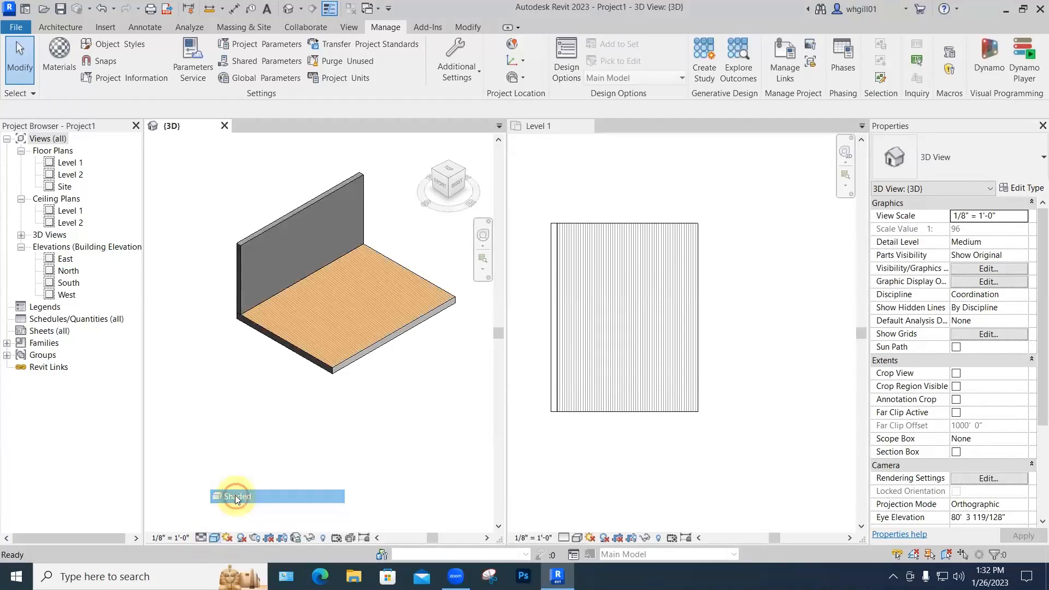
scroll(333, 307, "up", 5)
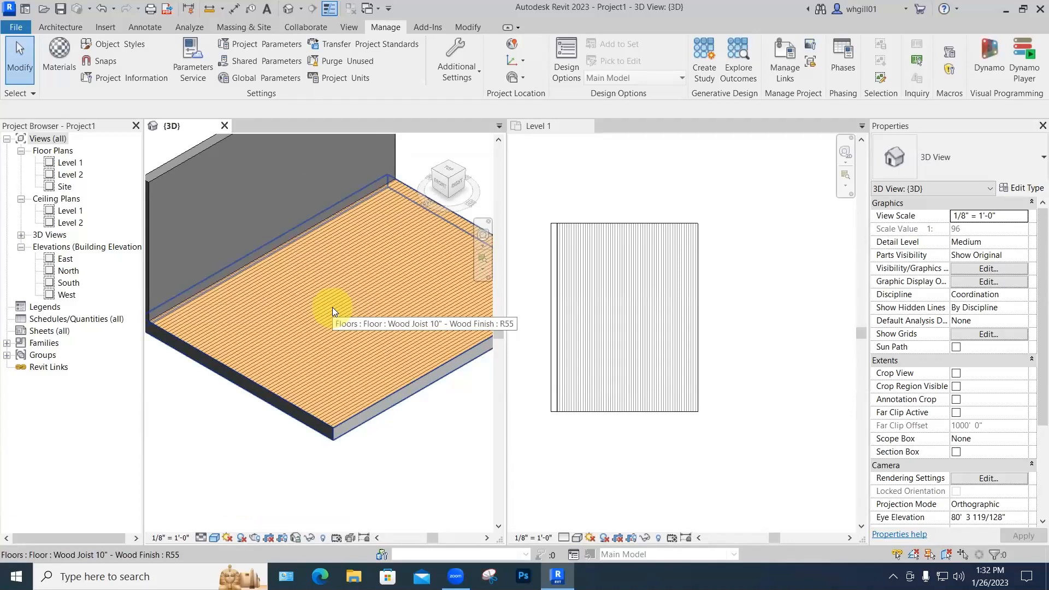
Step: Start an in-place model in the Generic Models category and name it "red box"
left_click(62, 27)
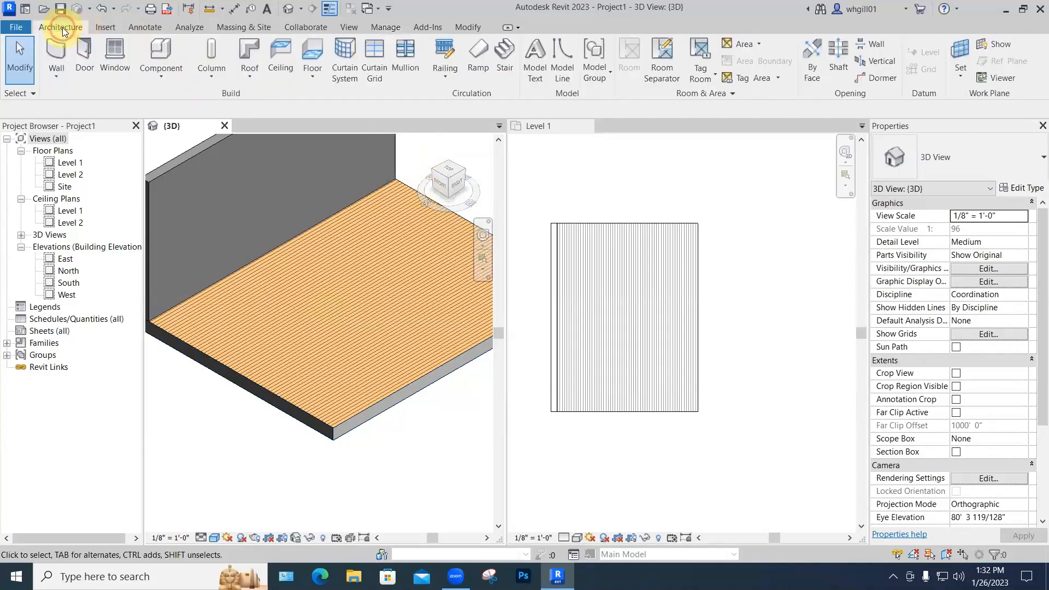
left_click(158, 77)
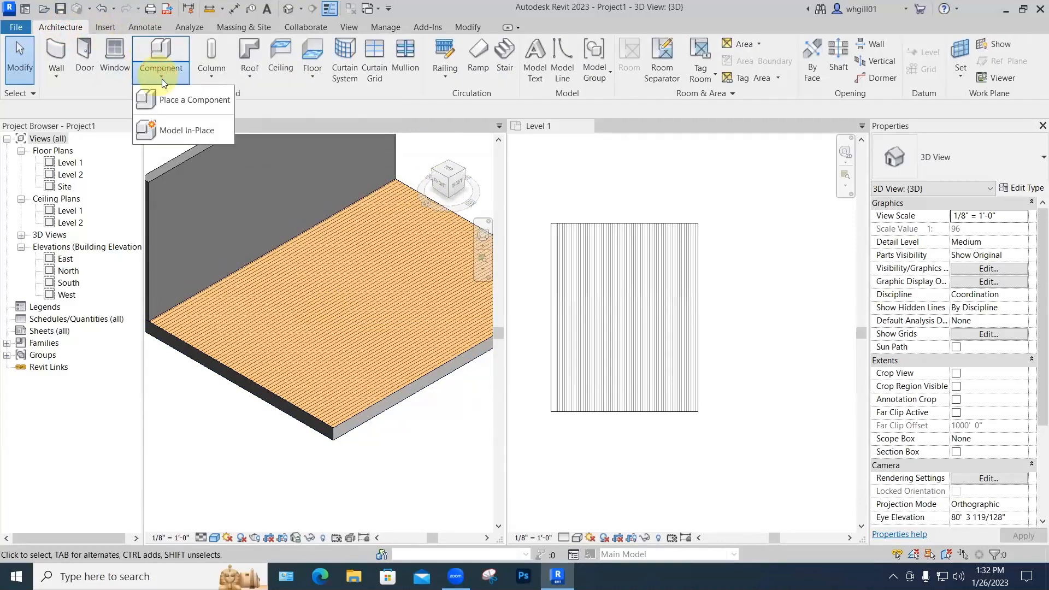
left_click(174, 132)
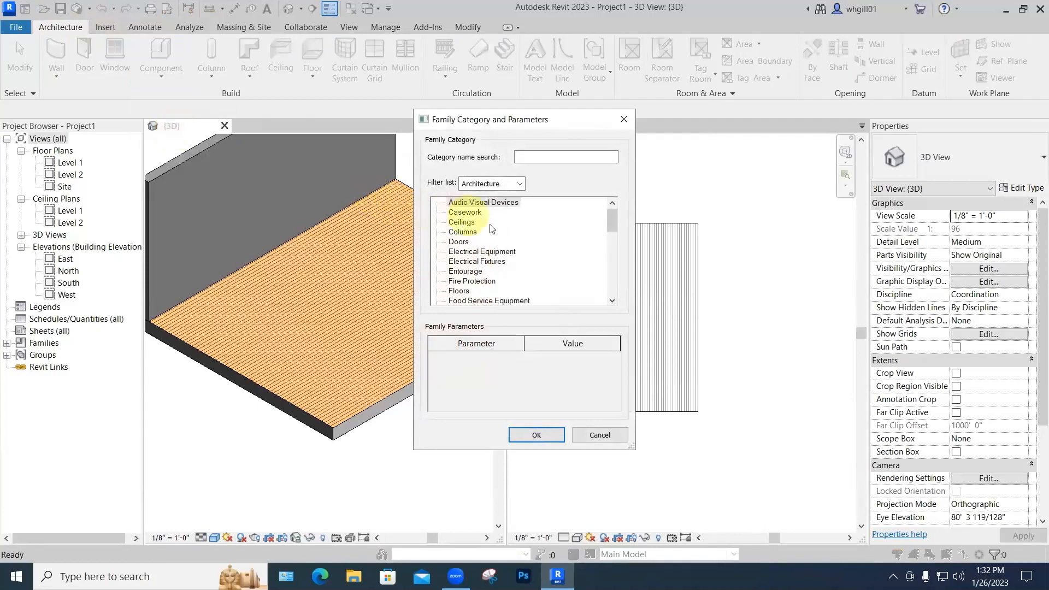
mouse_move(614, 218)
left_mouse_down()
mouse_move(612, 249)
mouse_move(611, 234)
left_mouse_up()
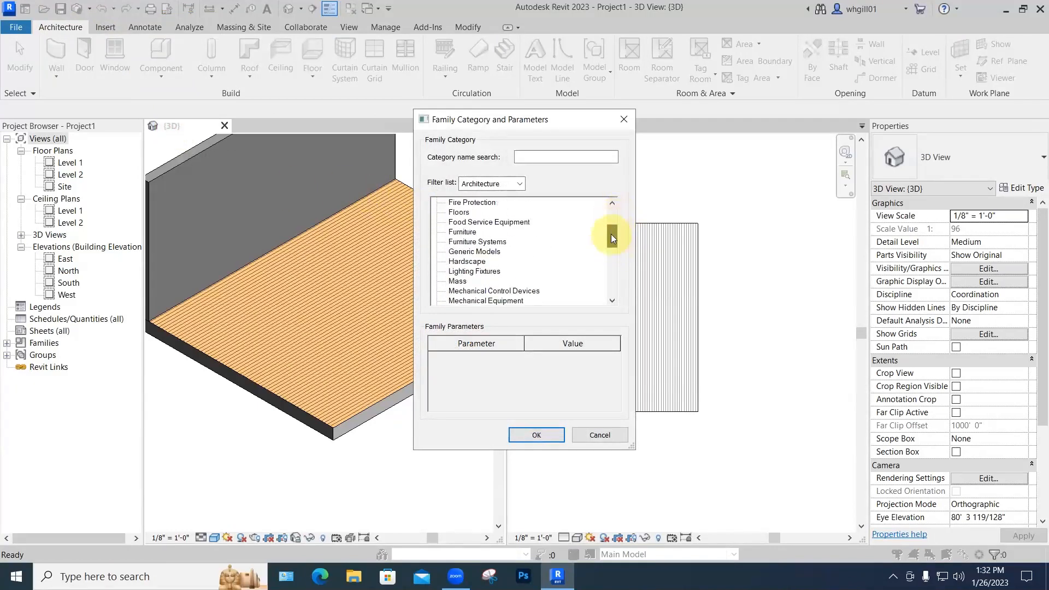
left_click(476, 252)
left_click(536, 435)
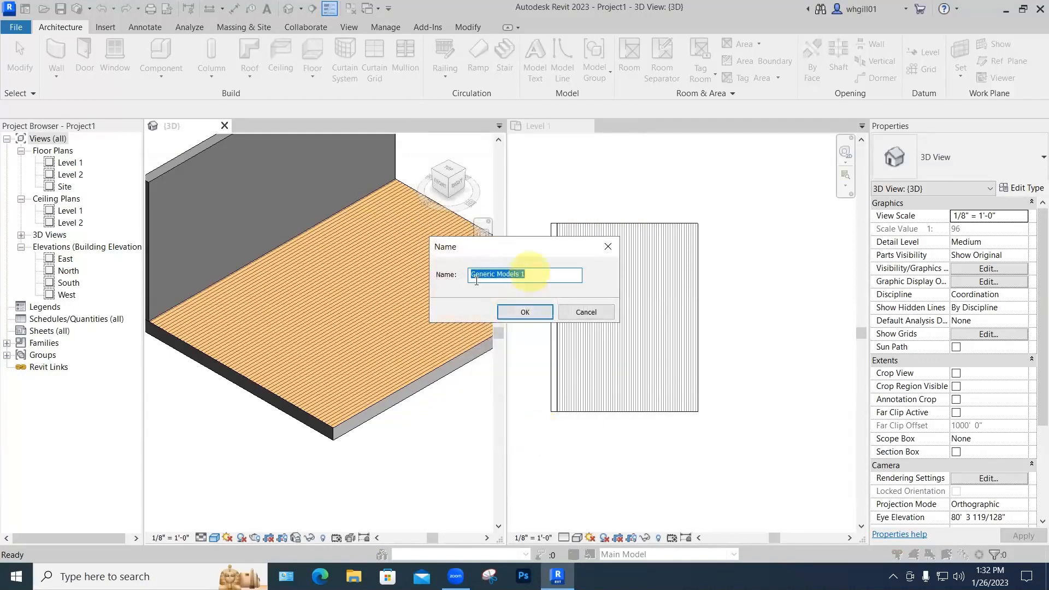
type("red box")
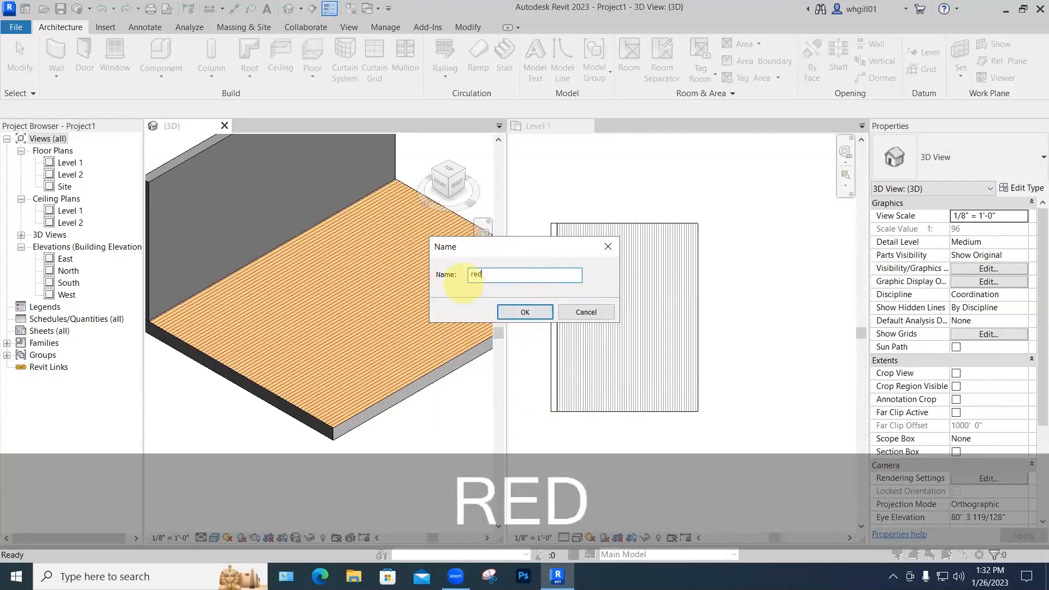
key("Return")
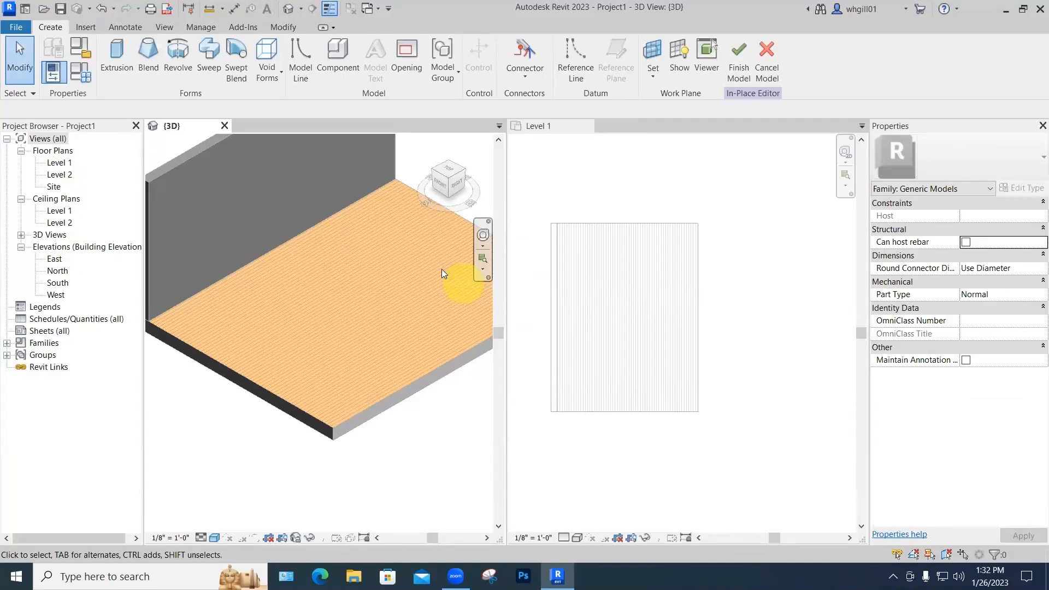
Step: Extrude a rectangle of about 2' 9" by 4' 10 7/8" on the wood floor with a depth of 1' 0"
left_click(113, 53)
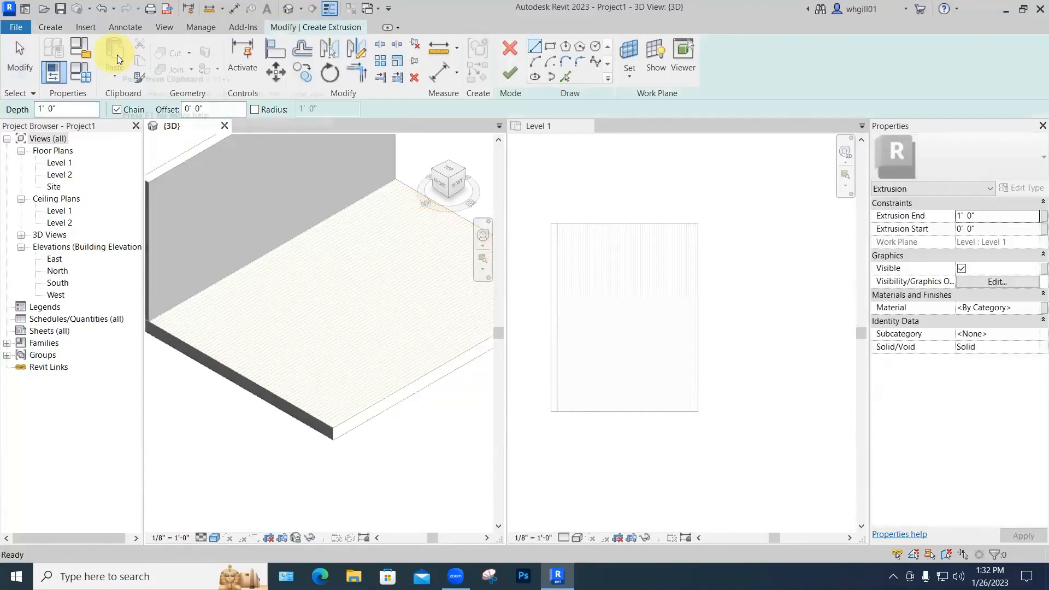
left_click(551, 47)
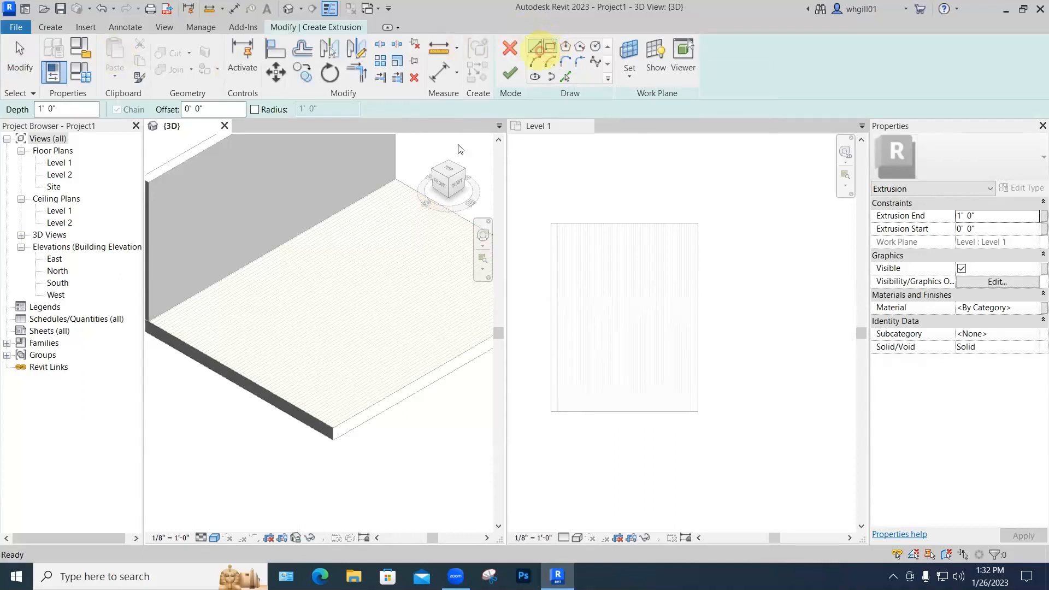
left_click(361, 317)
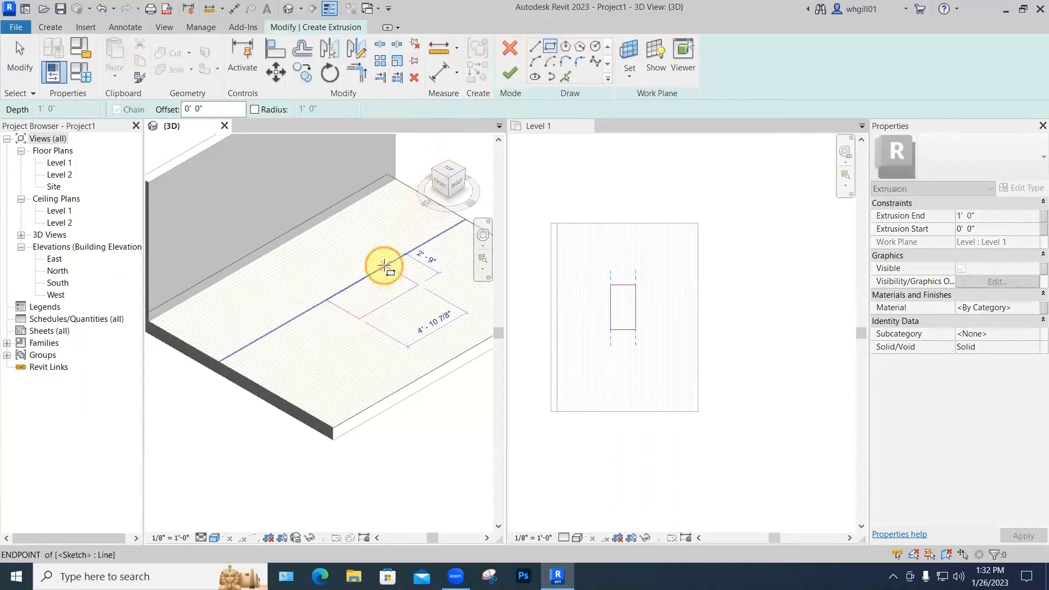
left_click(385, 267)
left_click(510, 71)
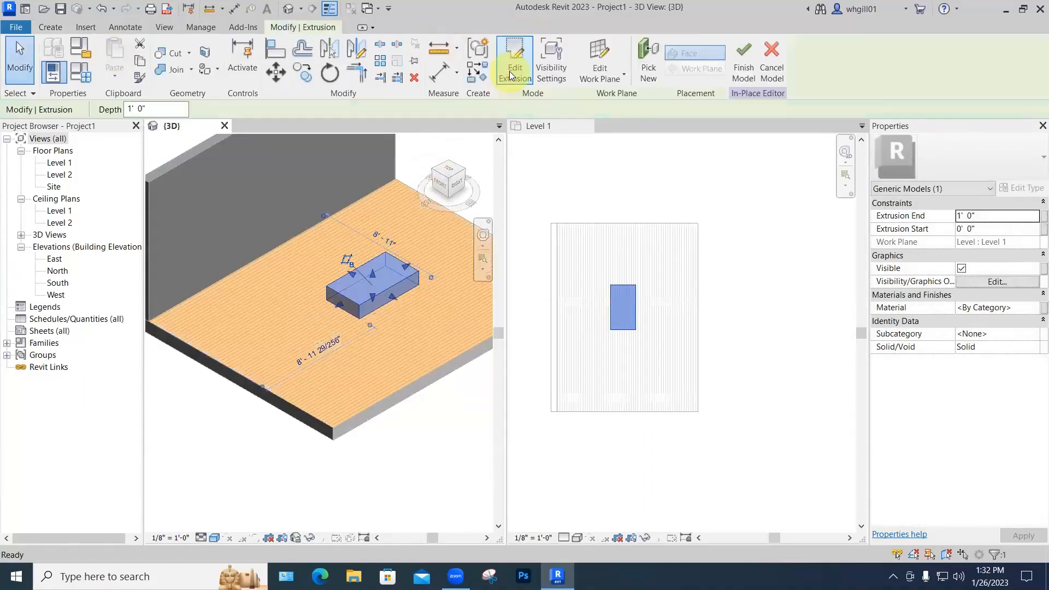
Step: Stretch the box extrusion upward to a height of about 3' 3 43/64" and finish the in-place model
left_click_drag(373, 273, 369, 246)
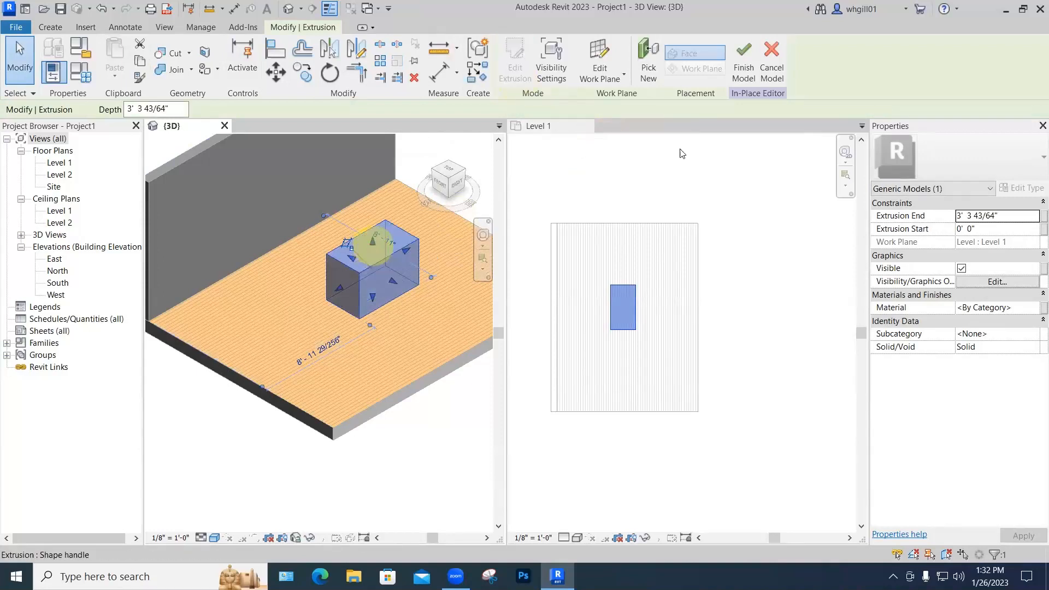
left_click(483, 162)
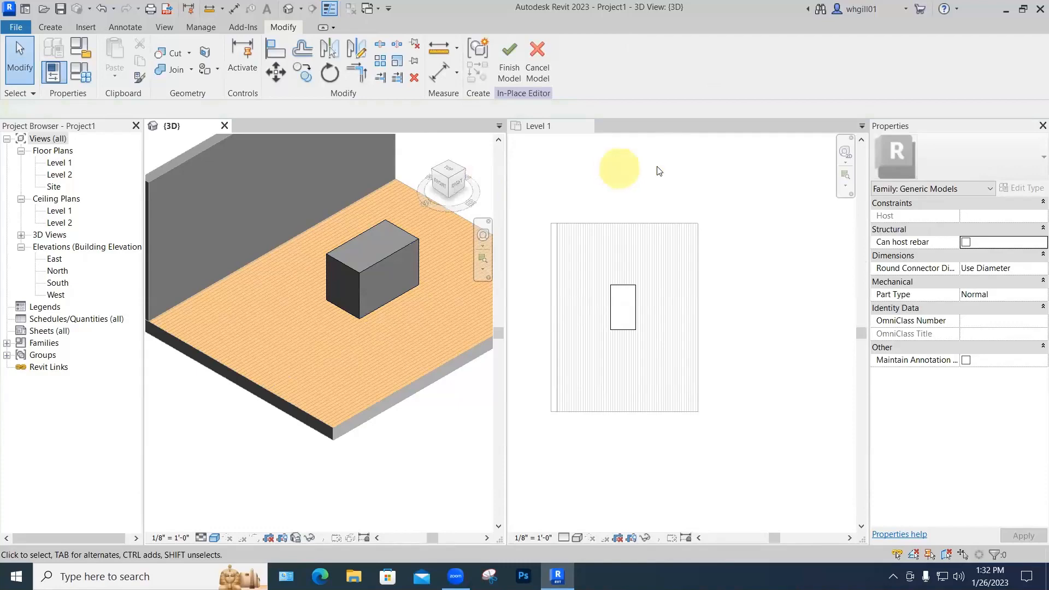
left_click(508, 50)
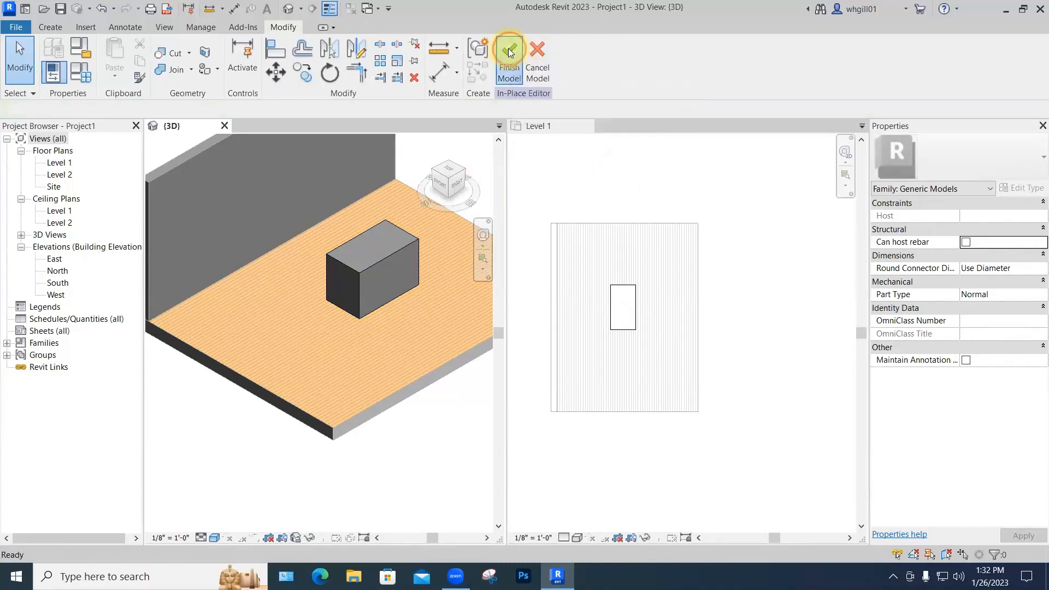
left_click(573, 159)
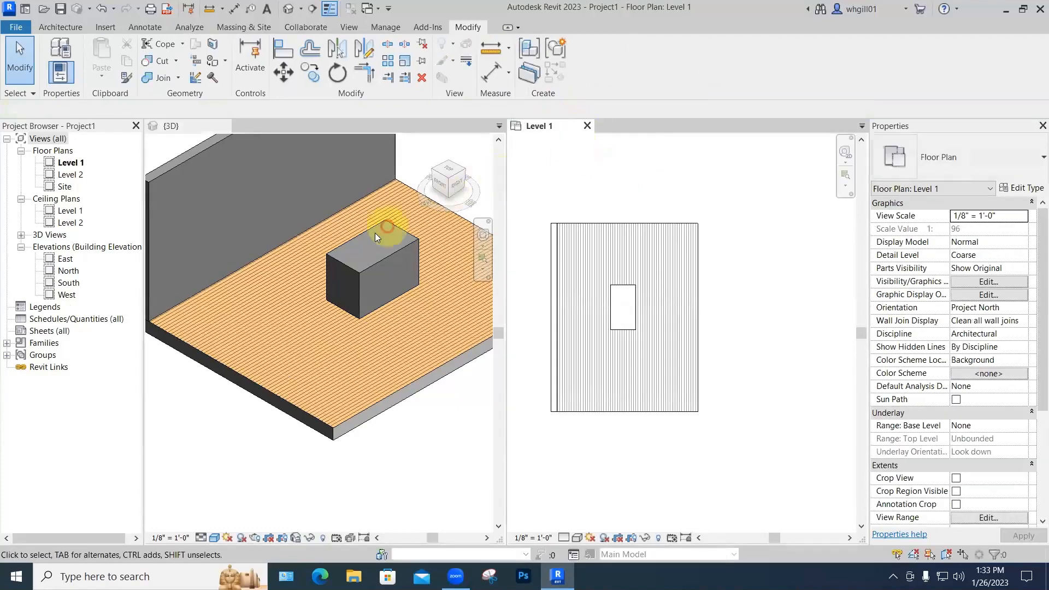
Step: Reopen the red box on the floor for in-place editing
left_click(374, 263)
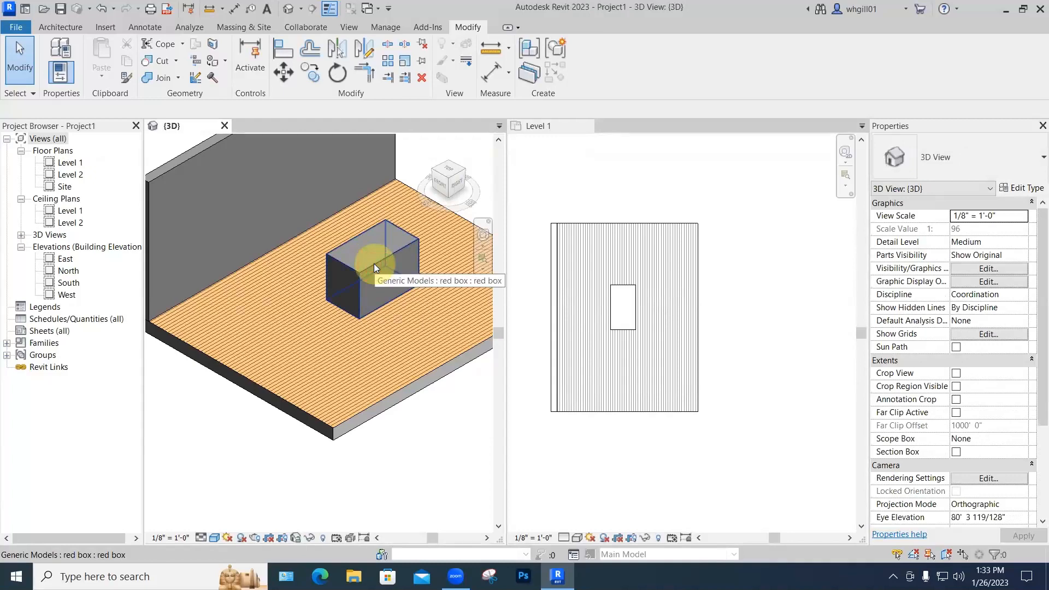
scroll(959, 323, "down", 3)
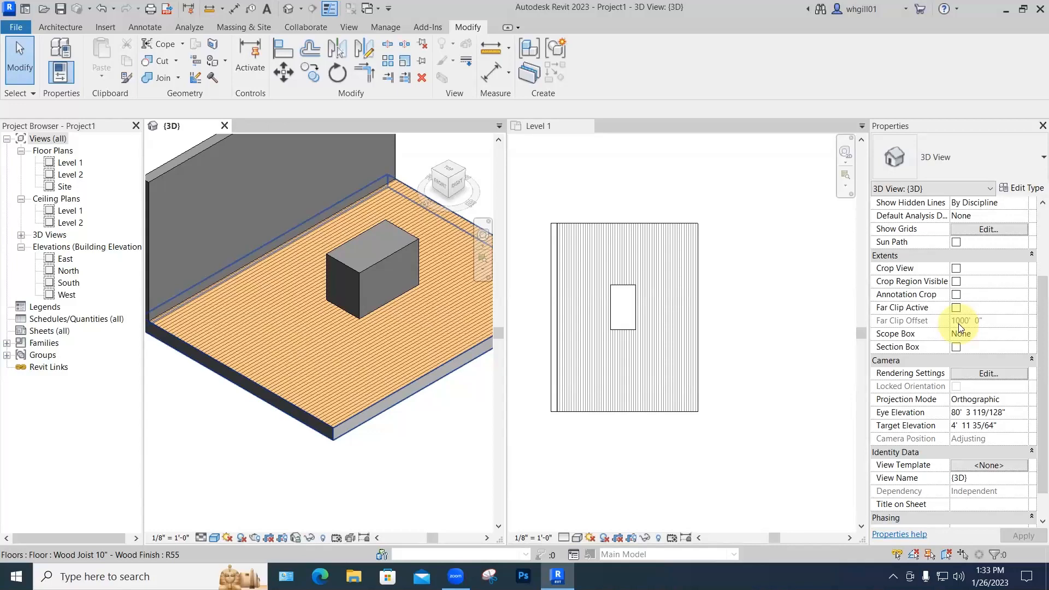
left_click(396, 252)
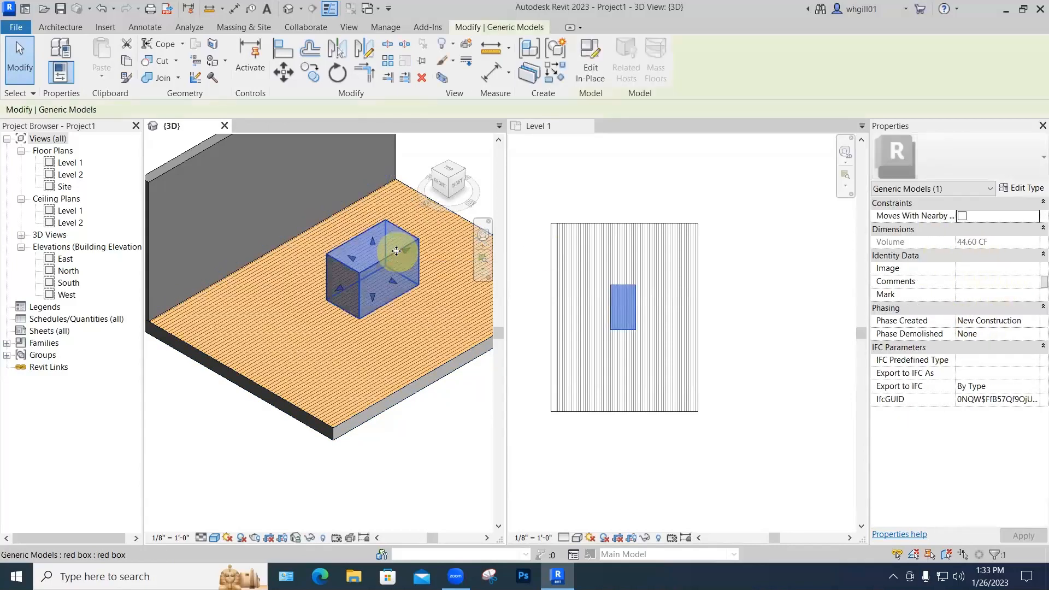
left_click(590, 60)
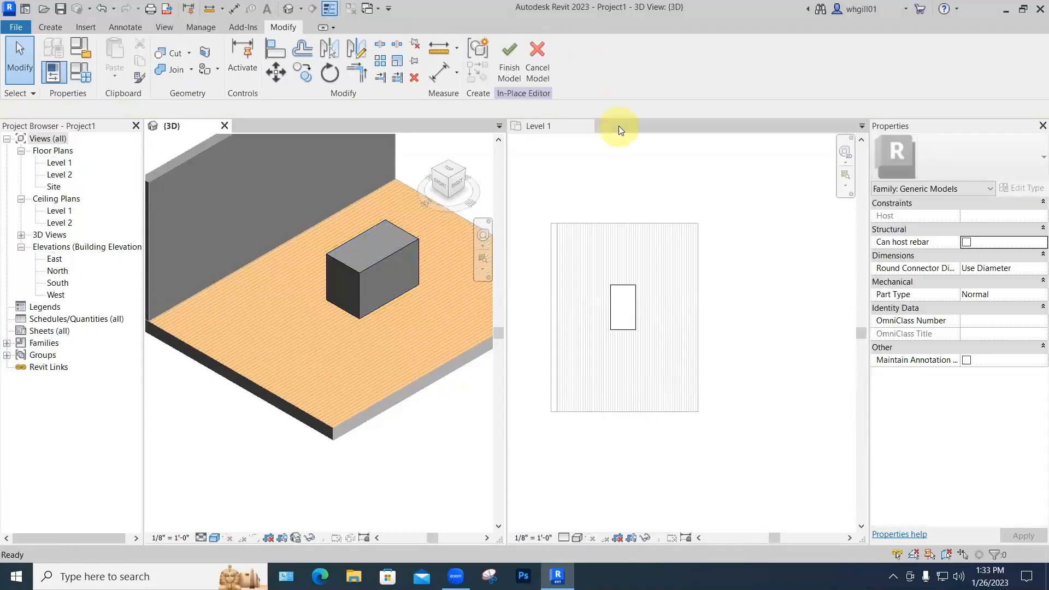
Step: Assign the _BG Red material to the box extrusion and finish the in-place model
left_click(408, 246)
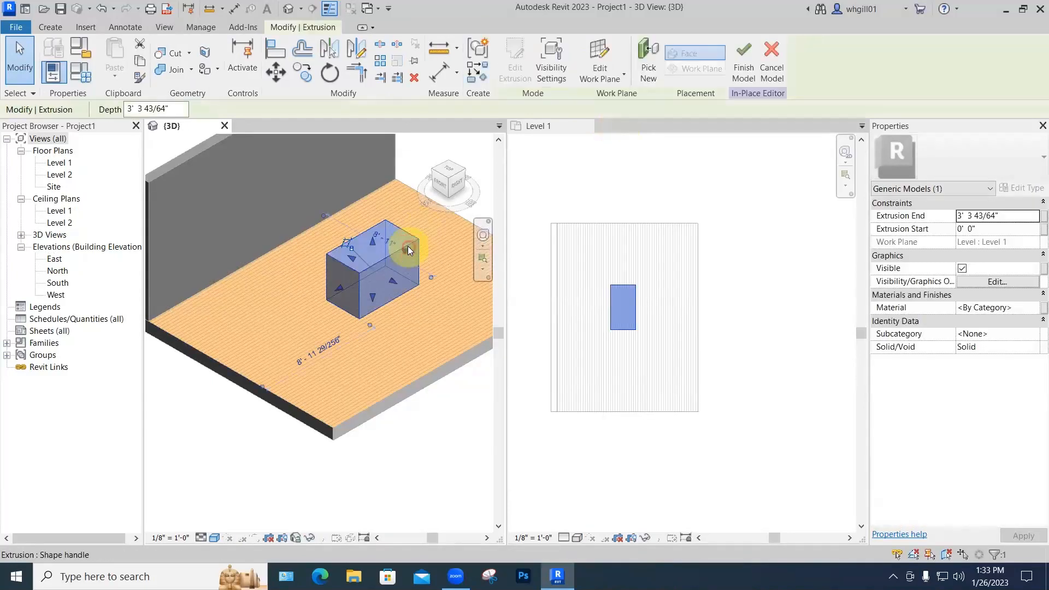
left_click(995, 307)
left_click(1034, 307)
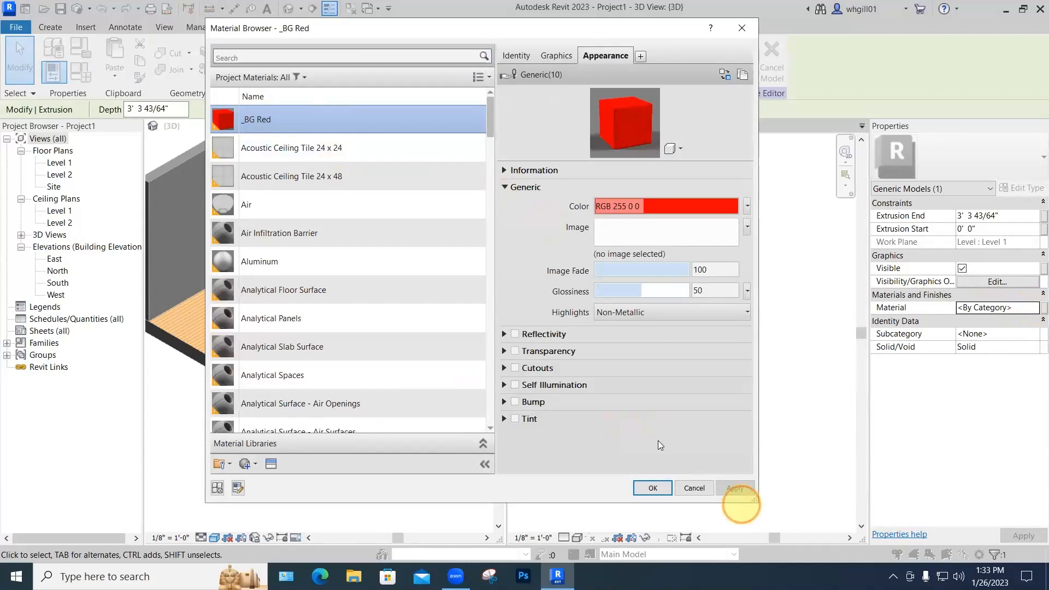
left_click(652, 488)
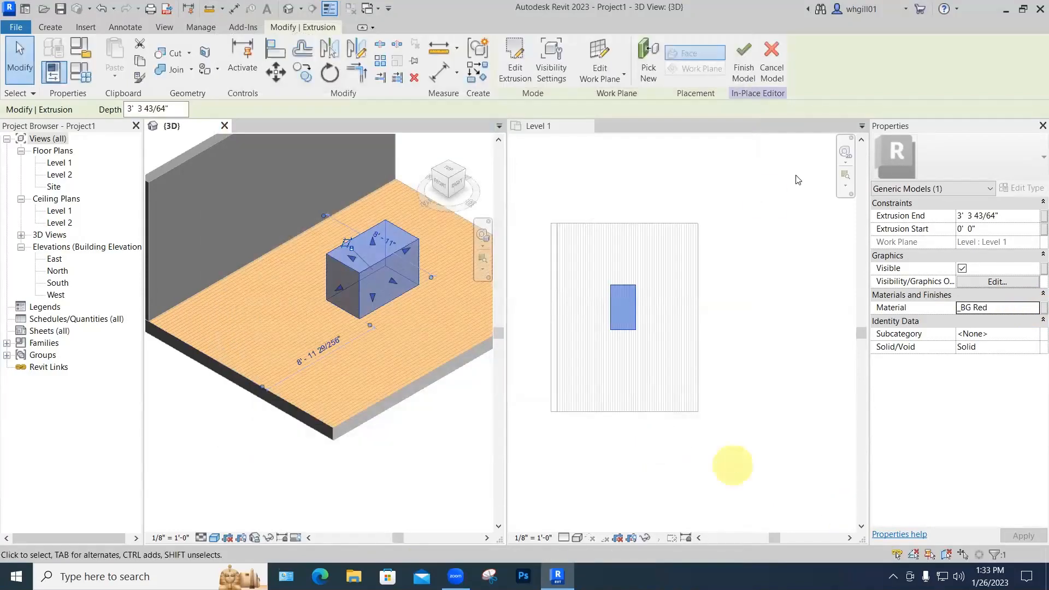
left_click(745, 66)
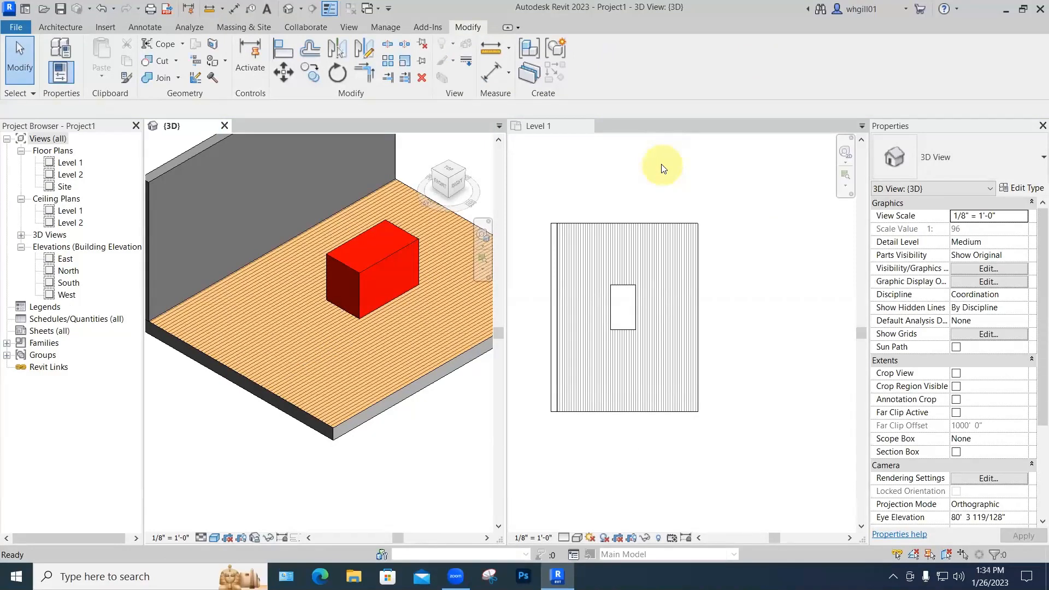
Step: Set the 3D view's visual style to Realistic
middle_click_drag(661, 169, 707, 187)
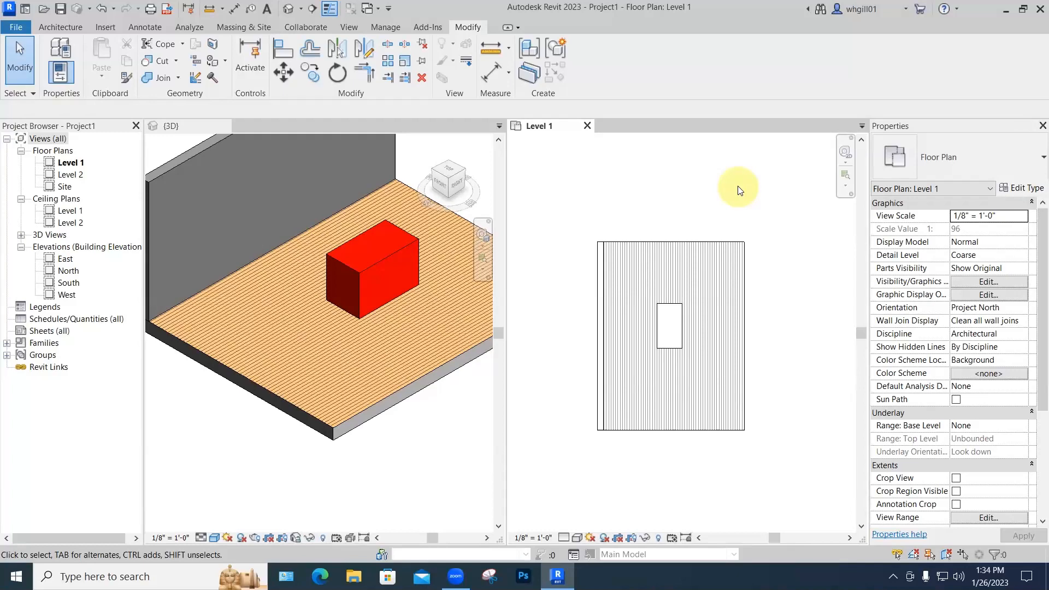
scroll(382, 322, "up", 4)
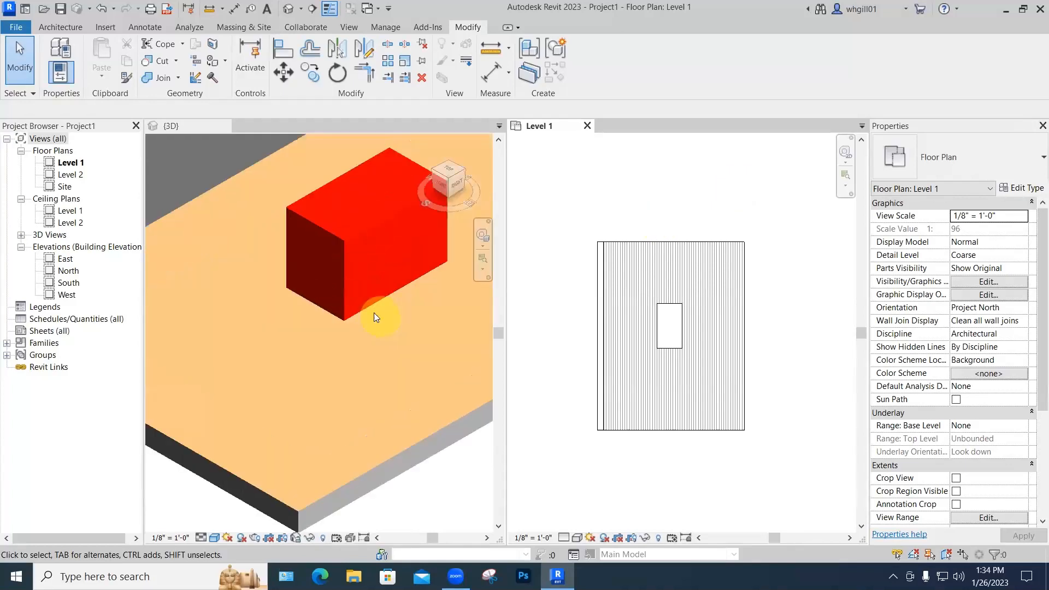
left_click(217, 539)
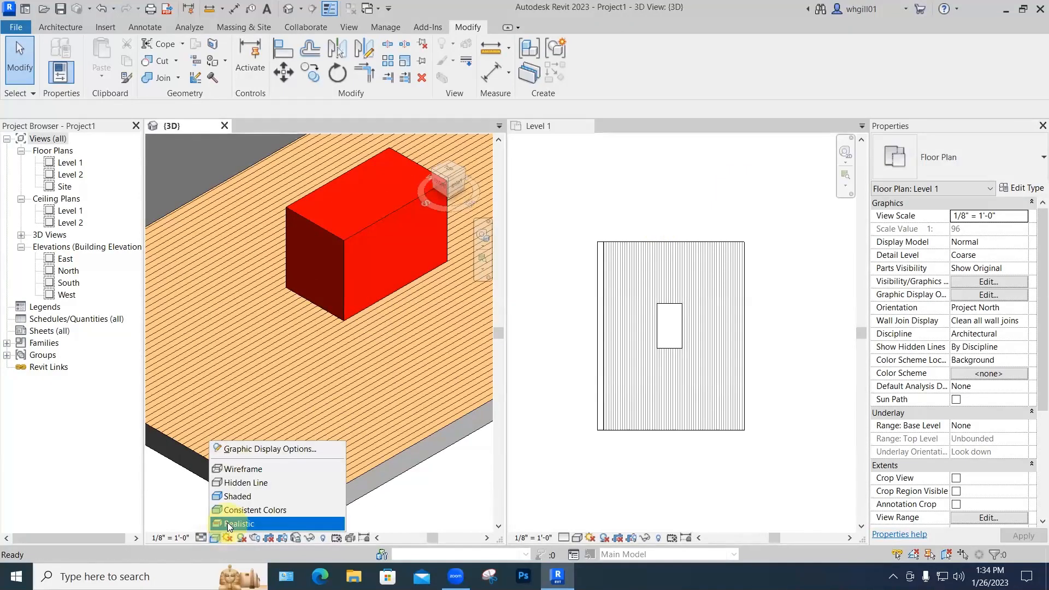
left_click(229, 525)
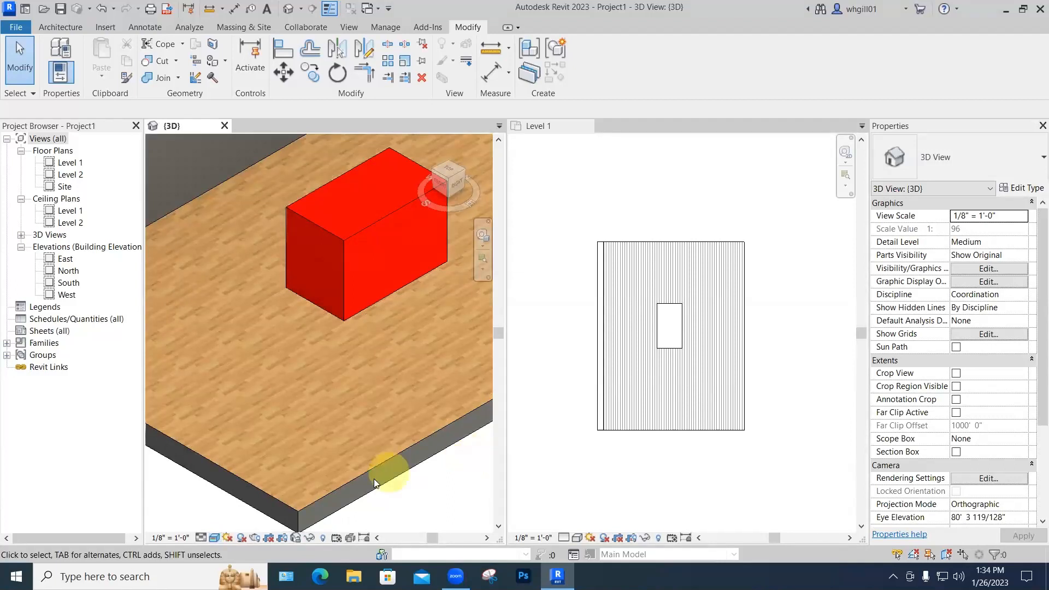
Step: Enable Cast Shadows in the 3D view's graphic display options and apply the change
left_click(214, 538)
left_click(253, 448)
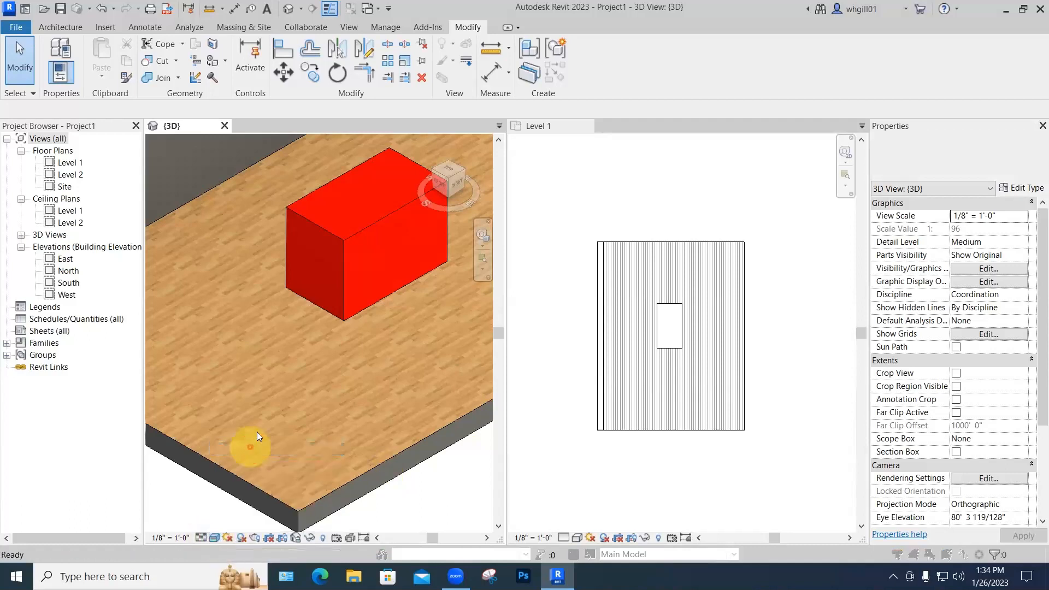
left_click(717, 166)
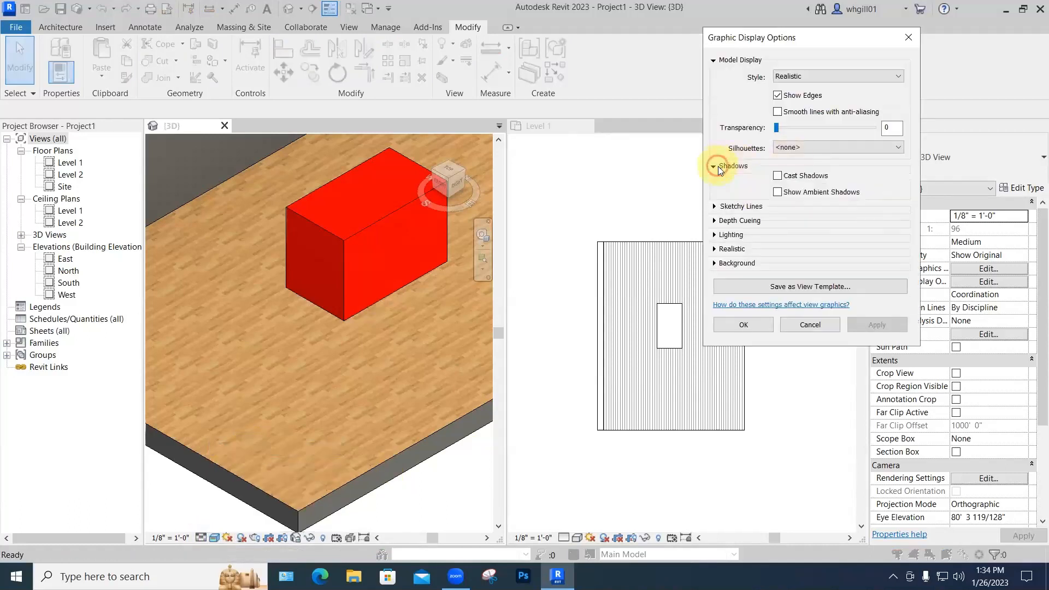
left_click(778, 175)
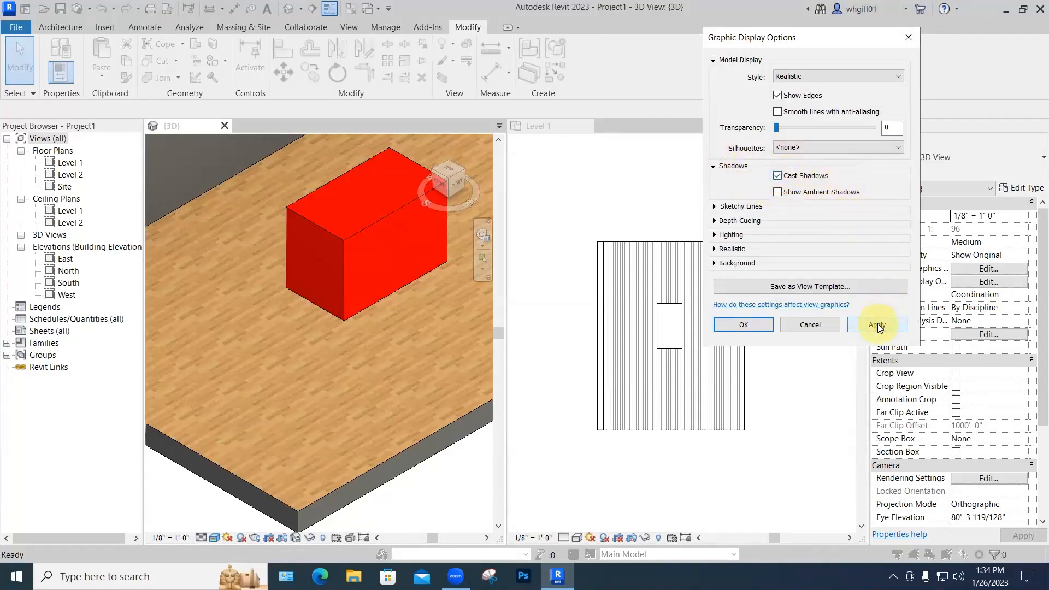
left_click(877, 326)
left_click(746, 324)
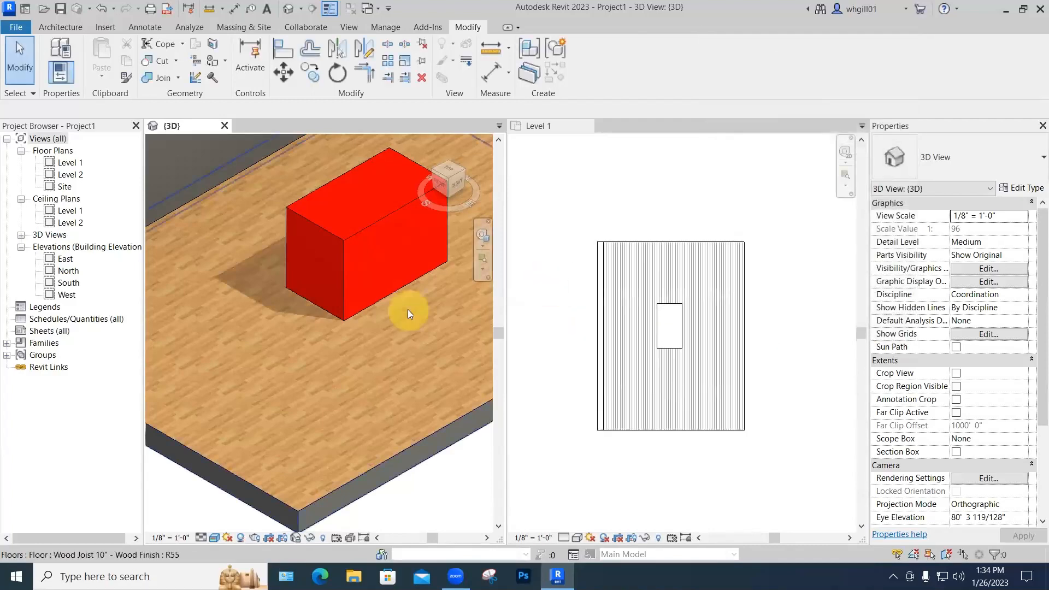
Step: Render the 3D view of the red box at Draft quality and return to the model
scroll(408, 309, "up", 2)
scroll(407, 309, "down", 2)
middle_click_drag(407, 310, 413, 358)
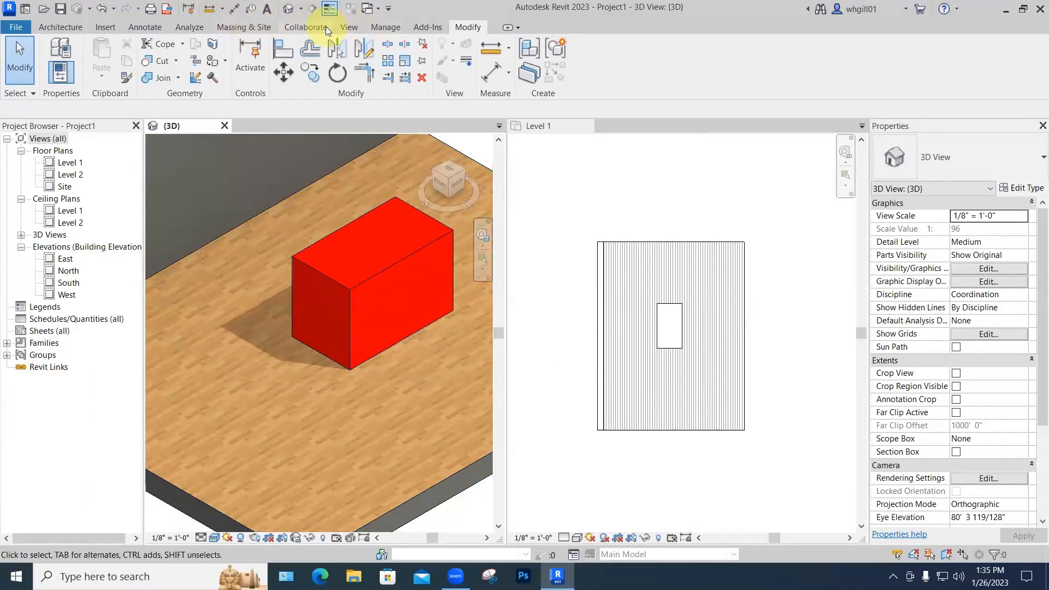
key("r")
key("r")
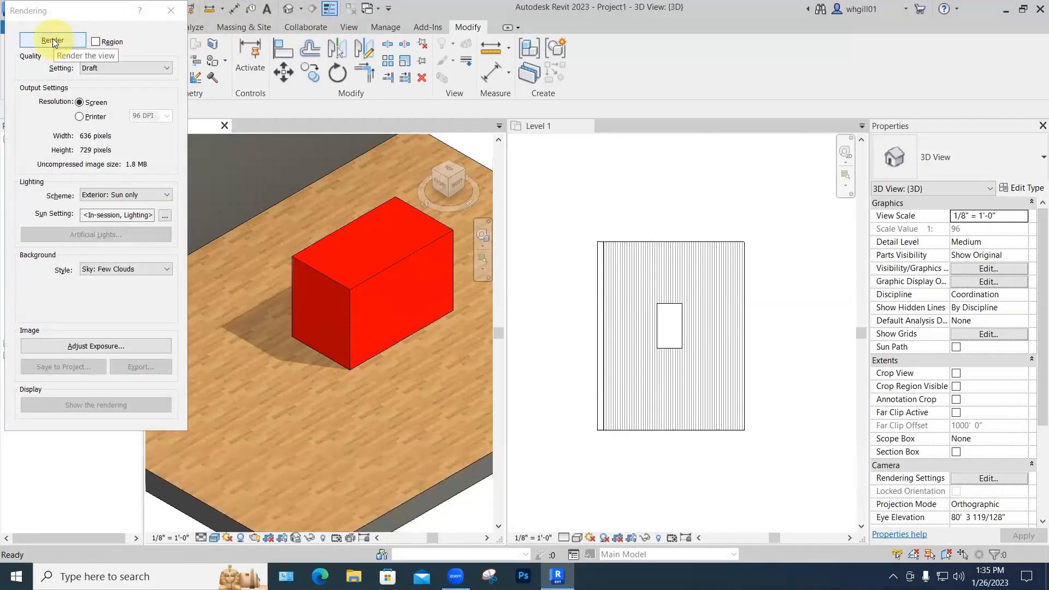
left_click(51, 39)
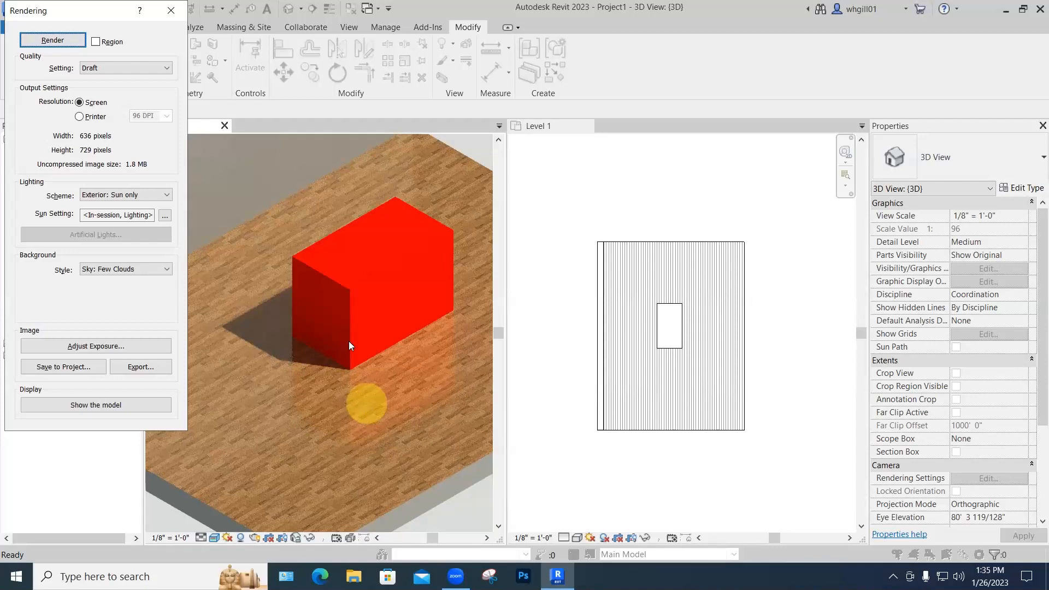
left_click(171, 10)
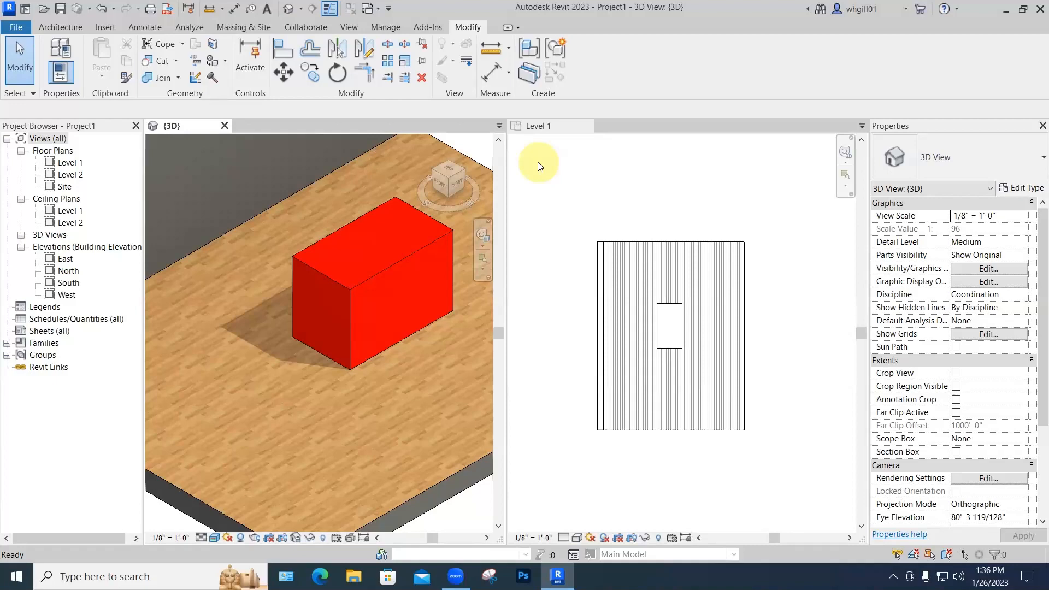
Step: Set the _BG Red material's glossiness to 51 and enable Reflectivity with direct and oblique values of 50
key("m")
key("m")
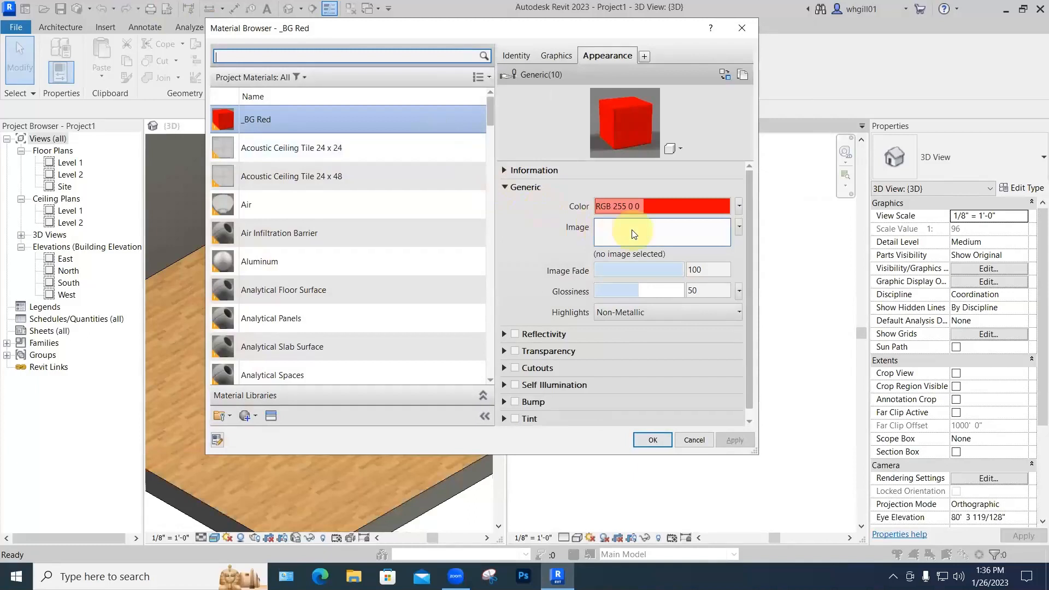
scroll(623, 248, "down", 1)
mouse_move(636, 282)
left_mouse_down()
mouse_move(686, 282)
mouse_move(637, 286)
left_mouse_up()
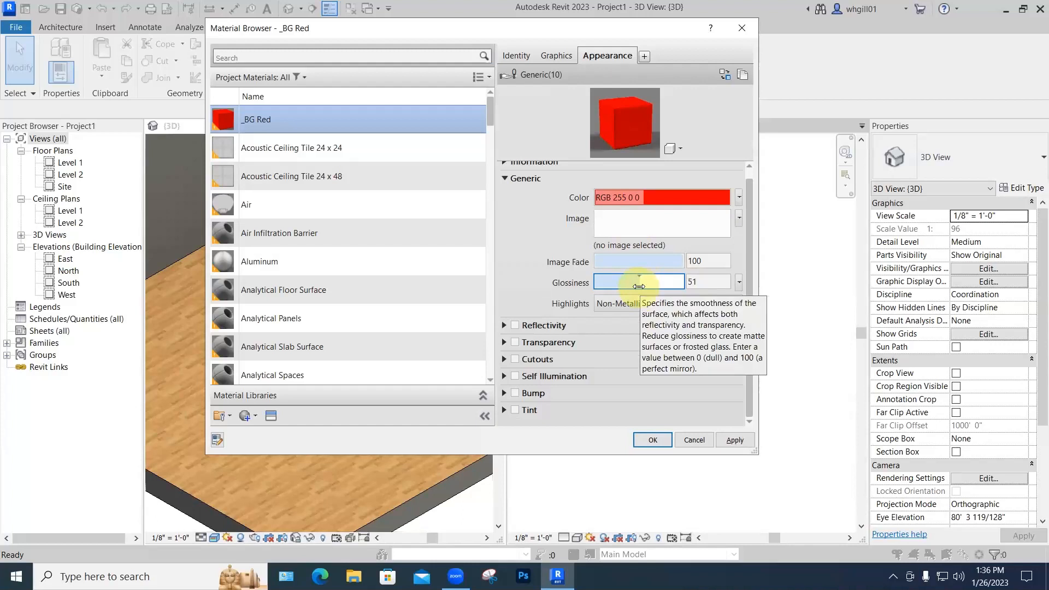
left_click(515, 326)
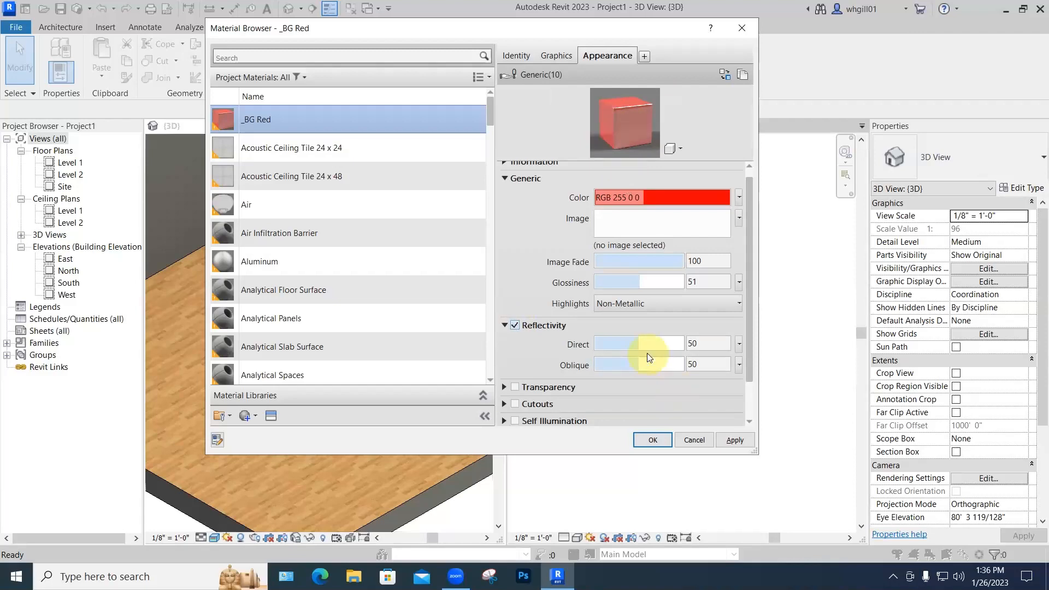
left_click(734, 440)
left_click(653, 439)
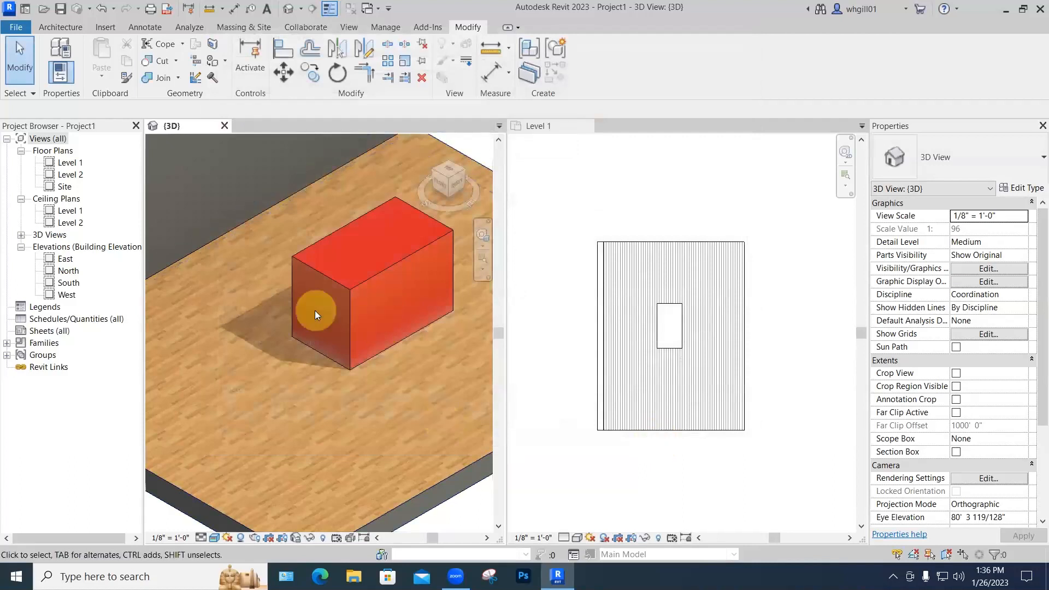
Step: Render the 3D view again at Draft quality to examine the reflective red box
left_click(354, 322)
left_click(404, 421)
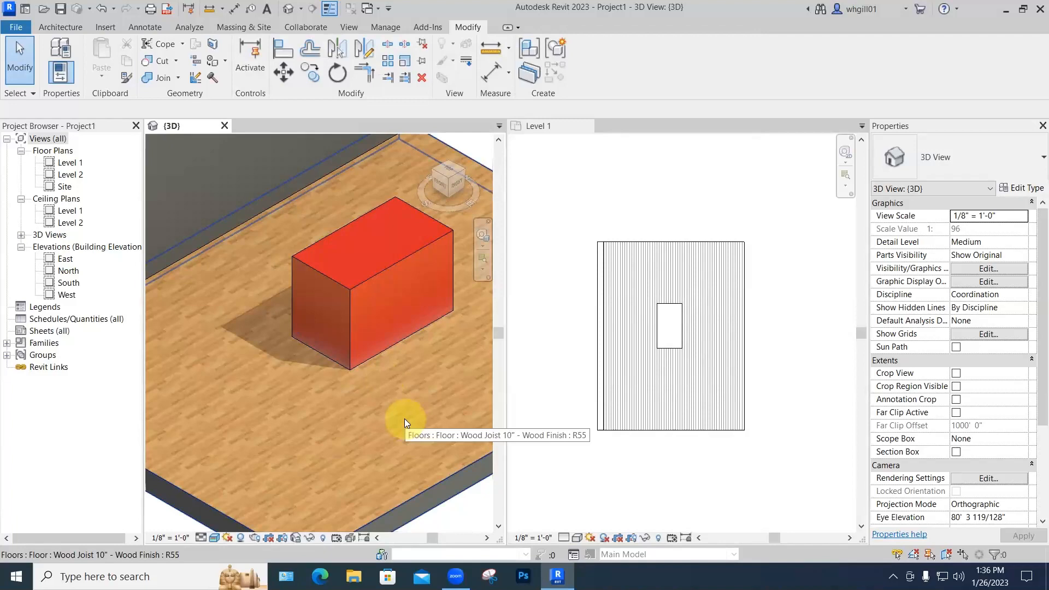
left_click(322, 428)
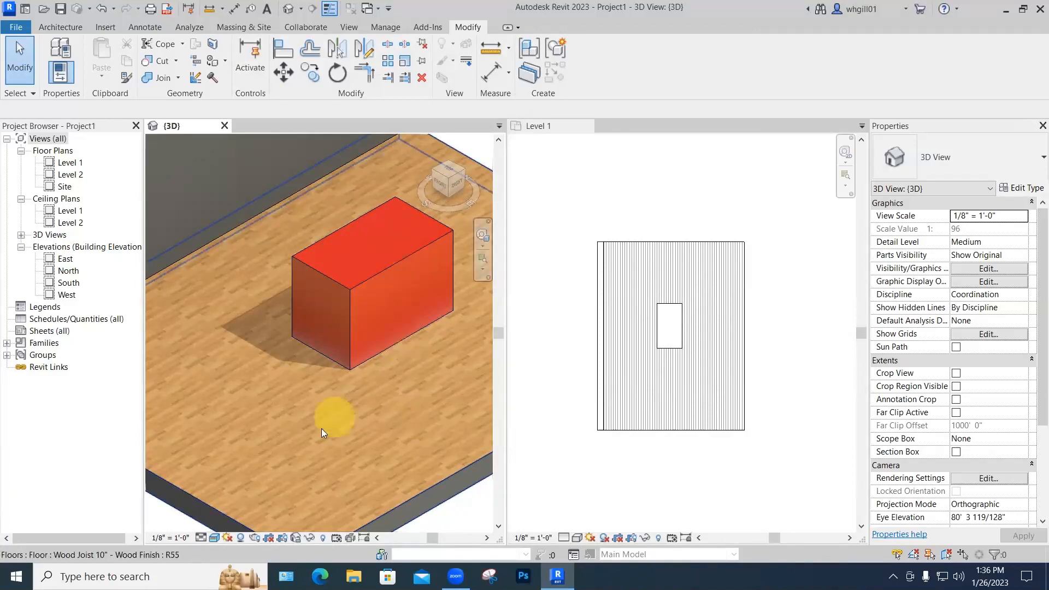
key("r")
key("r")
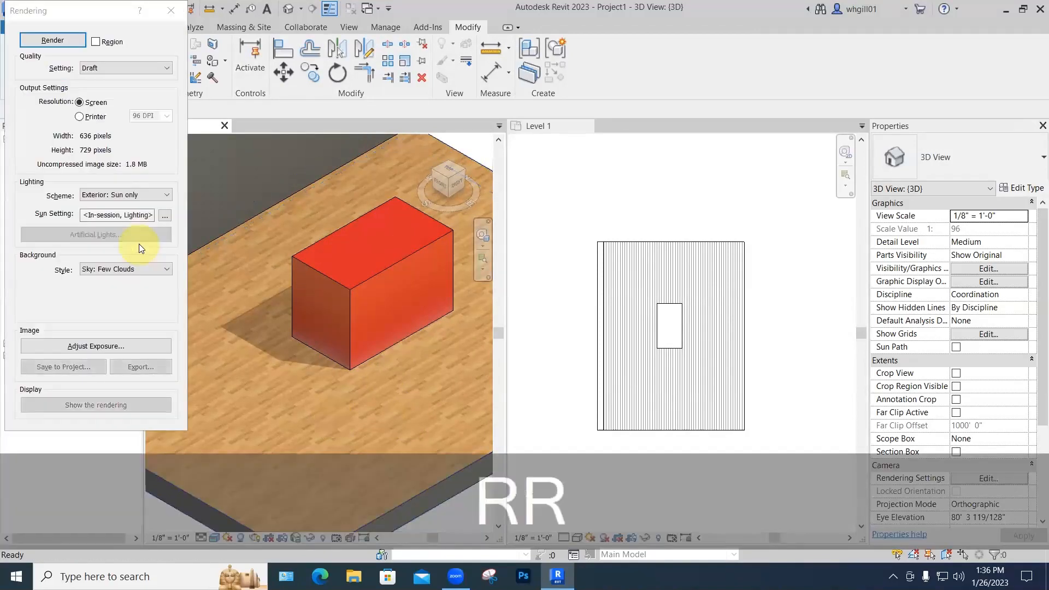
left_click(53, 40)
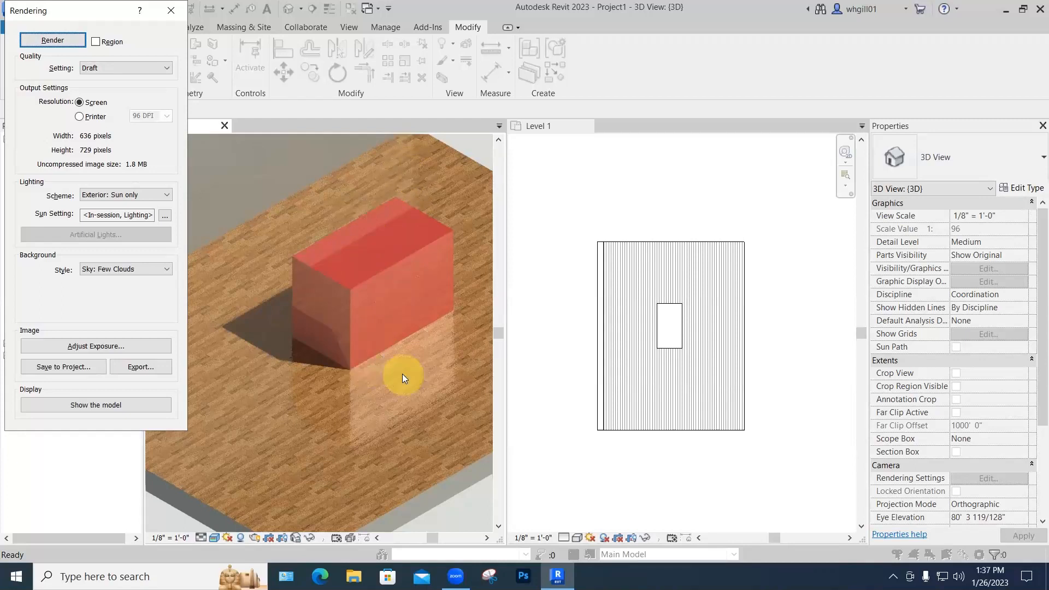
Step: Change the render quality to Medium, render the view again and close the rendering settings
left_click(150, 68)
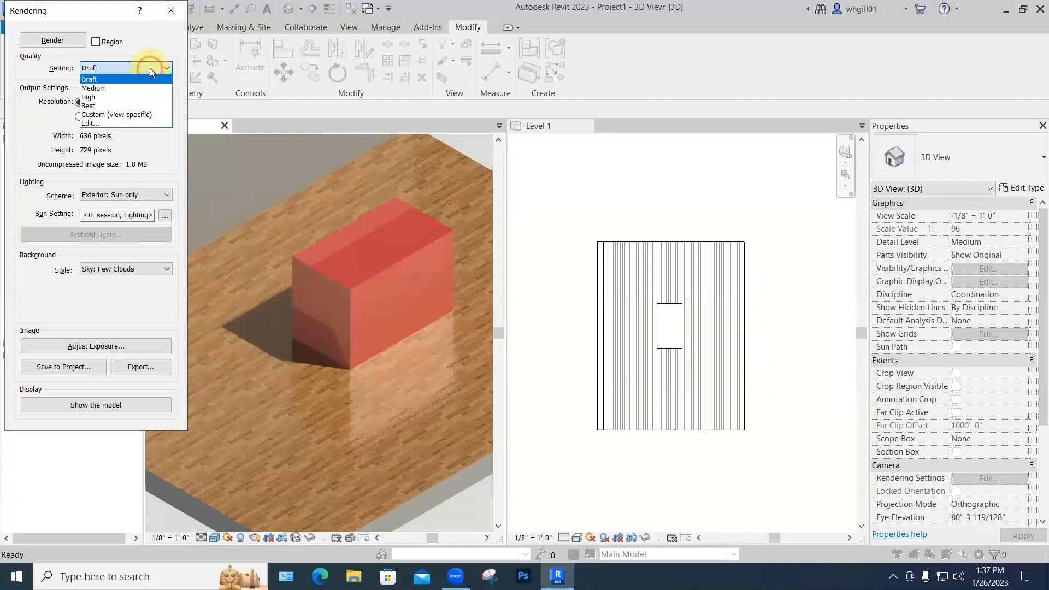
left_click(93, 88)
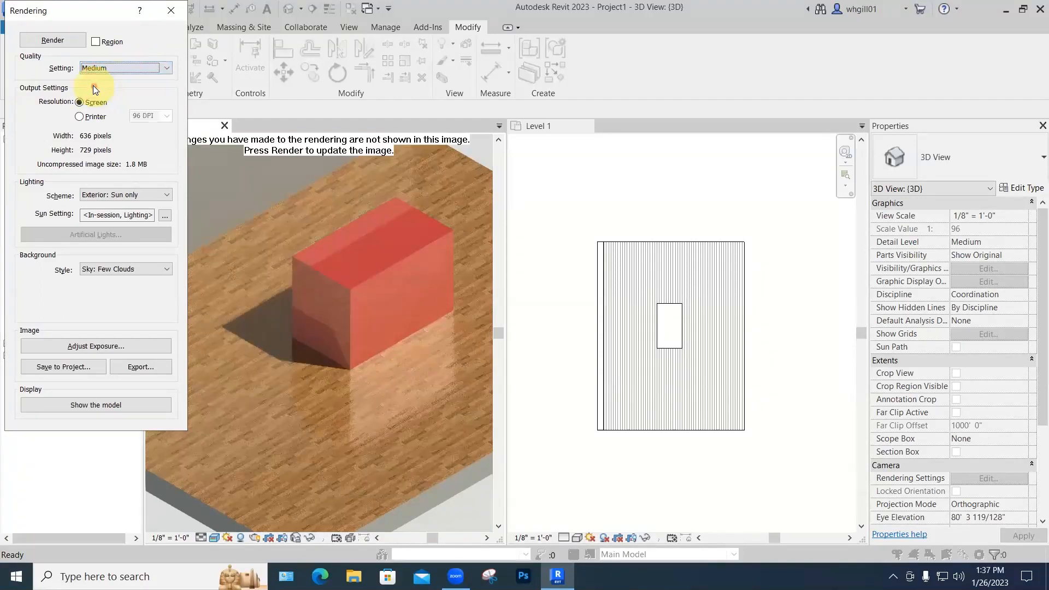
left_click(56, 39)
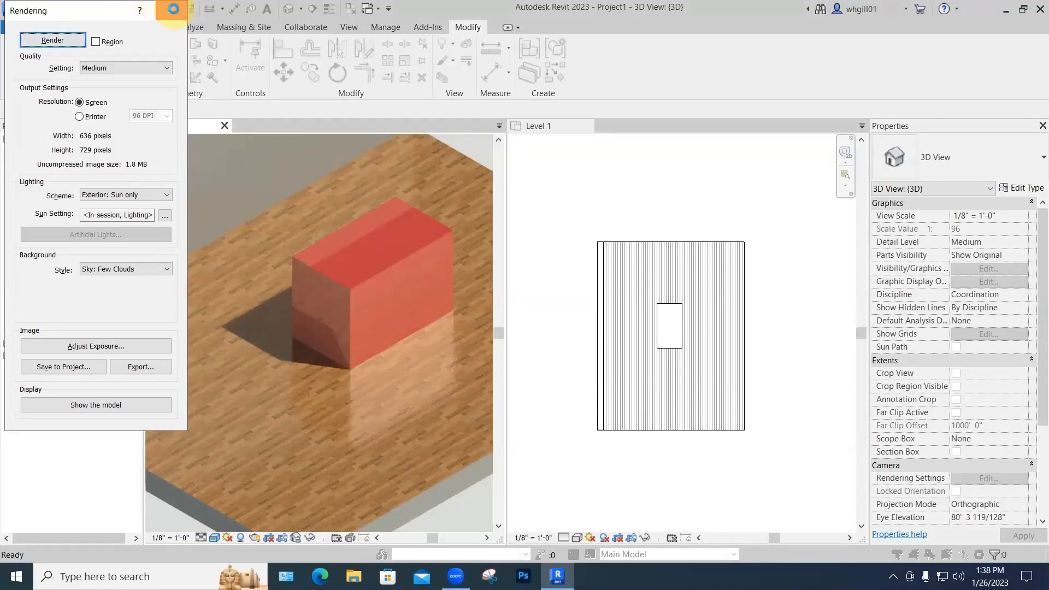
left_click(173, 9)
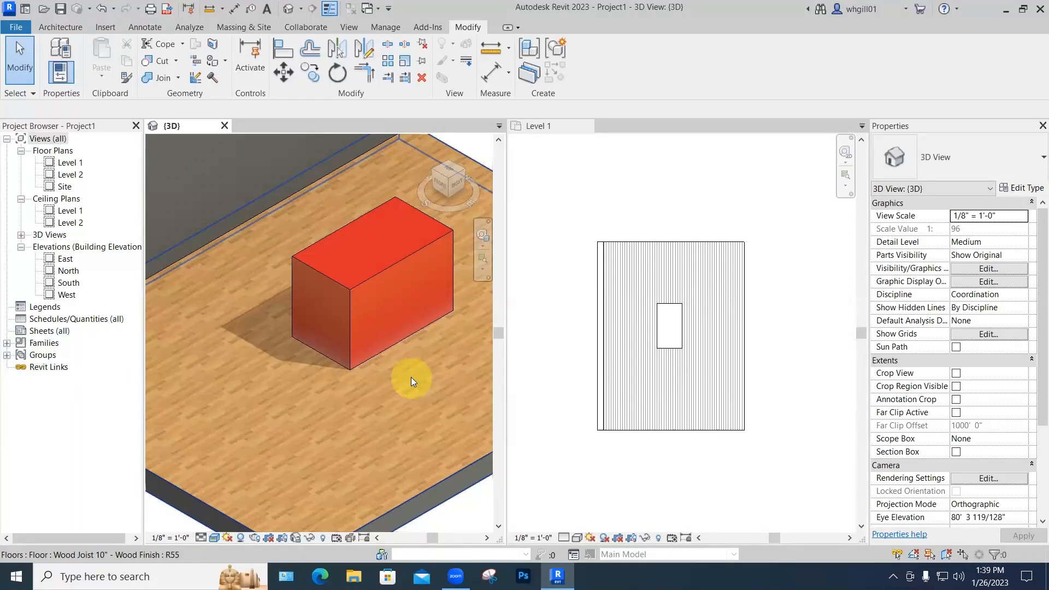
Step: Search the project materials for "oak", select Oak Flooring and enlarge its appearance preview
key("m")
key("m")
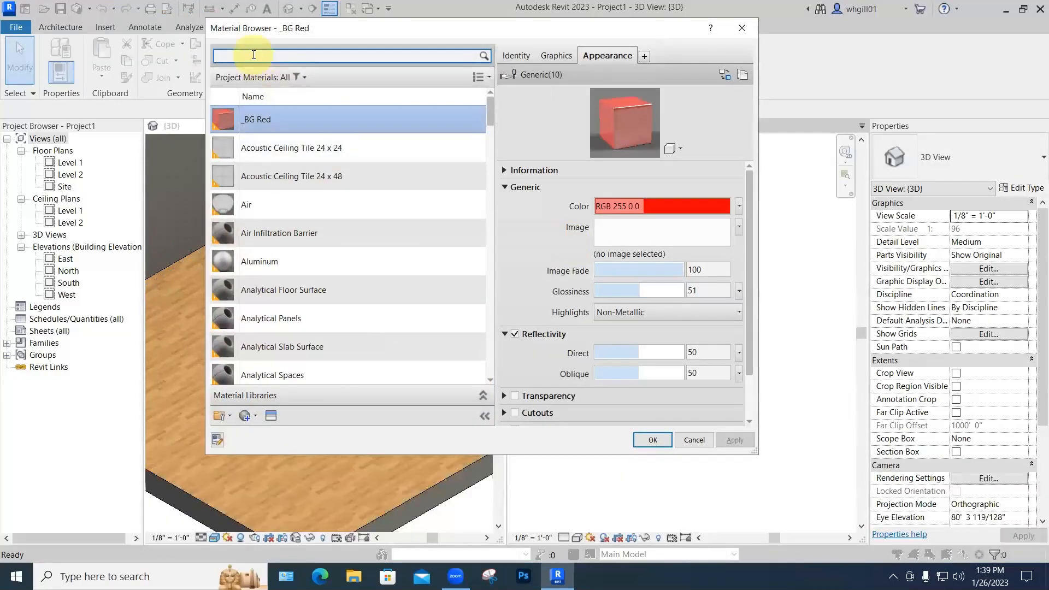
left_click(245, 57)
type("oa")
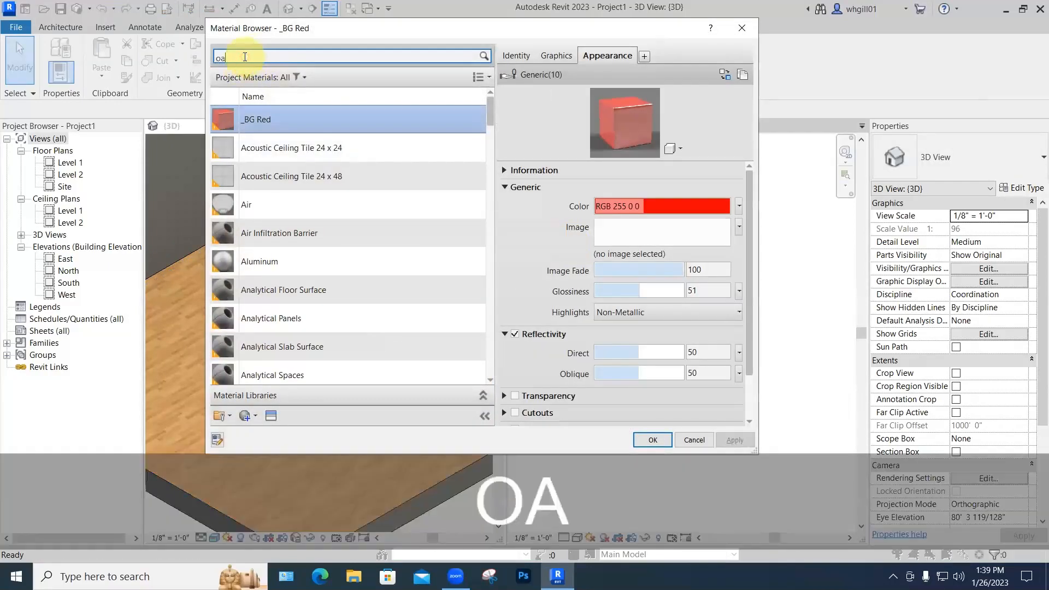
type("k")
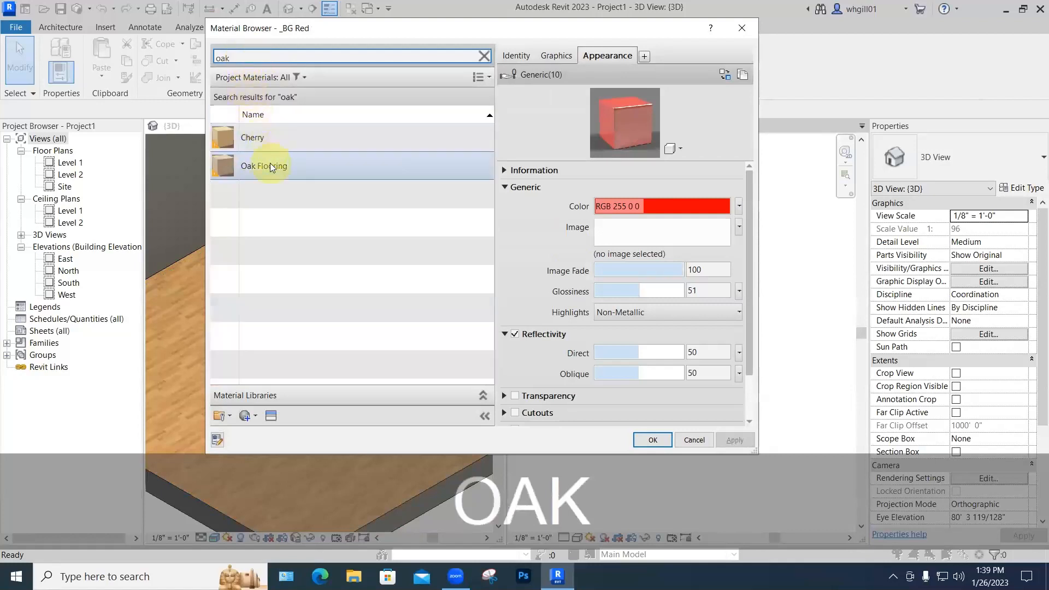
left_click(270, 163)
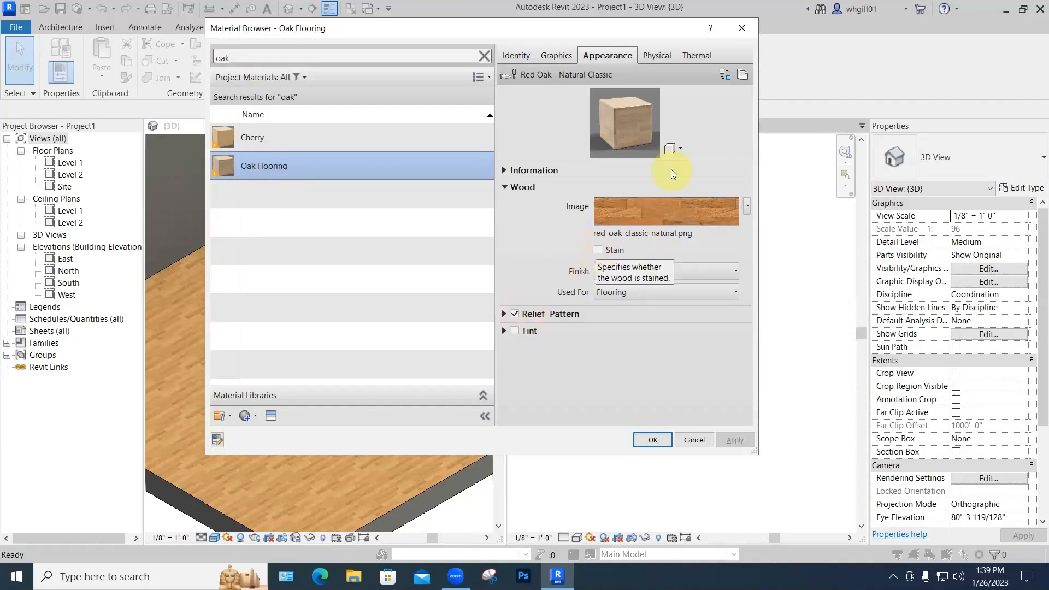
left_click_drag(673, 163, 680, 252)
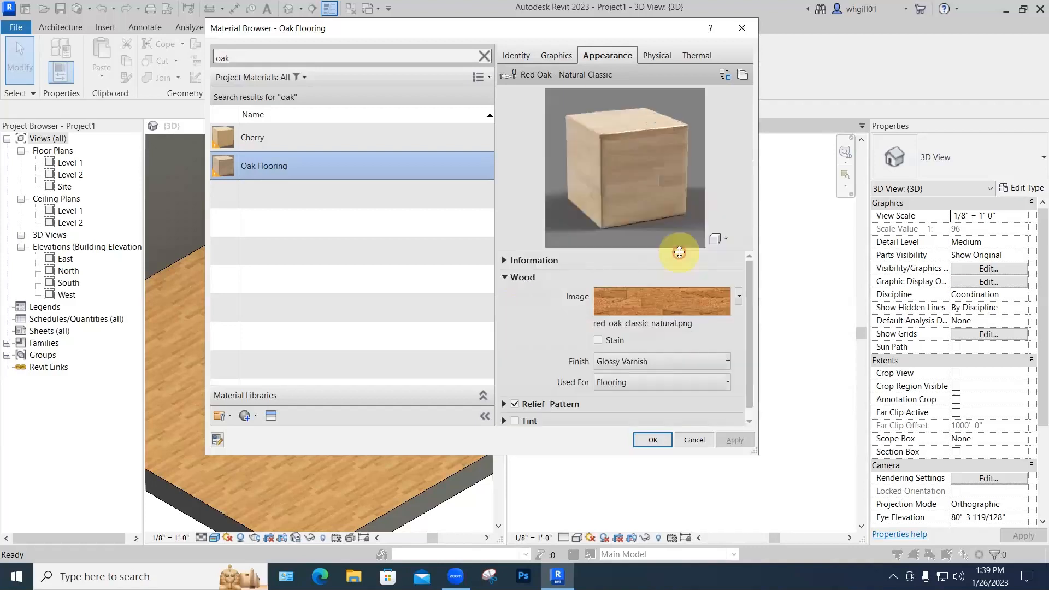
Step: Enable the stain on the Oak Flooring material's wood appearance and set the stain color to RGB 128 64 0
left_click(598, 341)
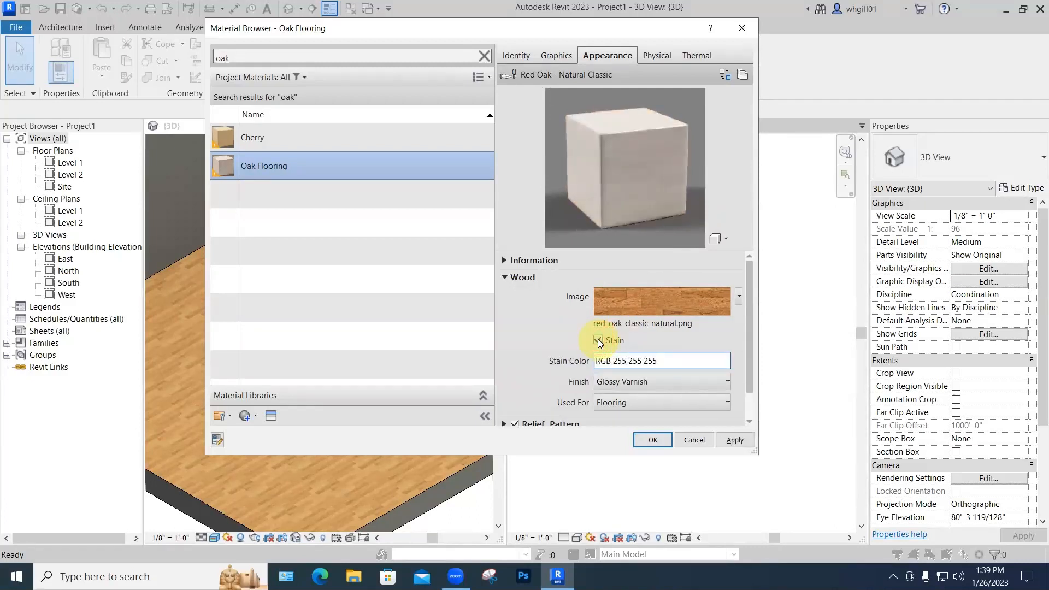
left_click(620, 361)
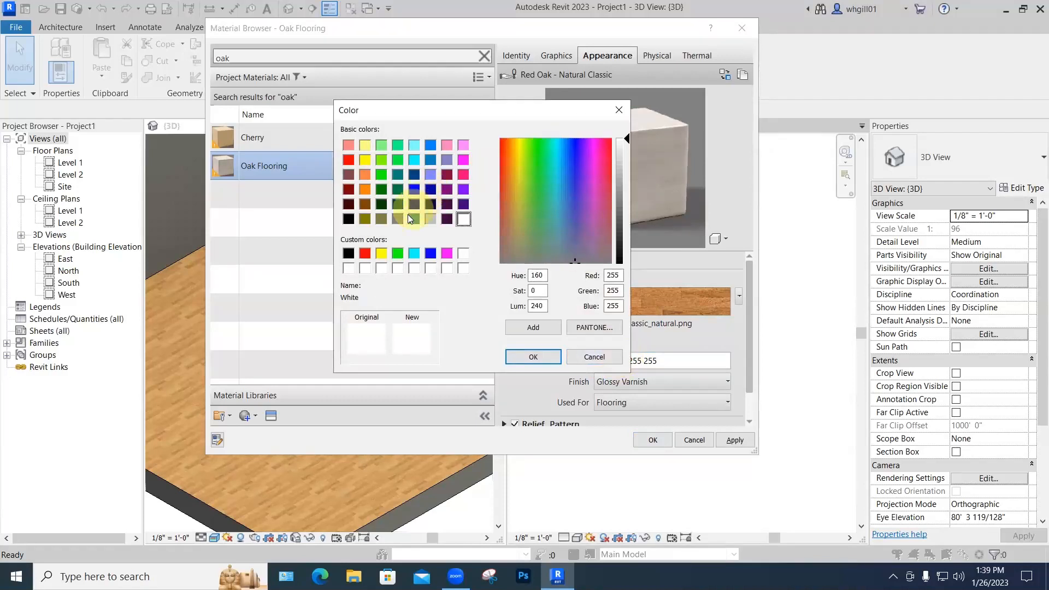
left_click(365, 204)
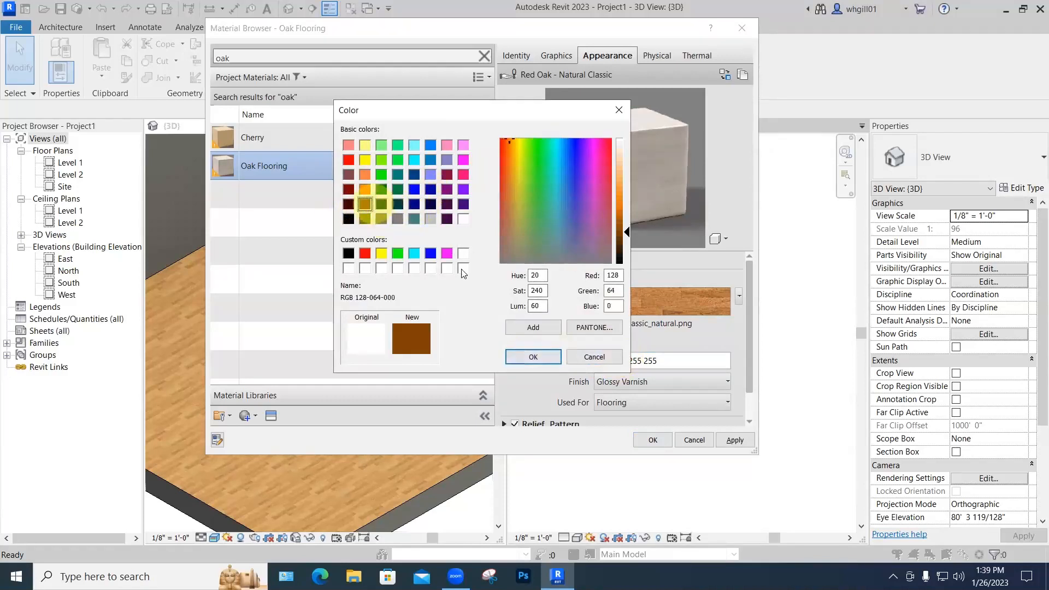
left_click(536, 356)
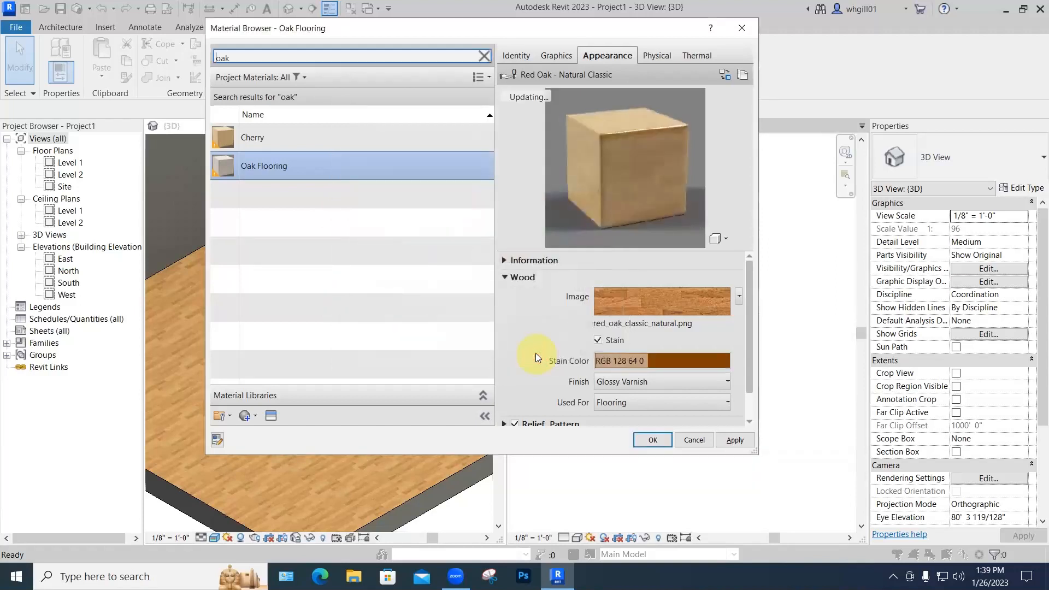
left_click(597, 341)
left_click(598, 342)
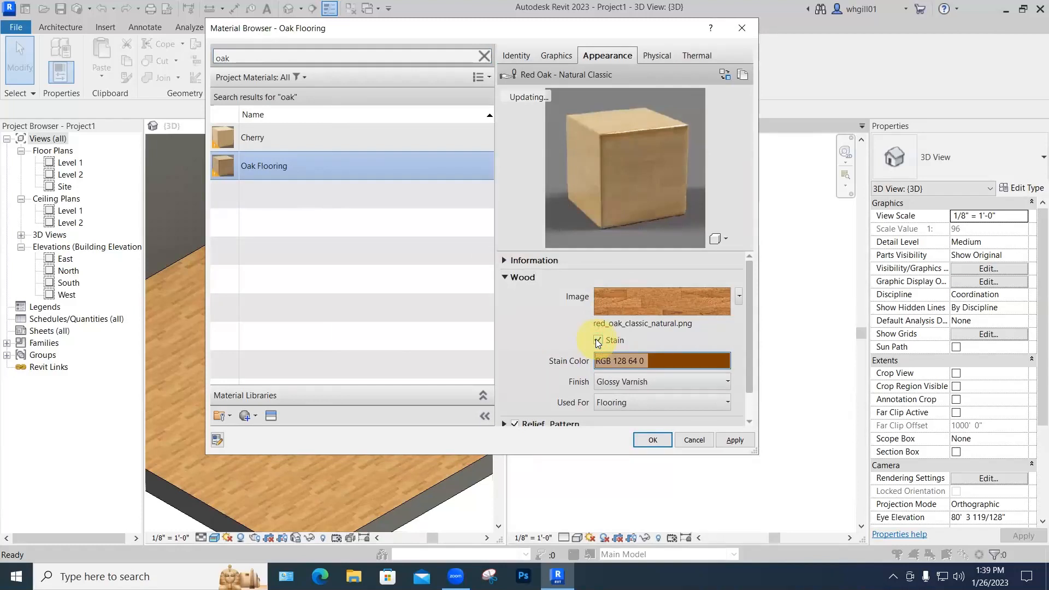
left_click(661, 363)
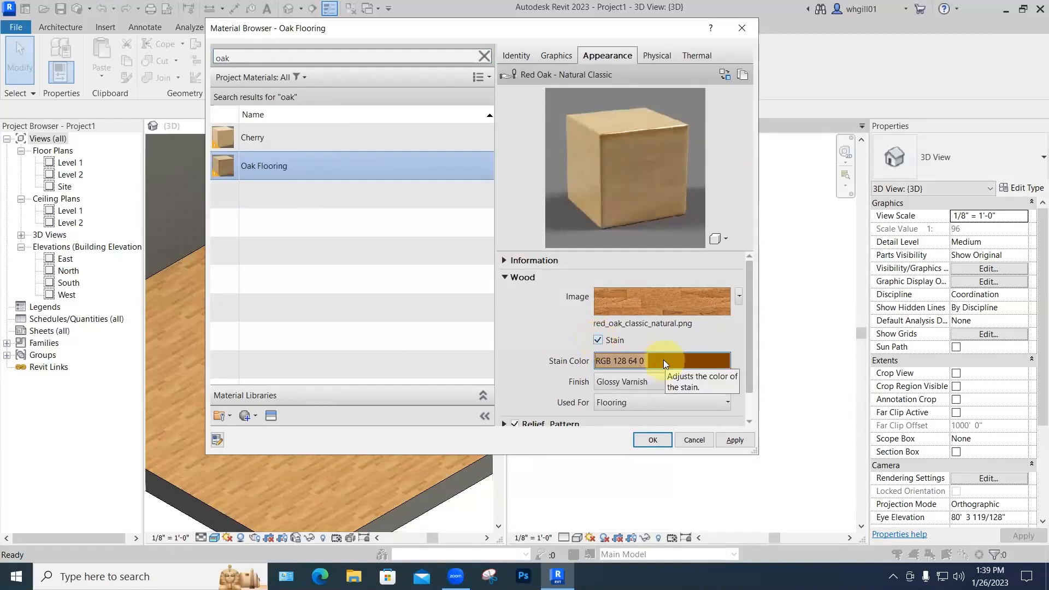
Step: Set the Oak Flooring appearance's finish to Satin Varnish and its use to Furniture
scroll(664, 360, "down", 1)
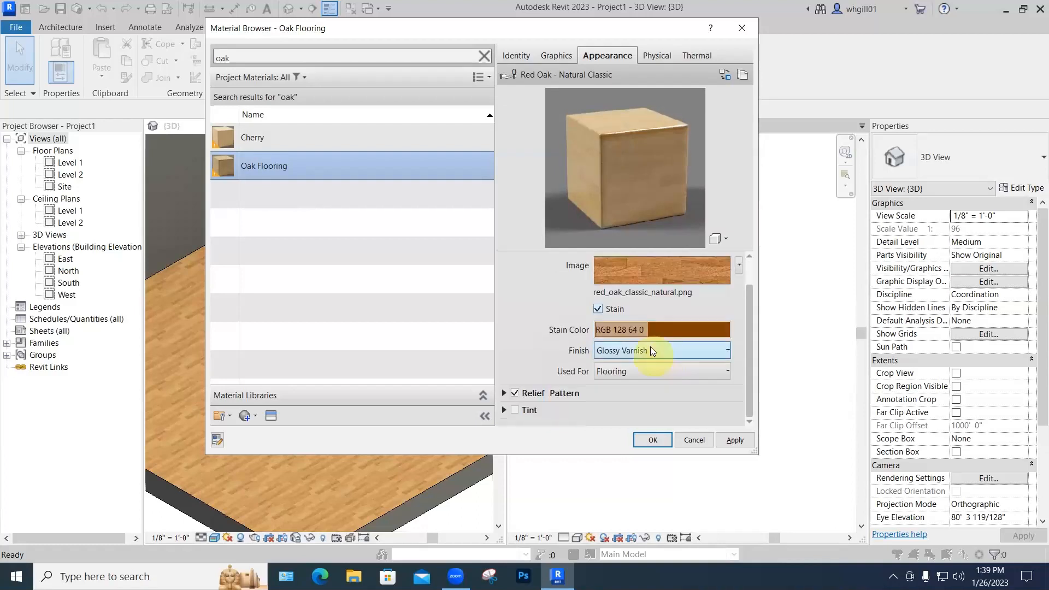
left_click(651, 350)
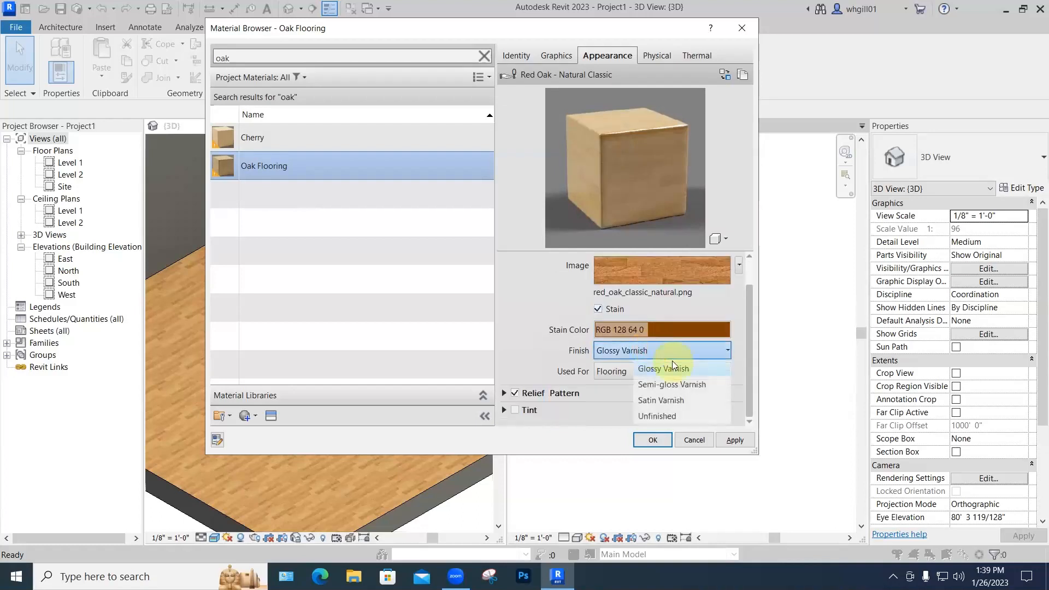
left_click(672, 400)
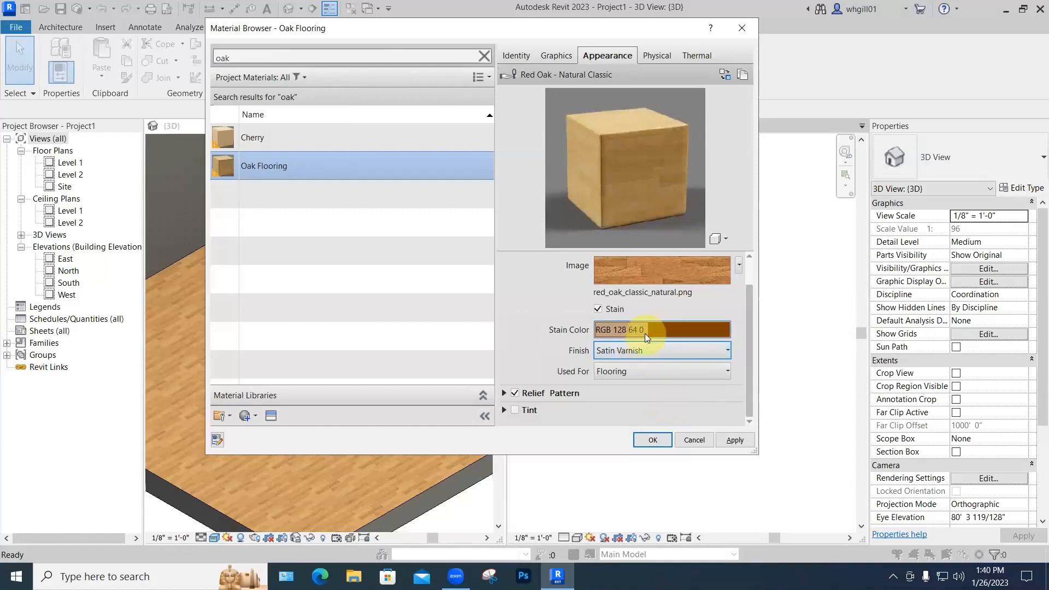
left_click(644, 370)
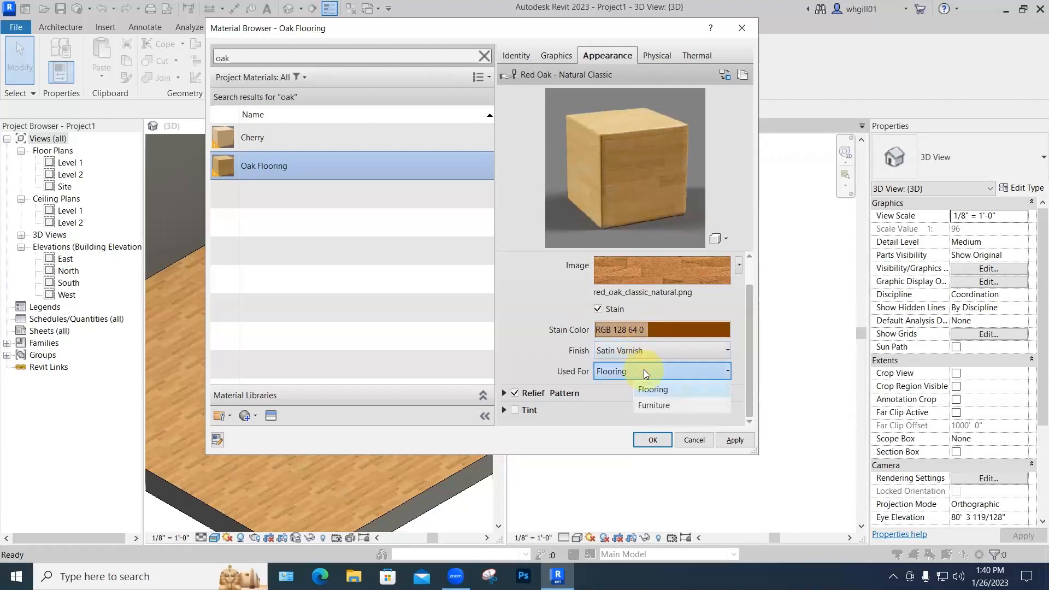
left_click(647, 404)
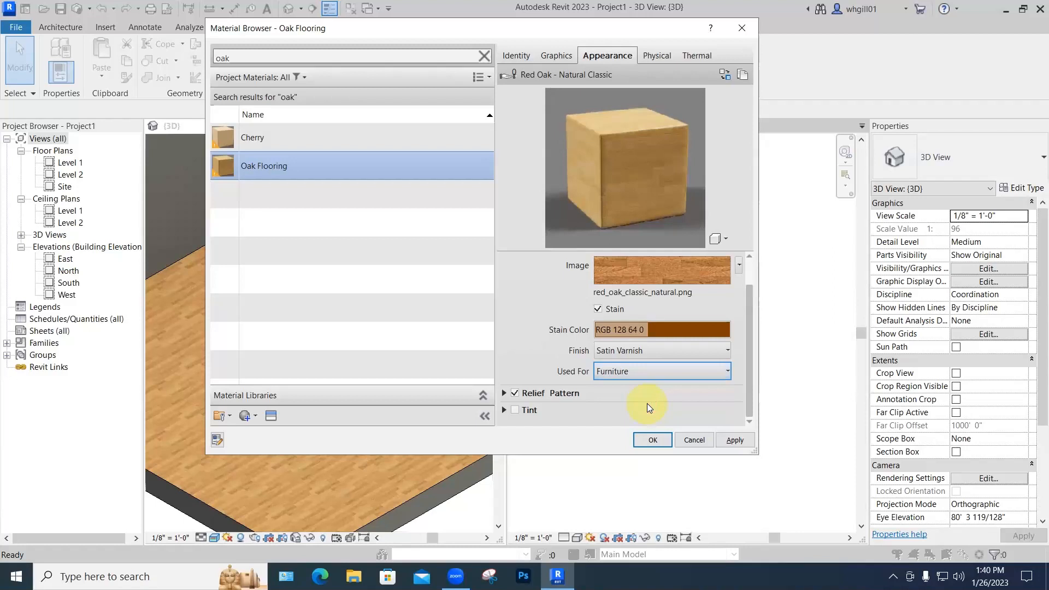
Step: Turn off the Oak Flooring stain, enable Tint and set the tint color to RGB 125 125 125
left_click_drag(606, 456, 606, 520)
left_click_drag(569, 28, 570, 11)
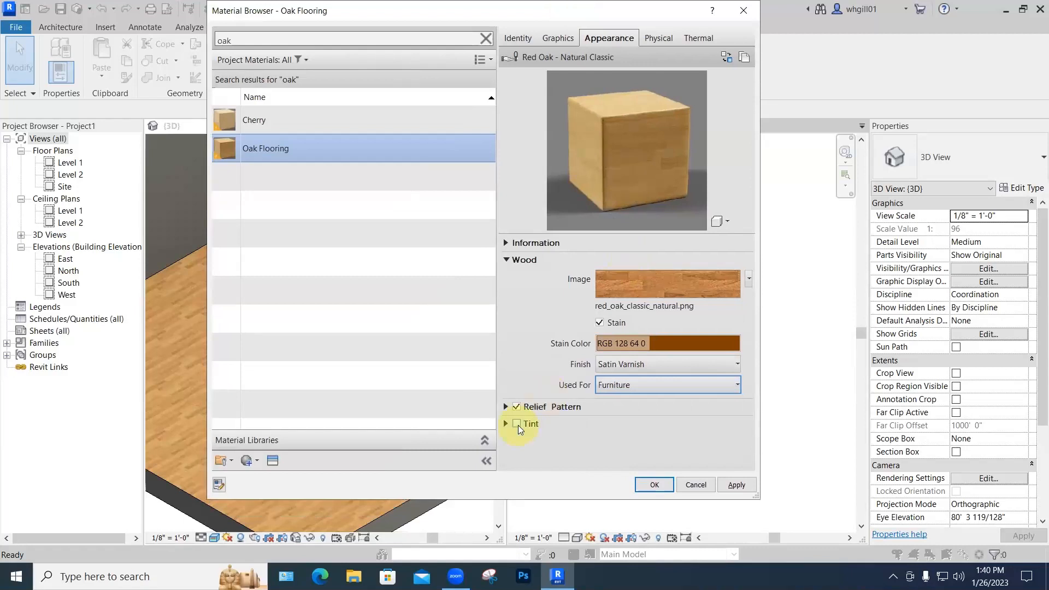
left_click(600, 322)
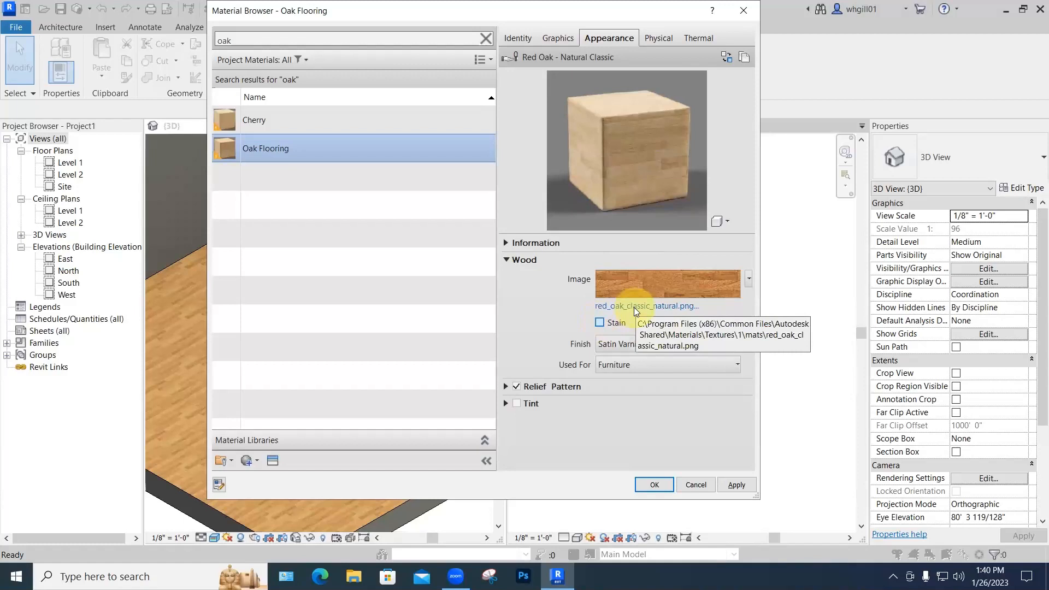
left_click(516, 403)
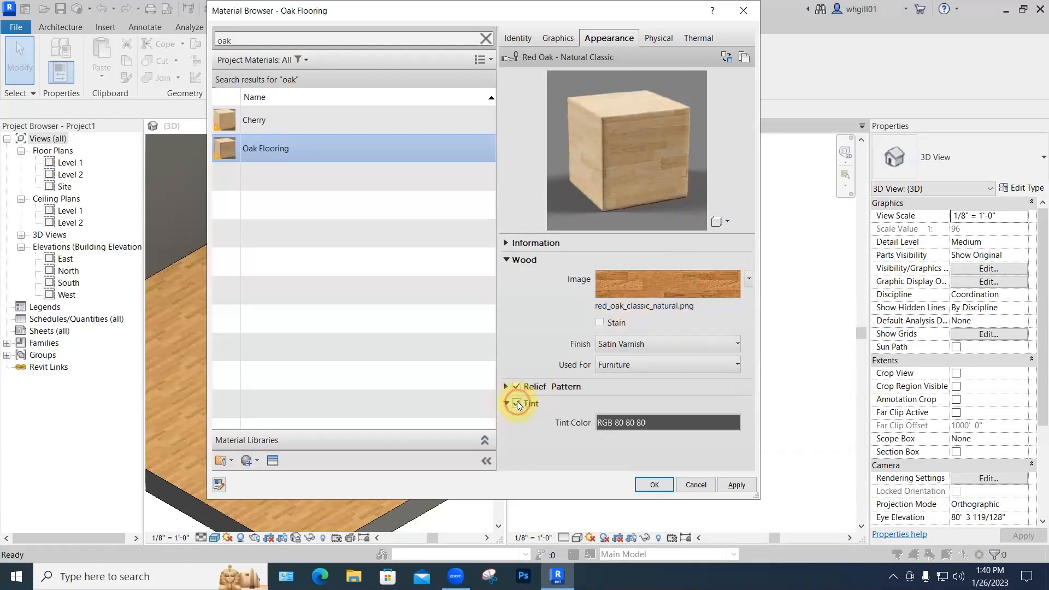
left_click(631, 422)
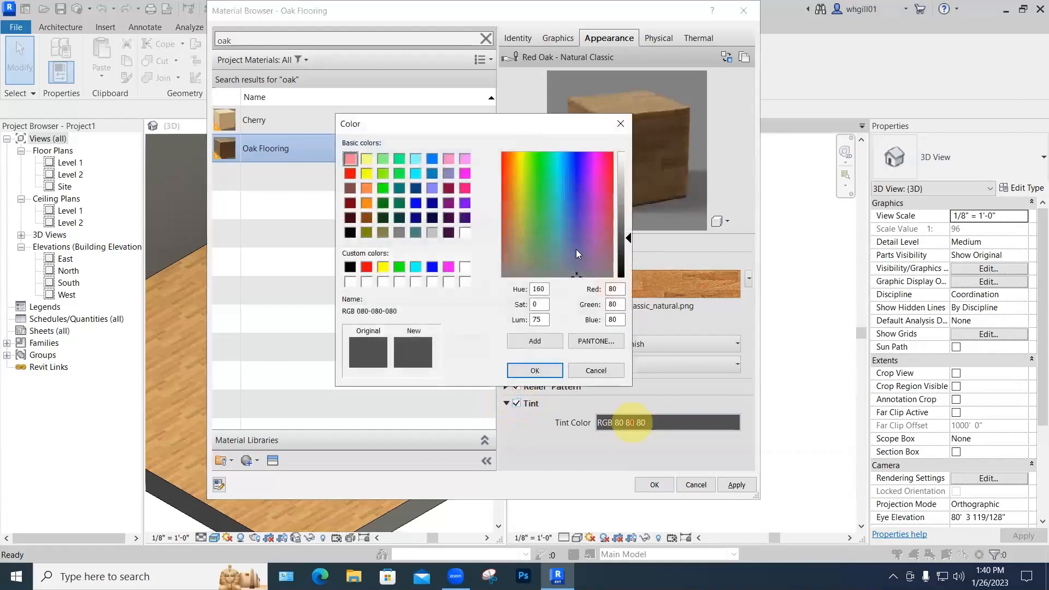
left_click_drag(620, 250, 623, 216)
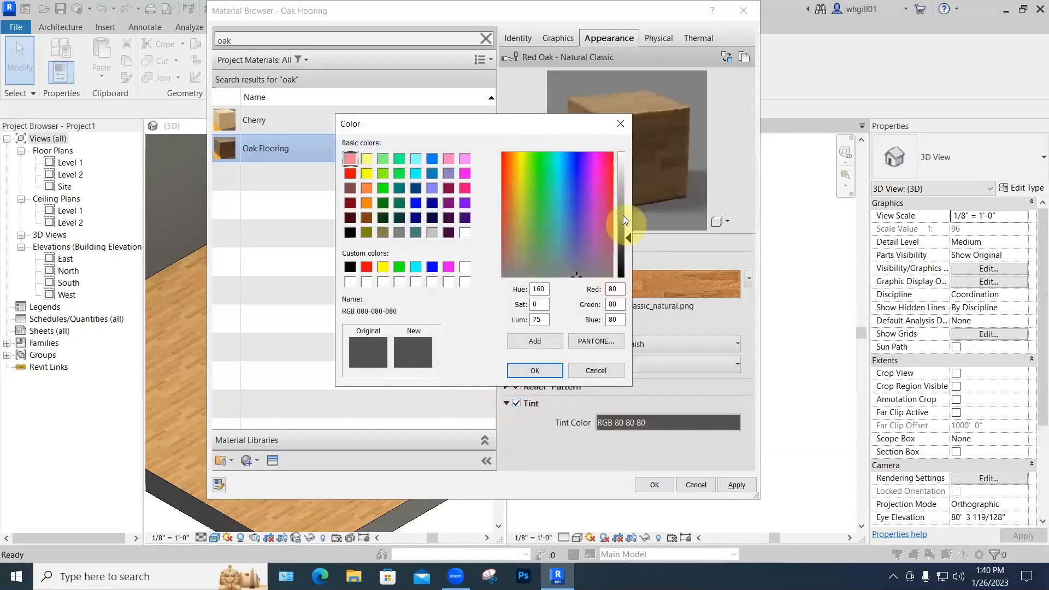
left_click(536, 371)
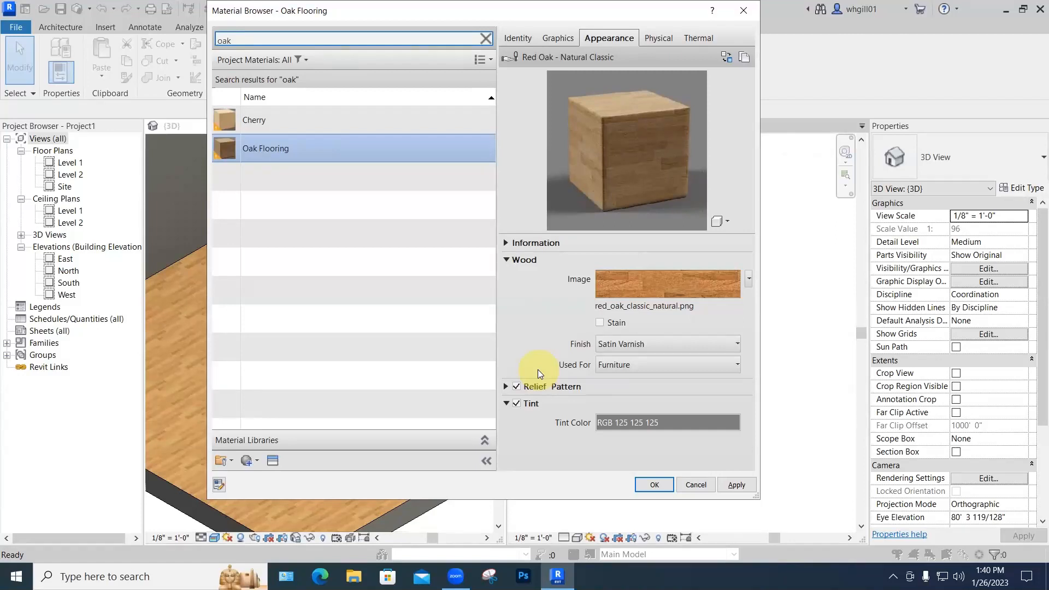
Step: Try wood-grain relief pattern amounts of 2.65 and -3.47 on the Oak Flooring material
left_click(505, 386)
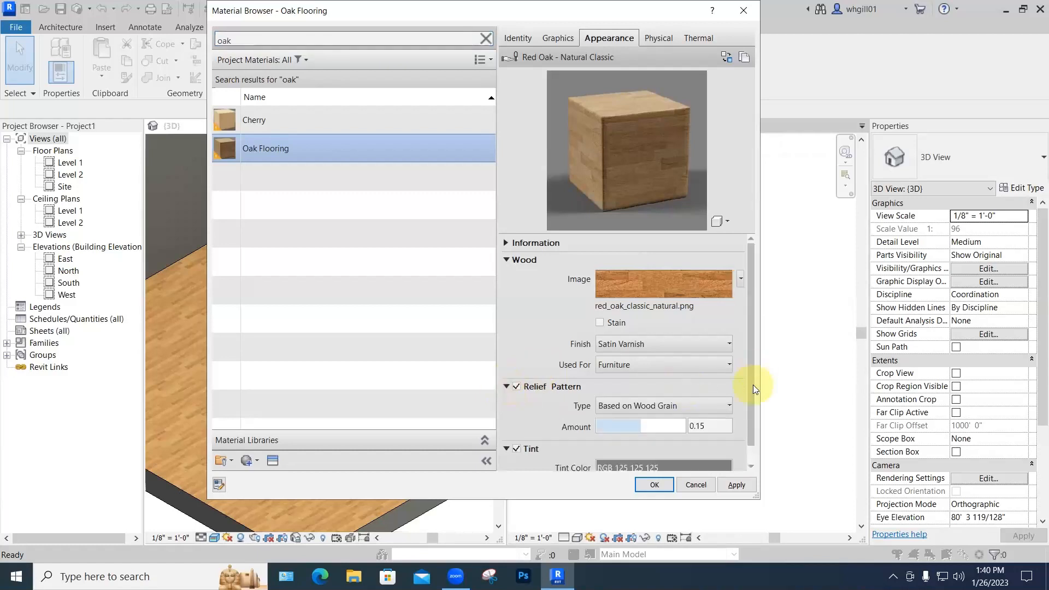
scroll(754, 385, "down", 1)
left_click(716, 392)
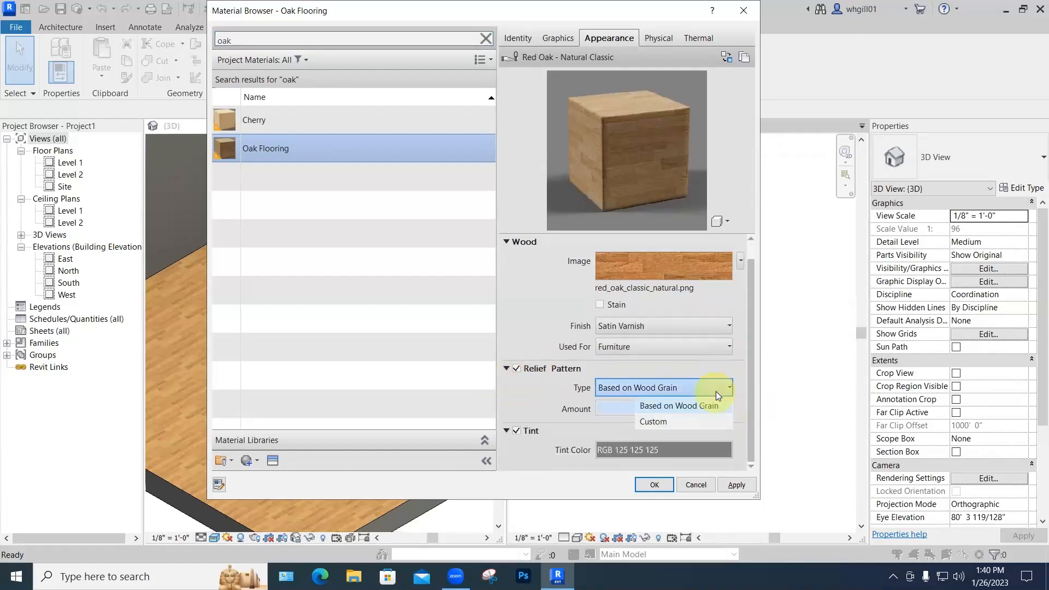
left_click(716, 391)
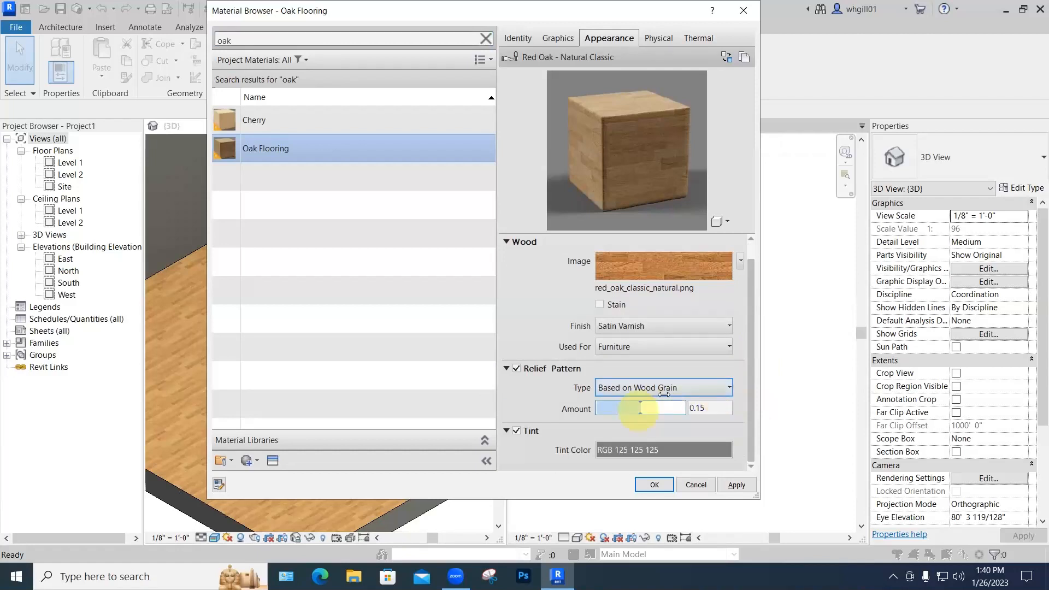
mouse_move(667, 407)
left_mouse_down()
mouse_move(632, 408)
mouse_move(650, 408)
left_mouse_up()
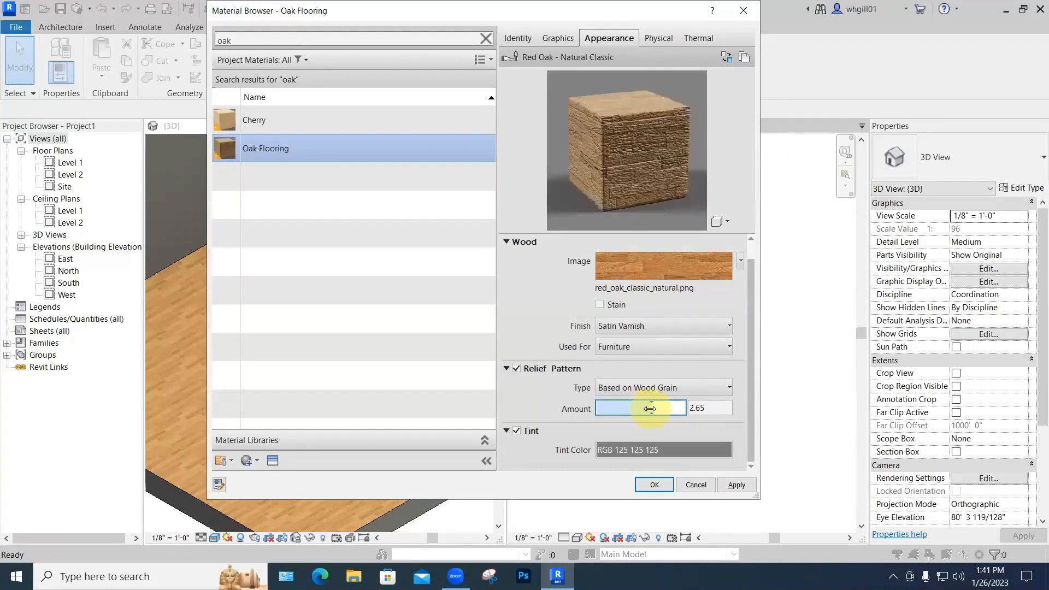
left_click_drag(650, 408, 623, 410)
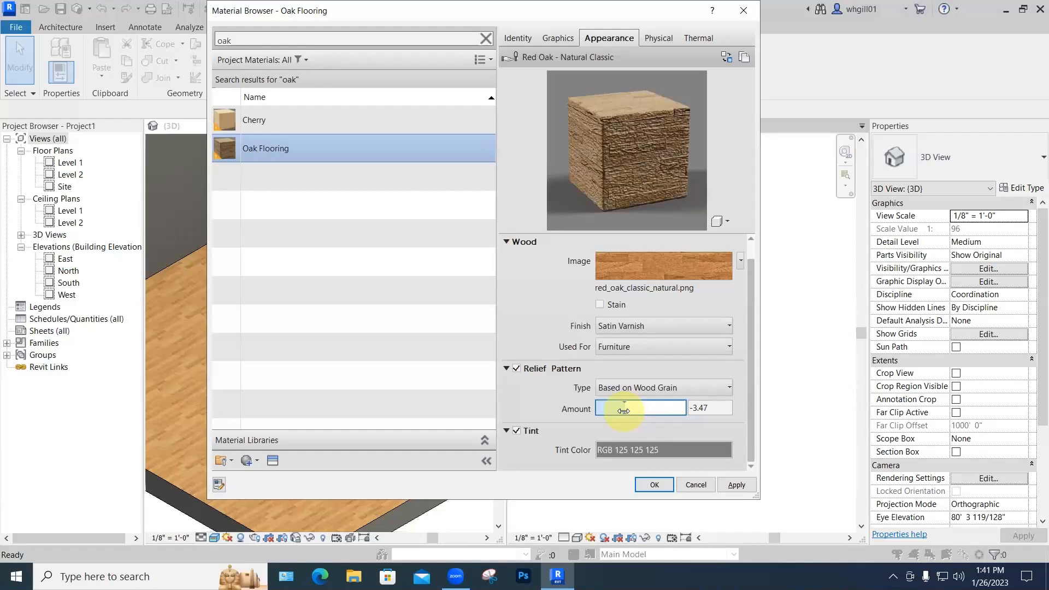
left_click(737, 485)
Step: Set the Oak Flooring appearance's use to Flooring
left_click(721, 326)
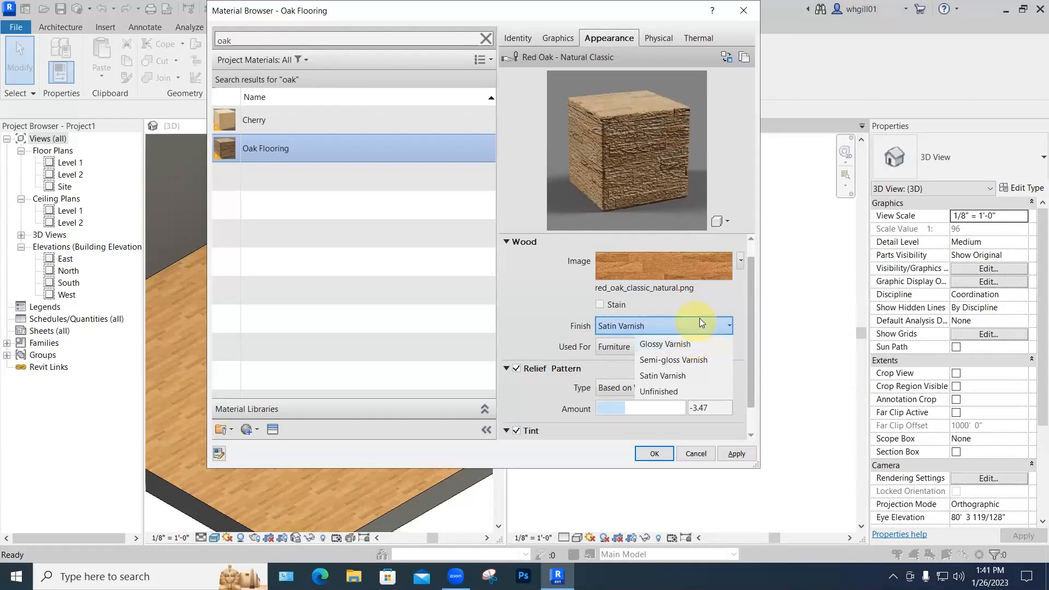
left_click(715, 305)
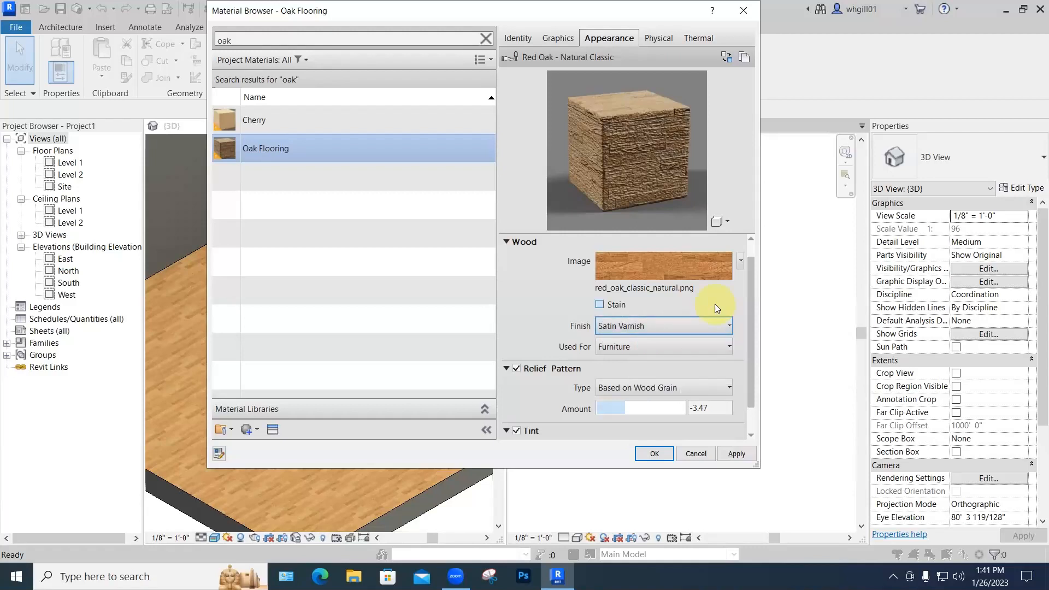
left_click(710, 346)
left_click(668, 365)
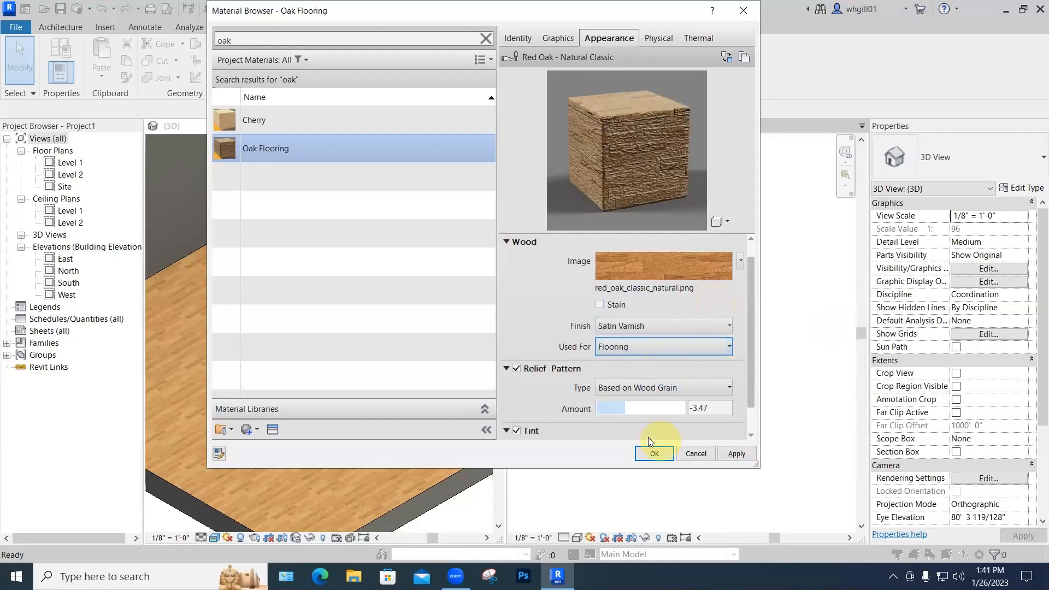
Step: Set the Oak Flooring relief pattern amount to 0
left_click(713, 408)
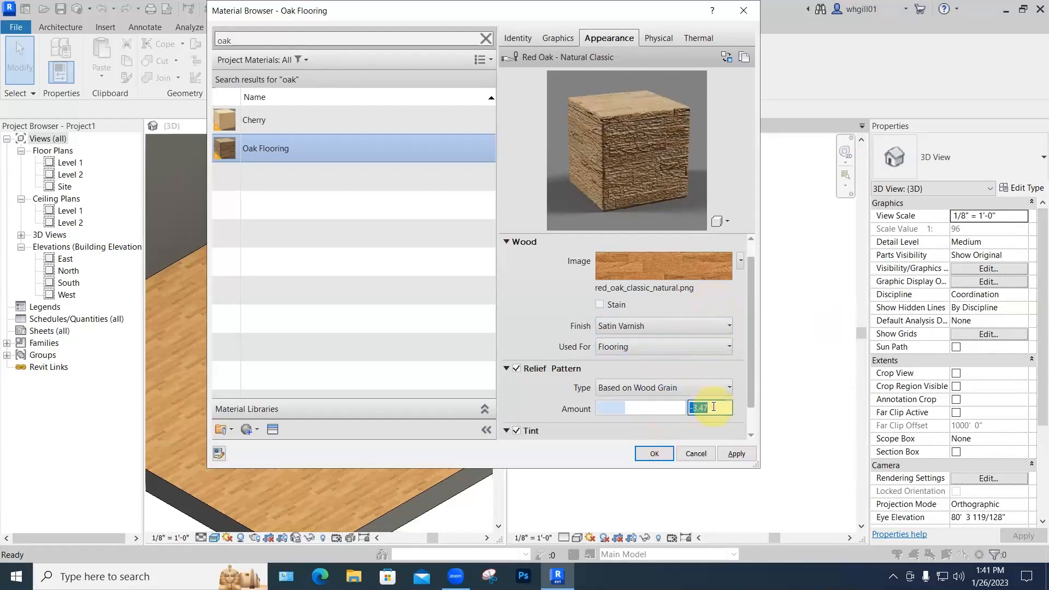
type("0")
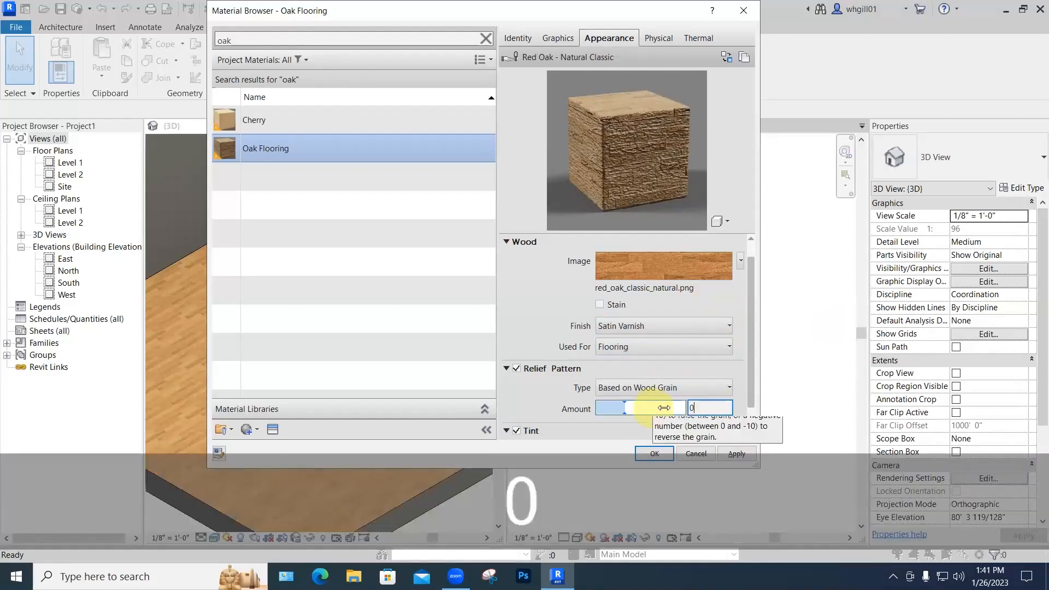
key("Return")
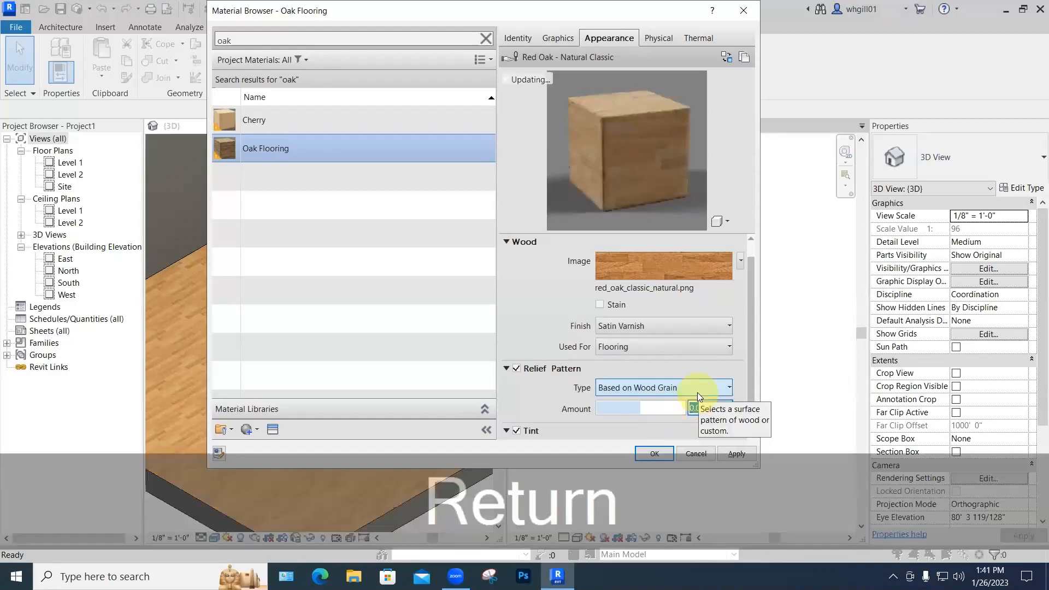
left_click_drag(660, 404, 640, 406)
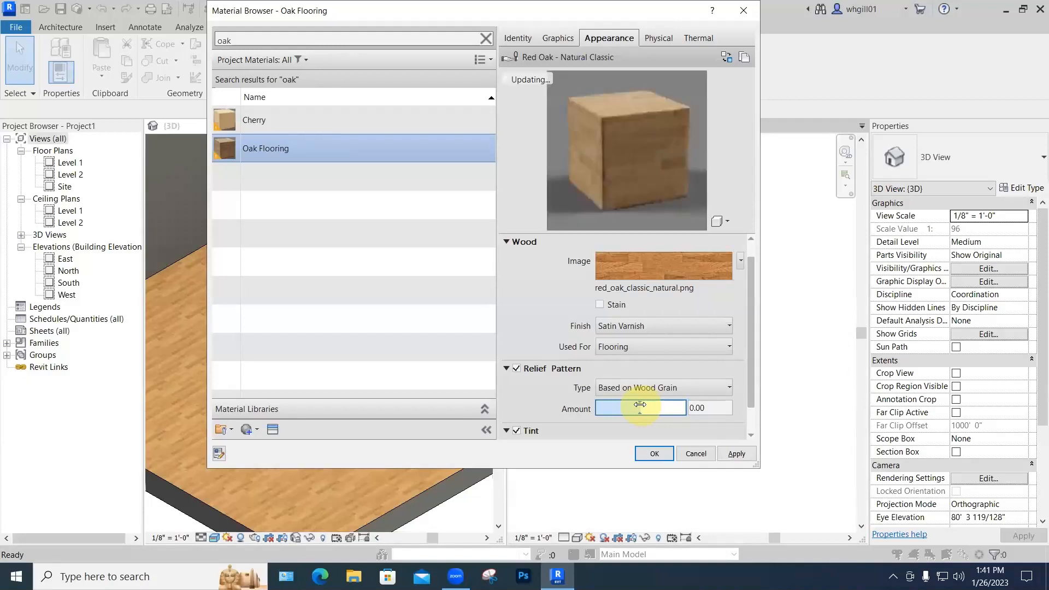
Step: Set the Oak Flooring relief pattern amount to 0.15, apply the material changes and close the Material Browser
left_click(699, 407)
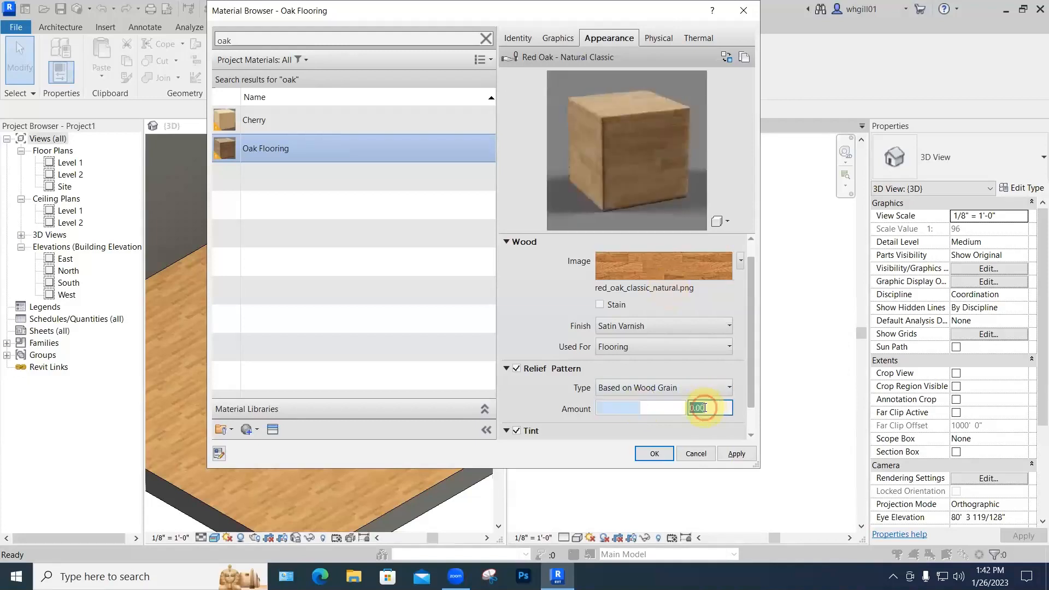
left_click_drag(699, 407, 704, 407)
key("BackSpace")
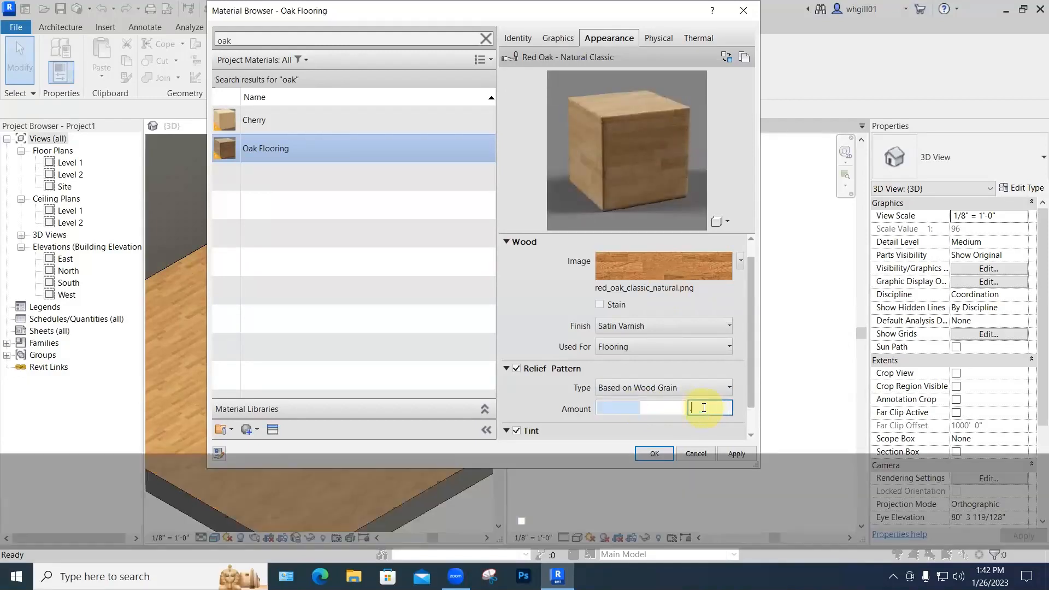
type(".15")
key("Return")
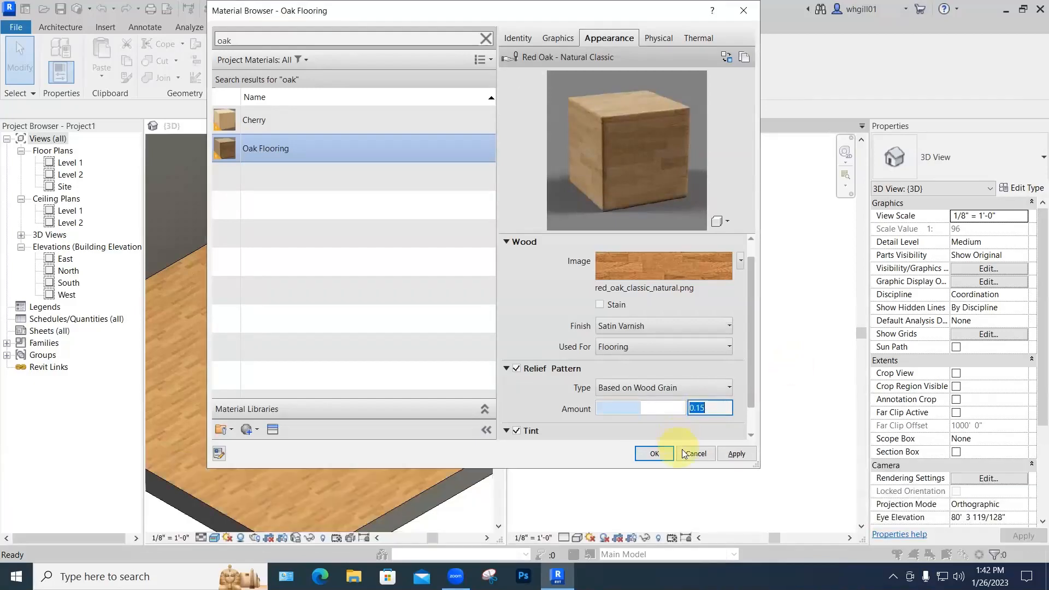
left_click(735, 454)
left_click(654, 454)
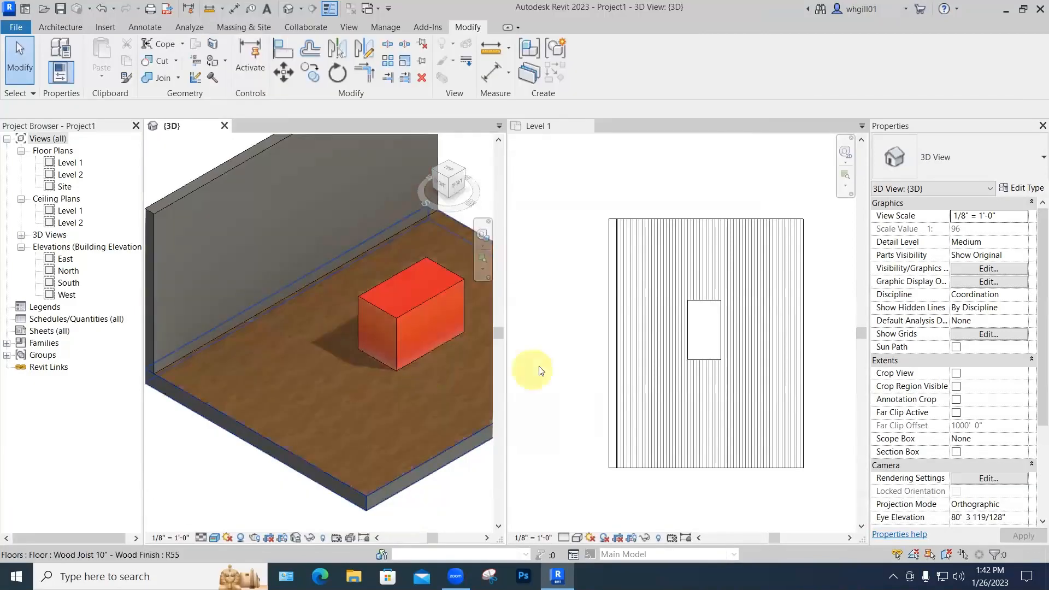
Step: Activate the Level 1 floor plan and select the wood floor
left_click(533, 366)
scroll(529, 363, "down", 1)
left_click(459, 374)
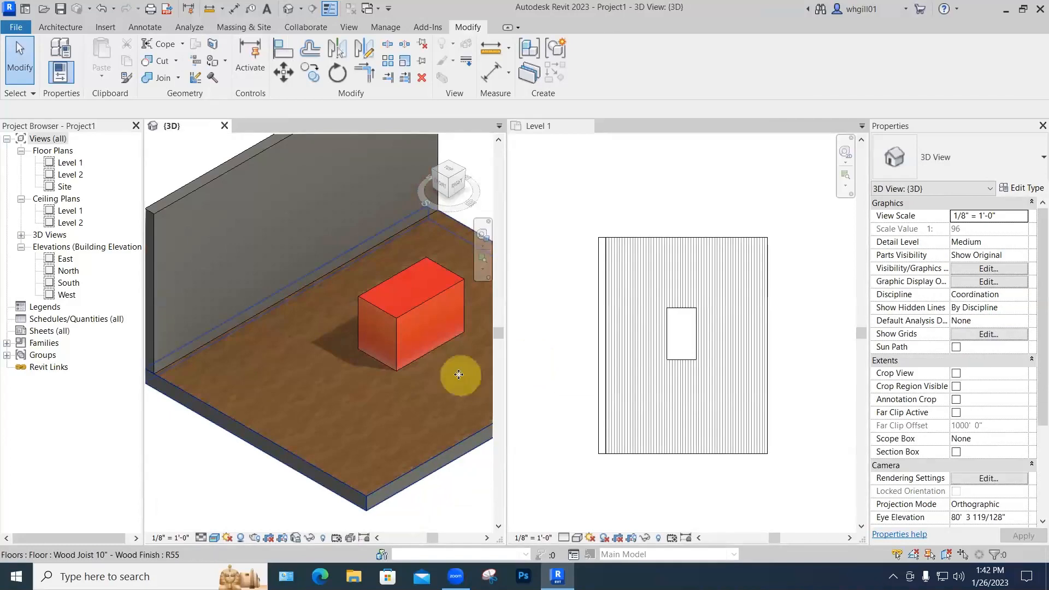
left_click(566, 350)
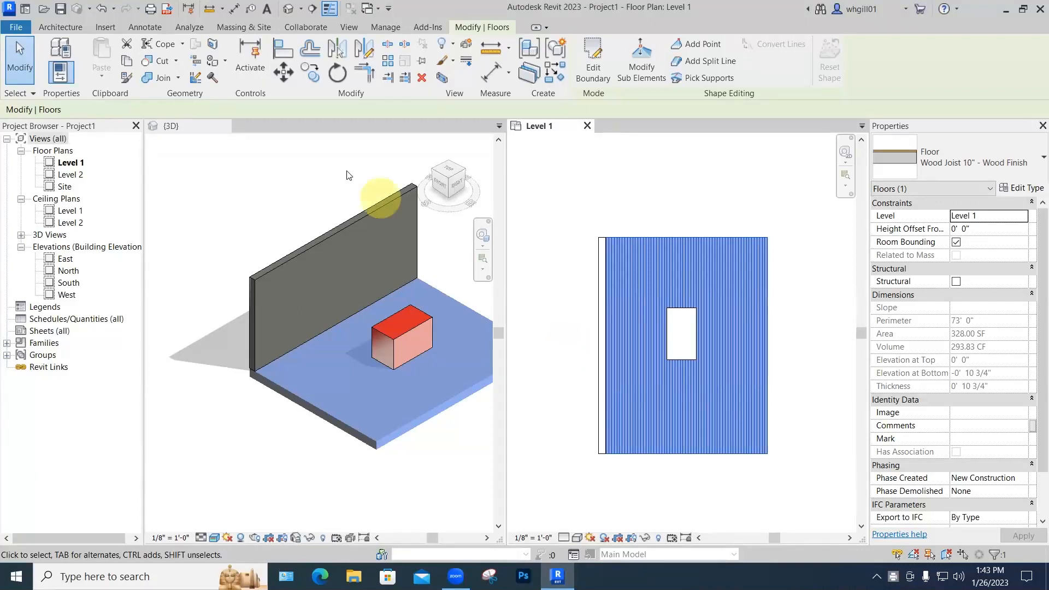
Step: Open the Material Browser, saving the project to the Desktop as "materials demo" on the way
key("m")
key("m")
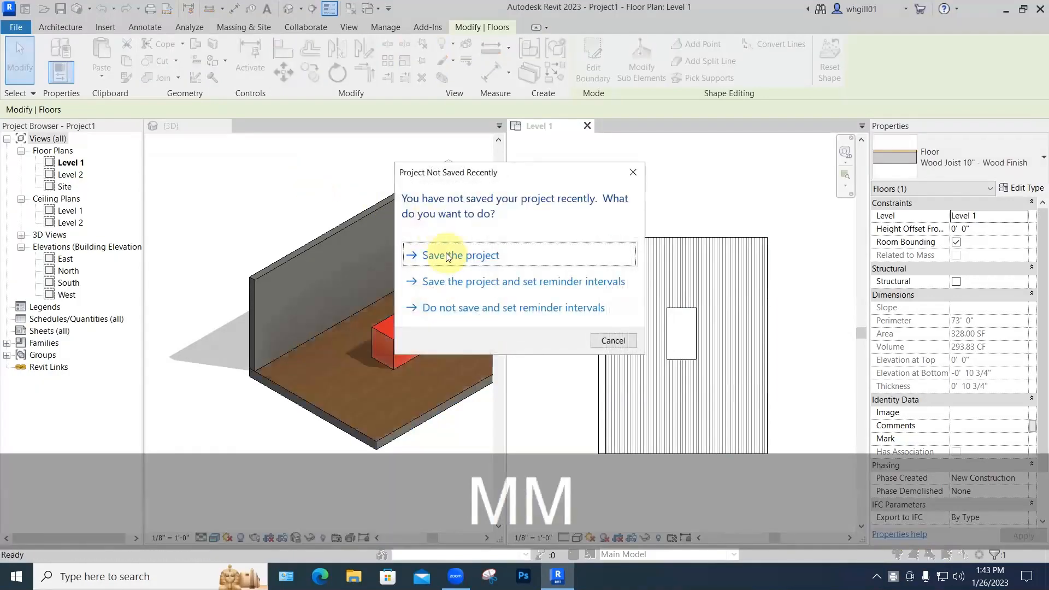
left_click(445, 254)
left_click(365, 346)
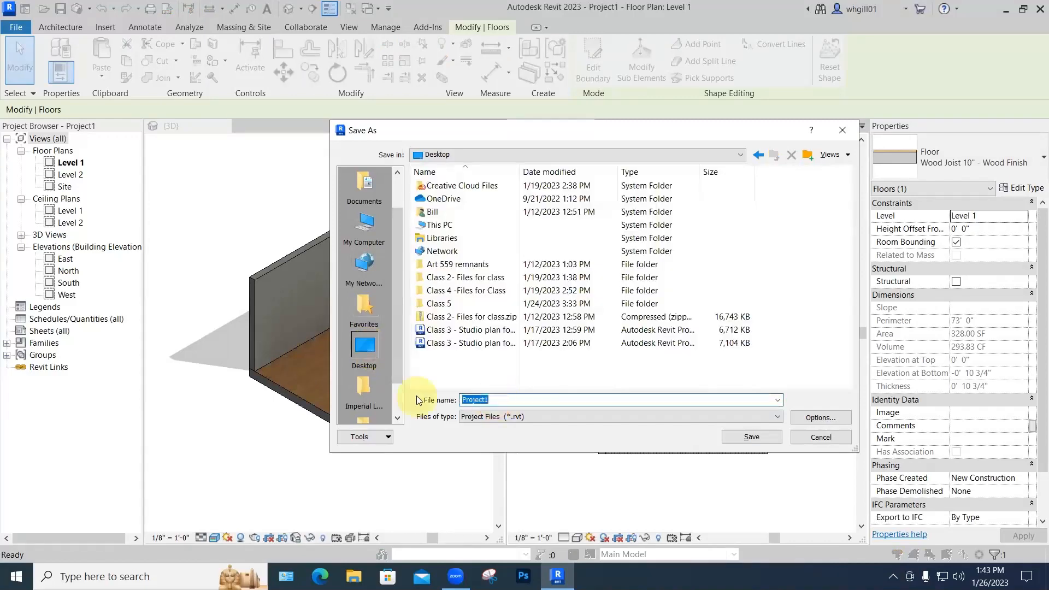
type("materials dem")
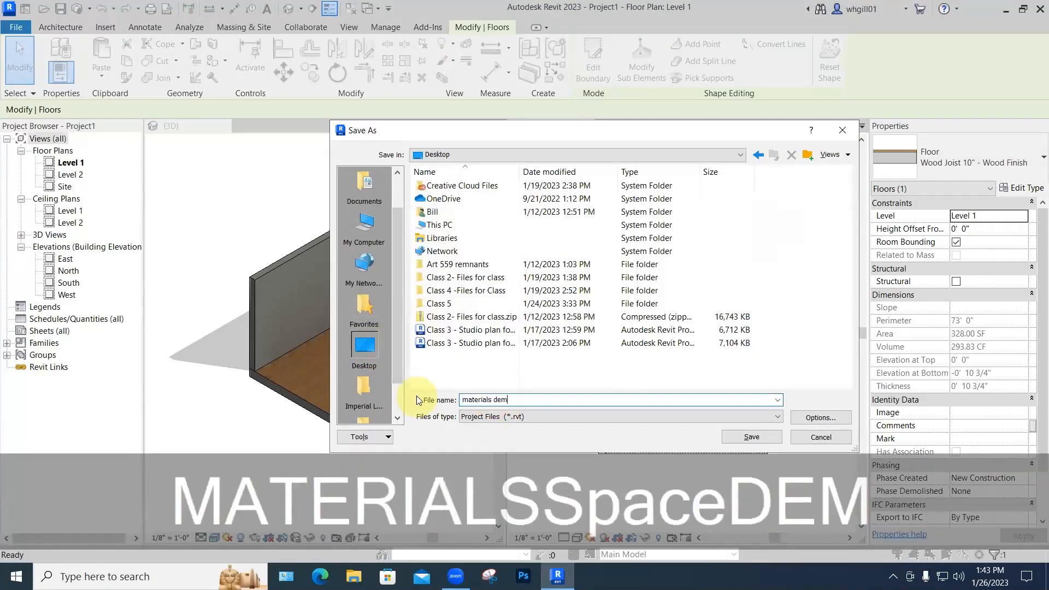
type("o")
key("Return")
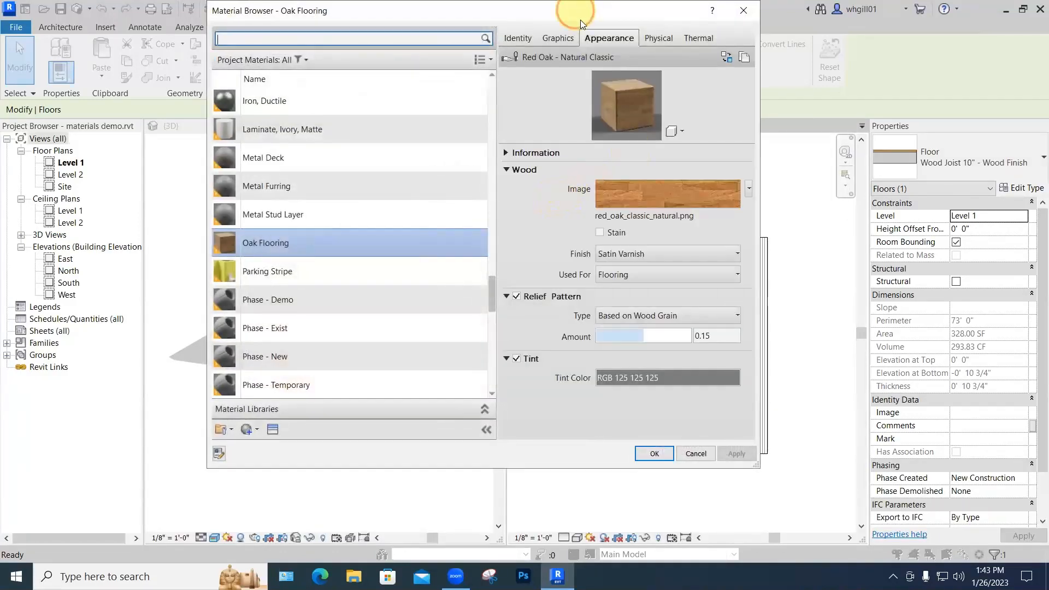
Step: Enlarge the Material Browser, look through the project materials, and display the AEC Materials library below them
left_click_drag(590, 9, 583, 35)
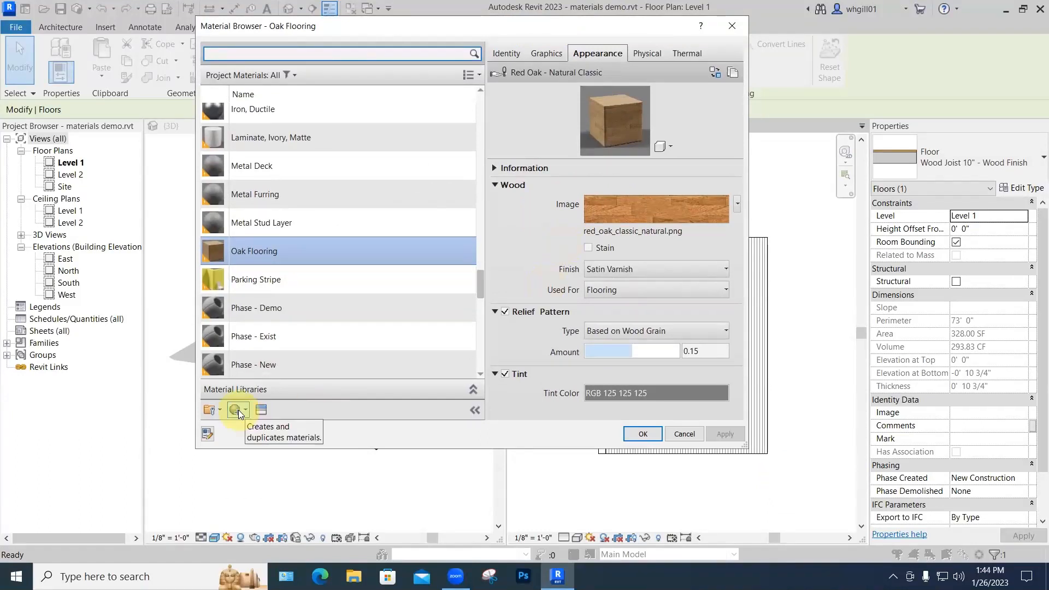
scroll(323, 263, "down", 6)
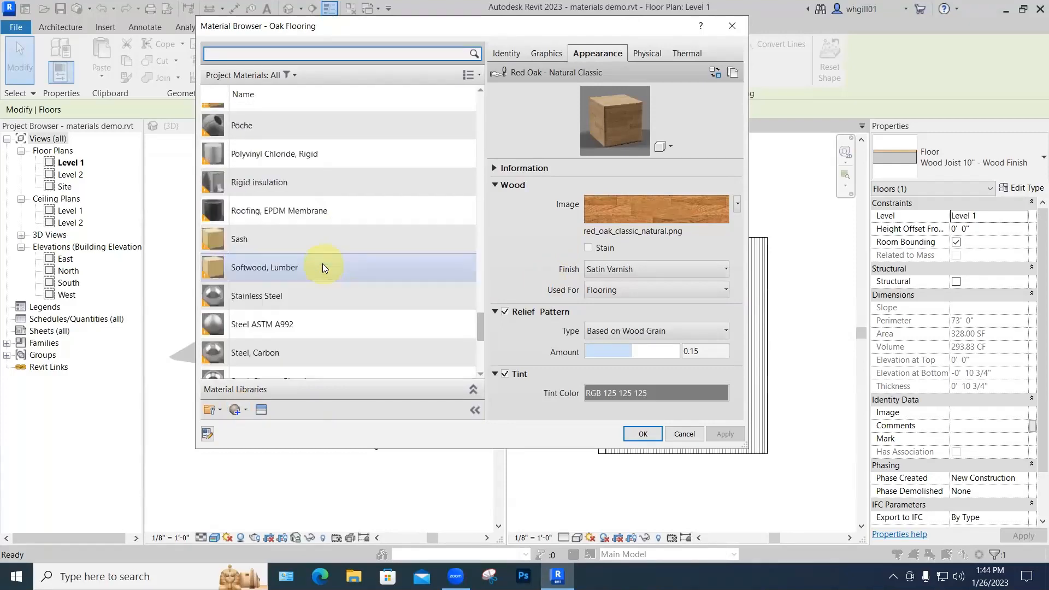
scroll(322, 264, "down", 2)
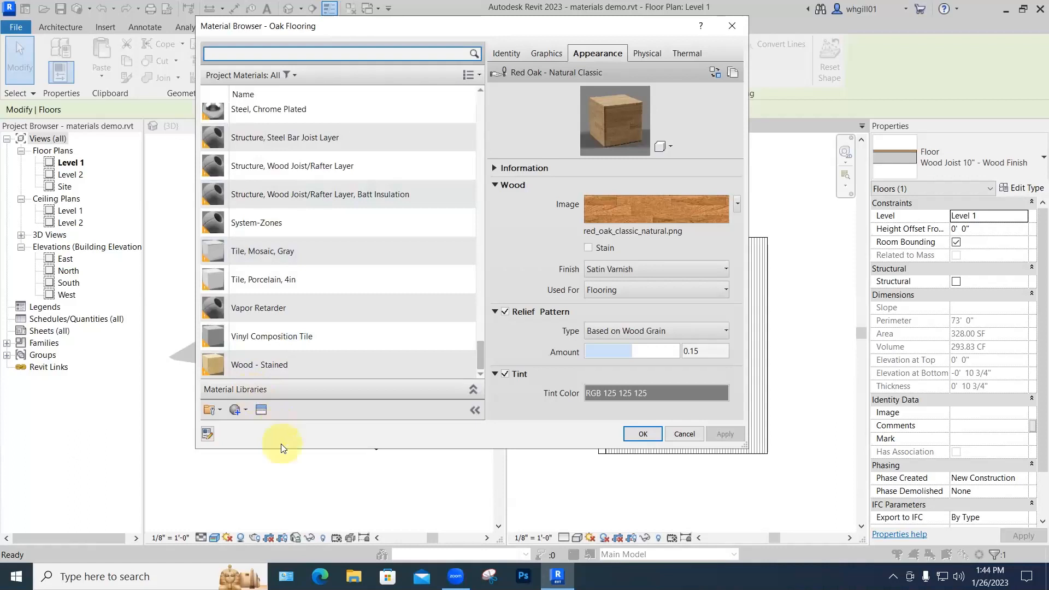
left_click_drag(281, 449, 282, 459)
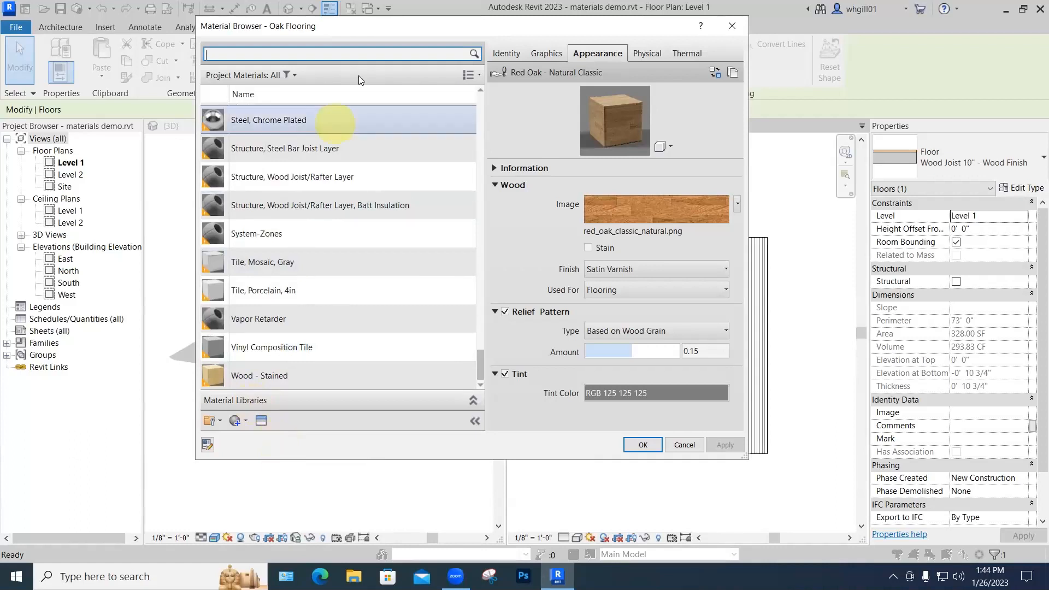
scroll(328, 129, "up", 1)
left_click_drag(389, 15, 390, 0)
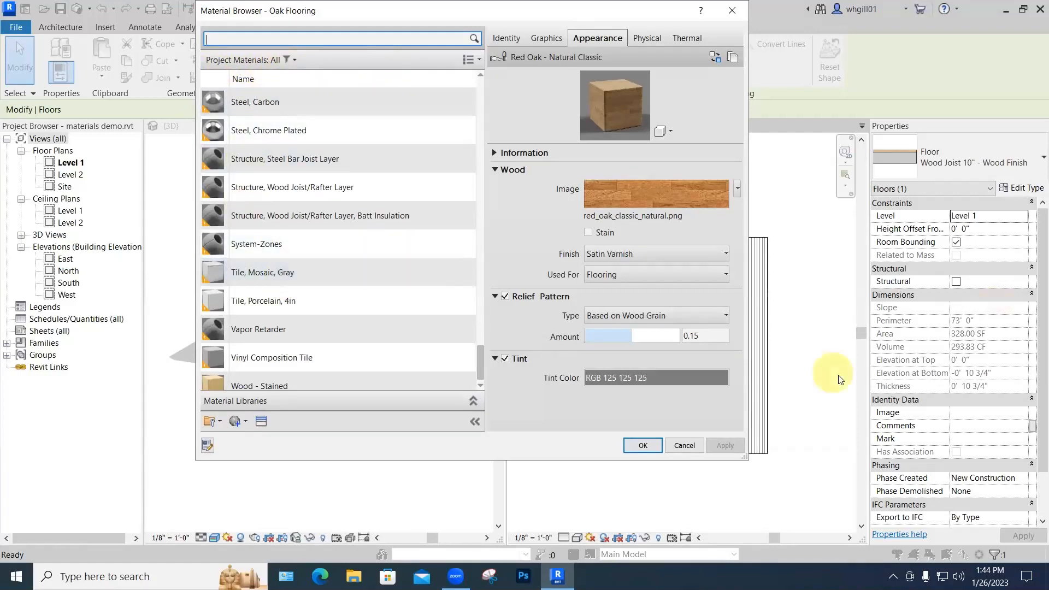
scroll(455, 387, "down", 1)
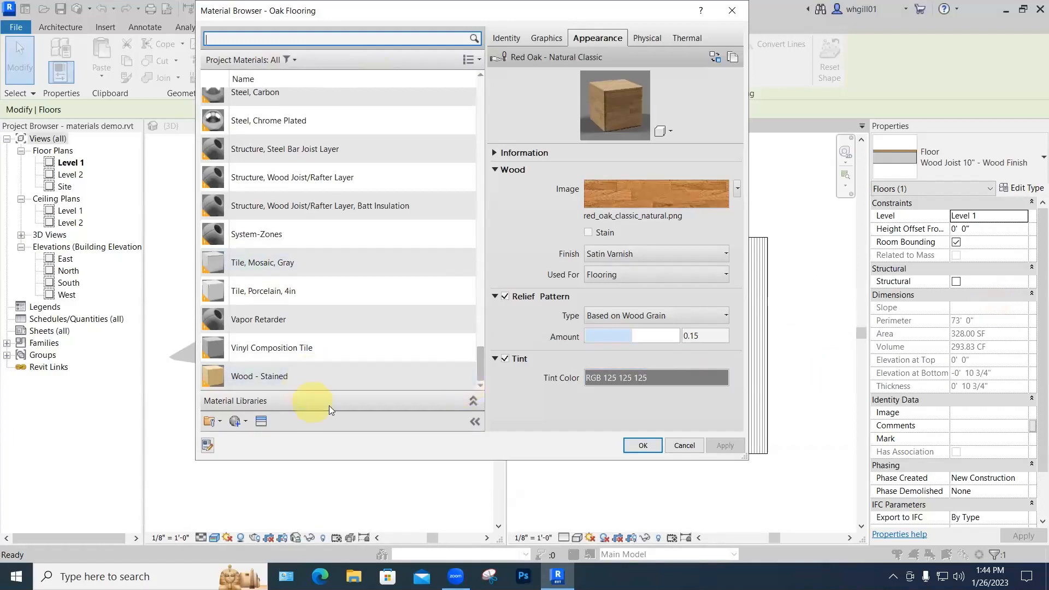
left_click(472, 405)
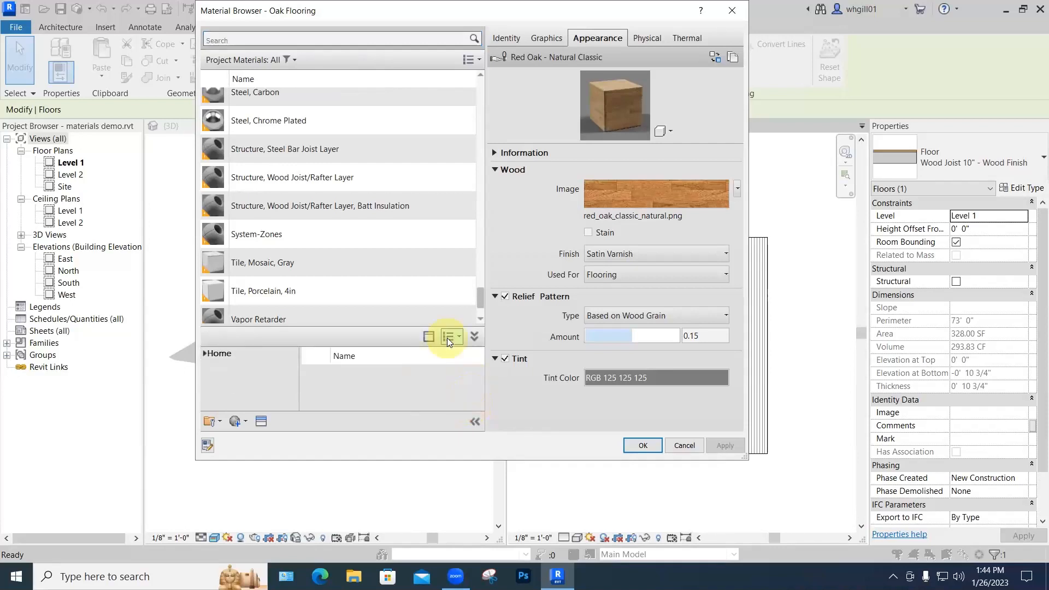
left_click(447, 338)
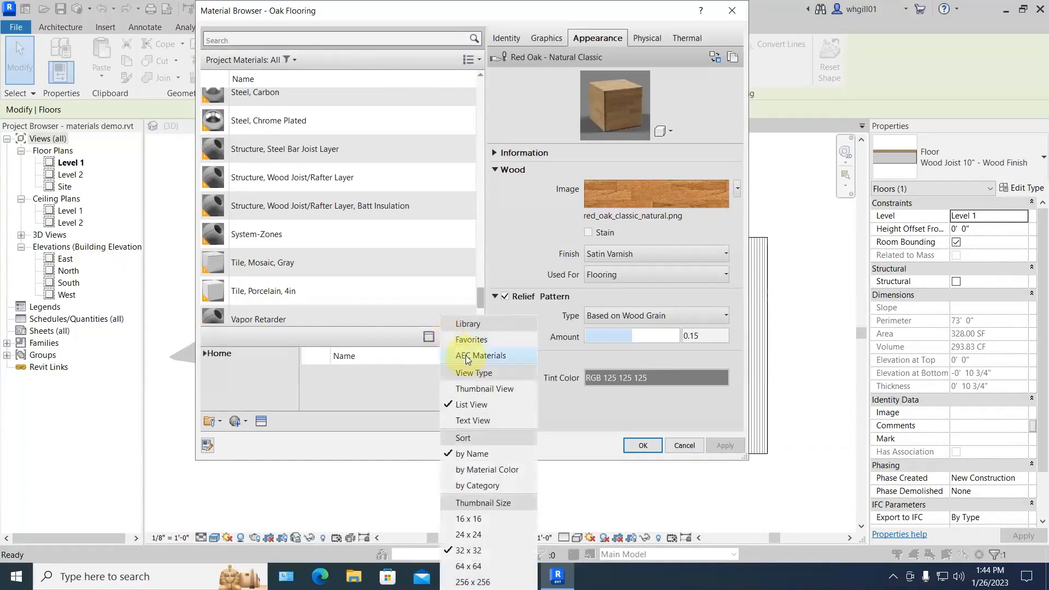
left_click(465, 355)
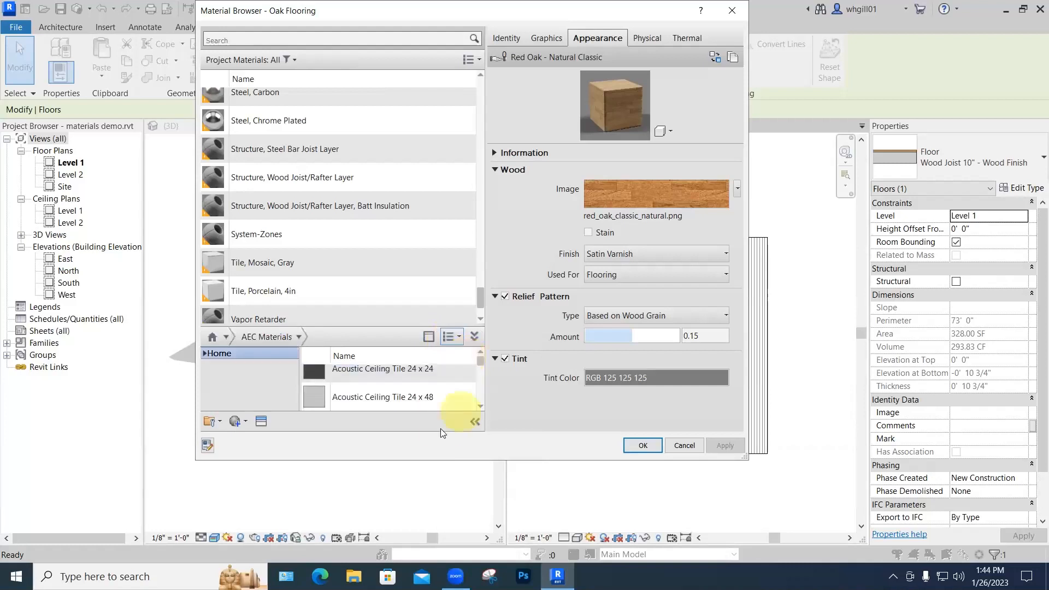
Step: Enlarge the library list and select the Paint material in the AEC Materials library
mouse_move(468, 402)
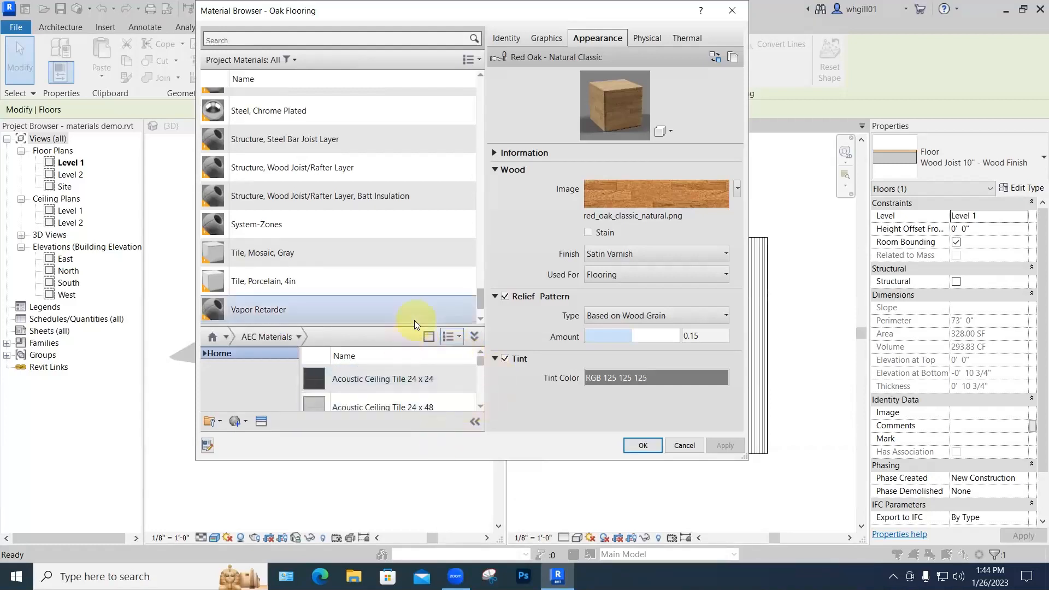
left_click_drag(411, 326, 415, 235)
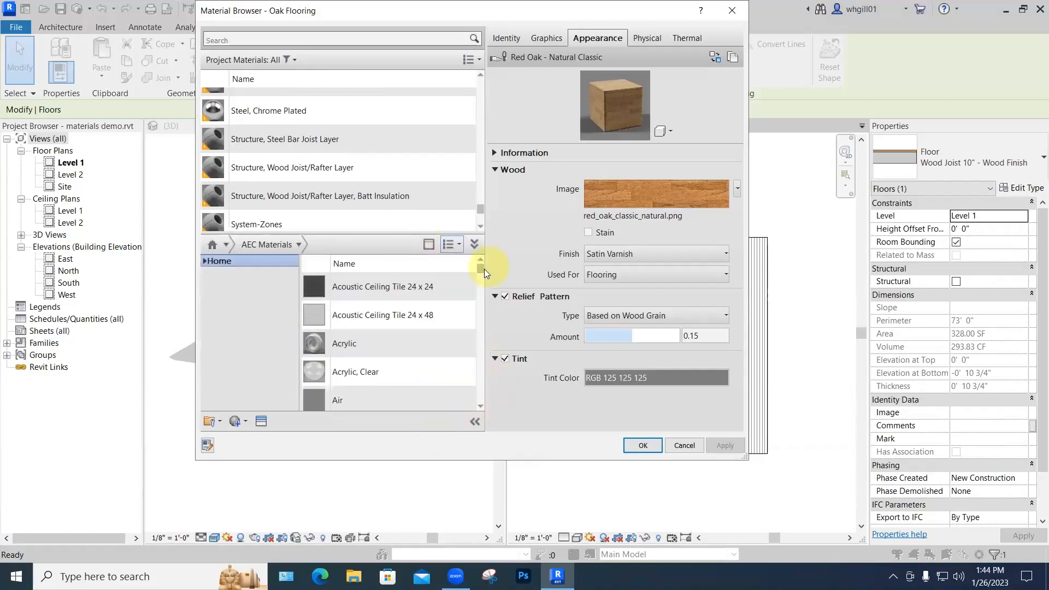
left_click_drag(480, 269, 484, 331)
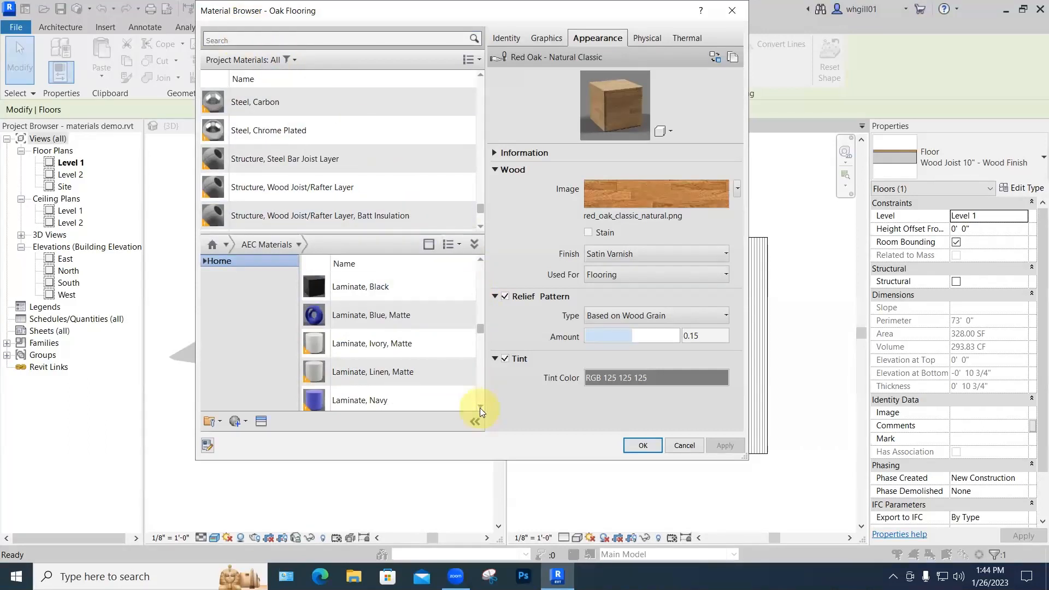
left_click_drag(480, 408, 480, 408)
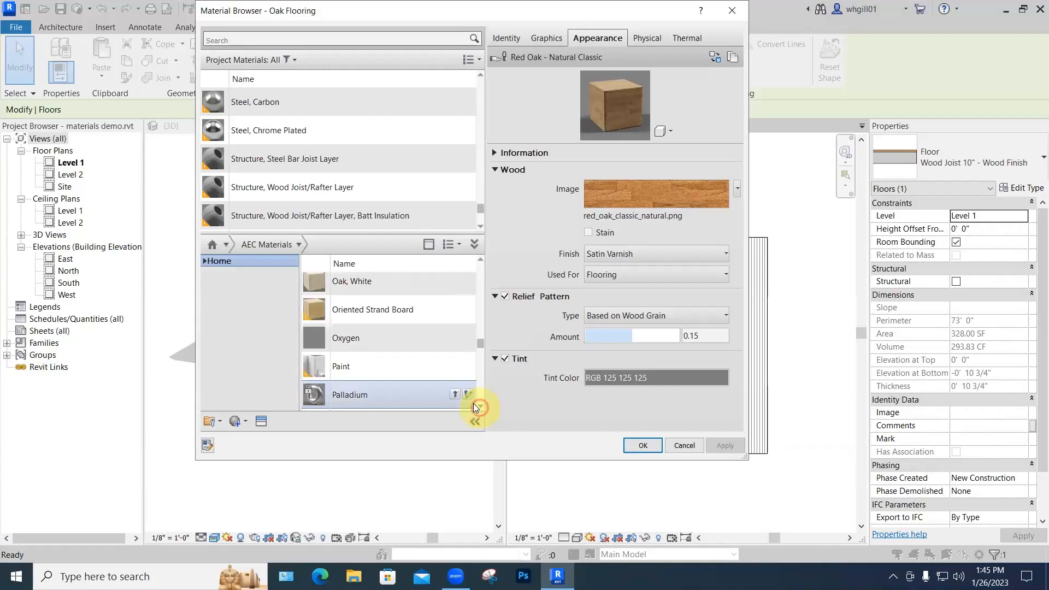
left_click(344, 365)
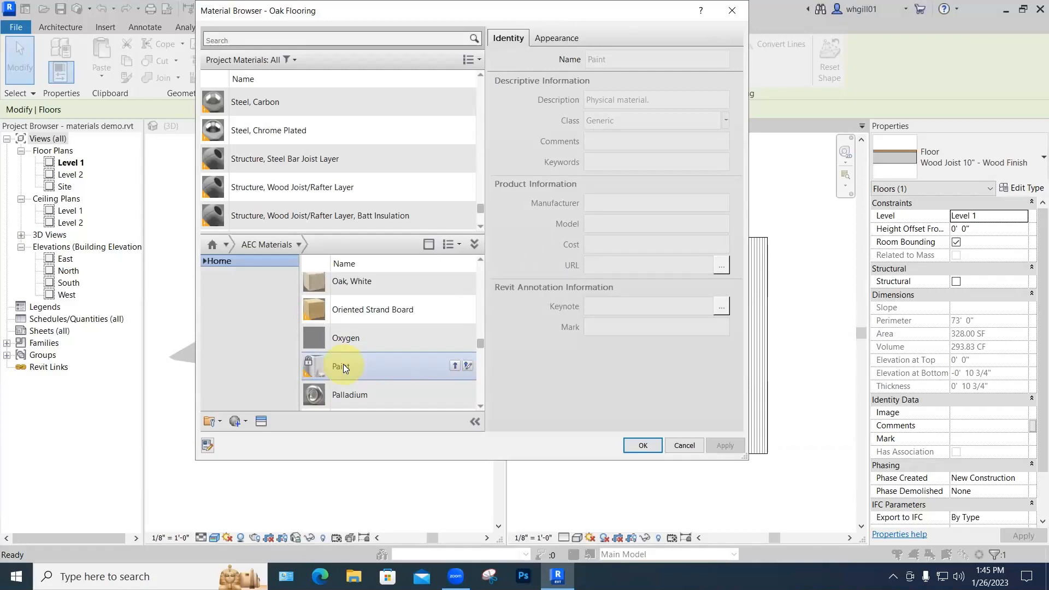
left_click(454, 365)
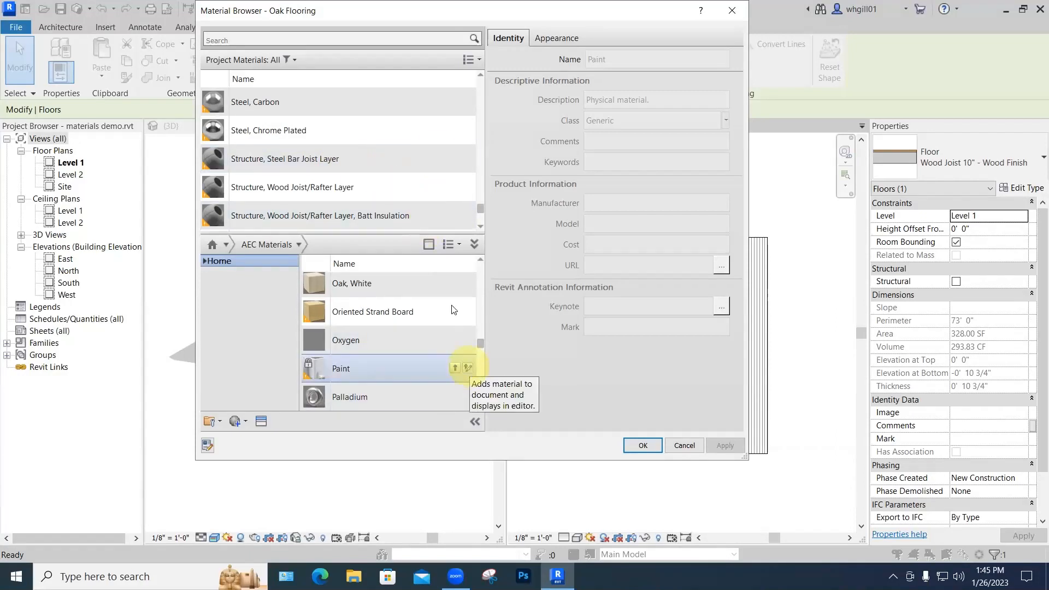
left_click(468, 367)
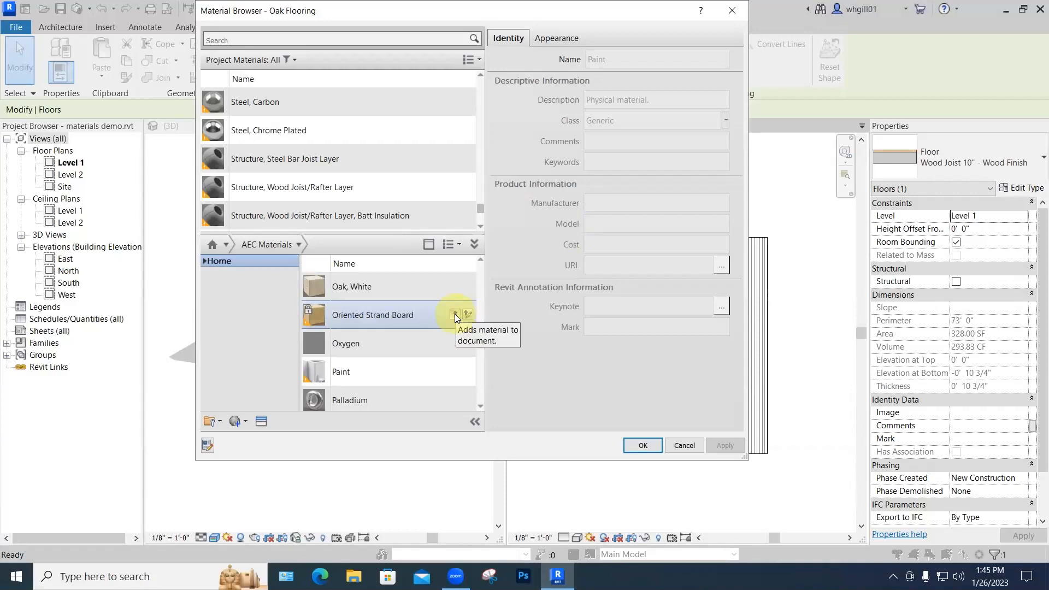
Step: Add Oriented Strand Board from the AEC Materials library to the project, and try adding it again while keeping both appearances
left_click(455, 314)
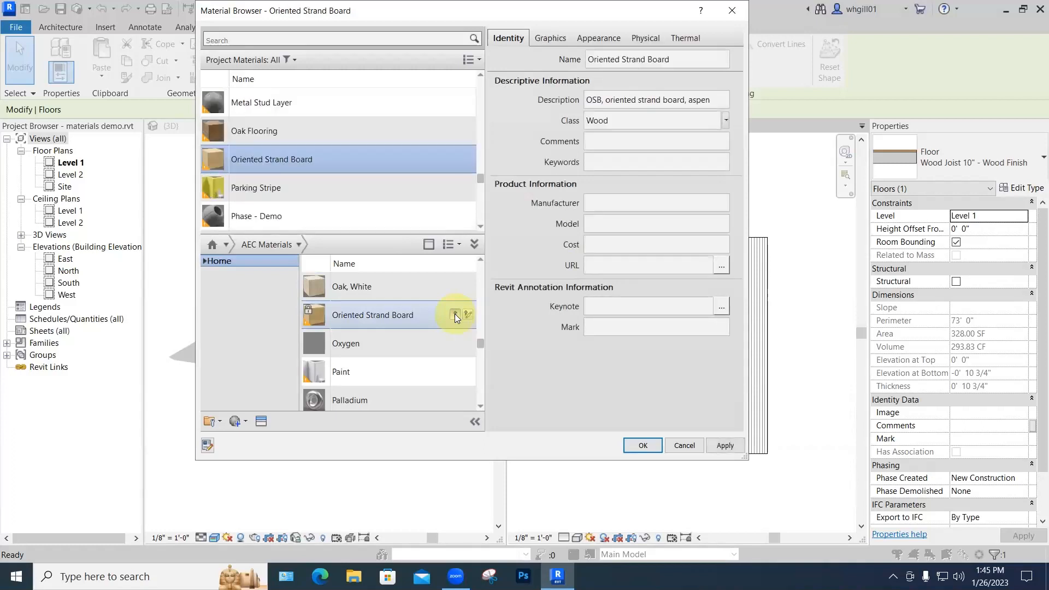
left_click(455, 313)
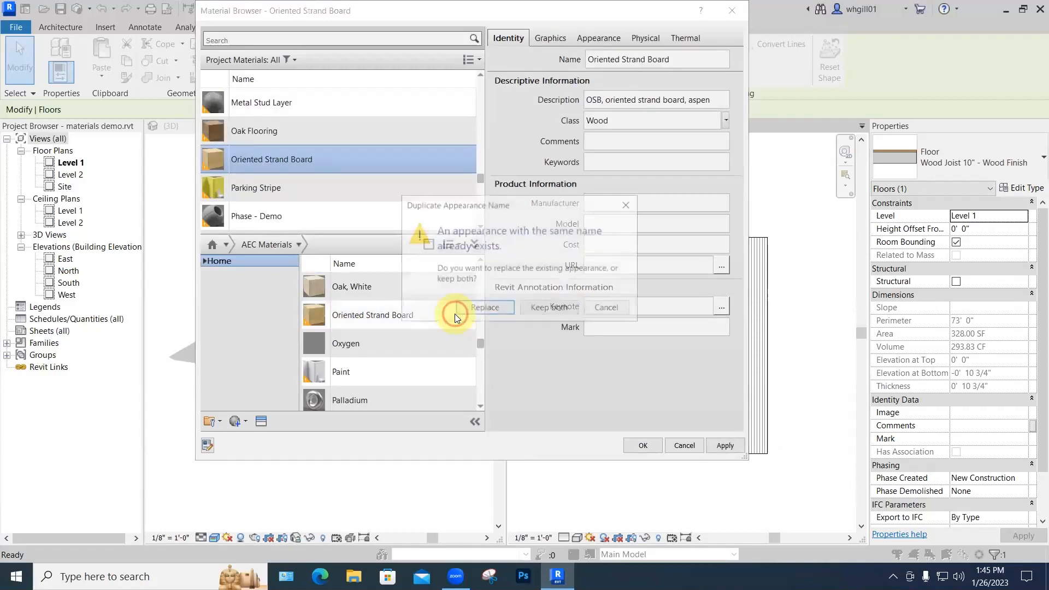
left_click(535, 309)
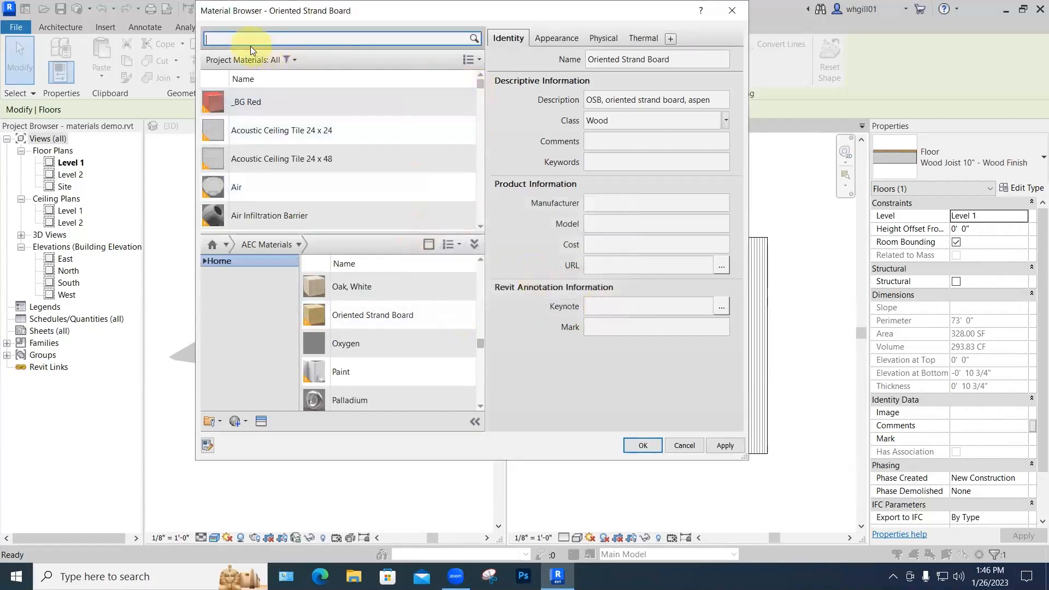
Step: Add the Paint material from the AEC Materials library to the project and display its appearance settings
left_click(358, 373)
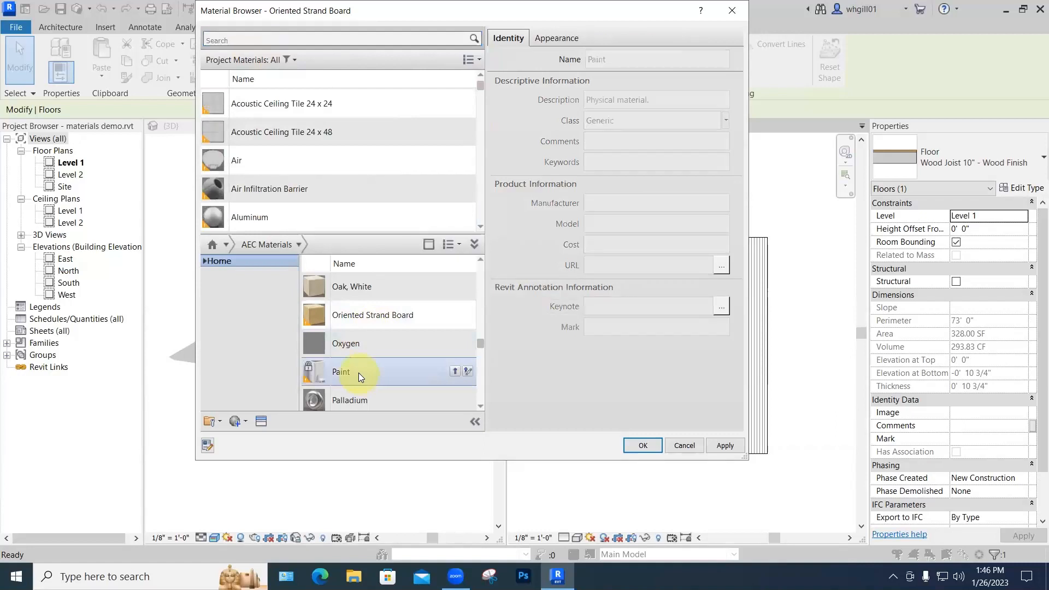
left_click(455, 371)
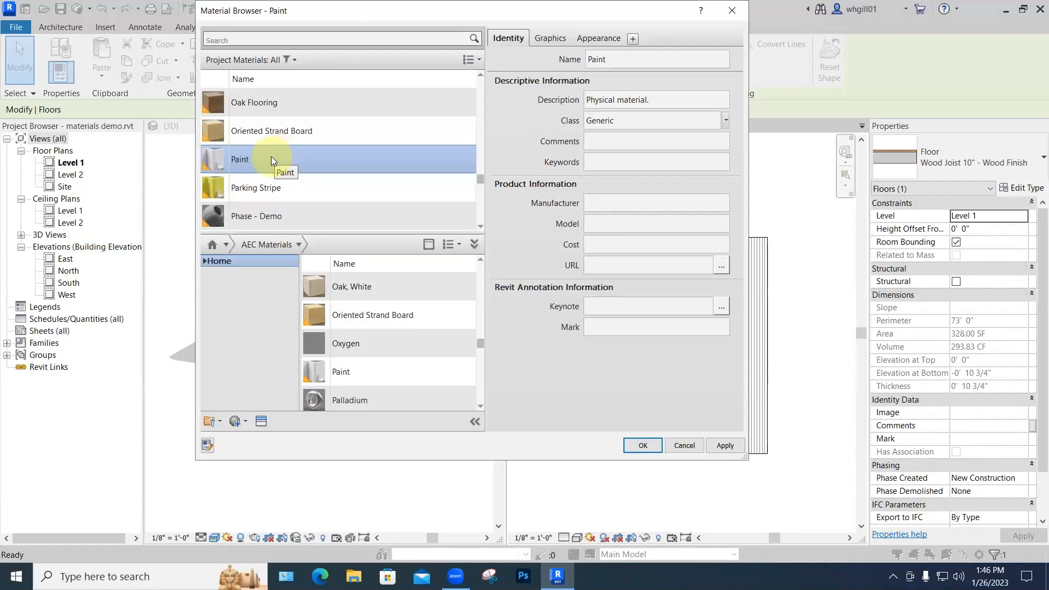
left_click(592, 37)
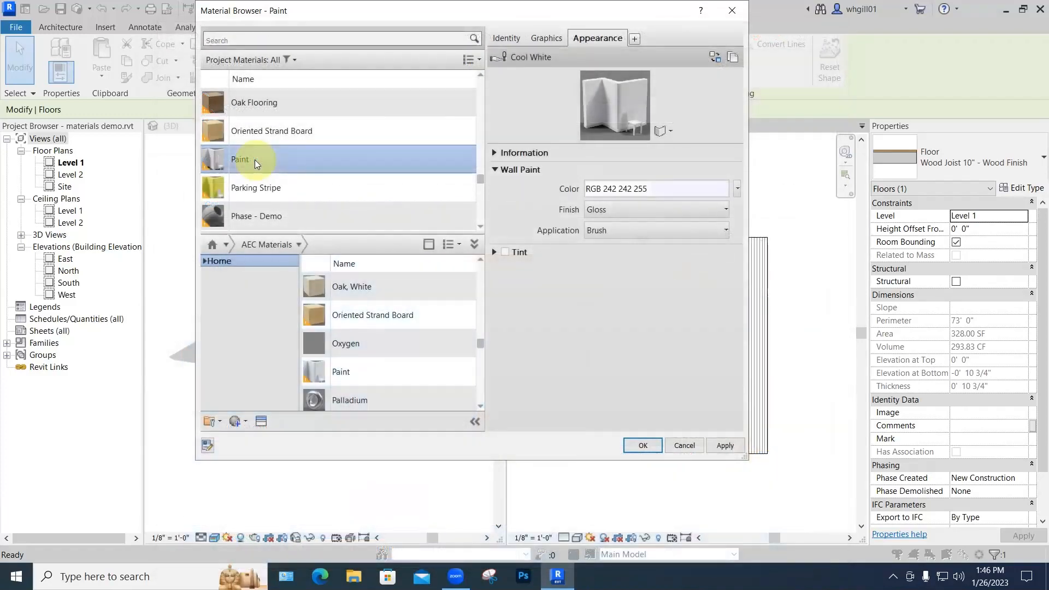
Step: Rename the project's Paint material as "Paint SW 9684 Azure Tide Matte"
right_click(254, 159)
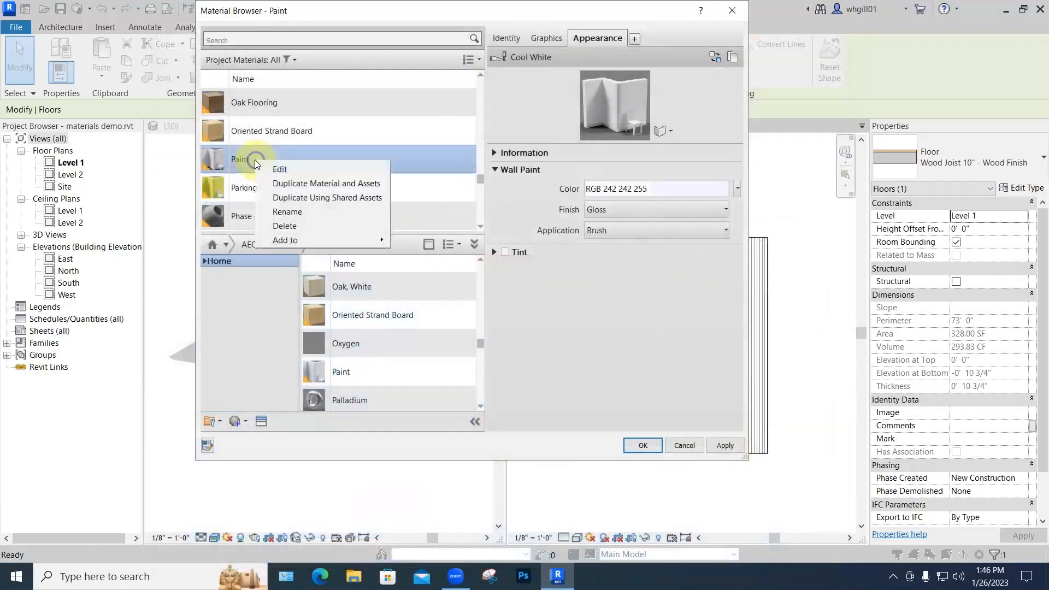
left_click(283, 211)
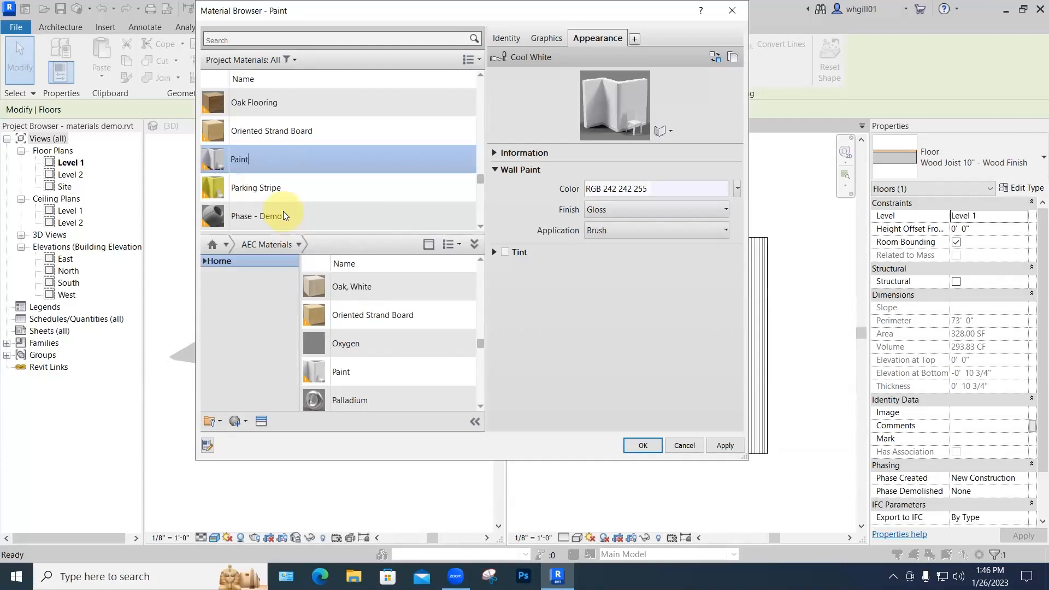
type("SW")
type("968")
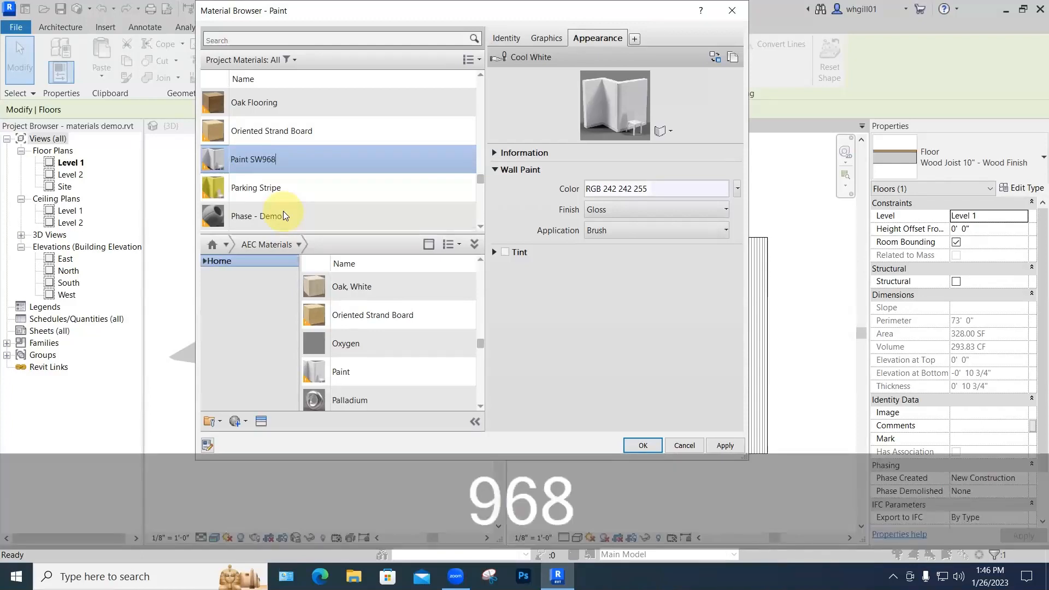
type("4")
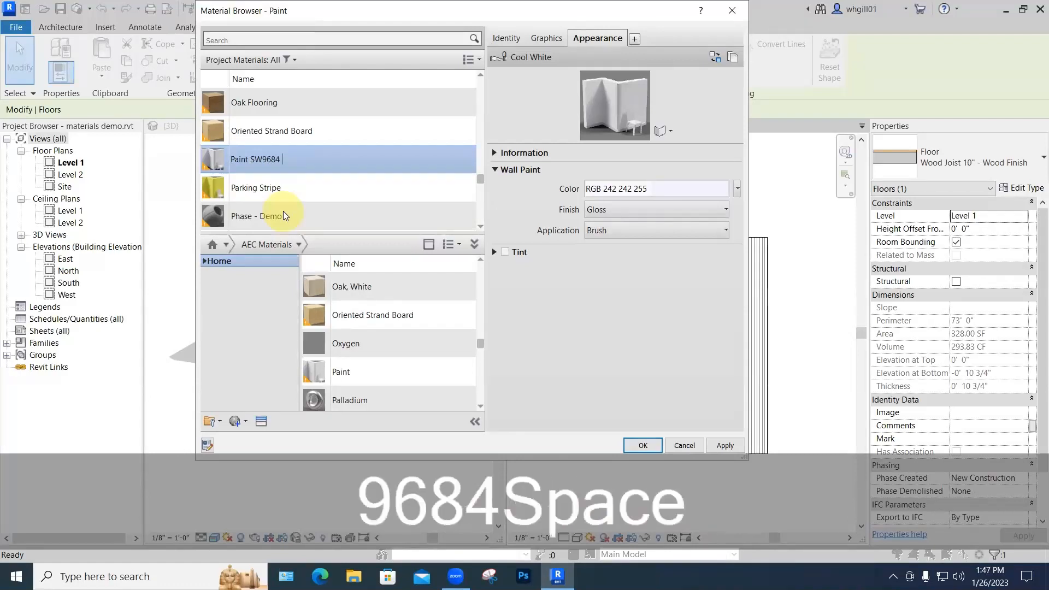
left_click(263, 159)
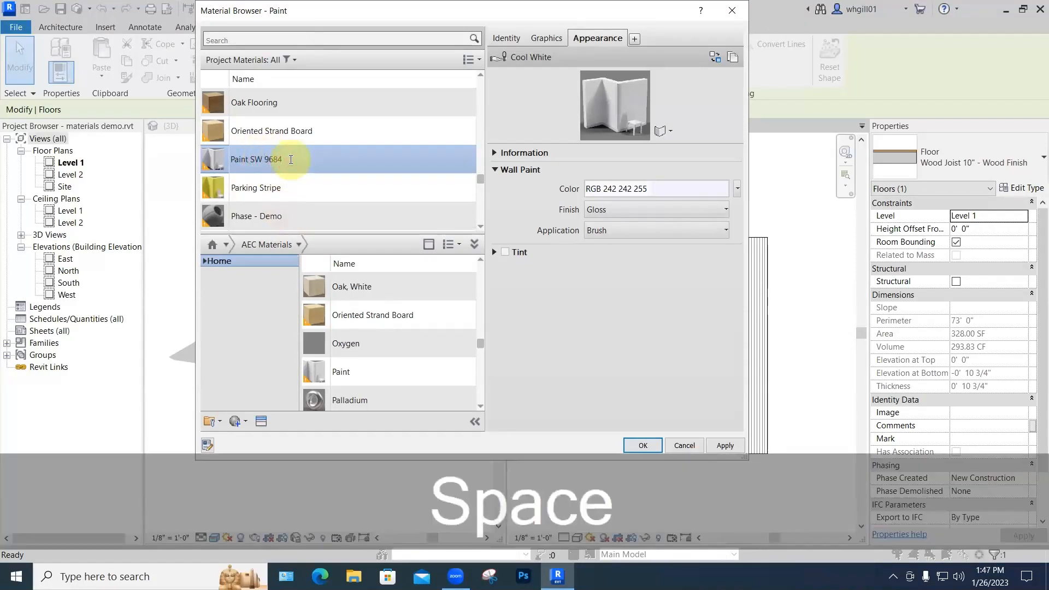
type("Azu")
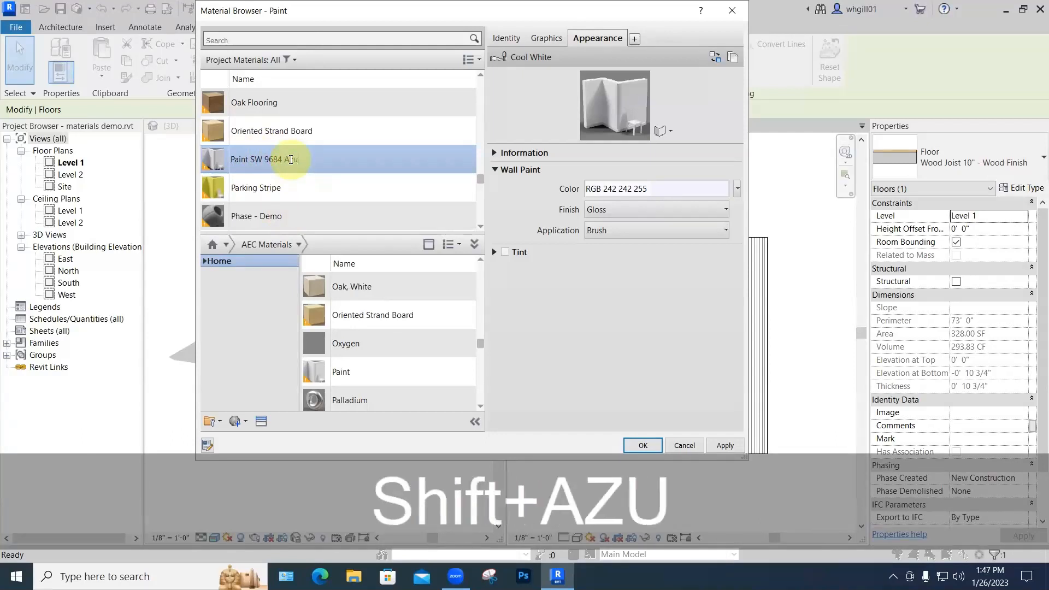
type("re Tide")
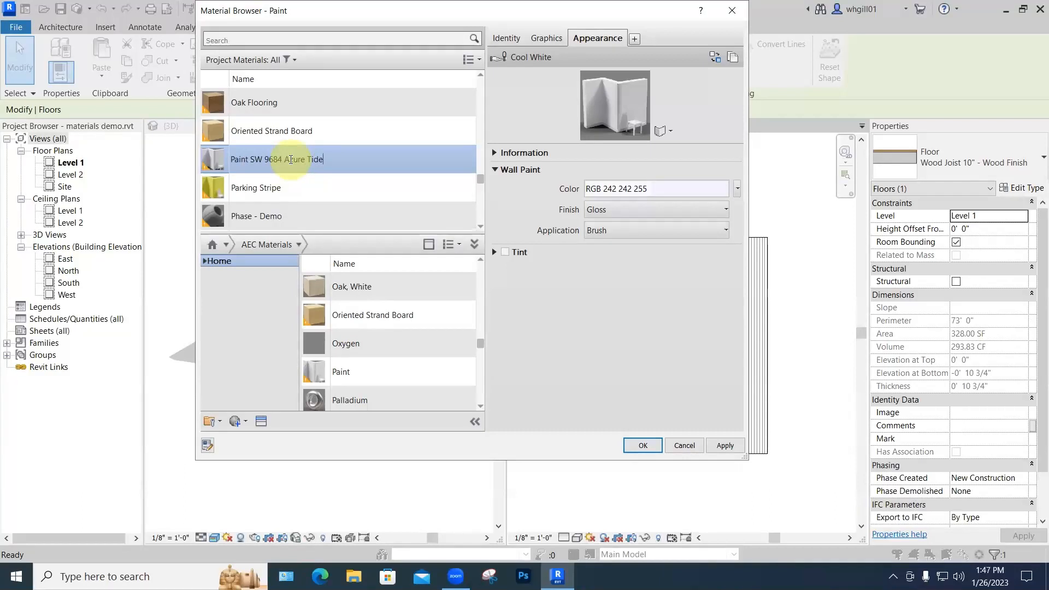
type(" matte")
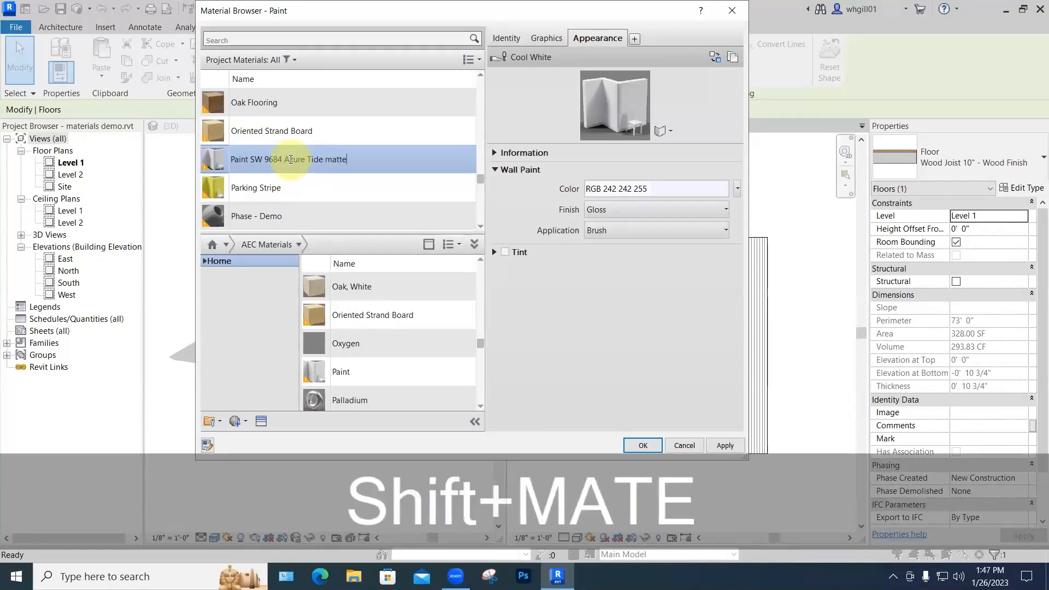
key("BackSpace")
key("BackSpace")
key("BackSpace")
key("BackSpace")
key("BackSpace")
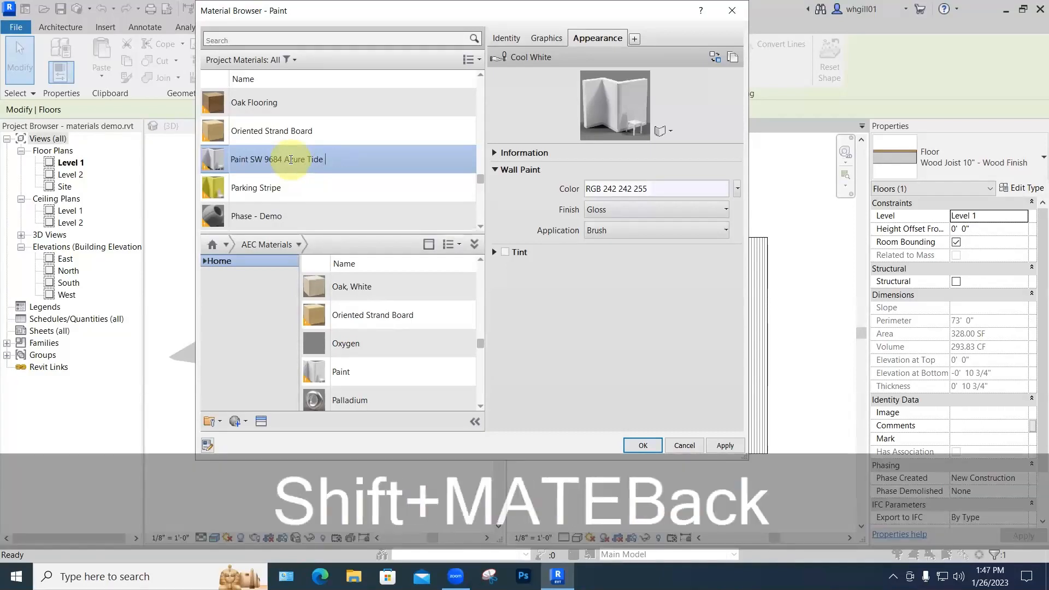
type("Mate")
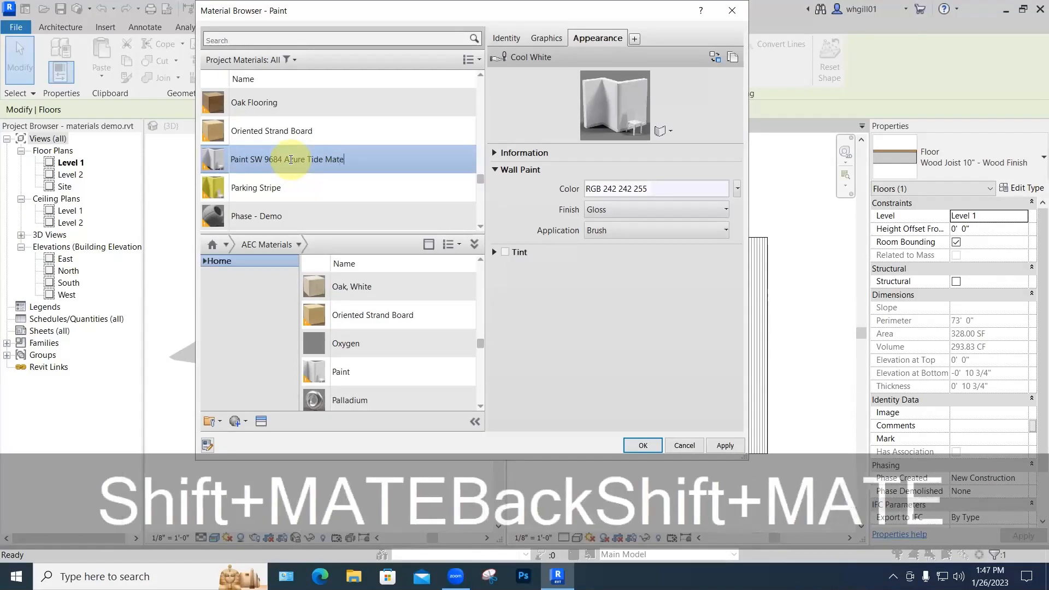
key("BackSpace")
type("te")
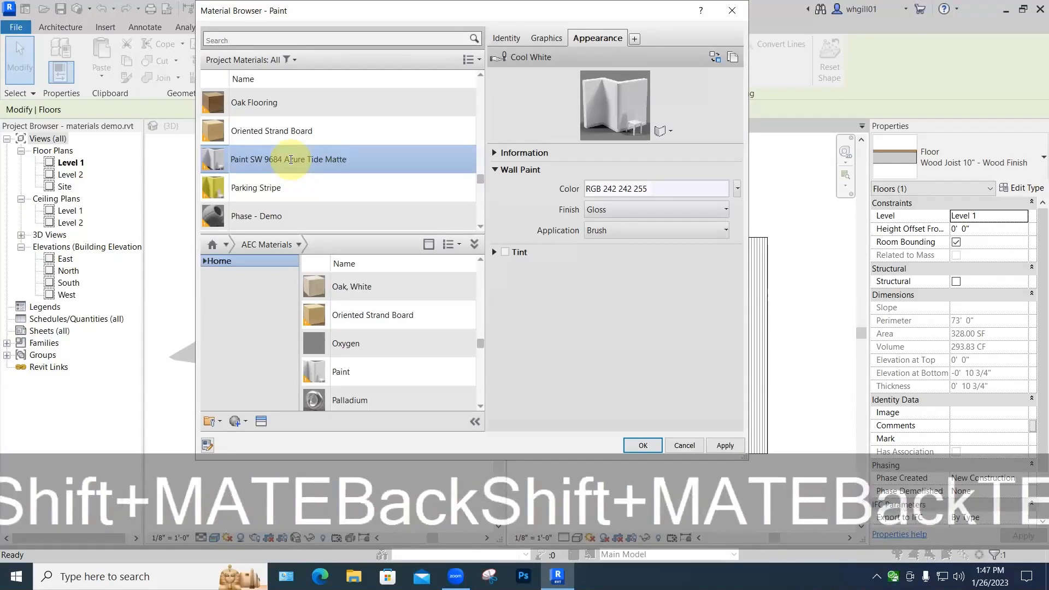
key("Return")
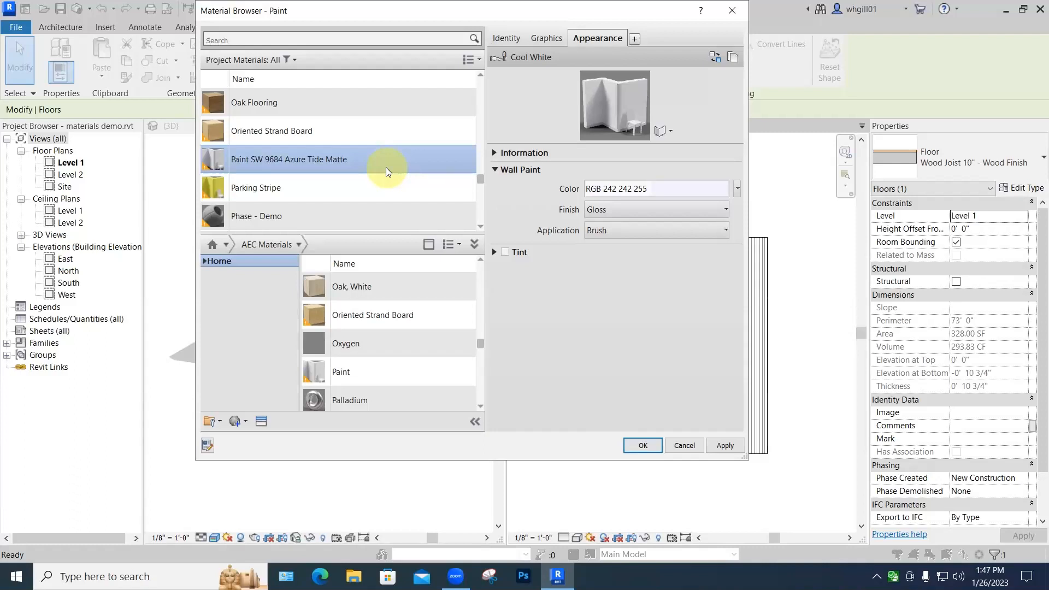
Step: Make the Azure Tide paint material use its render appearance for graphics shading
scroll(257, 104, "up", 1)
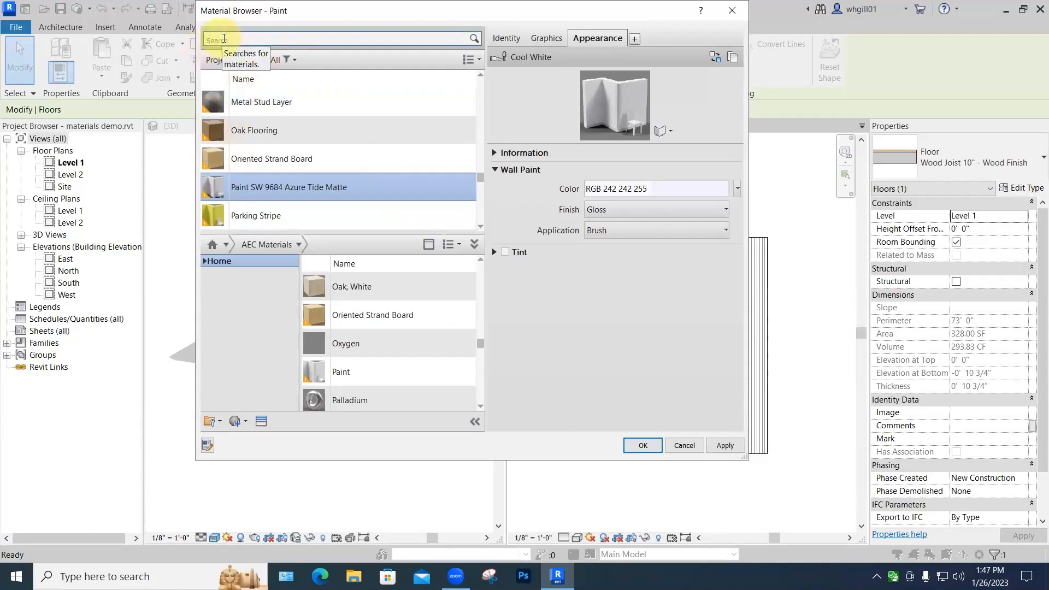
left_click(359, 187)
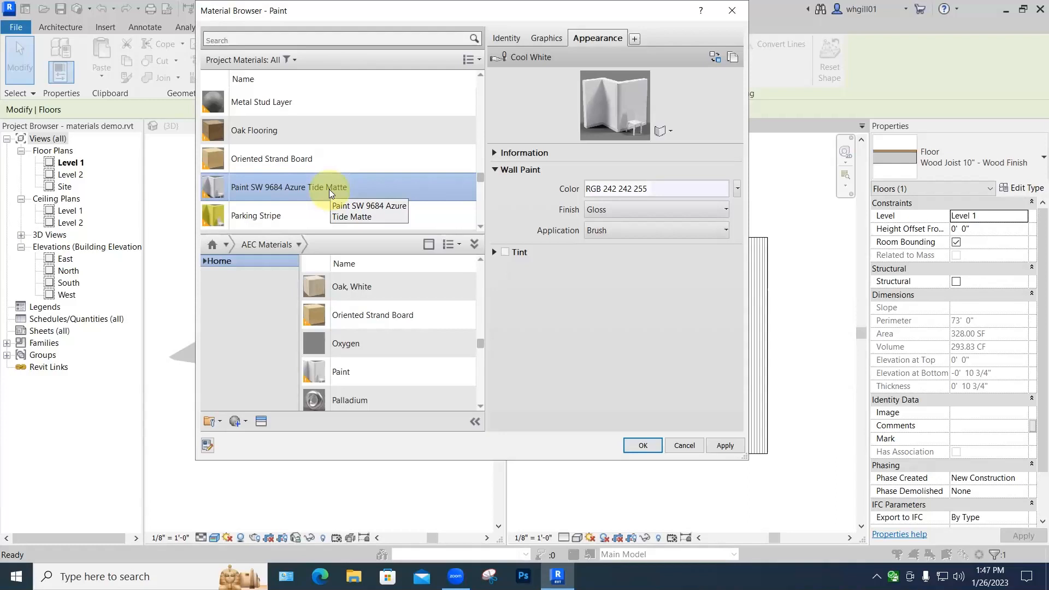
left_click(541, 38)
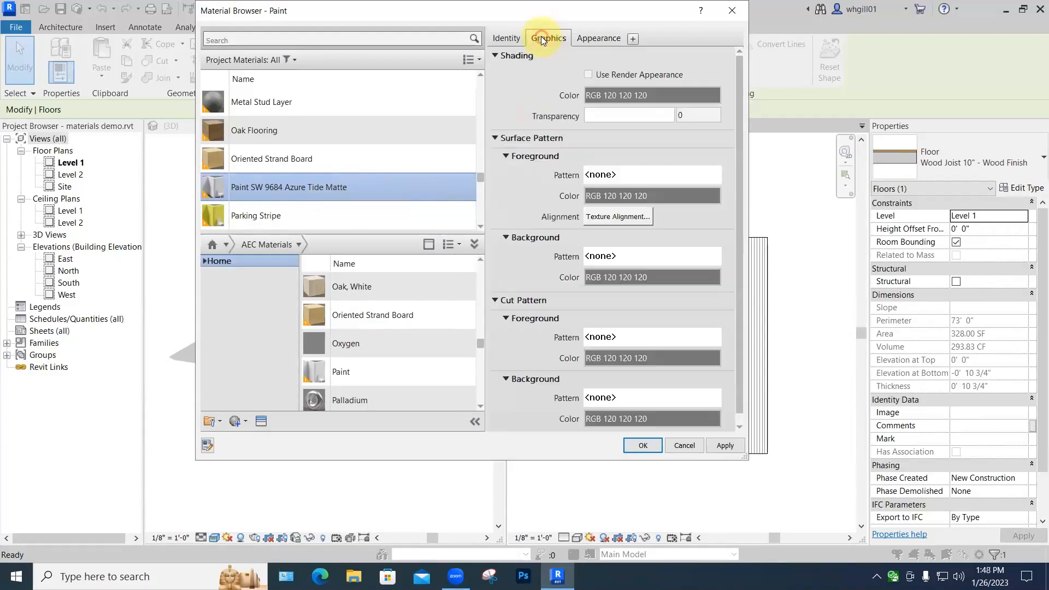
left_click(587, 74)
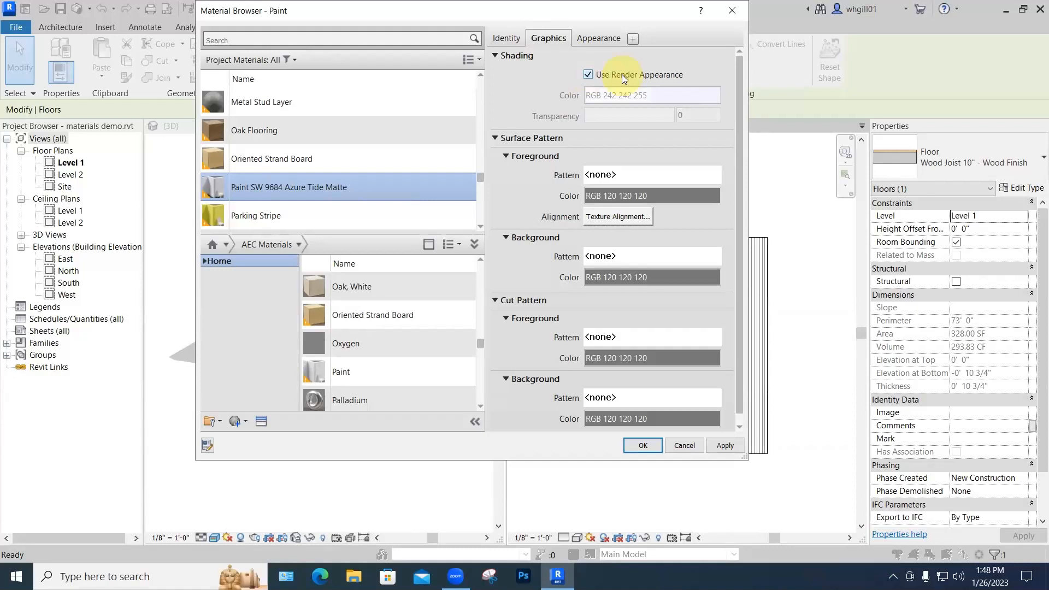
Step: Set the Azure Tide paint's wall paint appearance color to RGB 67, 101, 133
left_click(596, 37)
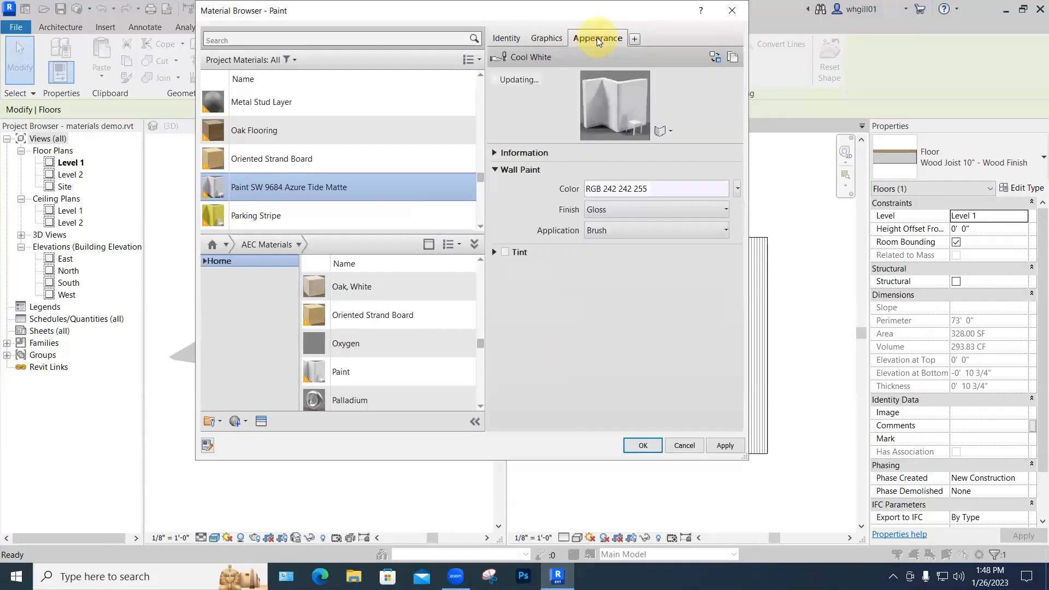
left_click(658, 189)
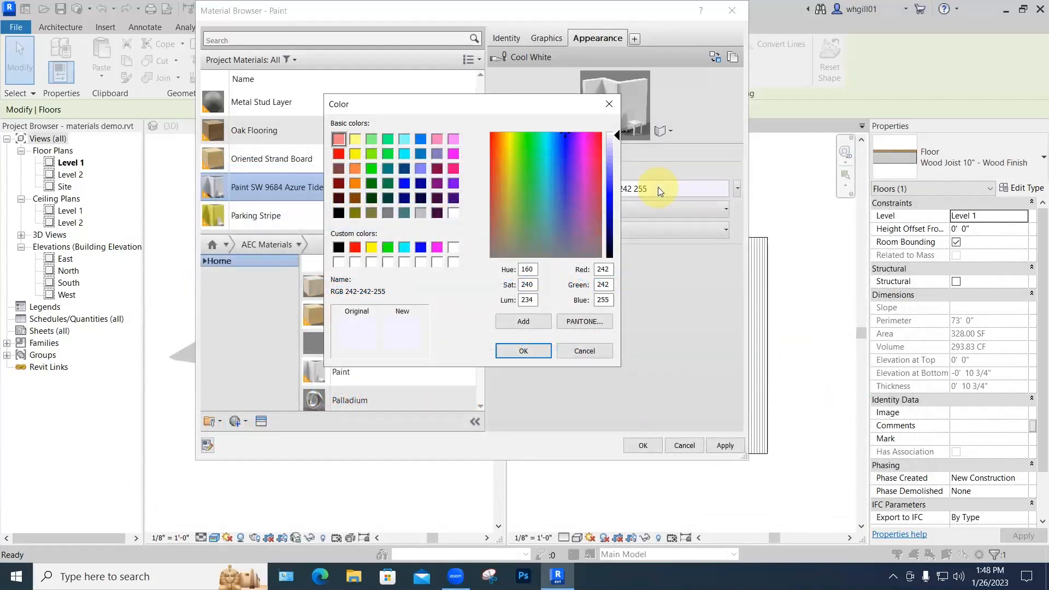
double_click(600, 269)
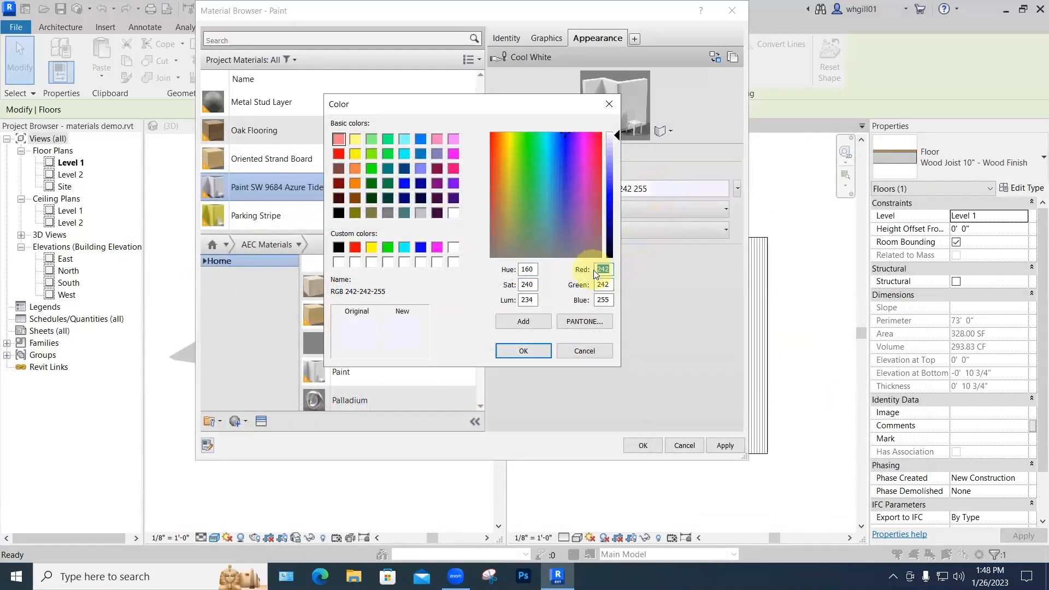
type("67")
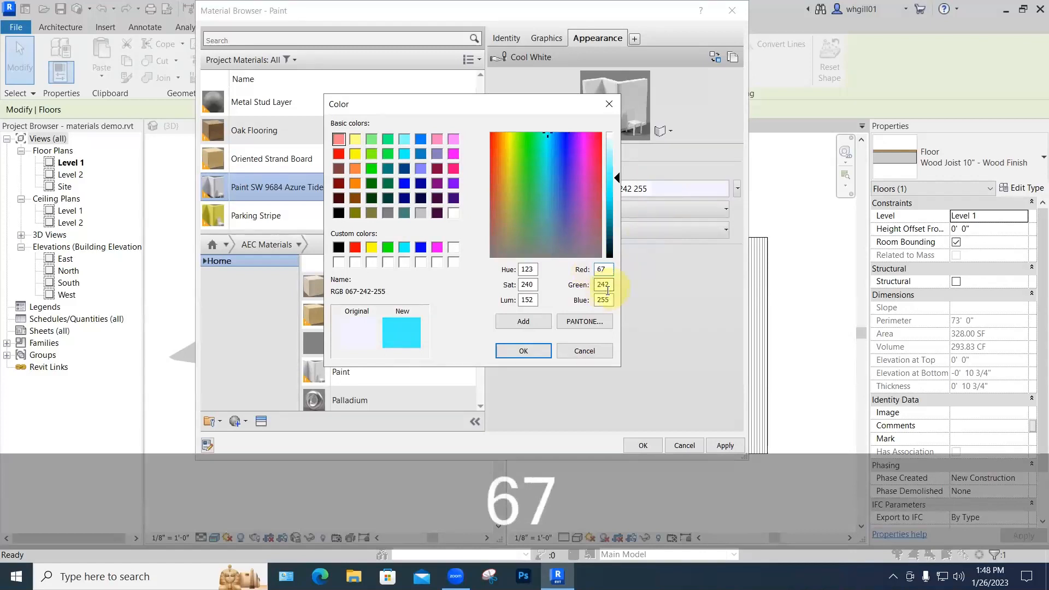
double_click(602, 285)
type("10")
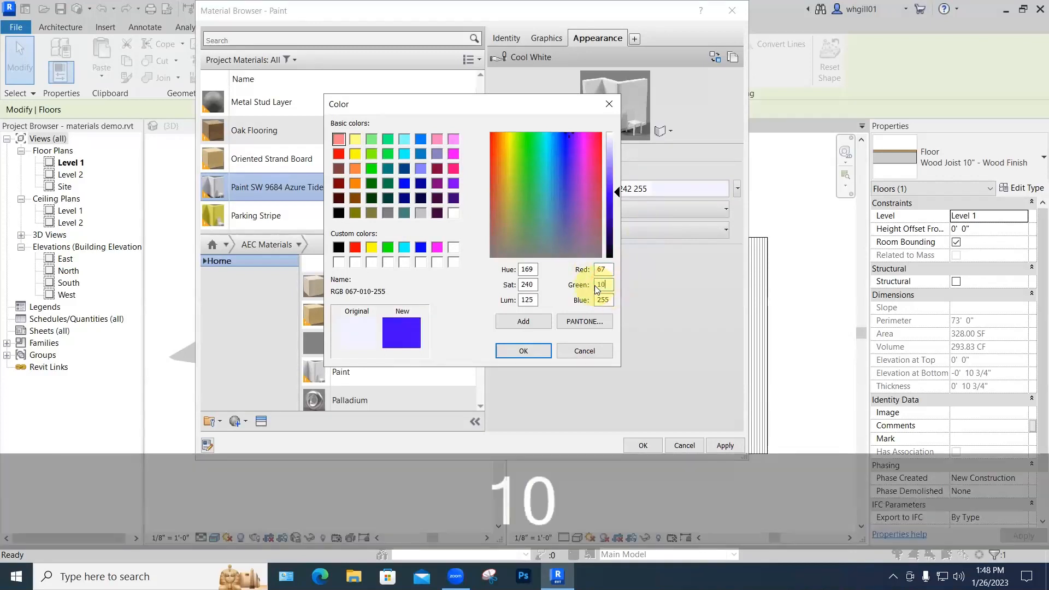
type("1")
double_click(601, 300)
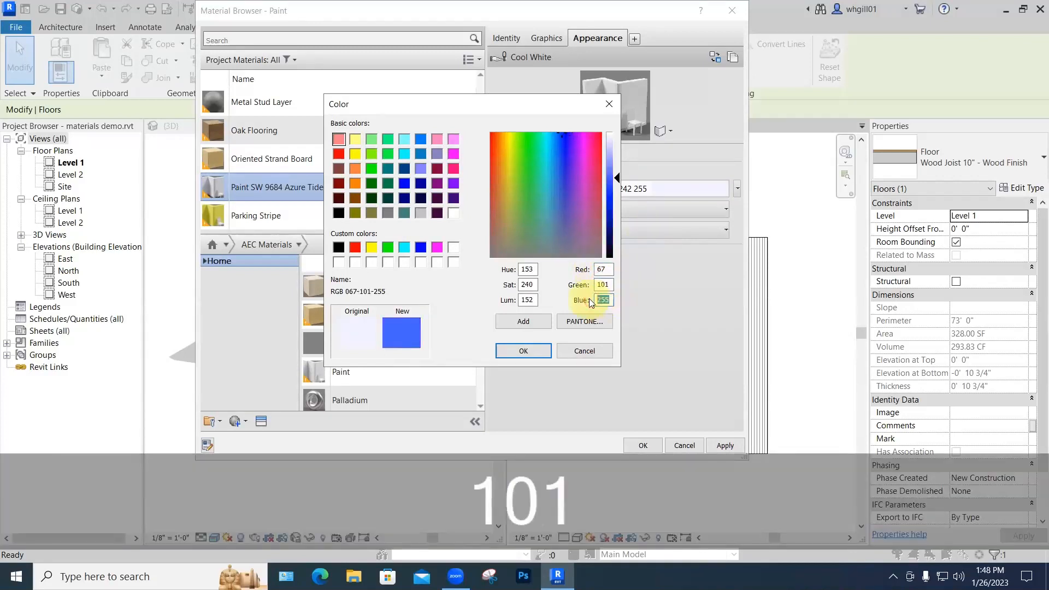
type("133")
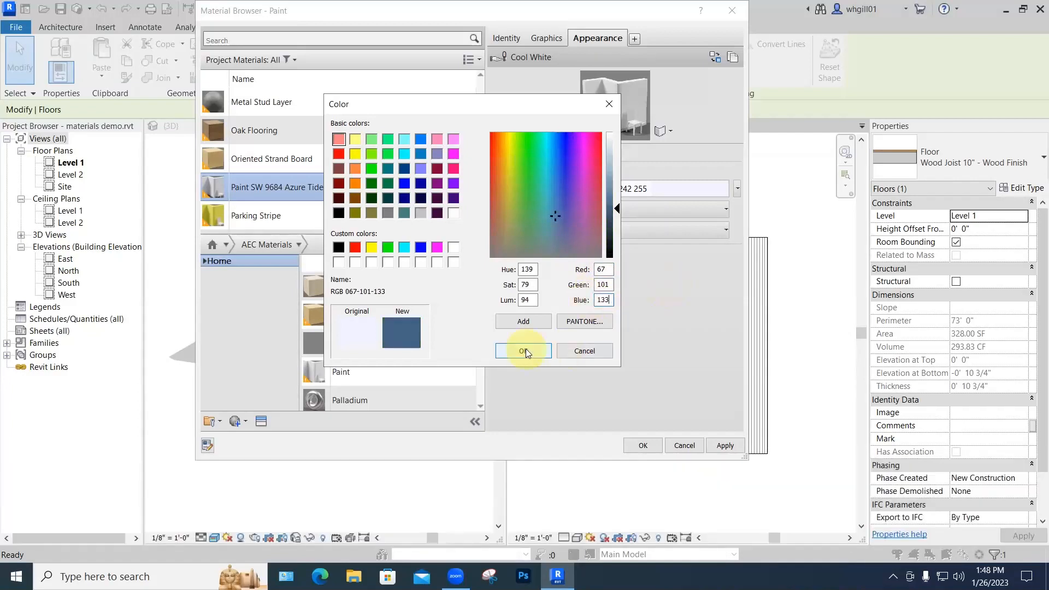
left_click(524, 350)
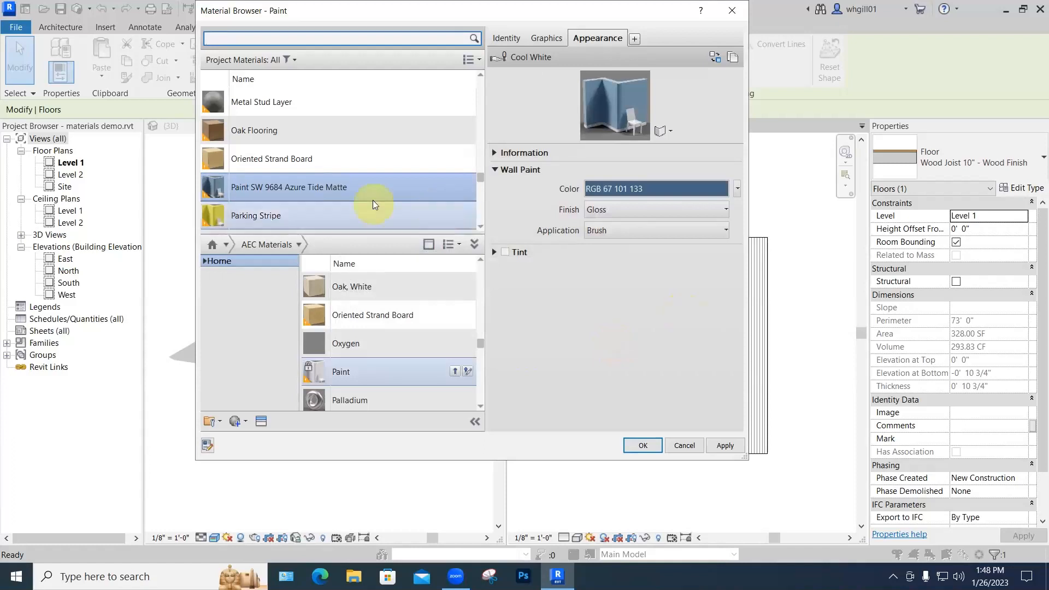
Step: Set the paint's finish to Flat/Matte and its application to Roller with Tint off, and accept the material changes
left_click(669, 206)
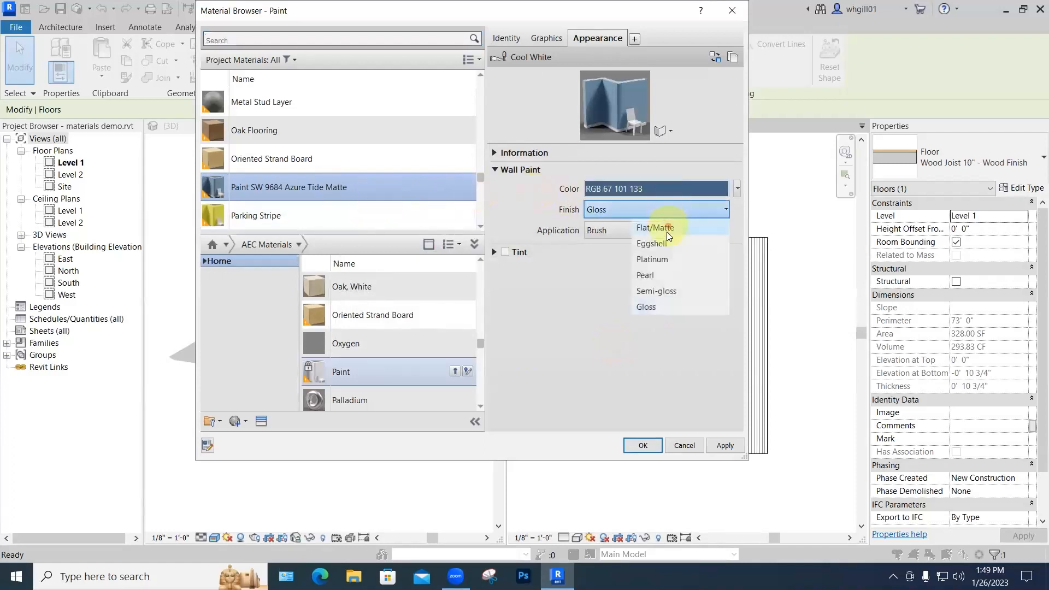
left_click(651, 225)
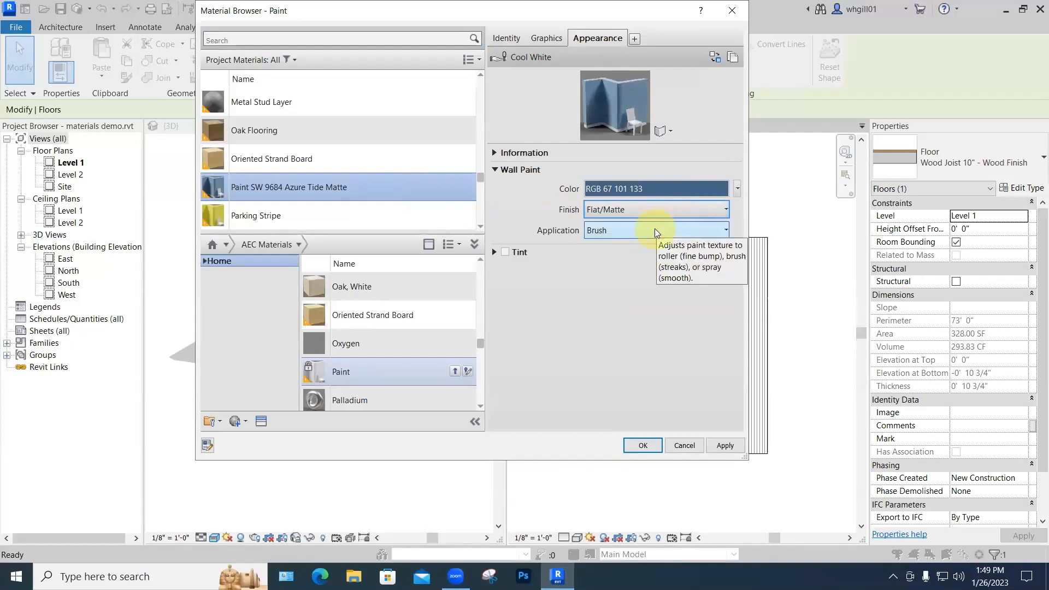
left_click(654, 228)
left_click(656, 248)
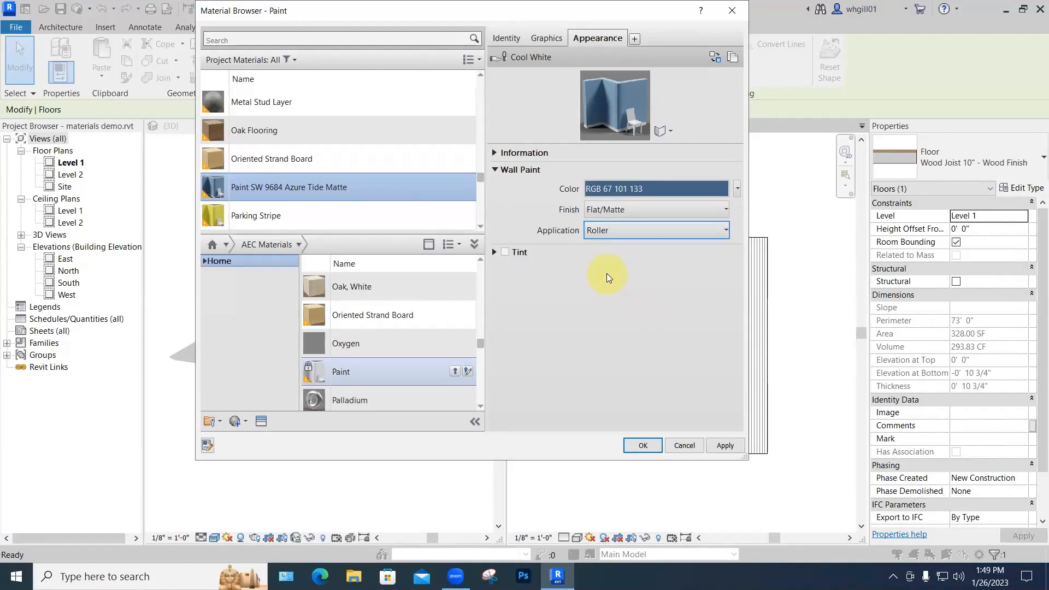
left_click(505, 252)
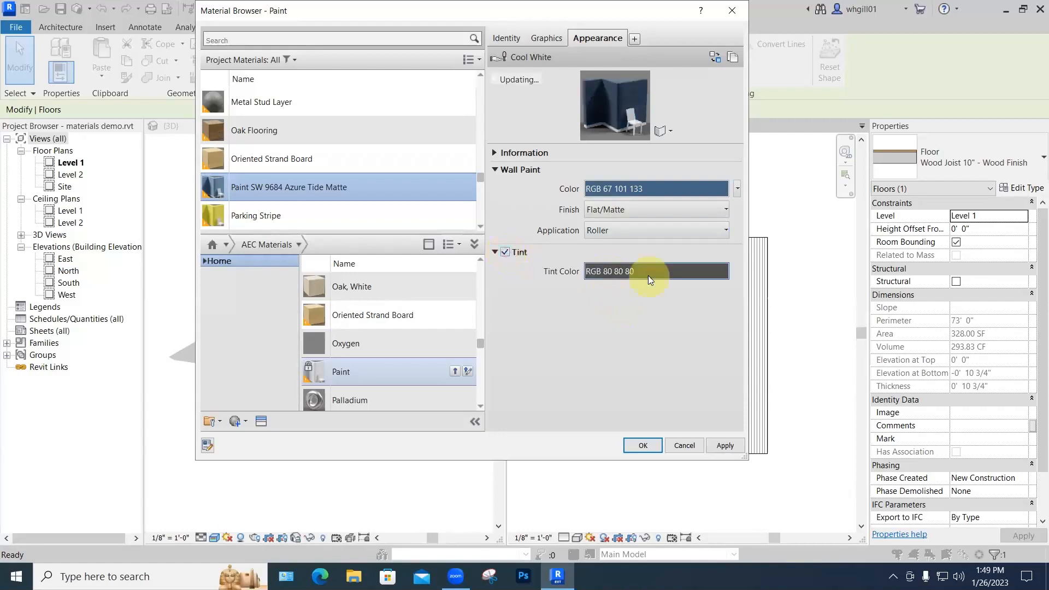
left_click(504, 251)
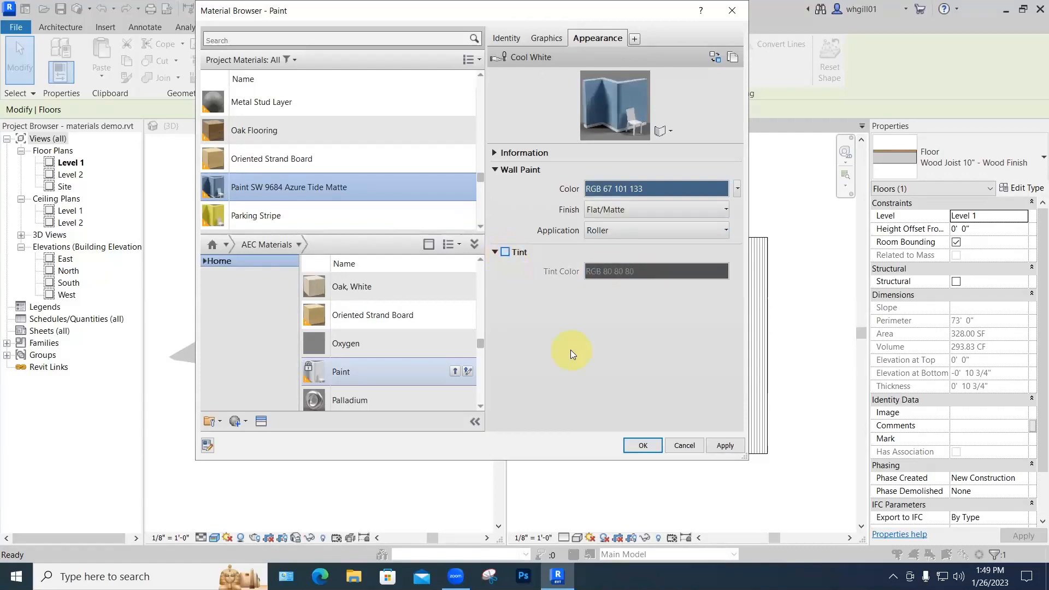
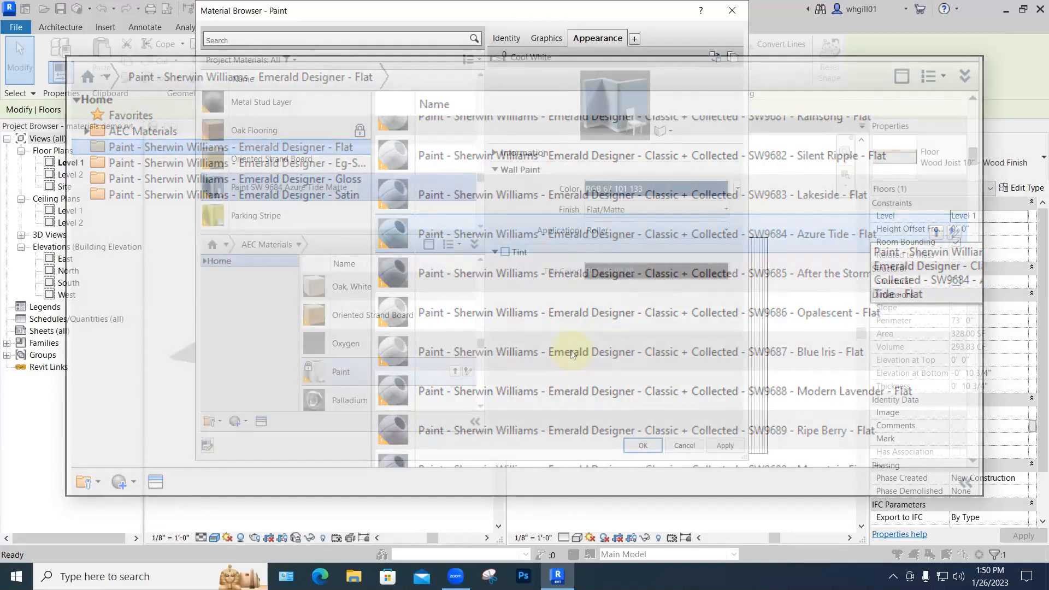
left_click(642, 445)
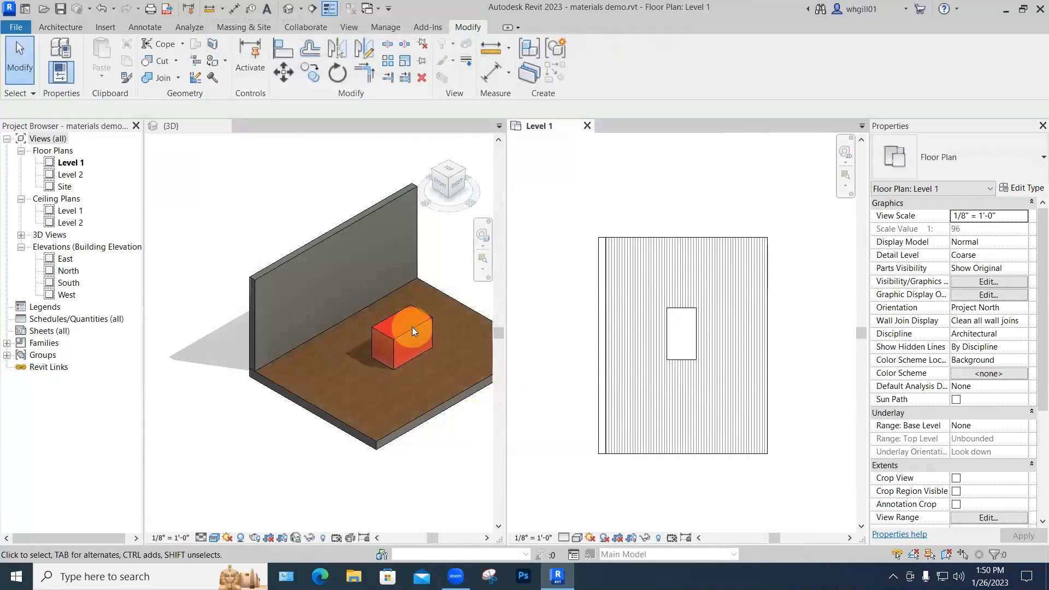
Step: Select the red box in the 3D view and open it for in-place editing
scroll(413, 336, "up", 5)
left_click(408, 343)
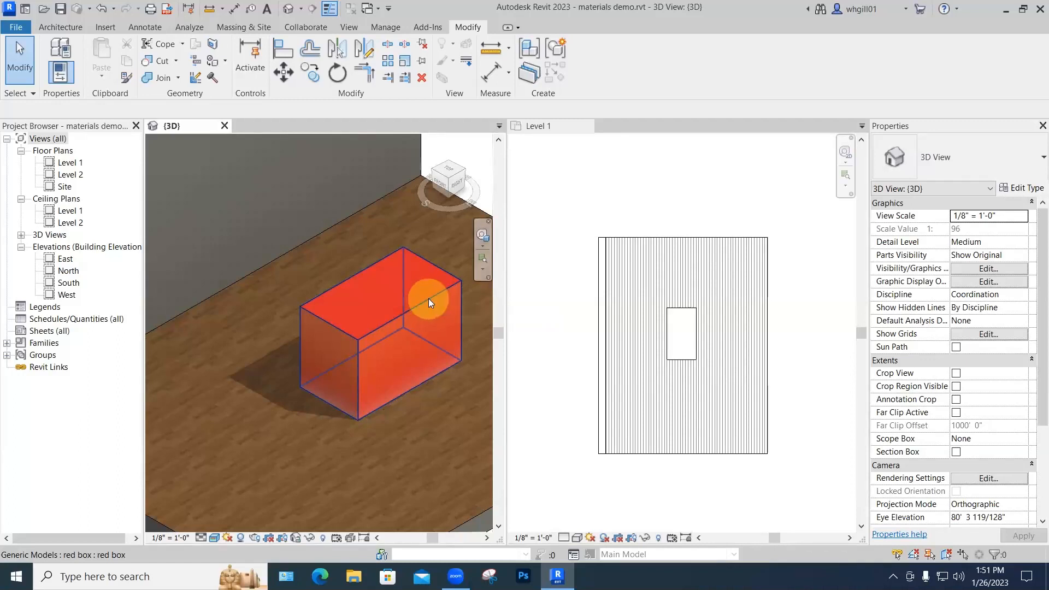
left_click(422, 302)
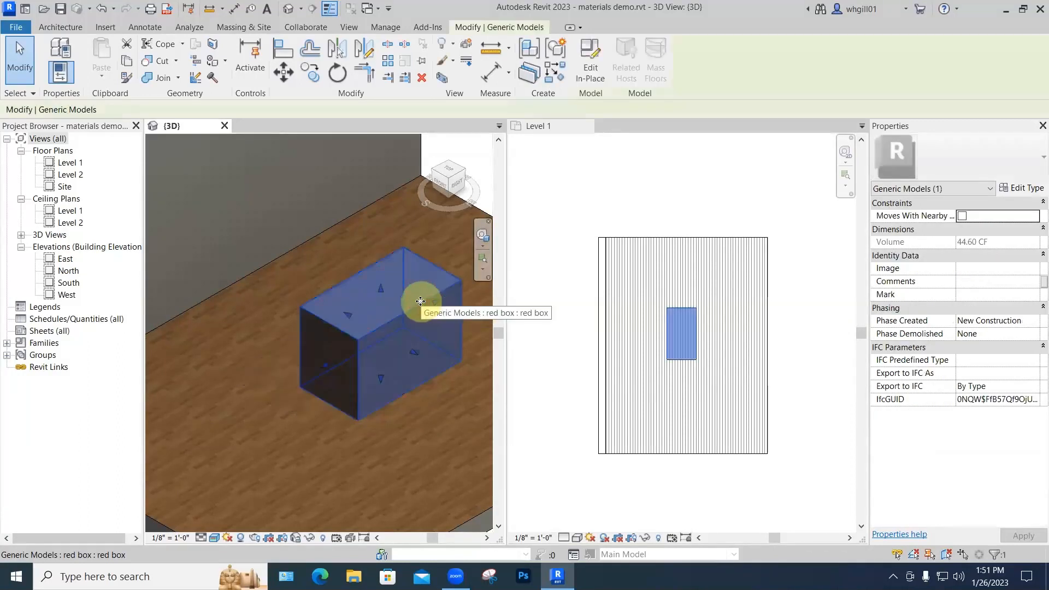
left_click(588, 74)
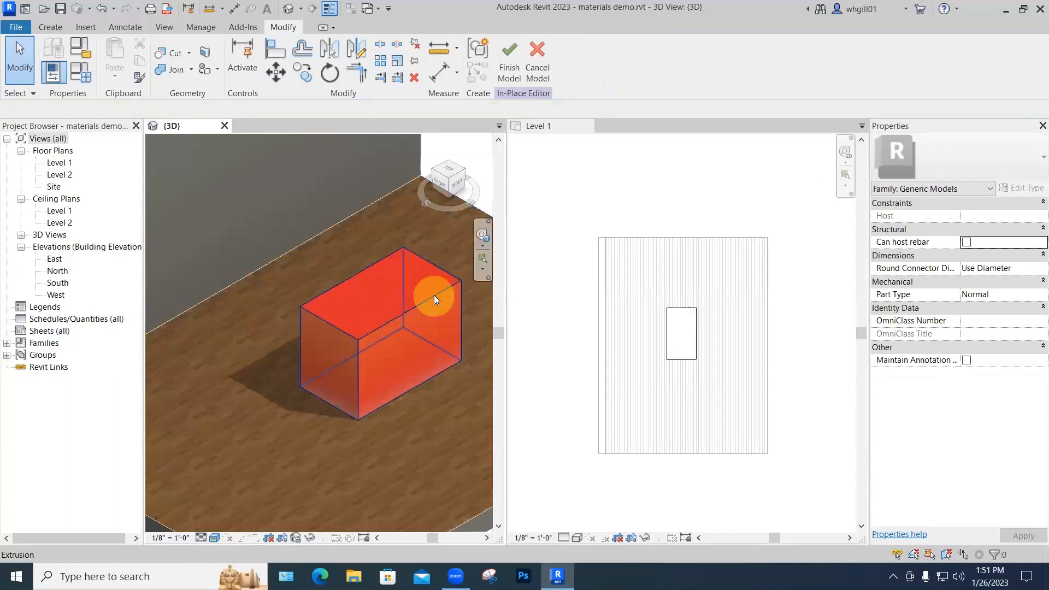
scroll(434, 286, "down", 3)
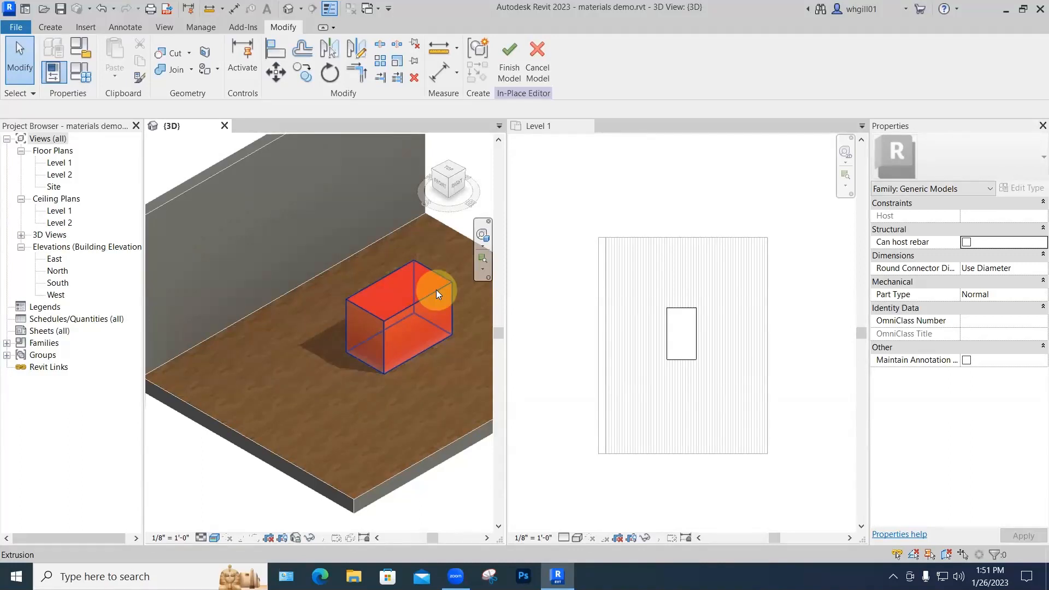
Step: Assign the Paint SW 9684 Azure Tide Matte material to the box's extrusion
left_click(436, 294)
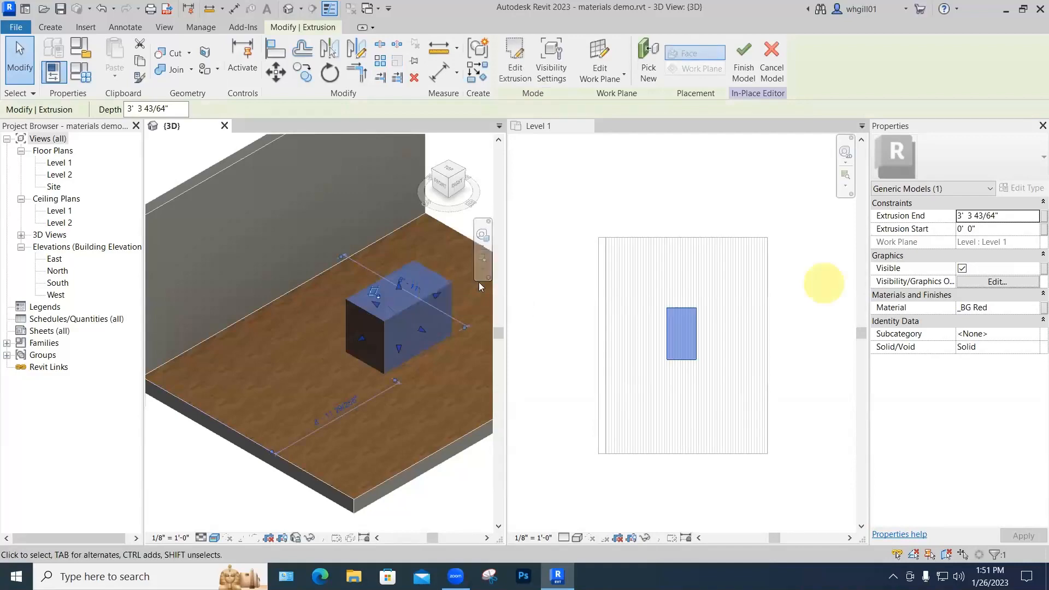
left_click(1032, 309)
left_click(1034, 310)
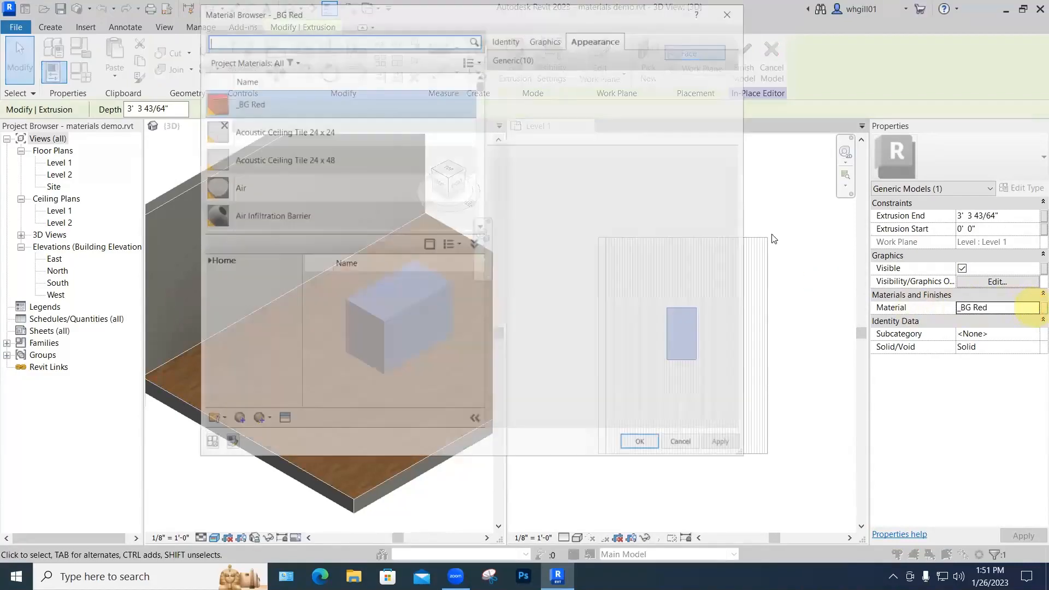
type("sw")
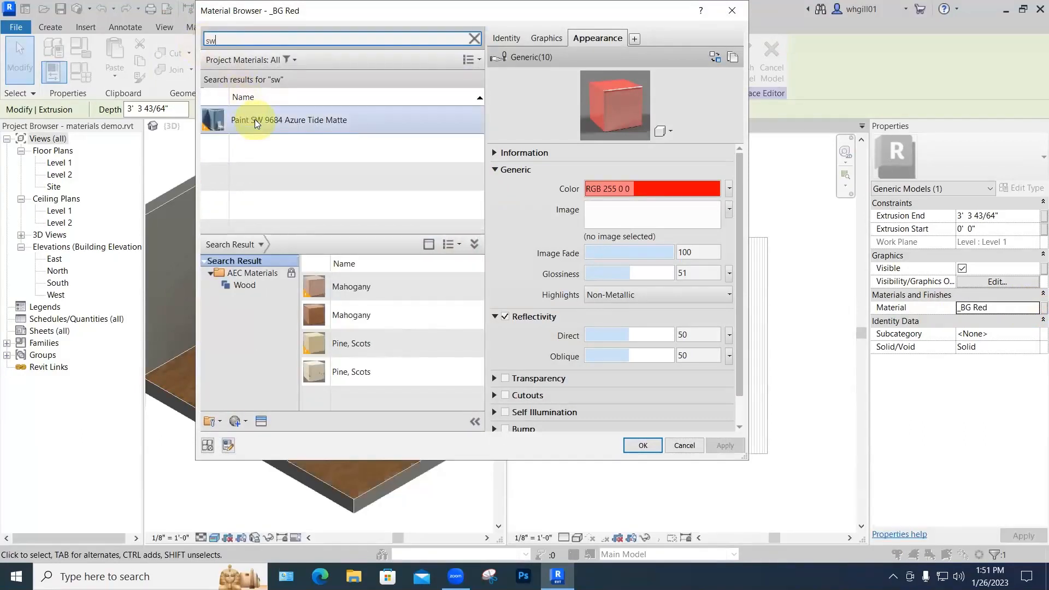
left_click(255, 123)
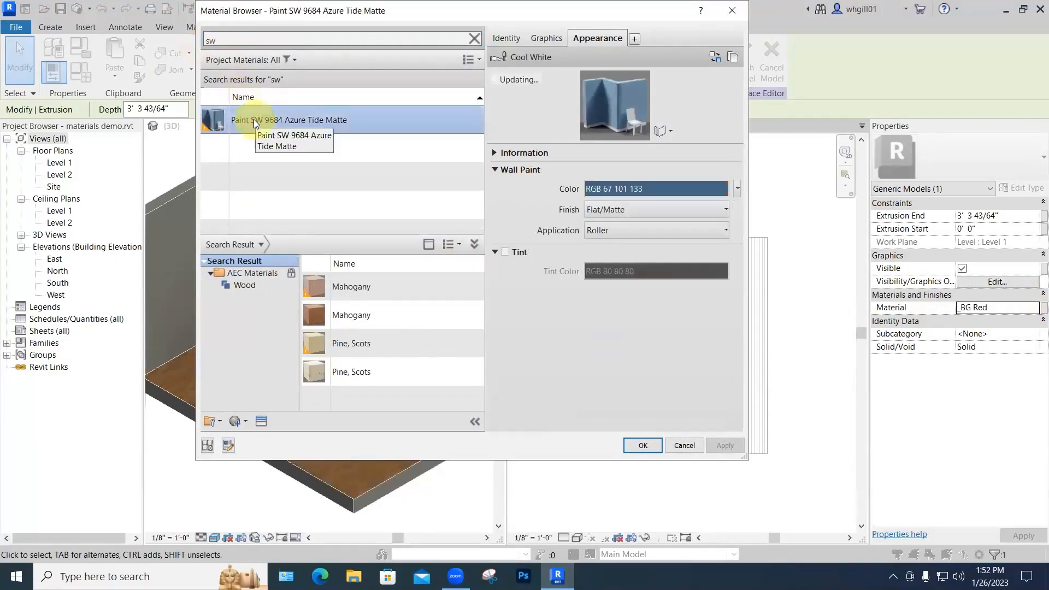
left_click_drag(448, 12, 697, 19)
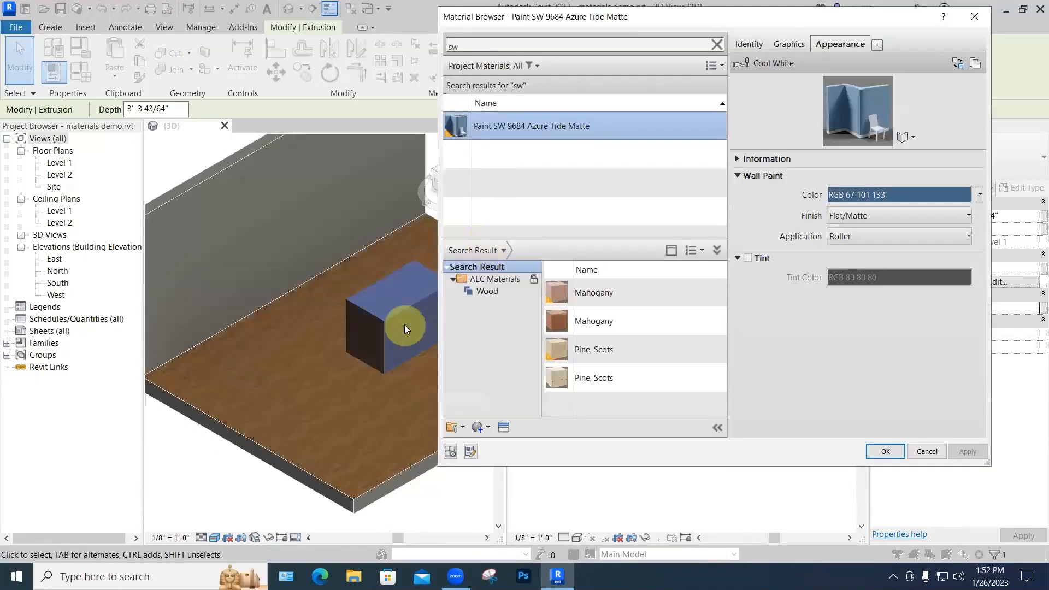
left_click(873, 452)
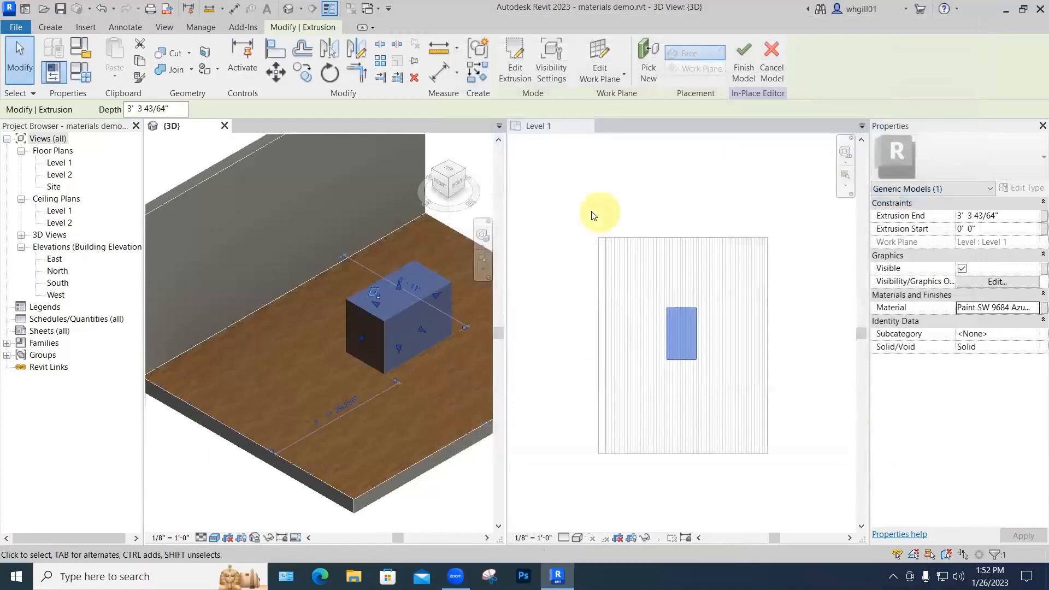
Step: Finish the in-place editing of the box and check its paint in the 3D view
left_click(546, 211)
left_click(479, 158)
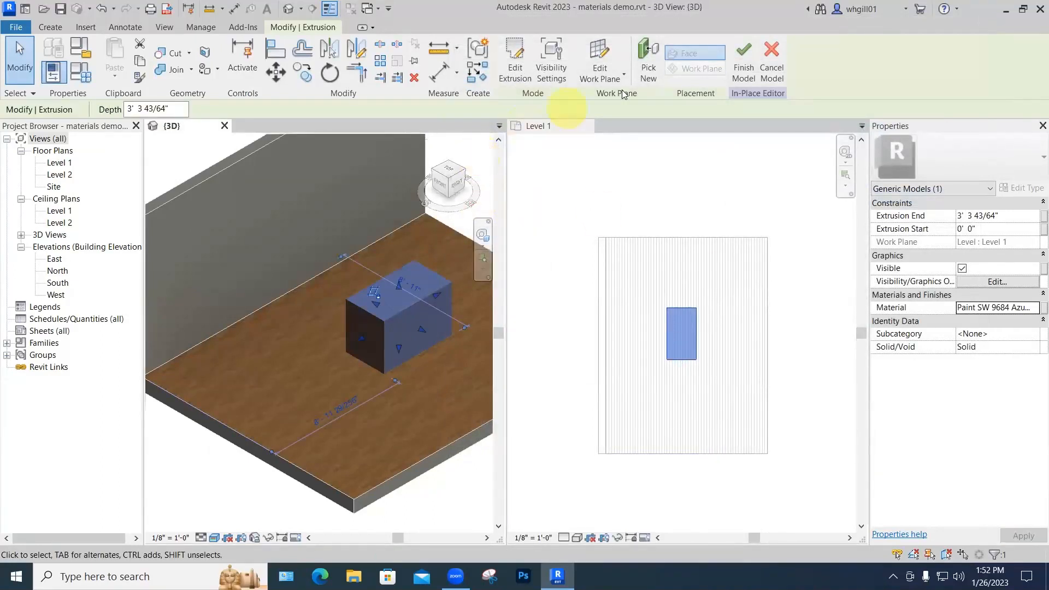
left_click(737, 62)
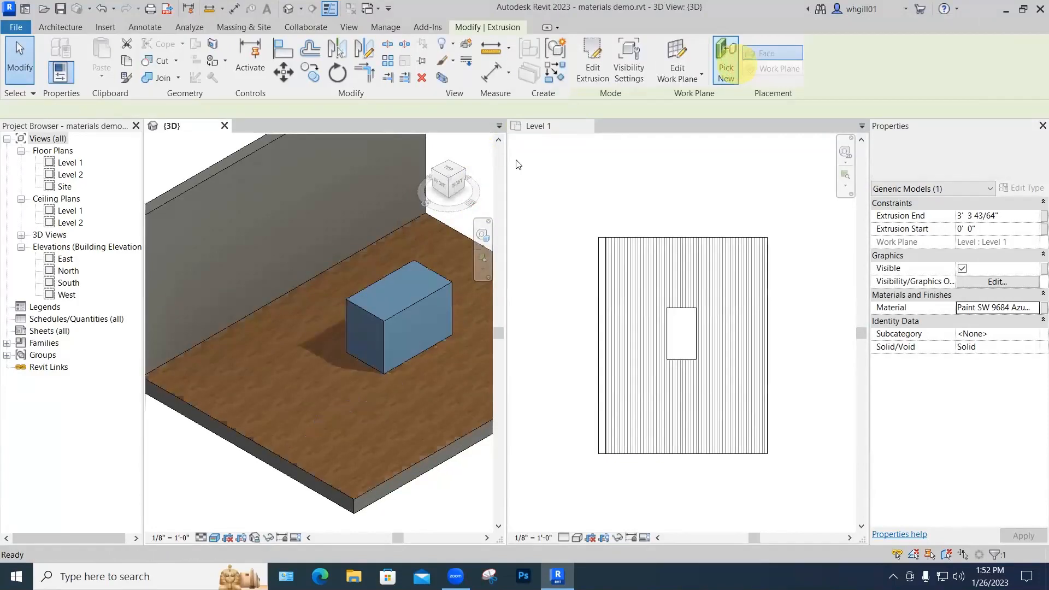
scroll(453, 300, "up", 6)
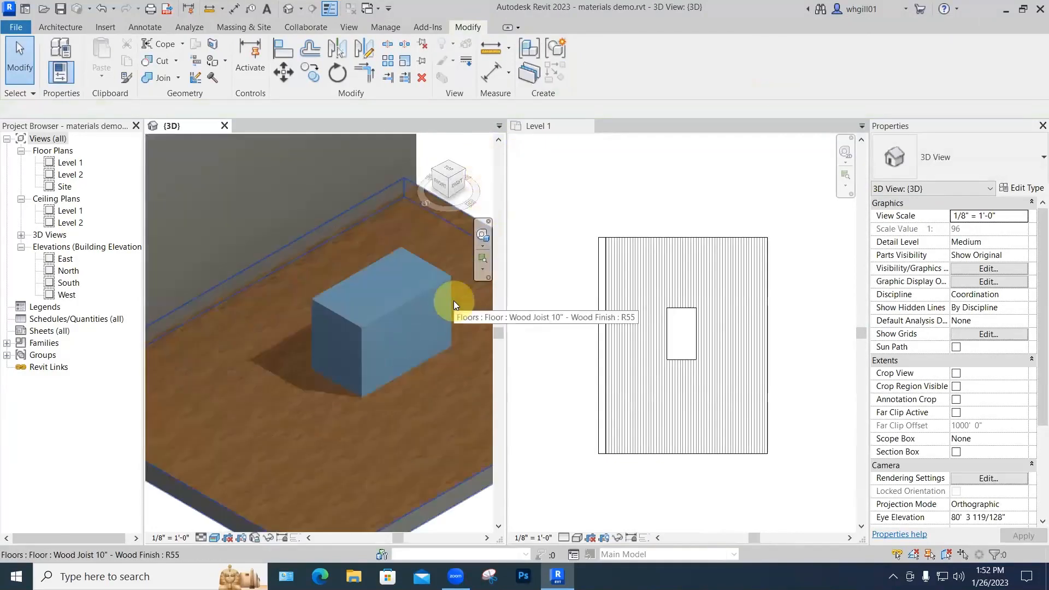
scroll(454, 301, "down", 3)
middle_click_drag(454, 301, 416, 261)
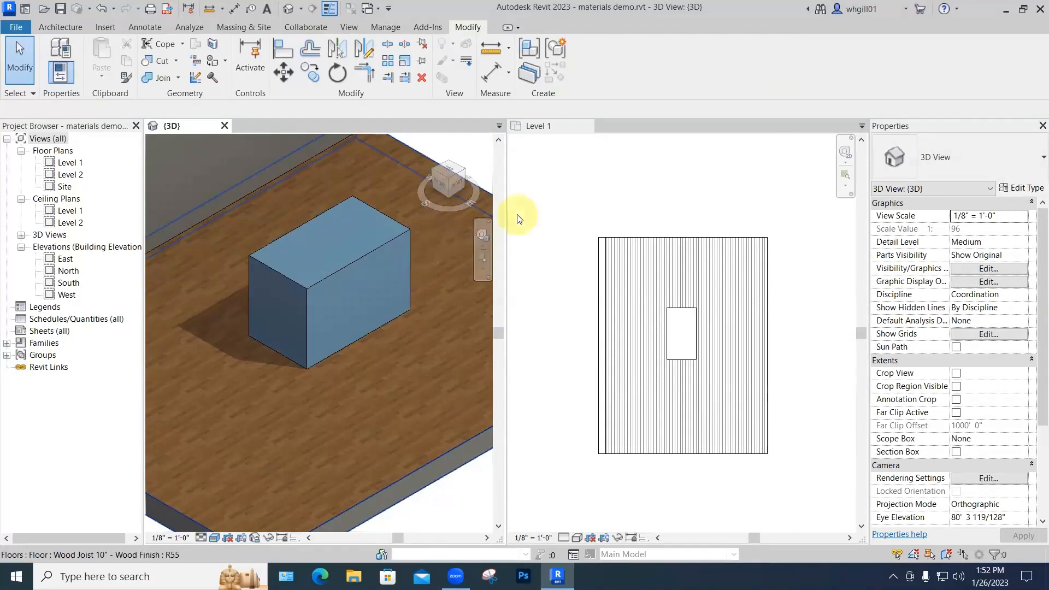
Step: Duplicate the Azure Tide Matte paint together with its assets and name the copy Paint SW 9684 Azure Tide Glossy
key("m")
key("m")
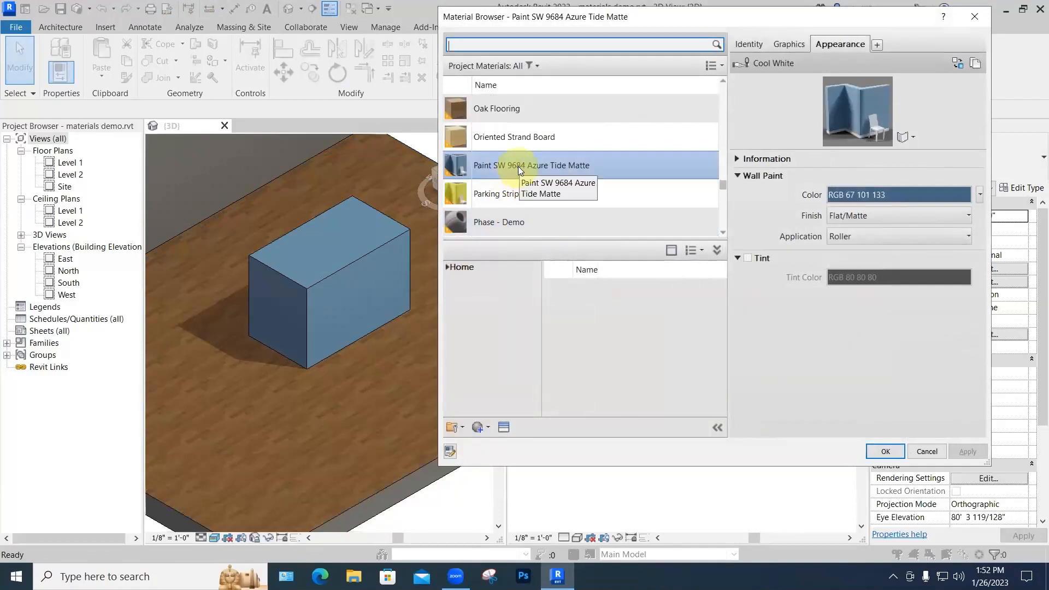
right_click(517, 166)
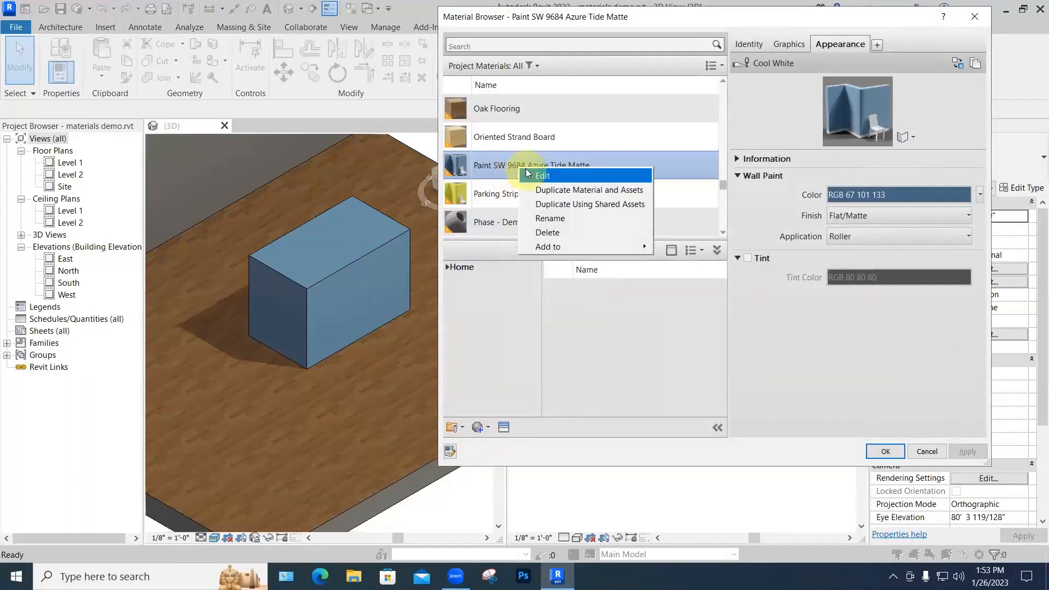
left_click(510, 164)
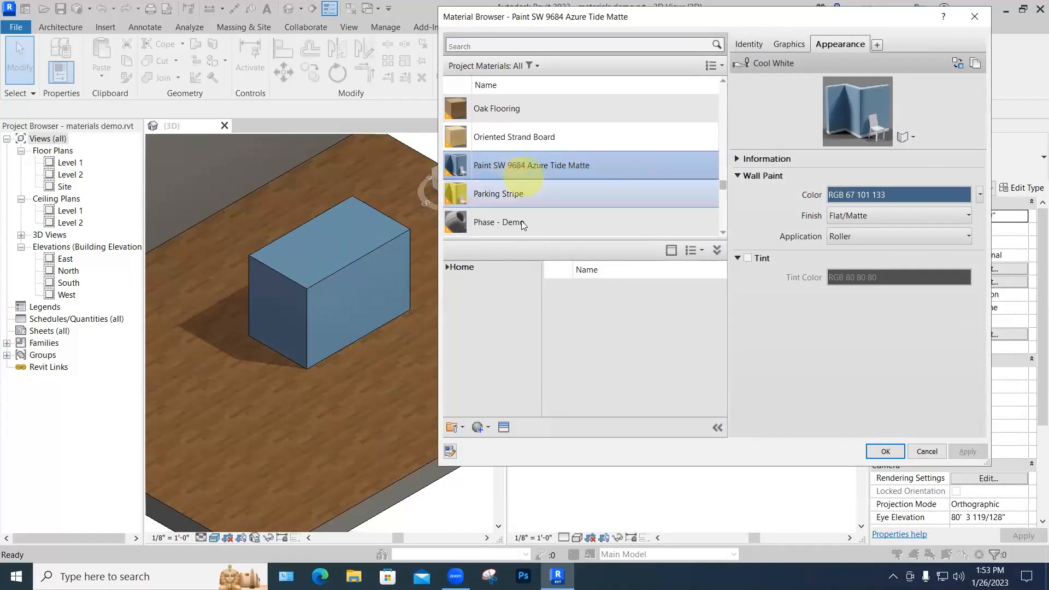
left_click(488, 427)
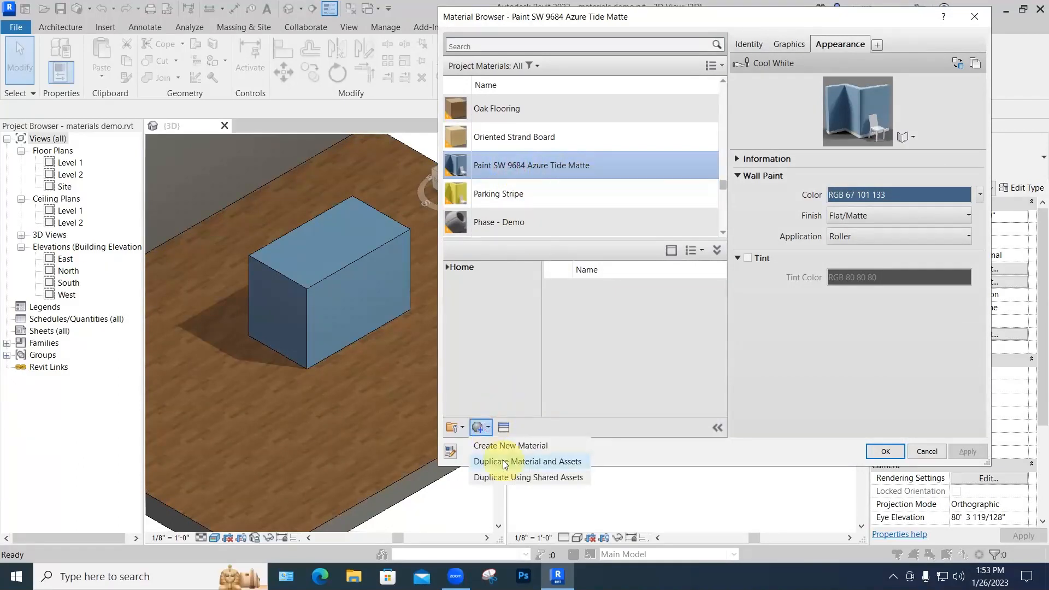
right_click(513, 164)
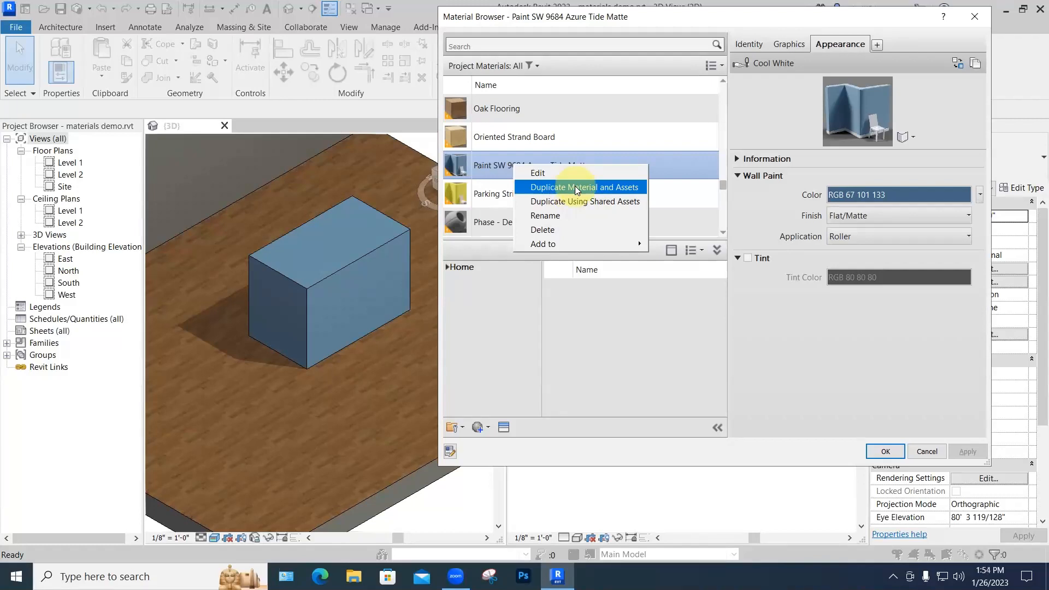
left_click(575, 186)
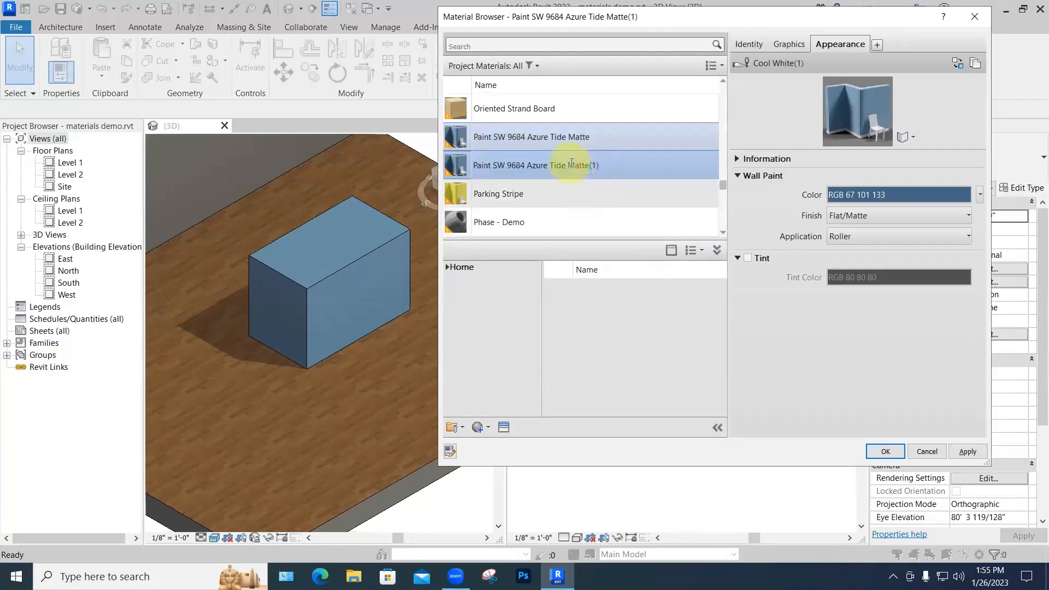
left_click_drag(568, 163, 600, 163)
type("Glossy")
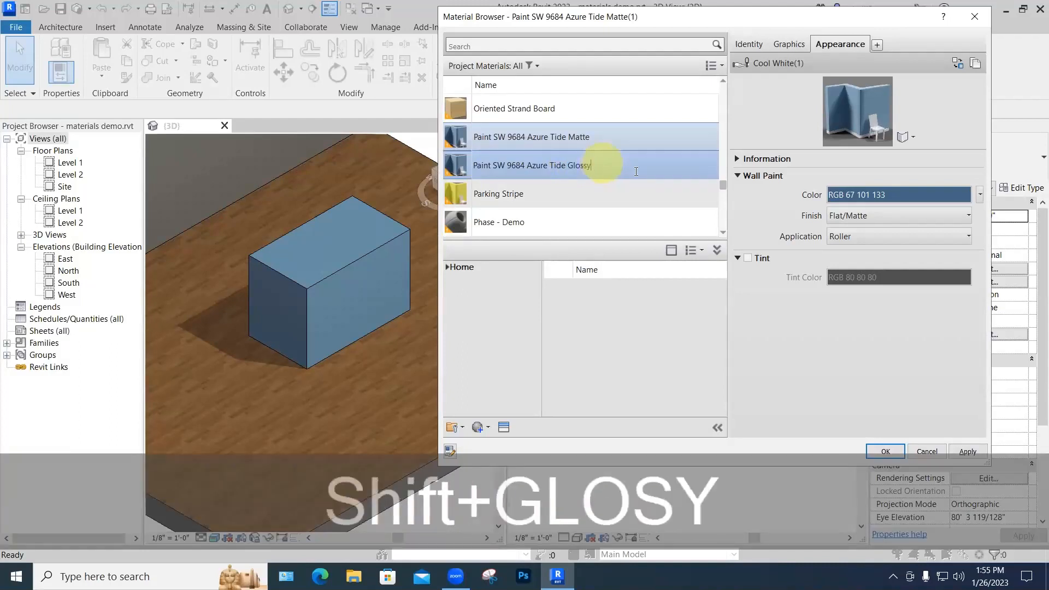
Step: Set the Azure Tide Glossy paint's finish to Gloss and accept the material changes
left_click(877, 215)
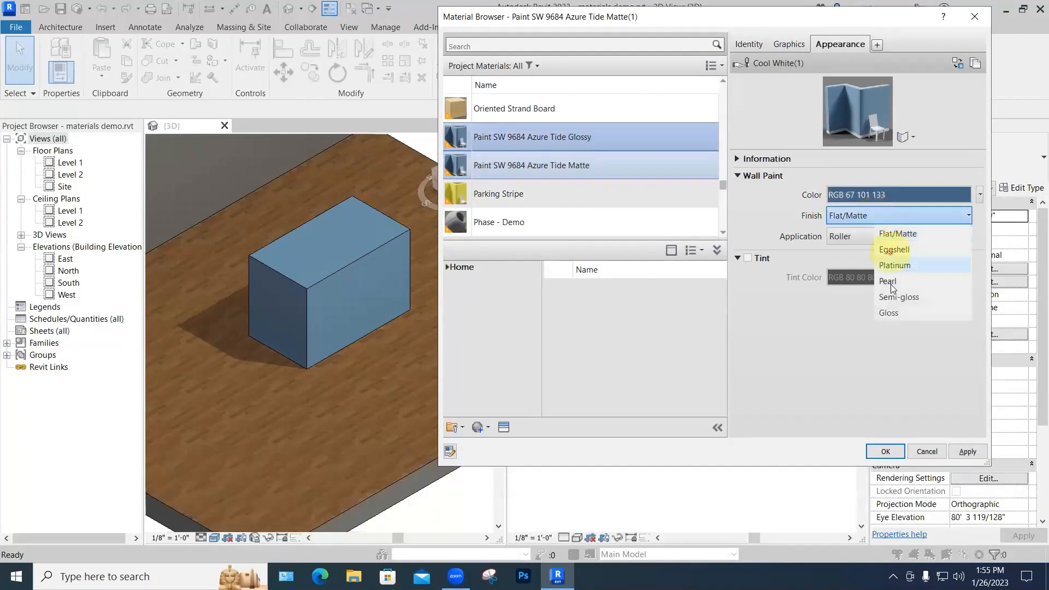
left_click(890, 310)
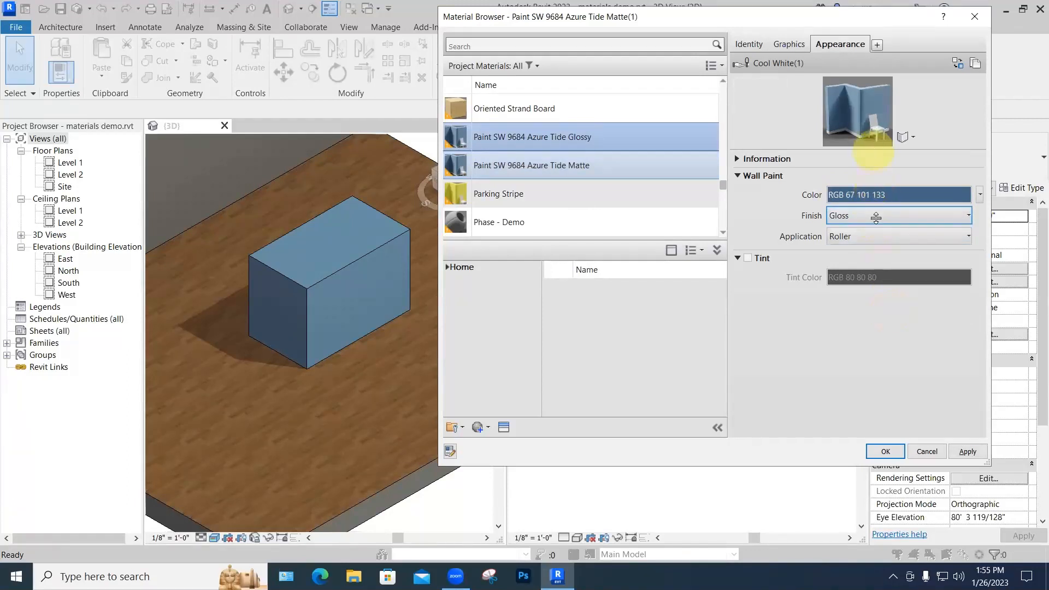
mouse_move(869, 129)
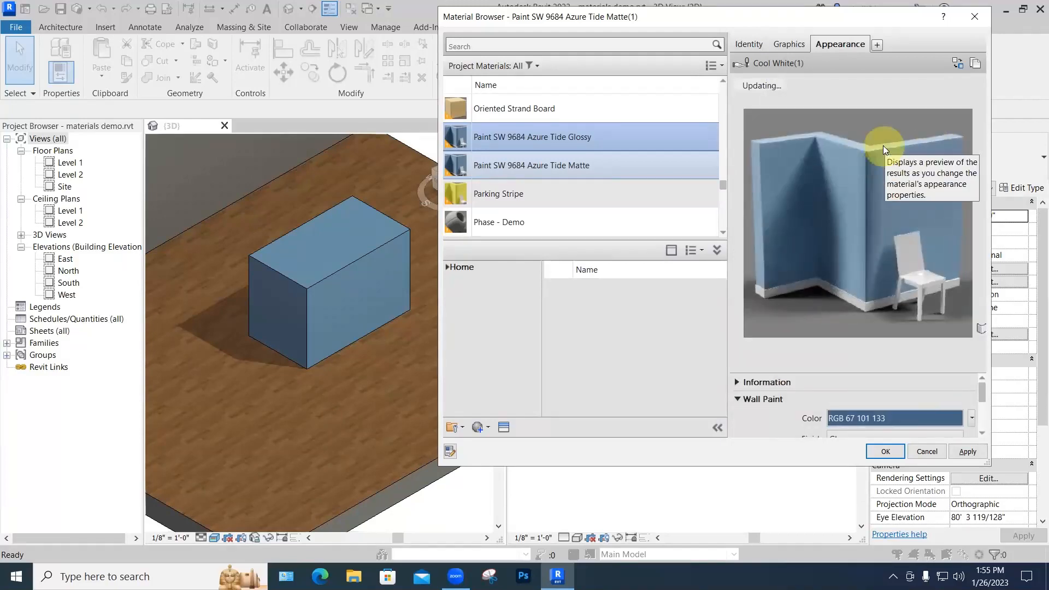
left_click(886, 452)
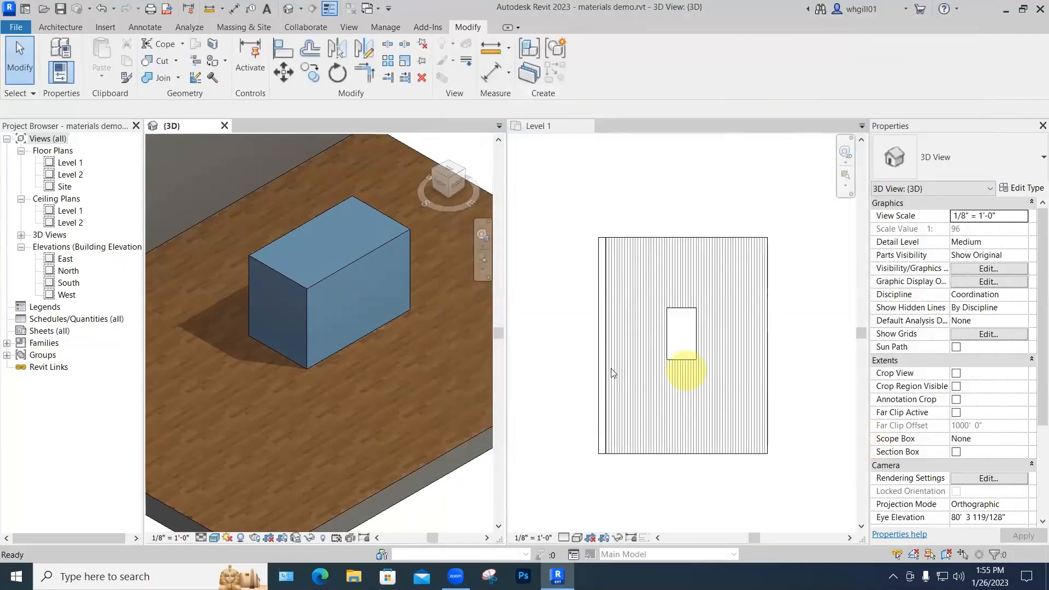
Step: Create an in-place model in the Generic Models category and name it "clinder"
scroll(442, 337, "down", 5)
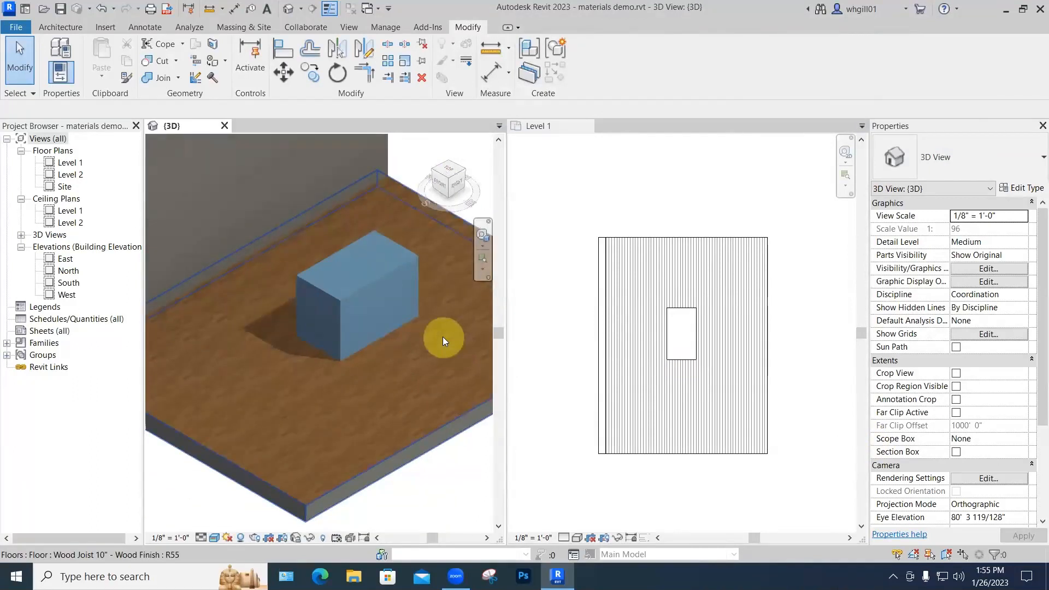
scroll(465, 416, "down", 1)
middle_click_drag(465, 416, 437, 406)
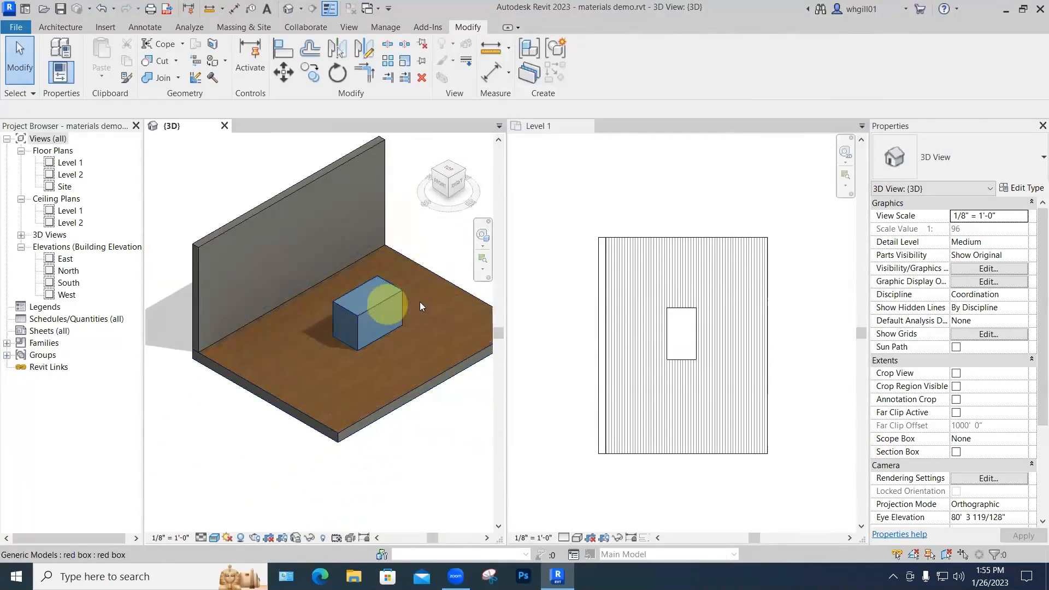
scroll(426, 317, "up", 5)
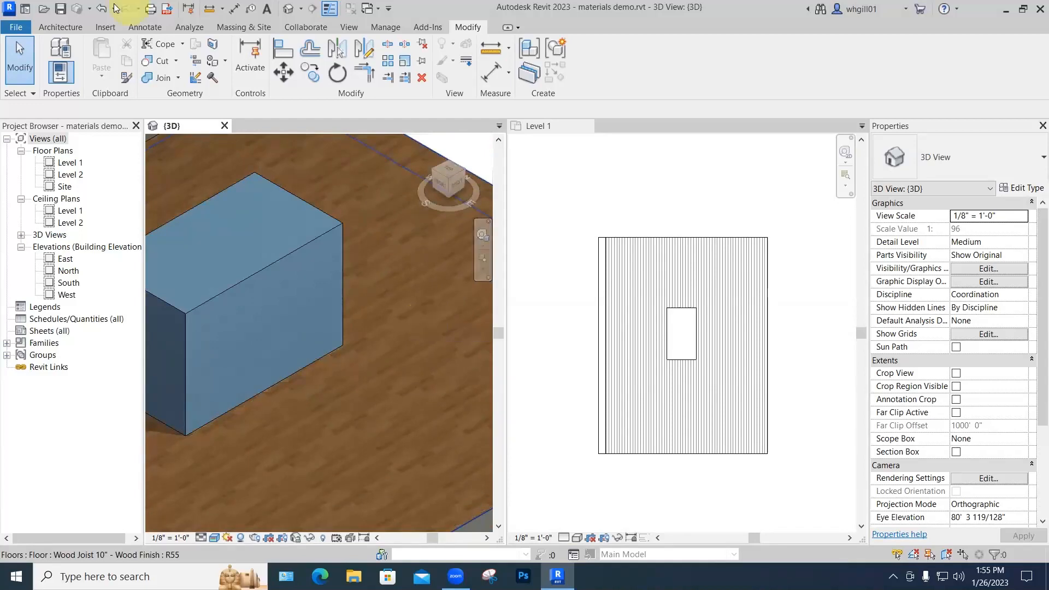
left_click(57, 26)
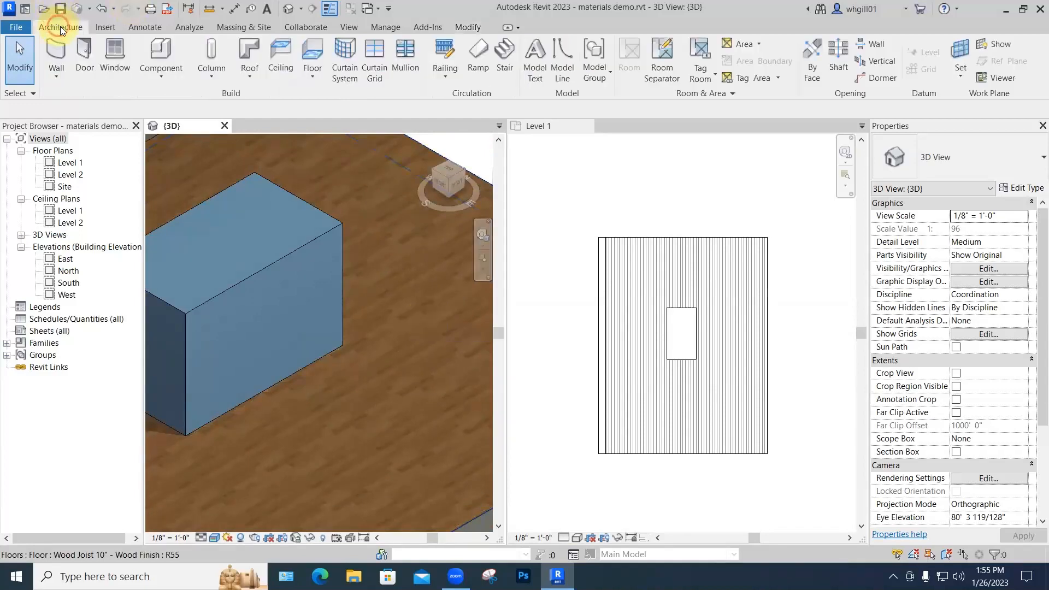
left_click(151, 72)
left_click(174, 129)
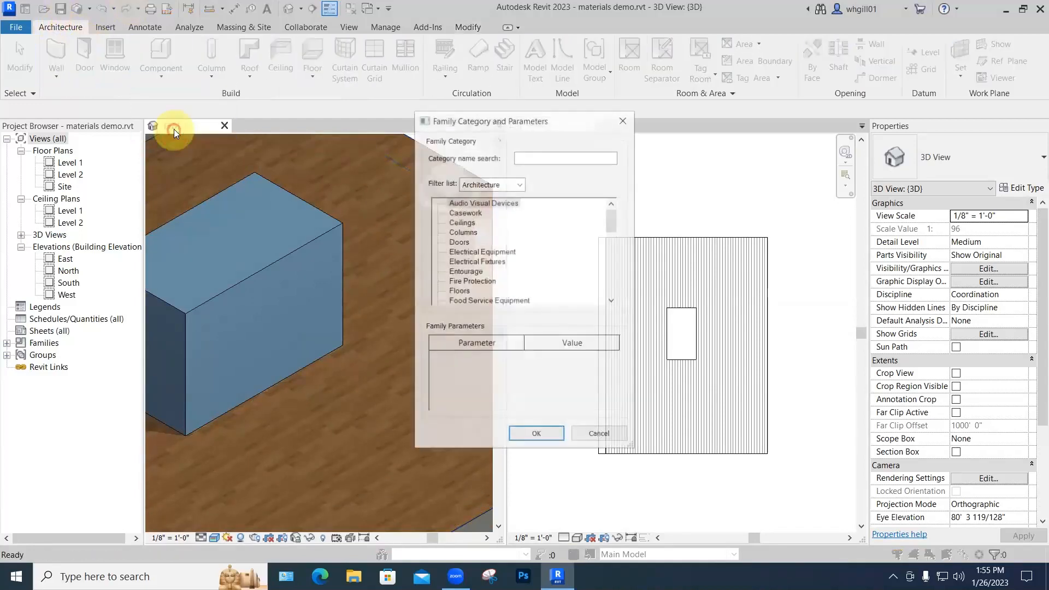
scroll(464, 279, "down", 4)
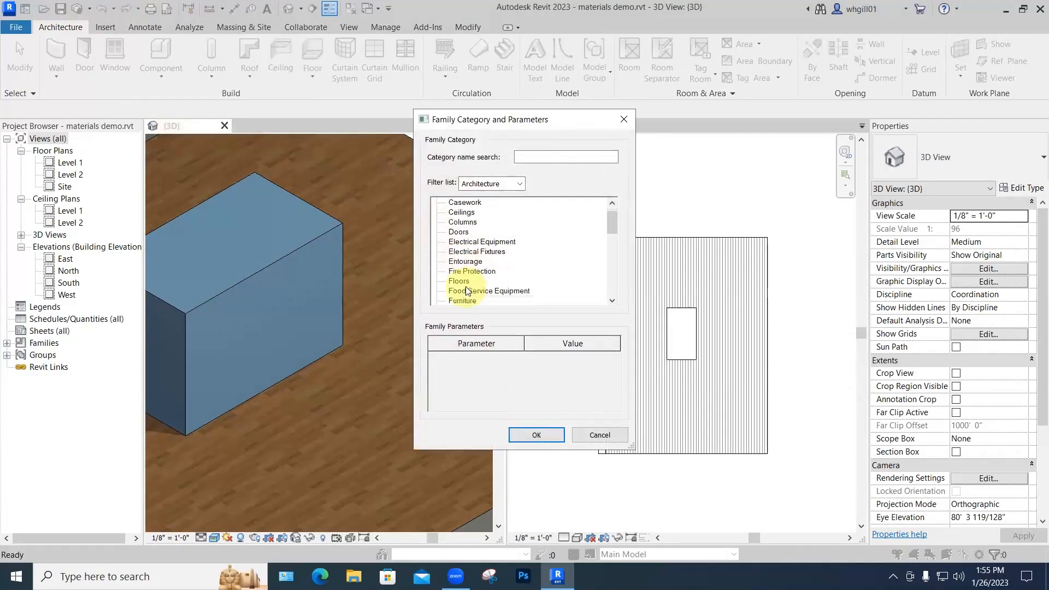
left_click(468, 291)
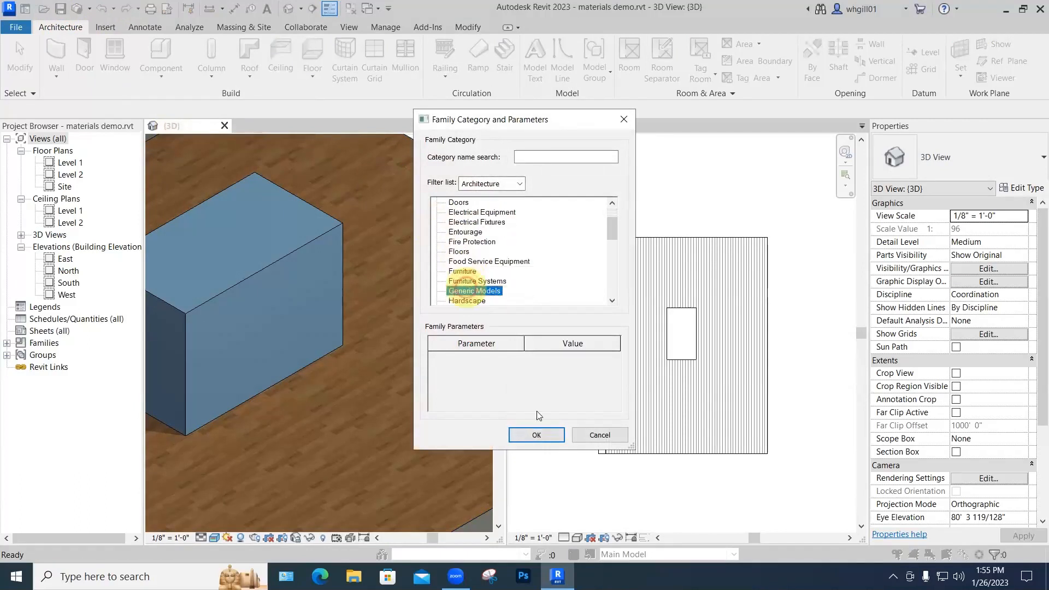
left_click(536, 435)
left_click(518, 305)
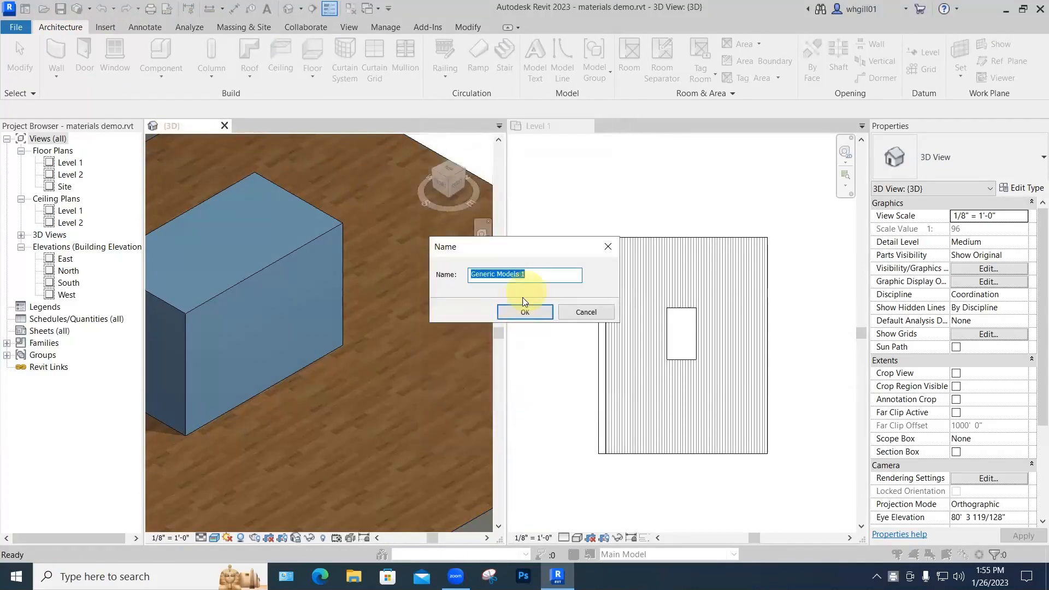
type("c")
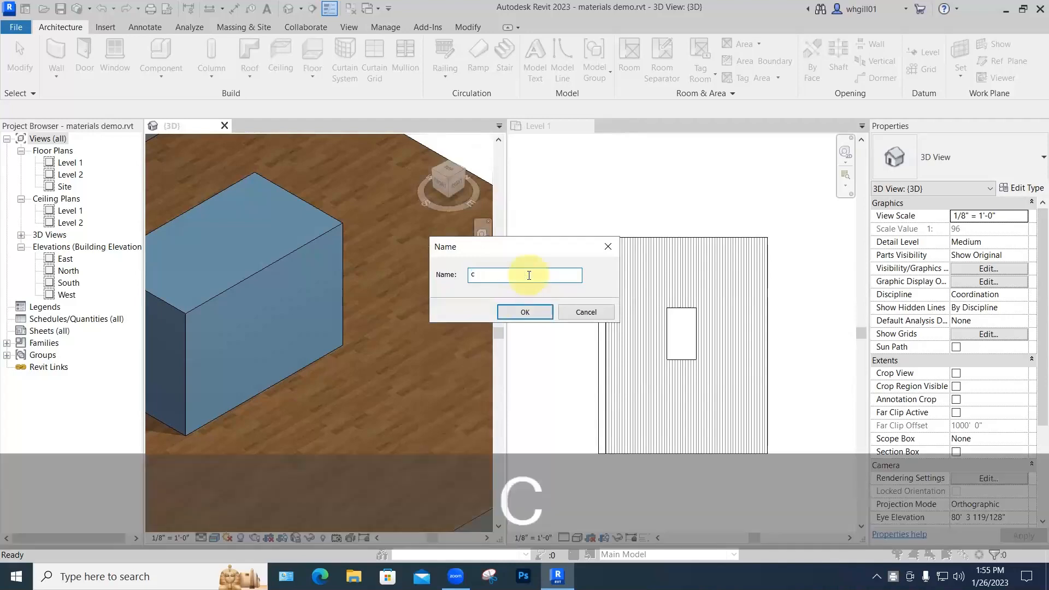
type("linder")
key("Return")
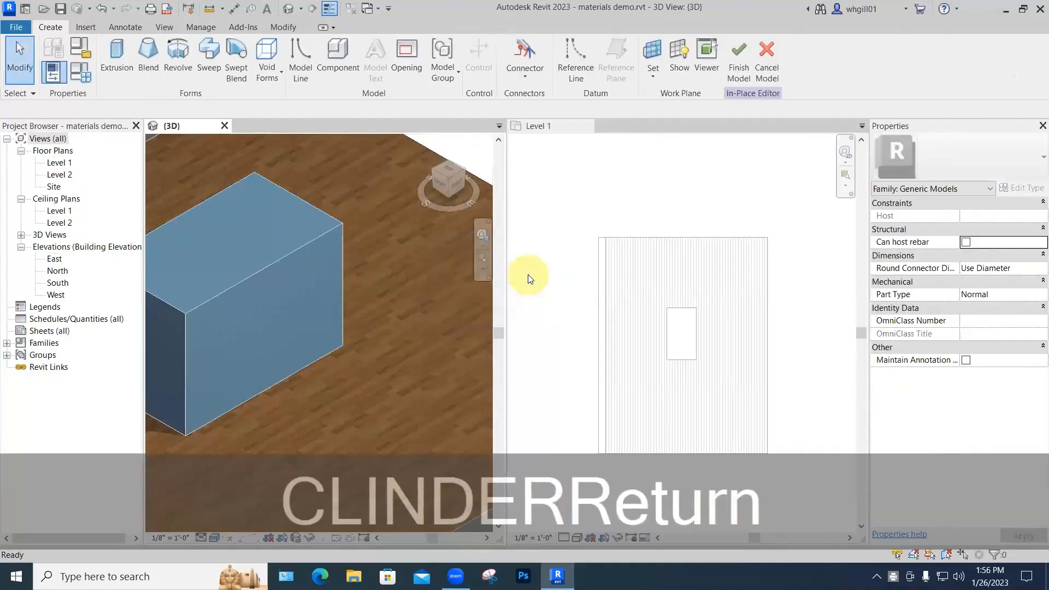
Step: Start a solid extrusion and sketch its circular profile on the floor just beside the blue box
left_click(117, 66)
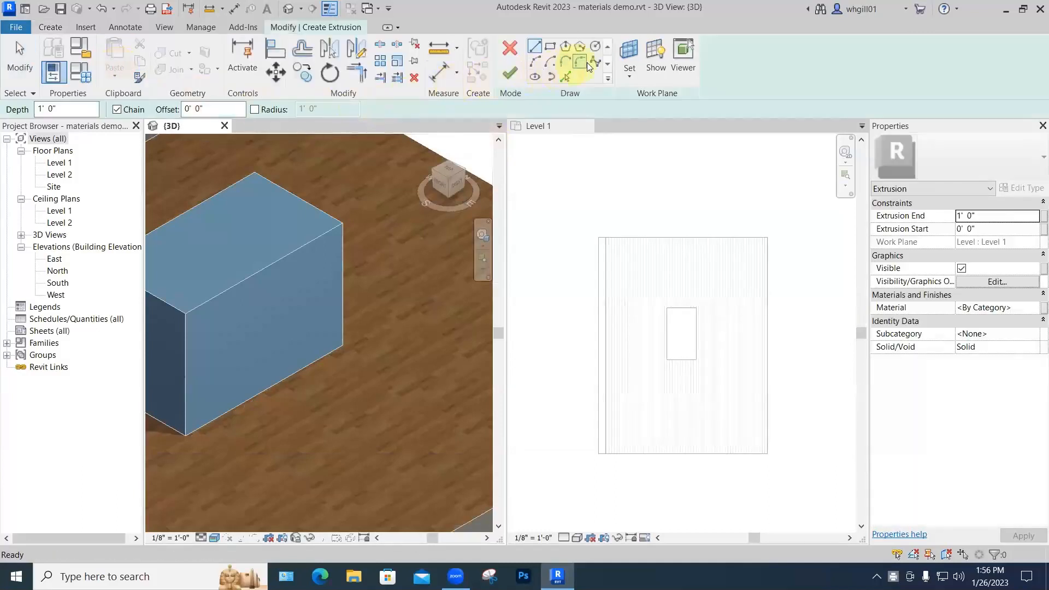
left_click(596, 47)
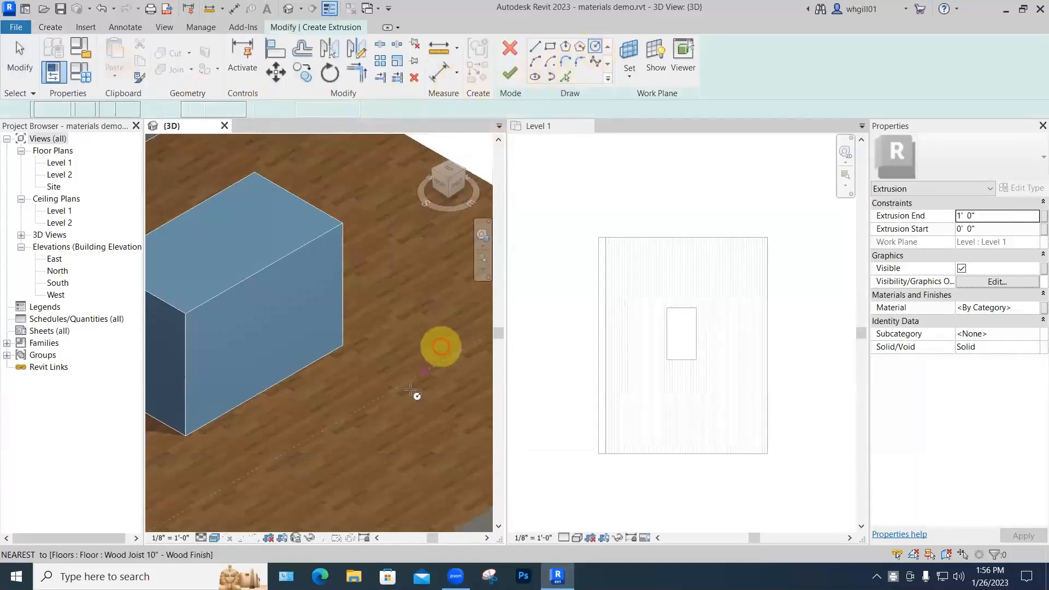
left_click(331, 398)
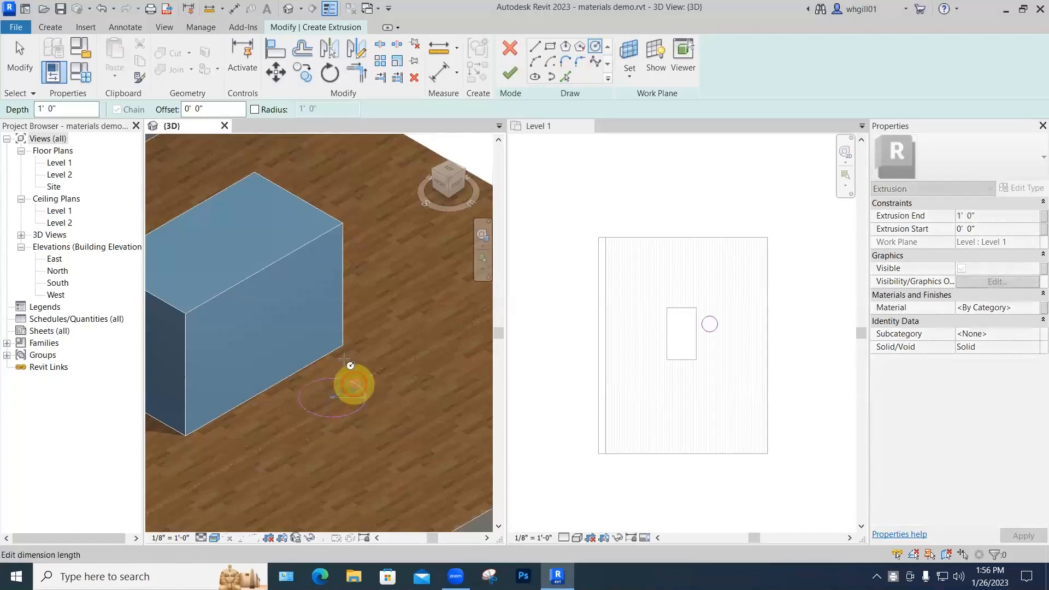
left_click(351, 377)
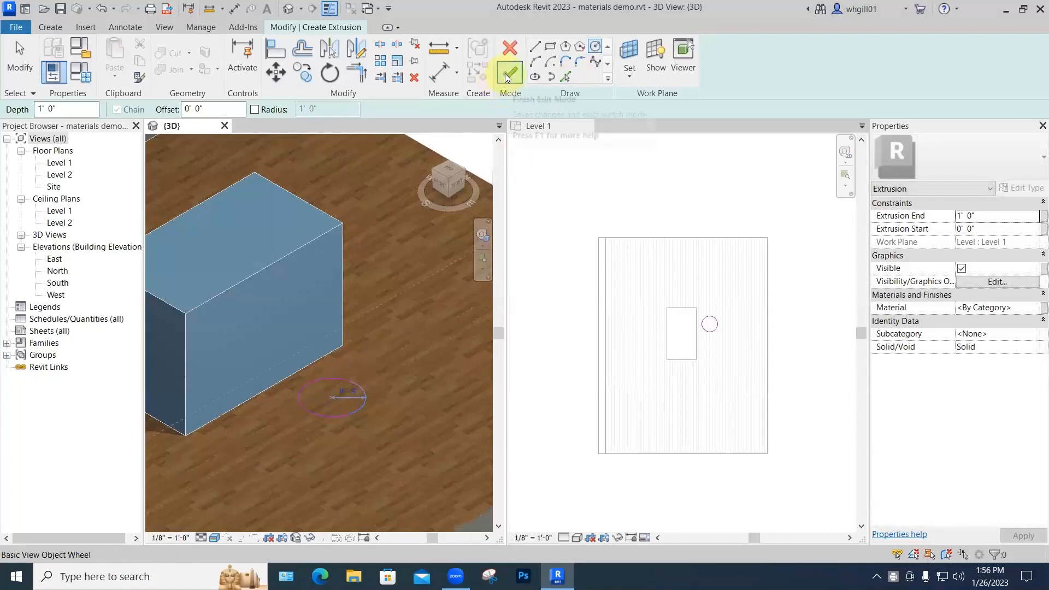
Step: Finish the circular extrusion sketch and stretch the cylinder to a height of about 2' 4 1/2"
left_click(509, 73)
left_click_drag(333, 352, 336, 311)
left_click(401, 345)
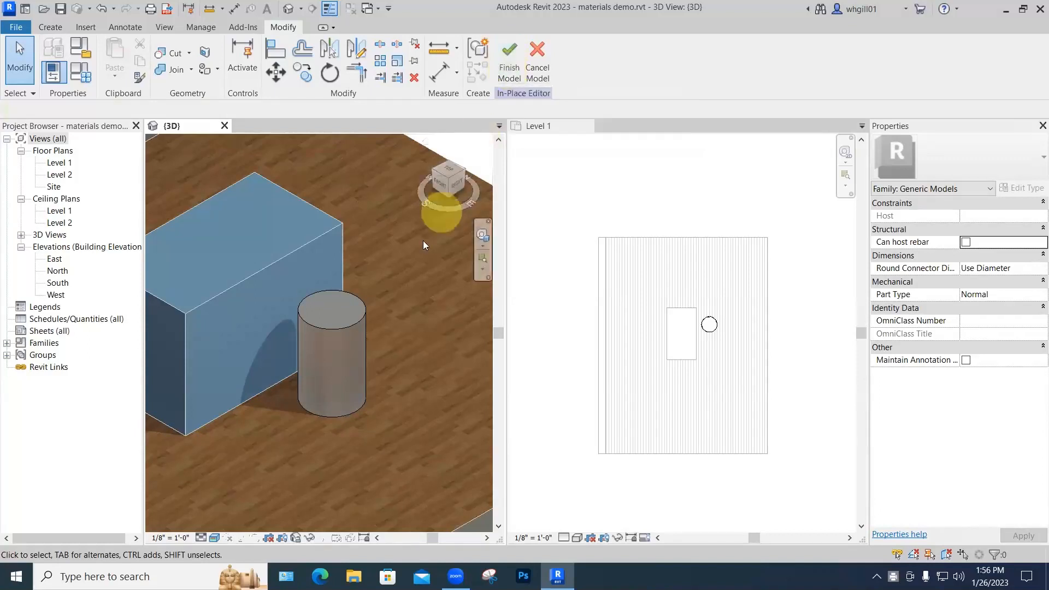
Step: Assign the Paint SW 9684 Azure Tide Glossy material to the cylinder and finish the in-place model
left_click(326, 327)
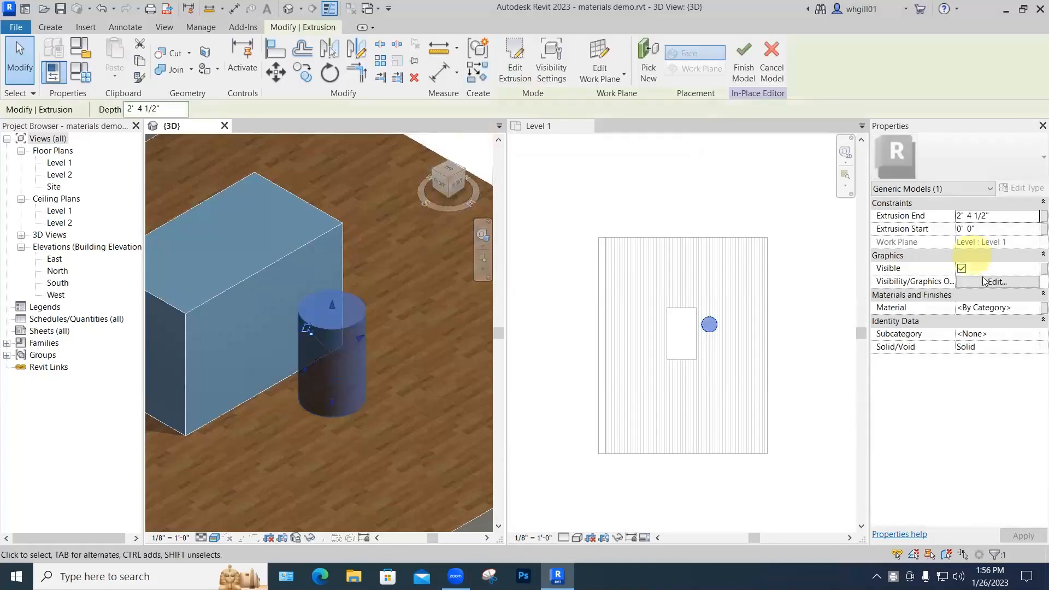
left_click(1033, 309)
left_click(1035, 308)
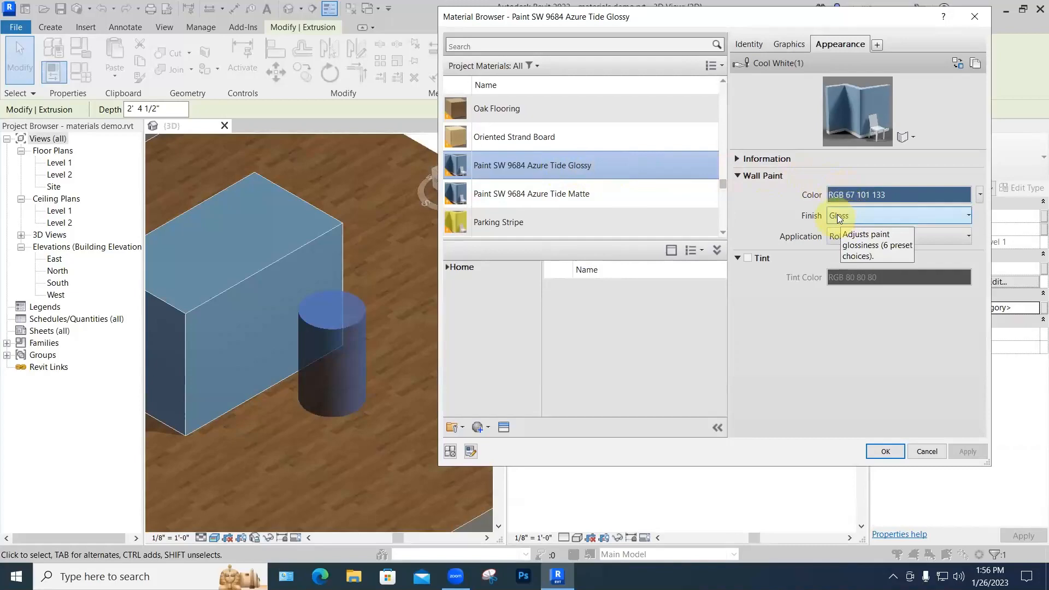
left_click(883, 454)
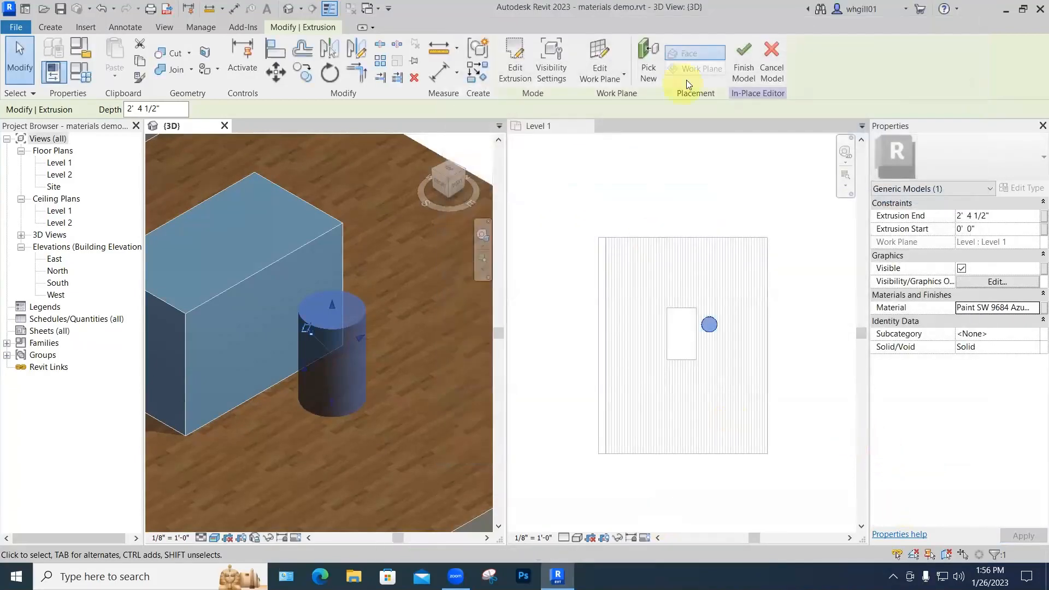
left_click(740, 66)
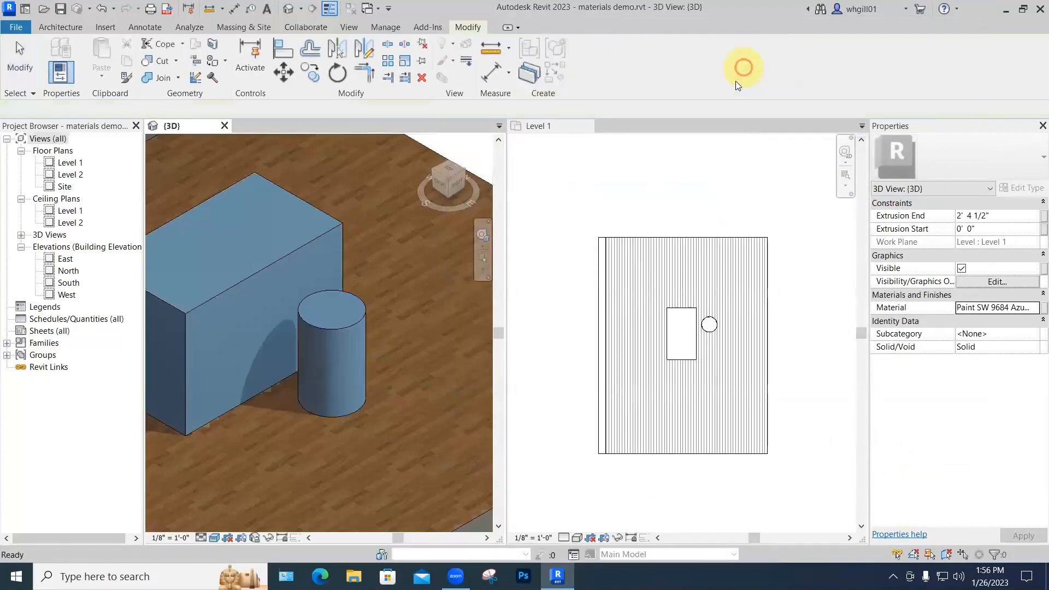
Step: Render a close 3D view of the cylinder beside the box at Medium quality and examine the glossy and matte surfaces
scroll(308, 429, "up", 5)
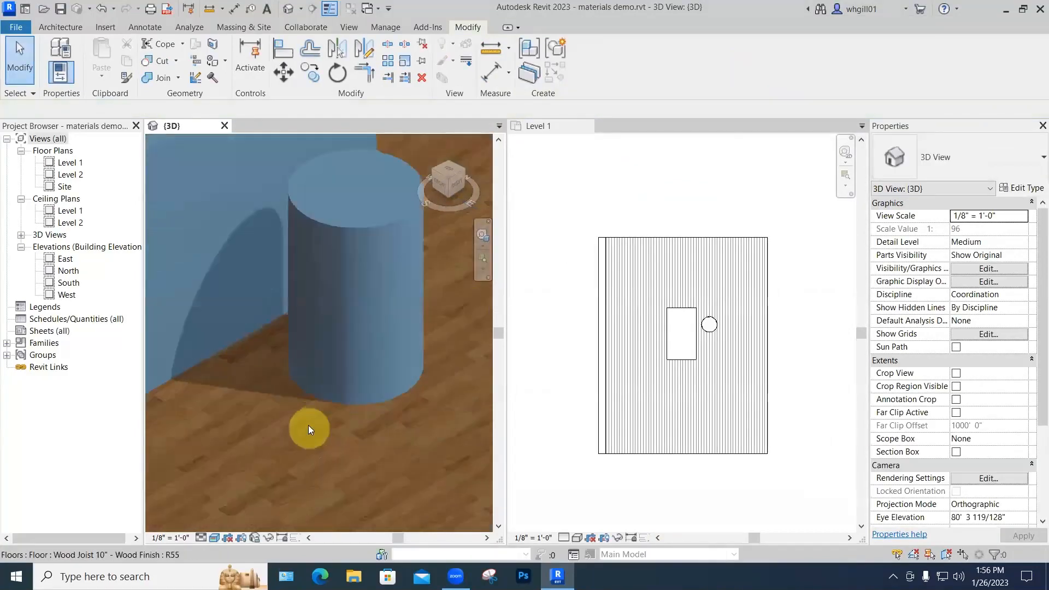
scroll(341, 457, "down", 5)
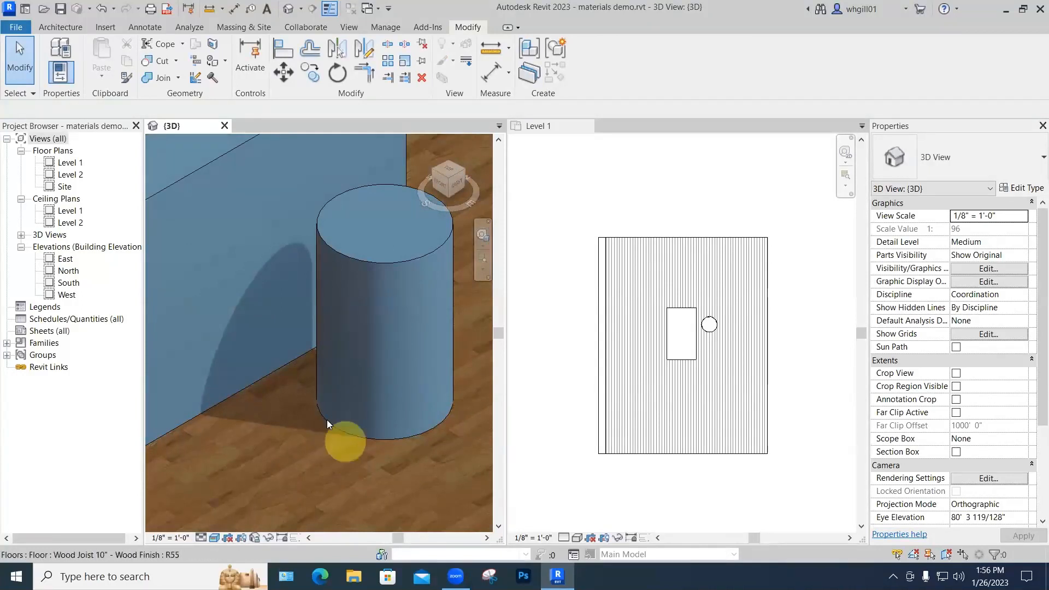
key("r")
key("r")
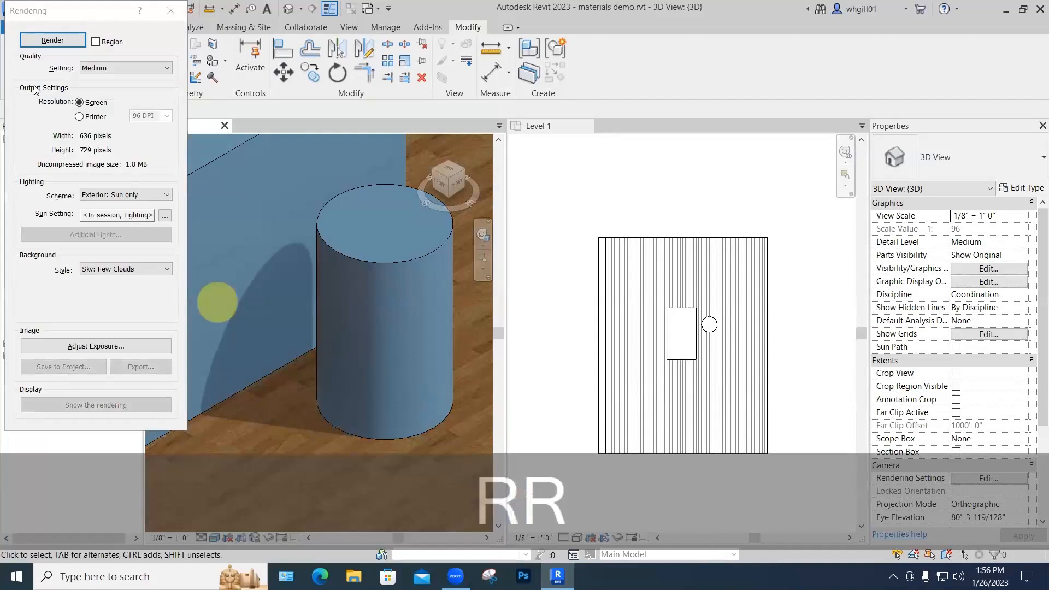
left_click(43, 41)
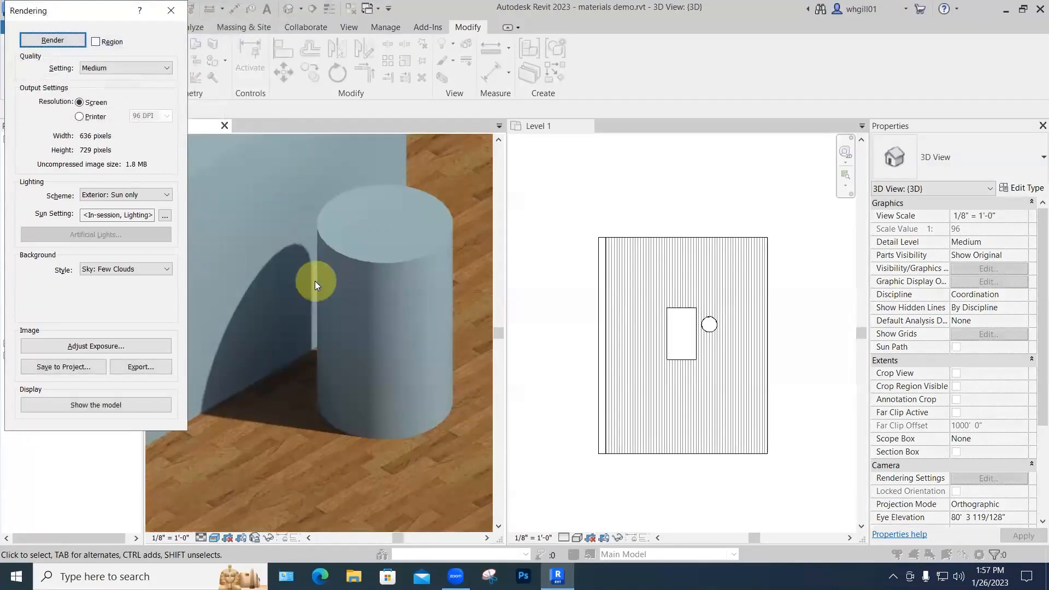
scroll(315, 281, "up", 5)
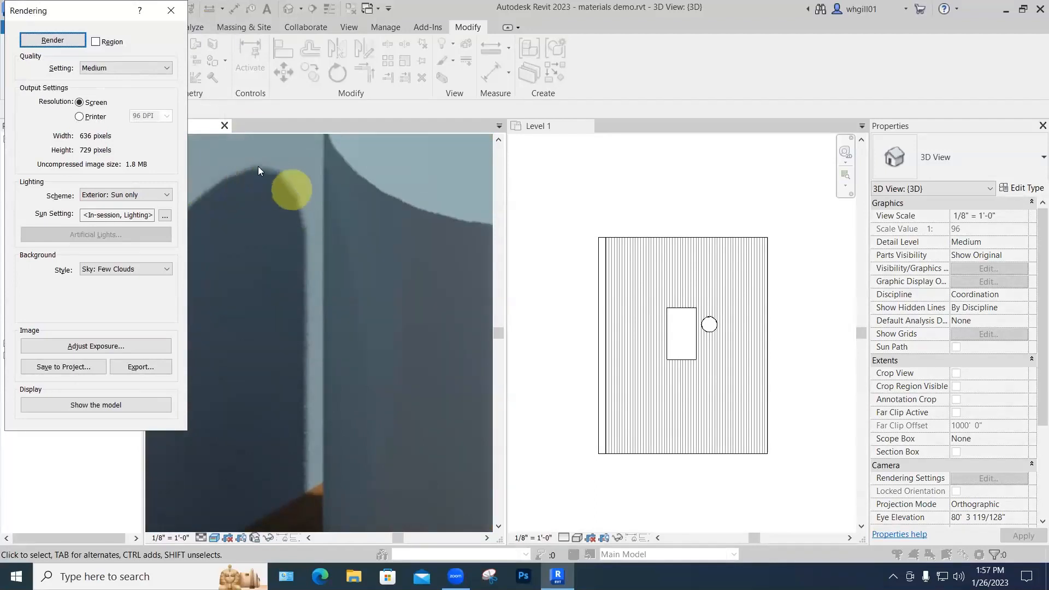
scroll(383, 278, "down", 3)
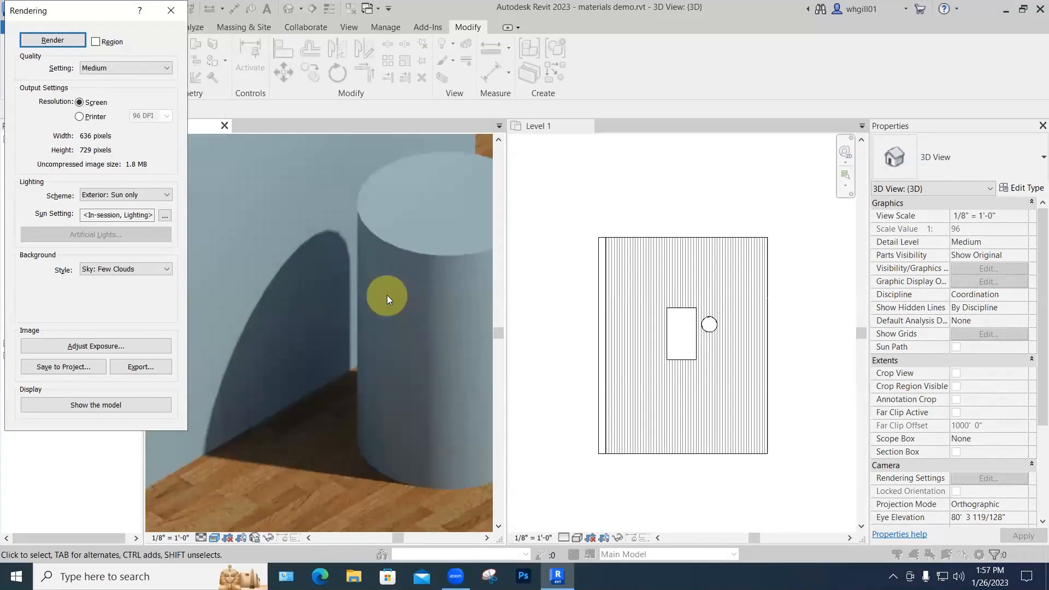
scroll(387, 295, "down", 5)
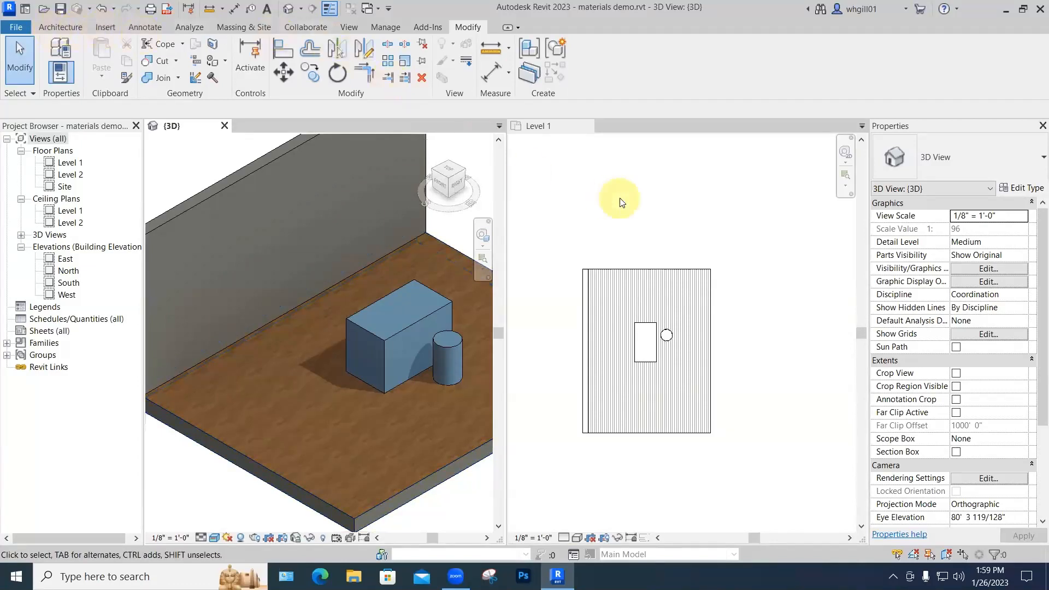
Step: Create a new project material and name it "Carpet square"
key("m")
key("m")
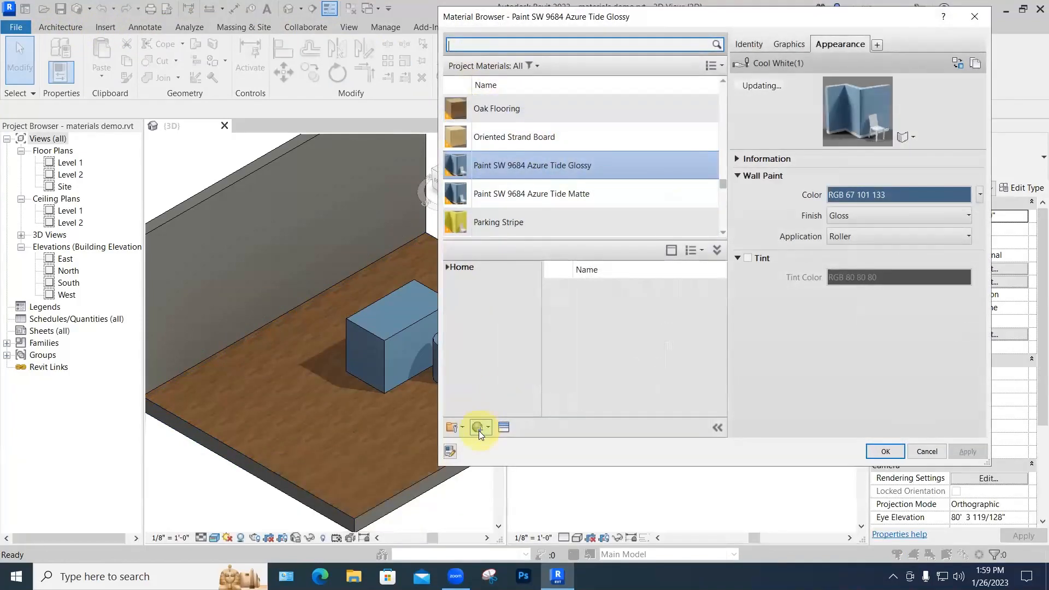
left_click(479, 431)
left_click(488, 443)
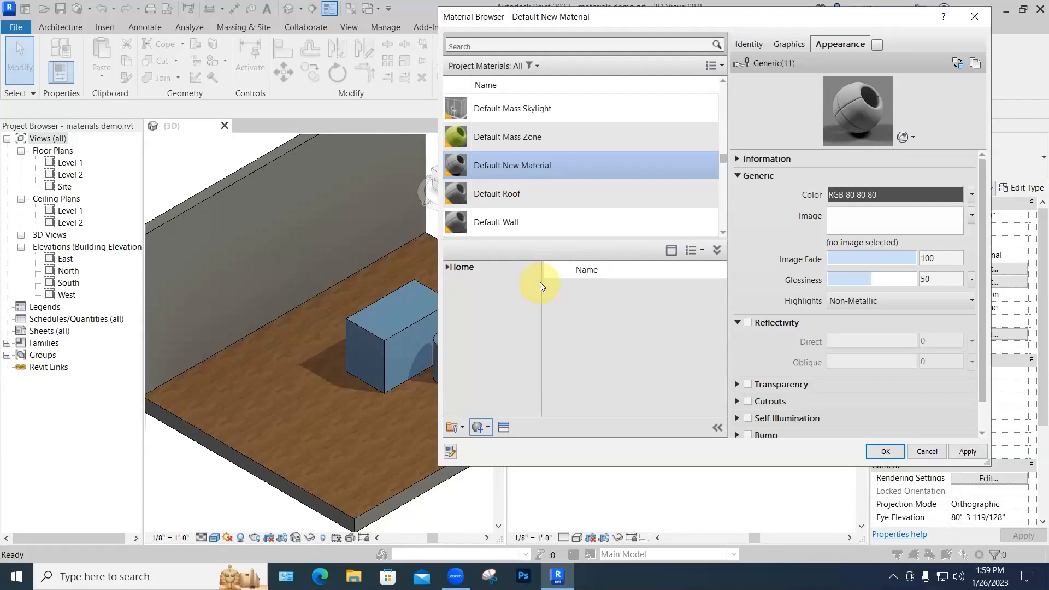
right_click(545, 166)
left_click(574, 213)
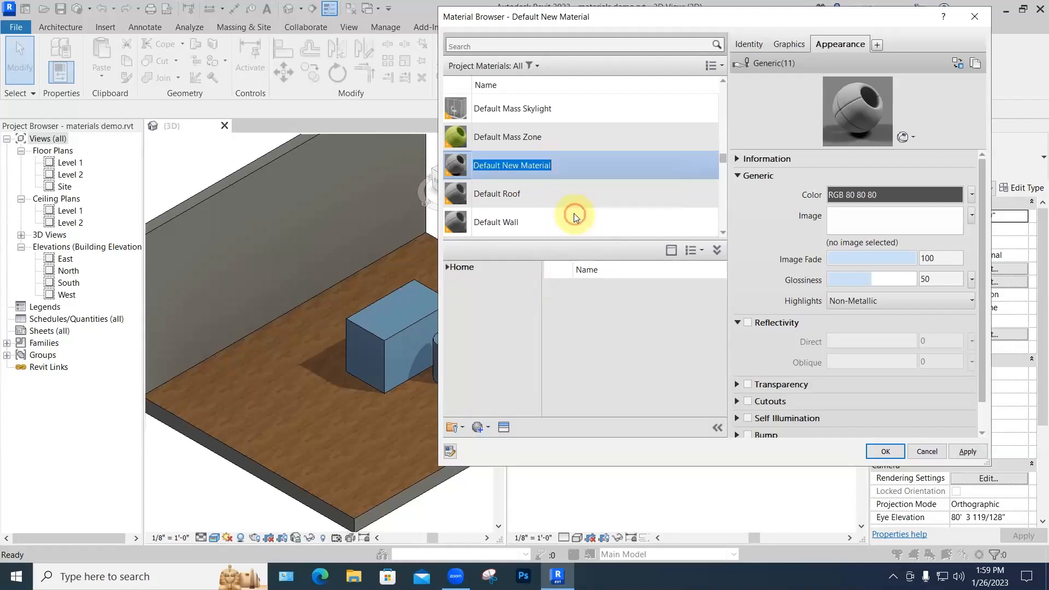
type("Car")
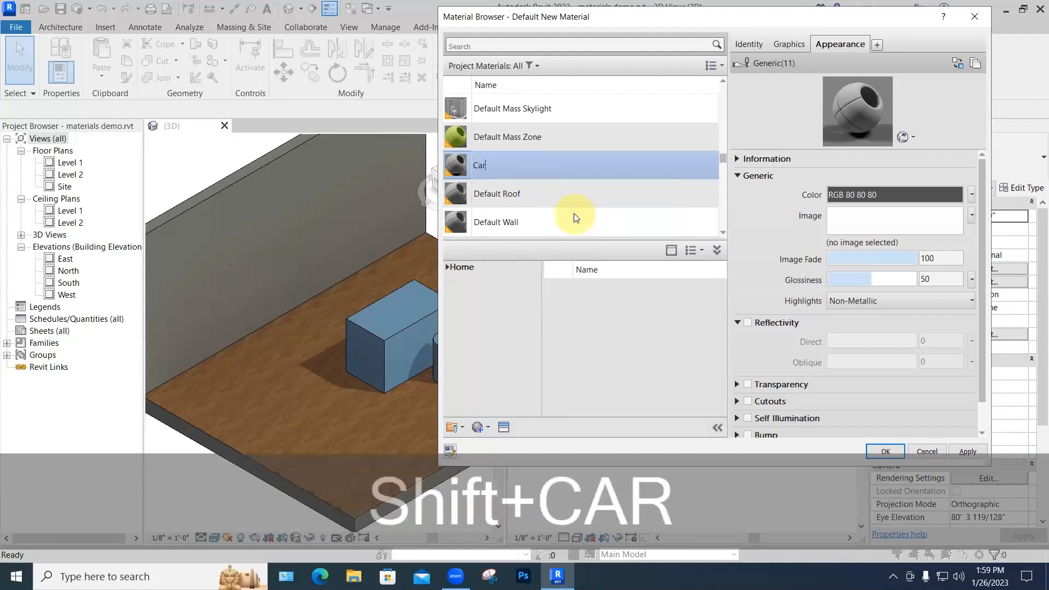
type("pet ")
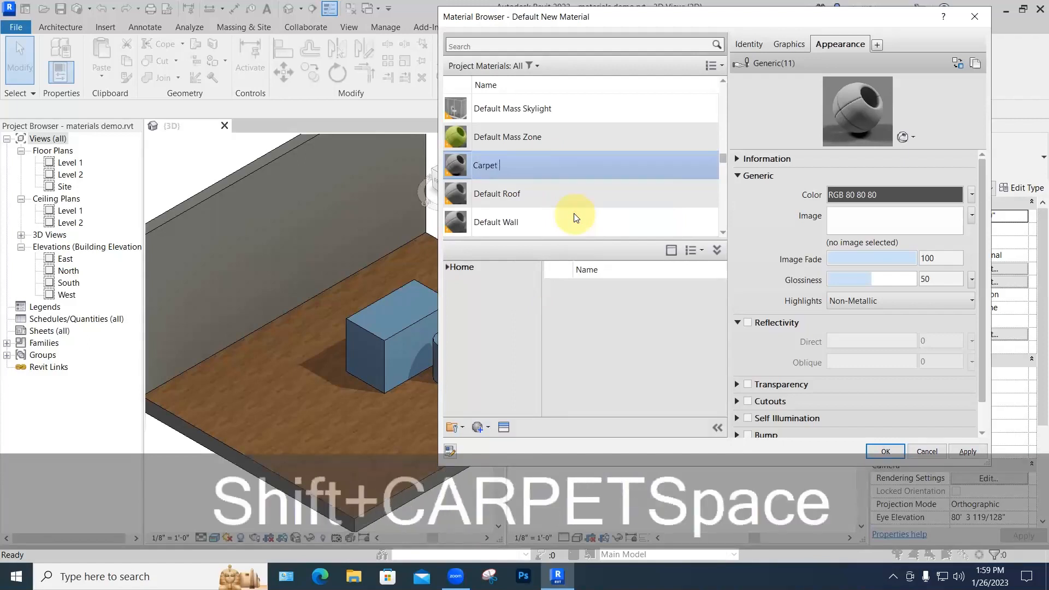
type("square")
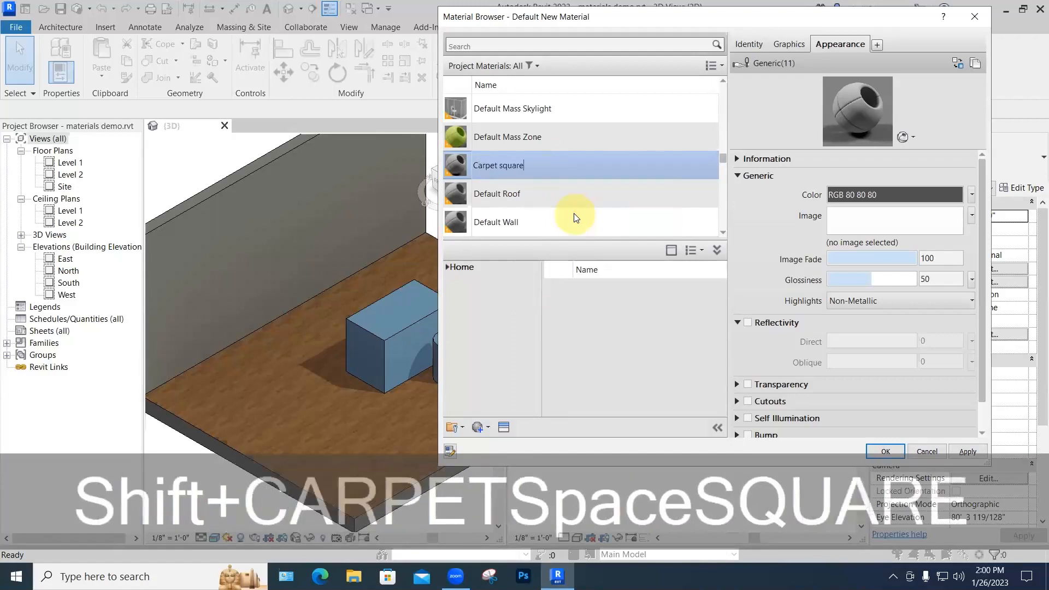
key("Return")
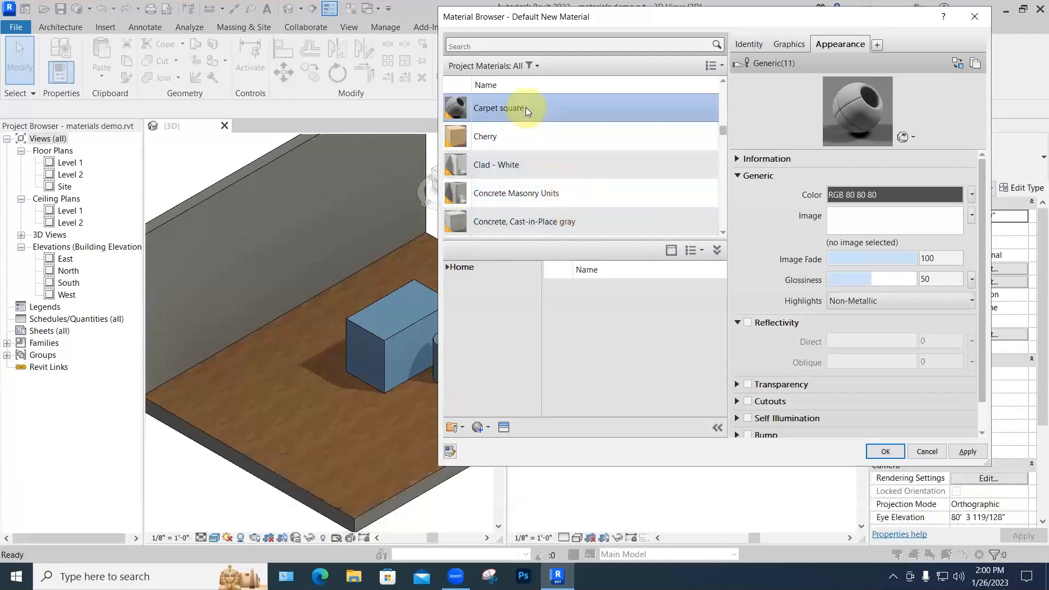
Step: Rename the new carpet material as "Carpet squares"
right_click(526, 107)
left_click(558, 158)
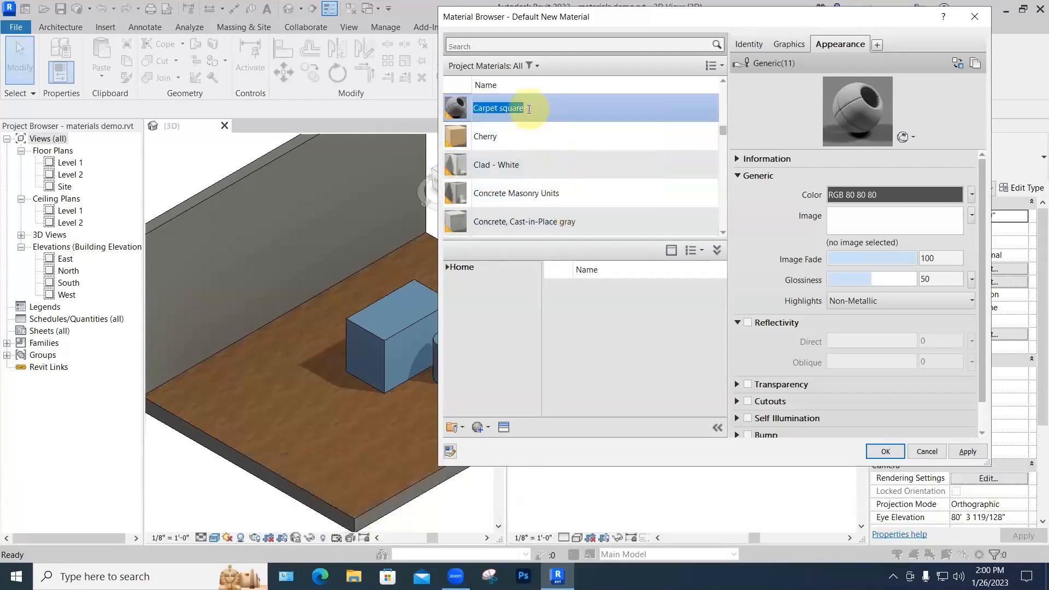
left_click(528, 108)
type("s")
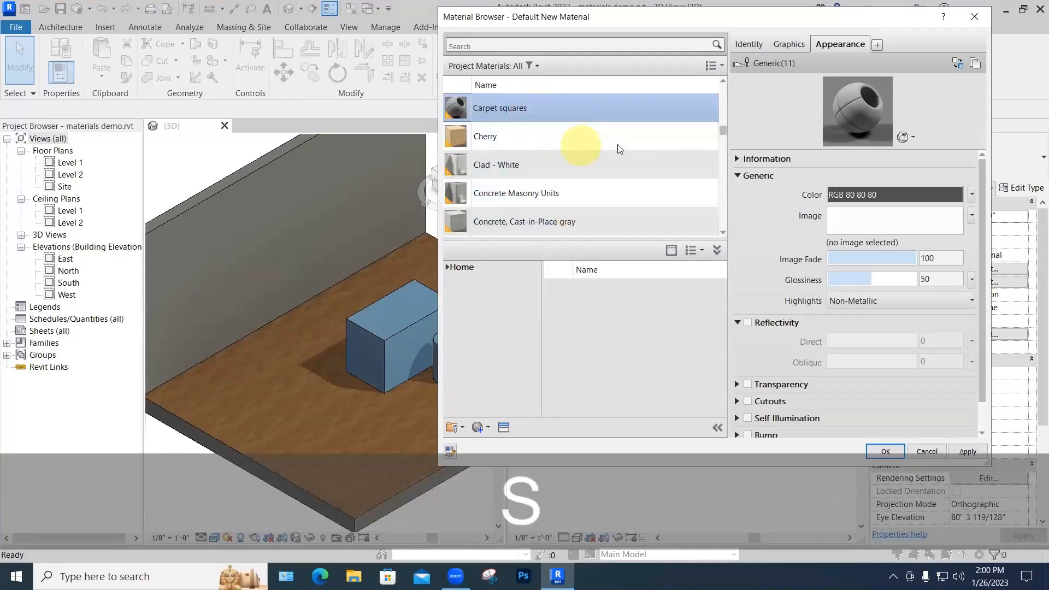
Step: Set the foreground surface pattern of the Carpet squares material to the model pattern Ceiling 24x24
left_click(785, 43)
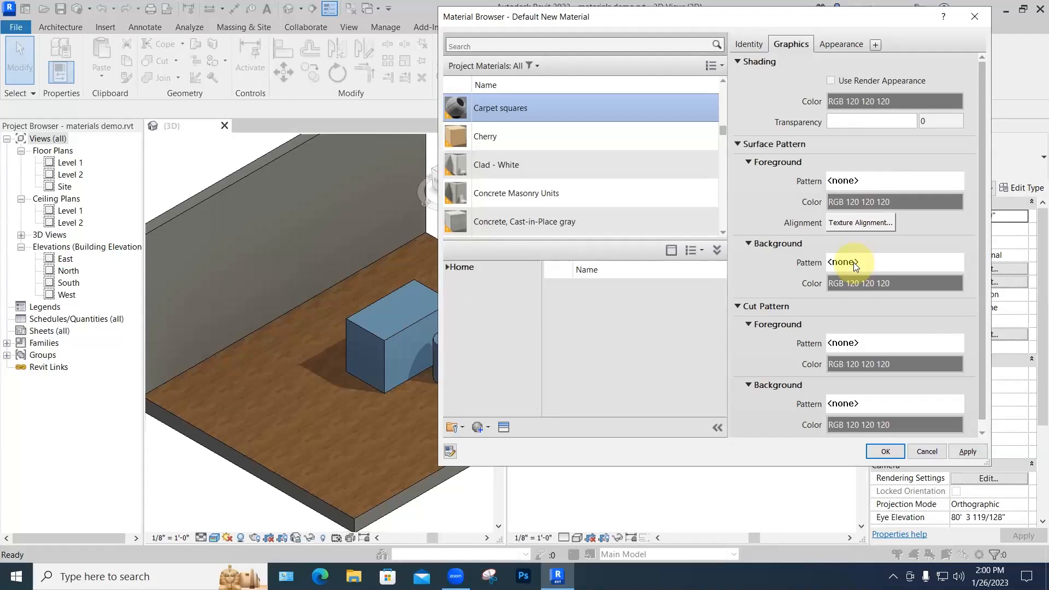
left_click(848, 182)
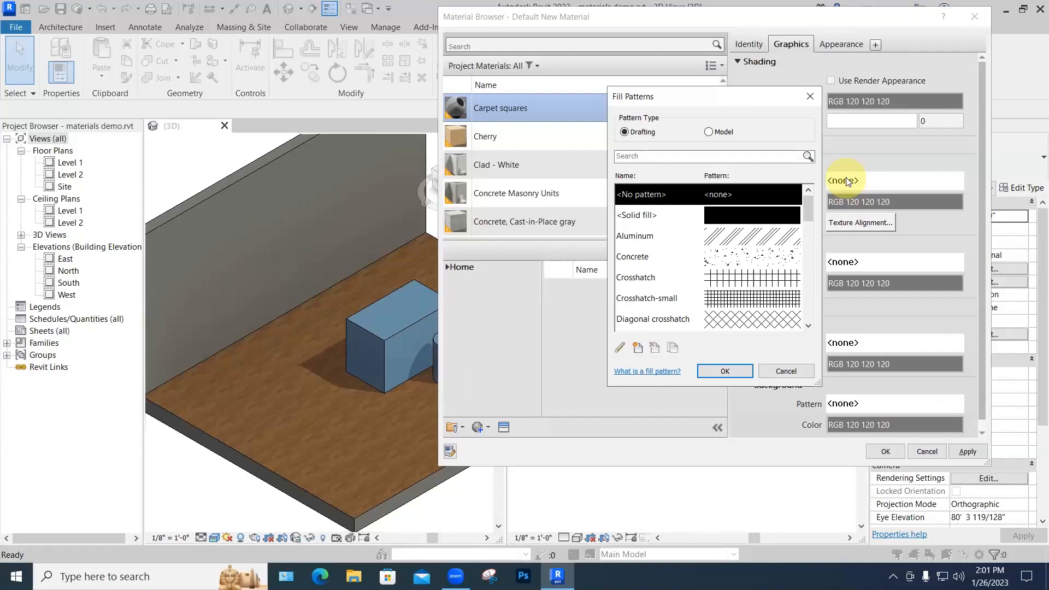
left_click(710, 132)
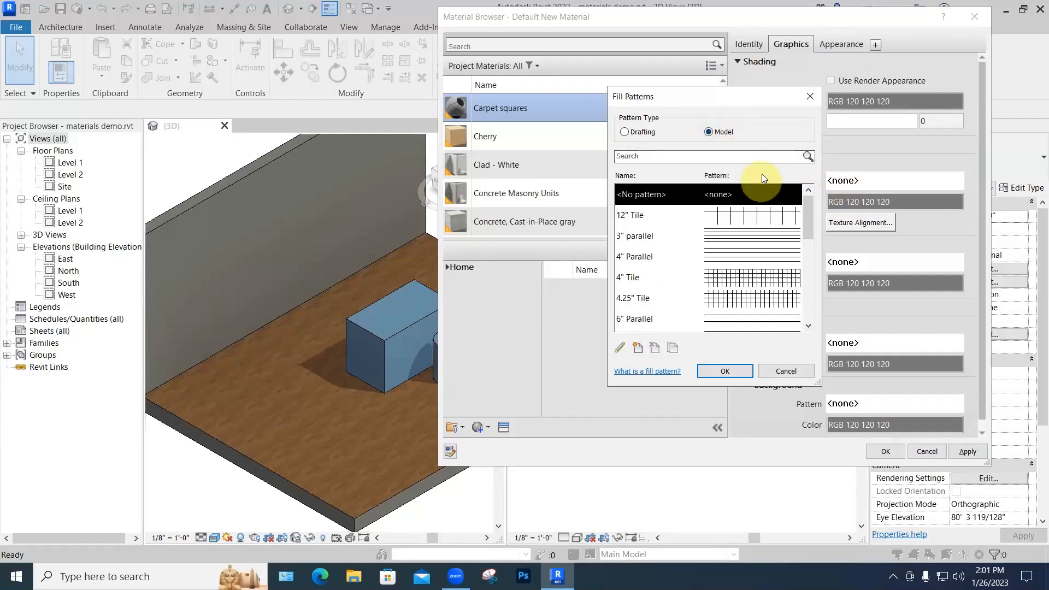
scroll(744, 225, "down", 3)
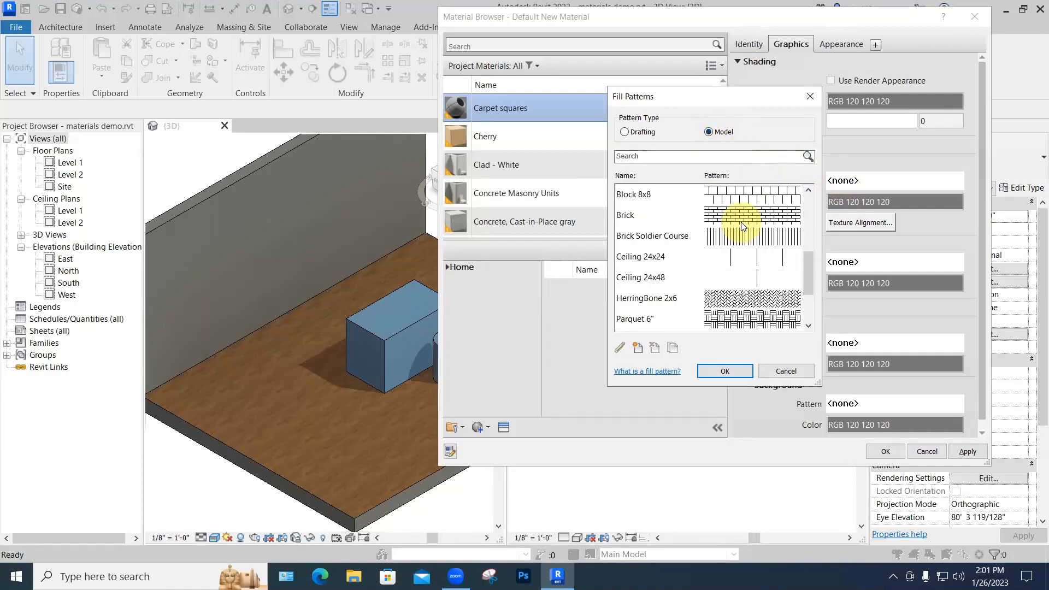
scroll(744, 226, "down", 1)
scroll(667, 215, "up", 2)
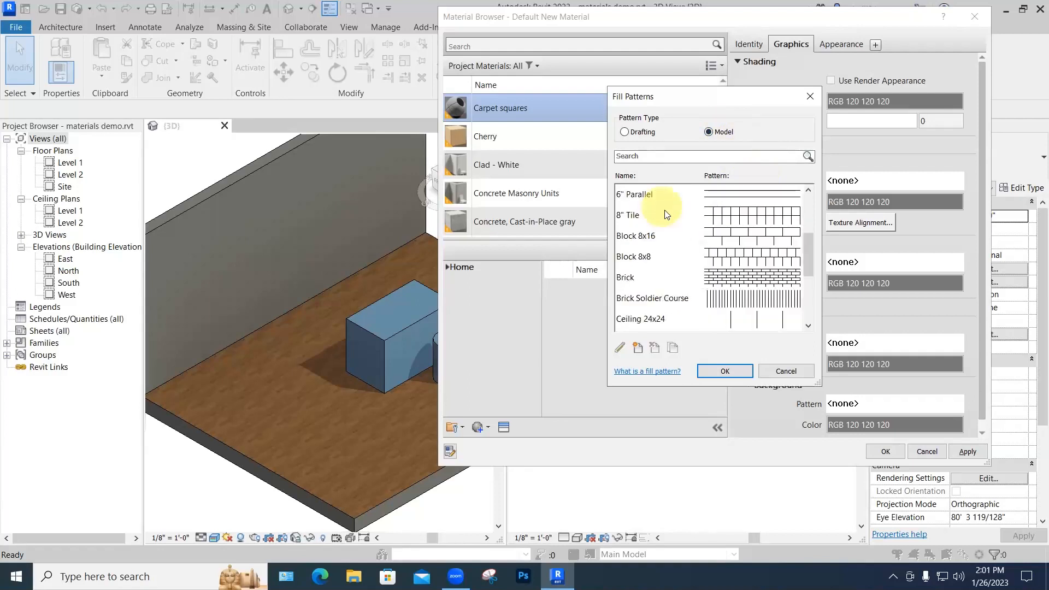
left_click(715, 321)
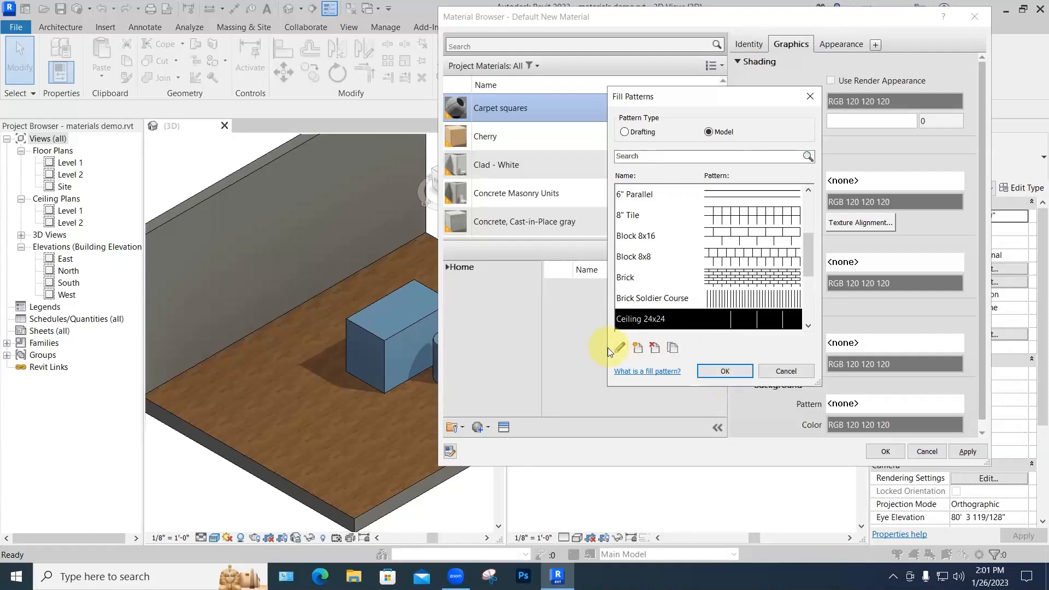
left_click(724, 371)
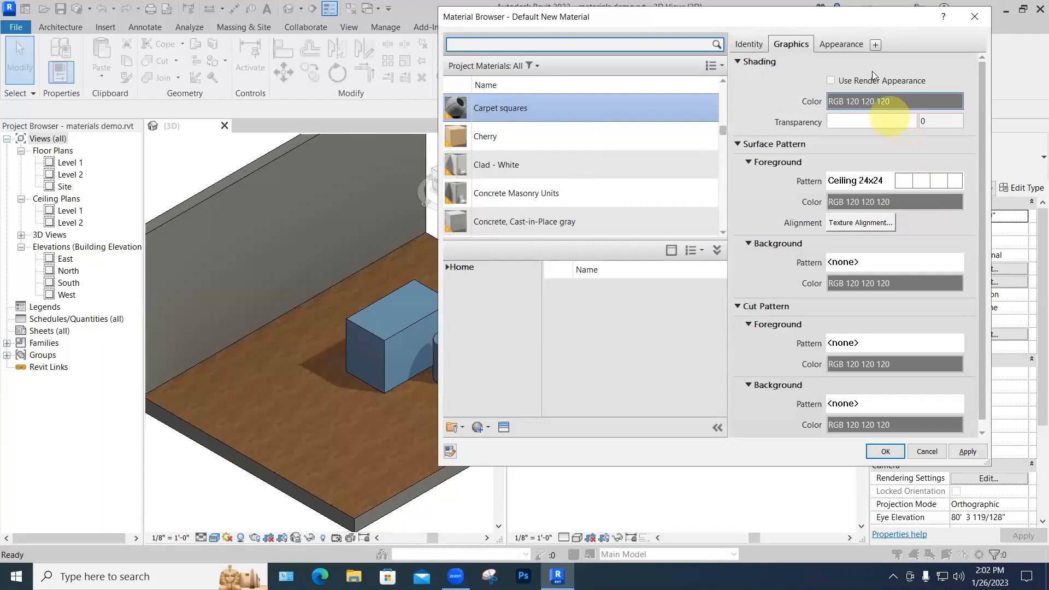
Step: Load Carpet.jpg from the Desktop as the Carpet squares appearance image and open that image in the Texture Editor
left_click(840, 44)
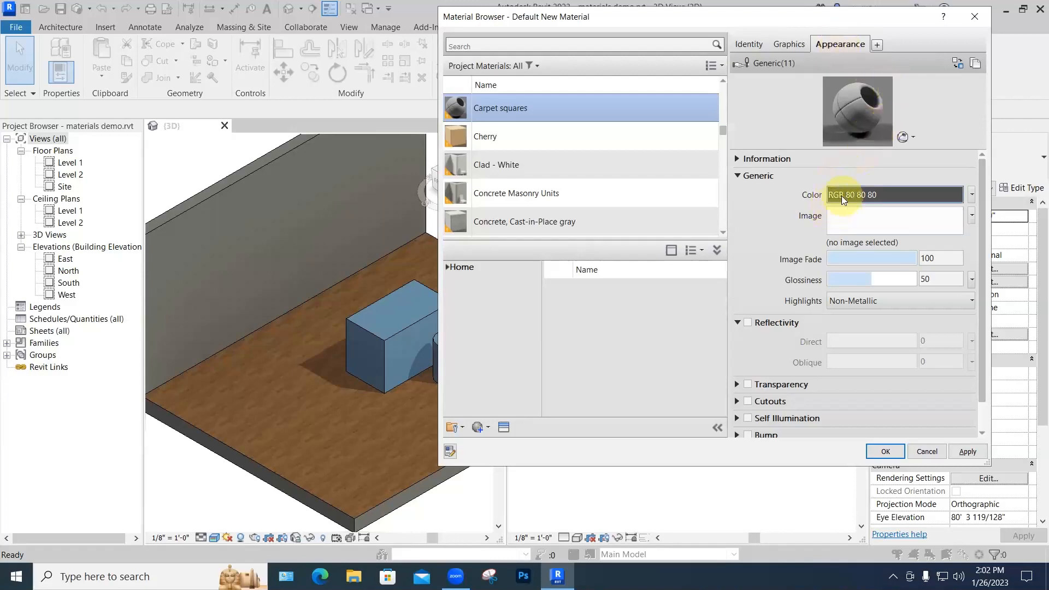
left_click(873, 226)
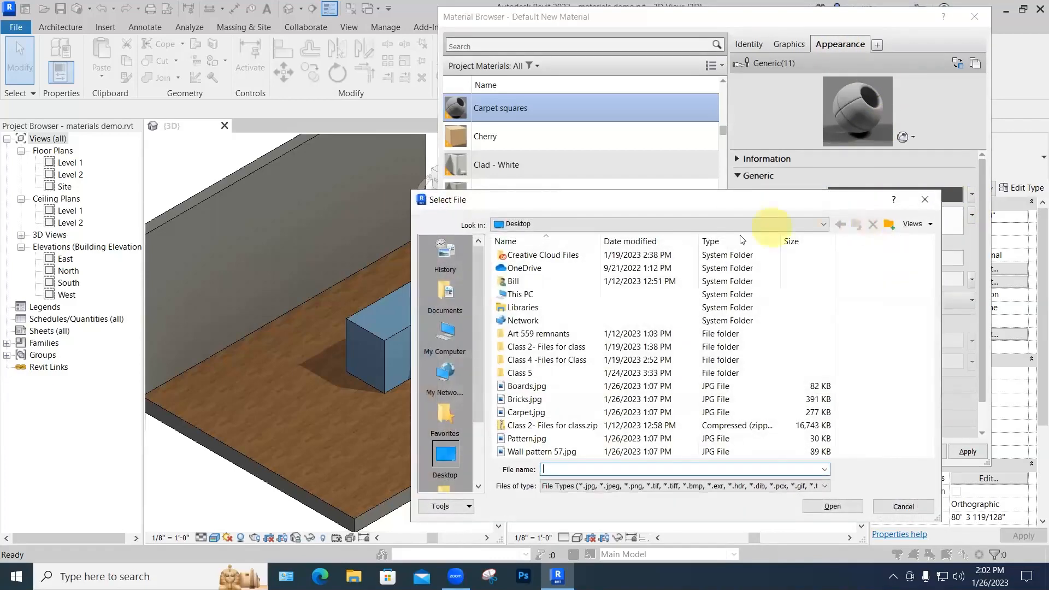
left_click_drag(646, 203, 663, 137)
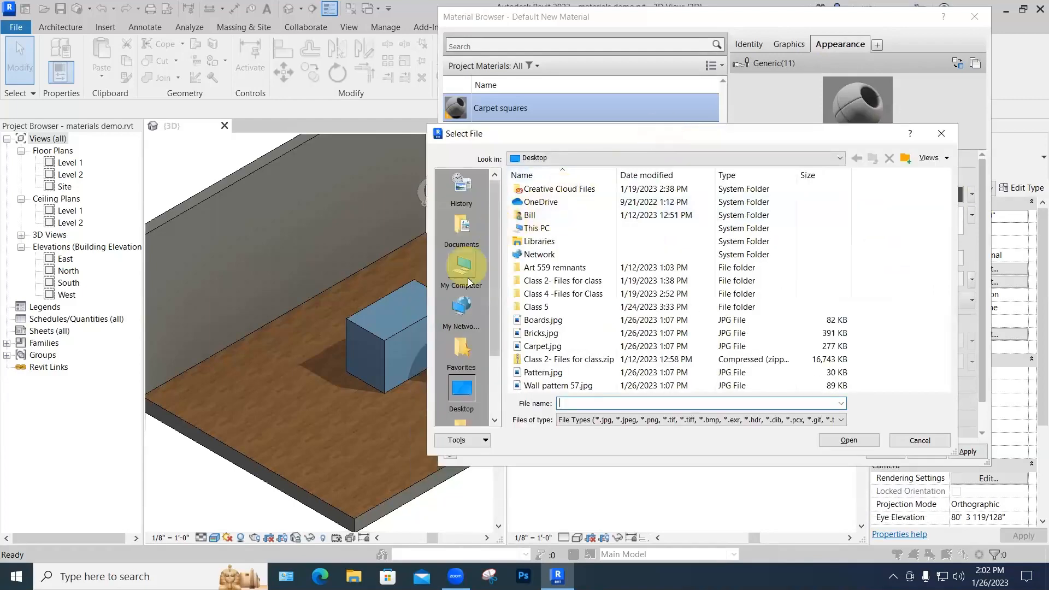
left_click(462, 385)
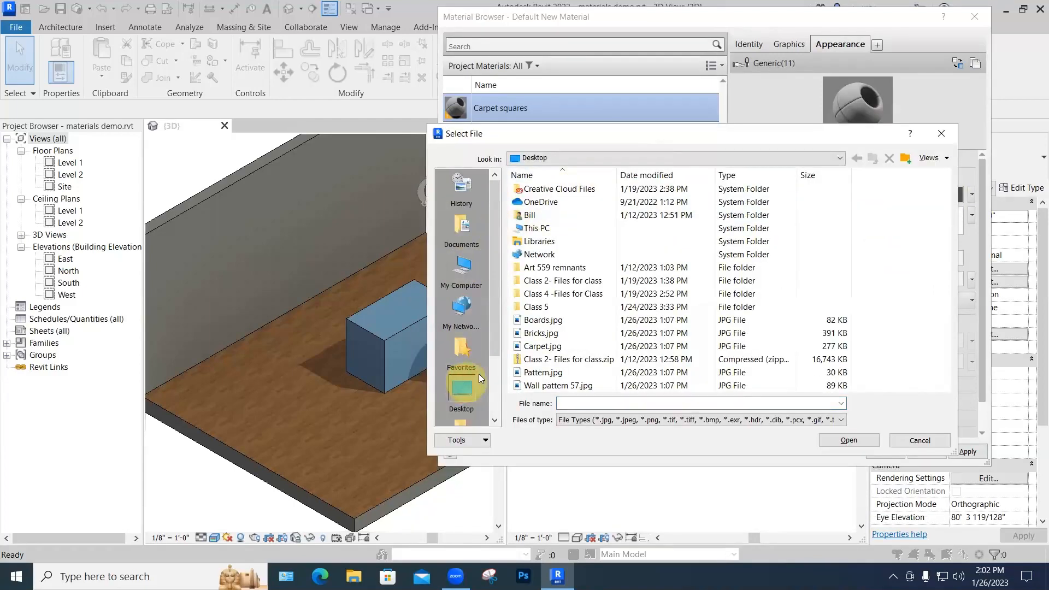
left_click(587, 346)
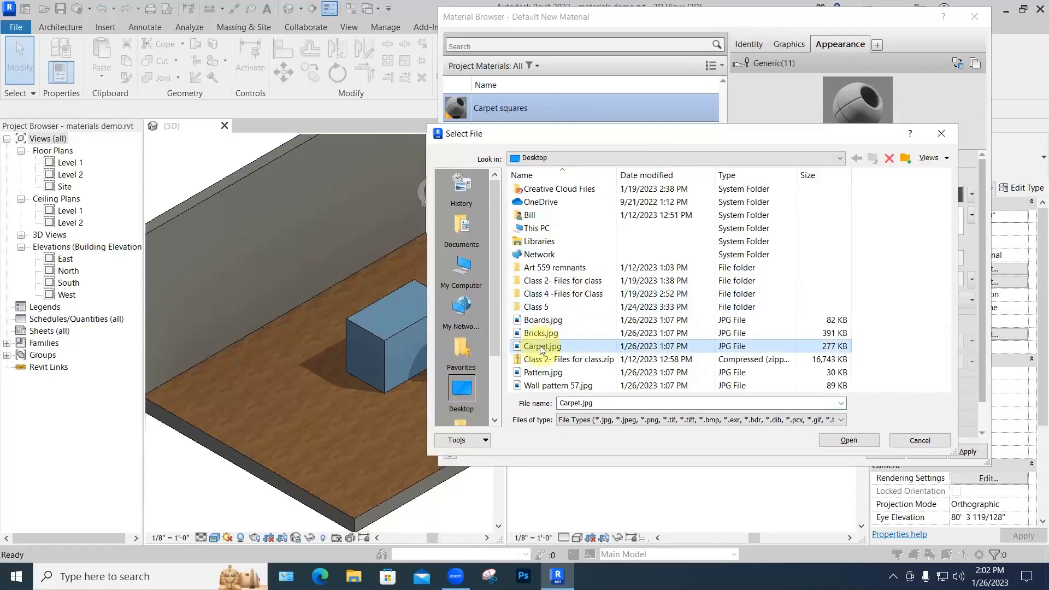
left_click(849, 440)
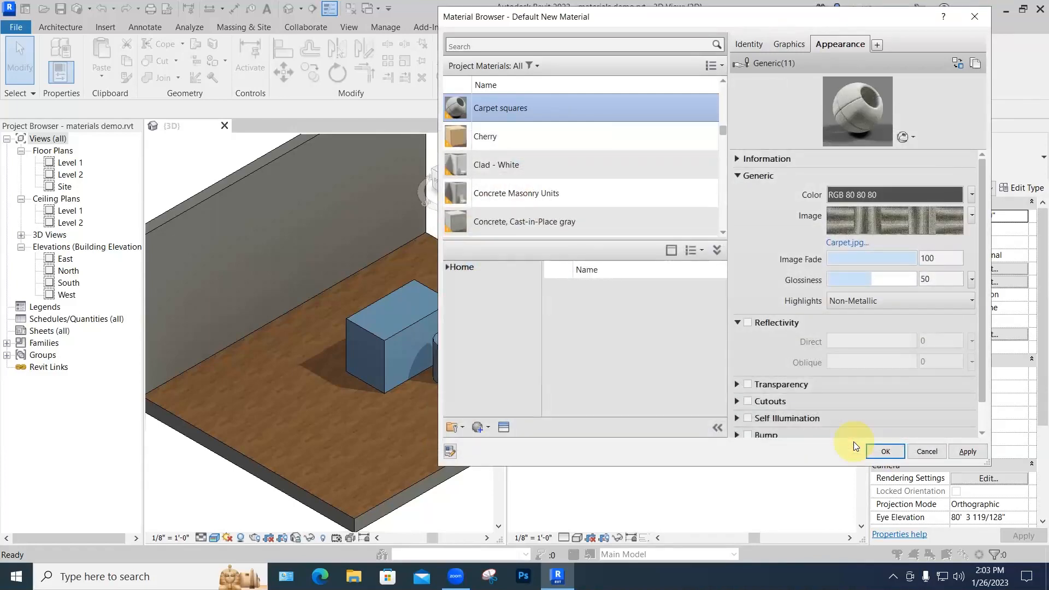
left_click(842, 216)
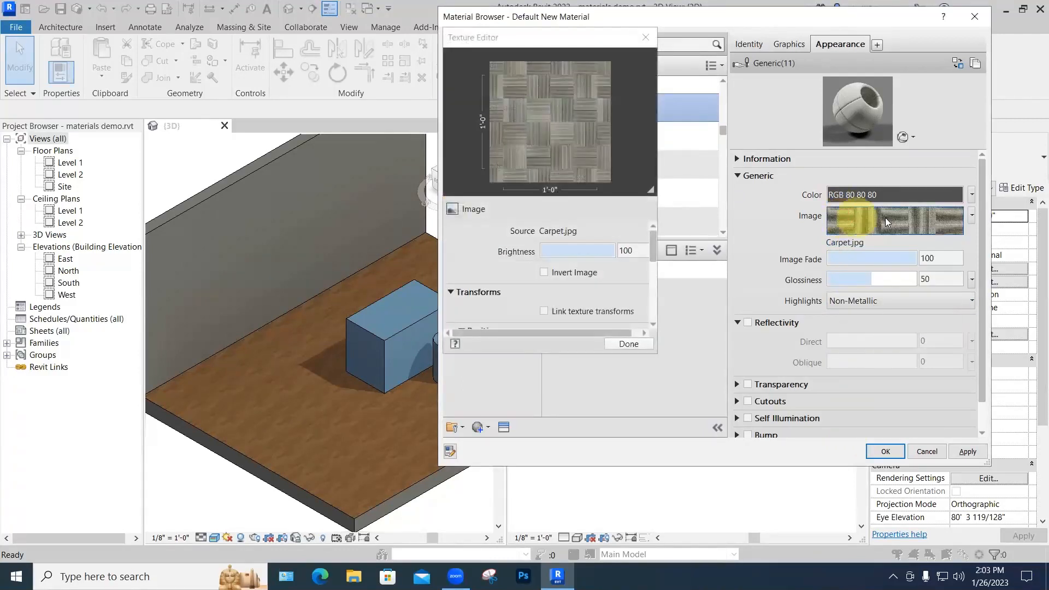
Step: Set the carpet texture's sample size to 8'-0" in both width and height
left_click(600, 43)
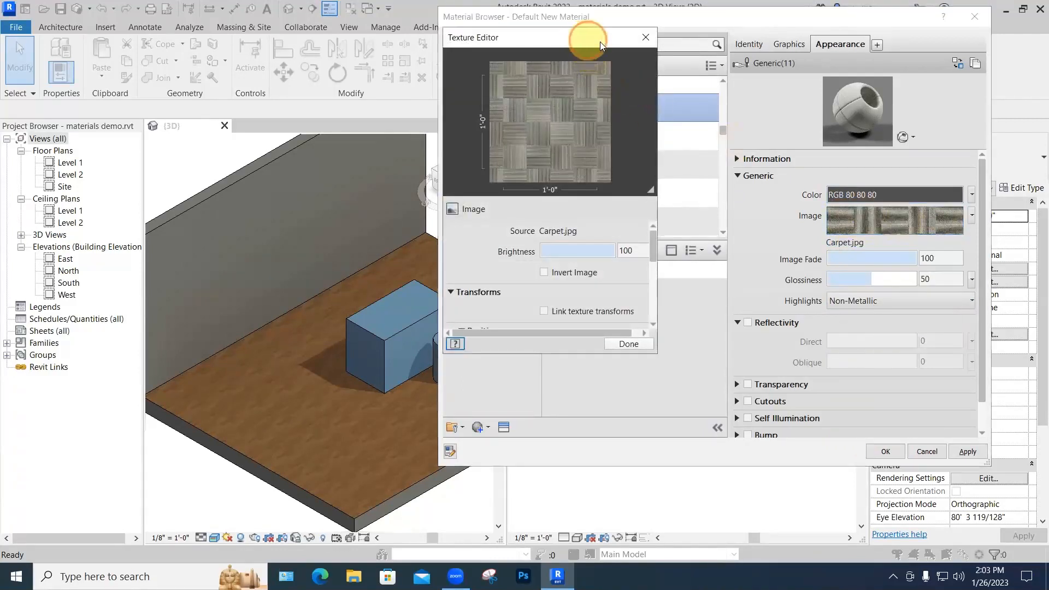
left_click_drag(600, 44, 343, 58)
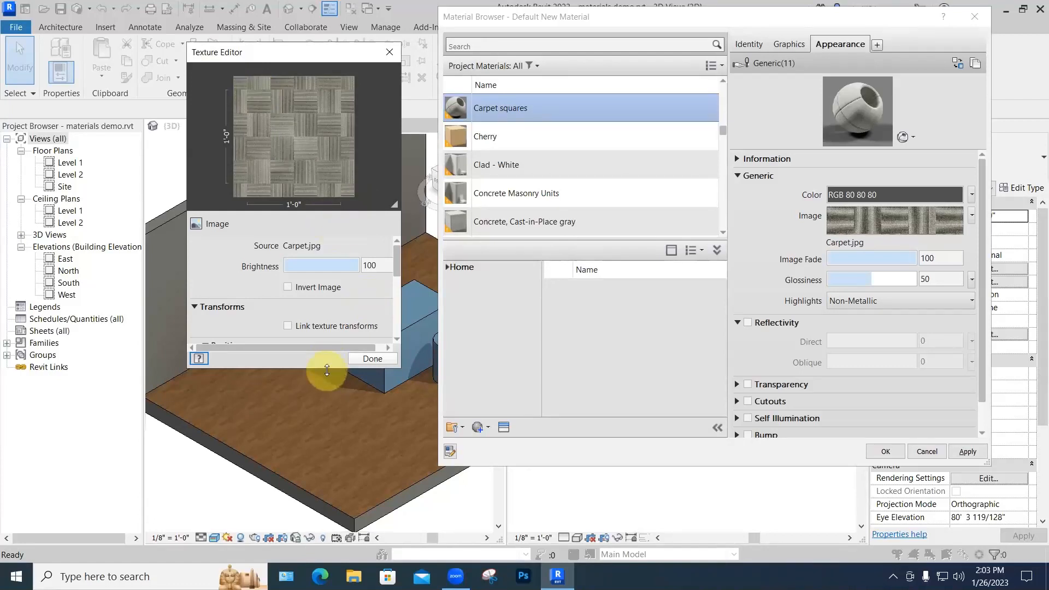
left_click_drag(326, 371, 327, 506)
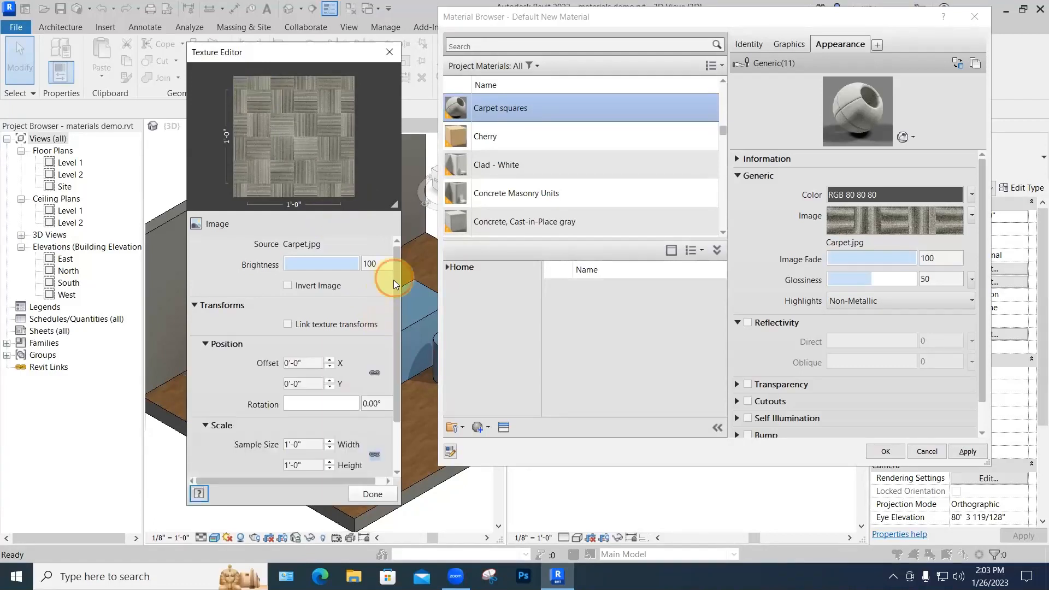
left_click_drag(393, 280, 393, 353)
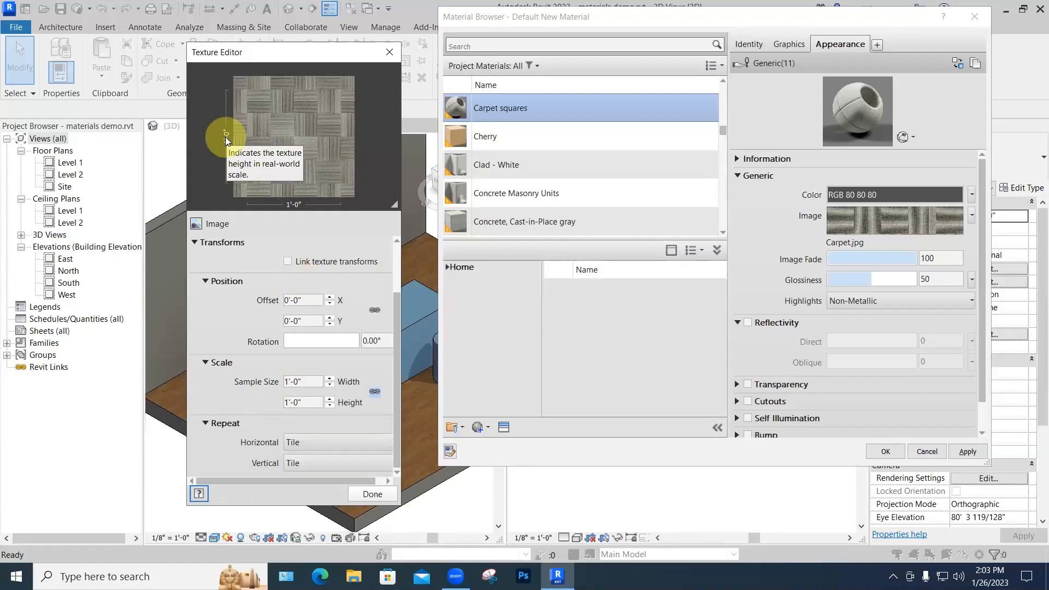
left_click(306, 382)
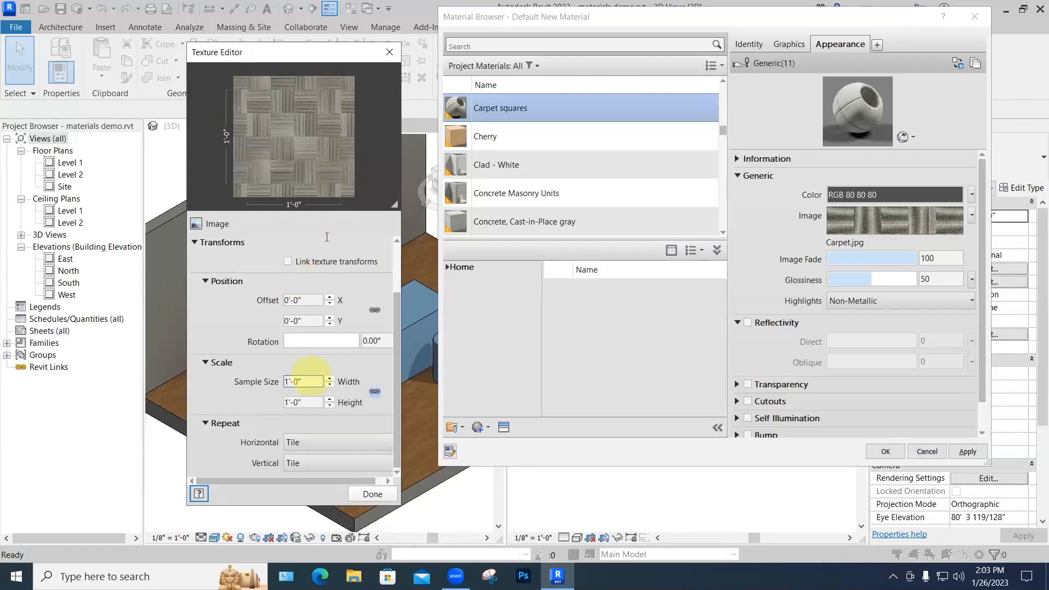
mouse_move(304, 382)
left_mouse_down()
mouse_move(272, 379)
mouse_move(308, 378)
left_mouse_up()
type("8")
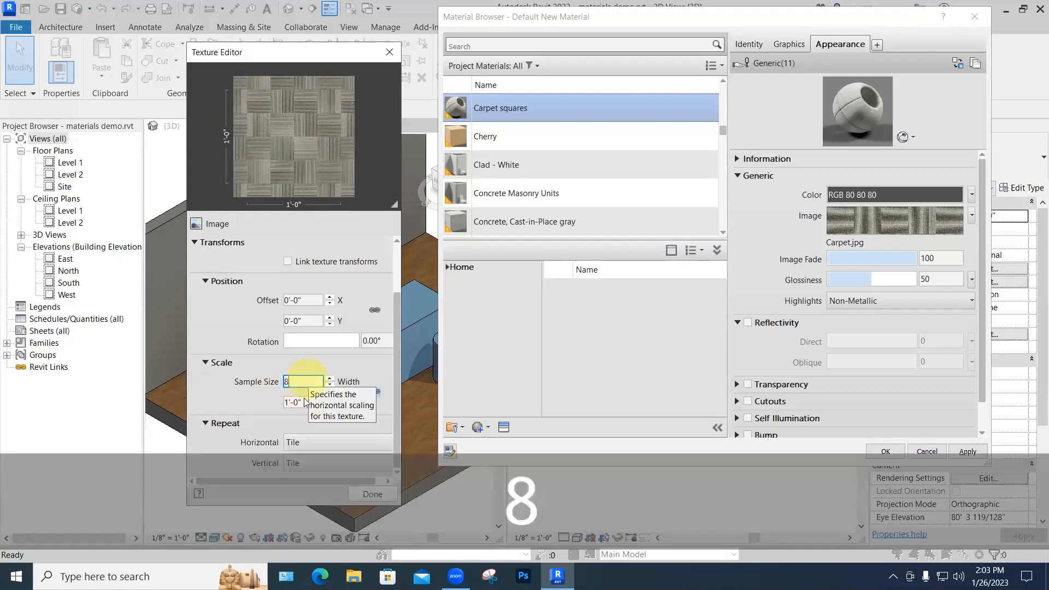
type("8")
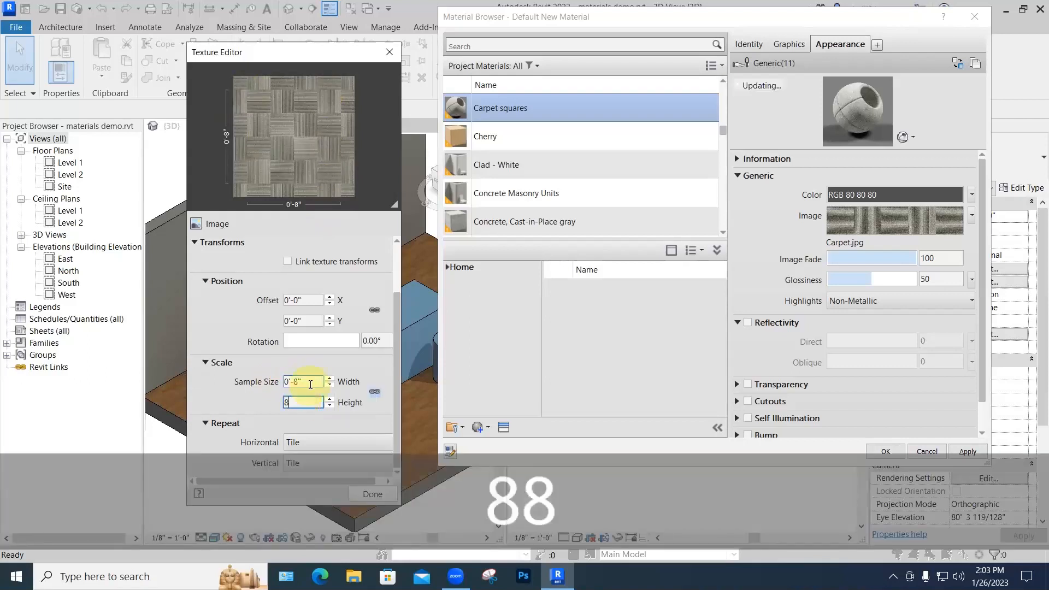
left_click(308, 385)
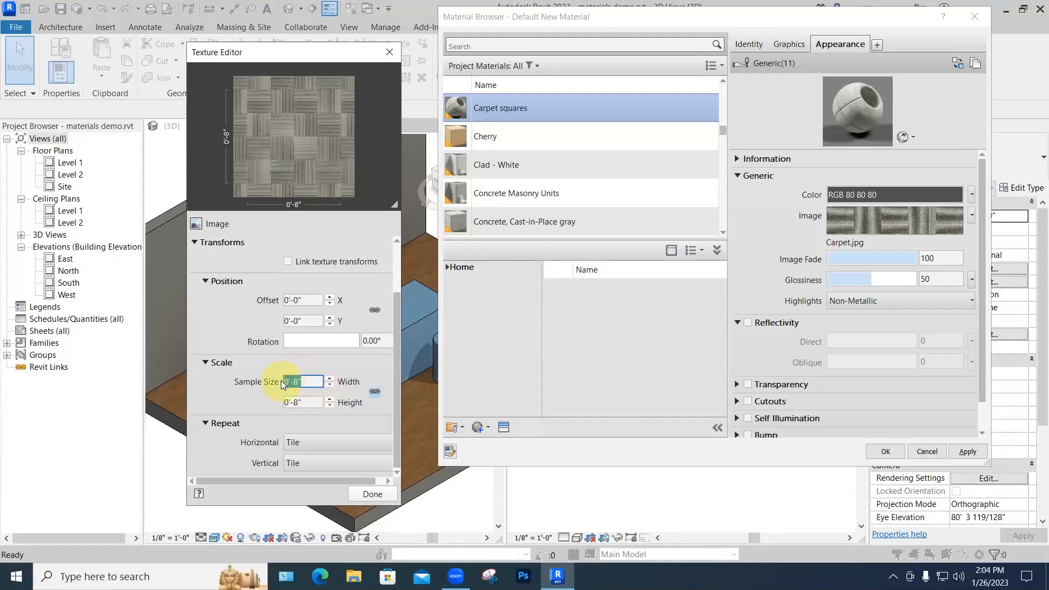
type("8'")
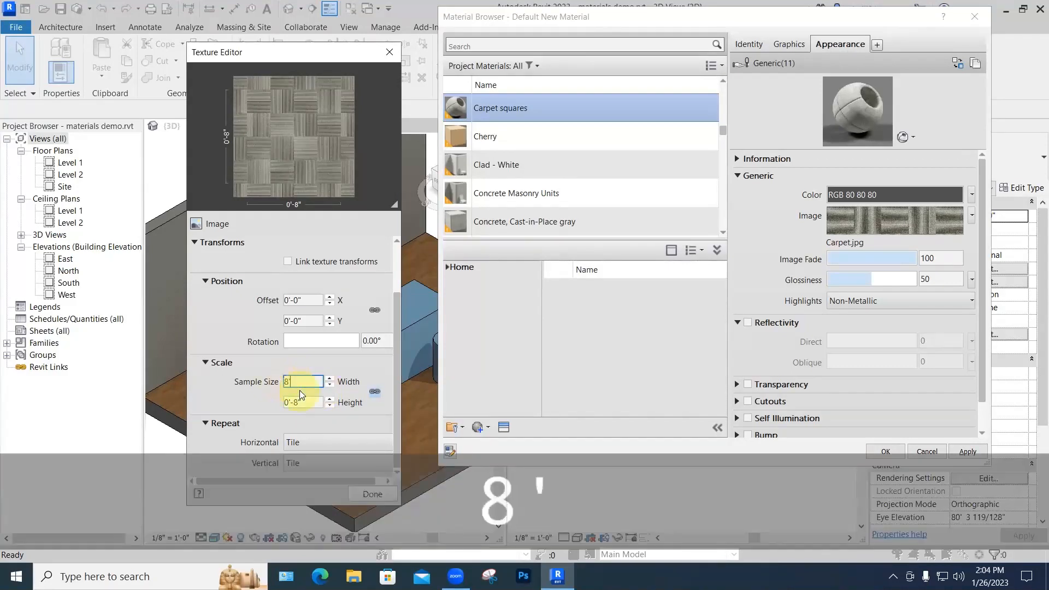
key("Tab")
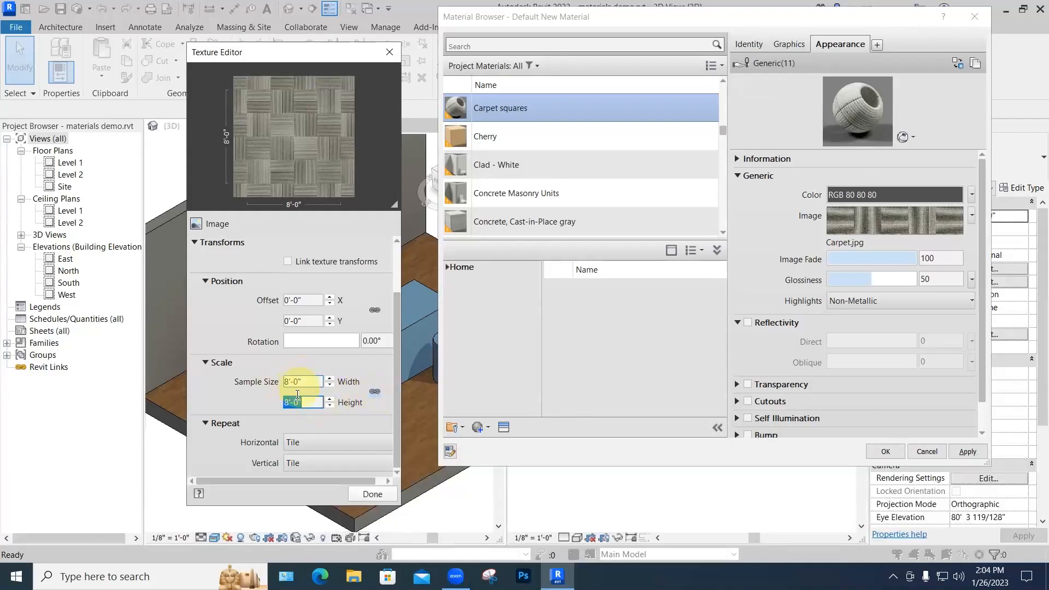
Step: Unlink the texture's sample width and height, and set the height alone to 5'-0"
left_click(374, 393)
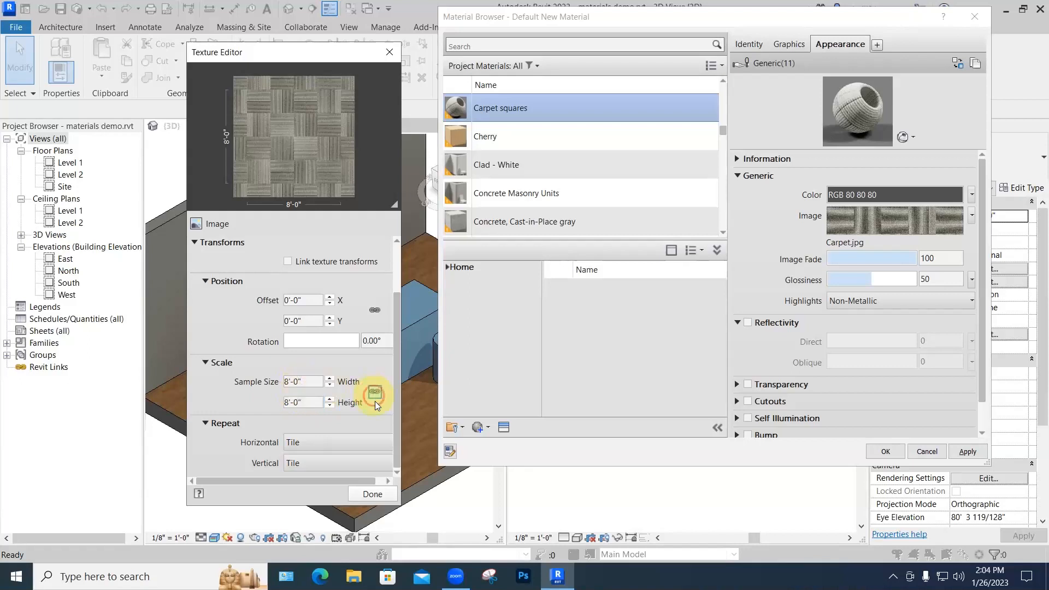
left_click(305, 402)
left_click_drag(284, 403, 302, 402)
type("5")
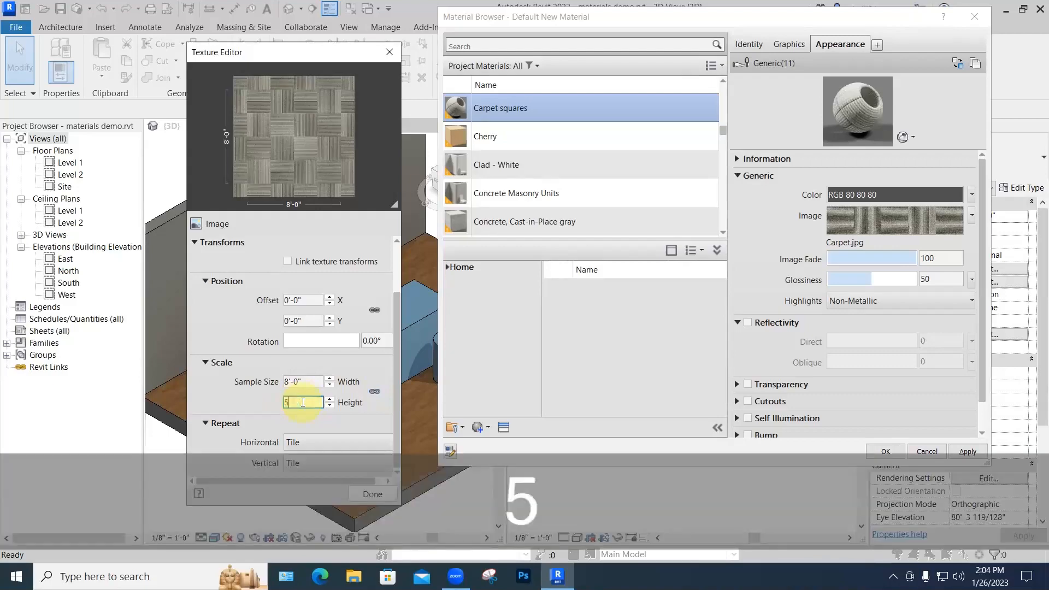
type("'")
key("Return")
Step: Restore the texture's sample height to 8'-0" and relink it with the width
type("8'")
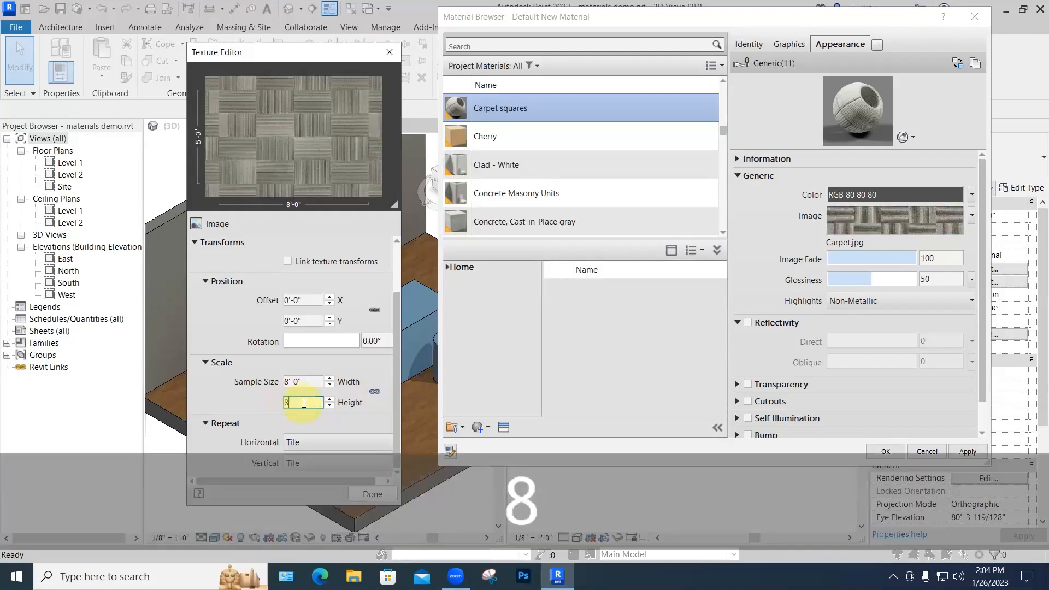
key("Return")
left_click(376, 391)
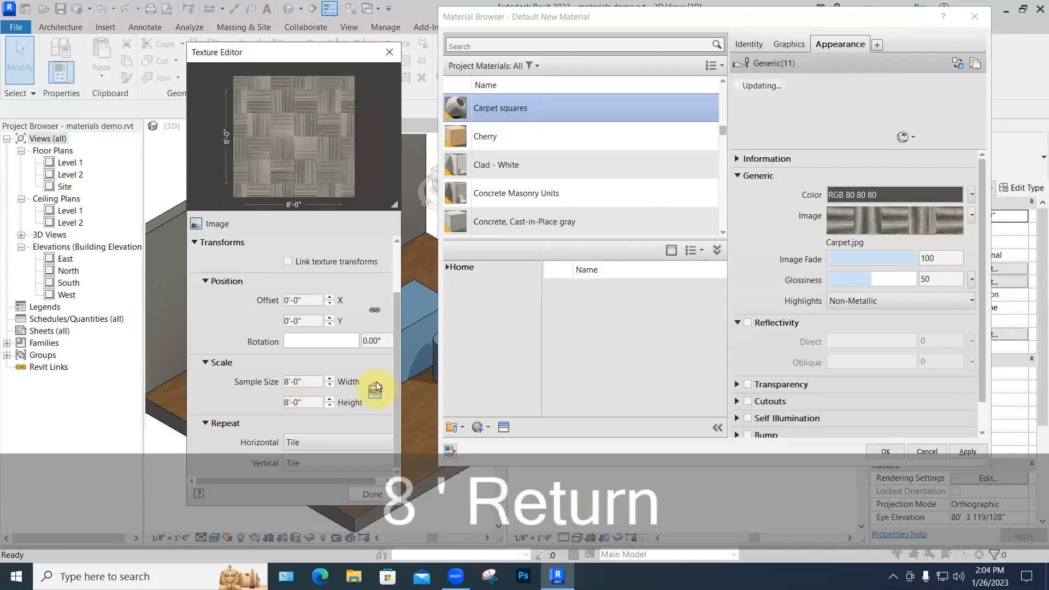
Step: Widen the Texture Editor to show its repeat settings in full, and accept the carpet texture
left_click(331, 182)
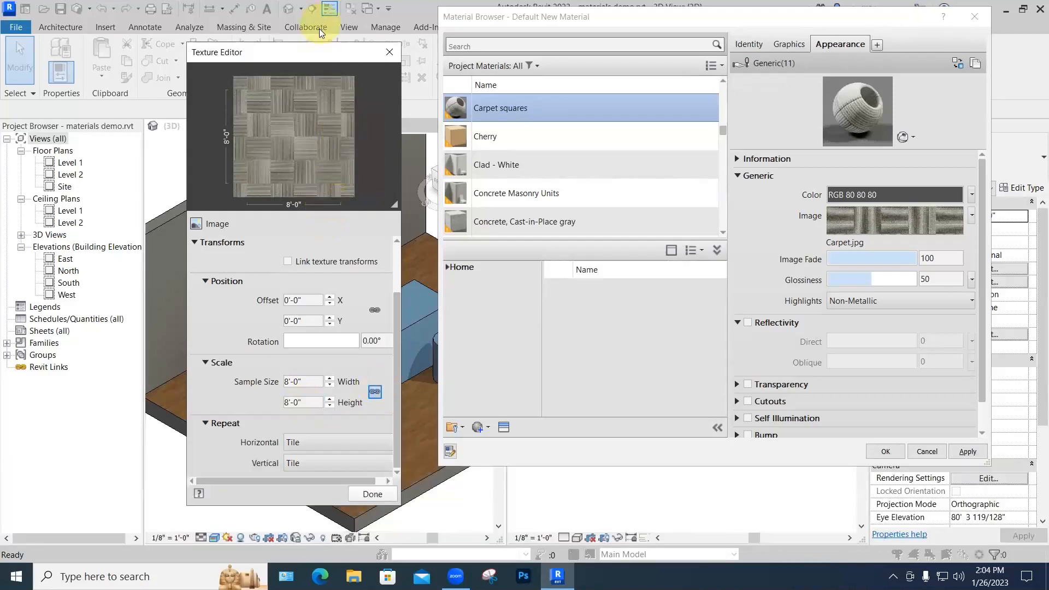
left_click_drag(332, 47, 350, 9)
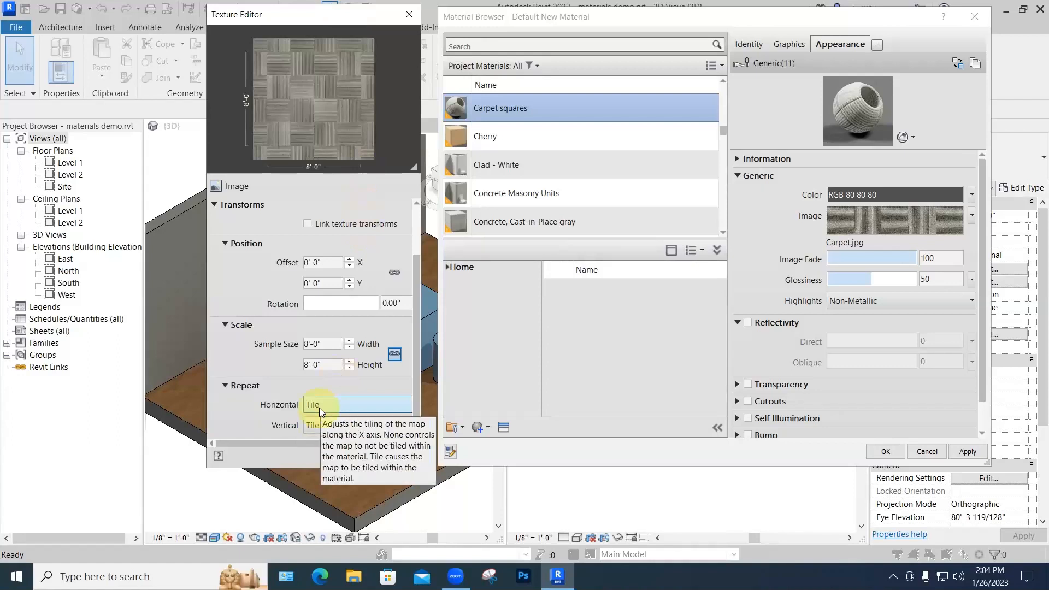
left_click_drag(423, 350, 519, 354)
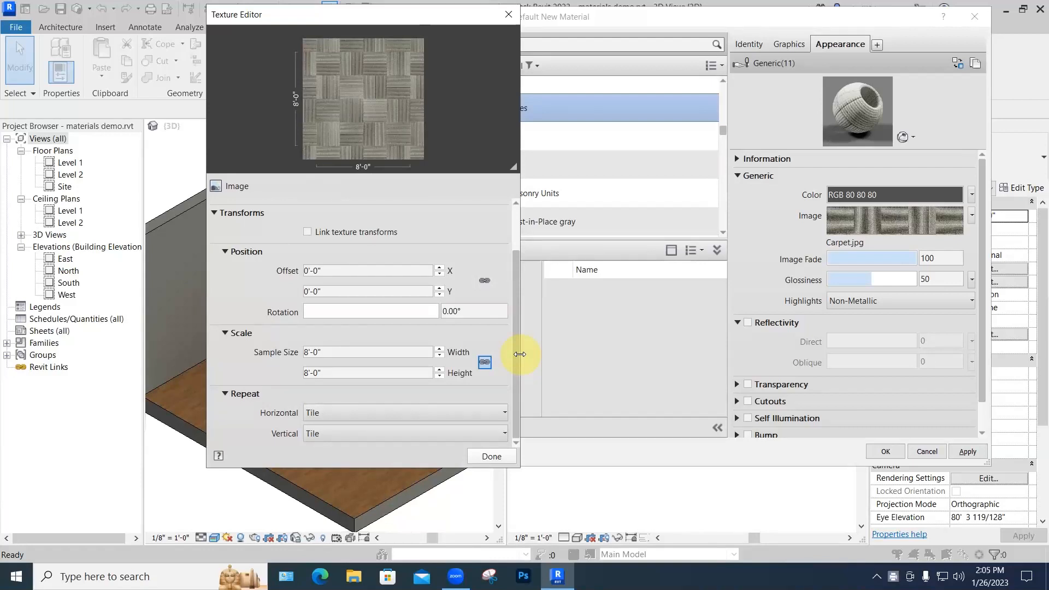
left_click(493, 455)
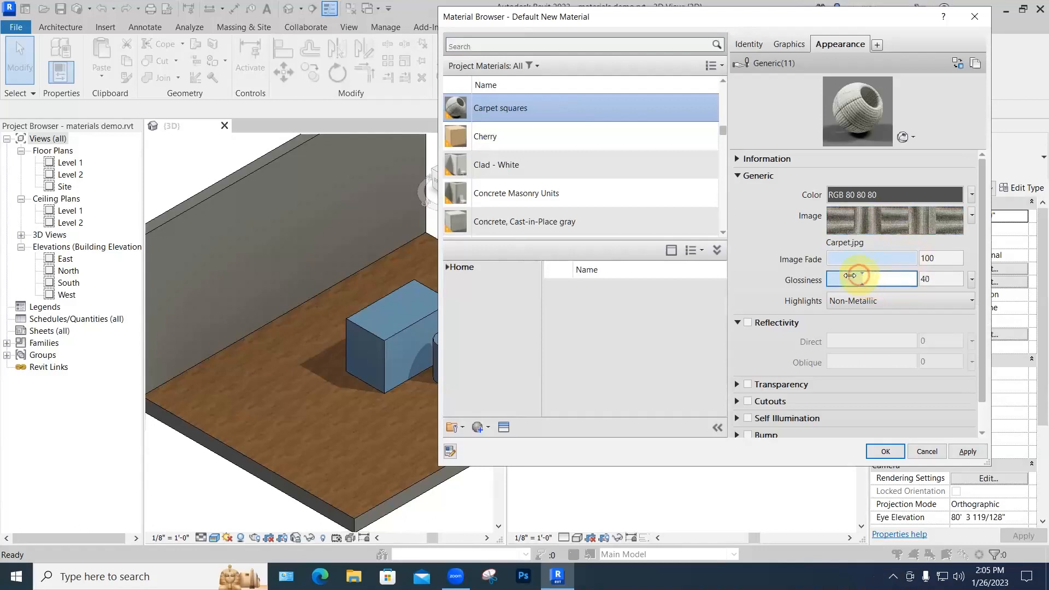
Step: Set the Carpet squares appearance glossiness to 0 and accept the material
left_click_drag(865, 273, 826, 279)
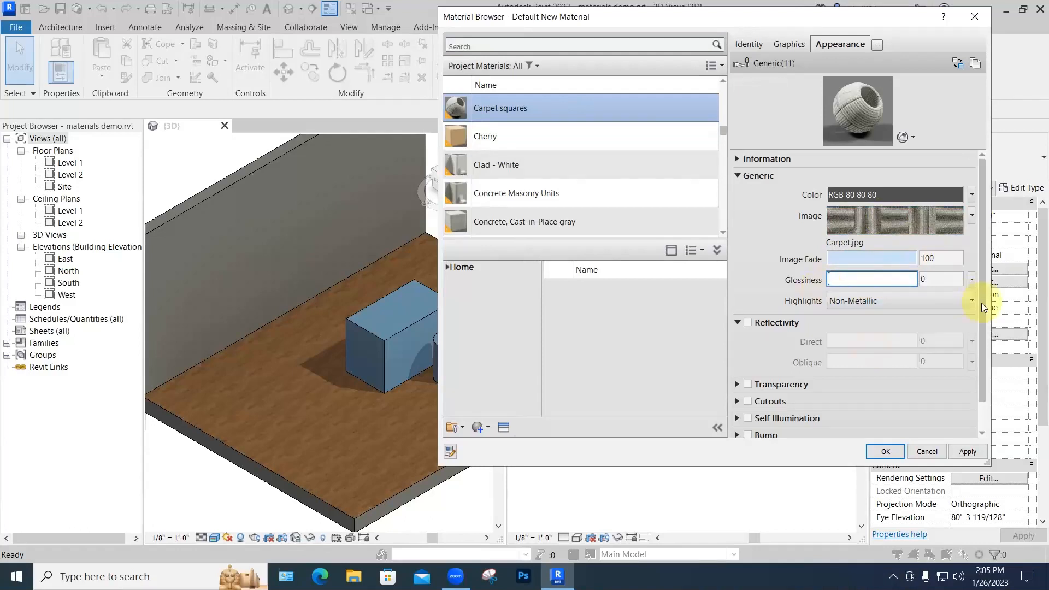
left_click_drag(982, 302, 981, 357)
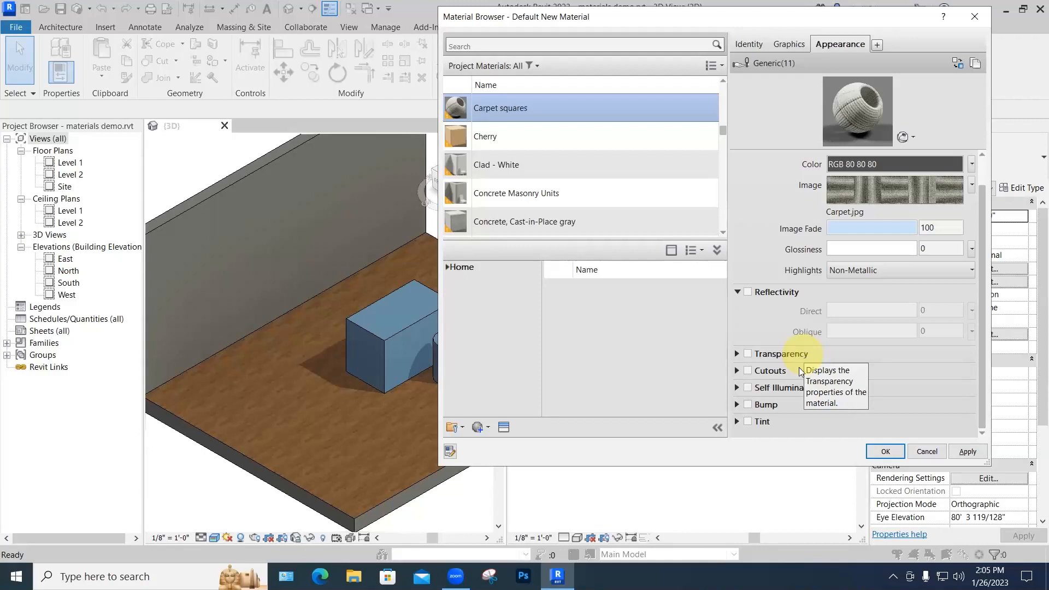
scroll(628, 202, "down", 1)
scroll(582, 137, "up", 3)
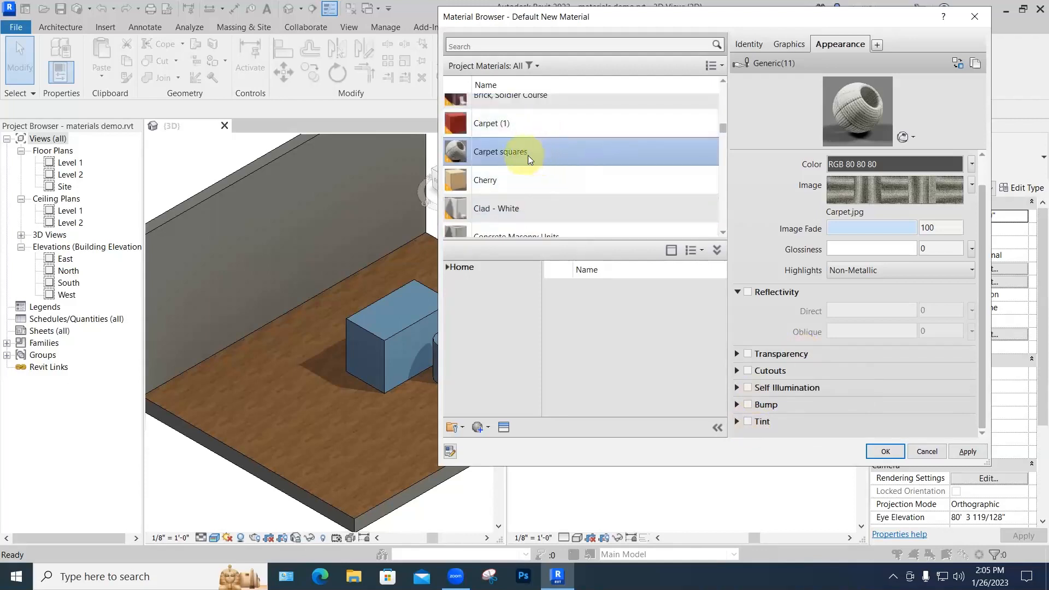
left_click(886, 451)
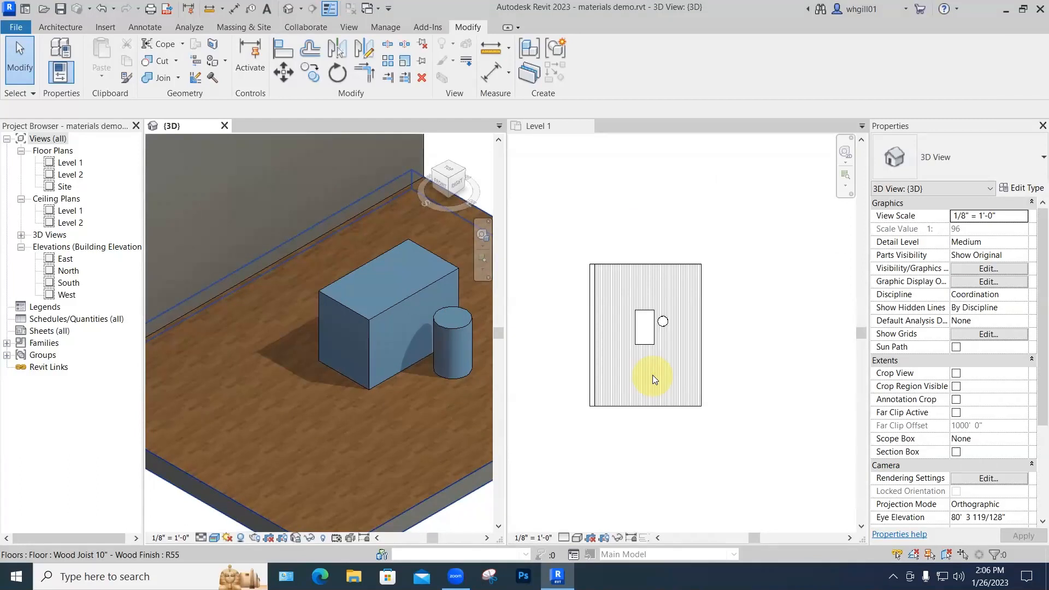
Step: Paint the top face of the wood joist floor with the Carpet squares material and end the Paint command
scroll(653, 375, "down", 1)
scroll(355, 436, "down", 1)
middle_click_drag(356, 436, 388, 334)
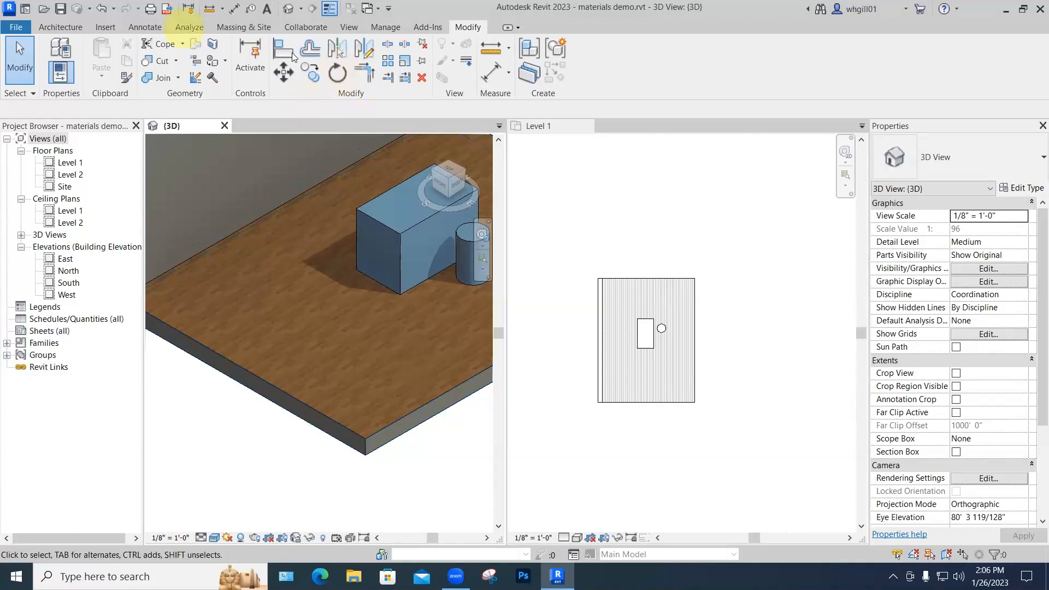
left_click(260, 376)
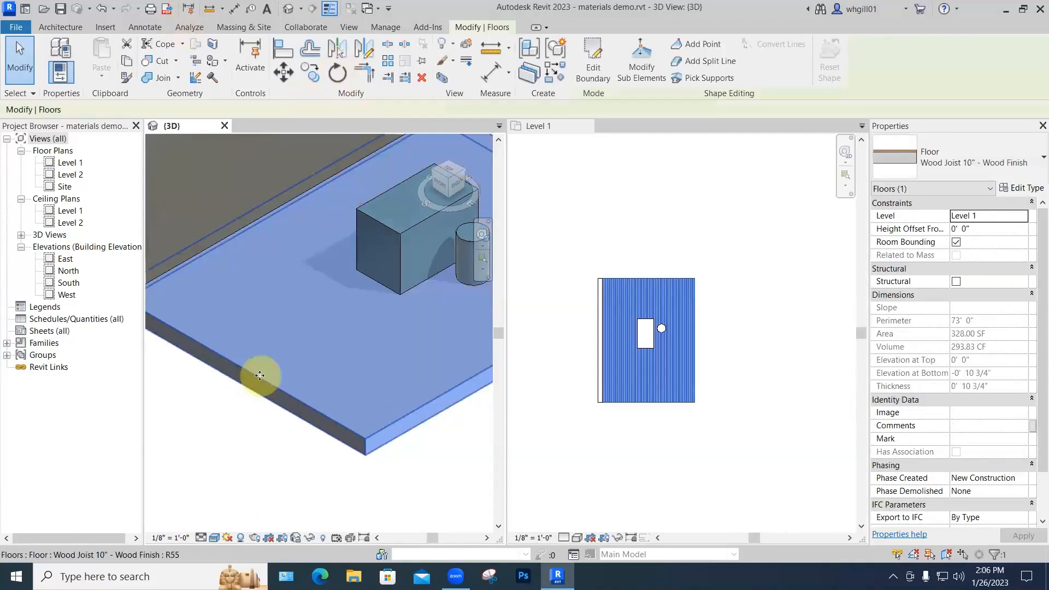
left_click(213, 63)
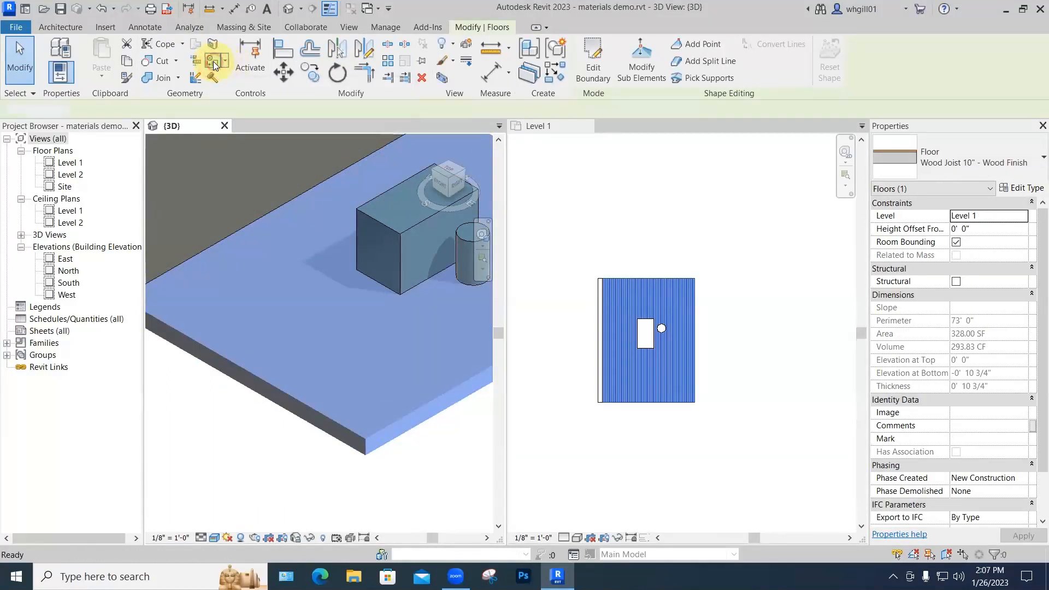
scroll(92, 148, "up", 1)
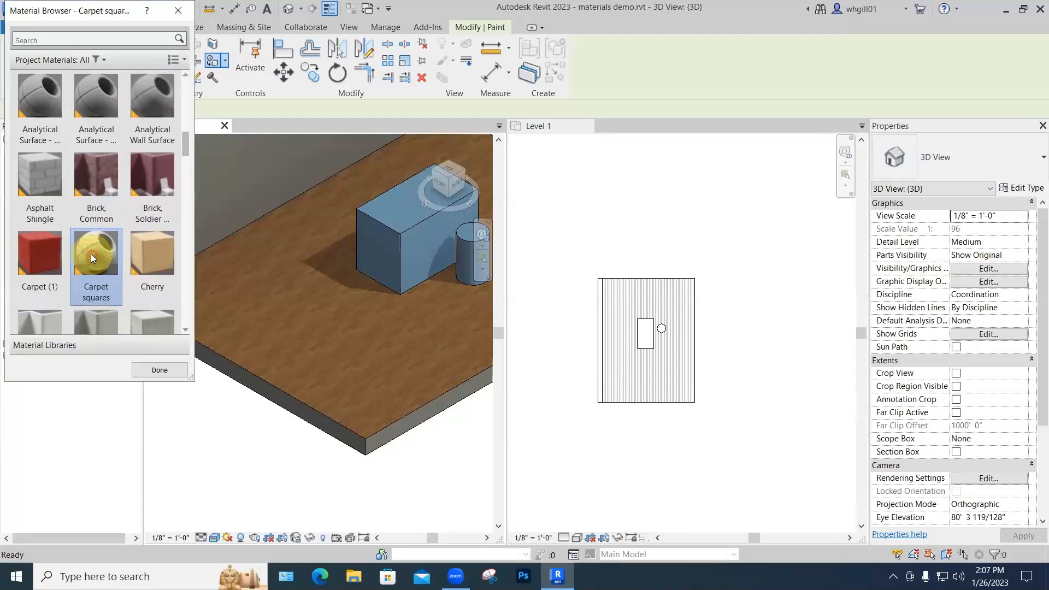
left_click(329, 326)
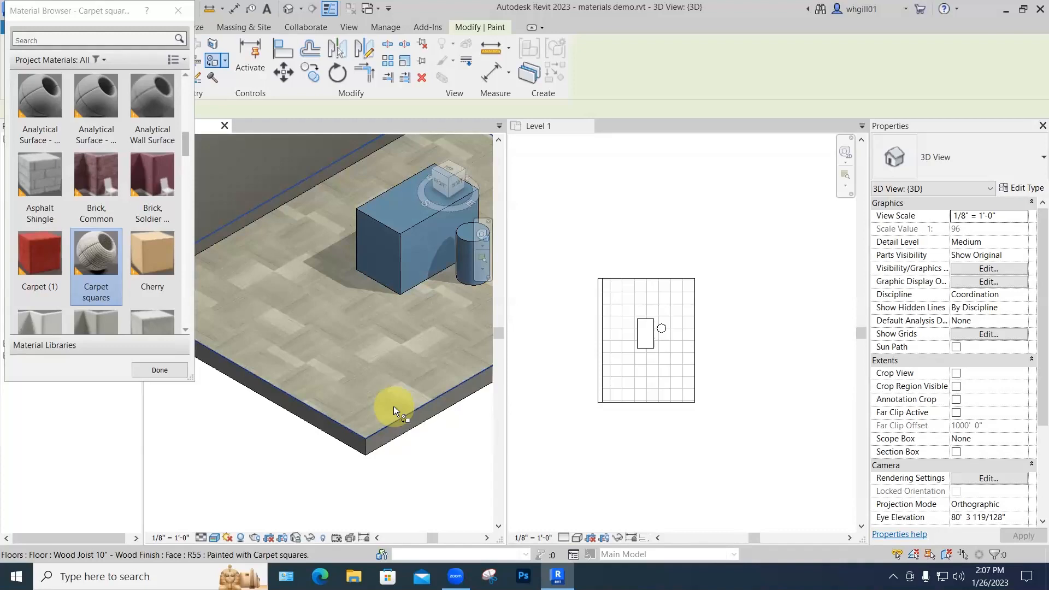
key("Escape")
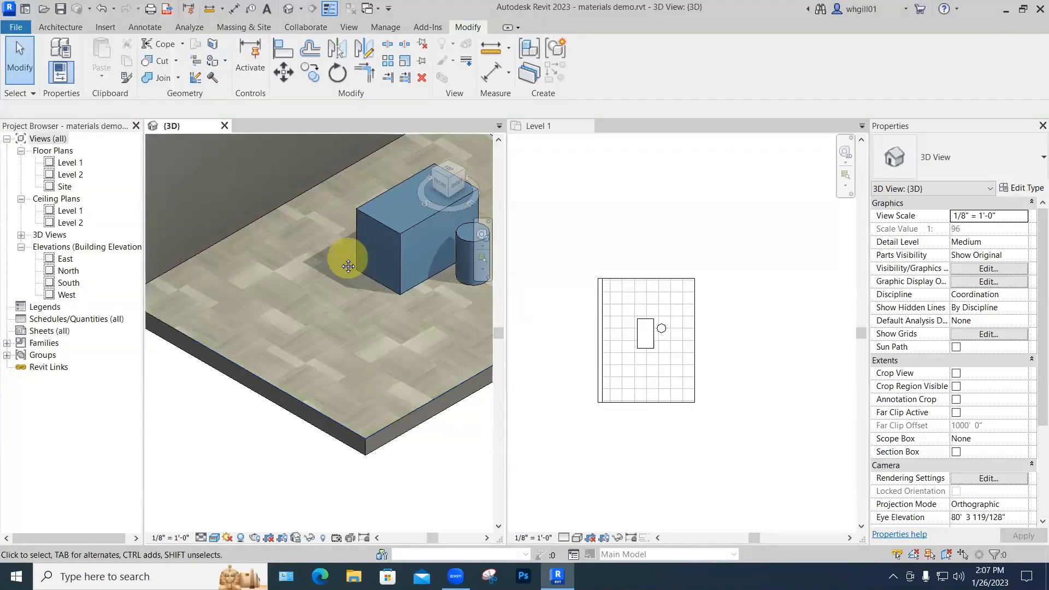
Step: Paint the wall's inner face with the Carpet squares material
middle_click_drag(347, 253, 380, 363)
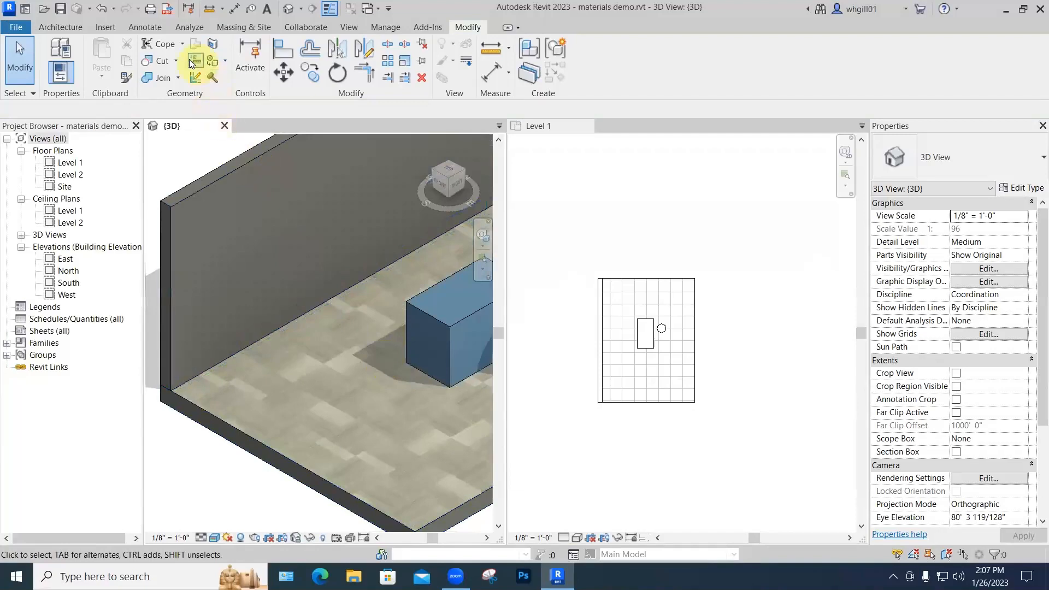
left_click(213, 64)
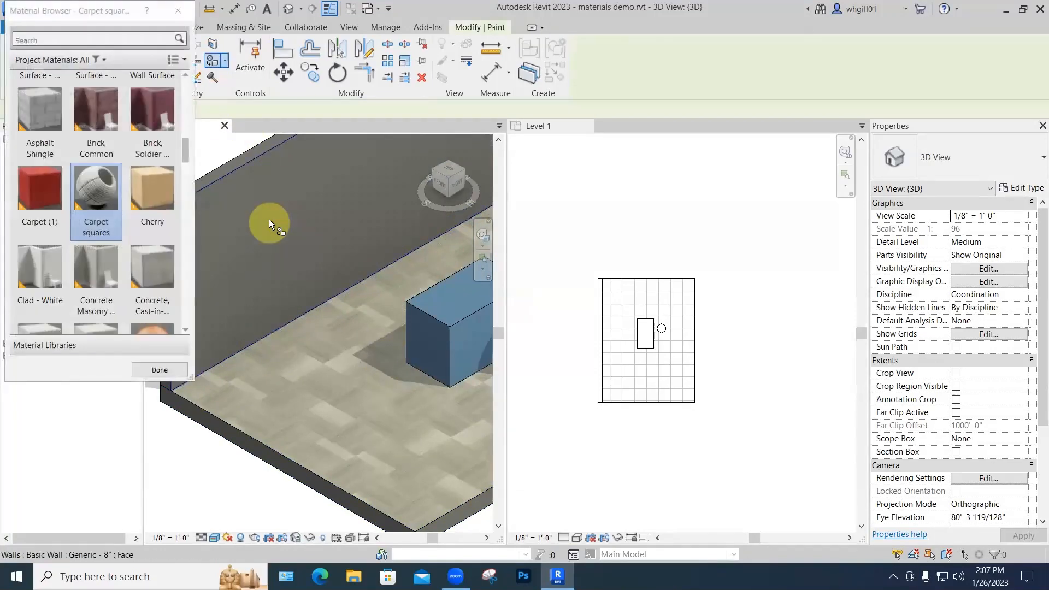
left_click(269, 219)
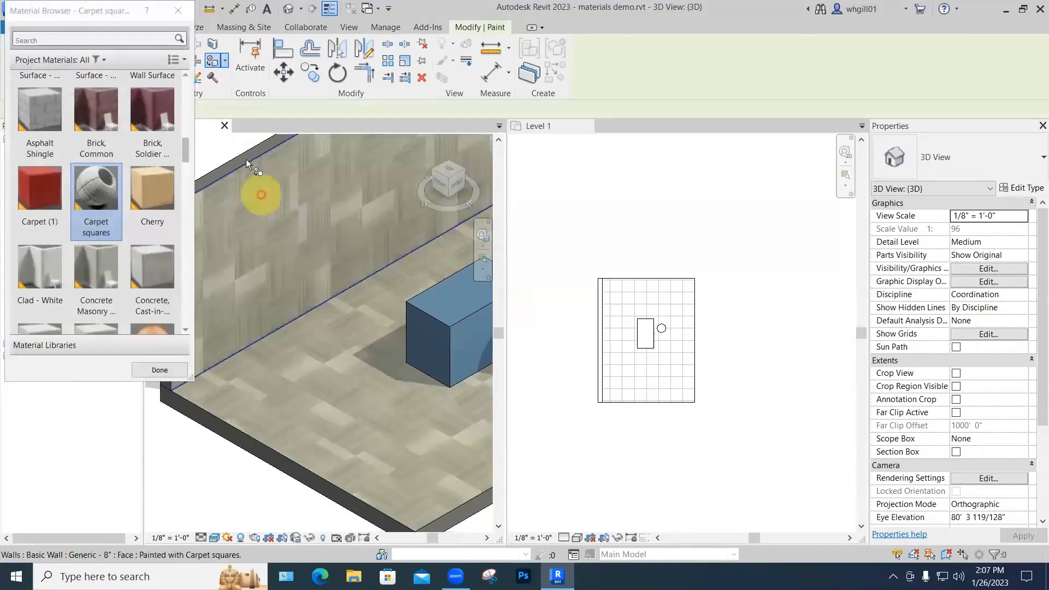
Step: Close the paint materials and remove the painted carpet material from the wall's inner face and the floor's top face
left_click(179, 11)
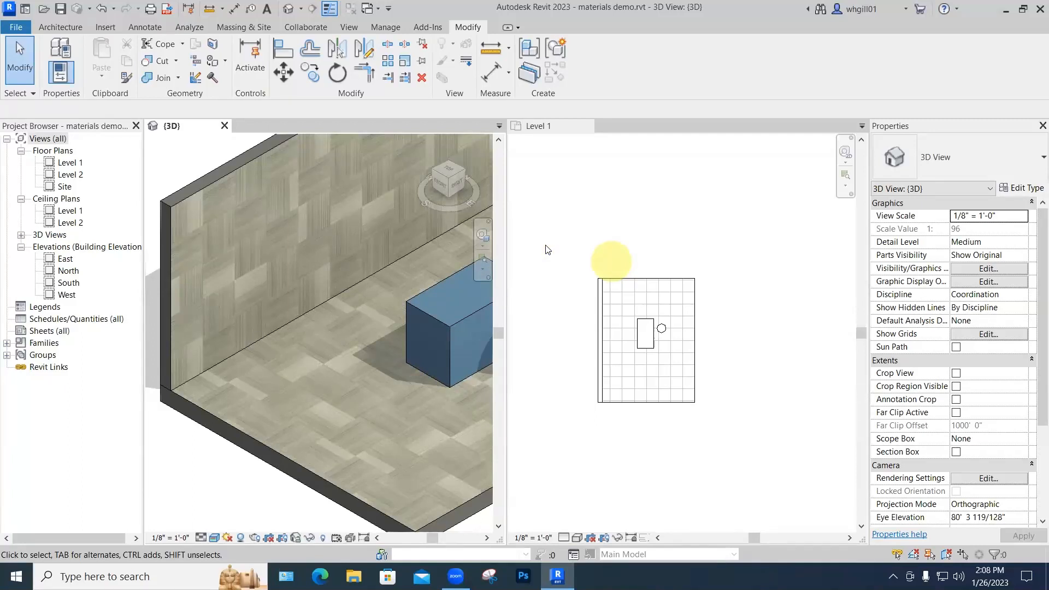
left_click(226, 63)
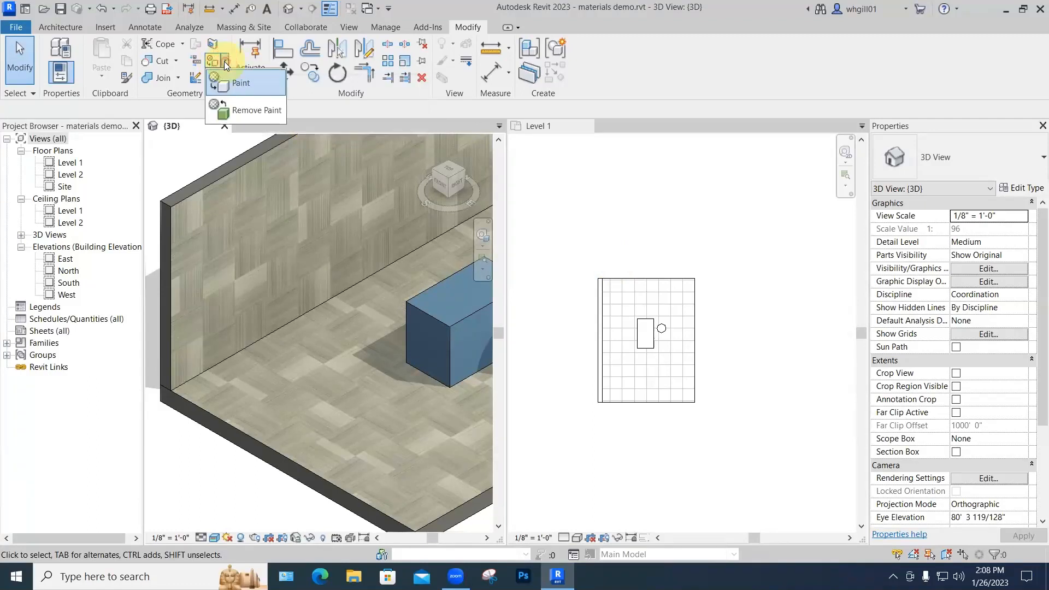
left_click(235, 110)
left_click(271, 203)
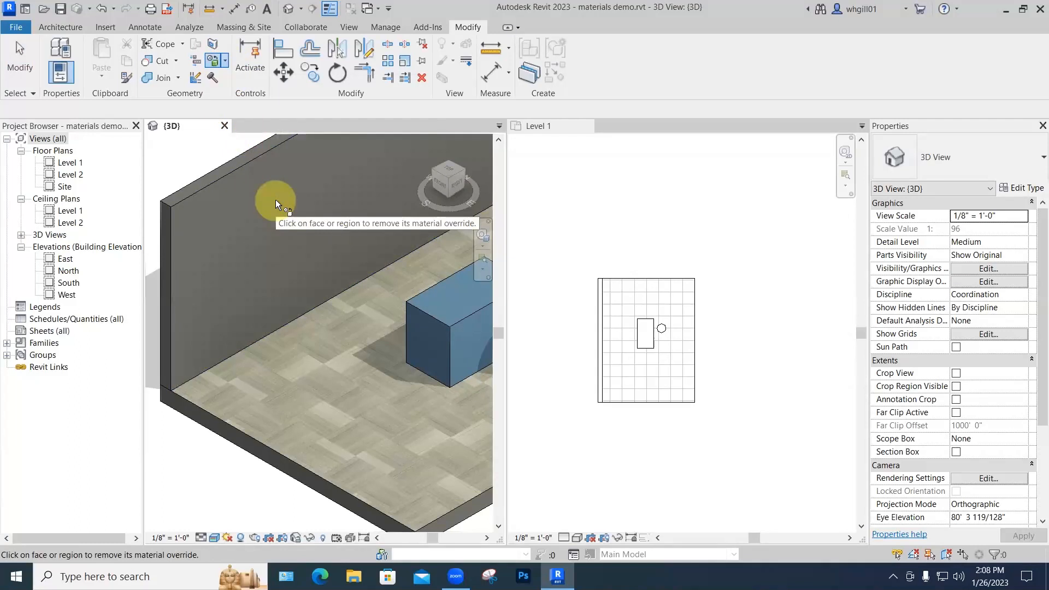
left_click(320, 369)
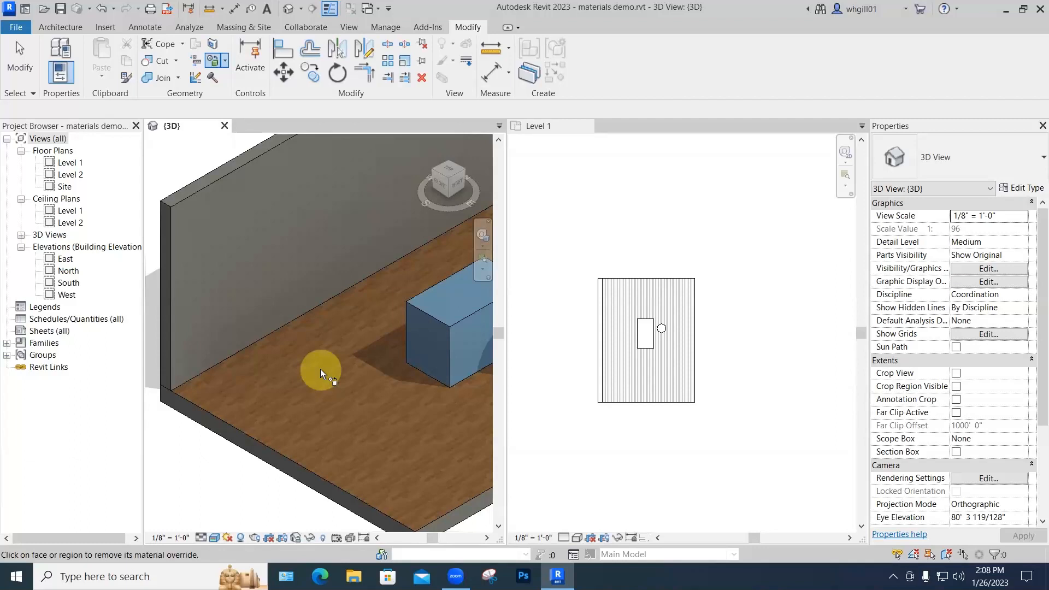
scroll(320, 369, "down", 3)
middle_click_drag(316, 363, 270, 320, "shift")
scroll(351, 362, "up", 2)
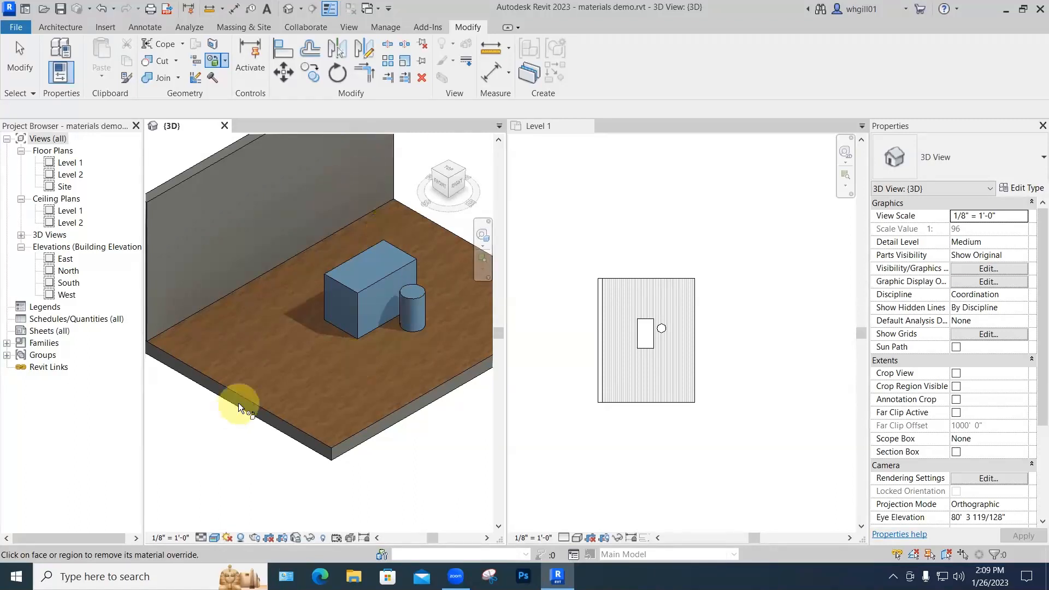
key("Escape")
key("Escape")
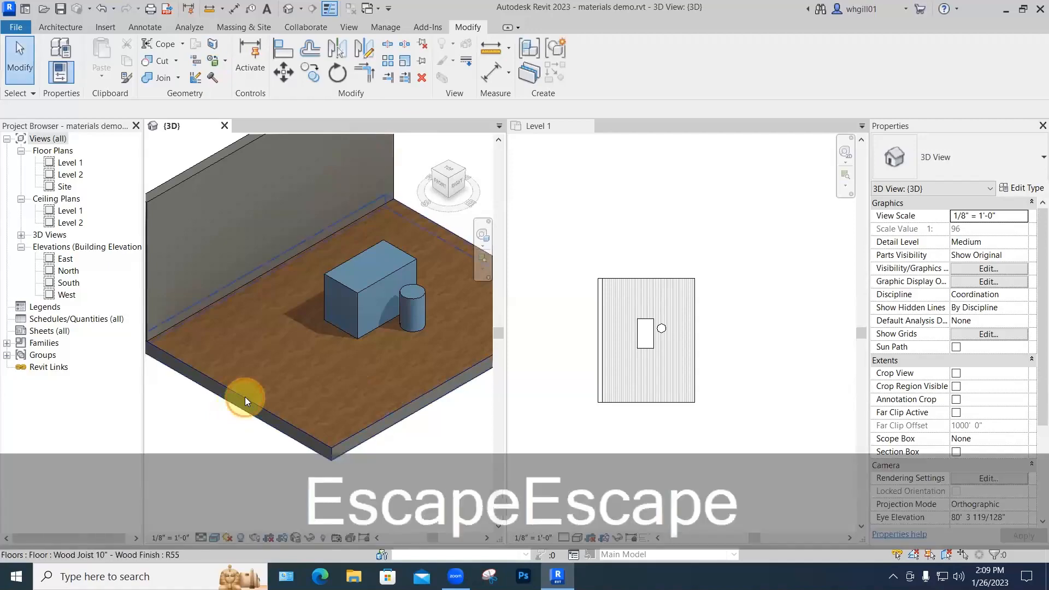
Step: Split the floor's top face with a rectangle about 7'-9" by 10'-1 1/2" around the box and cylinder, sketched in the Level 1 plan
left_click(245, 397)
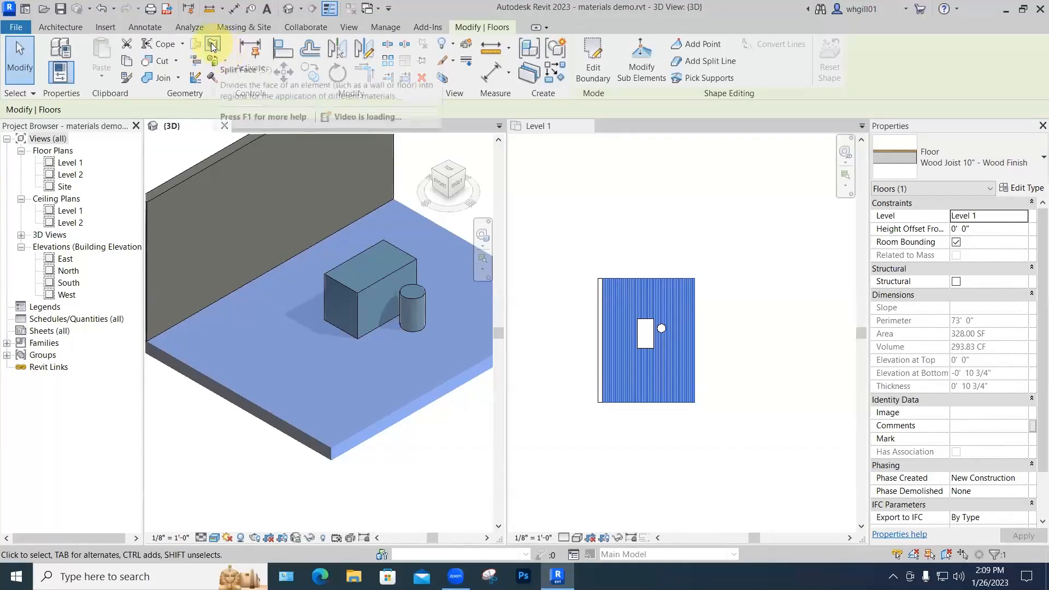
key("Escape")
left_click(211, 45)
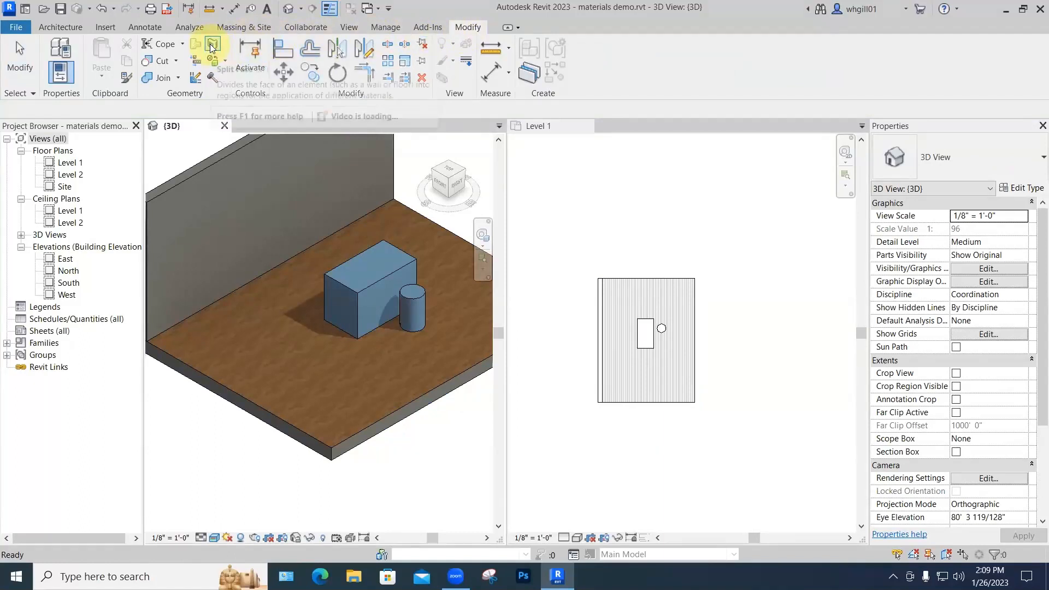
left_click(209, 376)
left_click(209, 376)
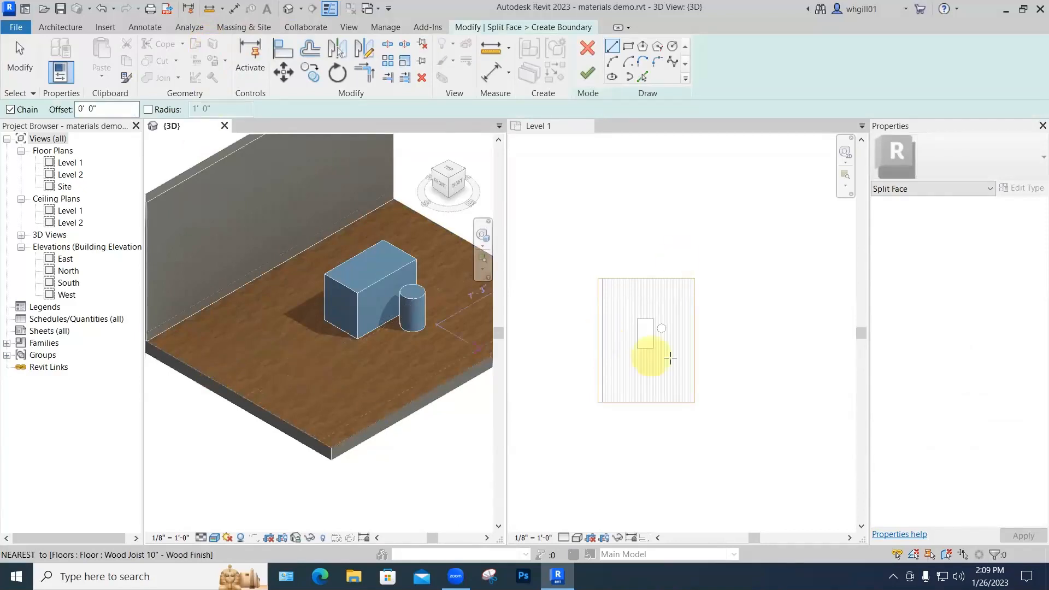
scroll(705, 338, "up", 3)
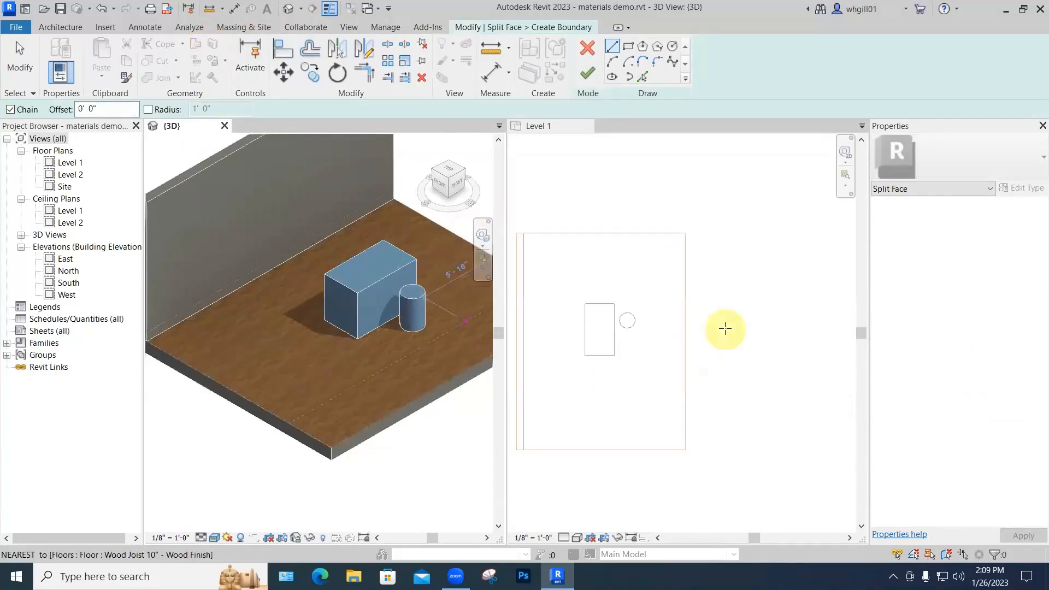
left_click(727, 332)
middle_click_drag(754, 312, 816, 276)
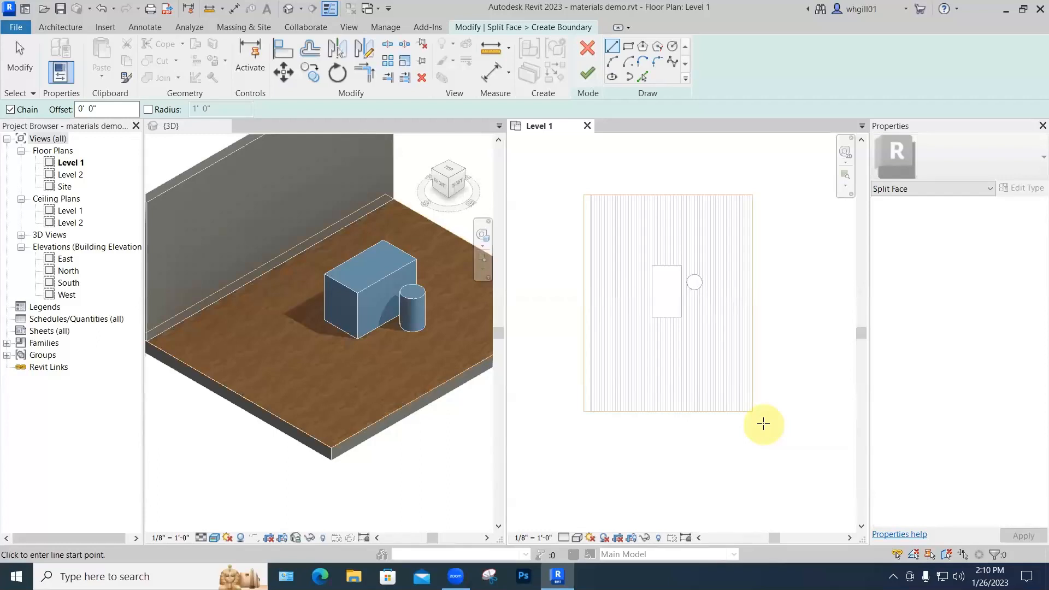
left_click(628, 46)
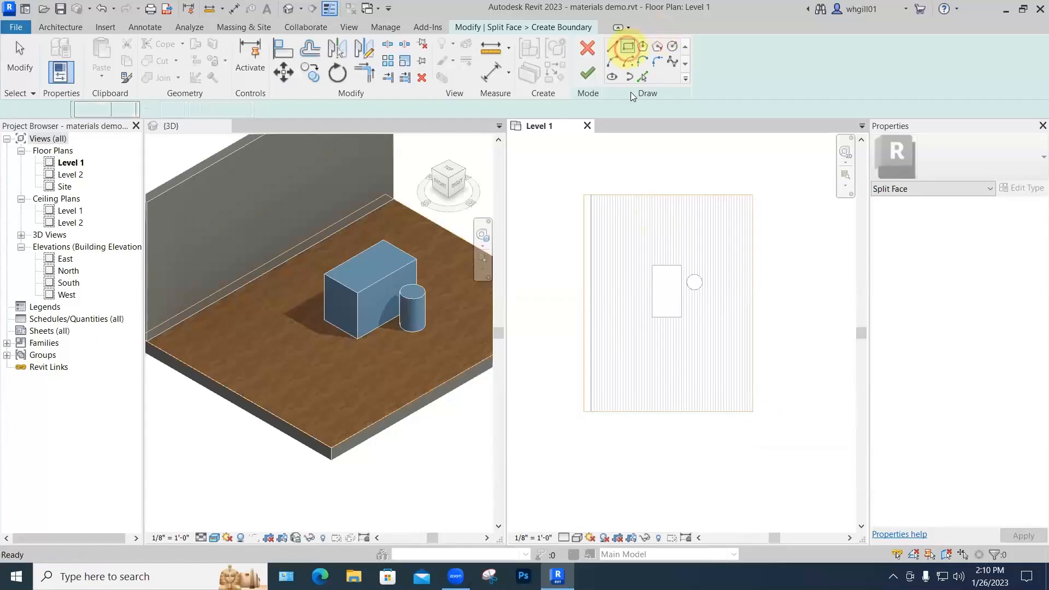
left_click(634, 248)
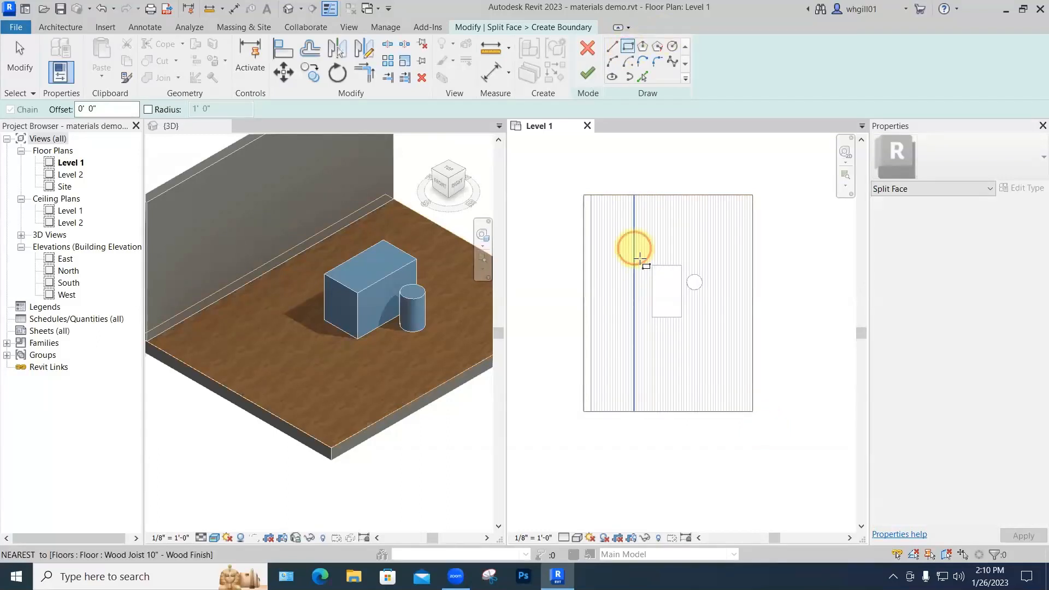
left_click(715, 356)
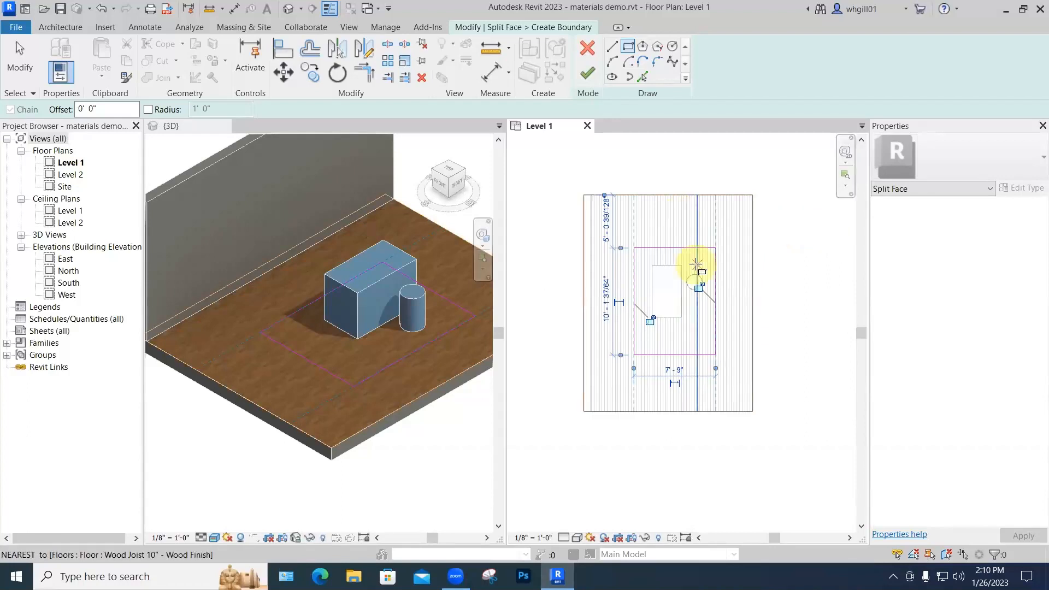
left_click(586, 76)
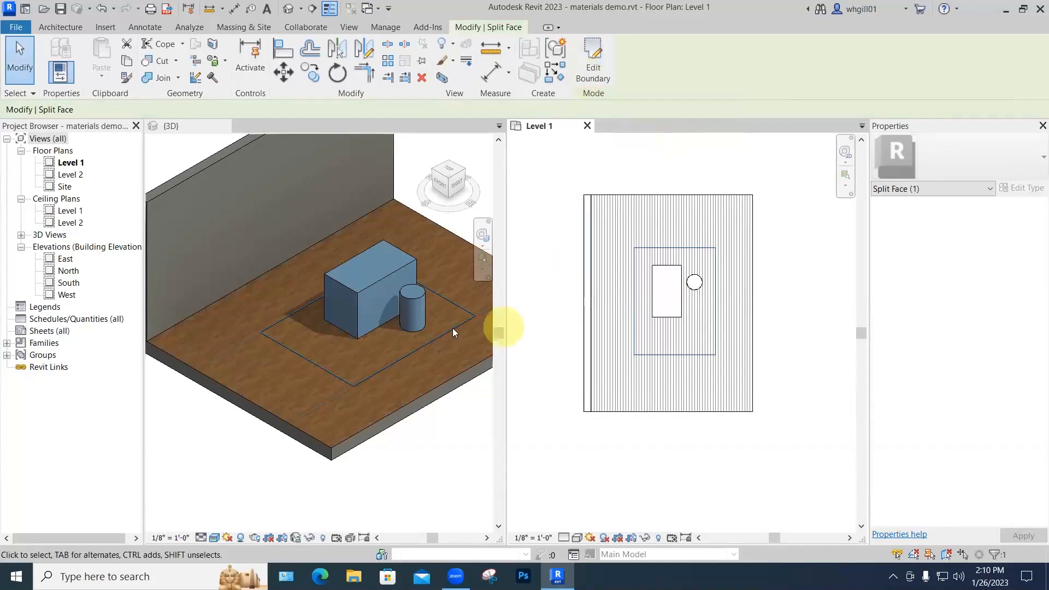
left_click(532, 243)
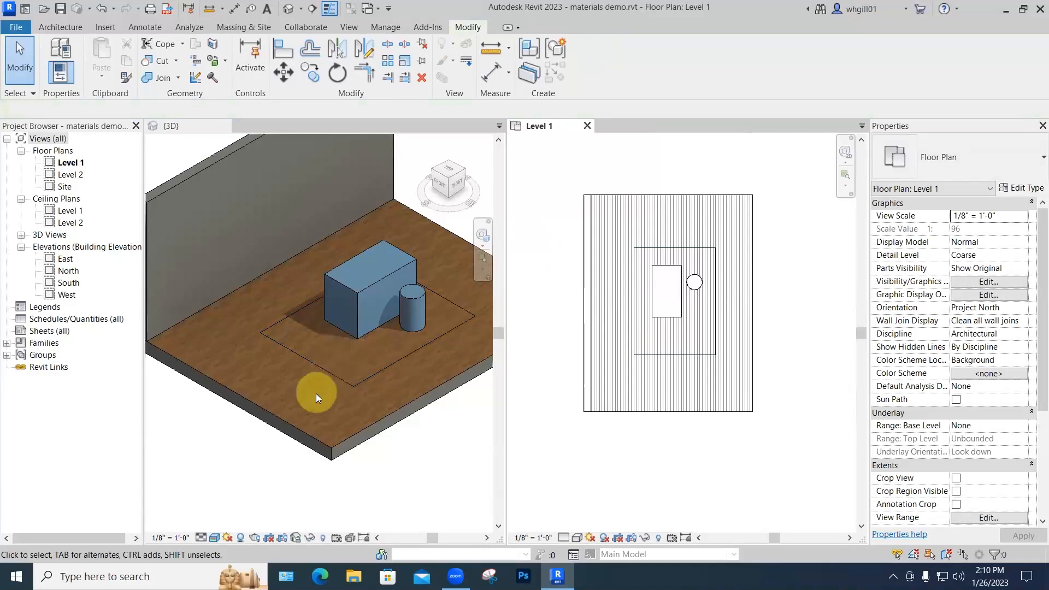
Step: Paint the rectangular split region of the floor with the Carpet squares material
left_click(225, 60)
left_click(278, 159)
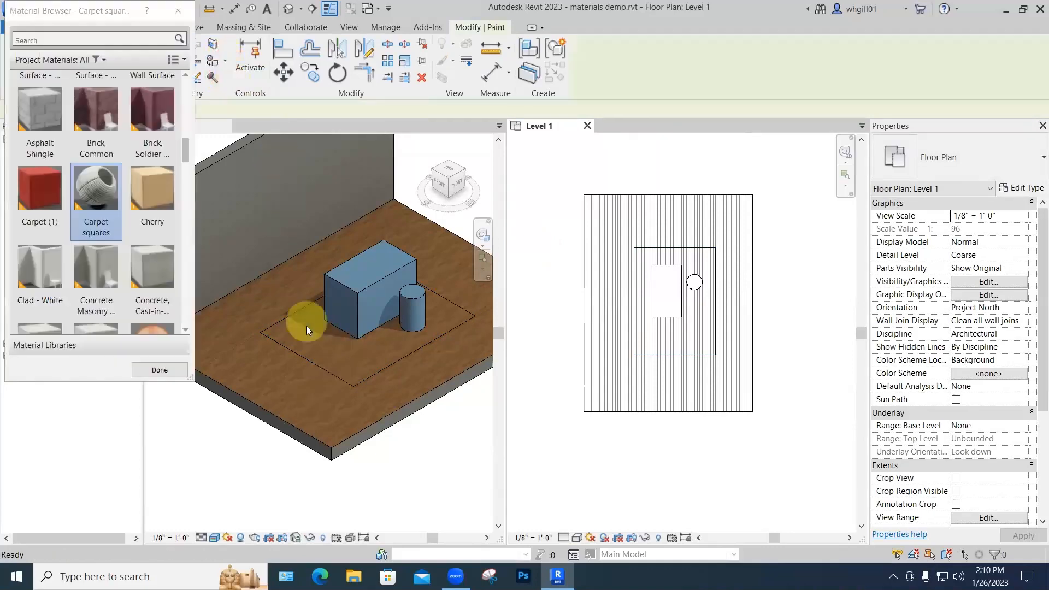
left_click(307, 336)
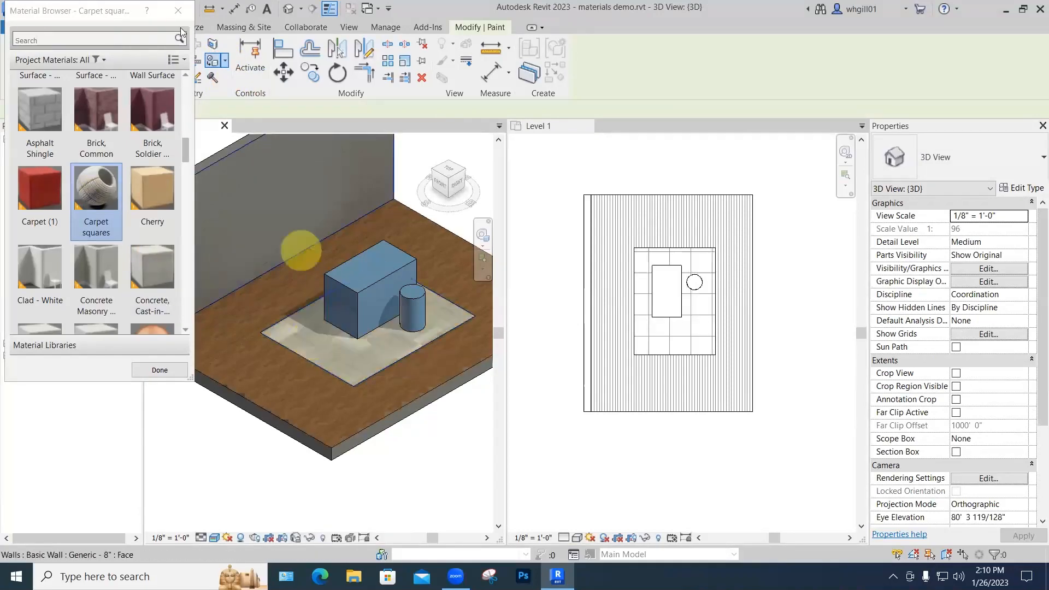
left_click(179, 11)
Step: Move the carpet split region slightly south in the Level 1 plan
scroll(519, 383, "up", 2)
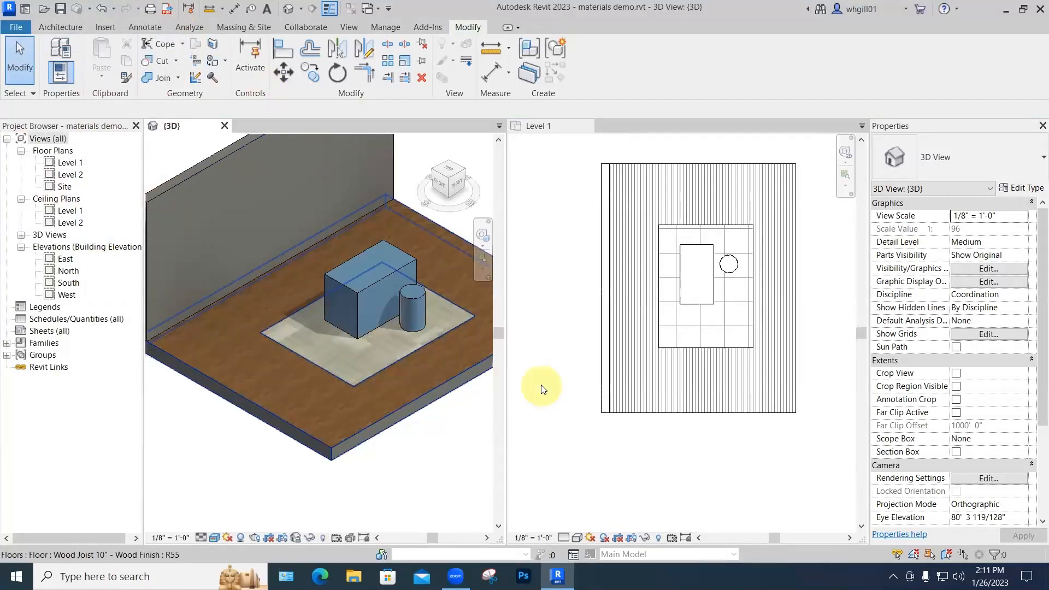
left_click(703, 351)
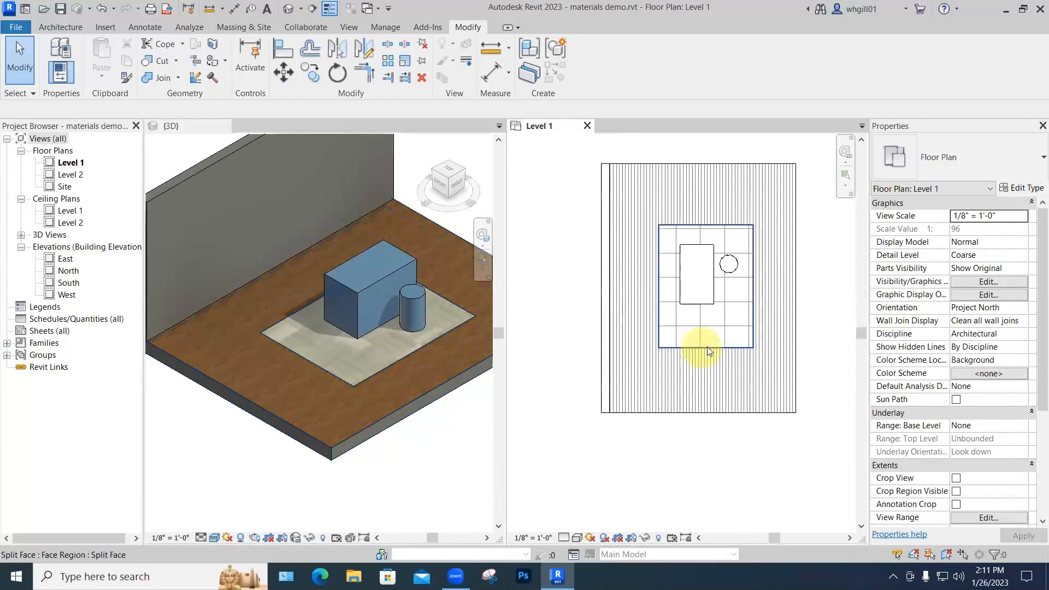
left_click(709, 346)
mouse_move(709, 348)
left_mouse_down()
mouse_move(710, 367)
mouse_move(703, 352)
left_mouse_up()
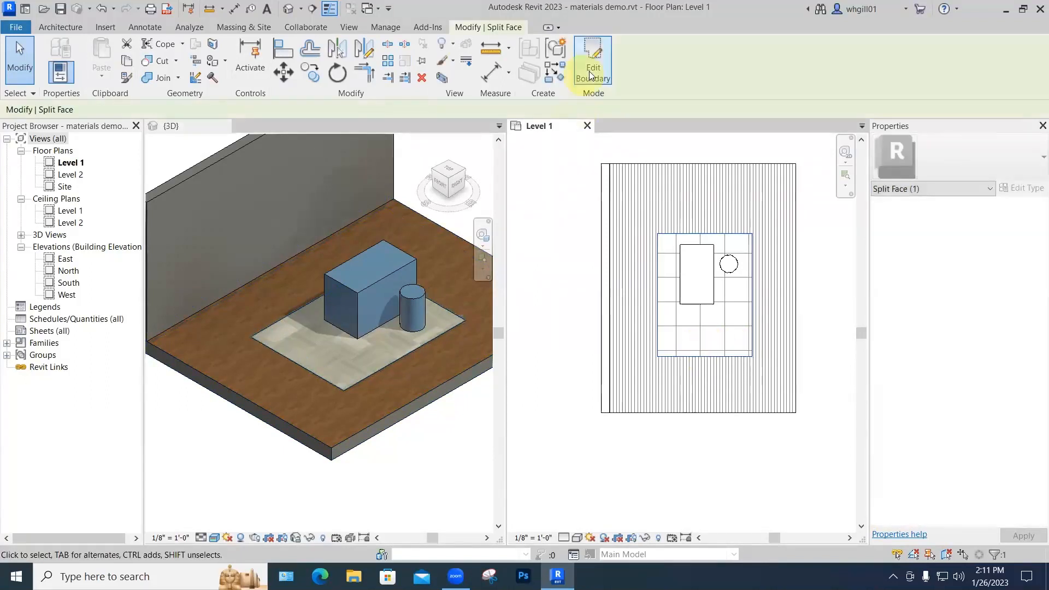
Step: Edit the split region's boundary, stretching its north, east and west sides outward to about 10'-3" by 12'-10 1/2"
left_click(594, 71)
left_click_drag(696, 234, 694, 201)
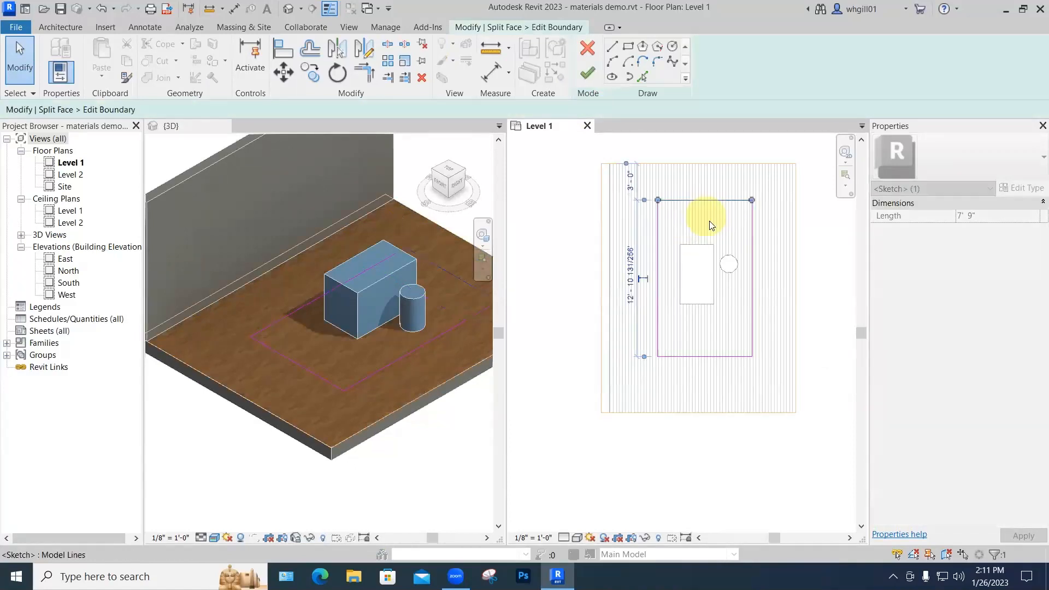
left_click_drag(749, 268, 757, 264)
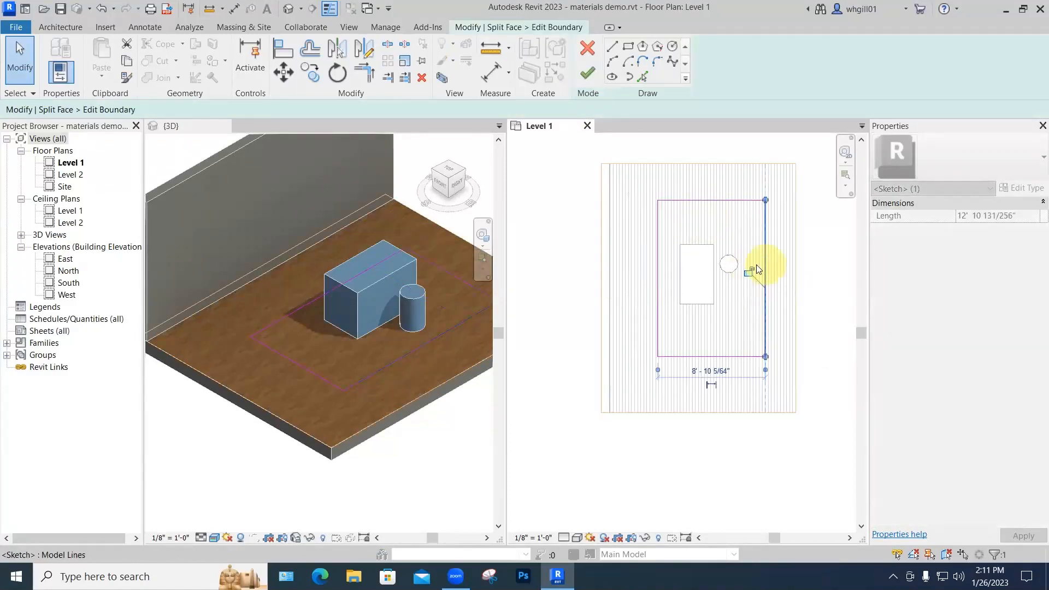
left_click(658, 276)
left_click_drag(657, 272, 641, 274)
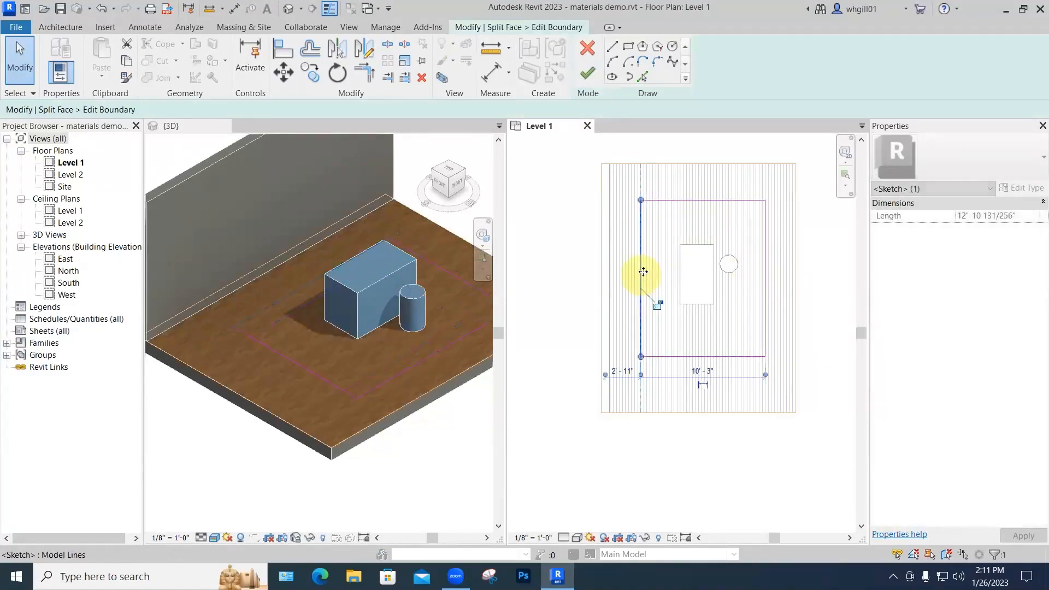
left_click(586, 76)
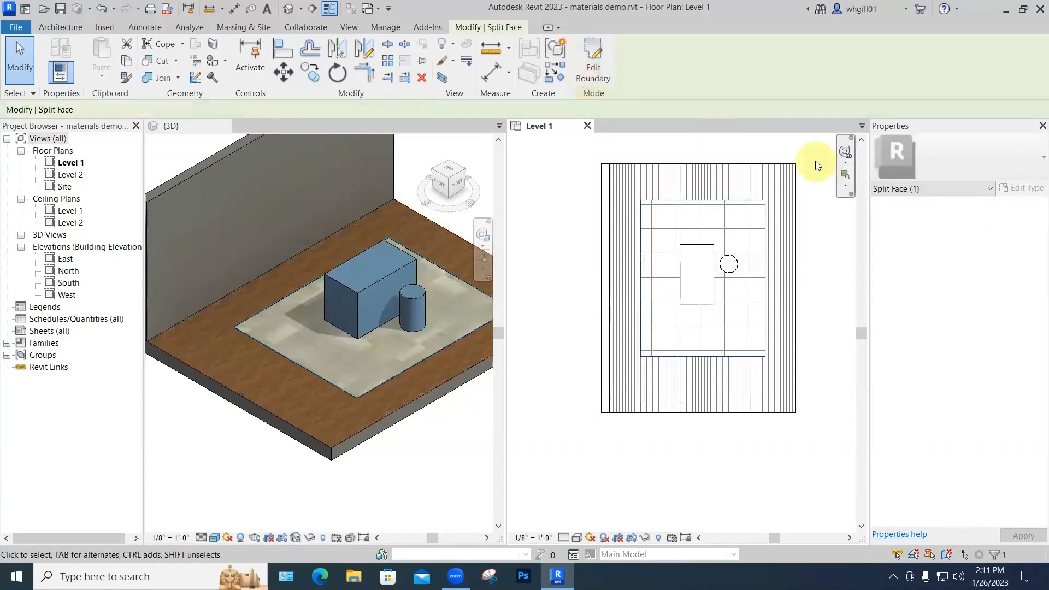
left_click(762, 411)
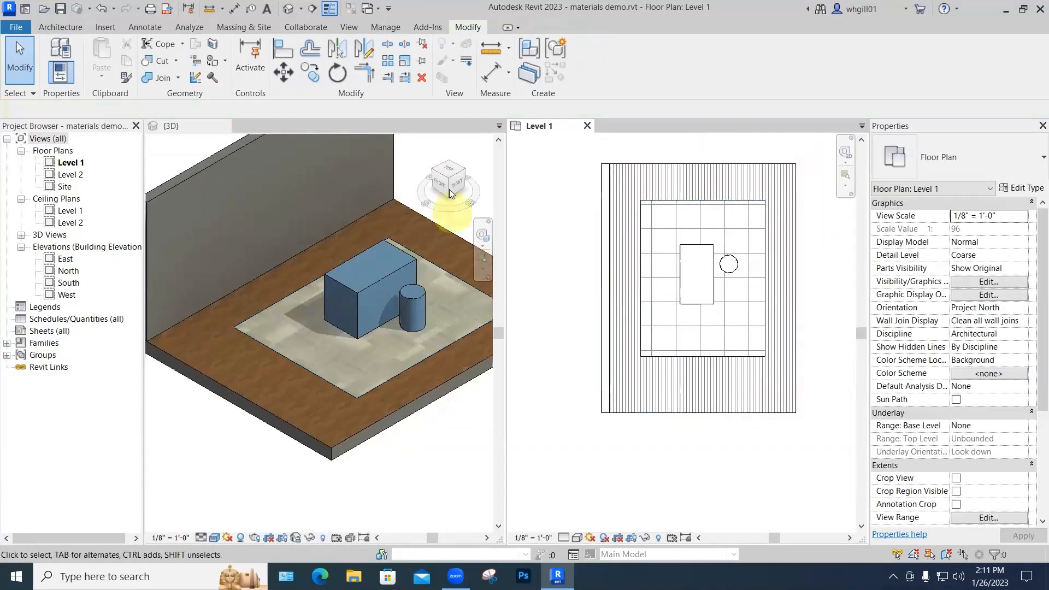
Step: View the 3D model from the top and open the texture alignment of the Carpet squares material's foreground surface pattern
left_click(443, 174)
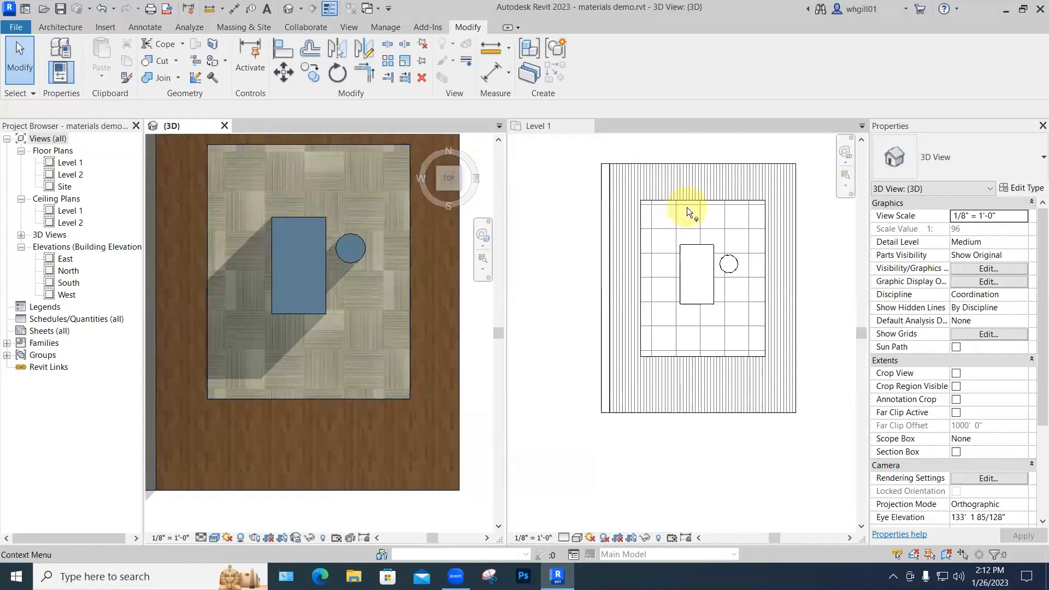
key("m")
key("m")
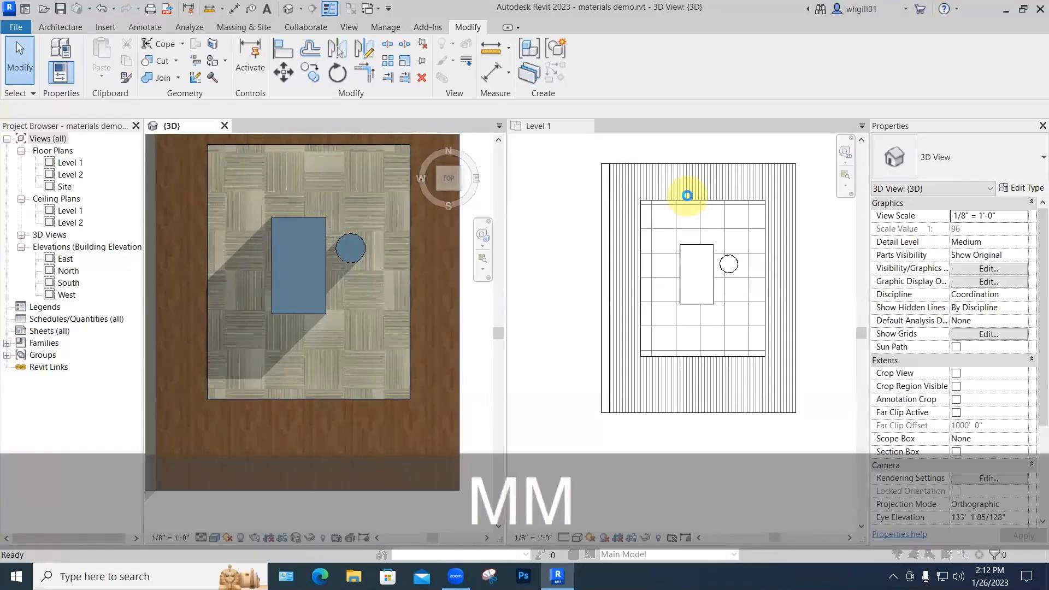
left_click(547, 170)
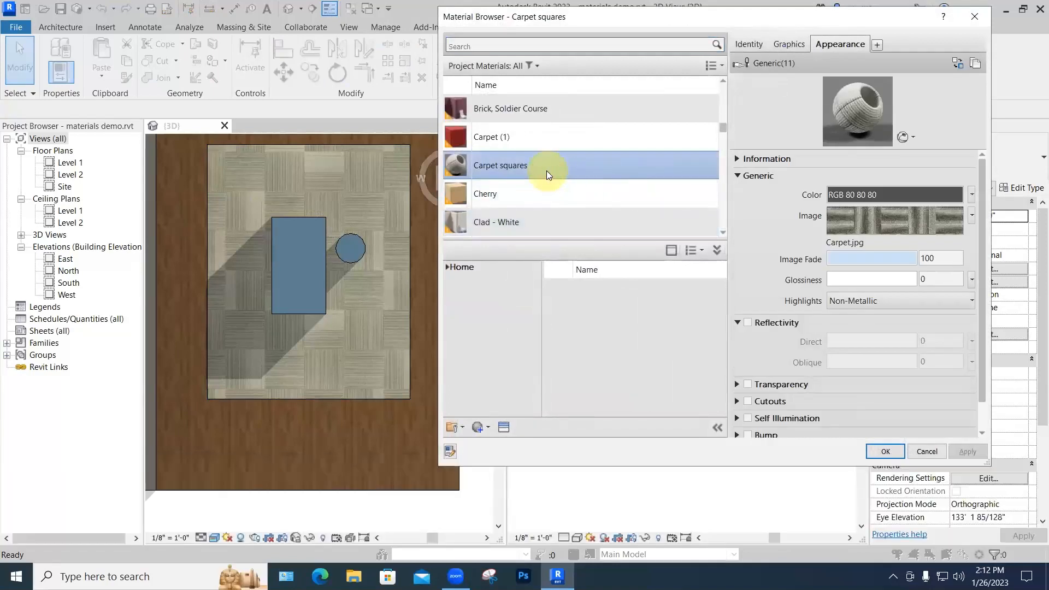
left_click(792, 44)
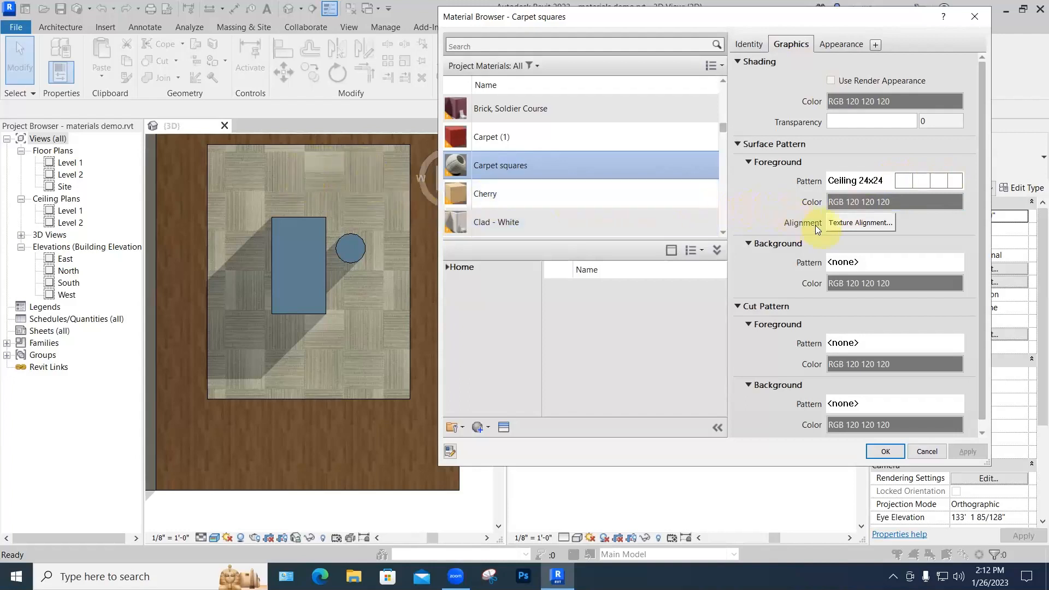
left_click(847, 223)
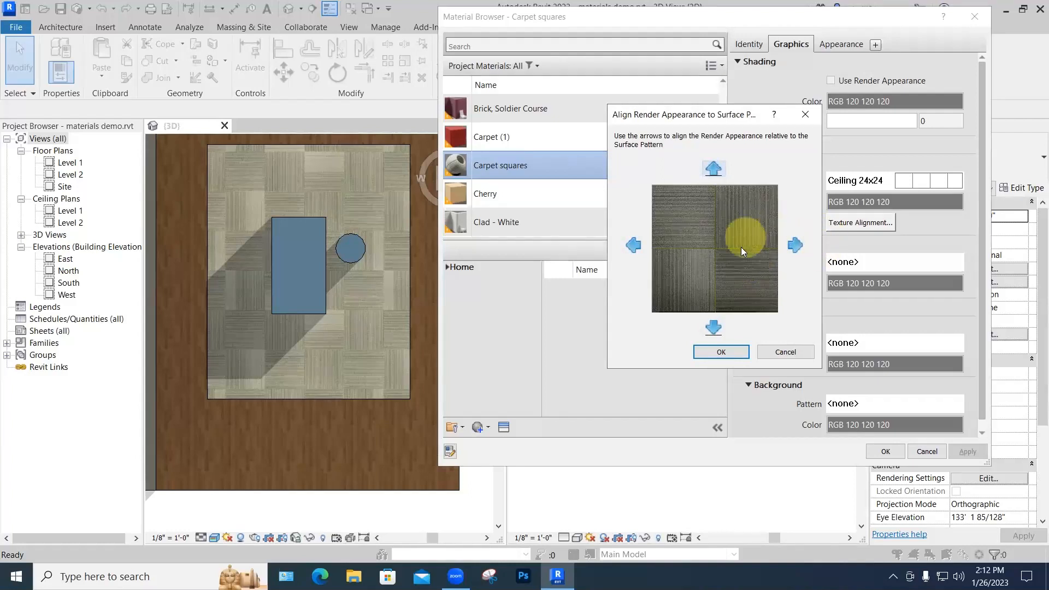
Step: Shift the Carpet squares render appearance with small vertical and horizontal nudges to match the surface pattern grid, and accept the alignment and material changes
left_click(714, 166)
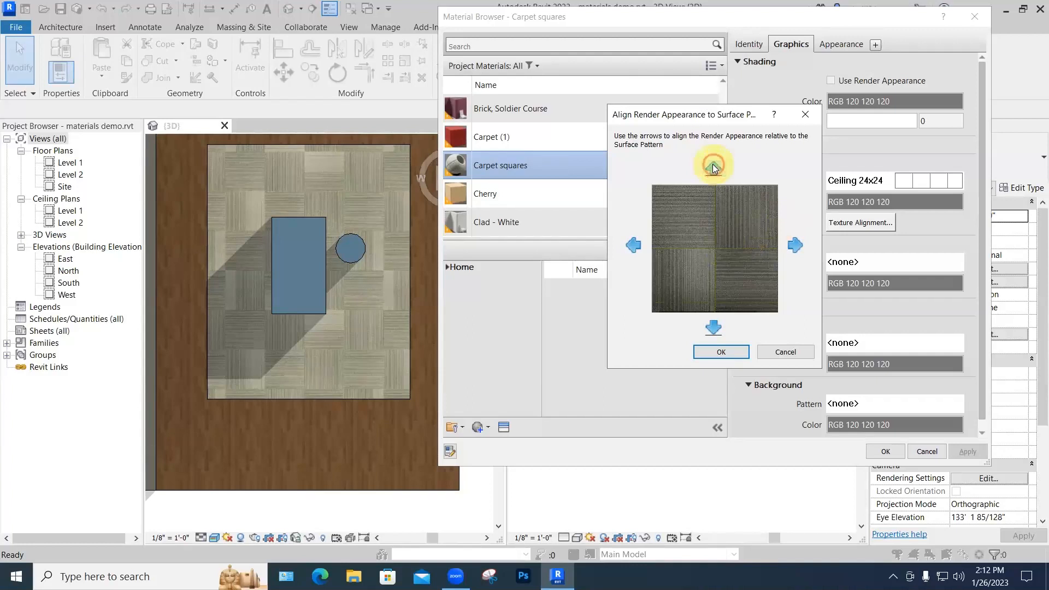
left_click(713, 328)
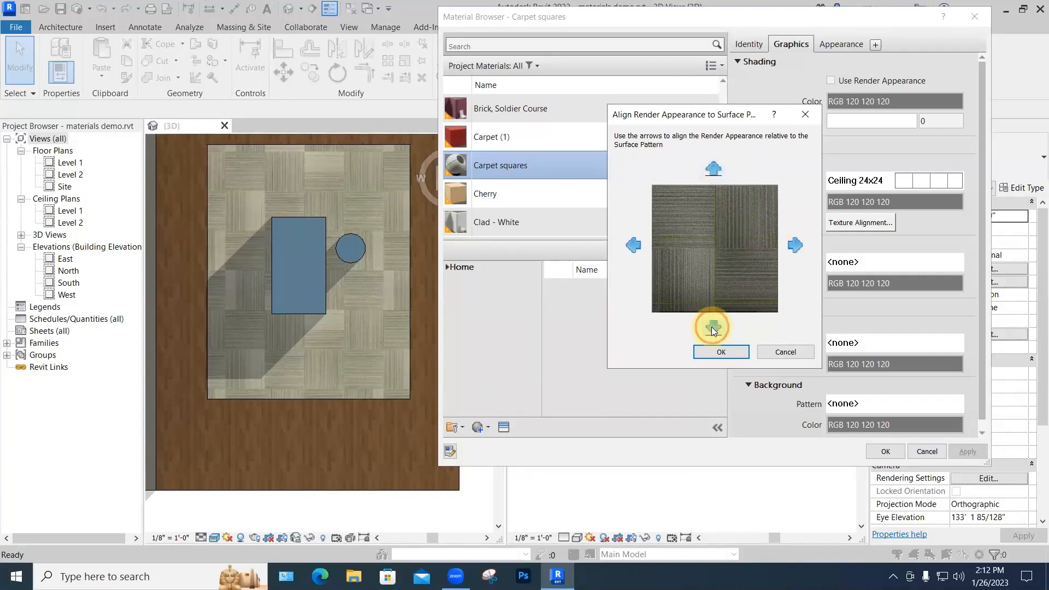
left_click(714, 328)
left_click(714, 330)
left_click(714, 330)
left_click(713, 330)
left_click(713, 330)
left_click(713, 330)
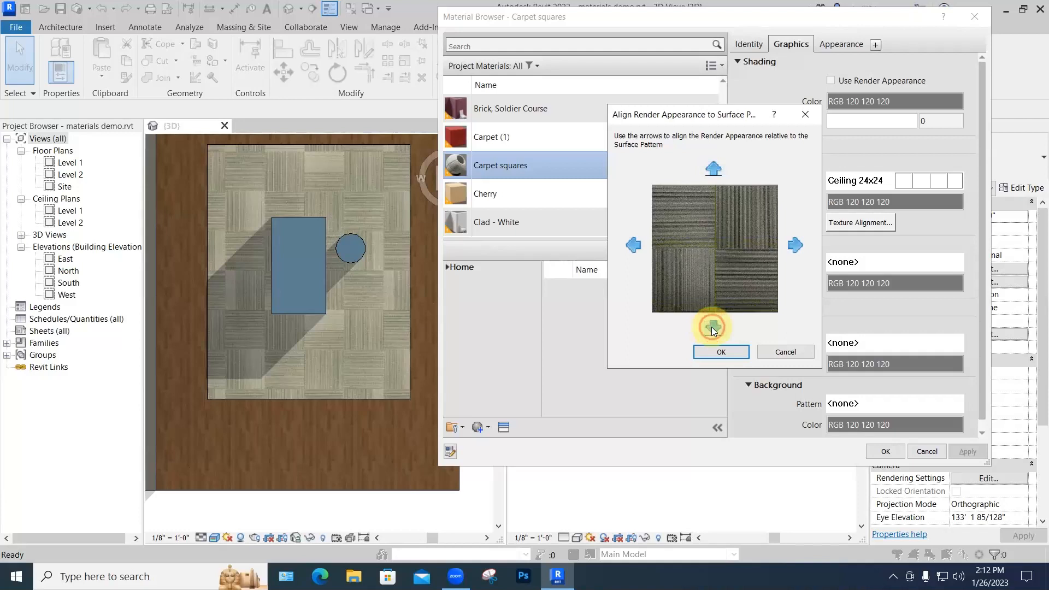
left_click(795, 245)
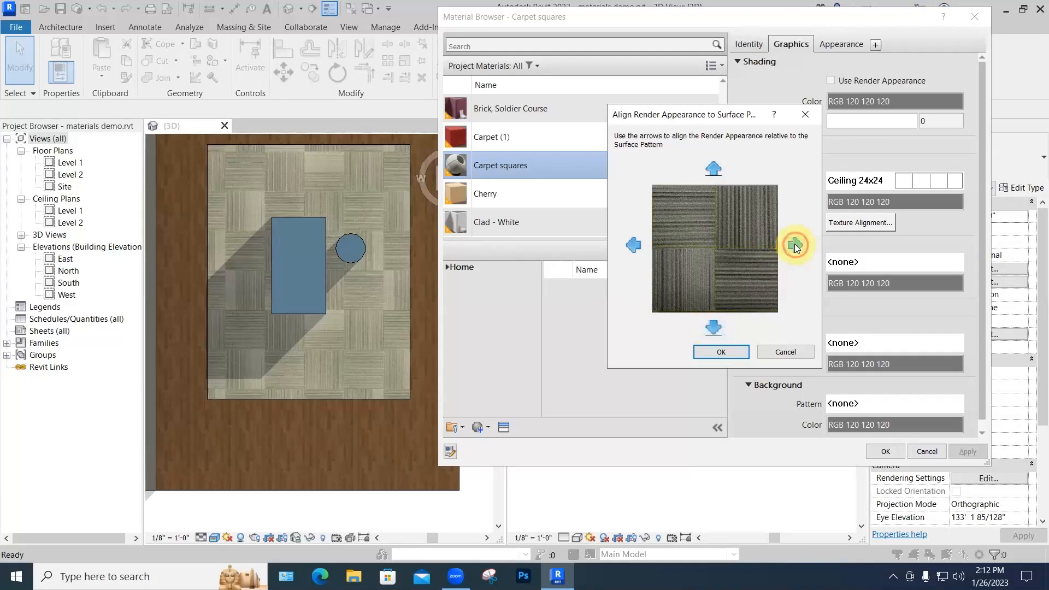
left_click(635, 244)
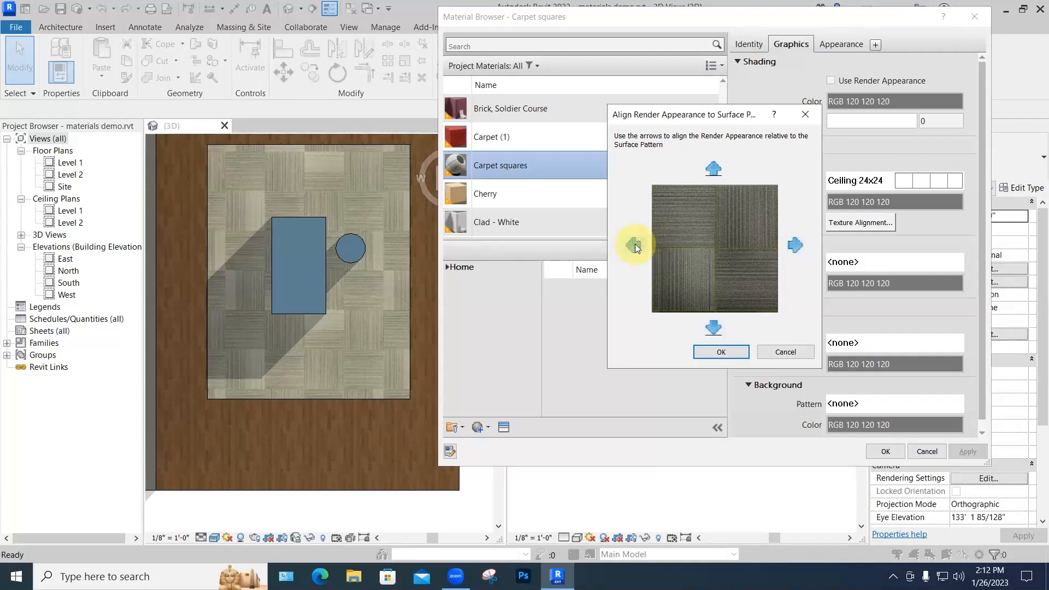
left_click(719, 354)
left_click(885, 452)
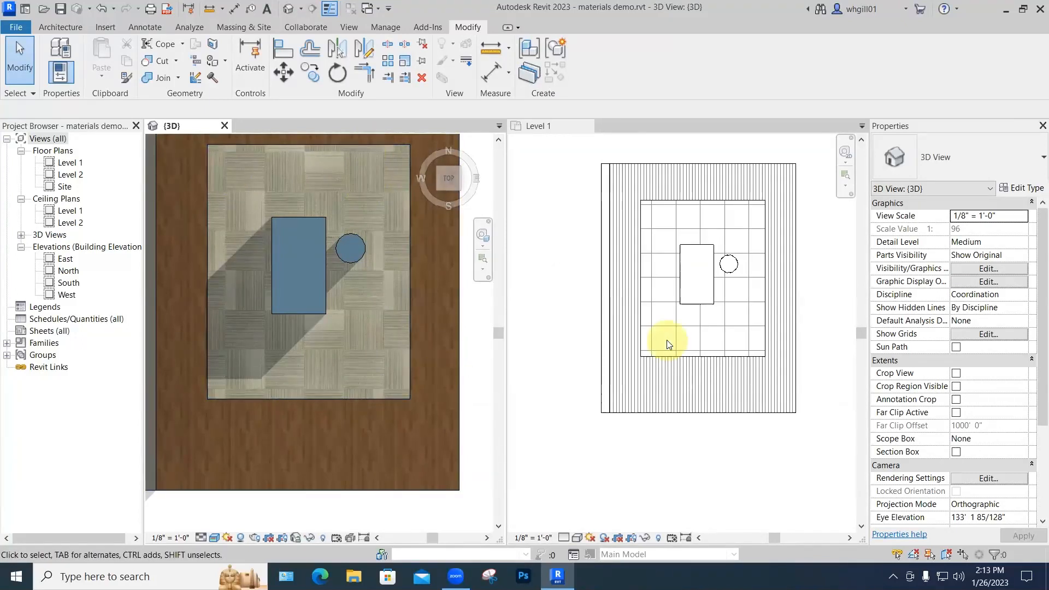
Step: Select a horizontal surface pattern line of the carpet region in the Level 1 plan and nudge the pattern two steps north
left_click(656, 271)
left_click(654, 268)
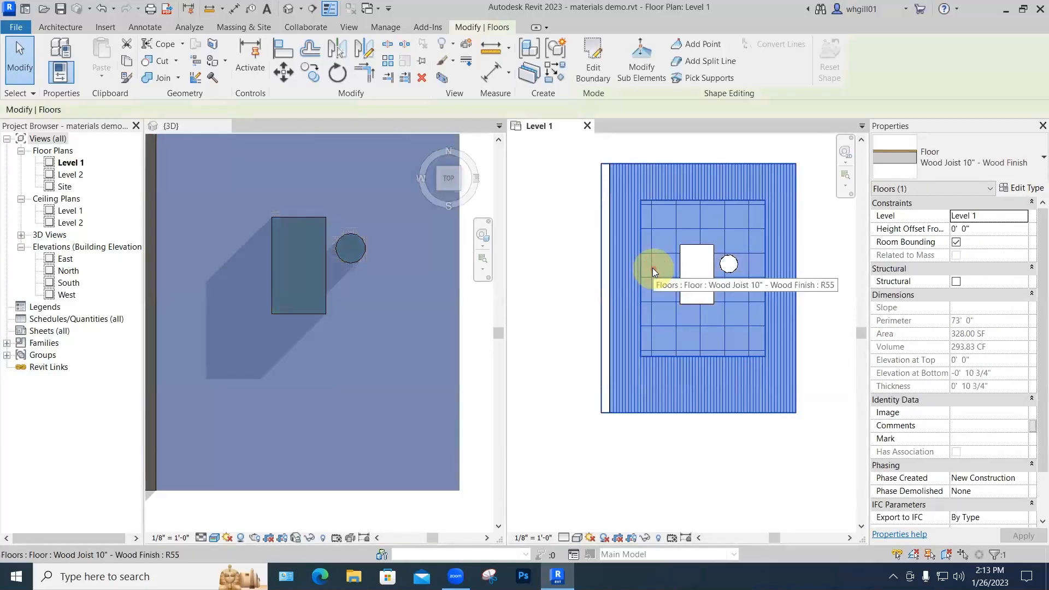
left_click(685, 150)
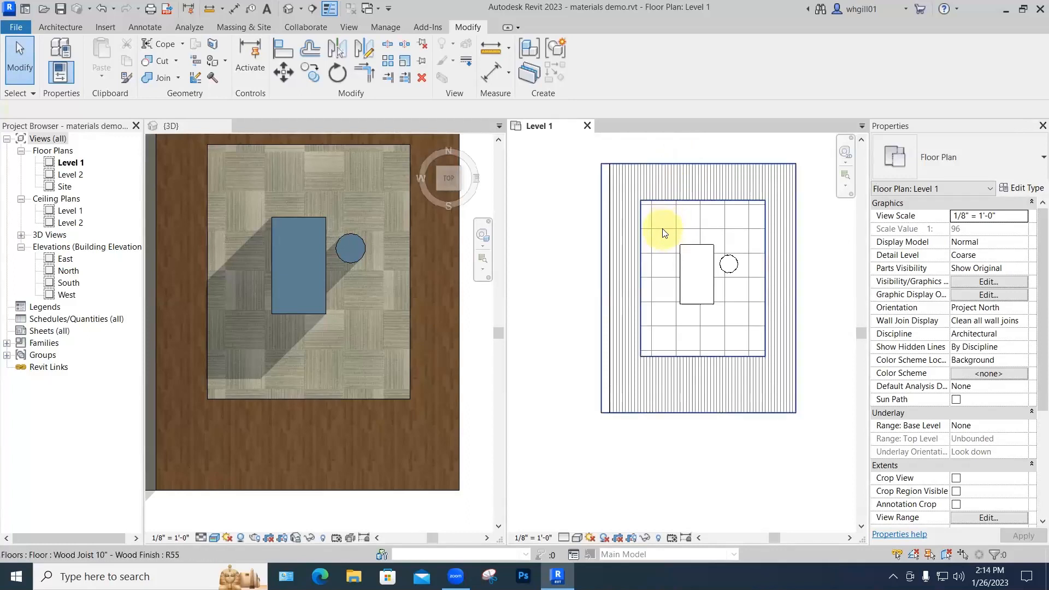
key("Tab")
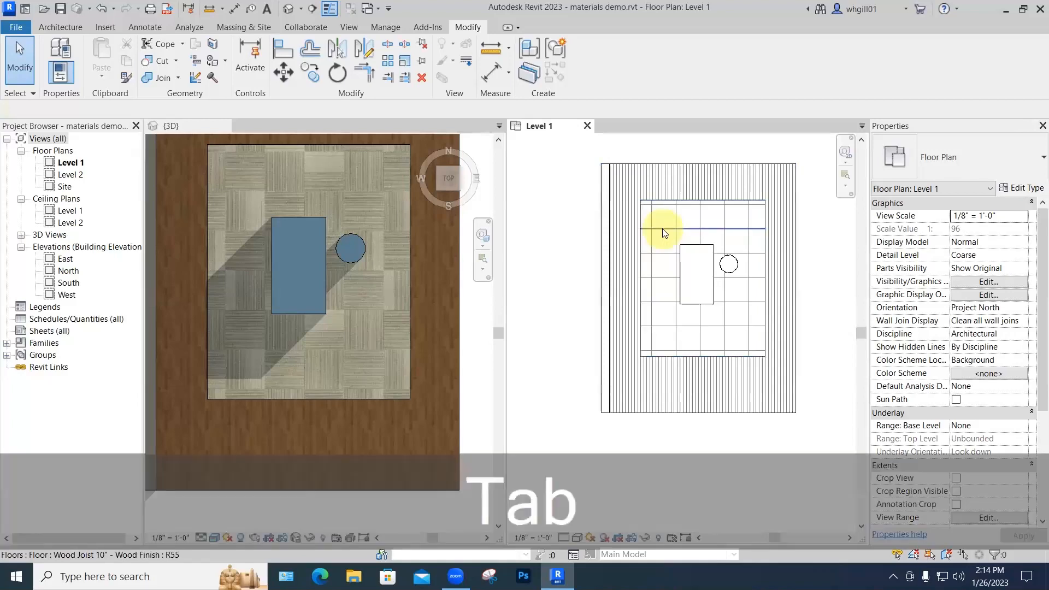
key("Tab")
key("Tab")
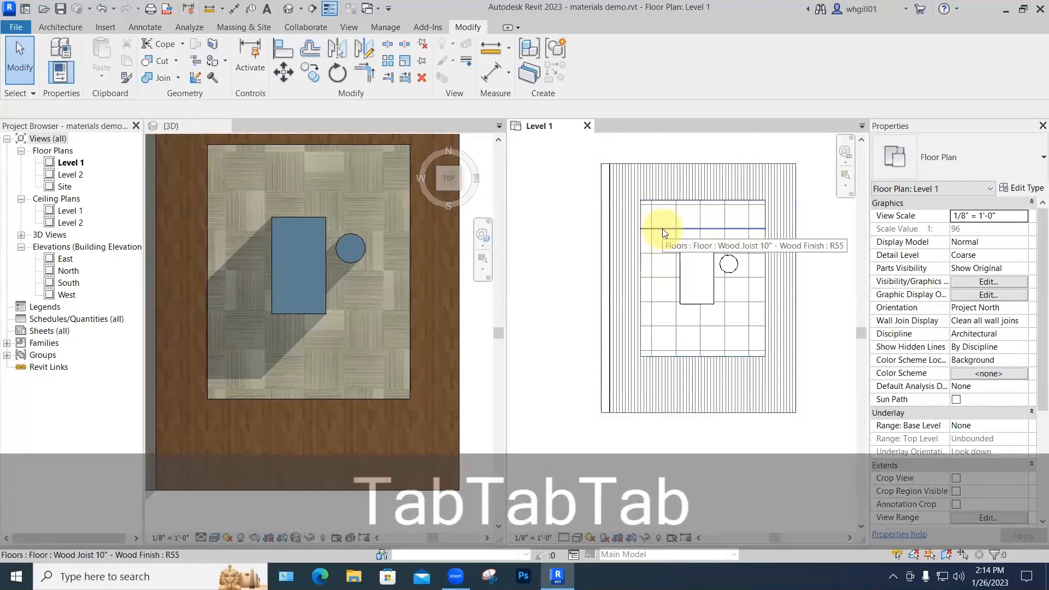
left_click(662, 229)
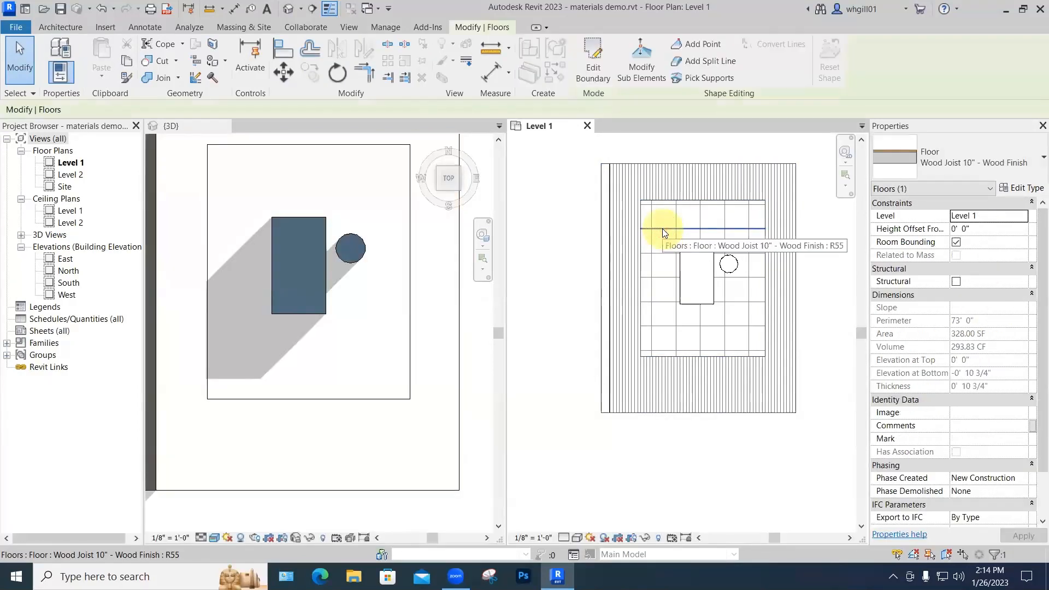
key("Up")
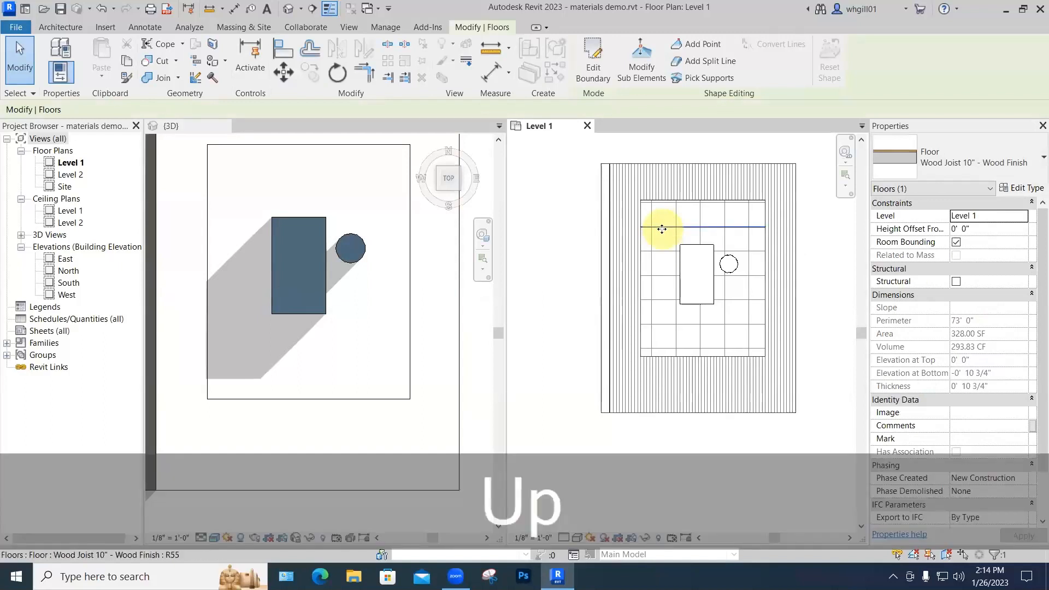
key("Up")
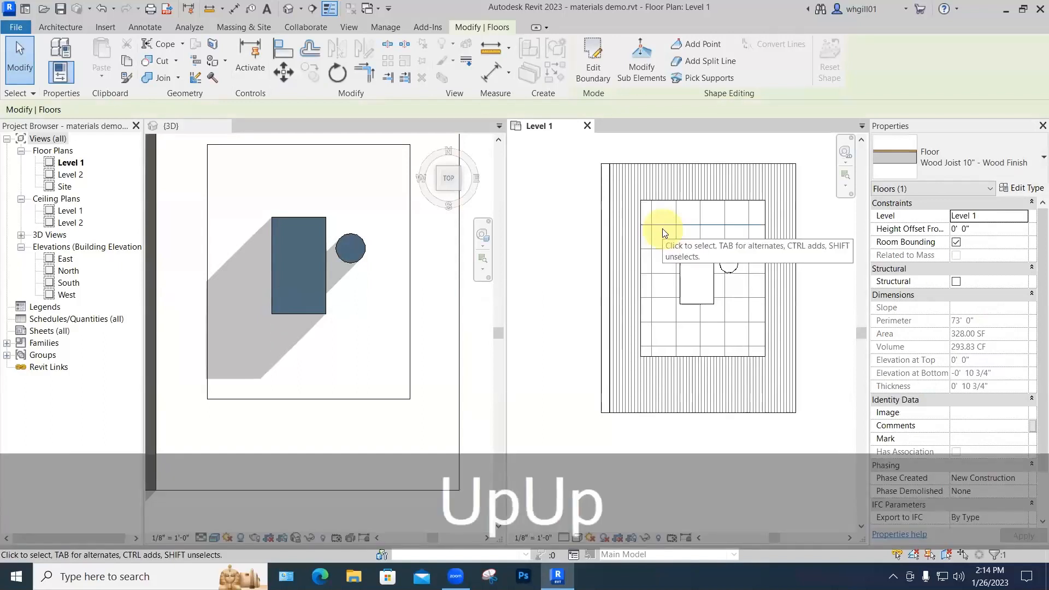
Step: Nudge the carpet surface pattern six steps west to line its grid up with the region's west edge, and clear the selection
key("Left")
key("Left")
key("Left")
key("Left")
key("Left")
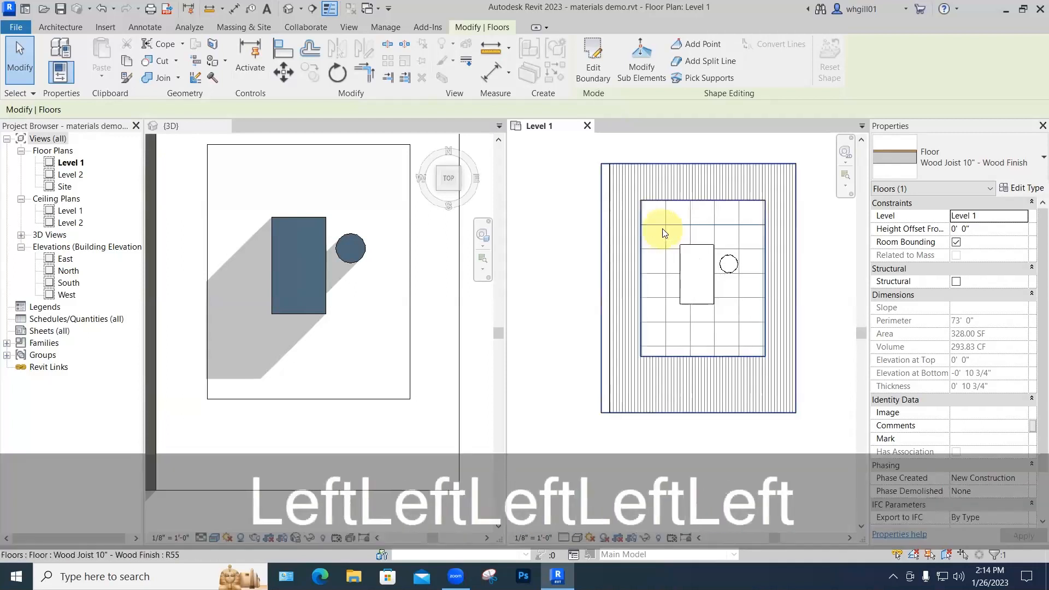
key("Left")
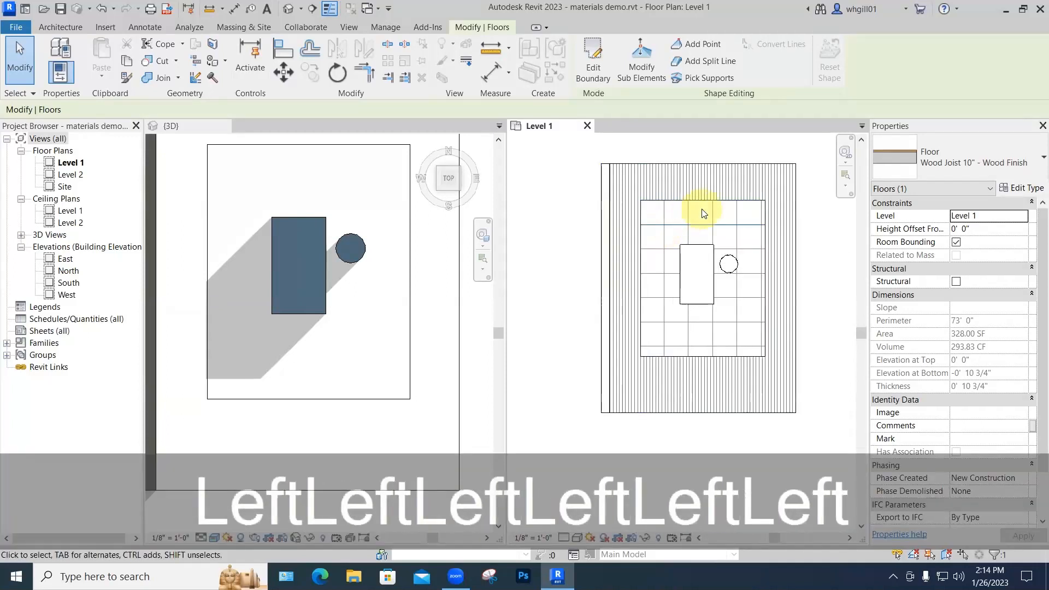
scroll(701, 209, "up", 1)
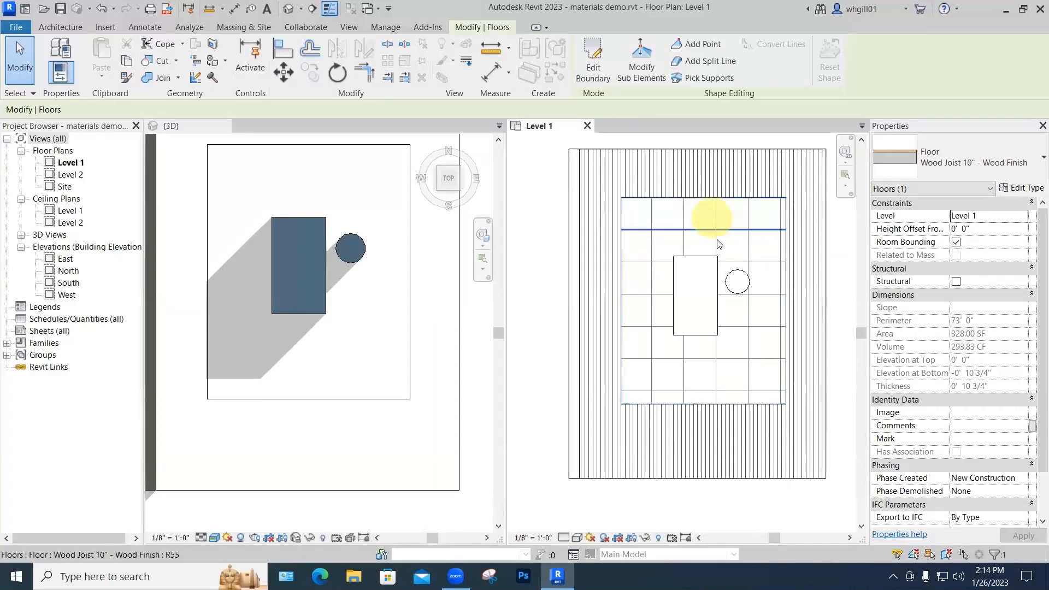
left_click(544, 196)
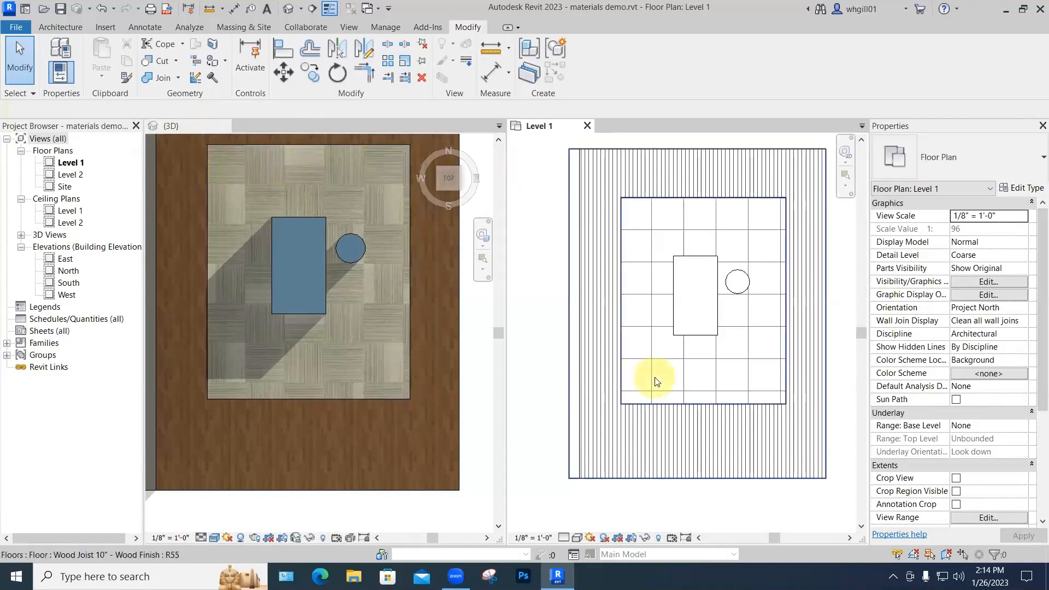
Step: Edit the carpet split region's boundary and nudge its east side inward to a width of 9'-9"
left_click(787, 297)
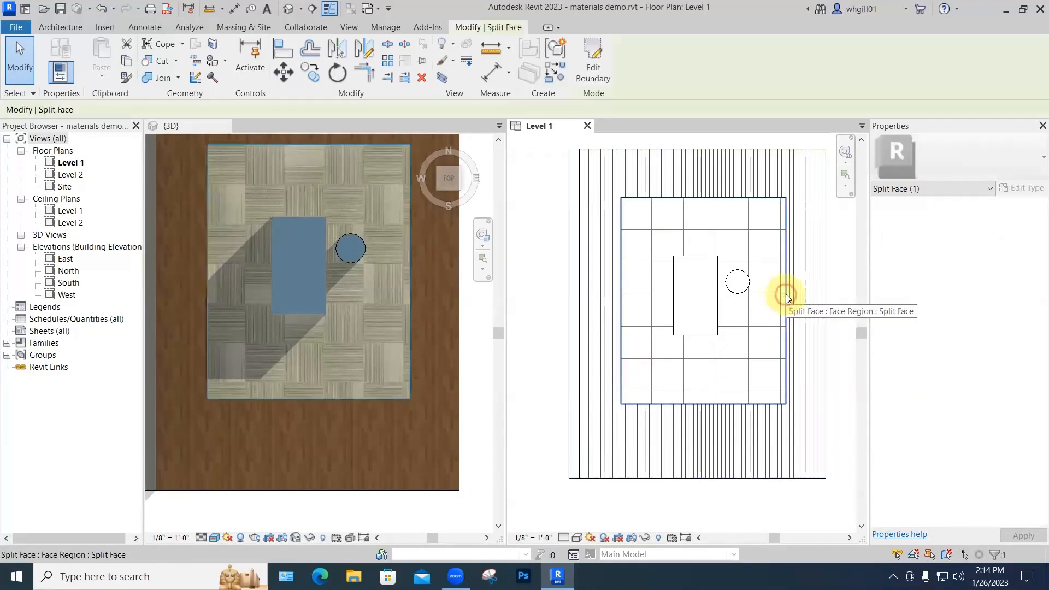
left_click(590, 61)
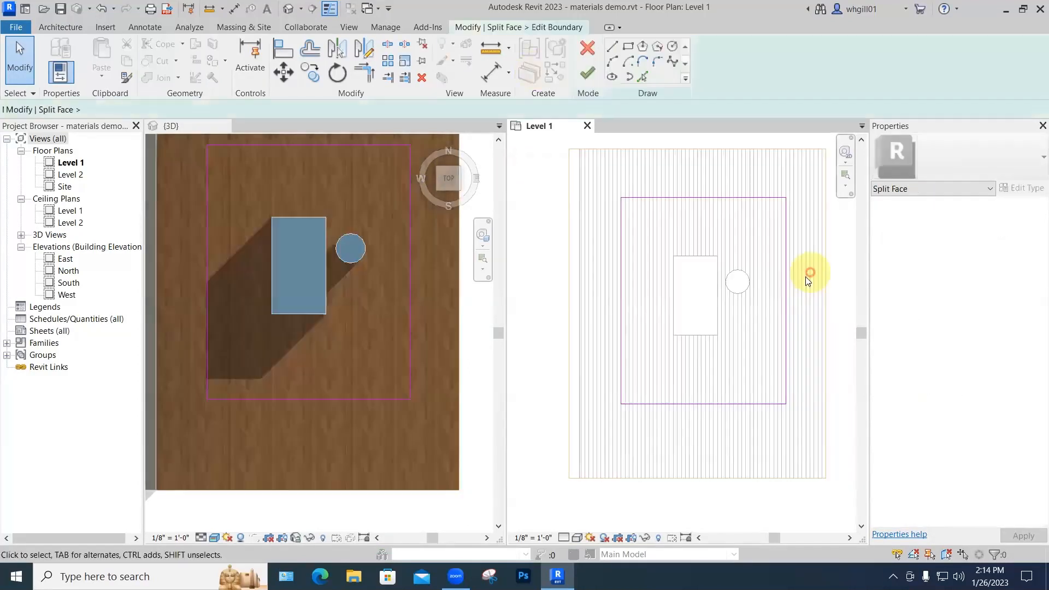
left_click(785, 312)
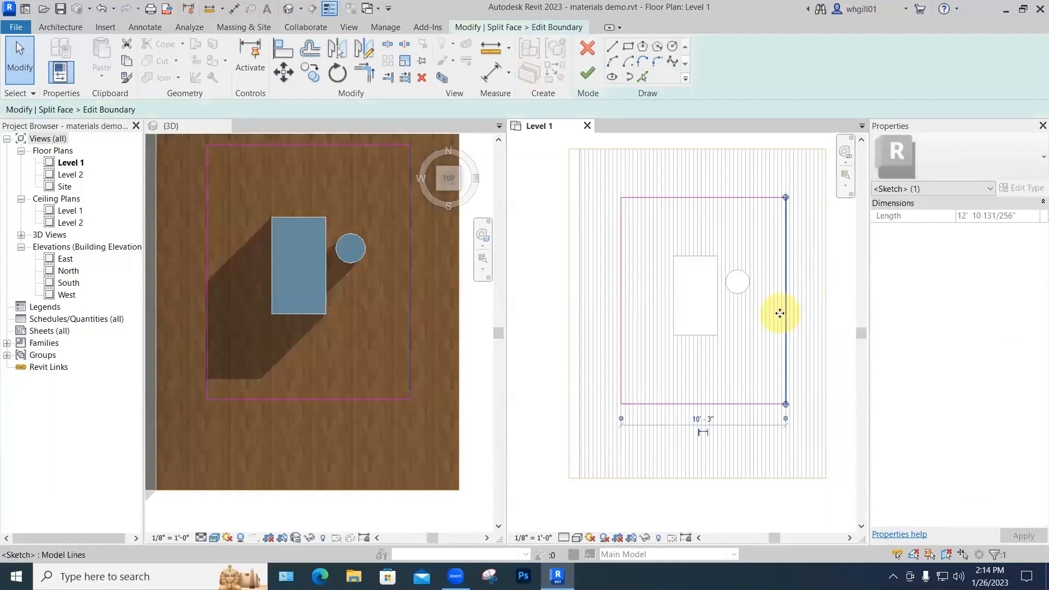
key("Left")
key("Left")
key("Left")
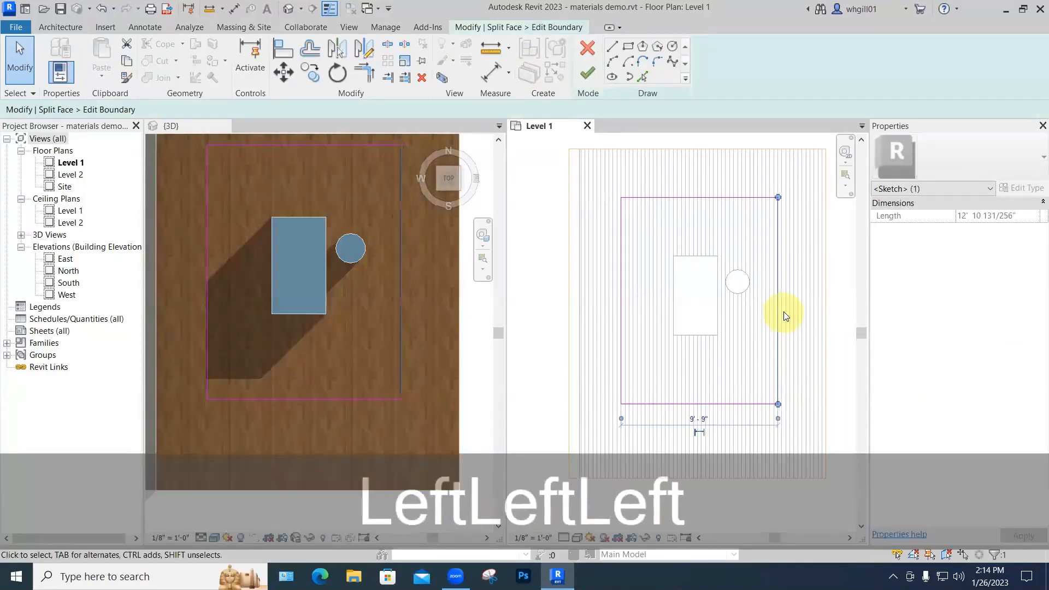
Step: Nudge the split boundary's south side north to a height of about 12'-2 1/2" and finish the boundary edit
left_click(735, 405)
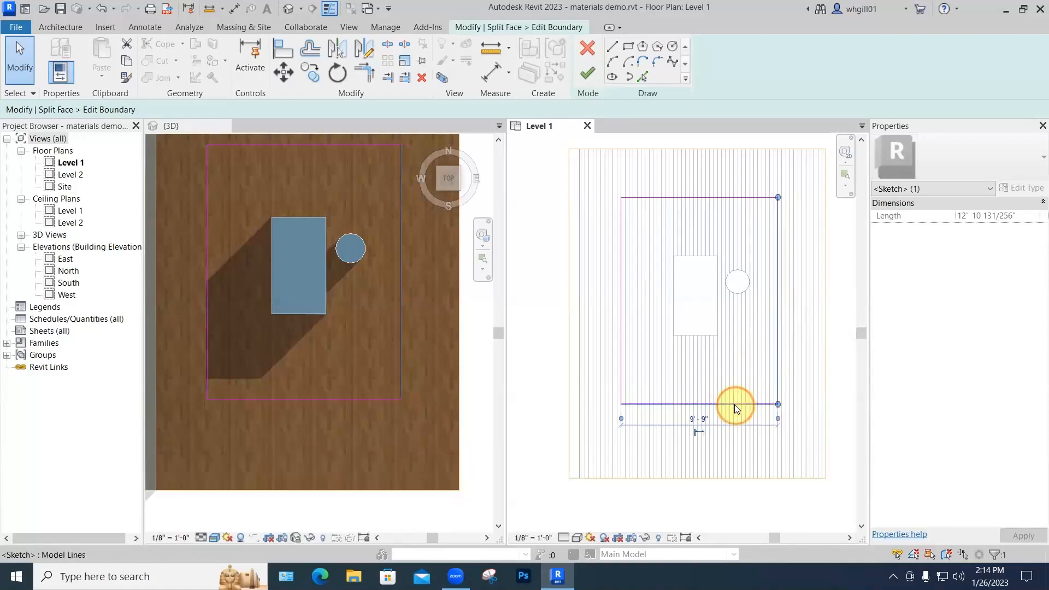
key("Up")
key("Up")
key("Up")
key("Up")
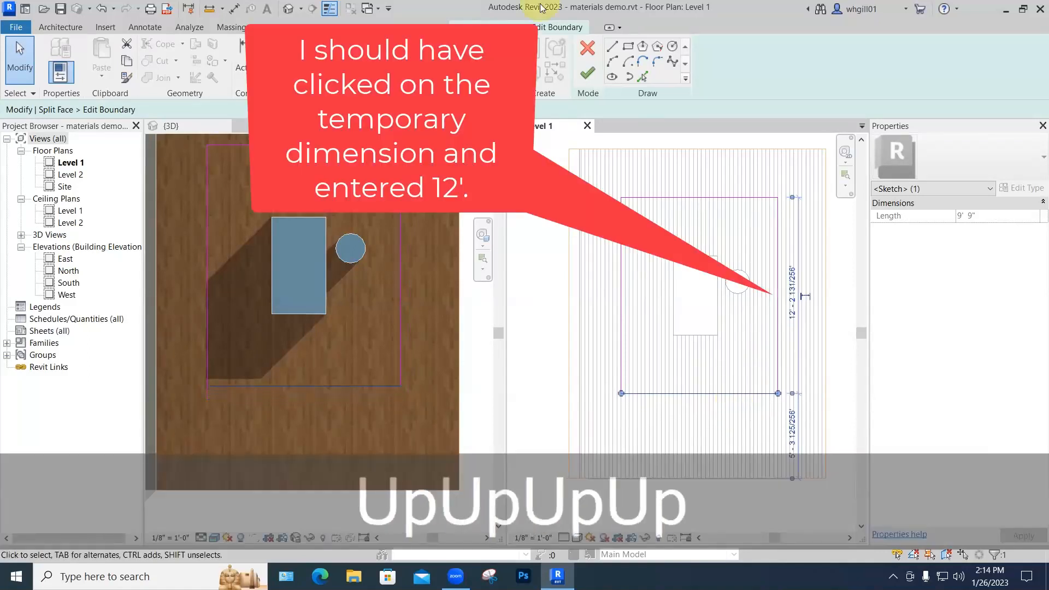
left_click(587, 74)
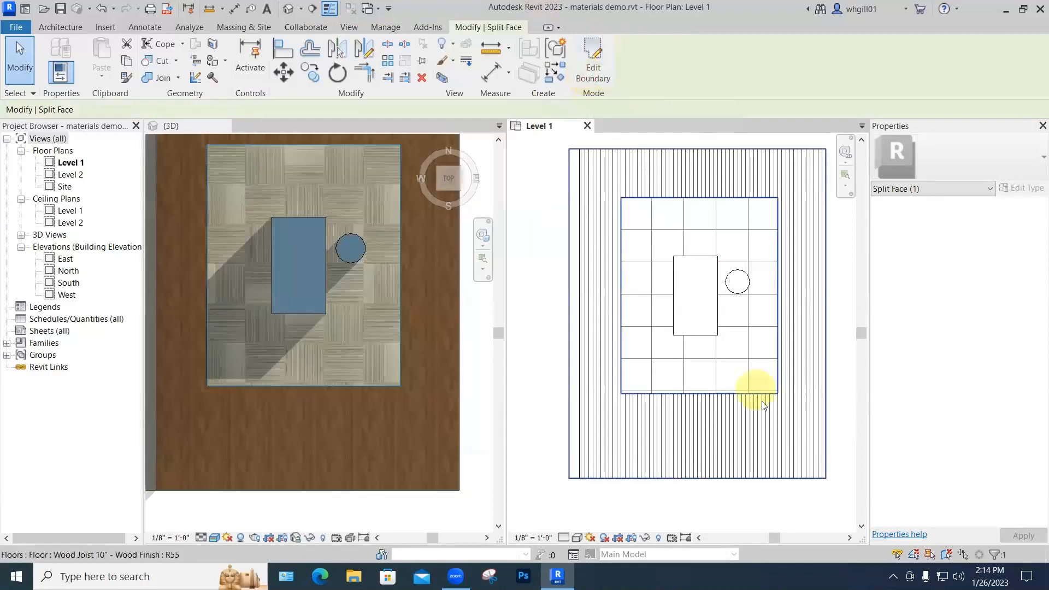
Step: Reopen the split region's boundary, nudge its south side north to a height of about 12'-0 1/2", finish, and inspect the carpet edge in 3D
left_click(592, 81)
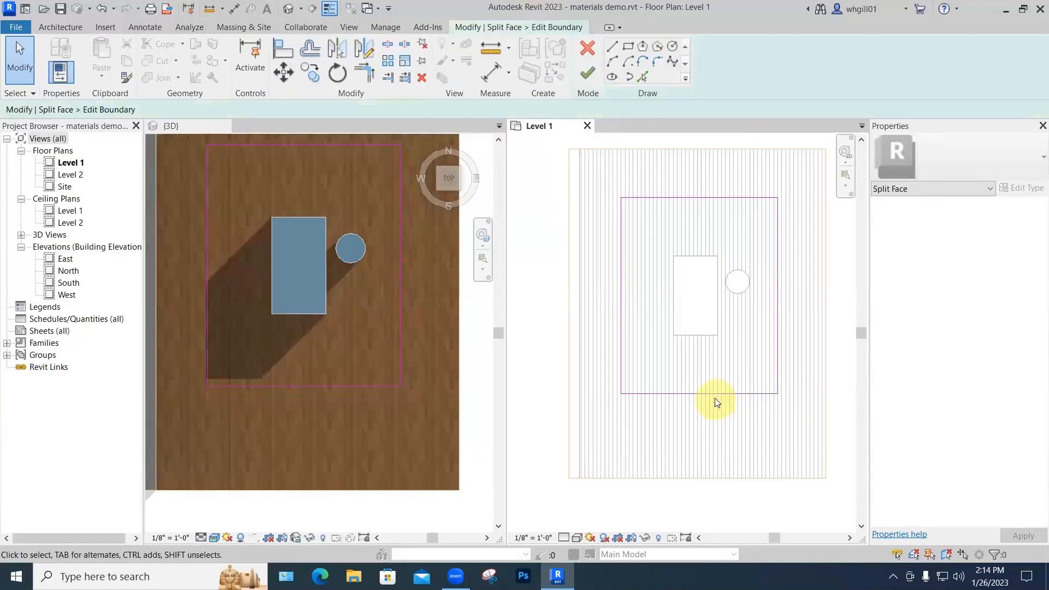
left_click(714, 392)
key("Up")
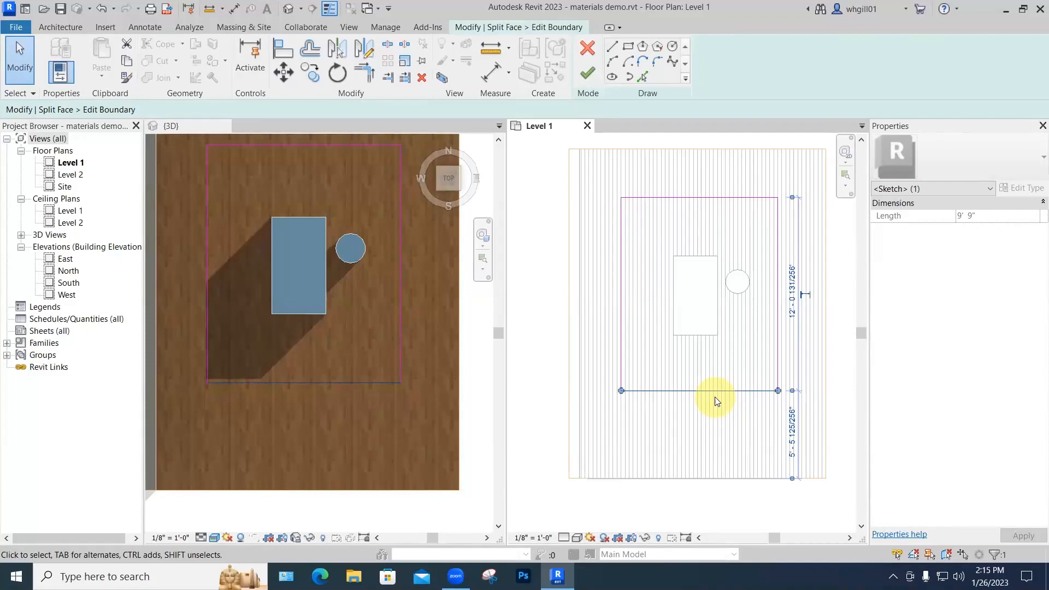
left_click(587, 73)
left_click(732, 143)
left_click(537, 212)
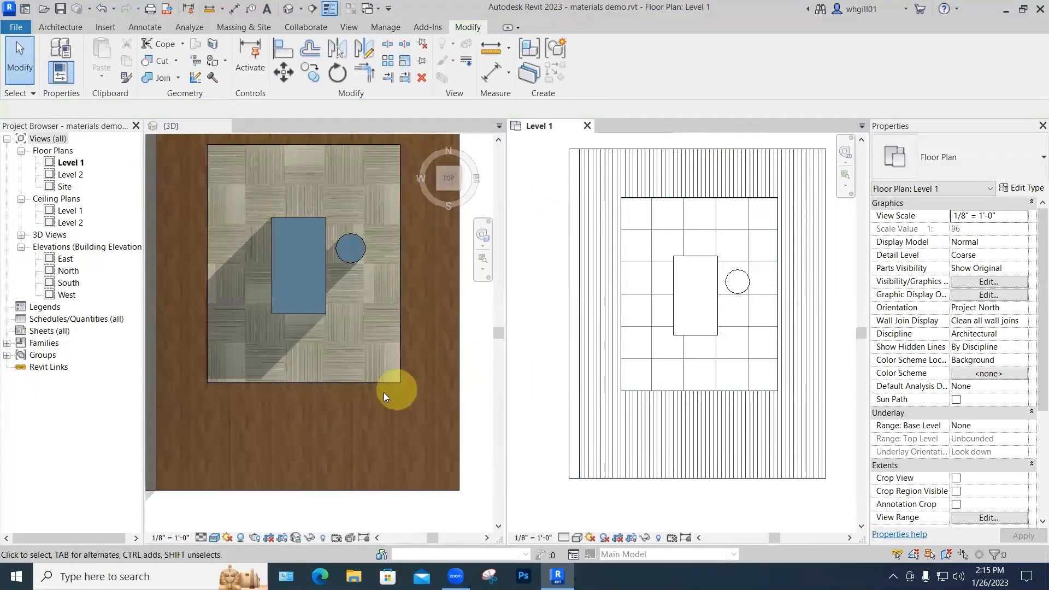
scroll(317, 372, "up", 2)
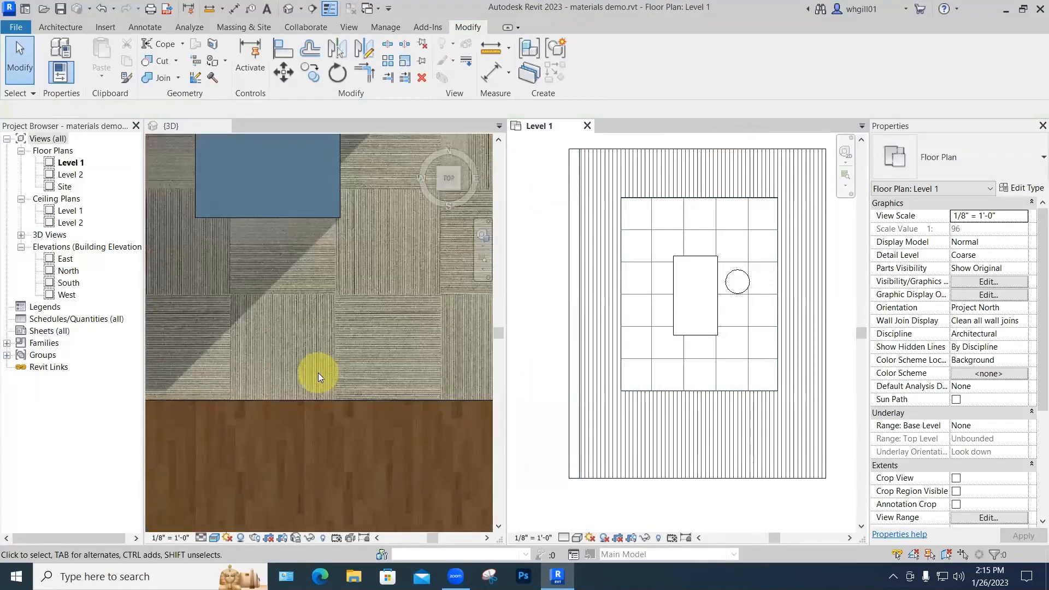
scroll(319, 372, "down", 3)
scroll(319, 374, "down", 4)
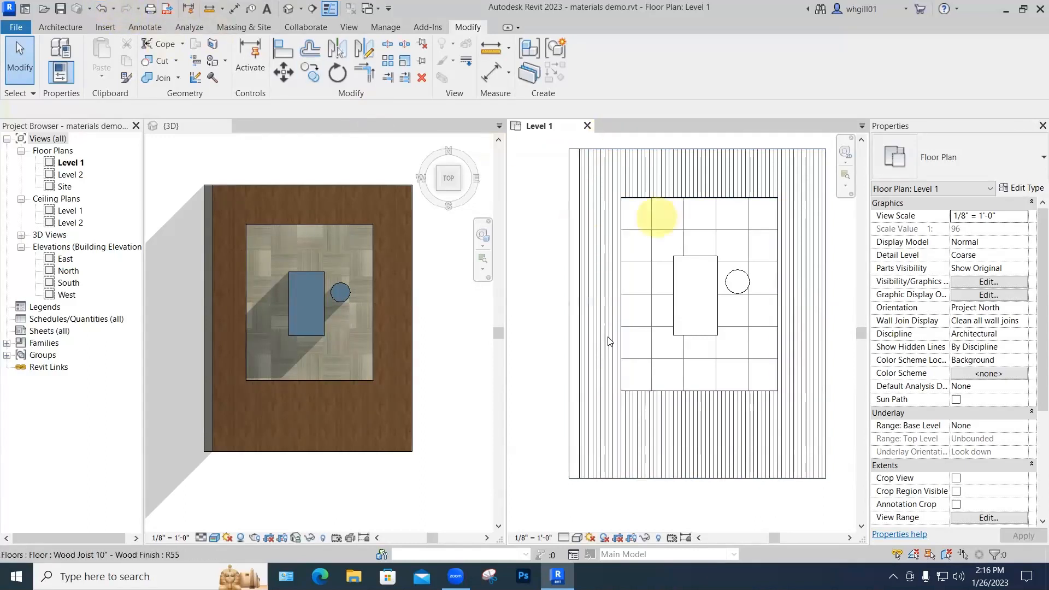
Step: Start another Split Face on the floor and sketch aligned horizontal lines from the carpet region's west and east sides to the outer floor edges
left_click(213, 43)
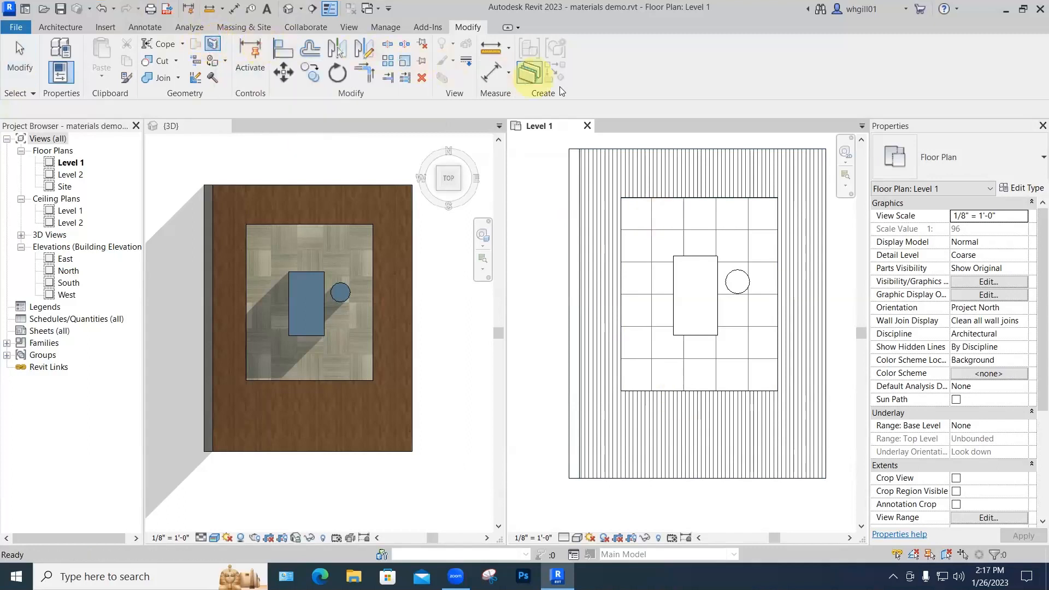
left_click(617, 146)
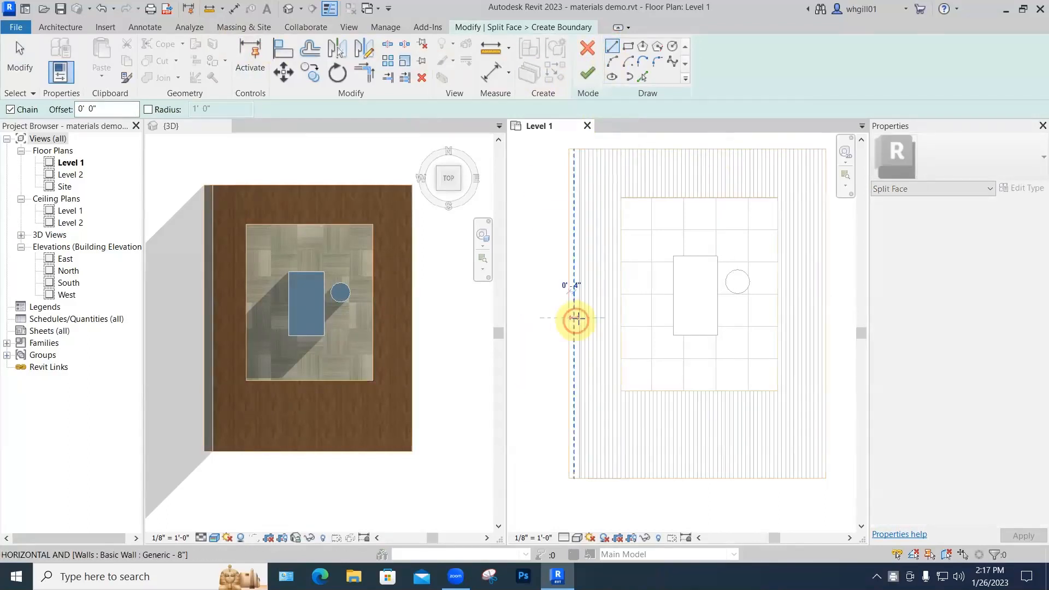
left_click(615, 320)
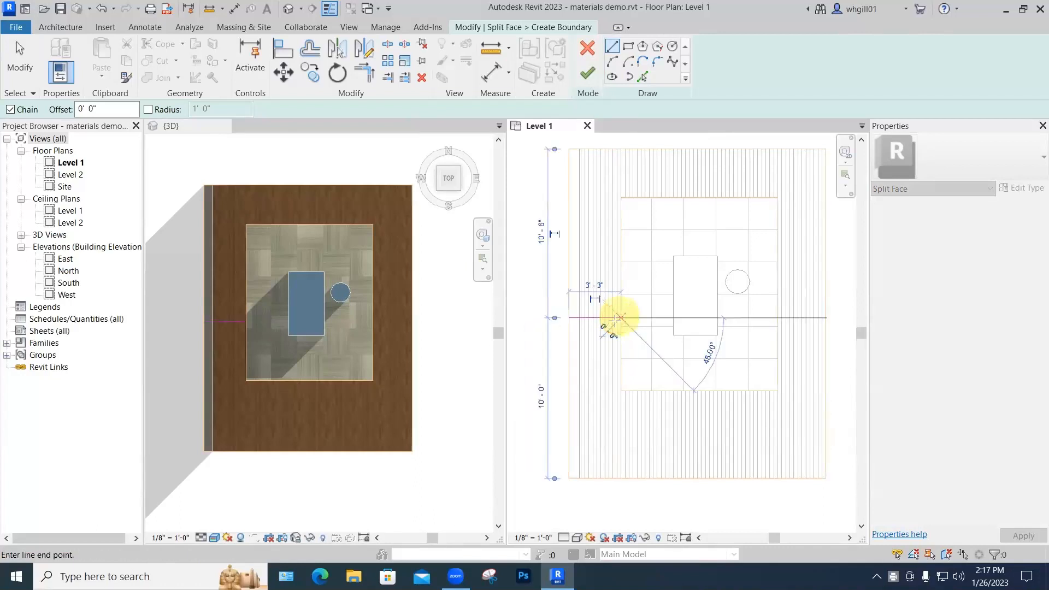
key("Escape")
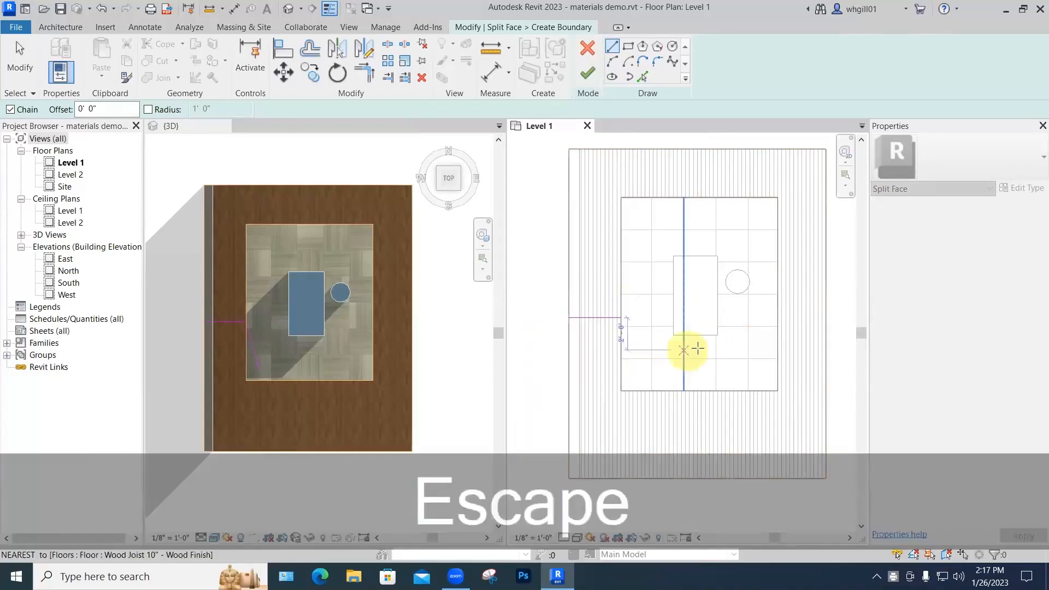
left_click(824, 316)
key("Escape")
key("Escape")
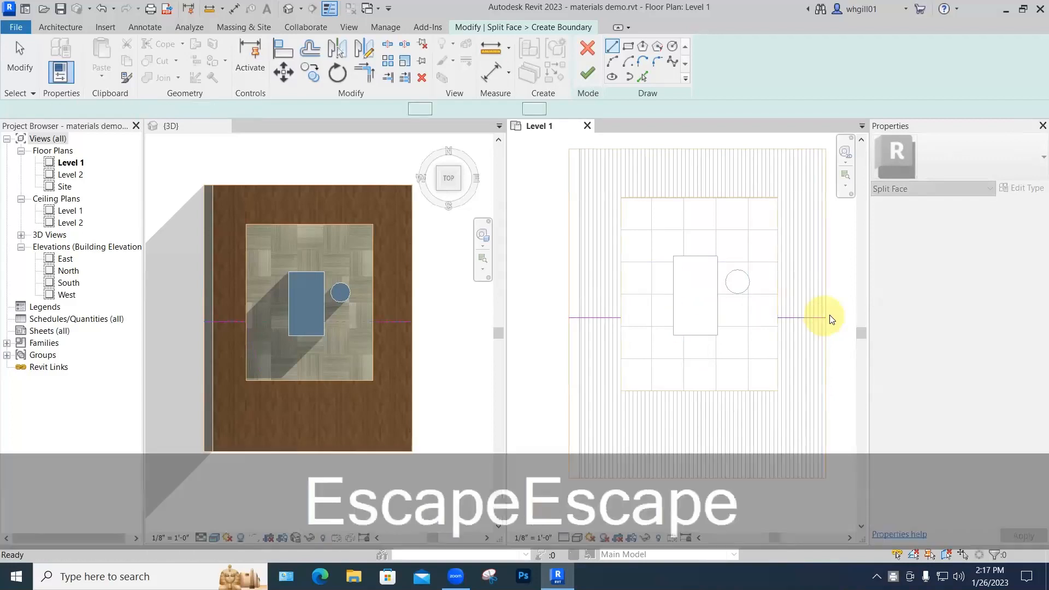
scroll(836, 316, "down", 2)
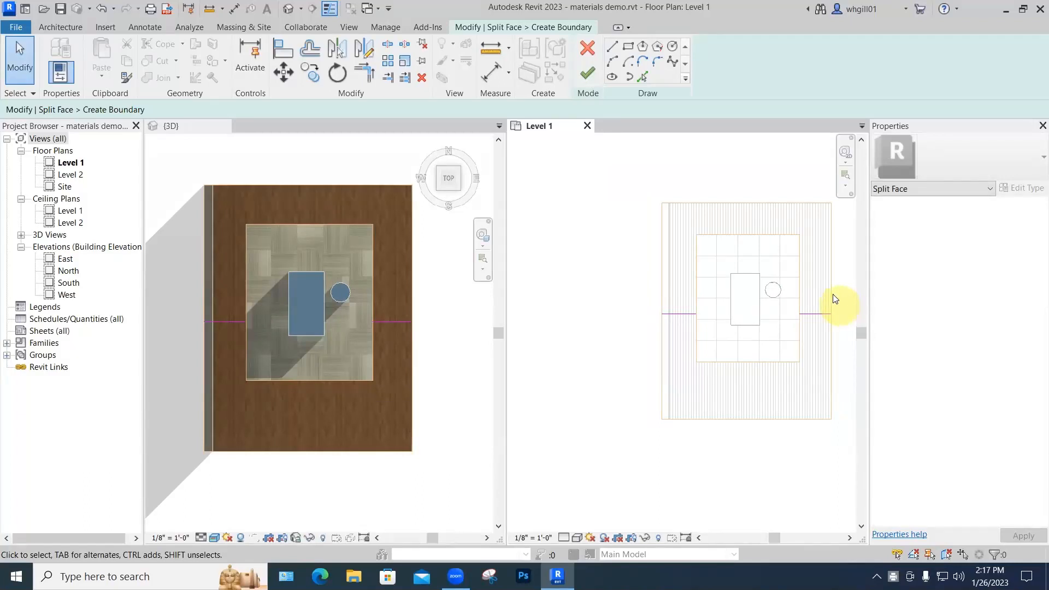
Step: Check that both dividing lines reach the outer floor edges, and finish the split of the surrounding floor face
scroll(658, 316, "up", 3)
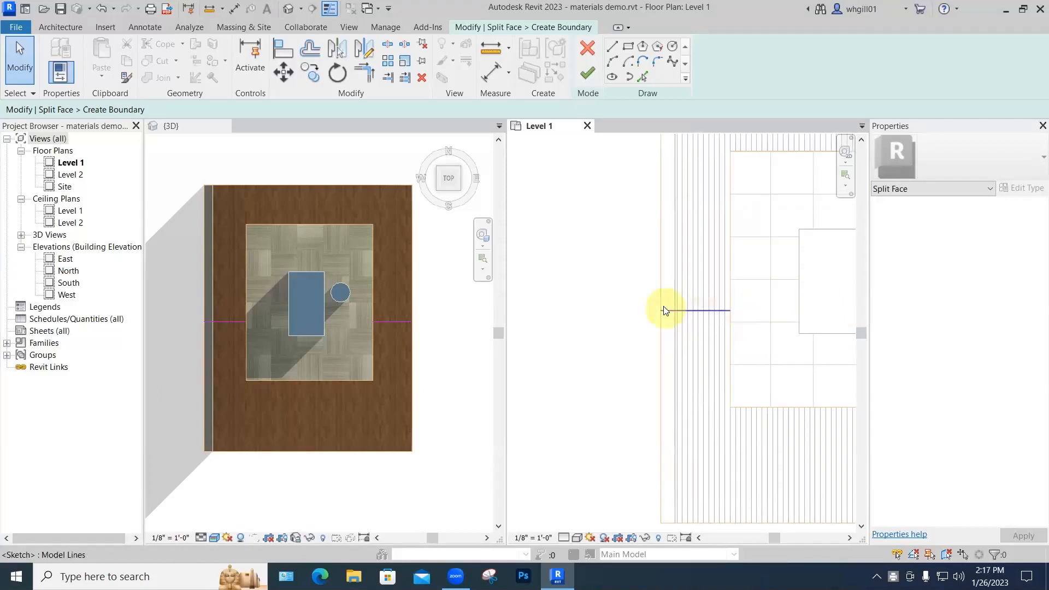
scroll(780, 321, "down", 3)
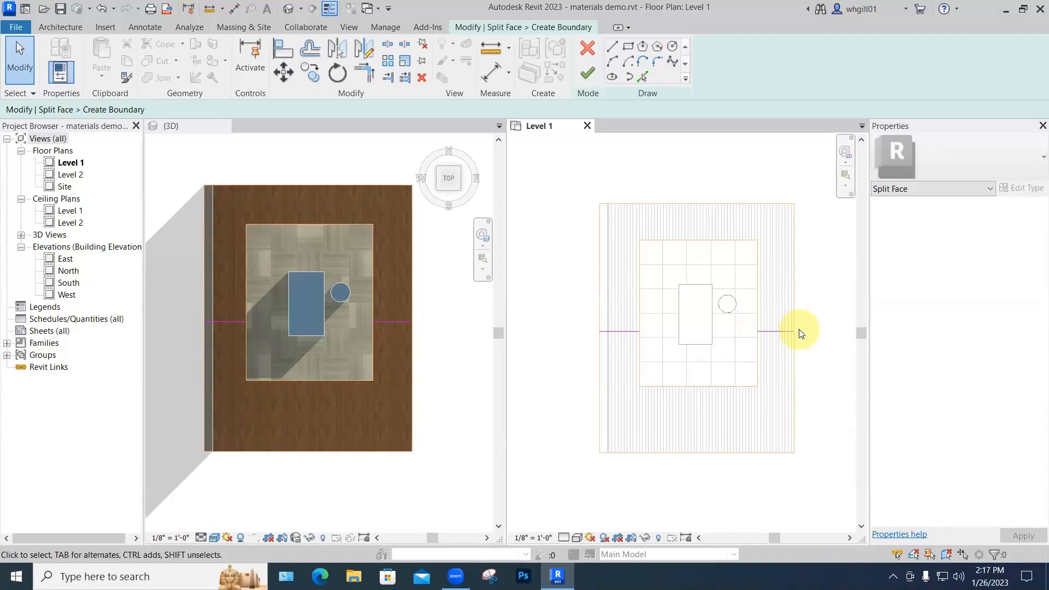
left_click(587, 73)
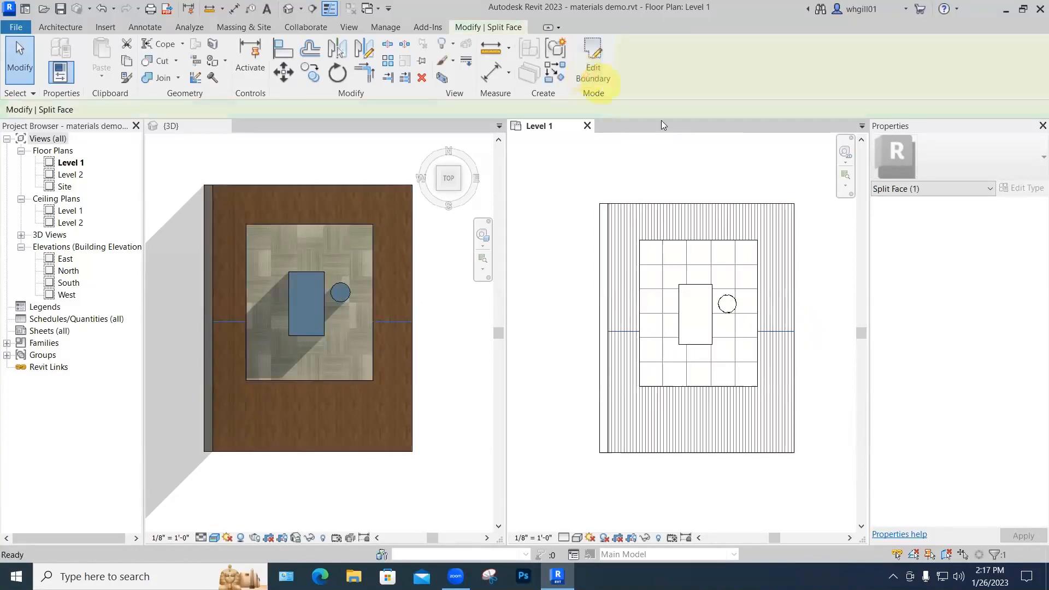
left_click(825, 261)
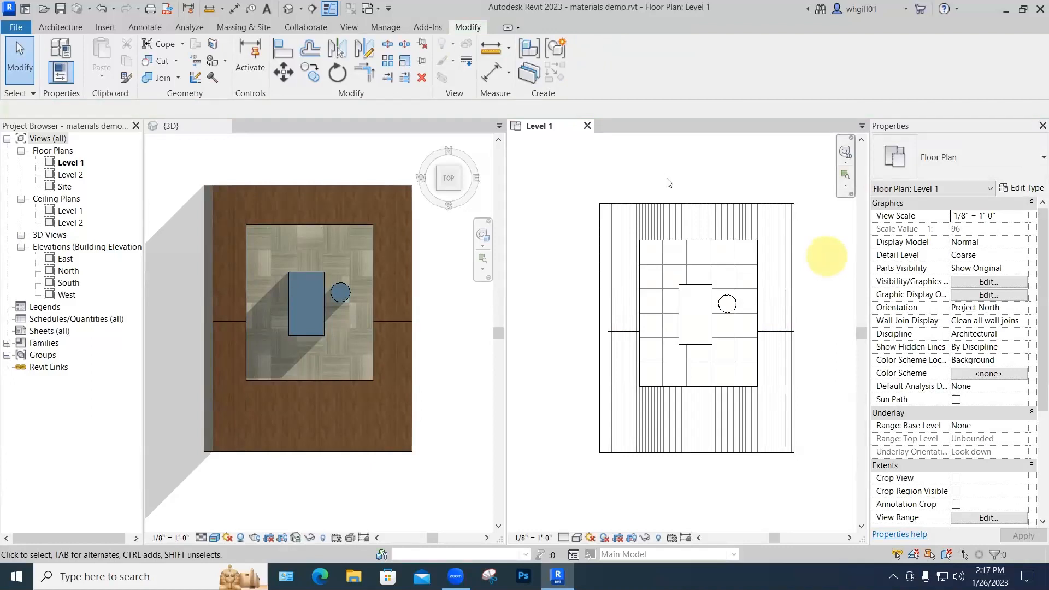
Step: Paint the floor face region north of the new split lines with the Carpet (1) material
left_click(633, 205)
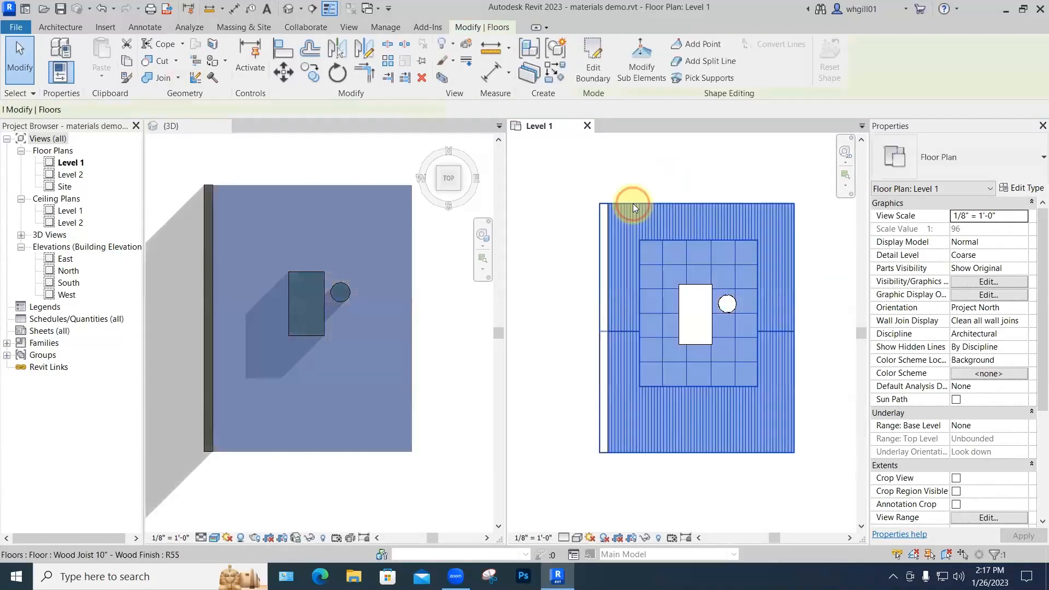
left_click(216, 61)
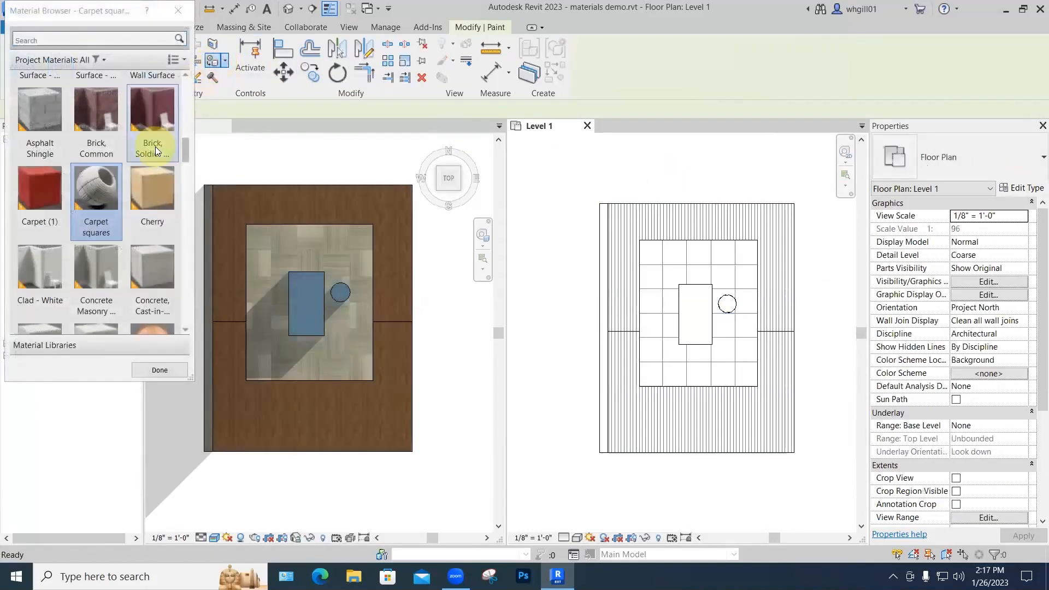
left_click(49, 194)
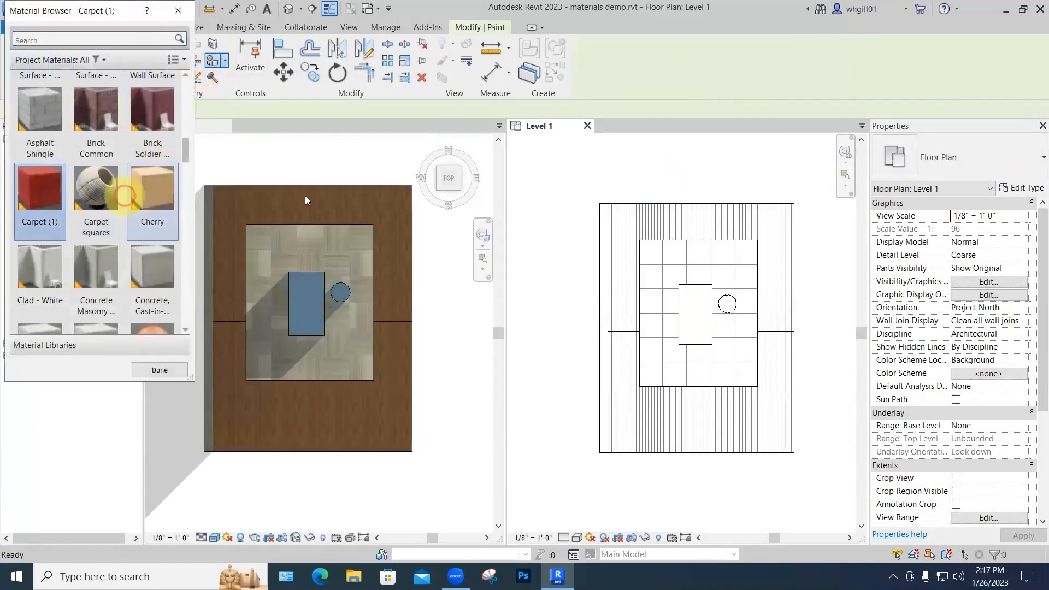
left_click(757, 226)
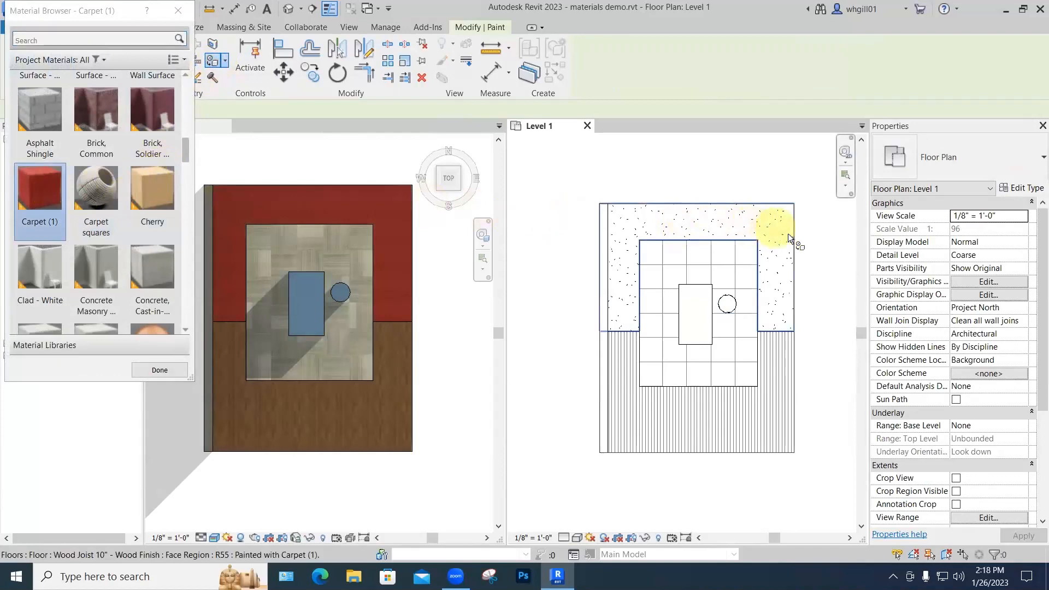
left_click(179, 11)
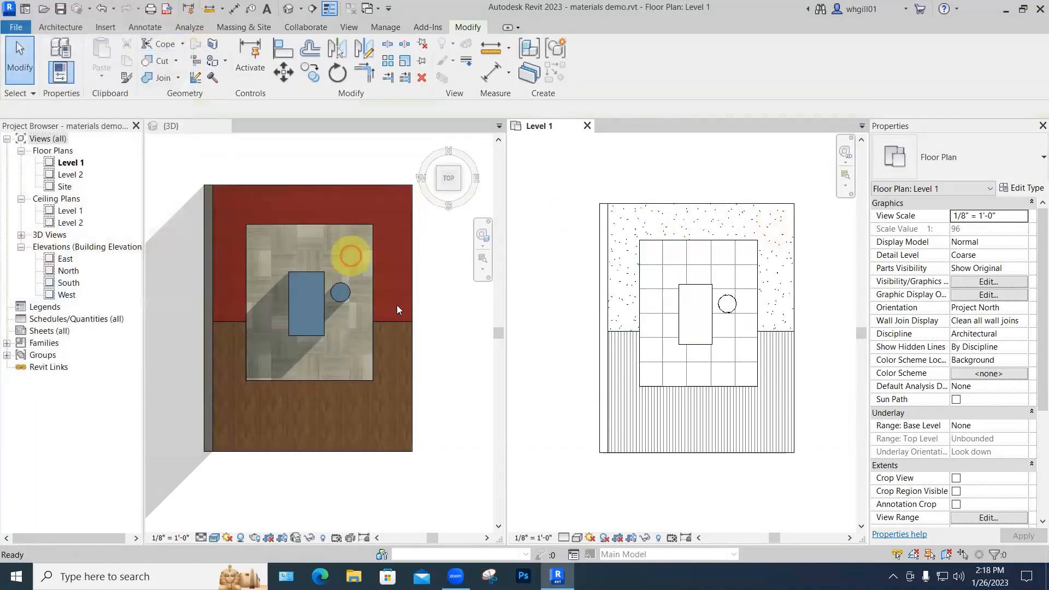
Step: Move the box and the cylinder northward to the back part of the carpet squares area in an isometric 3D view
scroll(433, 356, "down", 1)
left_click(412, 156)
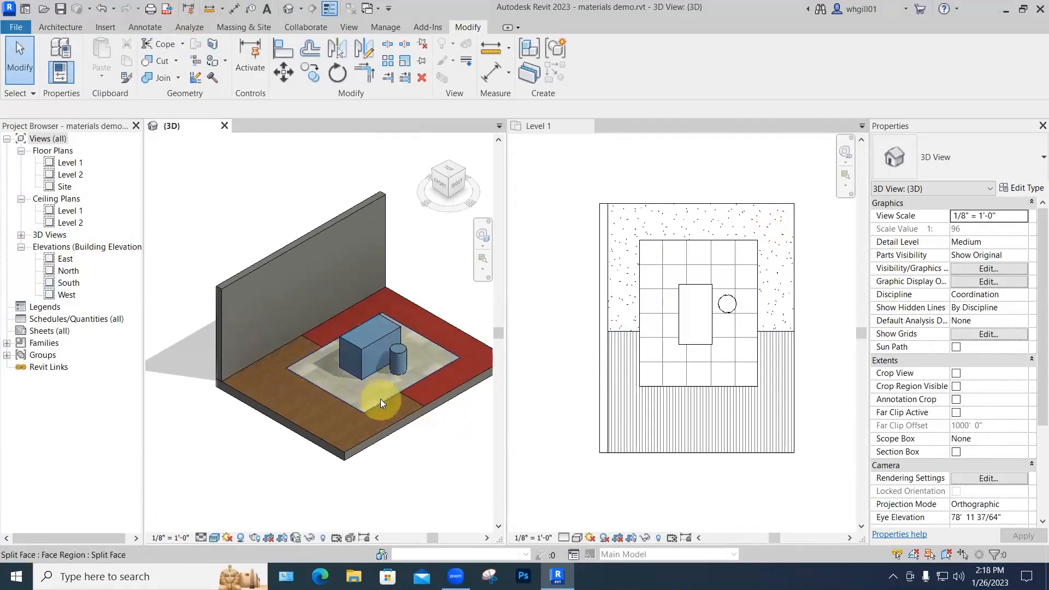
left_click(390, 335)
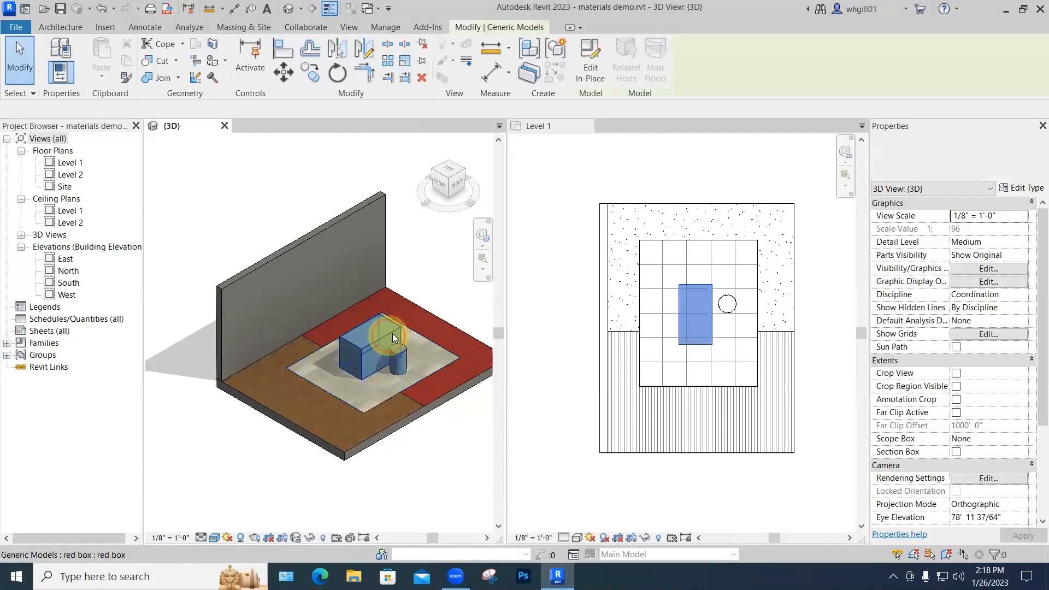
left_click(405, 368)
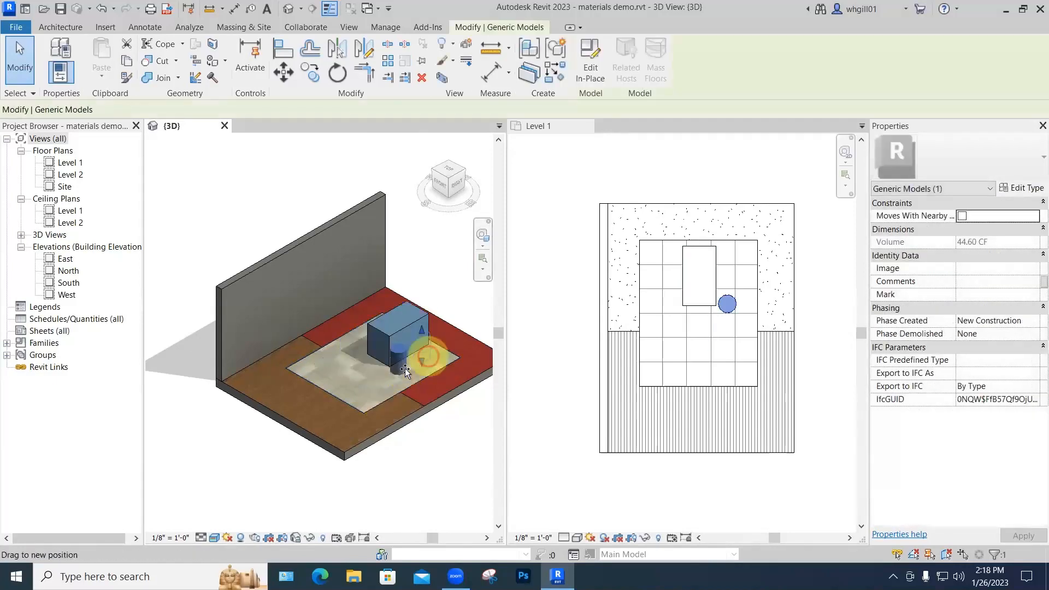
left_click_drag(405, 369, 429, 354)
left_click(462, 429)
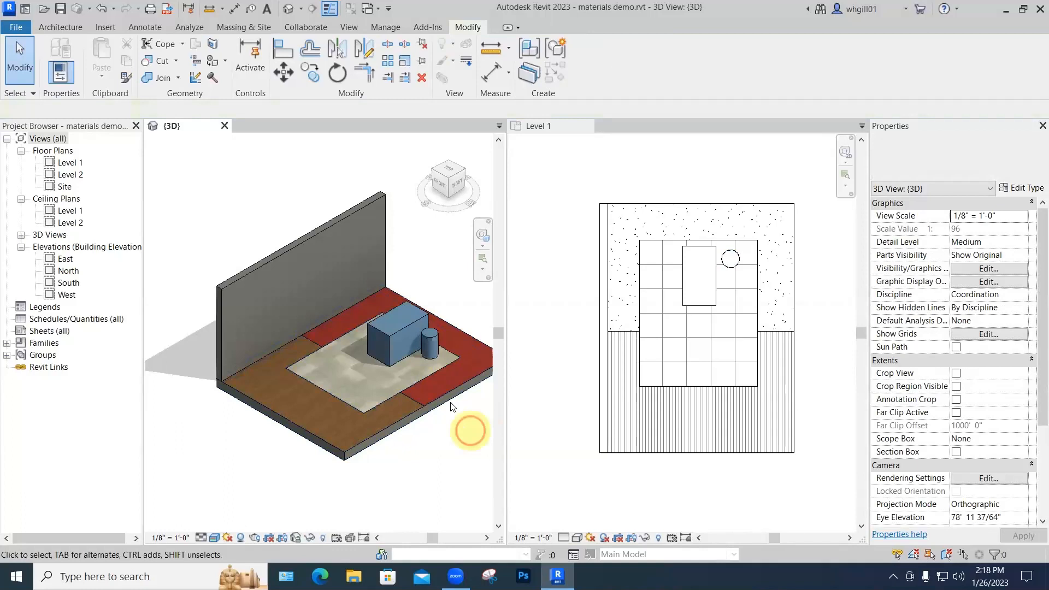
Step: Select the carpet squares split region in the Level 1 plan and open its boundary for editing
left_click(418, 378)
left_click(697, 387)
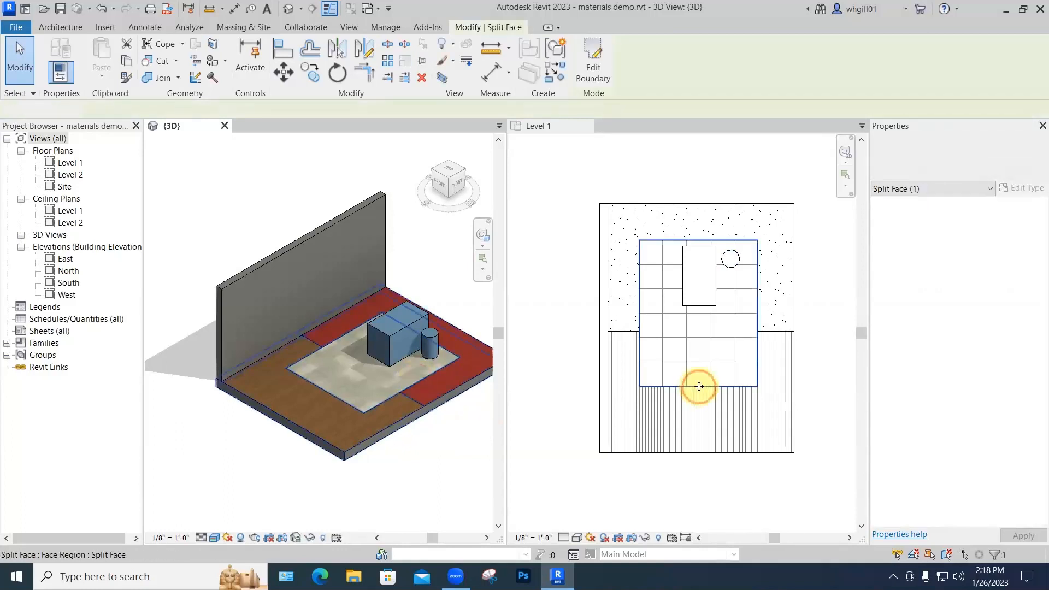
left_click(660, 197)
double_click(700, 386)
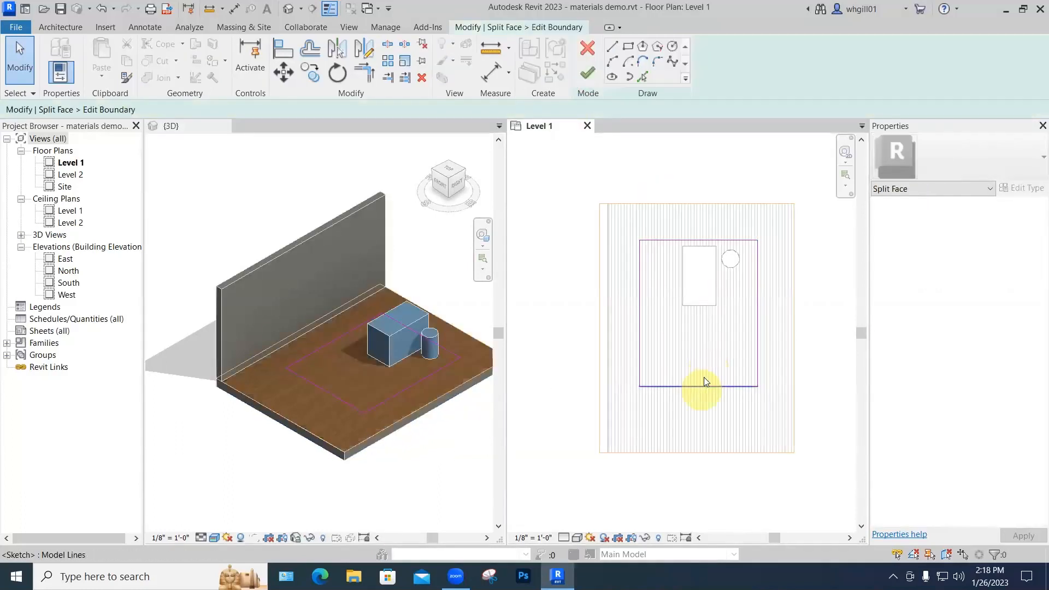
Step: Try to shorten the carpet region to a height of 6'-6" by moving its south side north past the outer split lines
left_click(704, 319)
left_click_drag(705, 319, 705, 319)
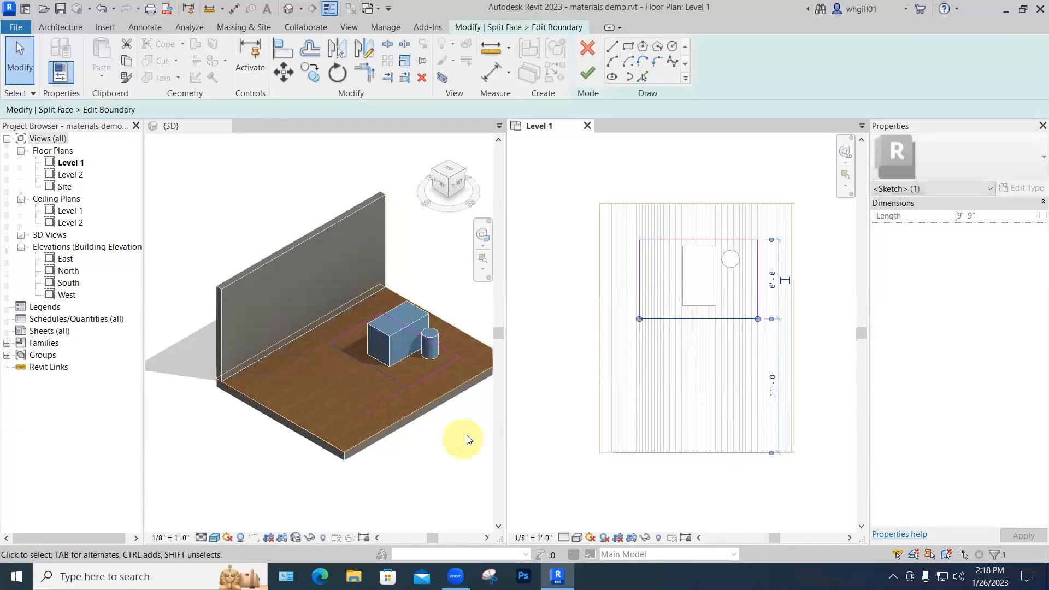
left_click(590, 73)
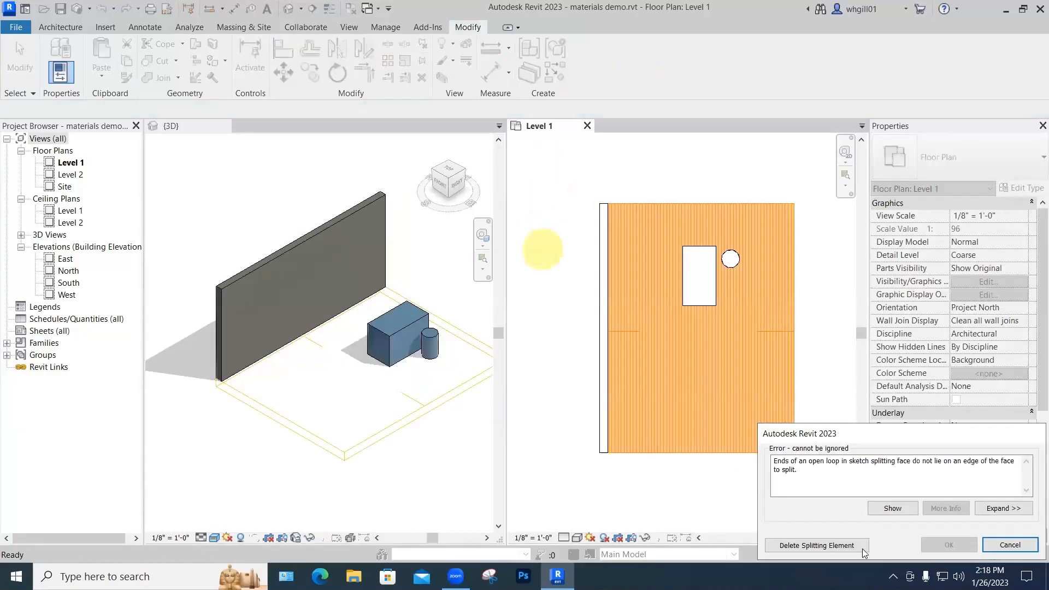
left_click(995, 544)
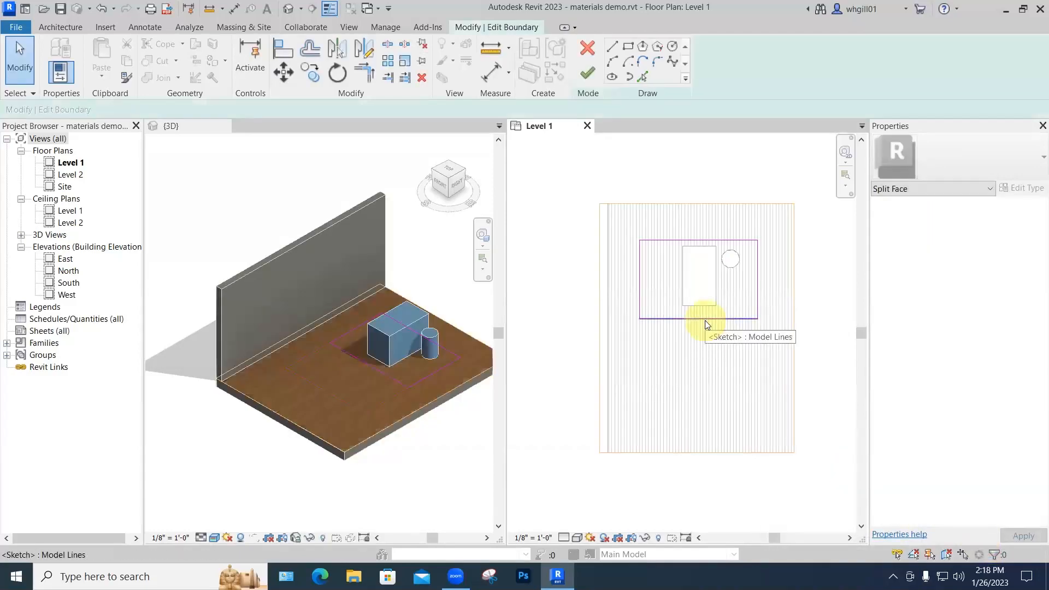
Step: Move the boundary's south side down to a region height of about 11'-0" and finish the boundary edit
left_click_drag(705, 325, 704, 375)
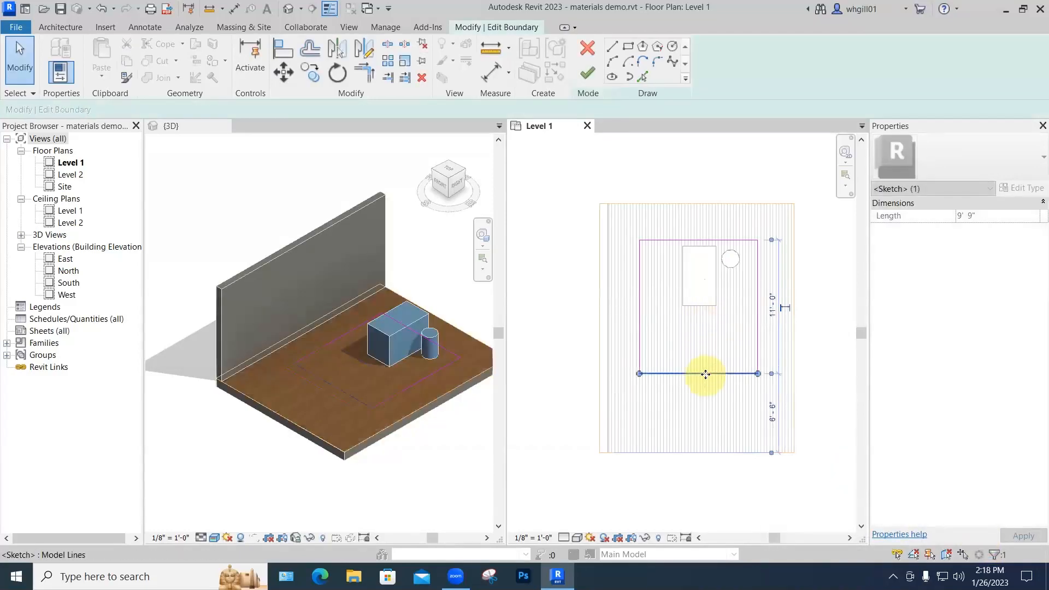
left_click(588, 73)
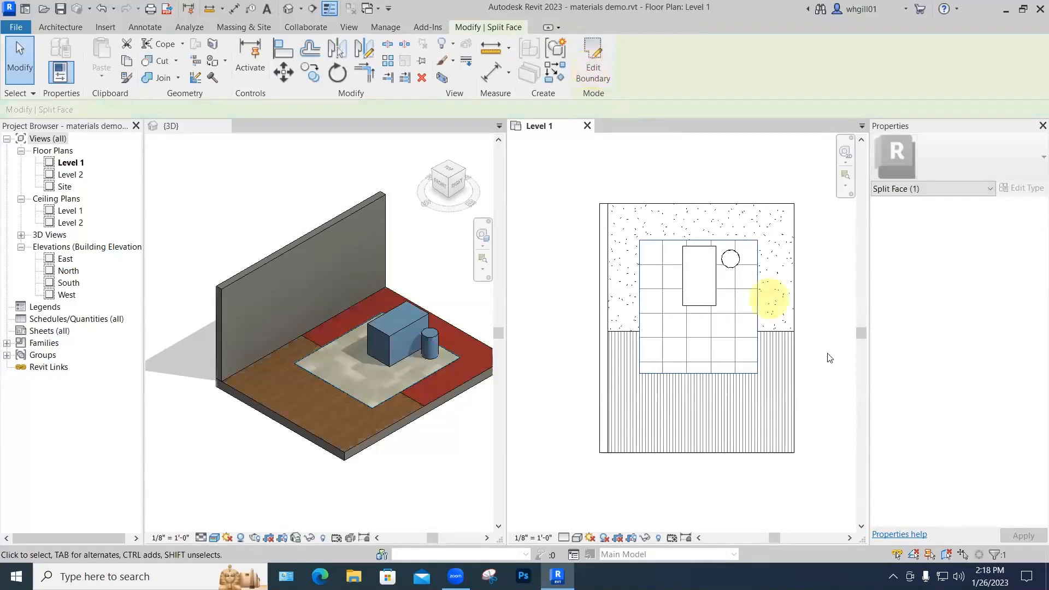
Step: Draw an Interior - 4 7/8" Partition (1-hr) wall south of the carpet, from the west wall to the floor's east edge
key("w")
key("a")
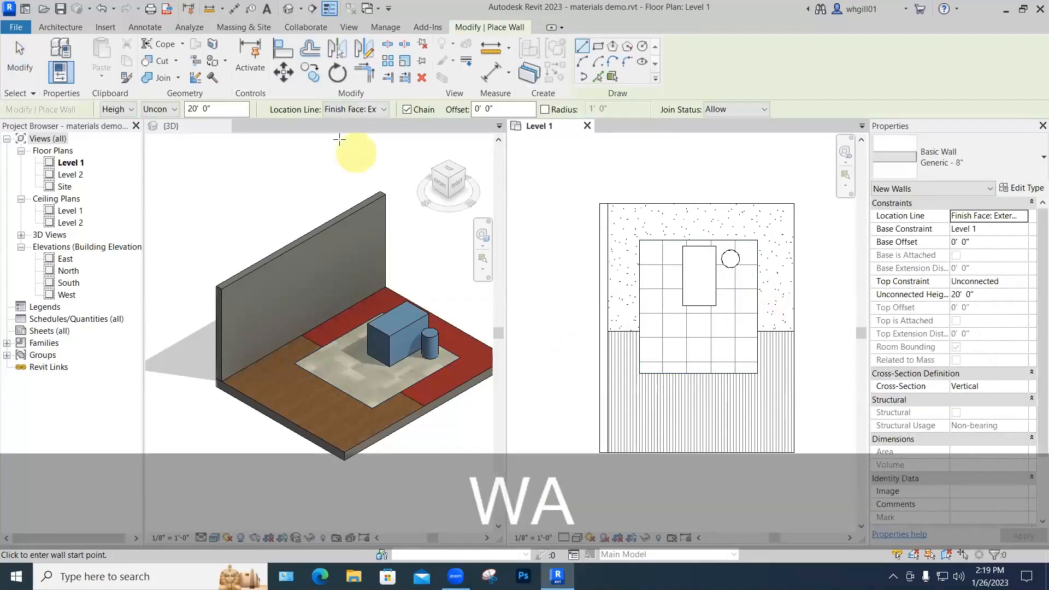
left_click(56, 29)
left_click(59, 78)
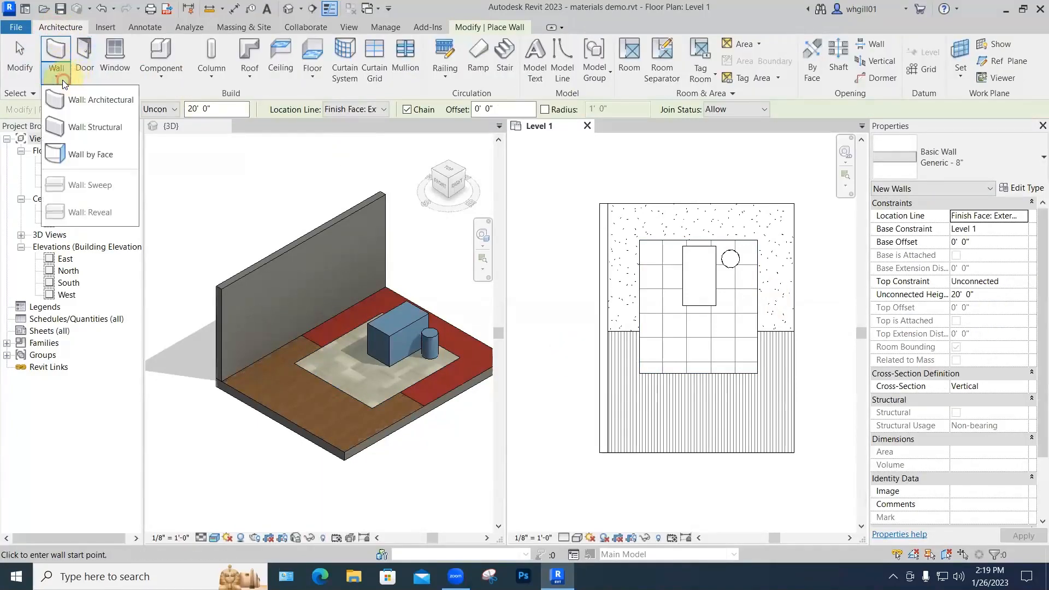
left_click(87, 103)
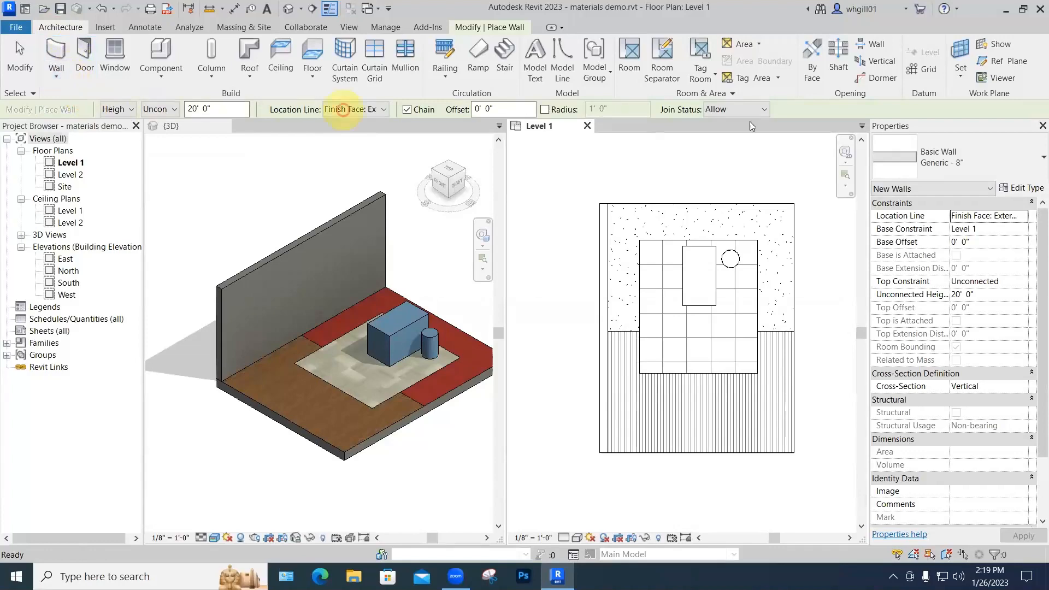
left_click(957, 164)
scroll(960, 273, "down", 2)
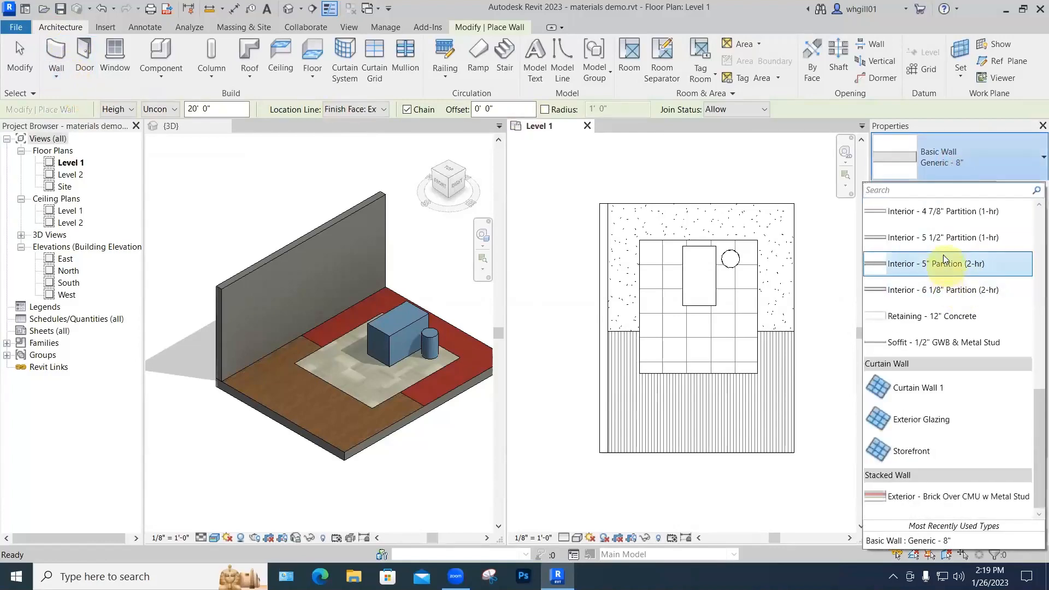
left_click(941, 217)
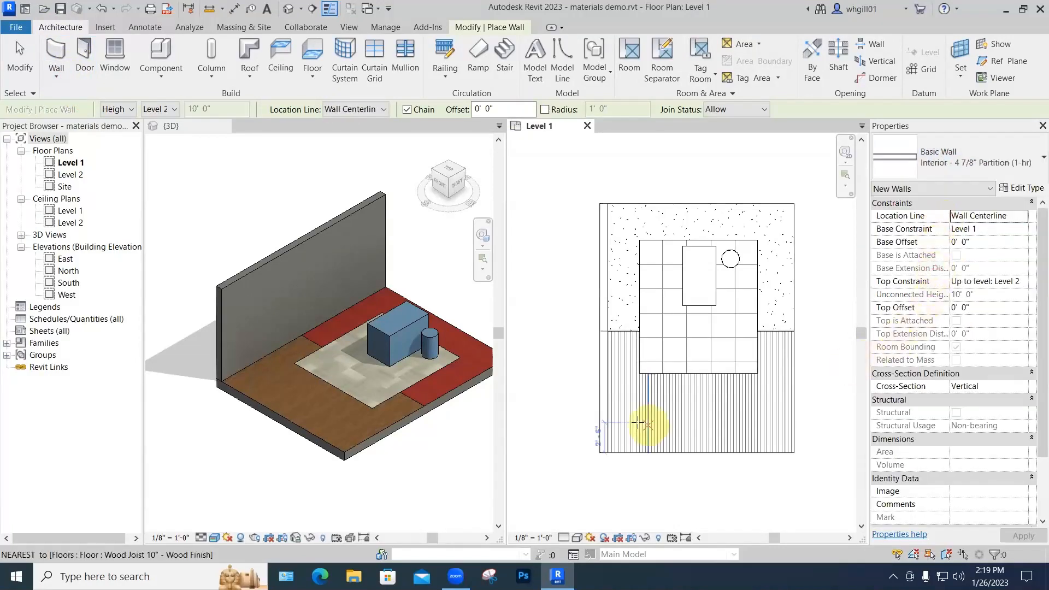
left_click(610, 410)
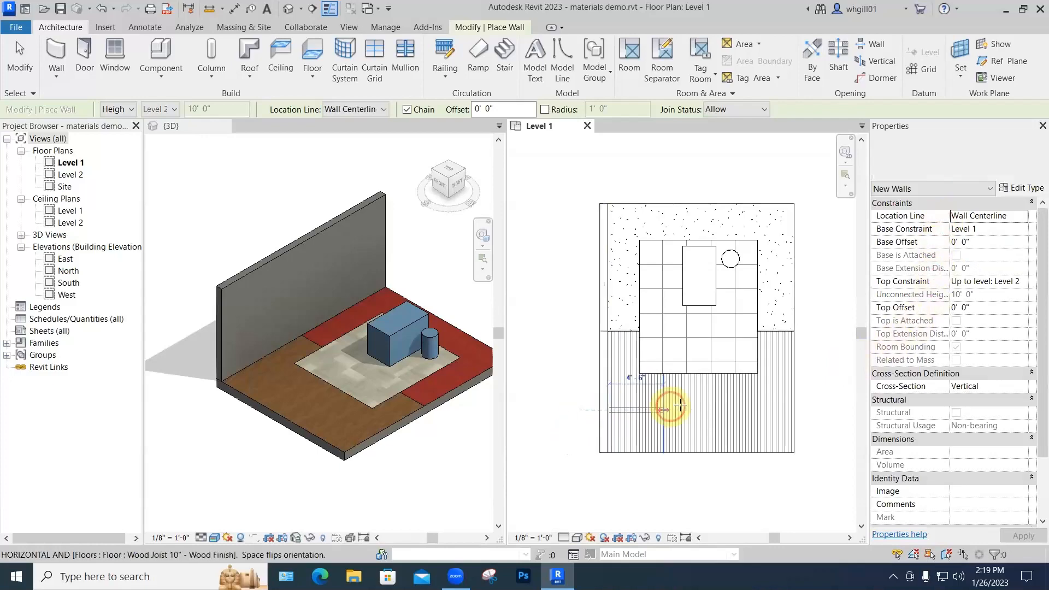
left_click(794, 408)
key("Escape")
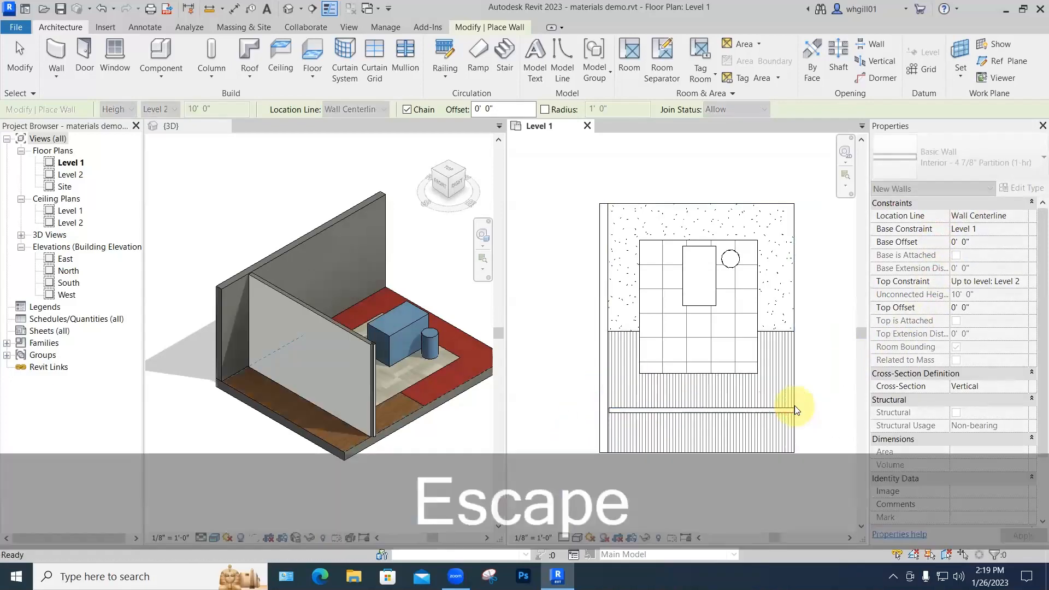
key("Escape")
scroll(260, 300, "up", 3)
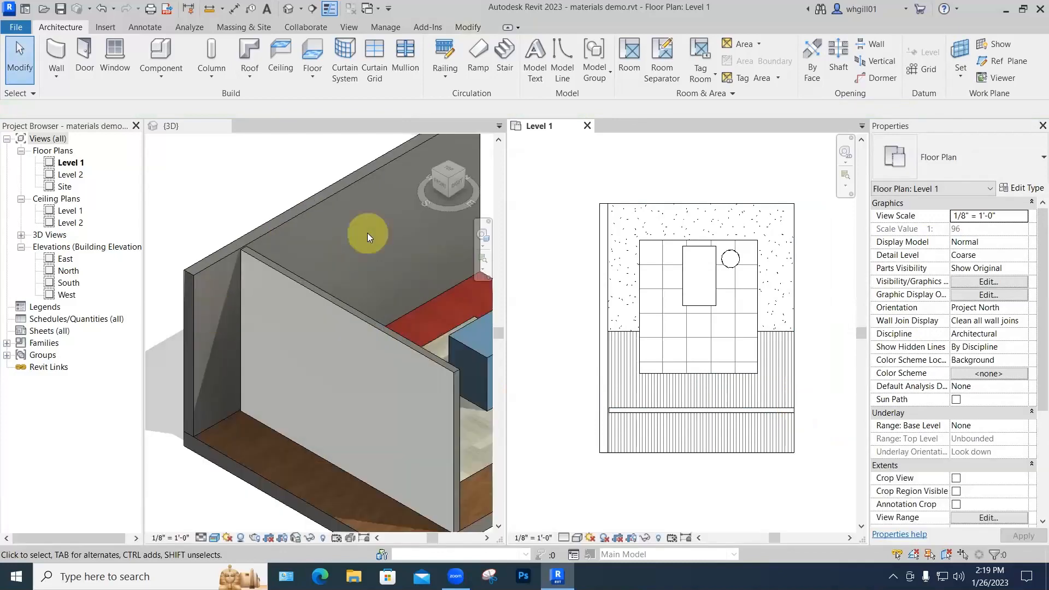
scroll(367, 233, "down", 4)
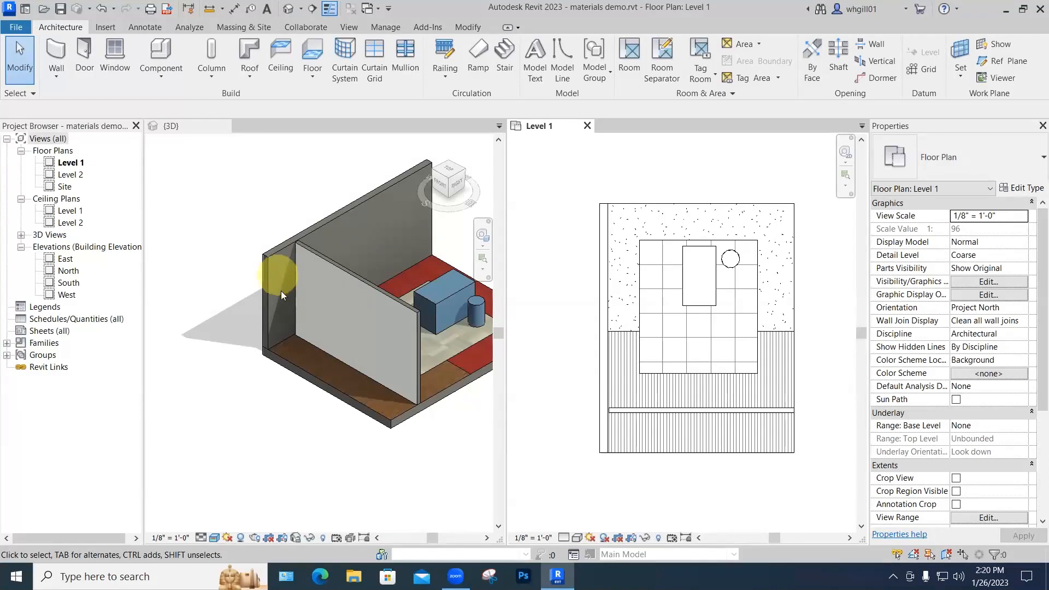
scroll(284, 300, "up", 4)
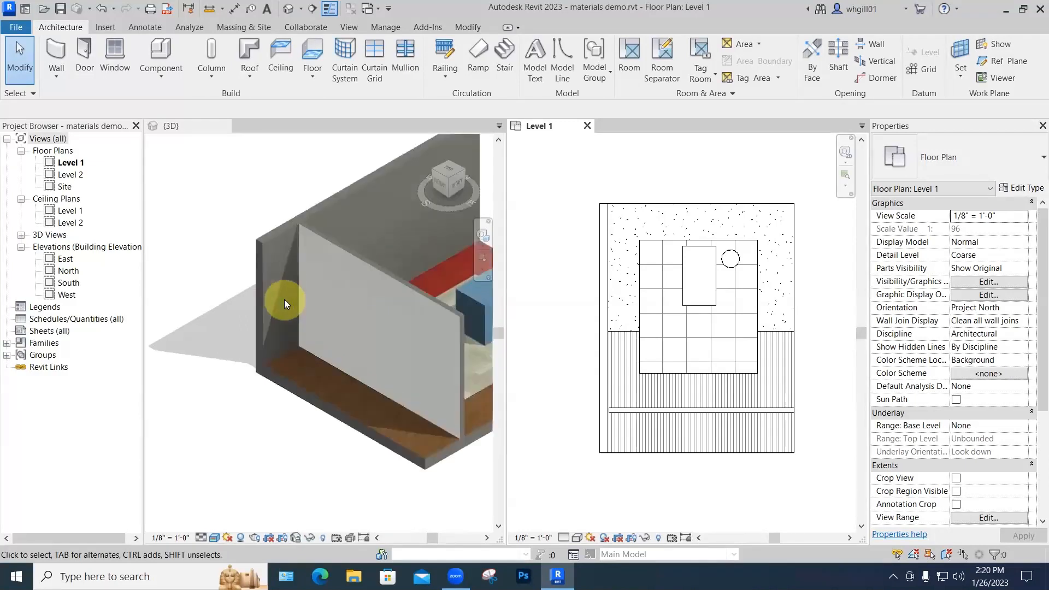
middle_click_drag(278, 290, 312, 291)
scroll(314, 290, "up", 1)
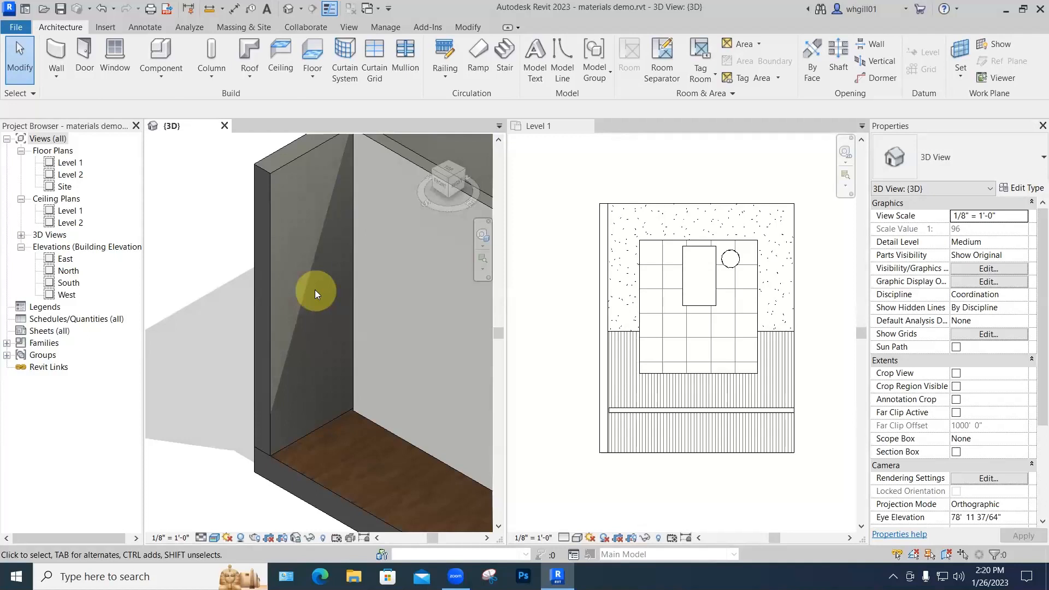
scroll(315, 289, "down", 1)
middle_click_drag(314, 290, 303, 305)
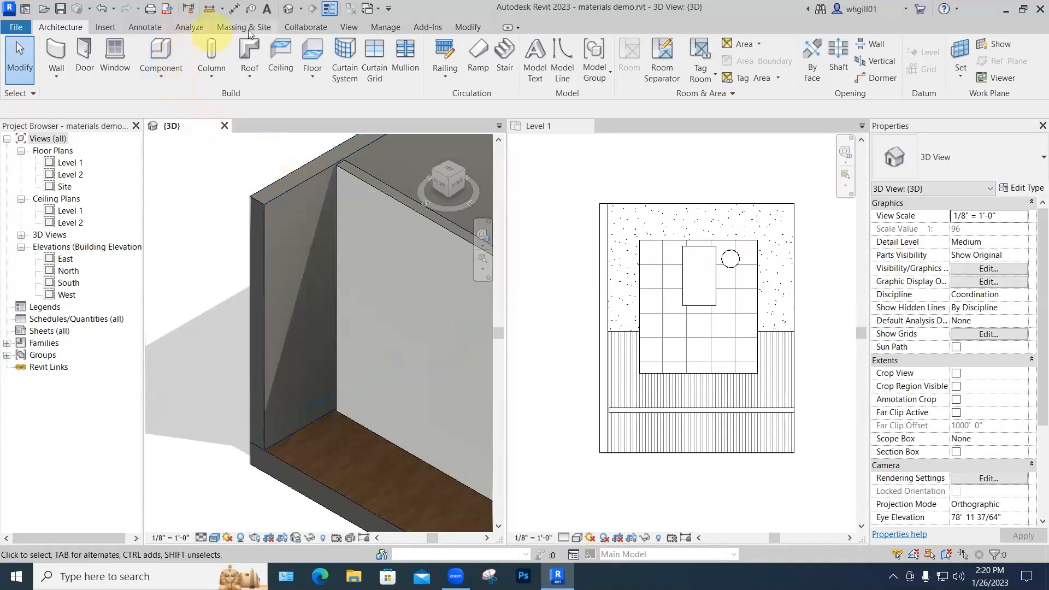
left_click(465, 29)
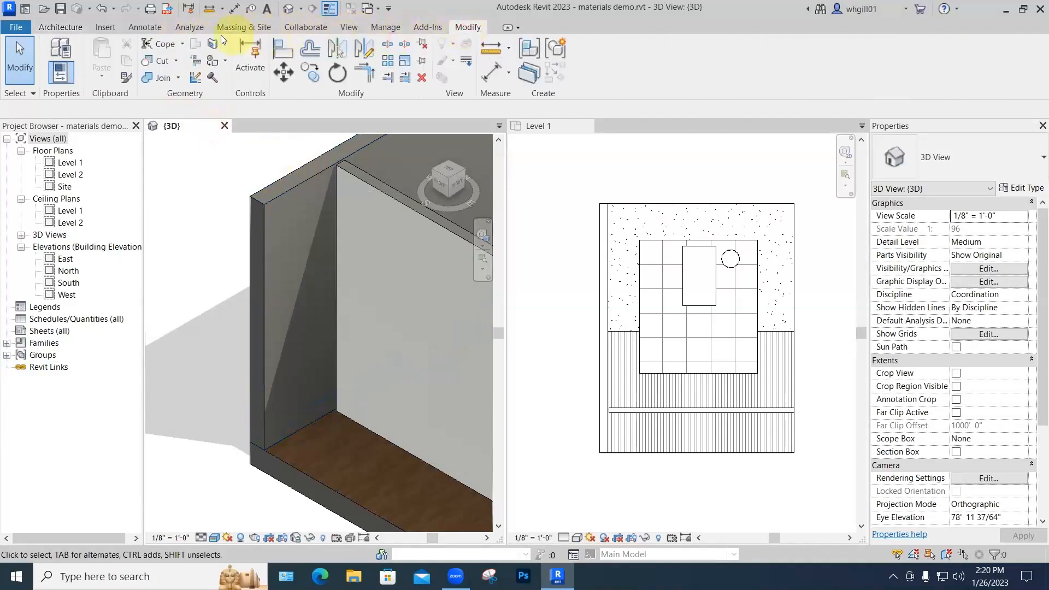
left_click(211, 46)
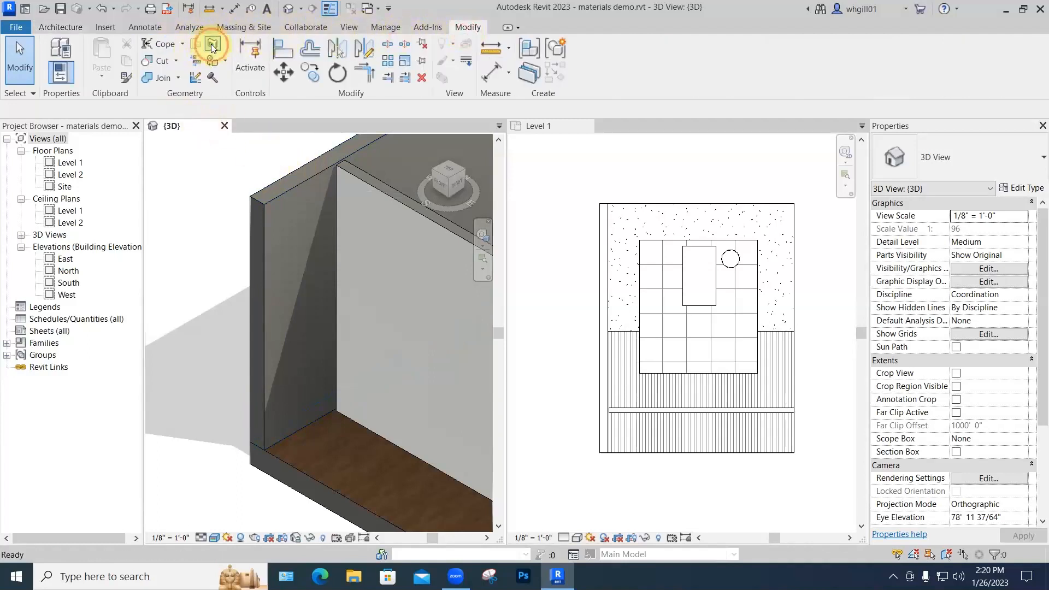
left_click(287, 189)
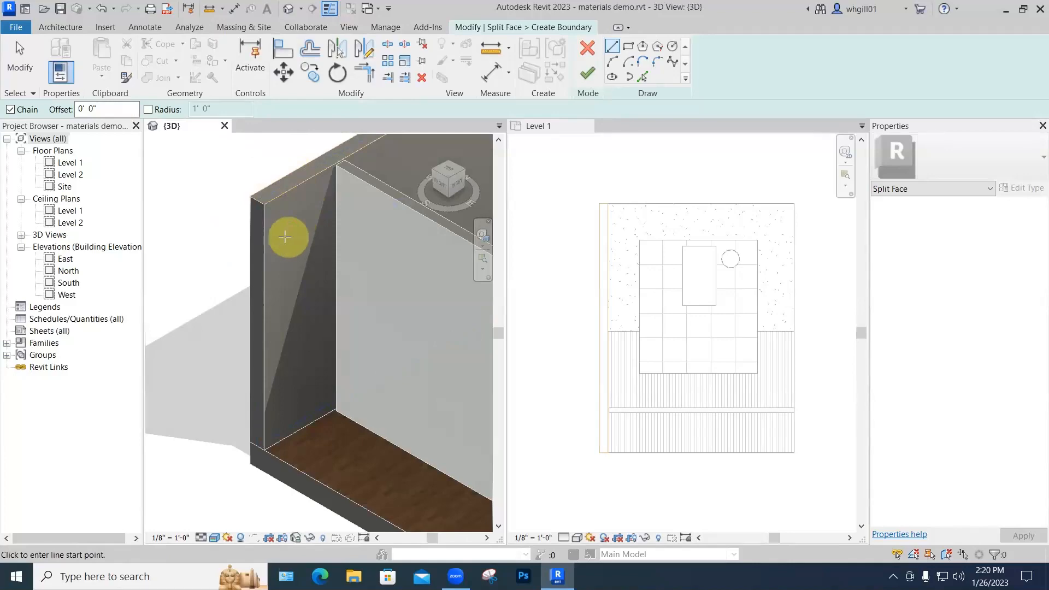
left_click(587, 48)
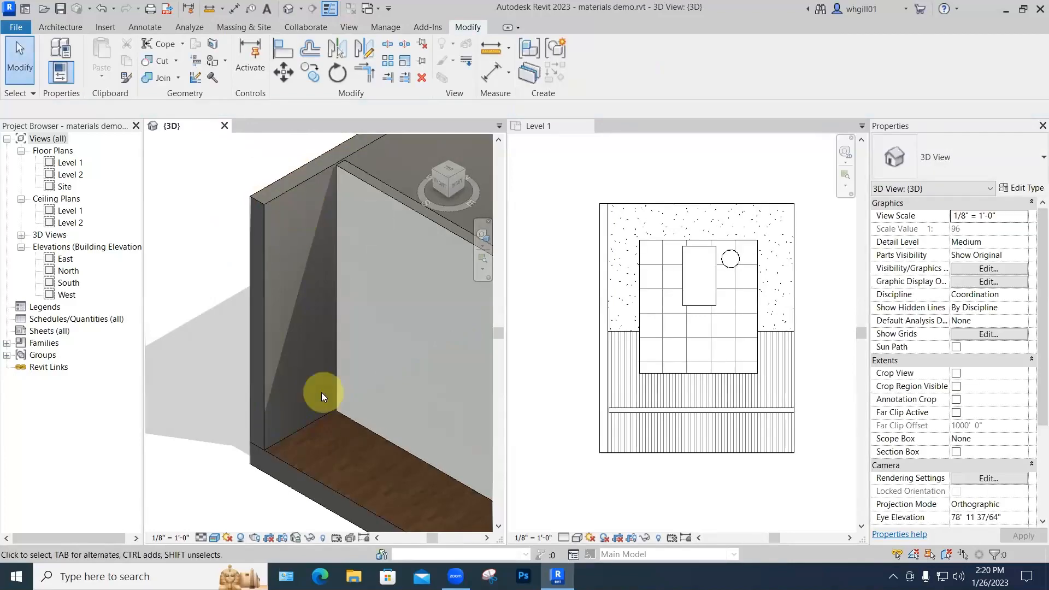
Step: Set the 3D view to the Hidden Line style and disable cast shadows, dismissing the save reminder without saving
left_click(209, 540)
left_click(237, 484)
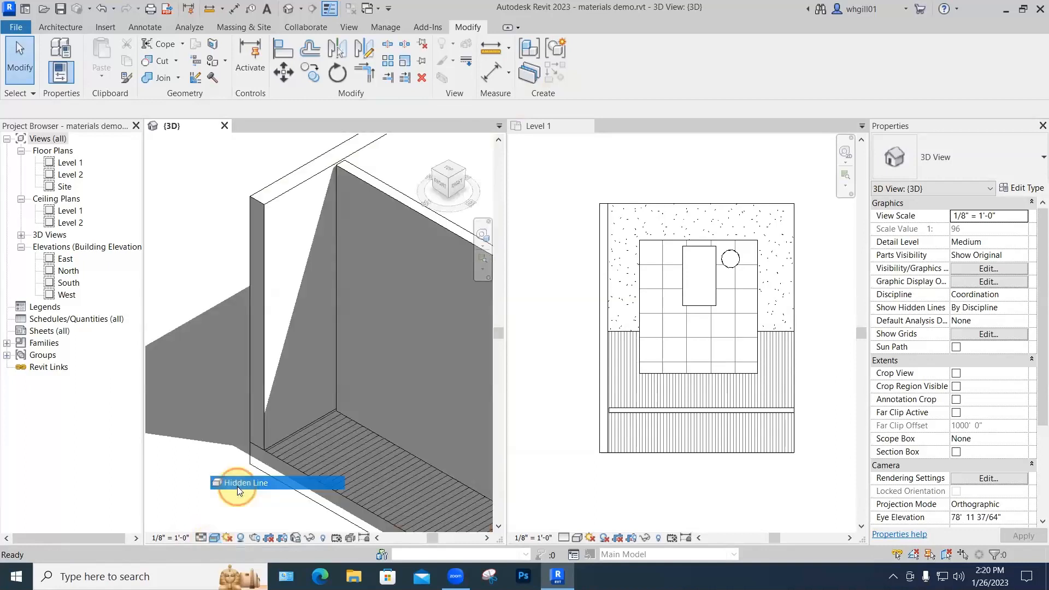
left_click(214, 538)
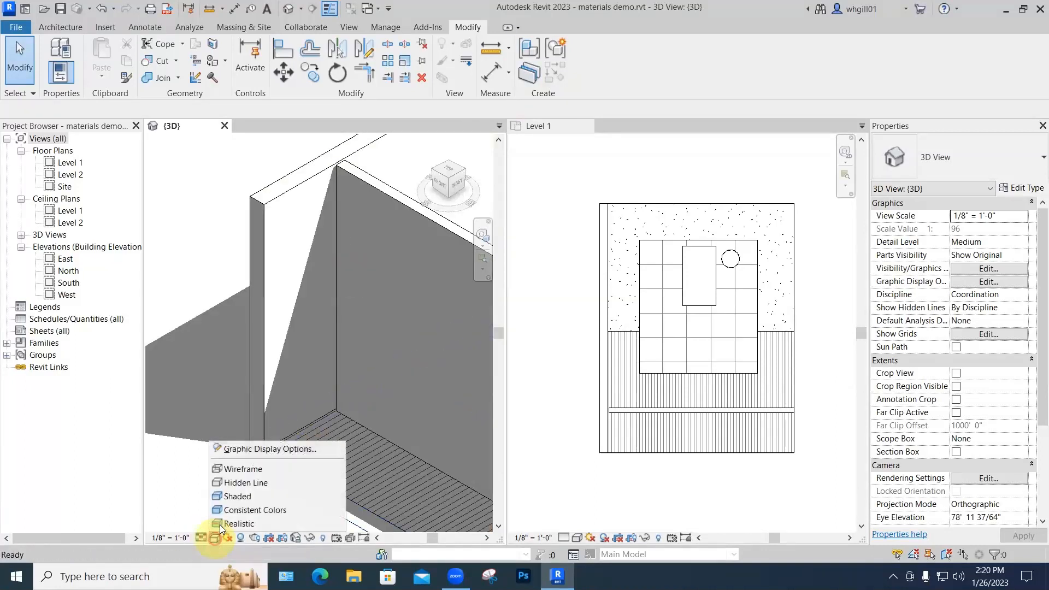
left_click(264, 450)
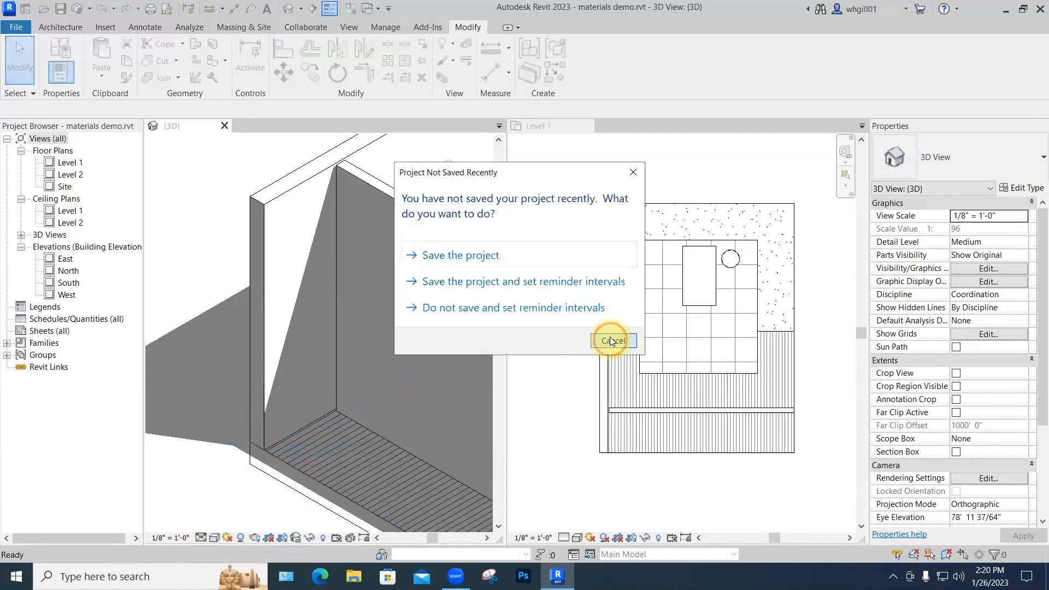
left_click(611, 341)
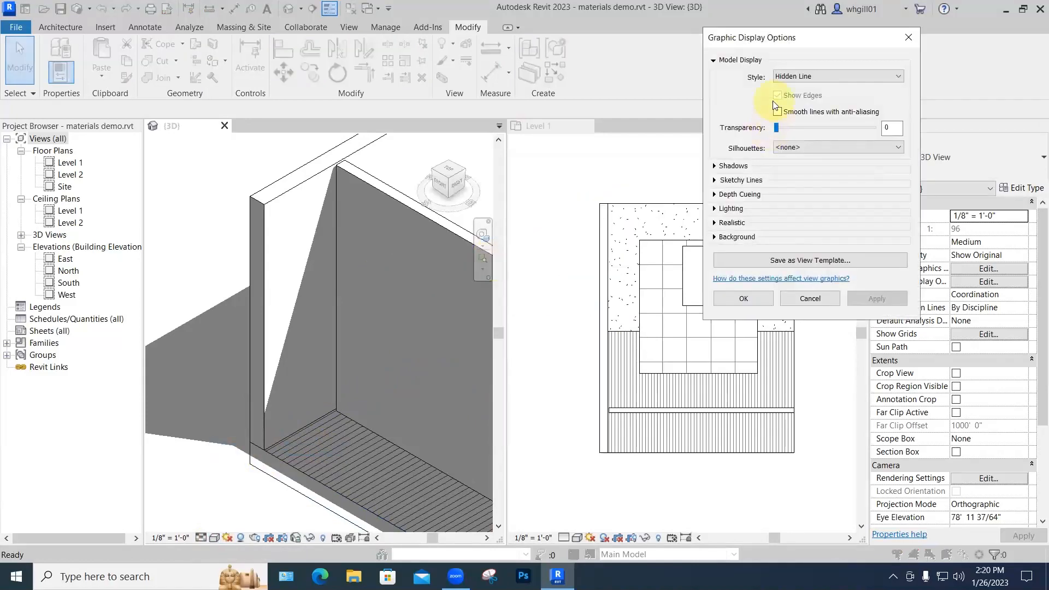
left_click(715, 167)
left_click(778, 176)
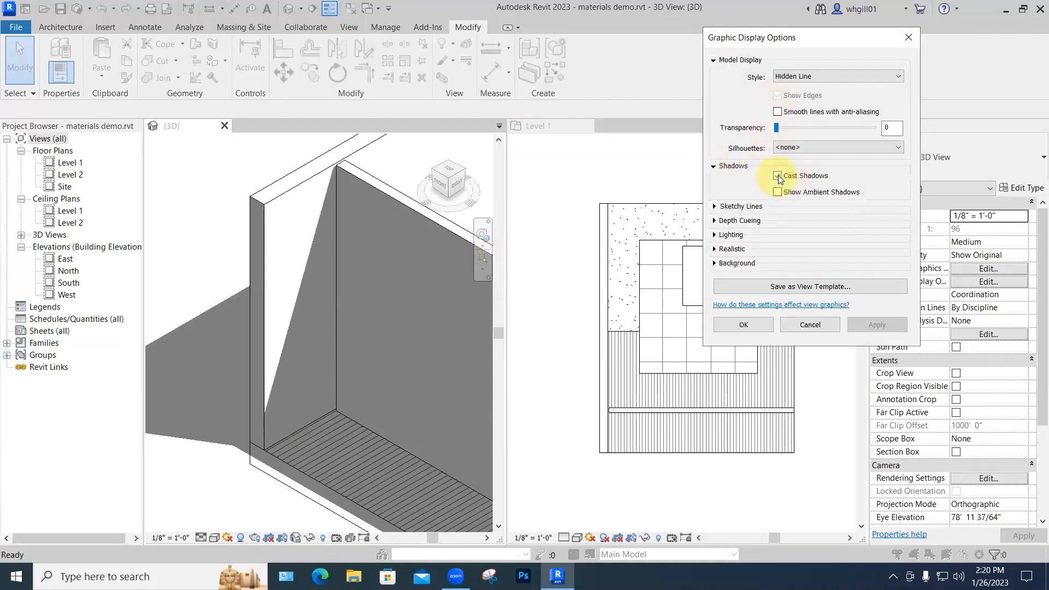
left_click(744, 323)
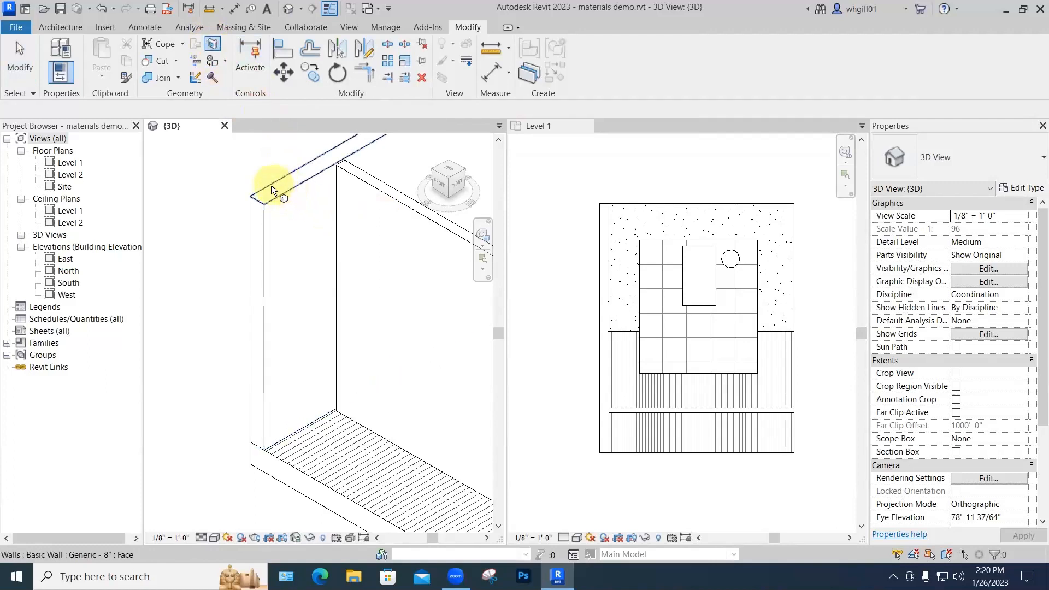
Step: Split the west wall's inner face with a vertical line from top to base, centred on the partition's thickness
left_click(265, 214)
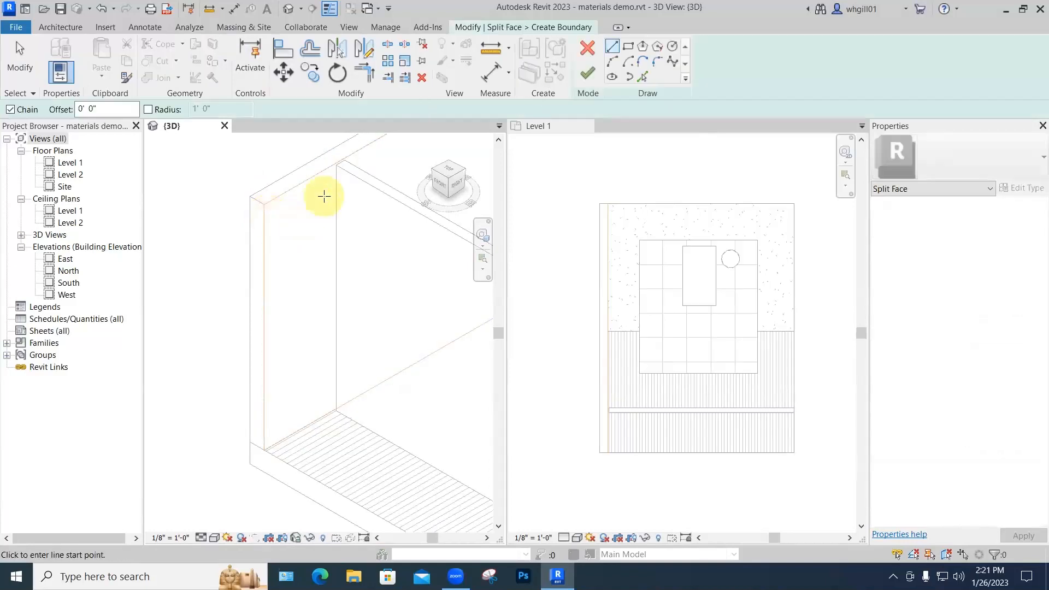
scroll(323, 195, "down", 1)
middle_click_drag(346, 214, 272, 249)
scroll(273, 250, "down", 1)
scroll(347, 169, "down", 3)
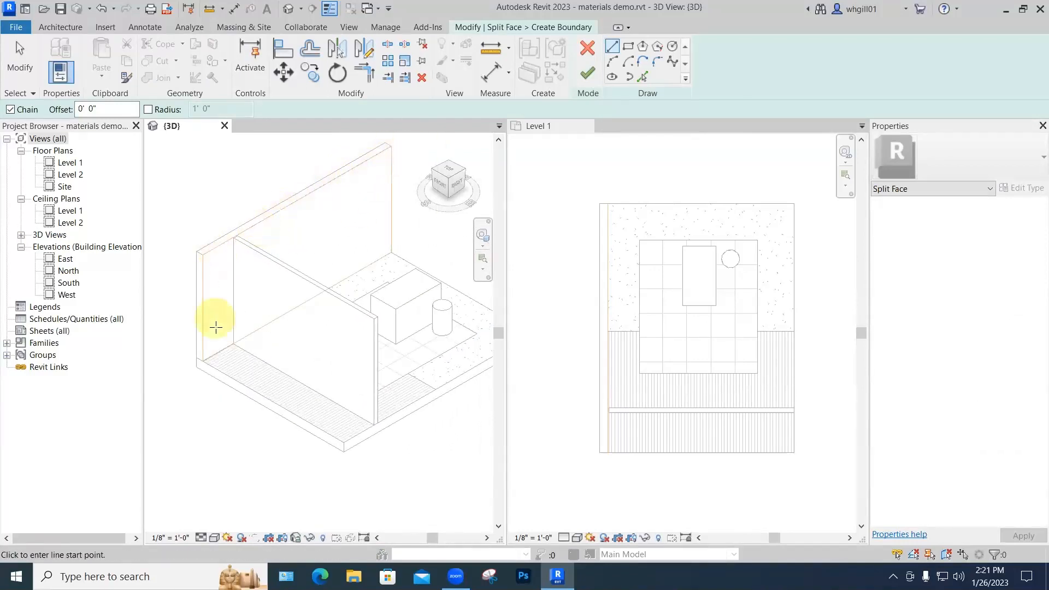
scroll(235, 230, "up", 2)
scroll(243, 191, "up", 2)
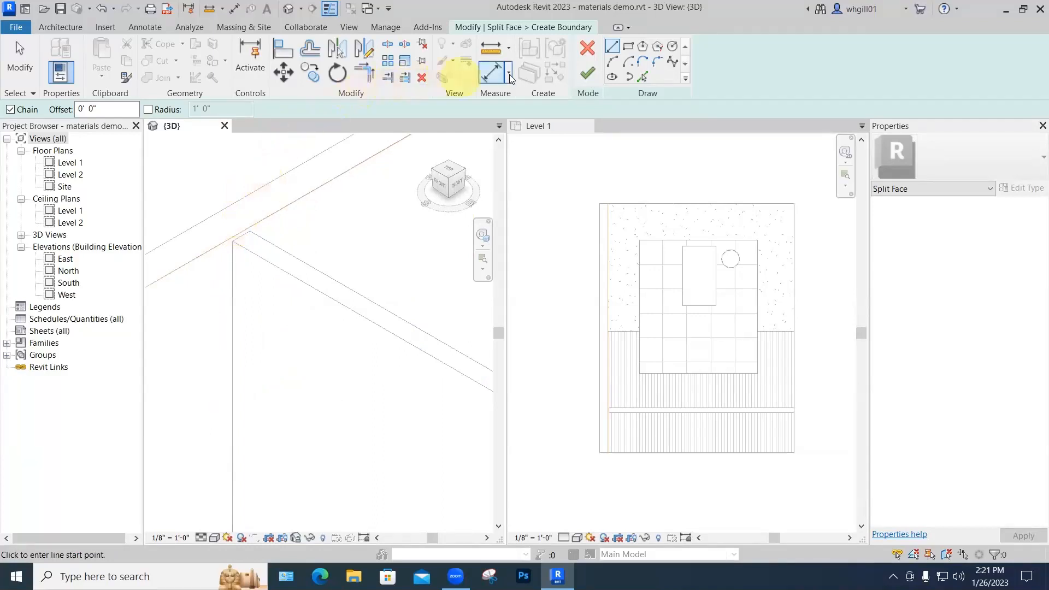
left_click(241, 235)
scroll(236, 344, "down", 2)
middle_click_drag(242, 352, 299, 201)
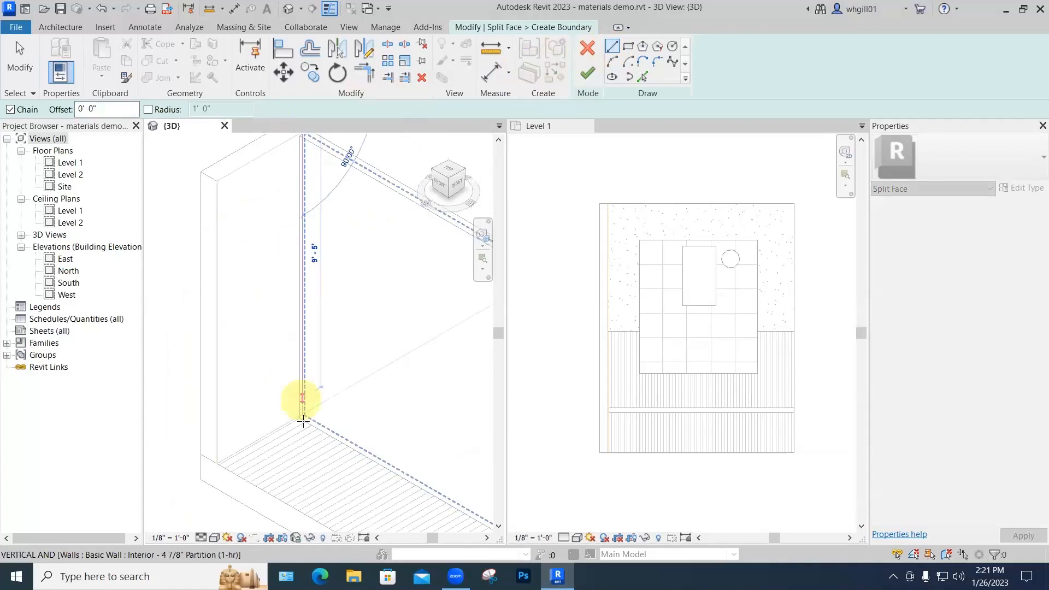
scroll(303, 417, "up", 3)
scroll(304, 417, "up", 1)
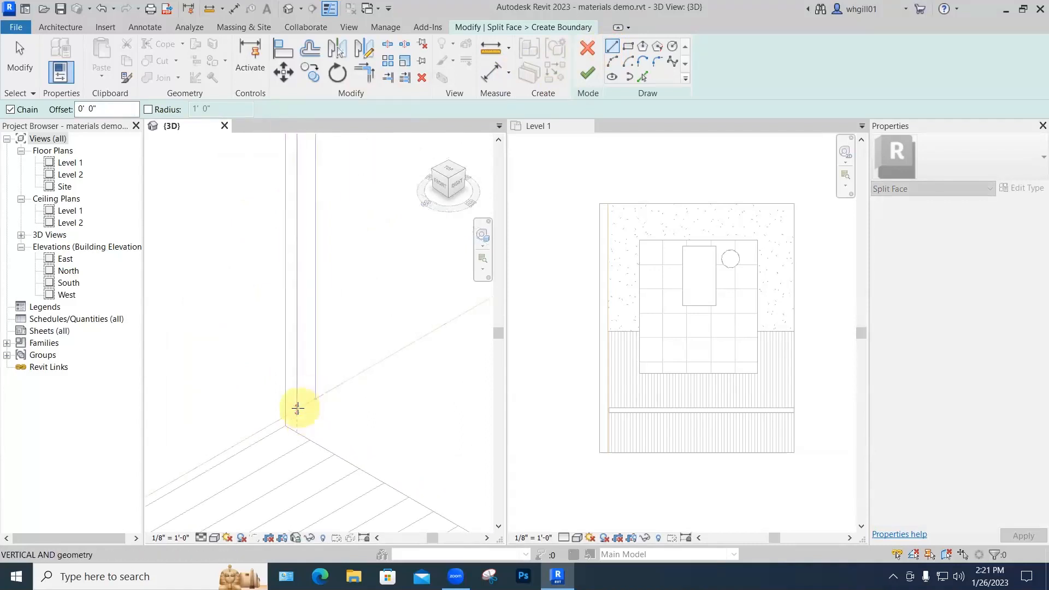
left_click(298, 407)
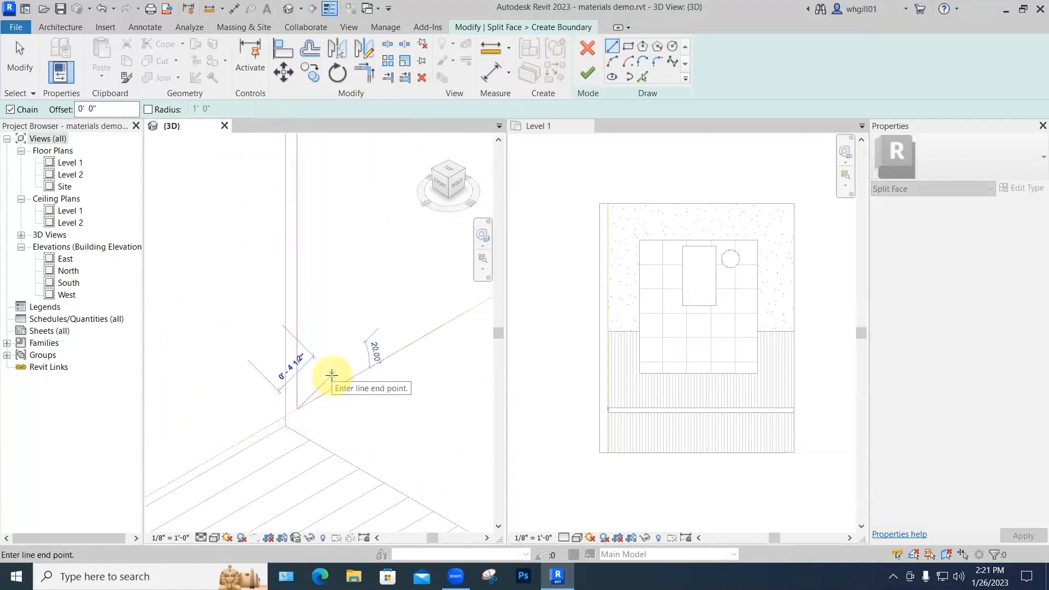
key("Escape")
scroll(352, 333, "down", 4)
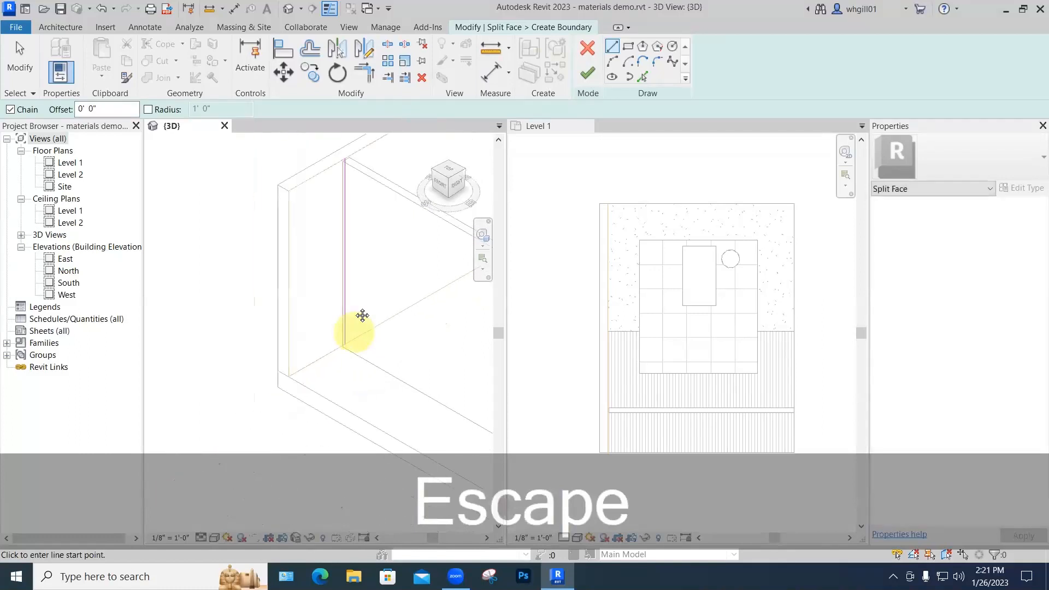
left_click(588, 76)
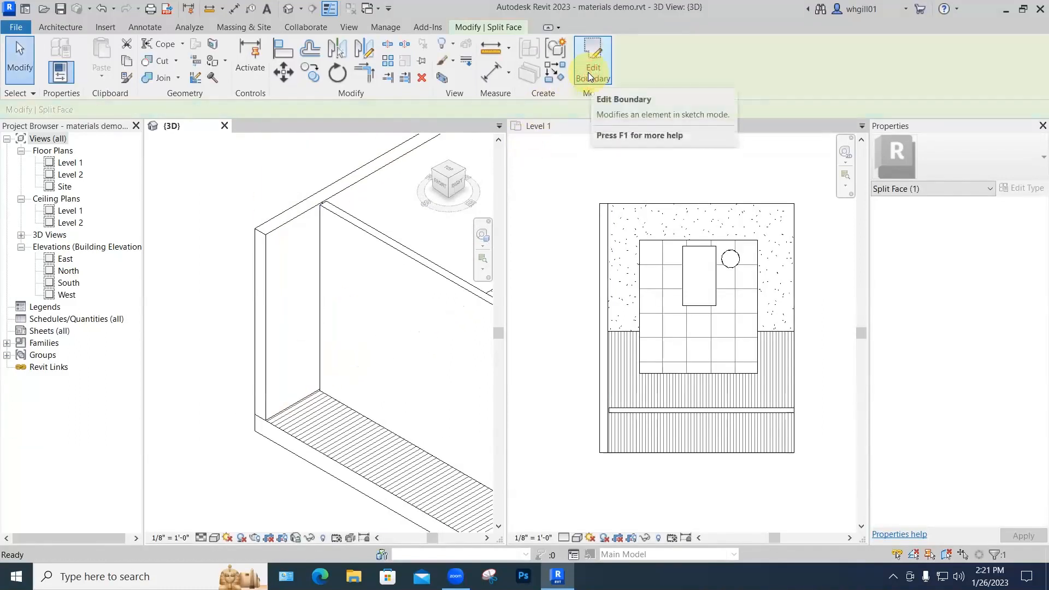
Step: Inspect the new split at the top of the partition and switch the 3D view to the Realistic style
scroll(323, 200, "up", 2)
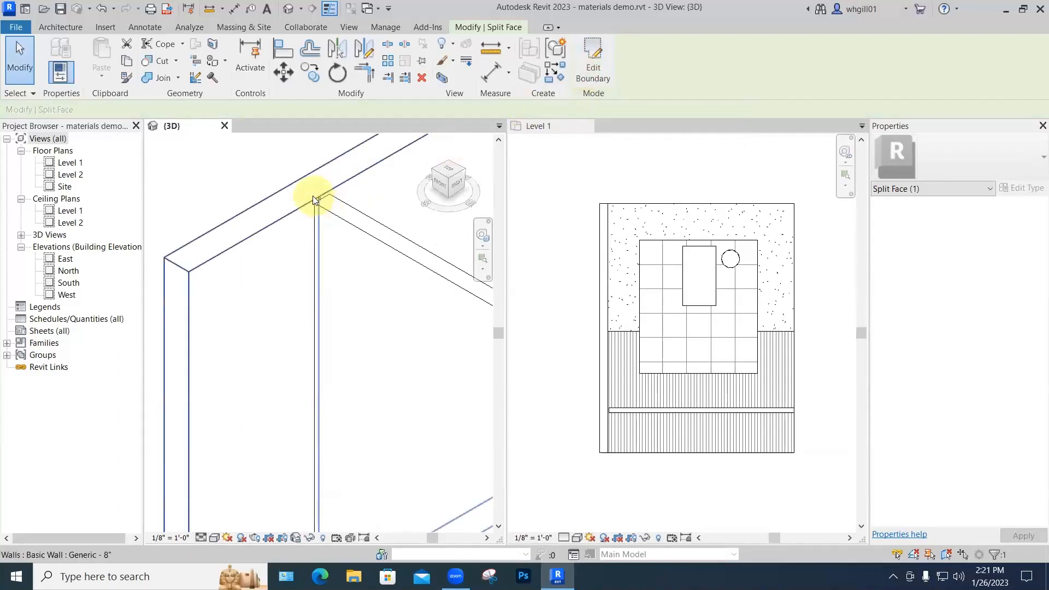
scroll(310, 186, "down", 3)
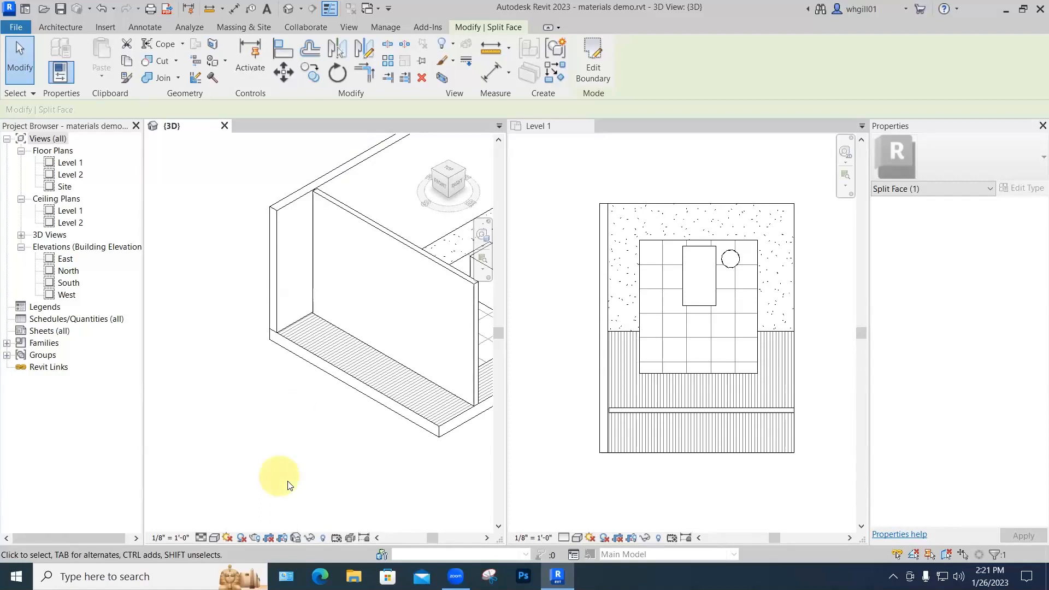
left_click(214, 538)
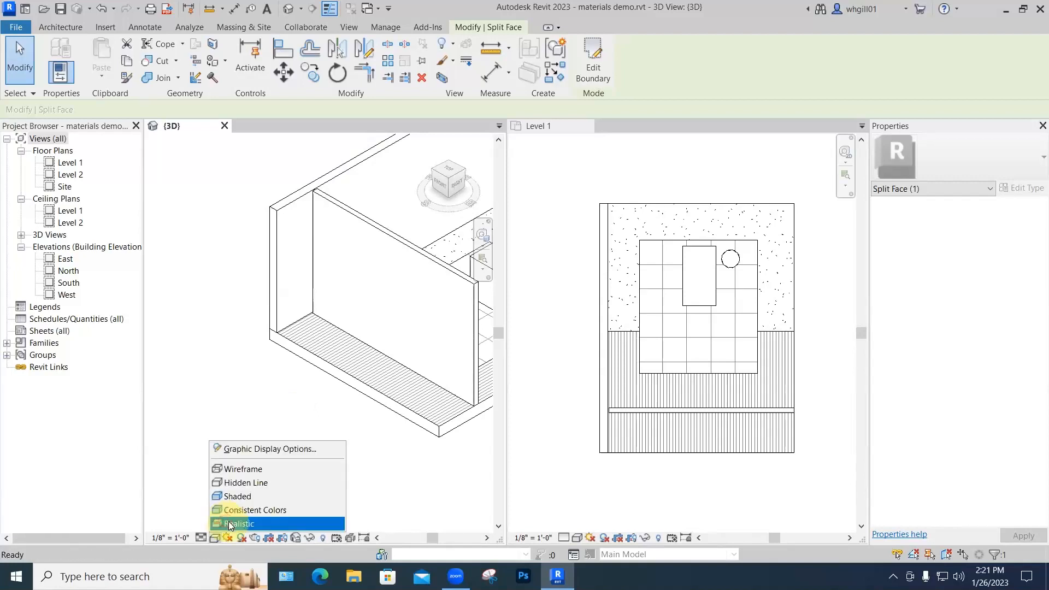
left_click(228, 523)
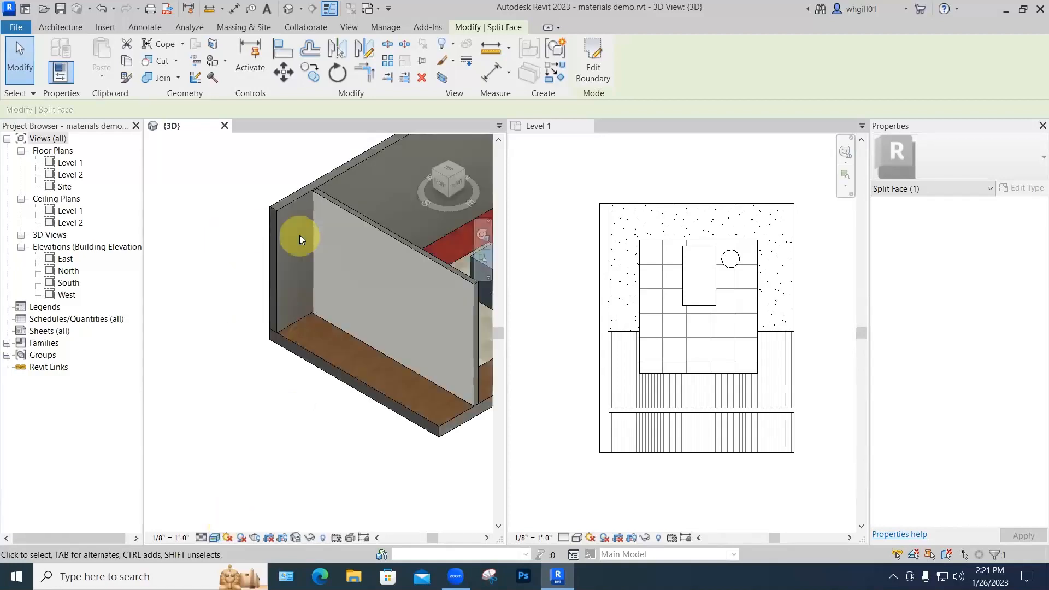
Step: Find the "sw" materials and paint the west wall's face region south of the partition with the second Paint SW 9684 material
left_click(221, 64)
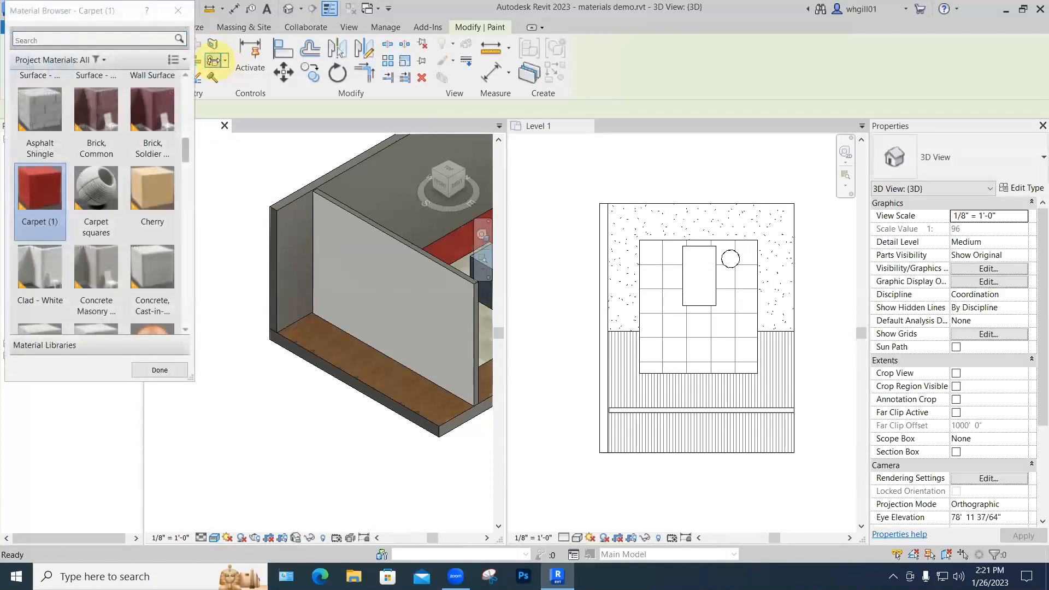
scroll(118, 128, "up", 5)
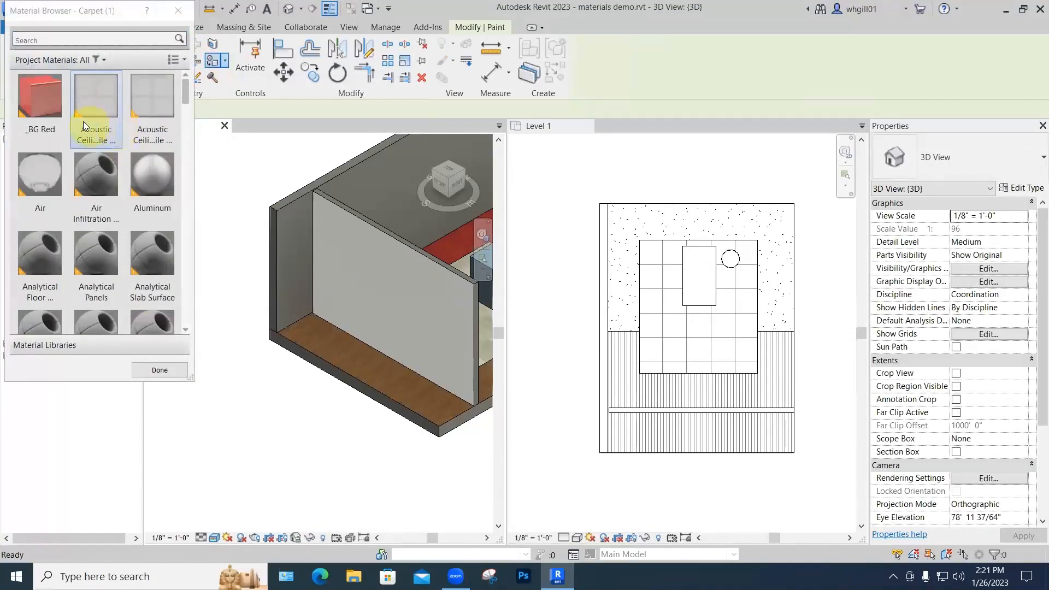
left_click(56, 40)
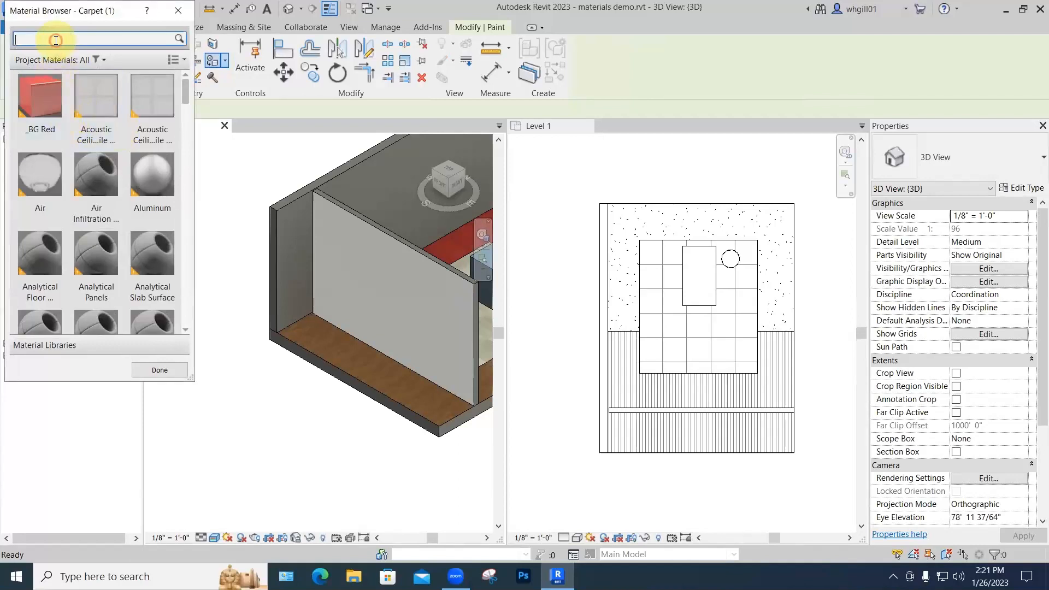
type("sw")
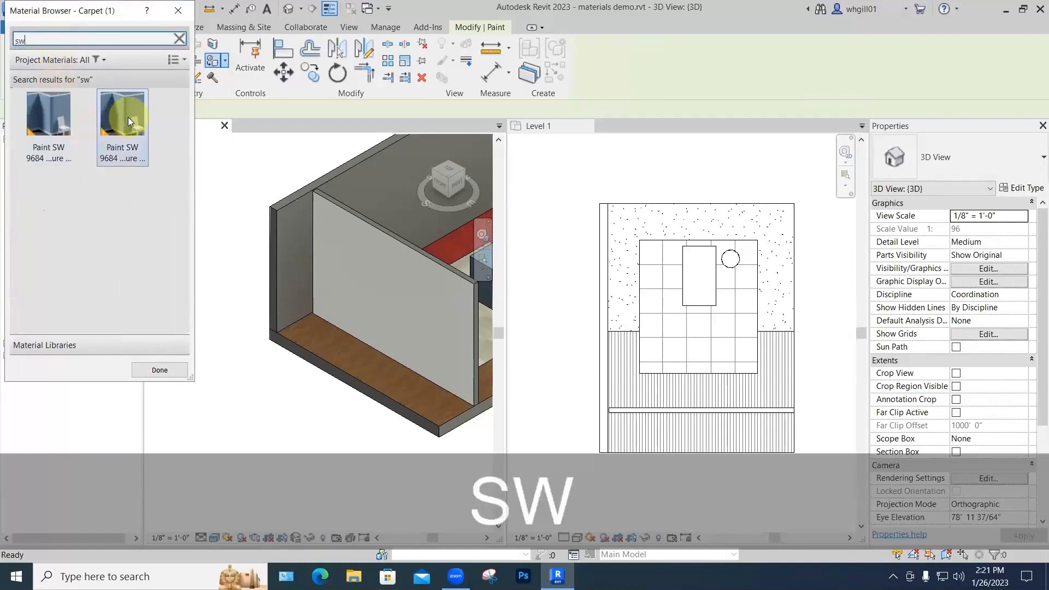
left_click(128, 117)
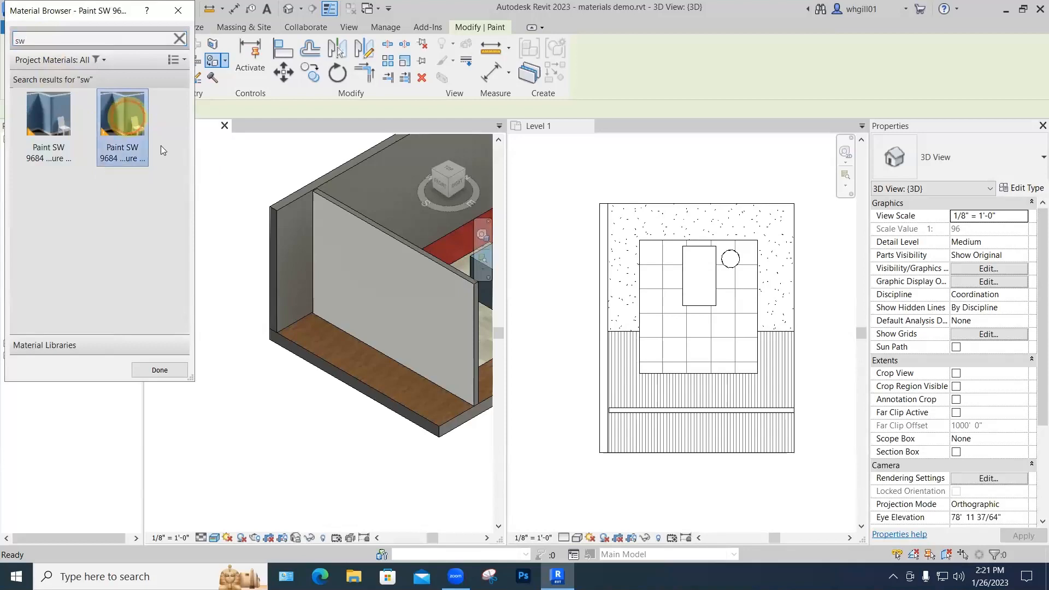
left_click(285, 251)
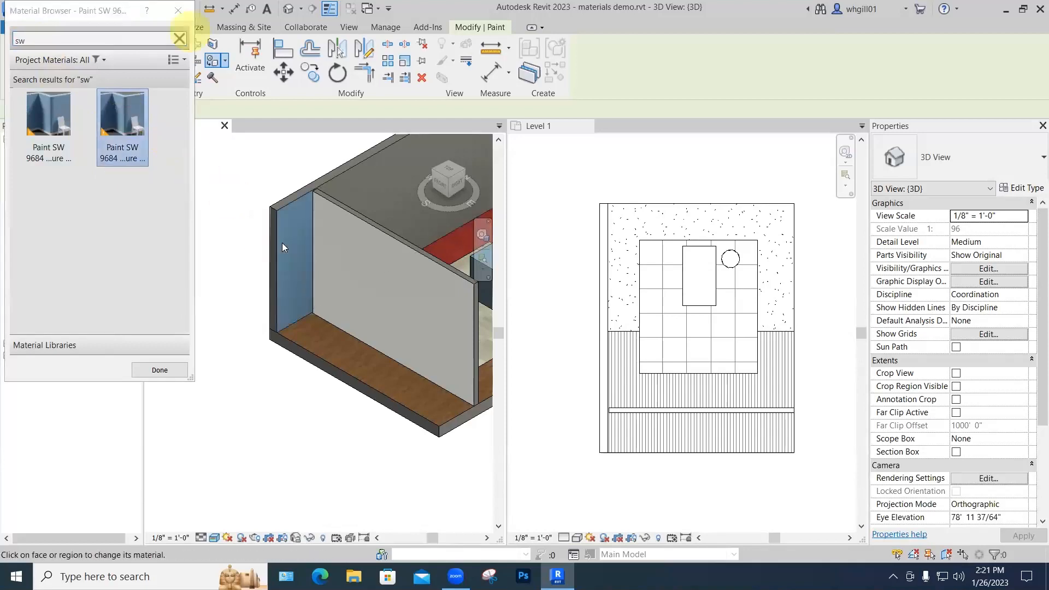
left_click(179, 11)
Step: Paint the west wall's inner face region north of the partition with the Parking Stripe material
left_click(393, 182)
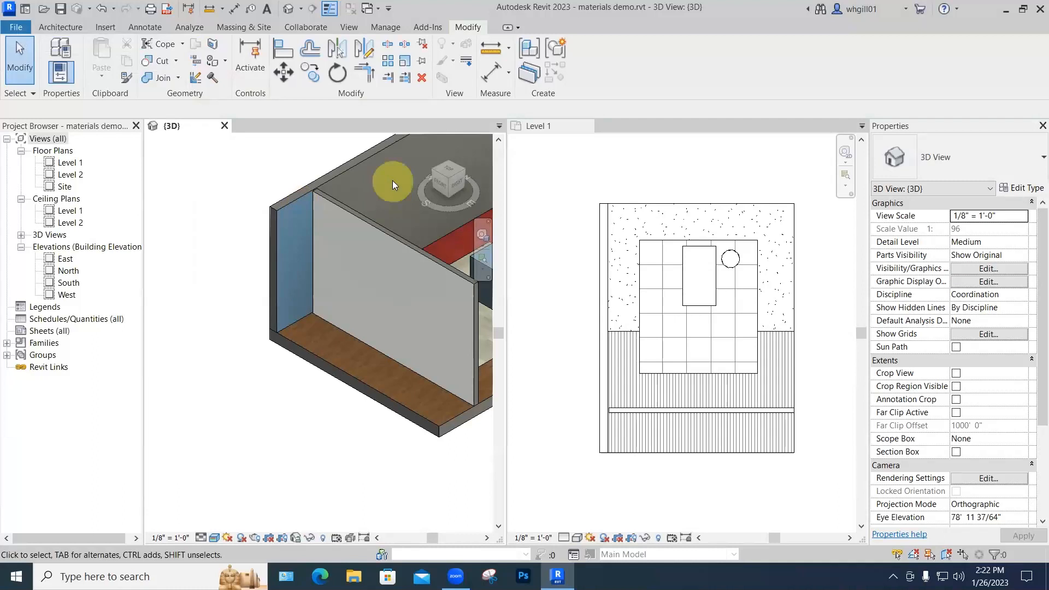
middle_click_drag(393, 180, 330, 250)
left_click(296, 195)
key("p")
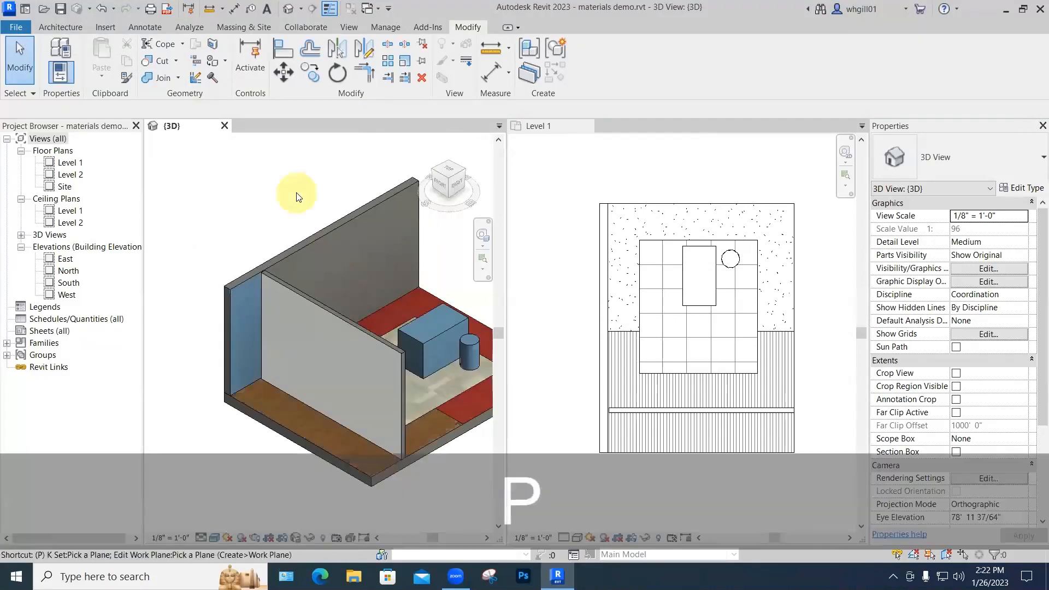
key("t")
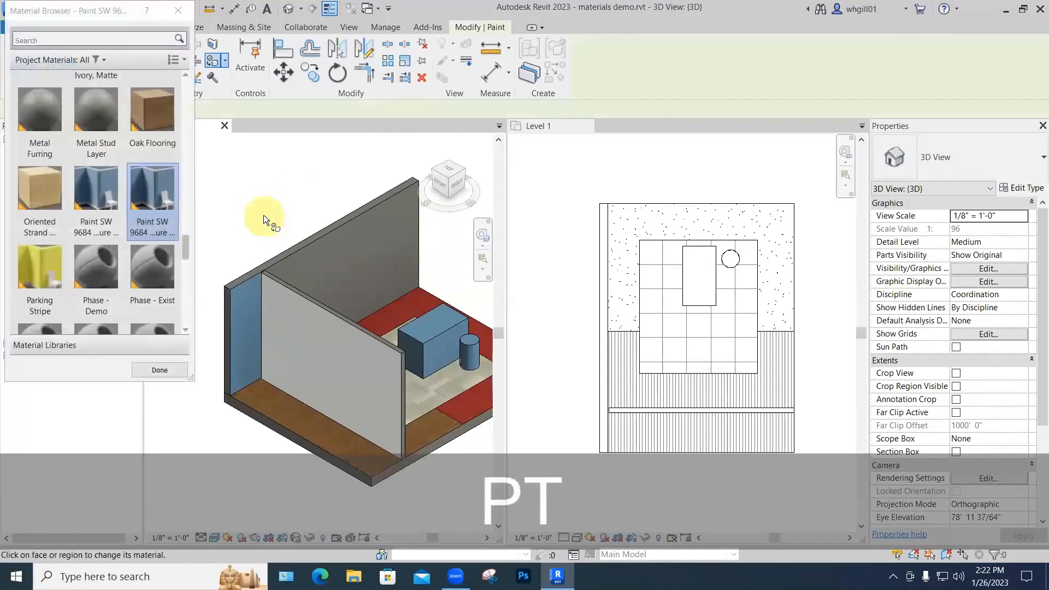
left_click(85, 234)
left_click(43, 261)
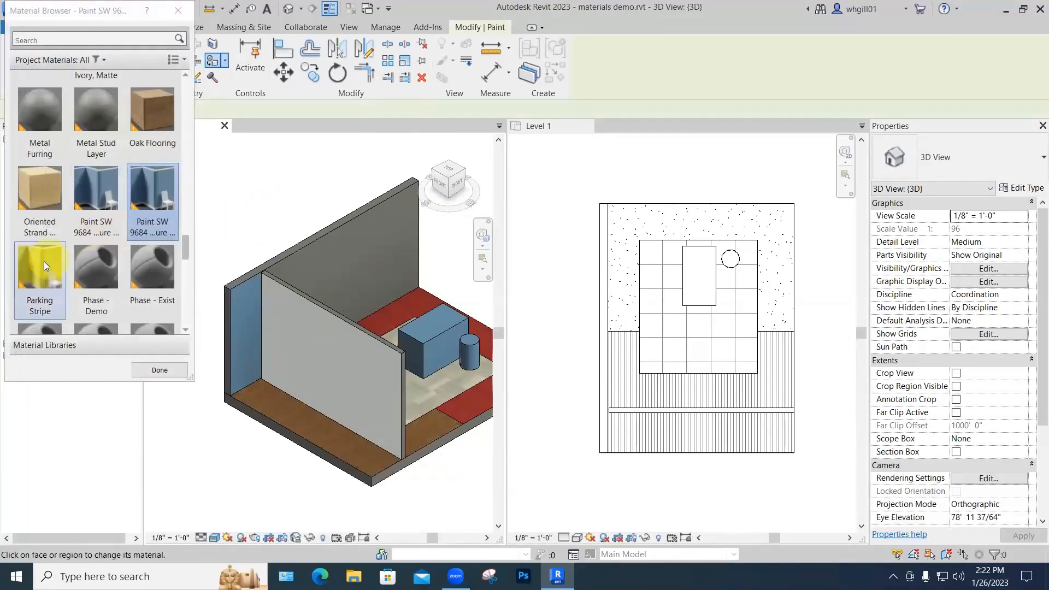
left_click(345, 253)
left_click(285, 166)
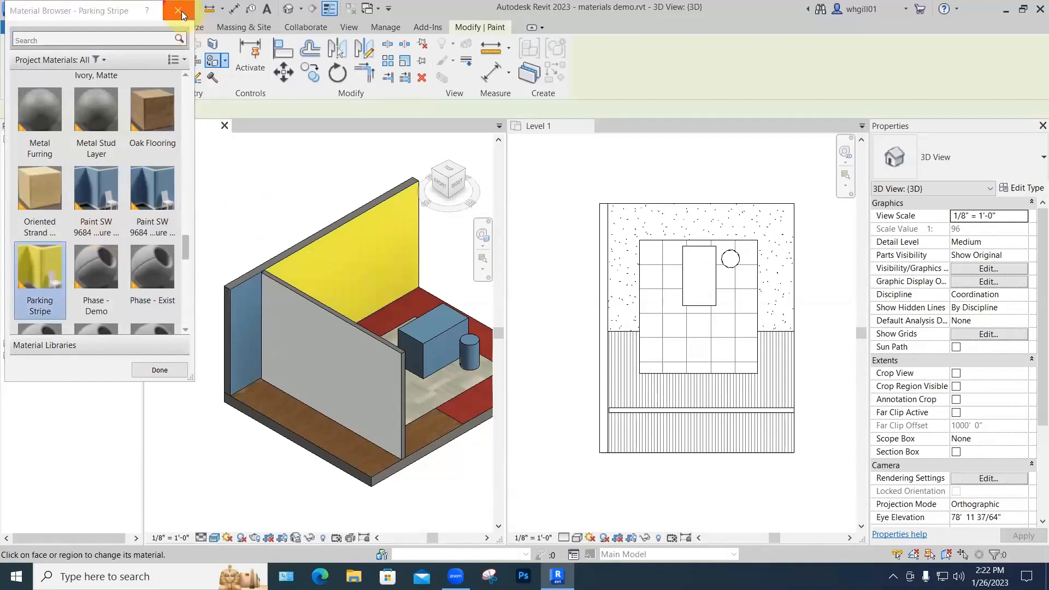
key("Escape")
middle_click_drag(284, 185, 242, 157)
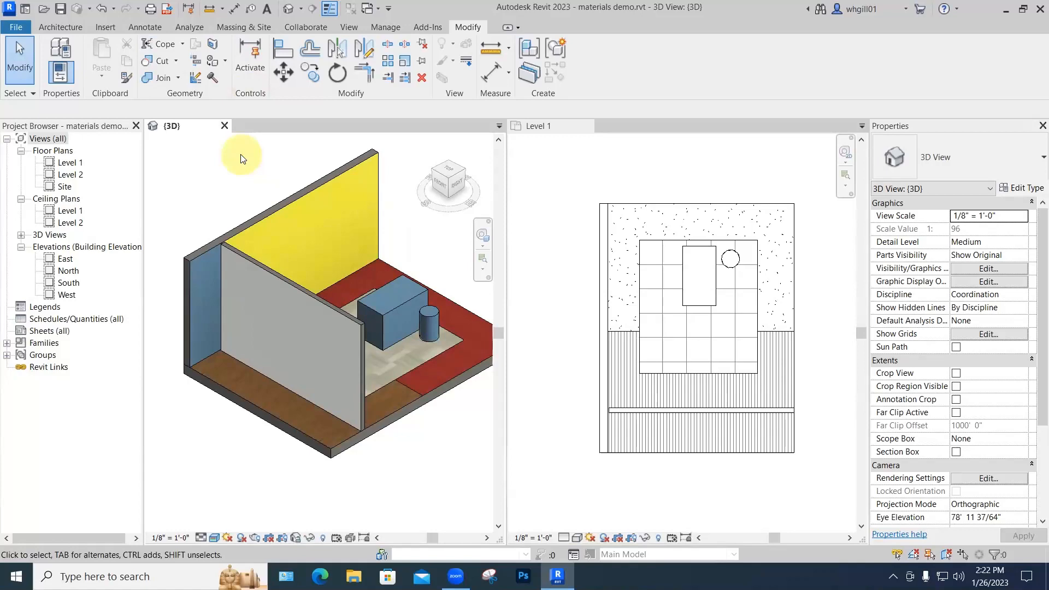
Step: Split the yellow wall face with a closed, irregular eight-sided outline drawn from straight lines in the middle of the wall
scroll(351, 234, "up", 5)
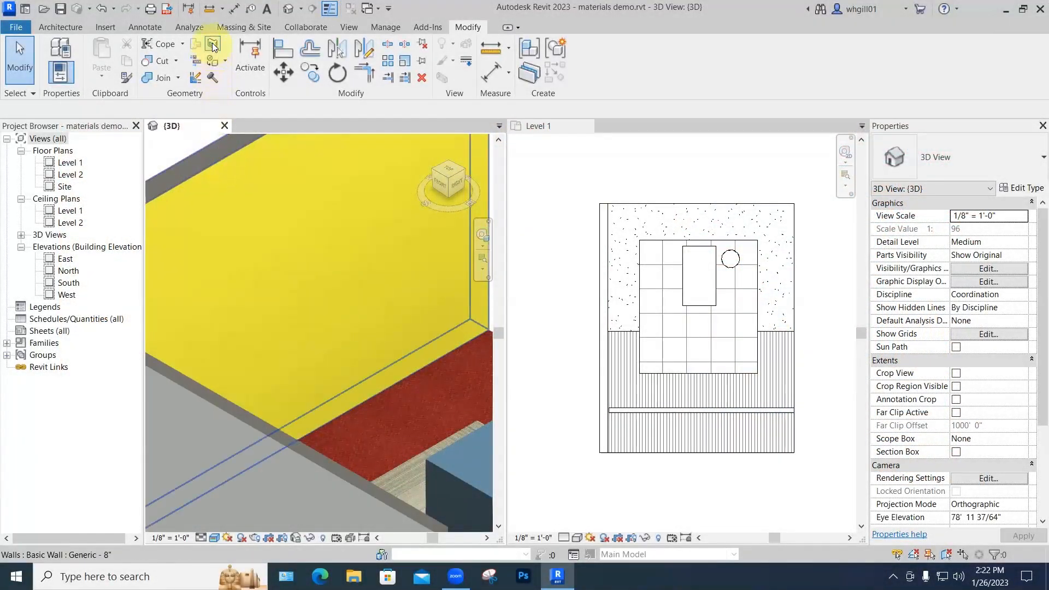
left_click(212, 43)
left_click(222, 159)
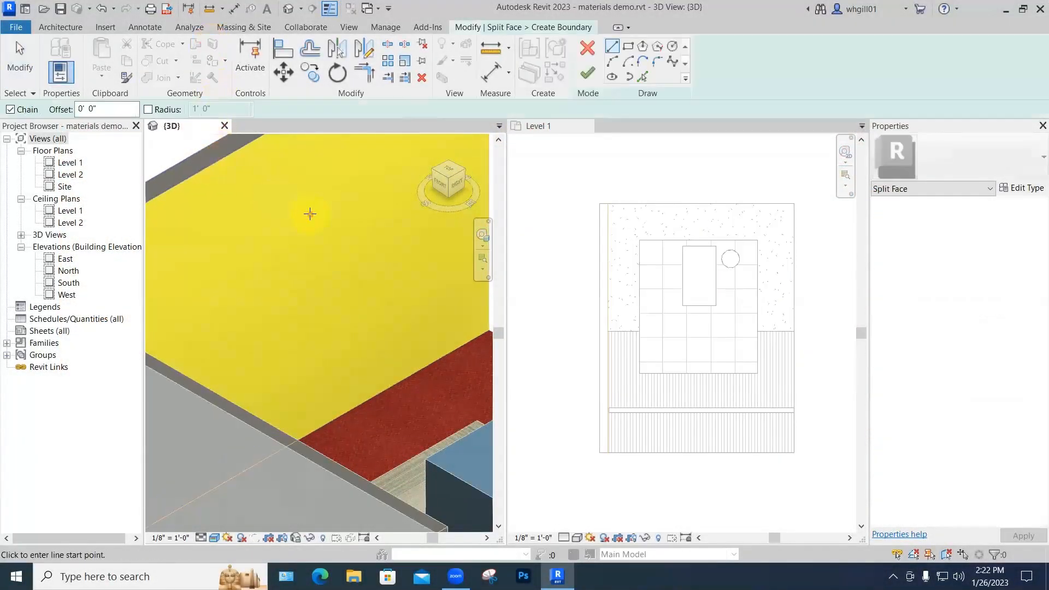
left_click(609, 49)
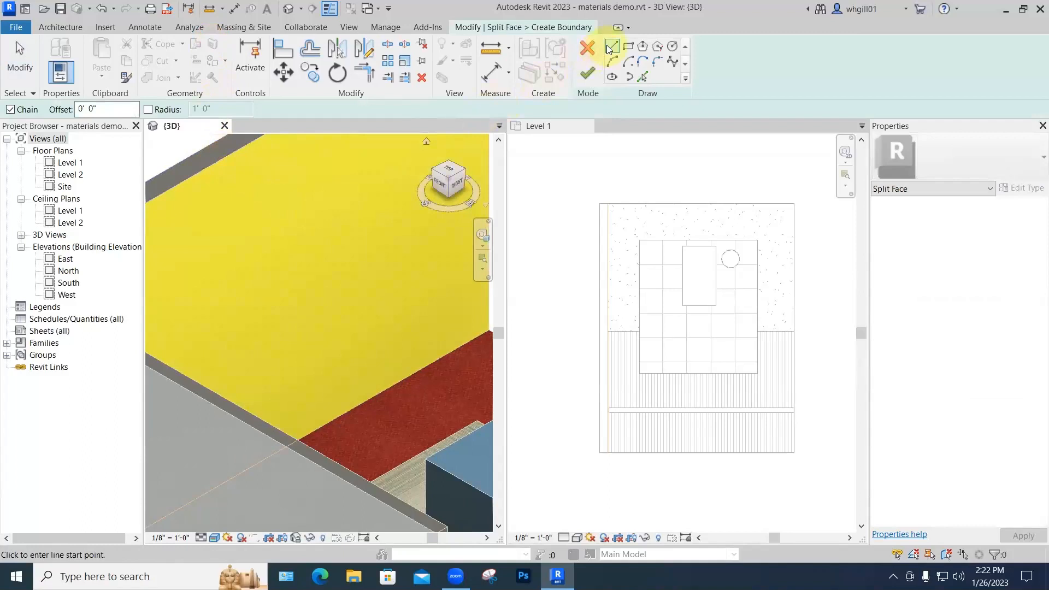
left_click(319, 214)
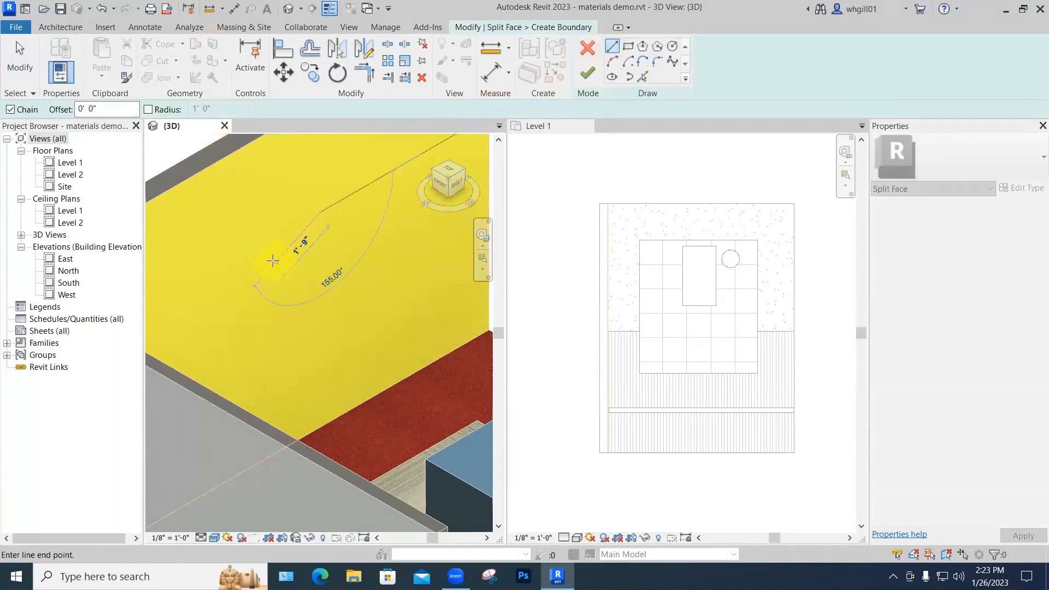
left_click(271, 261)
left_click(284, 269)
left_click(279, 300)
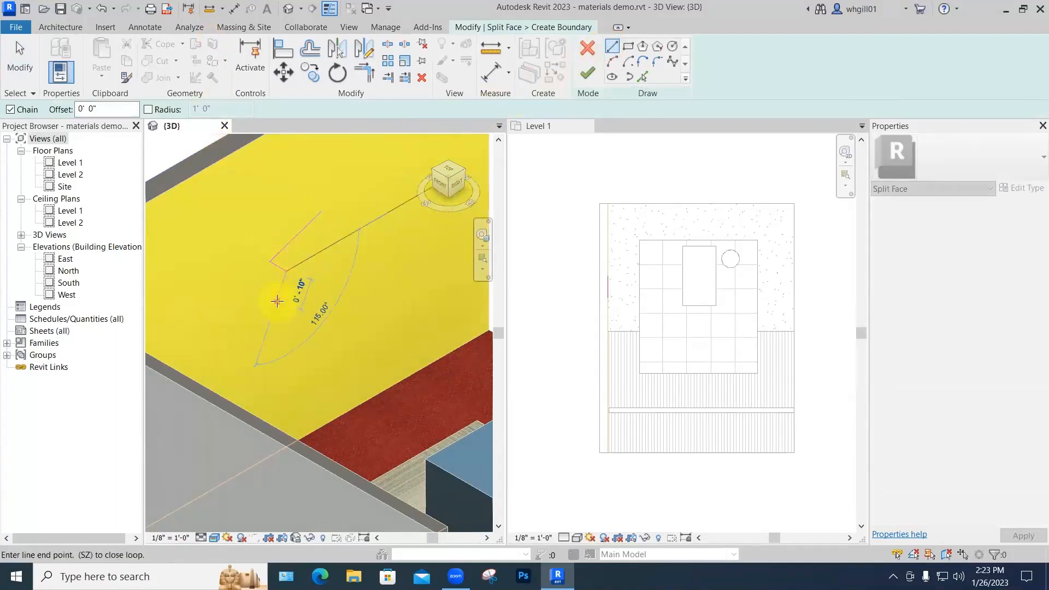
left_click(293, 330)
left_click(383, 295)
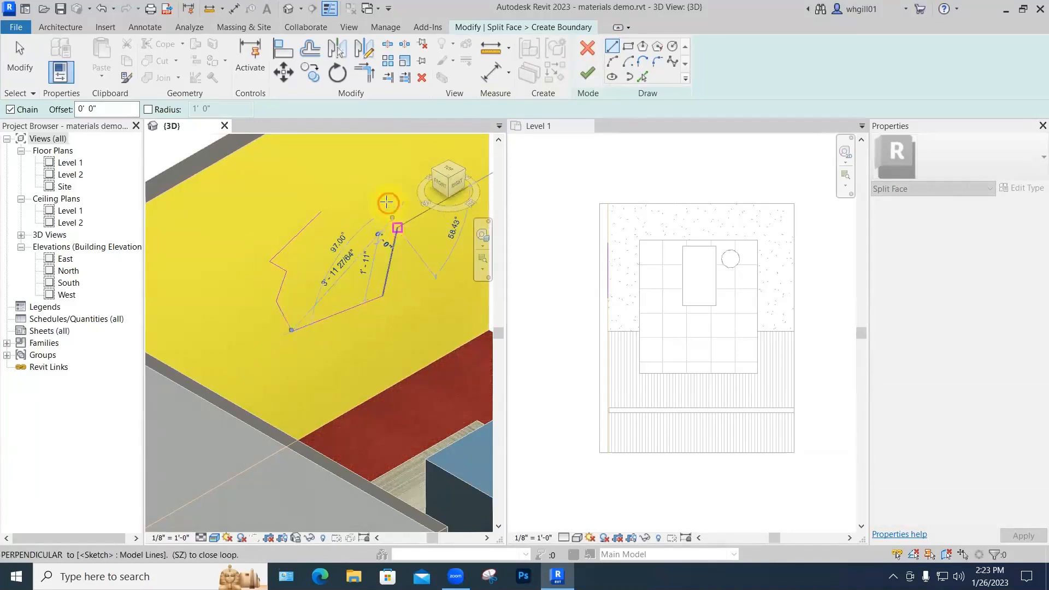
left_click(396, 227)
left_click(387, 199)
left_click(319, 213)
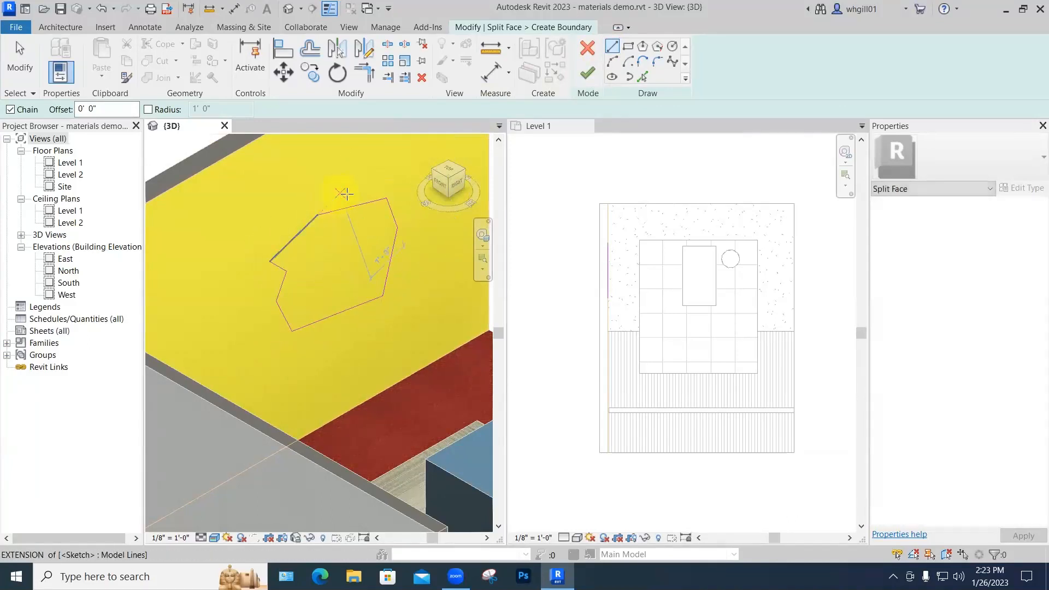
left_click(584, 71)
Step: Find the "br" materials and paint the irregular face region on the yellow wall with Brick, Common
scroll(175, 156, "down", 5)
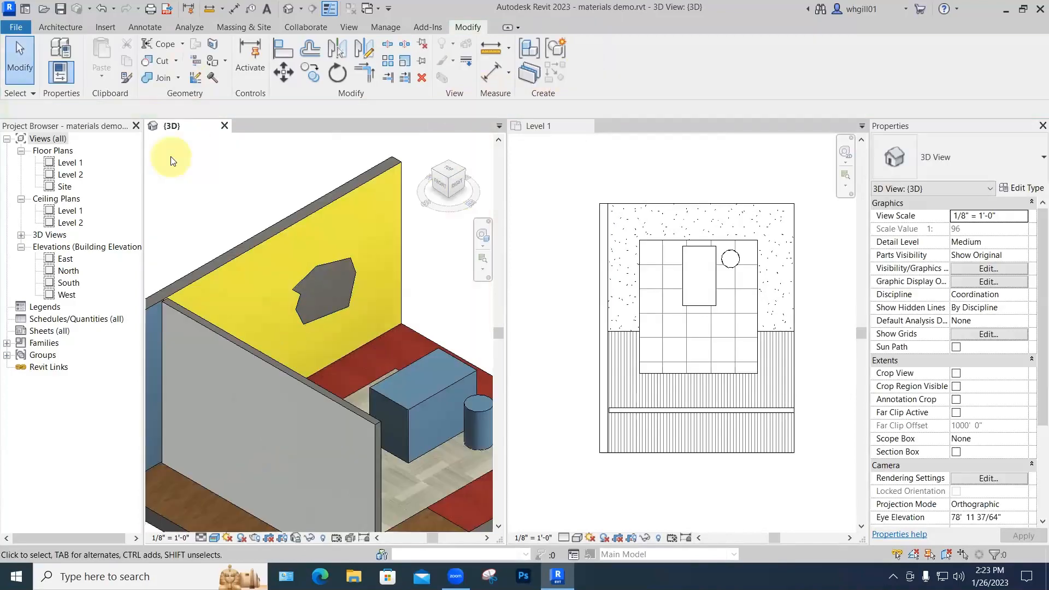
key("p")
key("t")
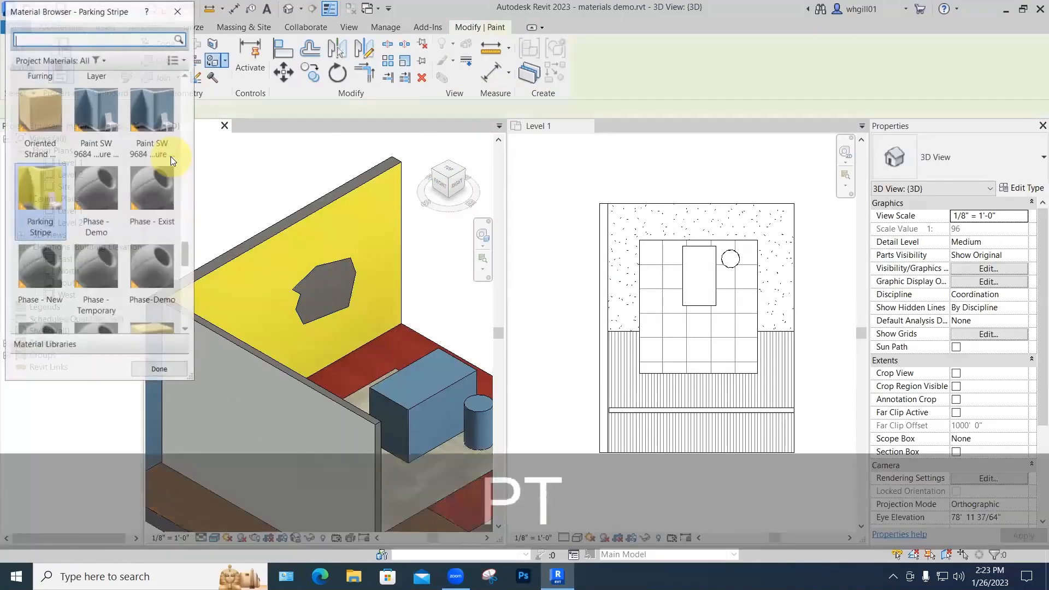
left_click(44, 37)
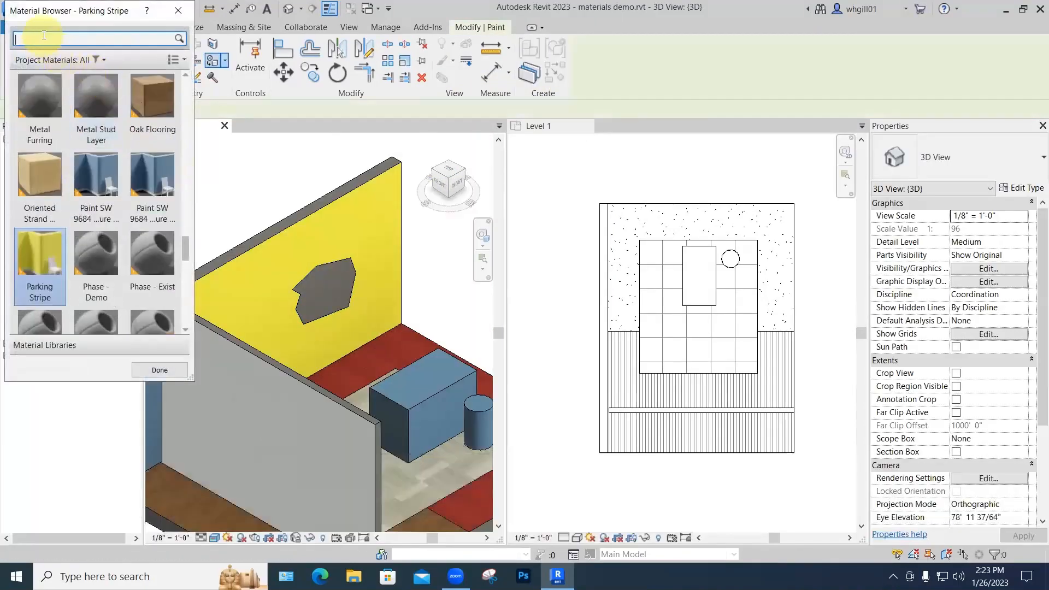
type("br")
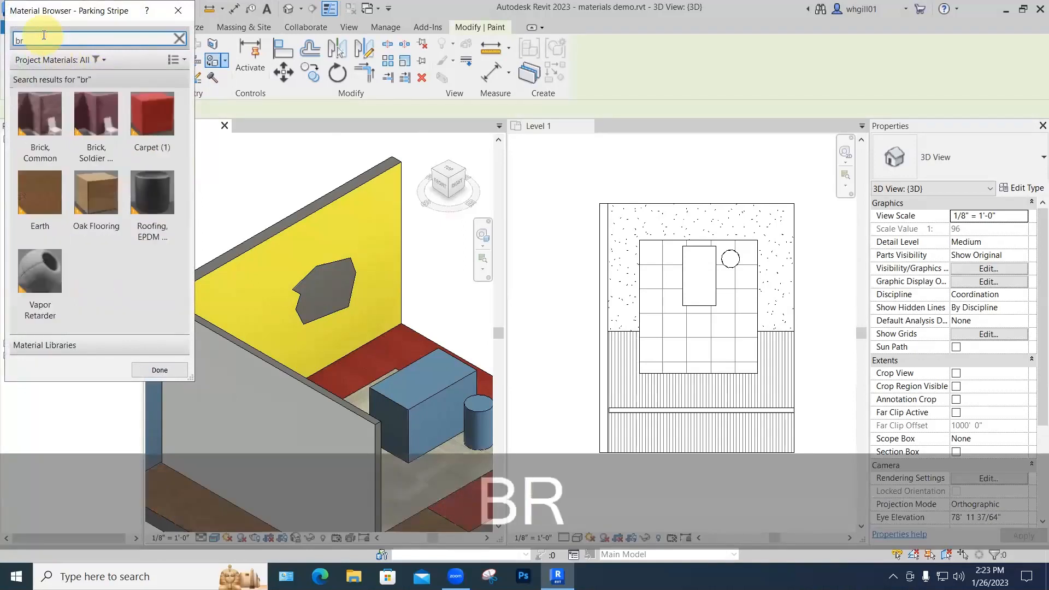
left_click(48, 109)
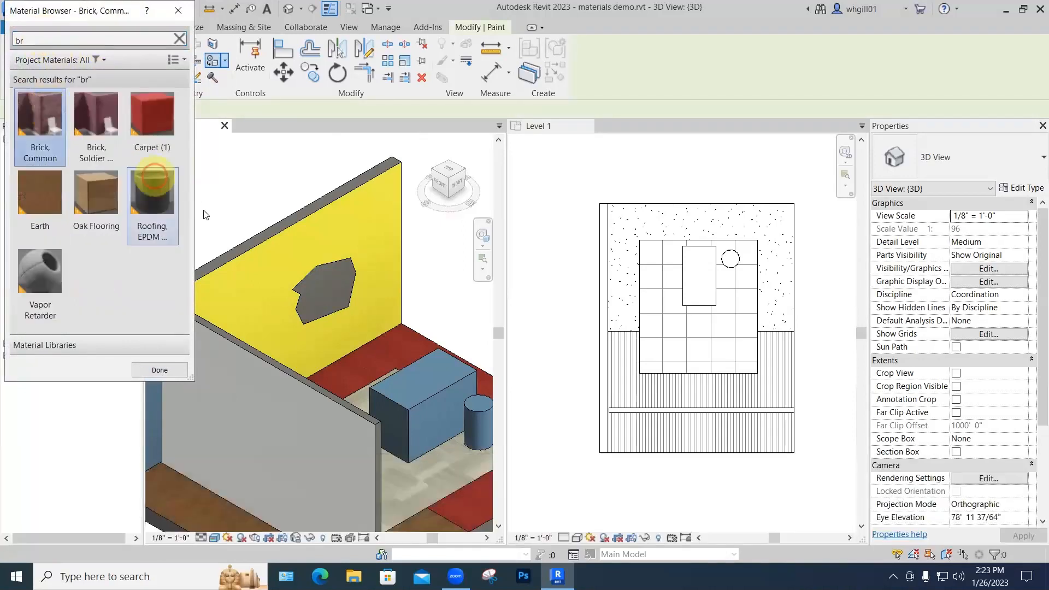
left_click(316, 288)
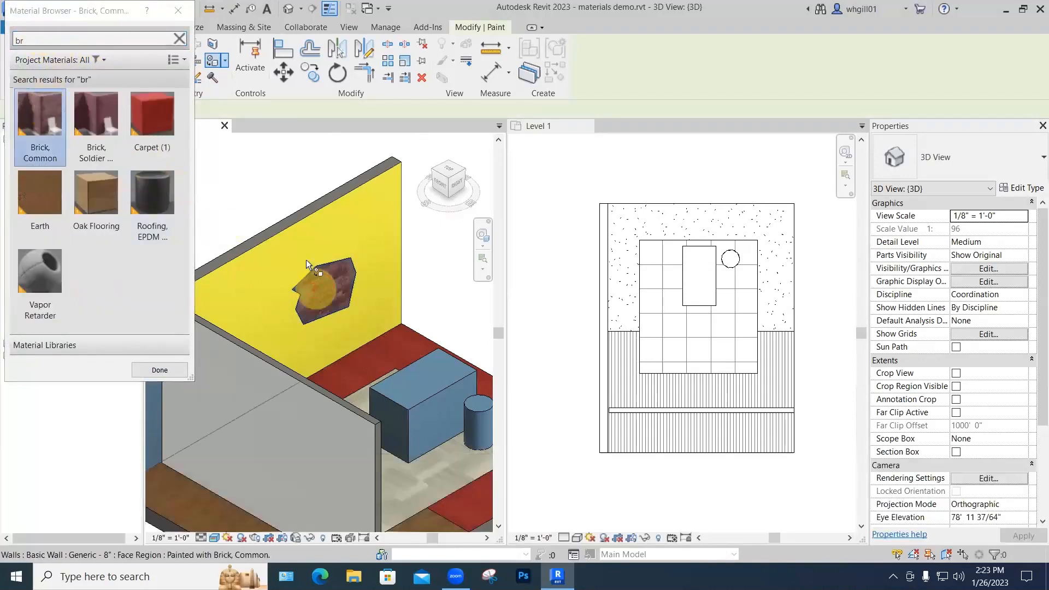
left_click(178, 10)
scroll(331, 320, "up", 5)
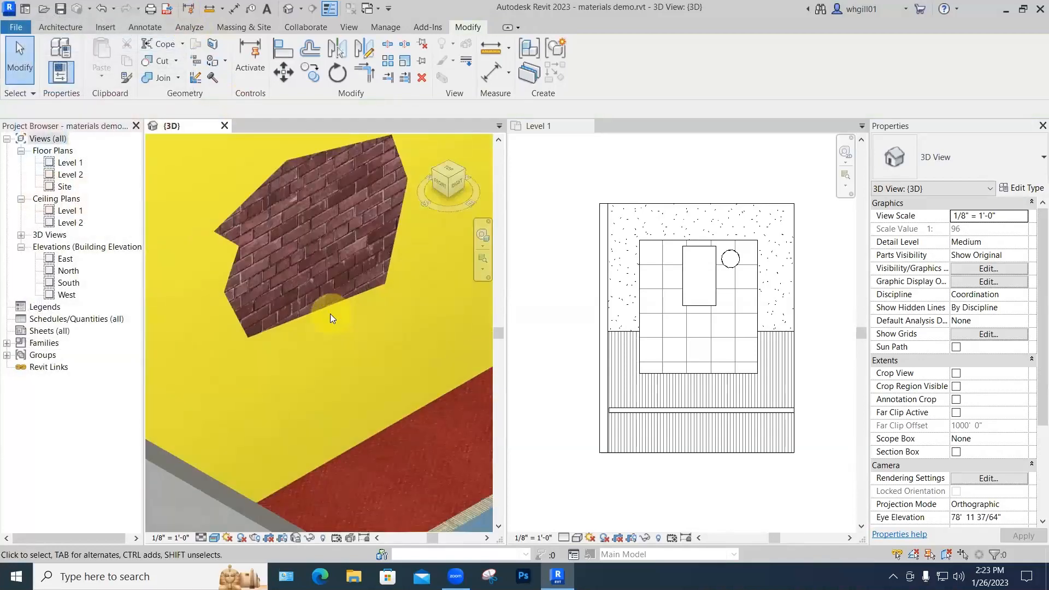
scroll(330, 314, "down", 5)
middle_click_drag(330, 313, 223, 344, "shift")
middle_click_drag(282, 325, 229, 389)
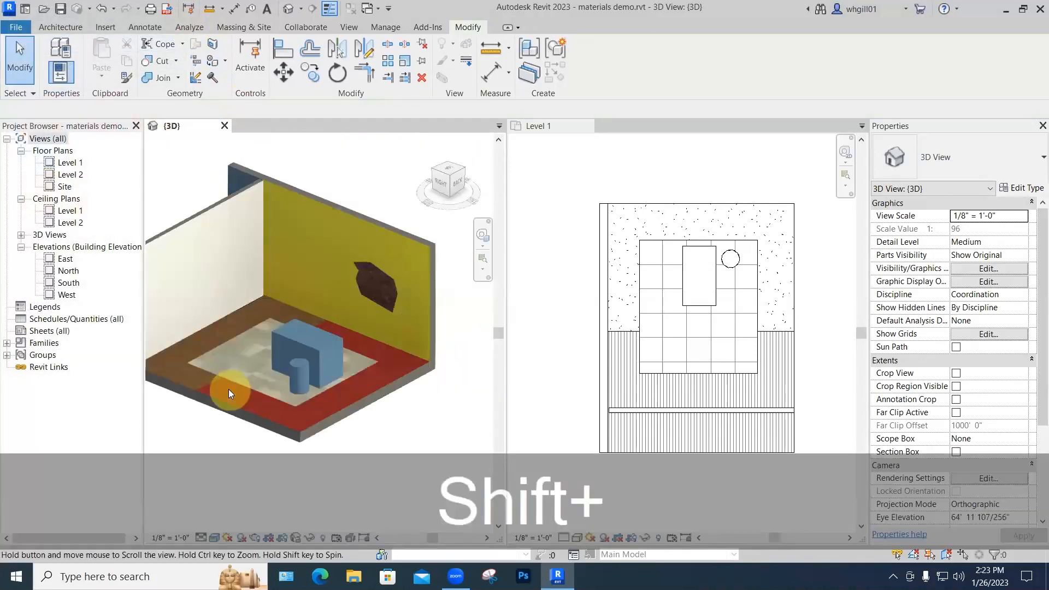
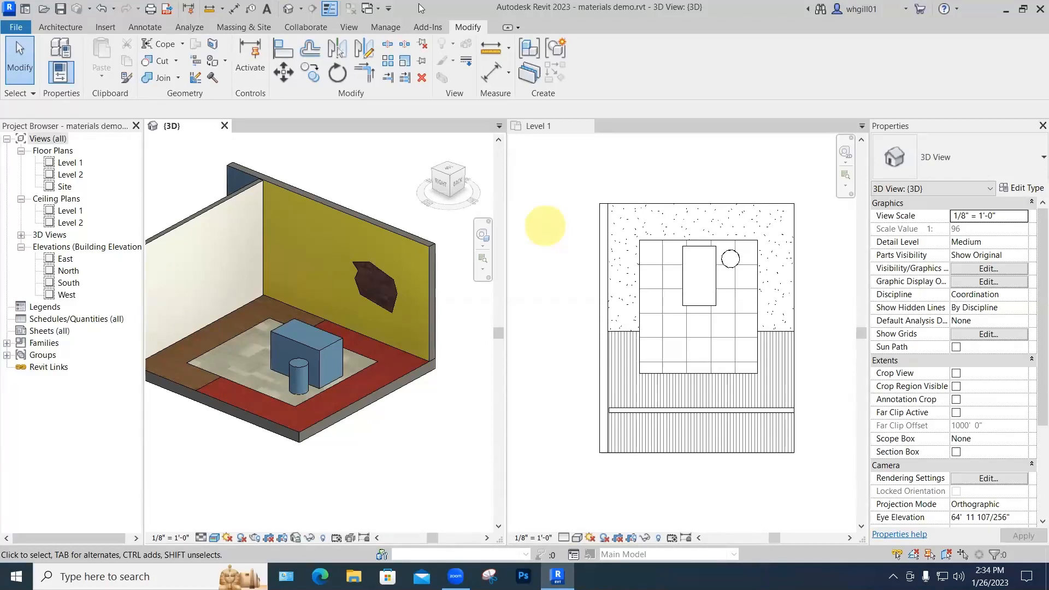
Step: Switch to File Explorer, view the Pattern.jpg image in the Desktop folder, and close the image and folder windows
left_click(352, 575)
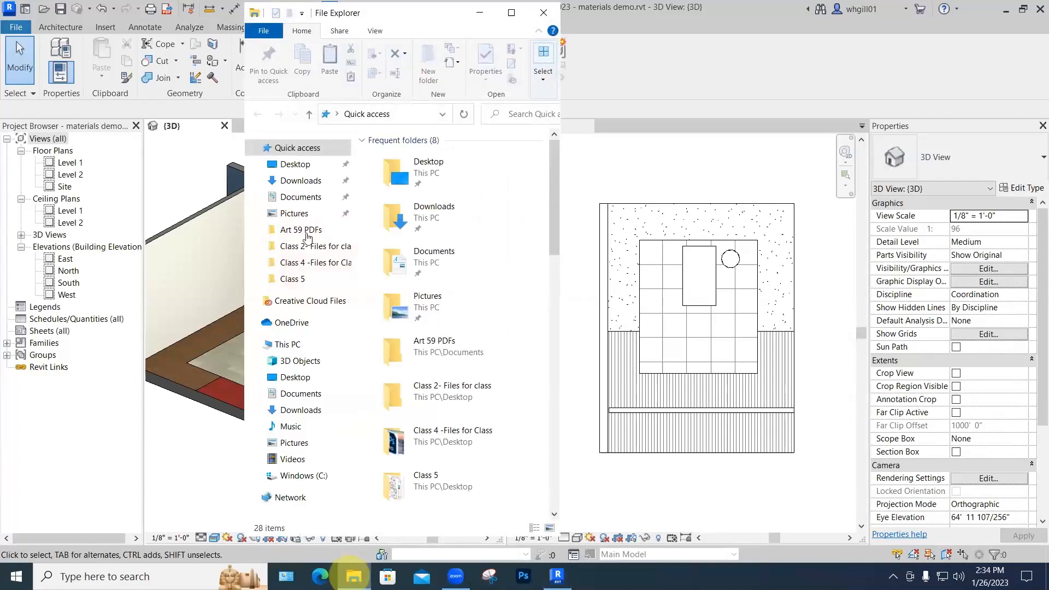
left_click(297, 165)
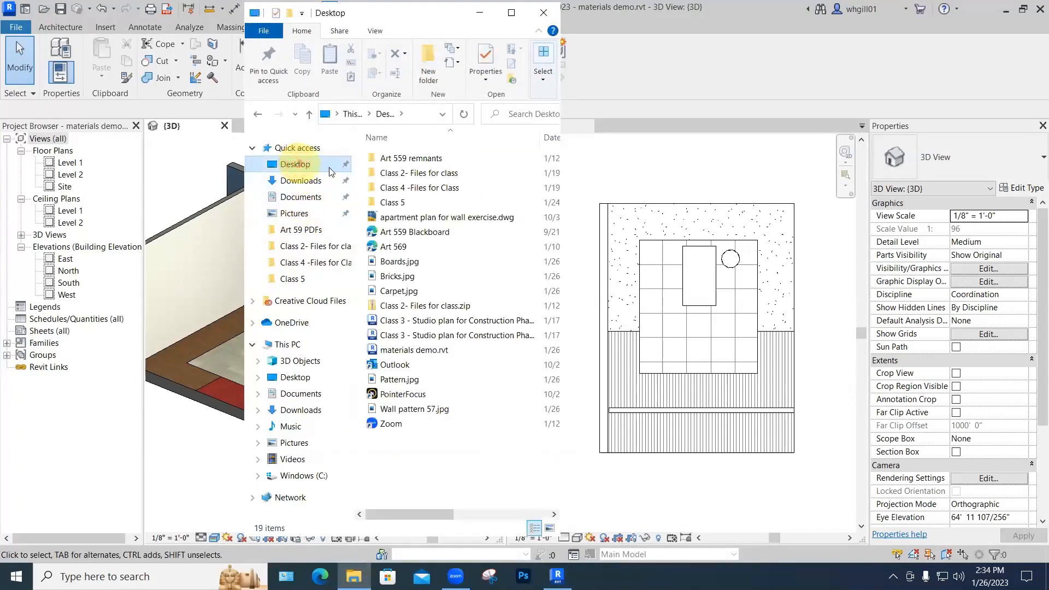
double_click(401, 381)
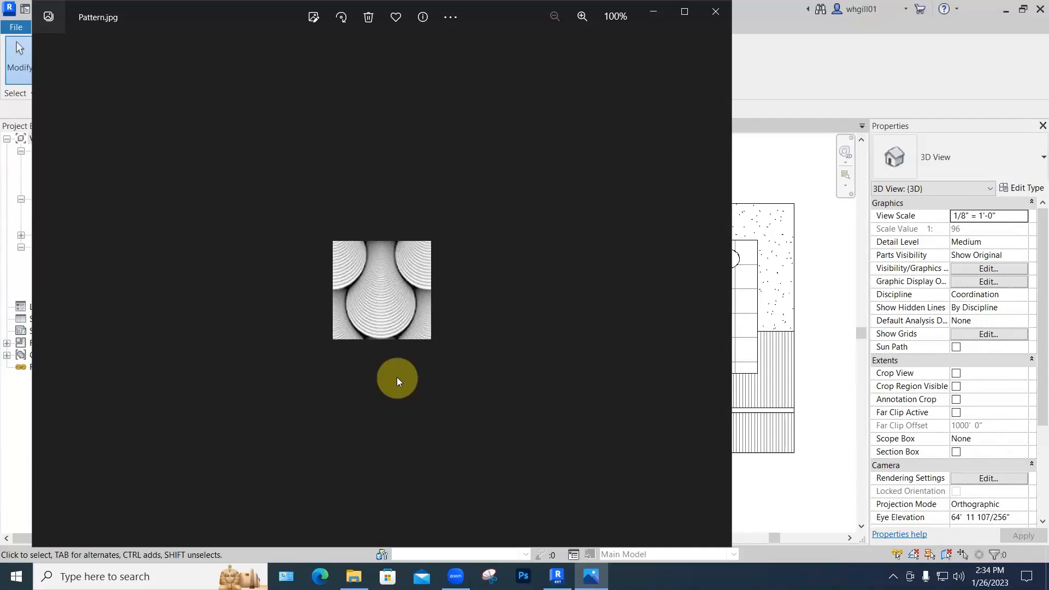
left_click(713, 15)
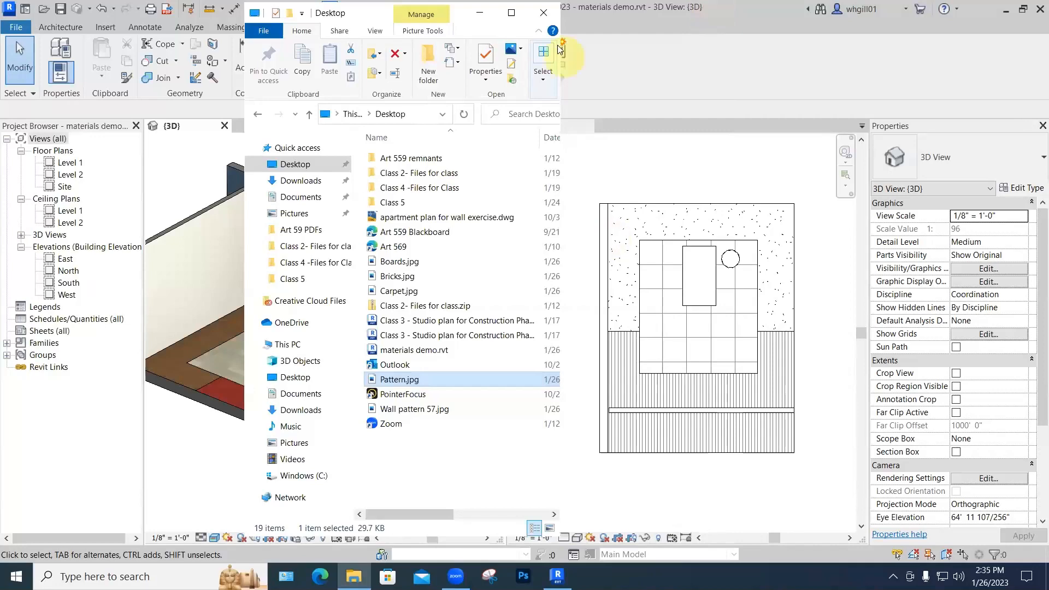
left_click(541, 15)
Step: Create a new material in the Material Browser and rename it squiggle
key("m")
key("m")
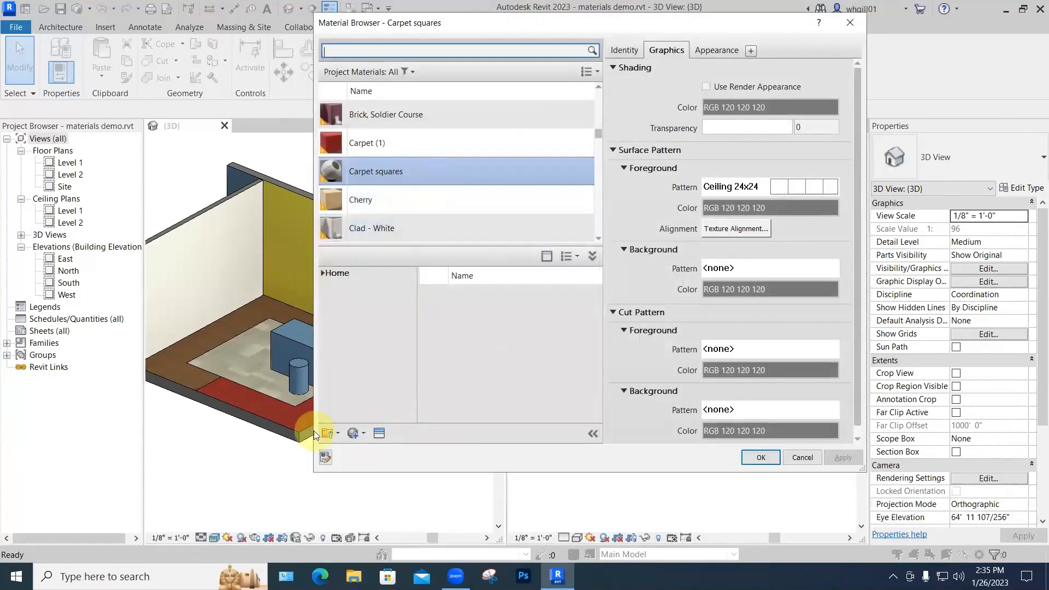
left_click(363, 434)
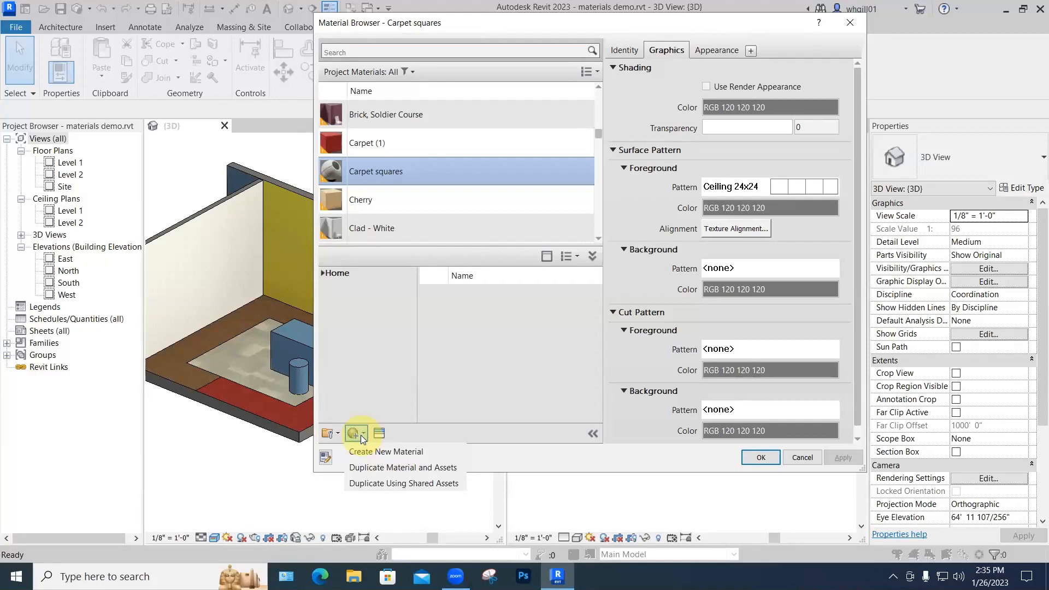
left_click(381, 452)
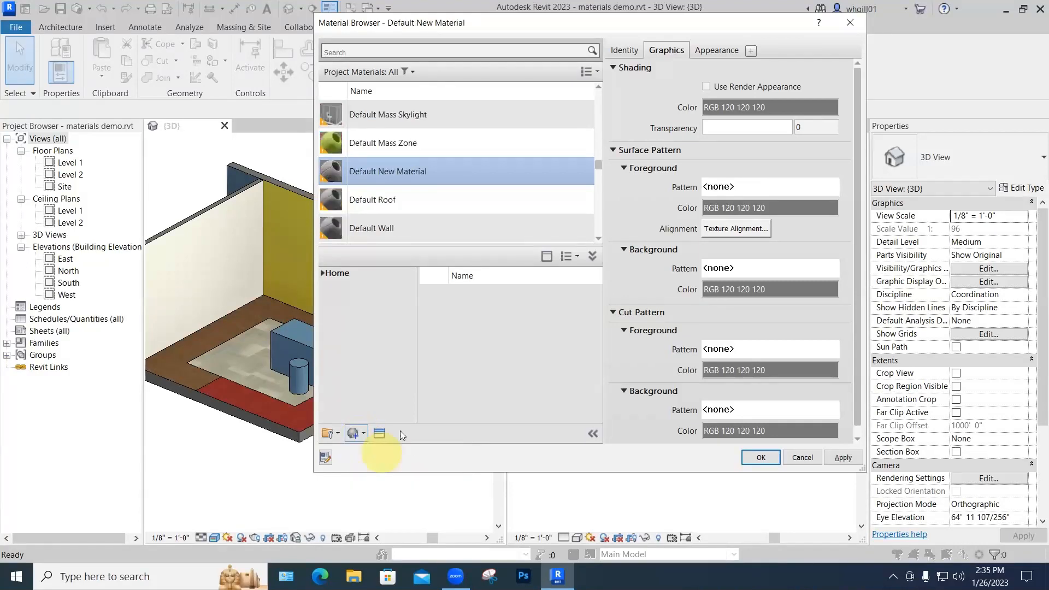
right_click(426, 169)
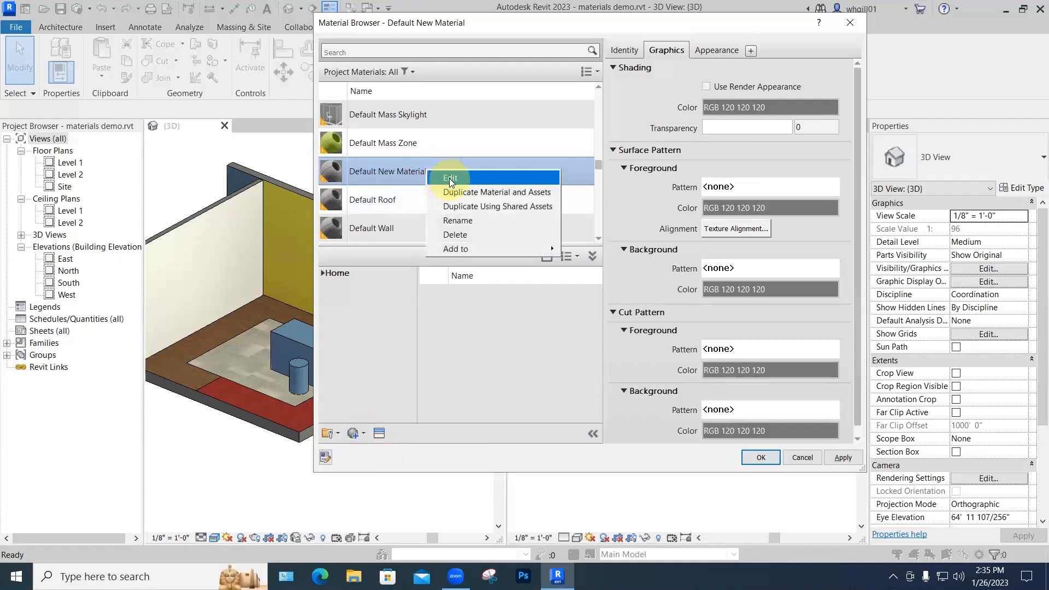
left_click(452, 220)
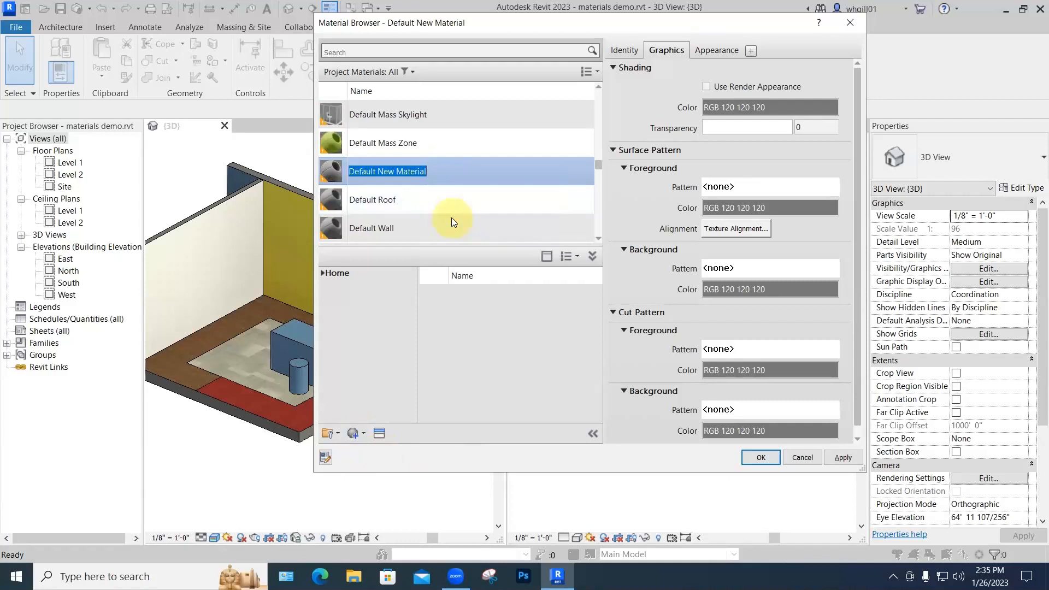
type("squiggle")
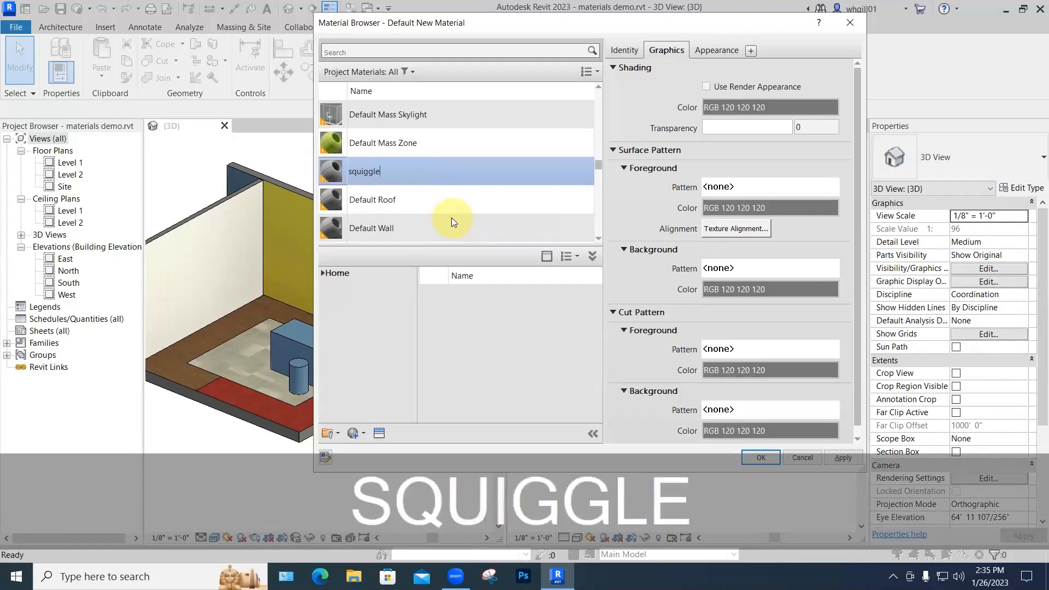
key("Return")
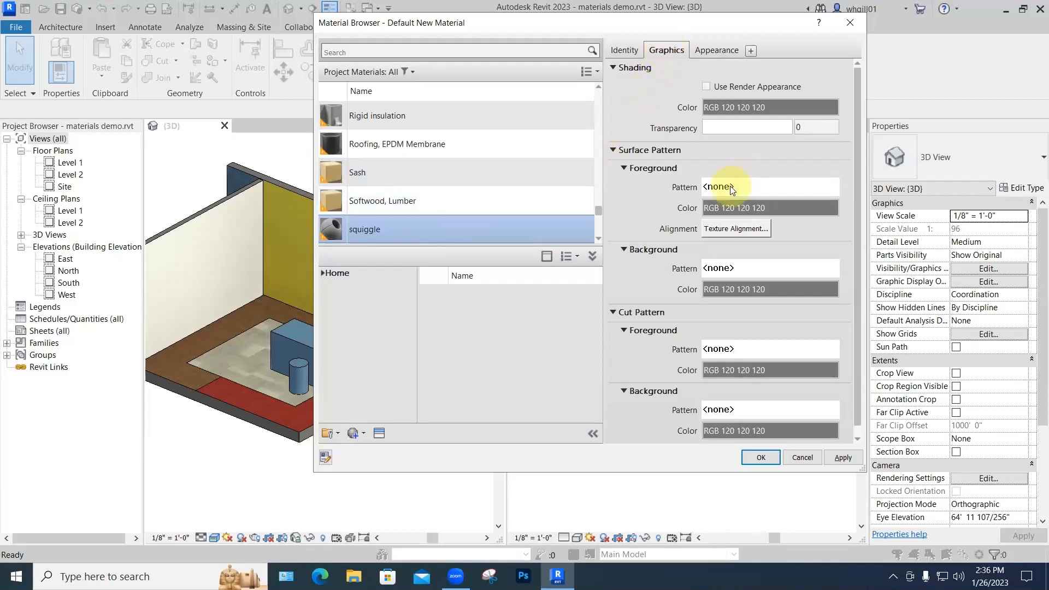
Step: Assign Pattern.jpg from the Desktop folder as the image in the squiggle material's generic appearance
left_click(709, 50)
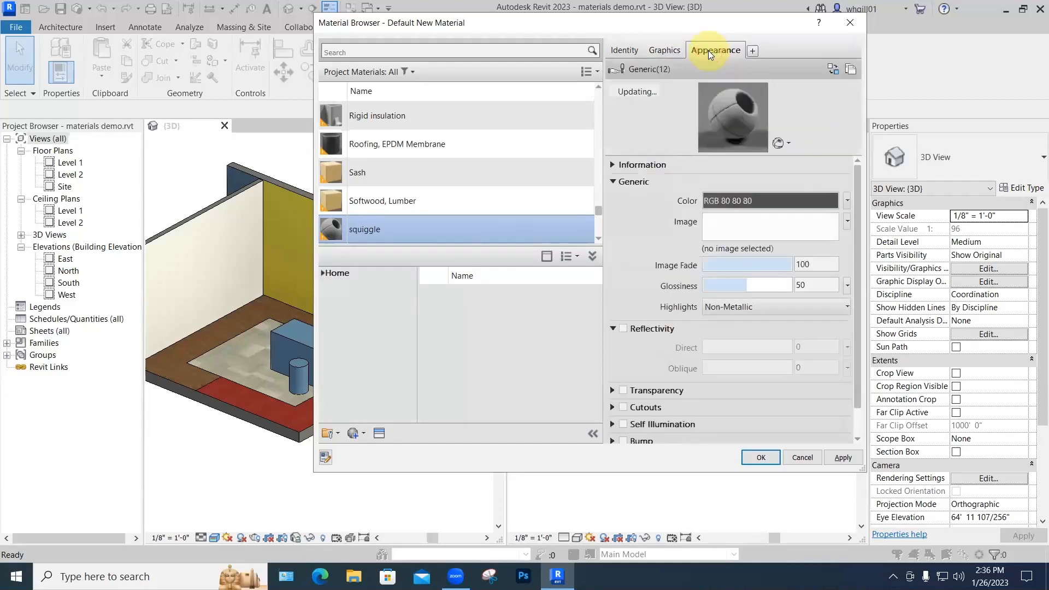
left_click(730, 232)
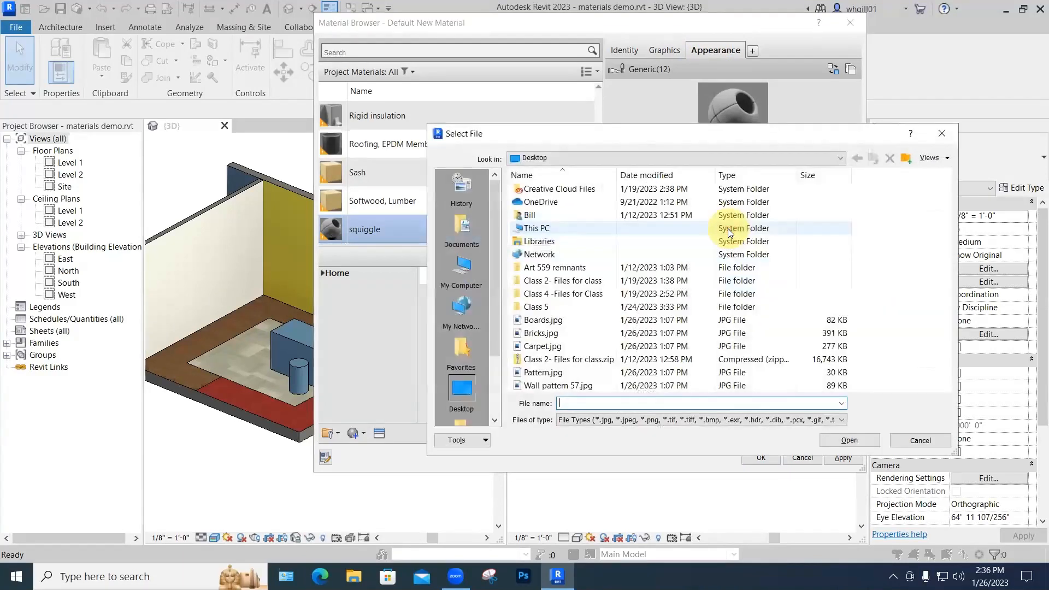
left_click(544, 373)
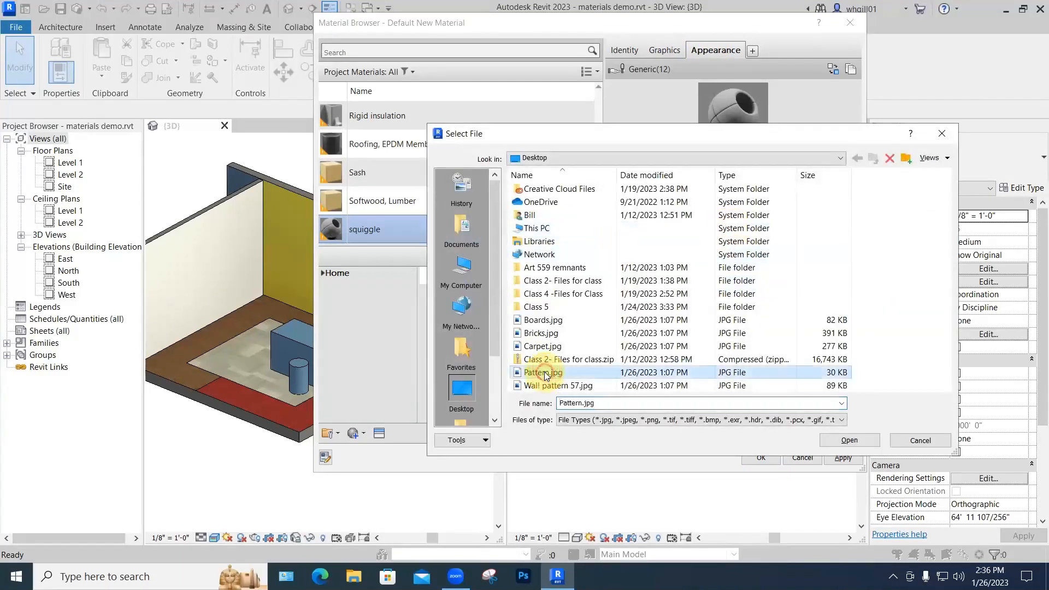
left_click(849, 441)
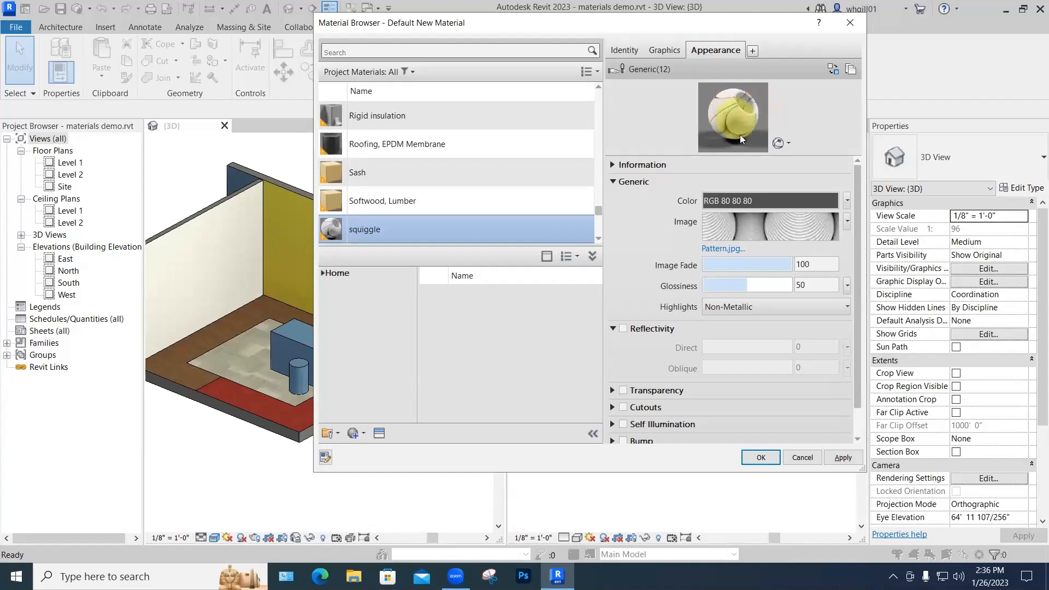
Step: Set the squiggle material's appearance preview scene to Walls and resize the preview to a medium size
left_click(781, 142)
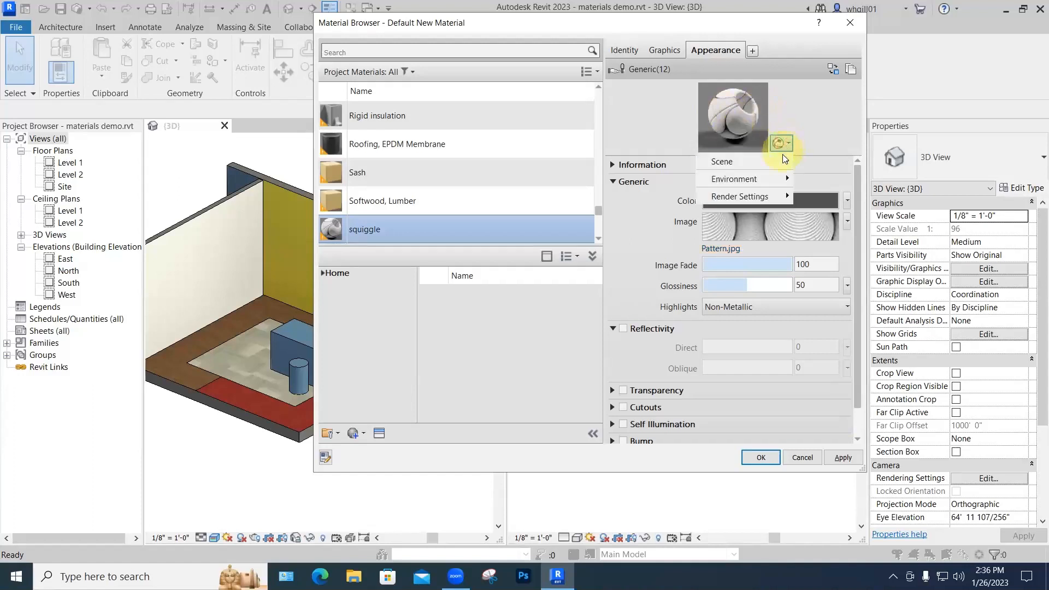
mouse_move(789, 162)
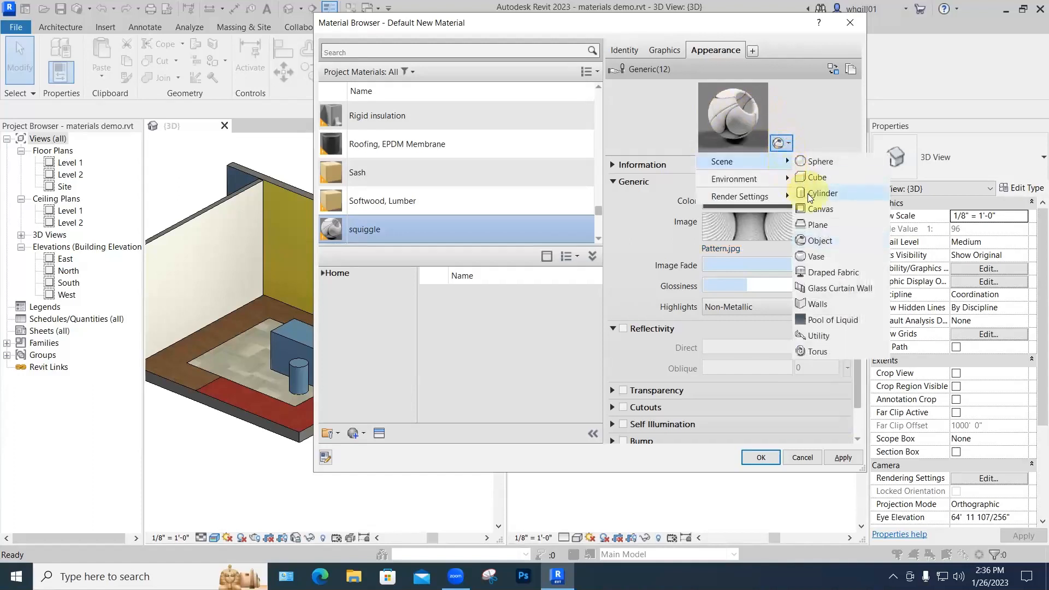
left_click(820, 288)
left_click_drag(820, 155, 831, 300)
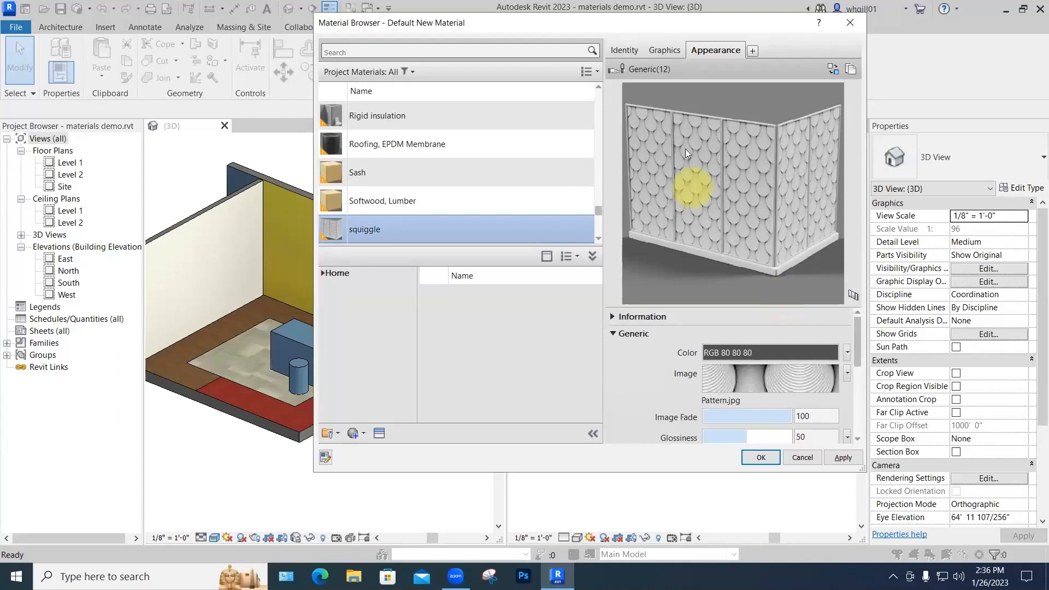
left_click_drag(853, 295, 814, 210)
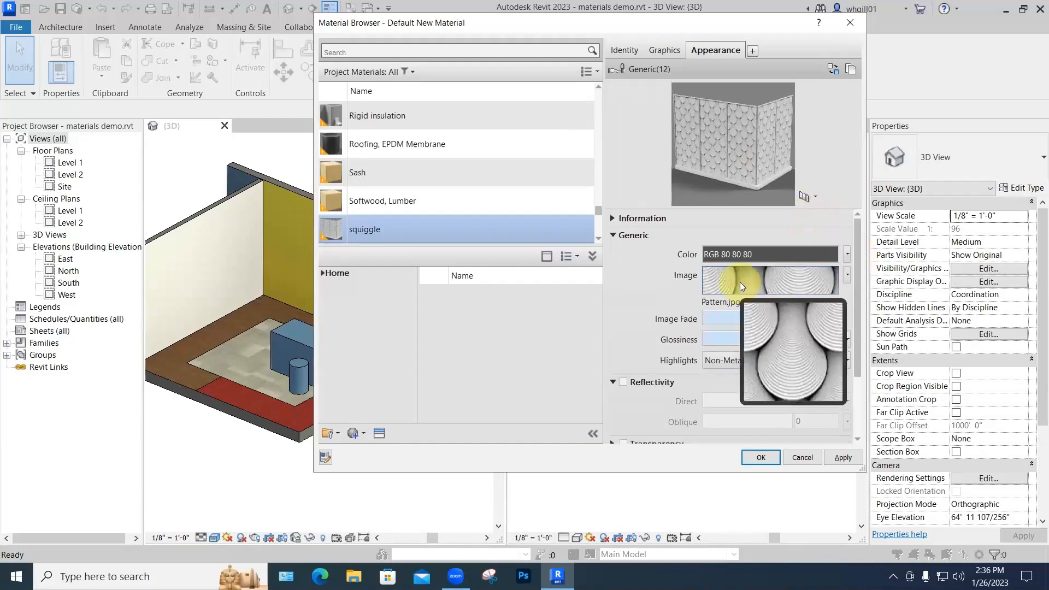
Step: Edit the squiggle material's image texture and set its sample size to 6" wide with the height linked
left_click(740, 282)
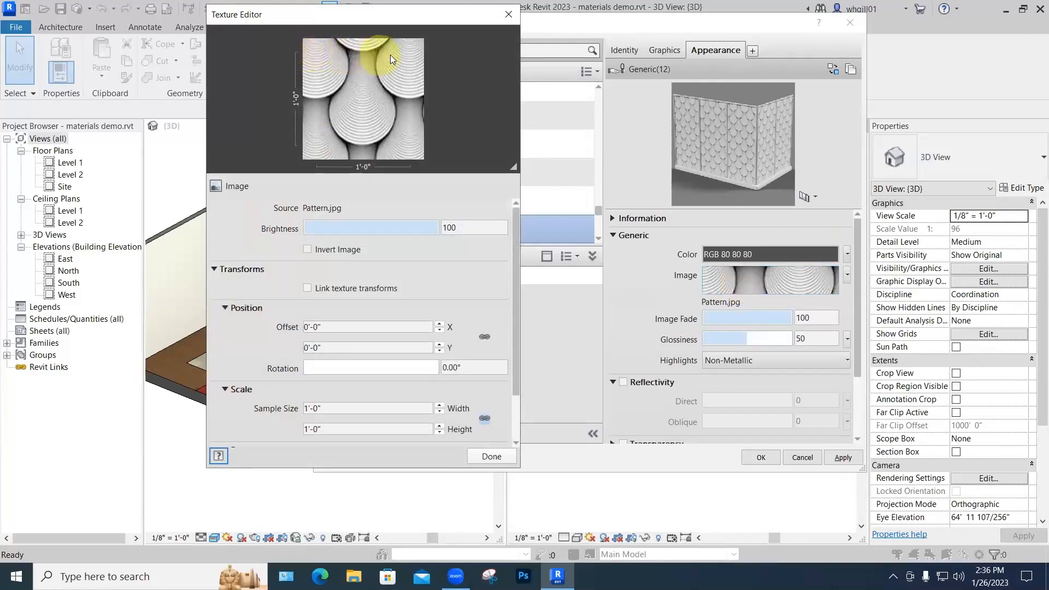
mouse_move(412, 56)
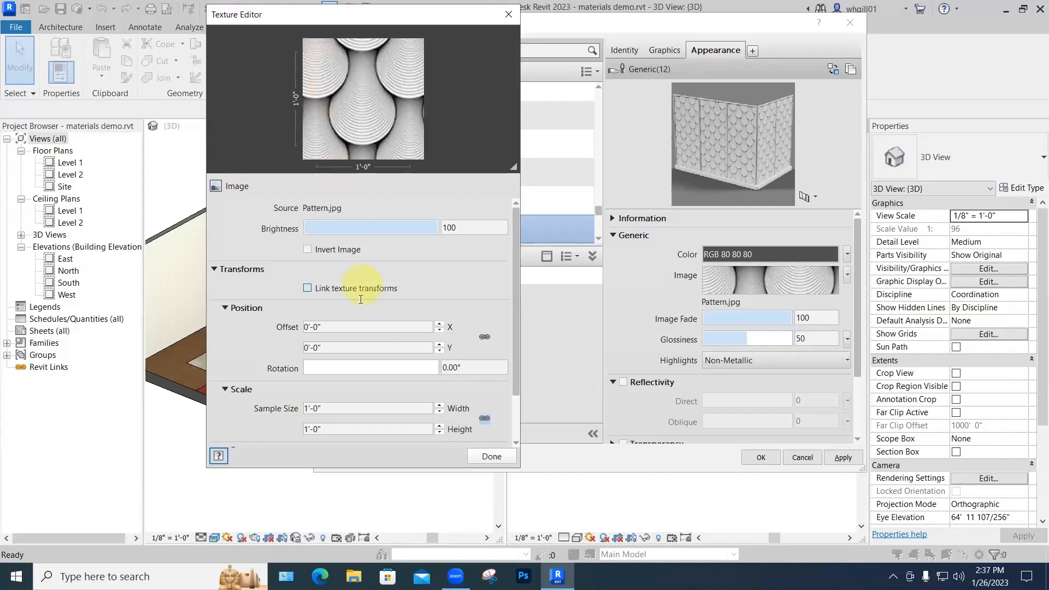
left_click(326, 408)
double_click(326, 408)
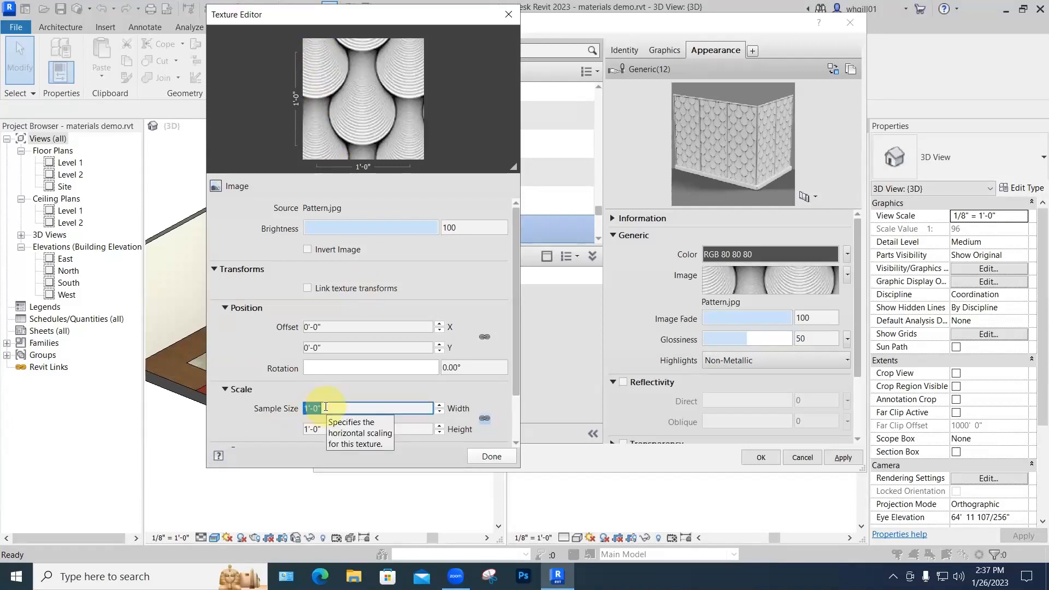
type("6\"")
key("Return")
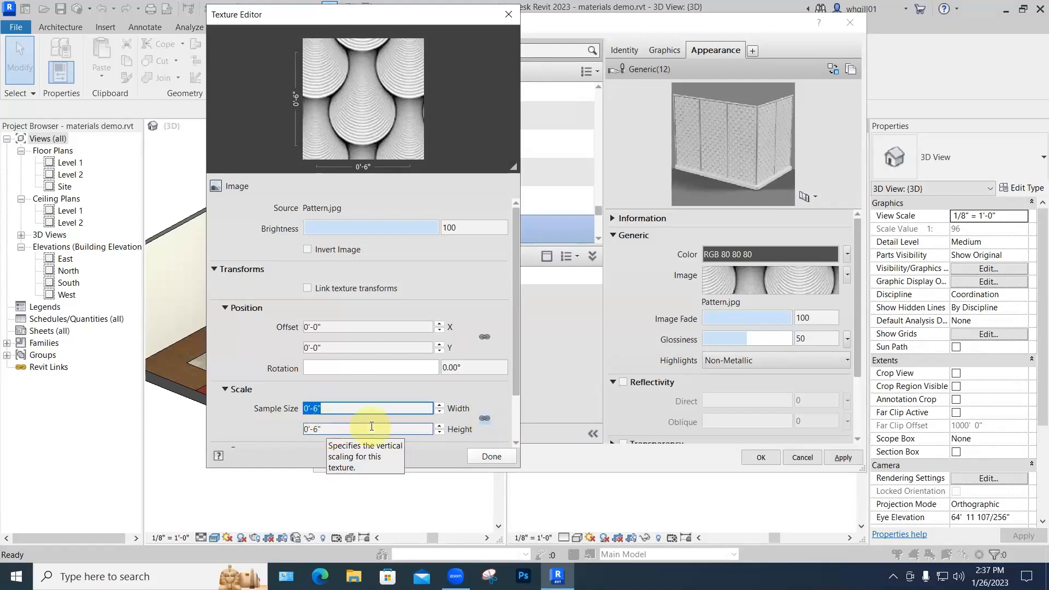
Step: Try inverting the texture image, turn the inversion back off, and leave the brightness at 100
left_click(307, 250)
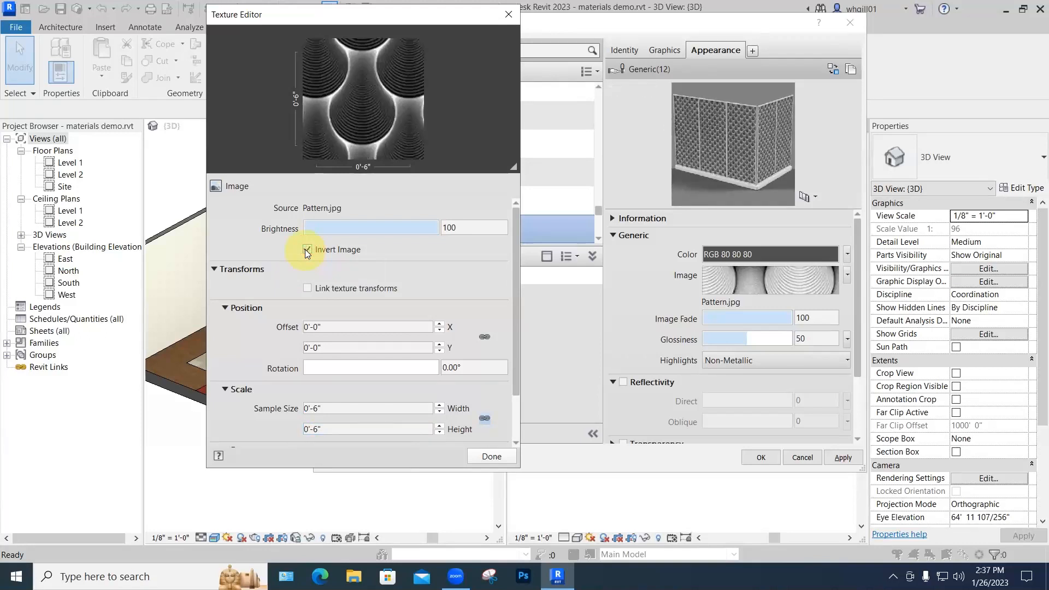
left_click(307, 250)
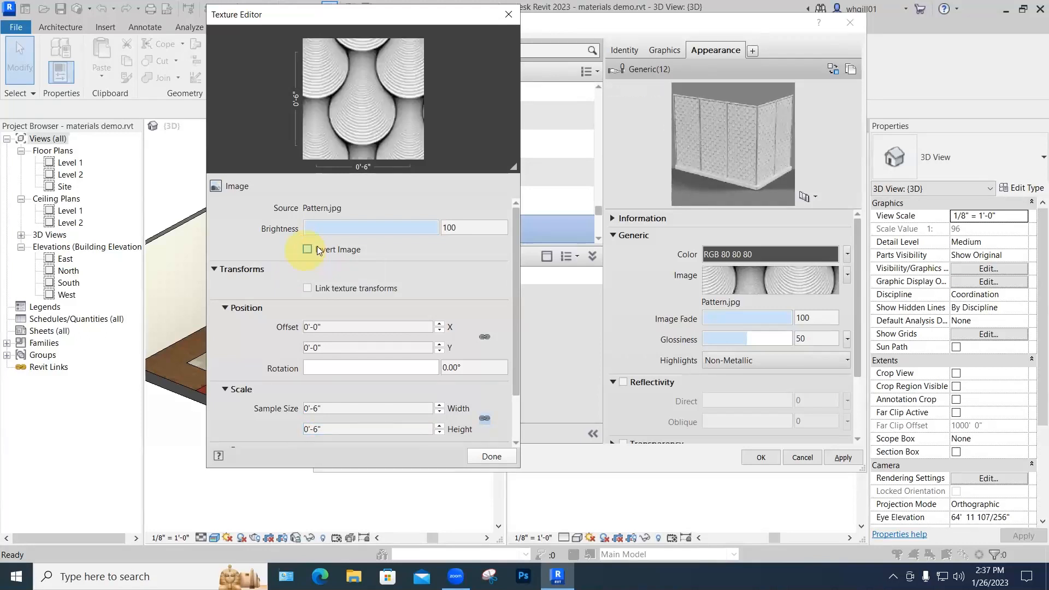
left_click_drag(436, 228, 462, 236)
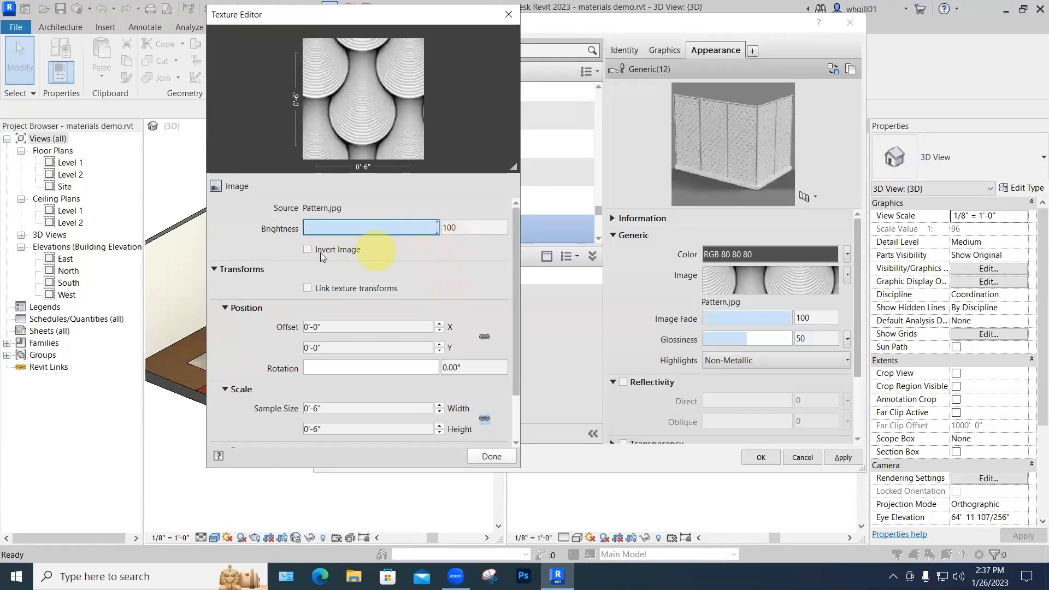
left_click(490, 456)
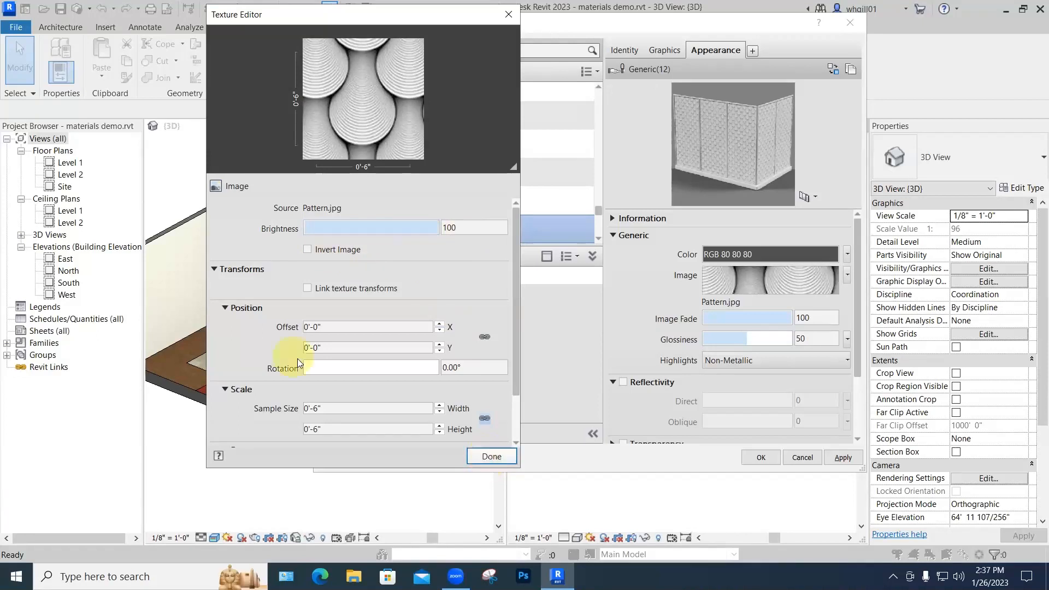
Step: Try rotating the texture to about 30° and return the rotation to 0°
left_click(375, 367)
left_click(468, 363)
left_click(378, 365)
mouse_move(378, 365)
left_mouse_down()
mouse_move(459, 360)
mouse_move(335, 368)
mouse_move(422, 369)
mouse_move(388, 370)
left_mouse_up()
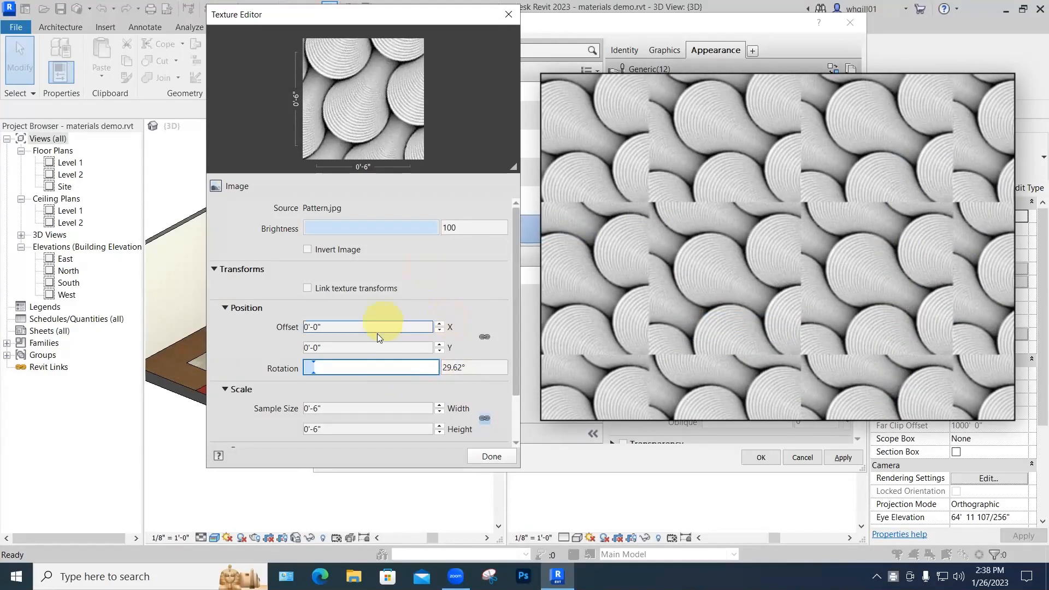
left_click_drag(313, 368, 279, 374)
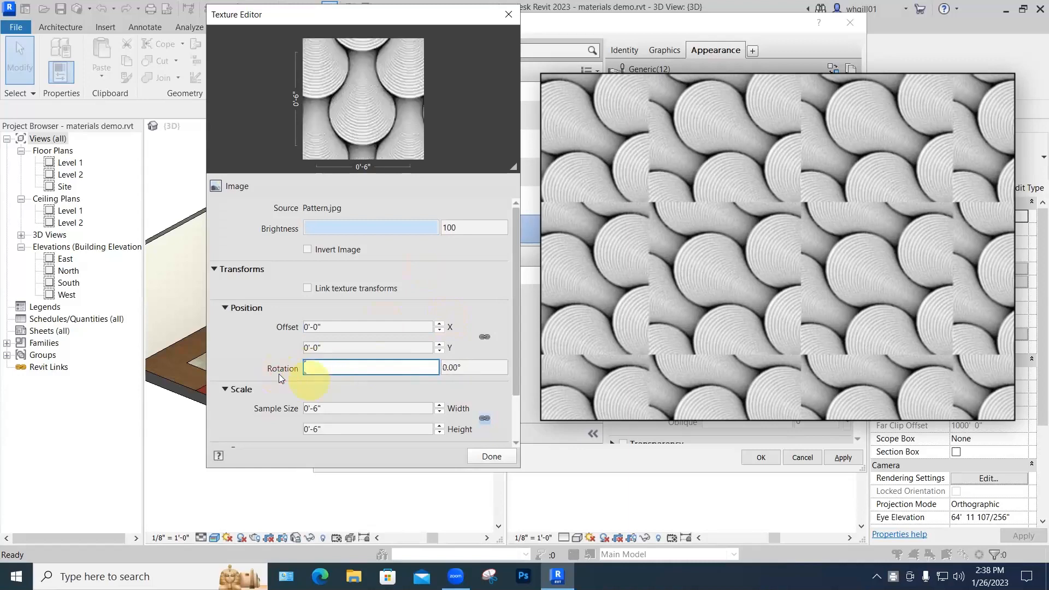
Step: Accept the texture settings and confirm the squiggle material
left_click(492, 456)
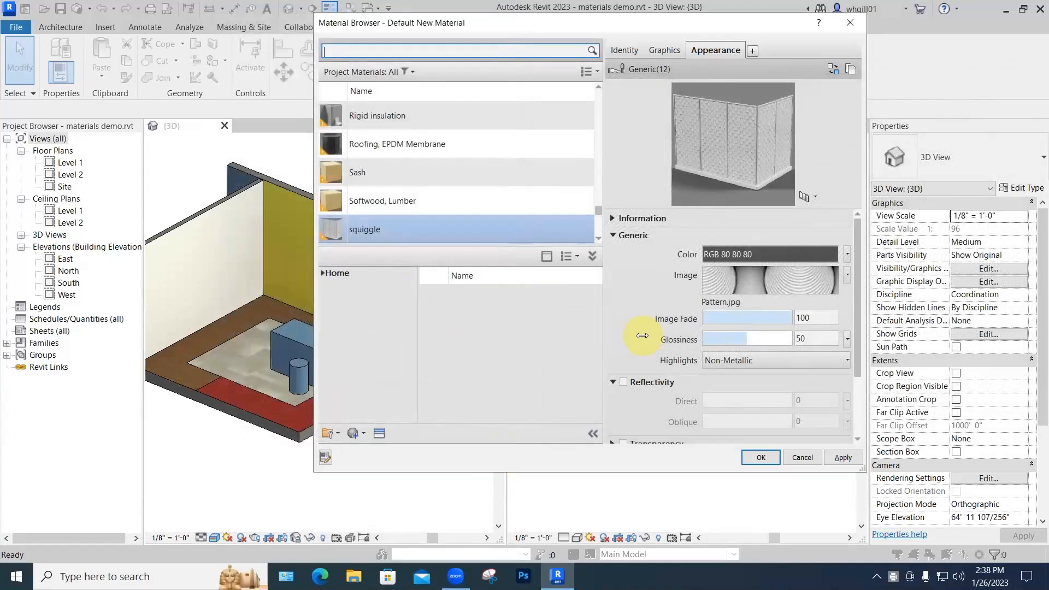
left_click(751, 459)
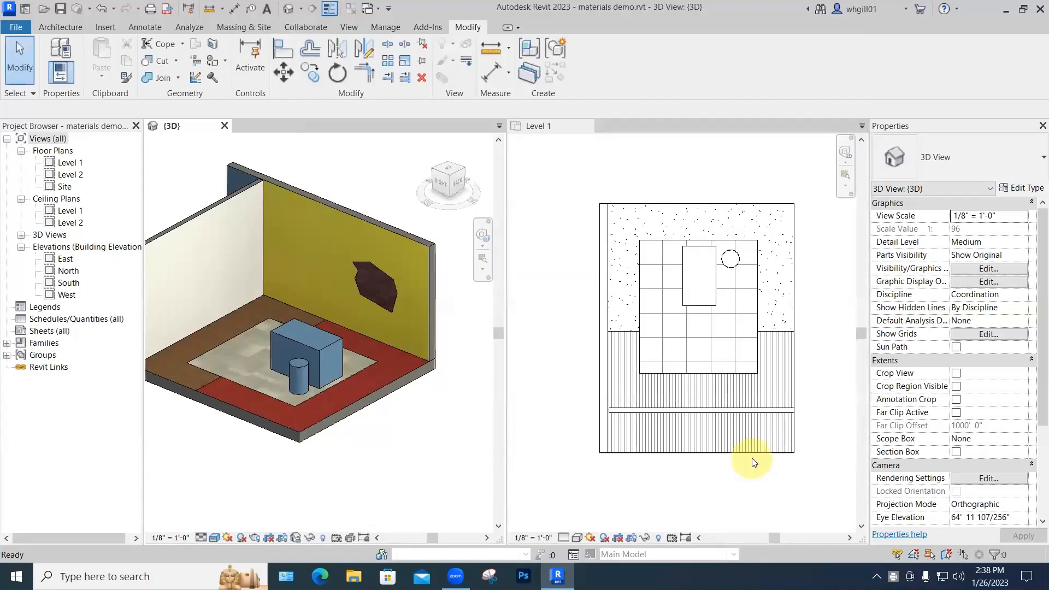
Step: Find the "sq" materials with the Paint tool and paint the yellow wall face around the brick region with squiggle
scroll(339, 229, "up", 3)
scroll(339, 234, "up", 3)
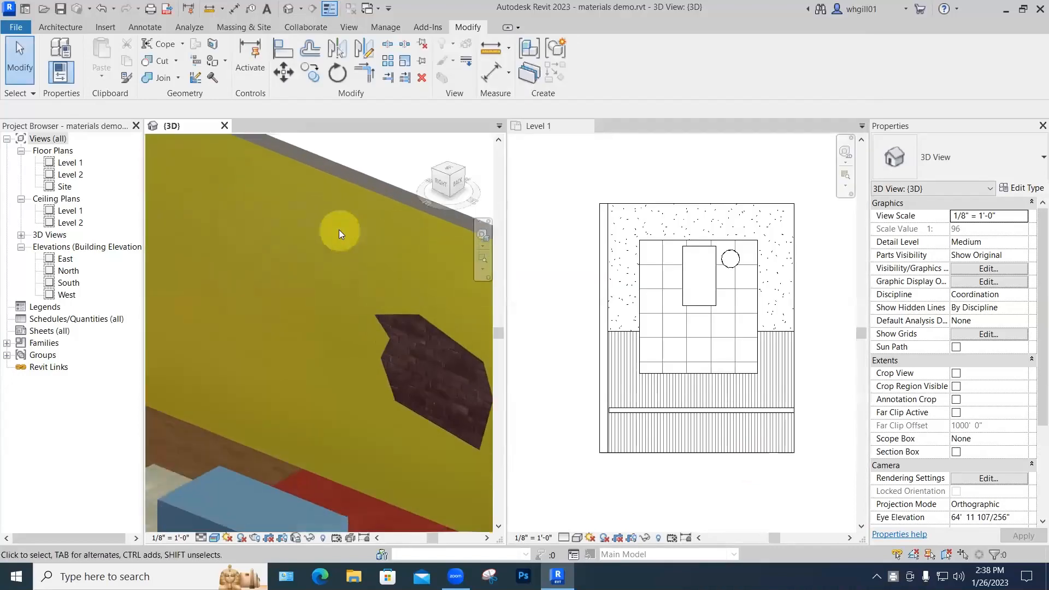
key("p")
key("t")
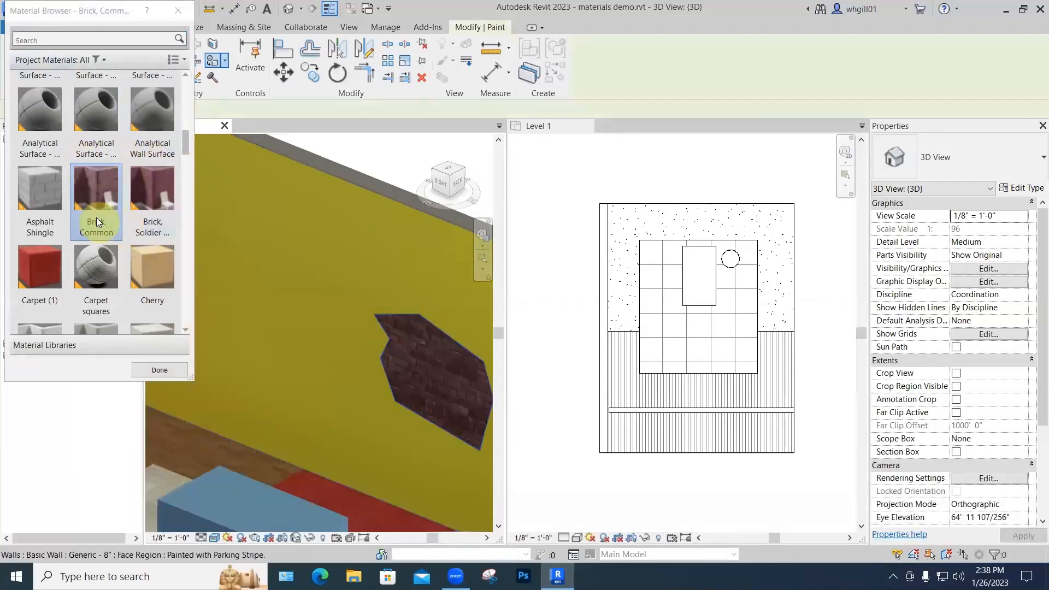
scroll(96, 217, "up", 2)
key("s")
key("q")
left_click(36, 40)
type("sq")
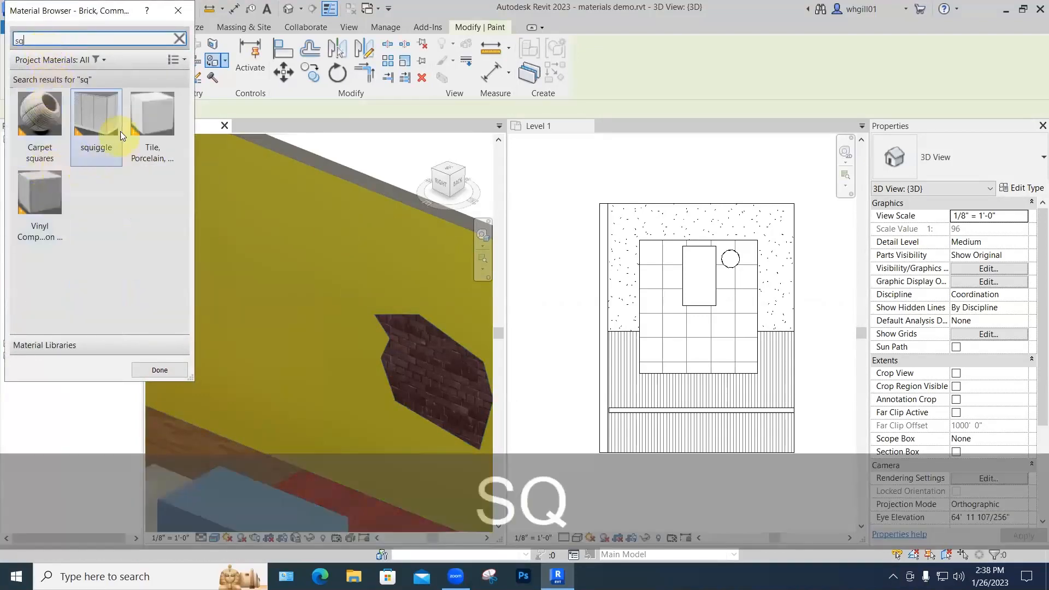
left_click(104, 122)
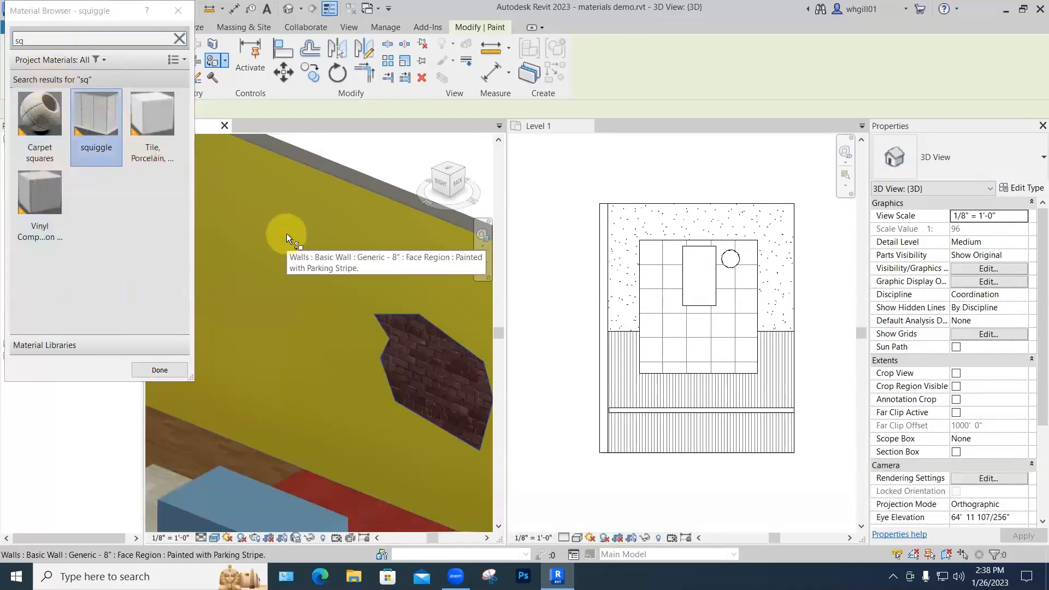
left_click(286, 233)
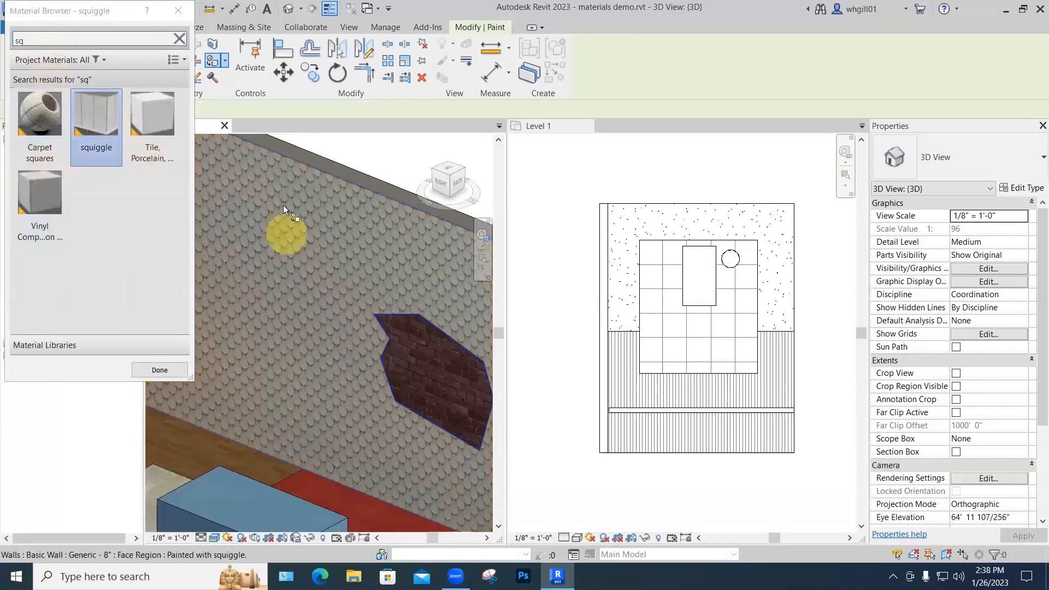
left_click(177, 11)
Step: Examine the squiggle pattern on the painted wall in 3D, both close up and from a wider, more frontal view
scroll(276, 226, "down", 1)
scroll(276, 226, "down", 3)
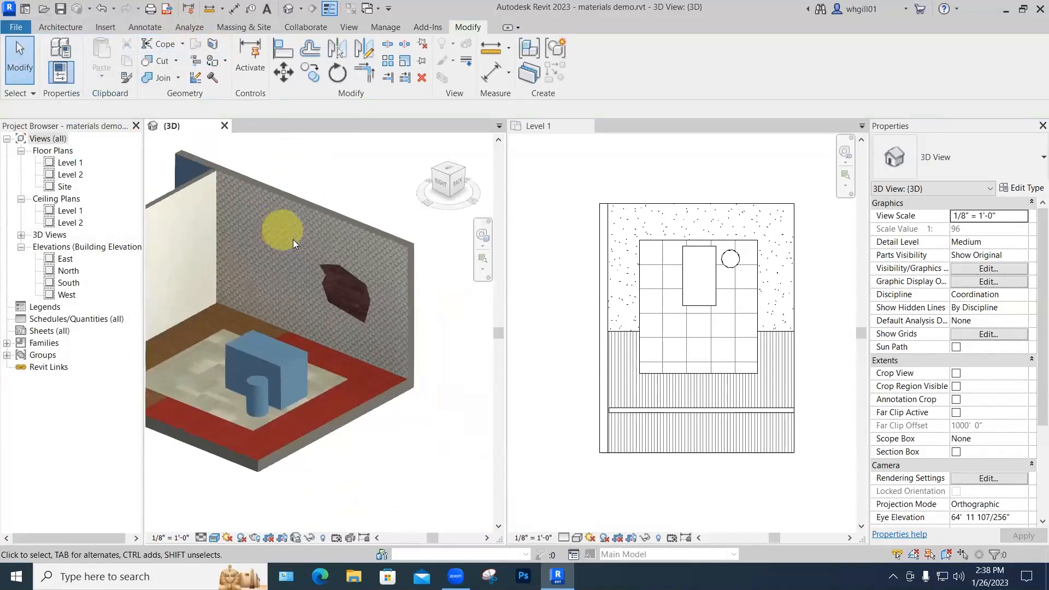
scroll(305, 258, "up", 5)
scroll(305, 258, "down", 5)
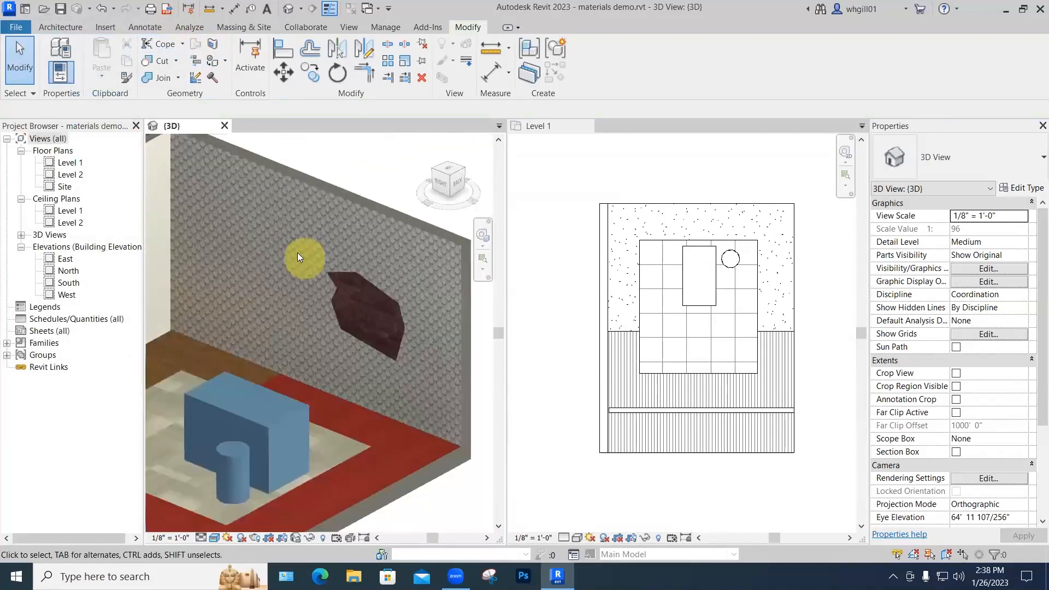
scroll(184, 166, "up", 3)
scroll(225, 215, "down", 4)
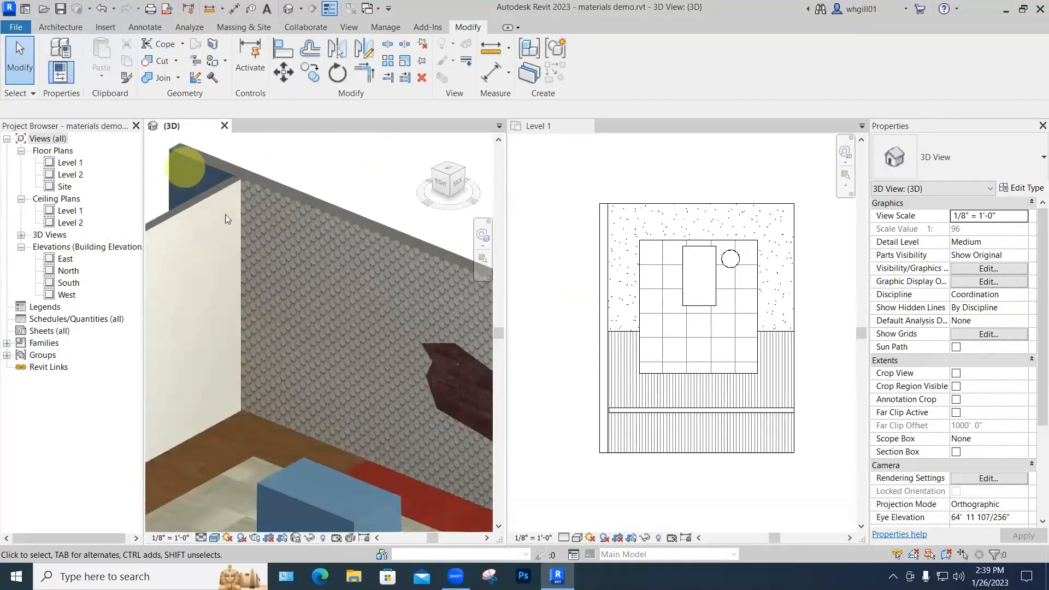
scroll(313, 291, "up", 4)
scroll(315, 276, "up", 8)
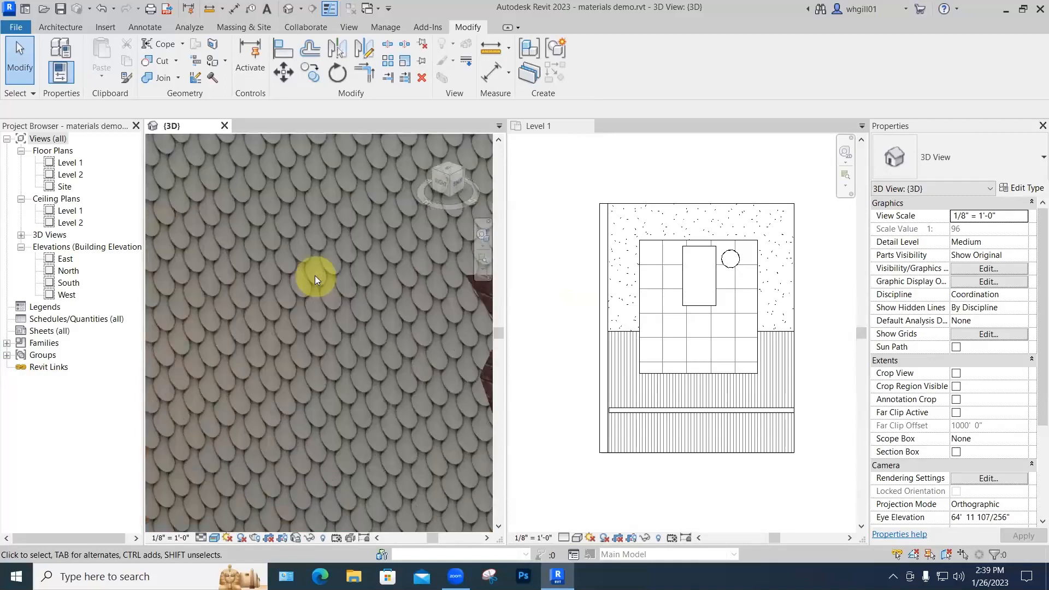
left_click(248, 335)
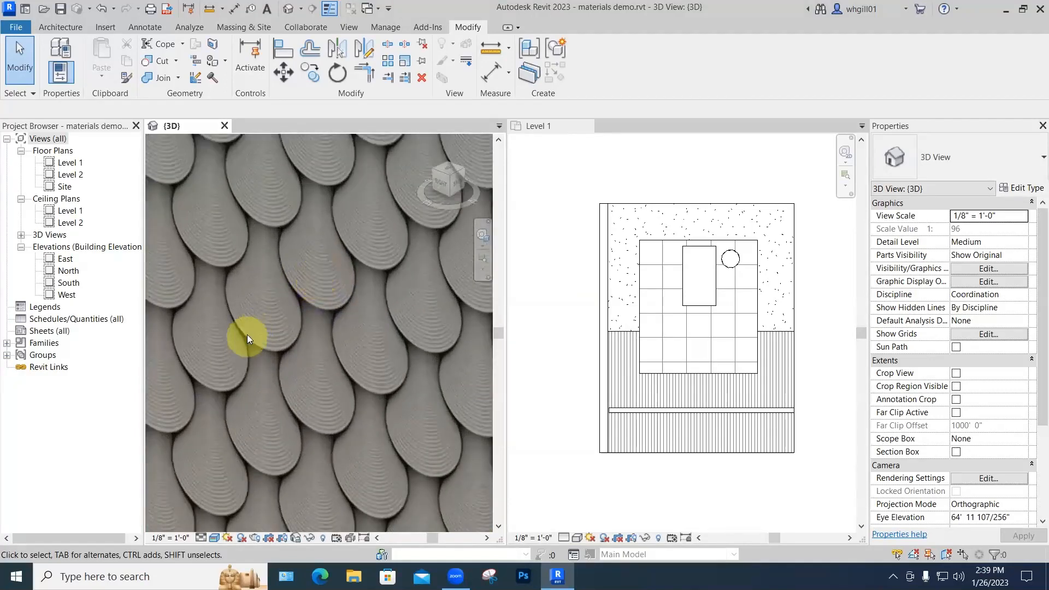
scroll(272, 313, "down", 5)
middle_click_drag(272, 313, 368, 277, "shift")
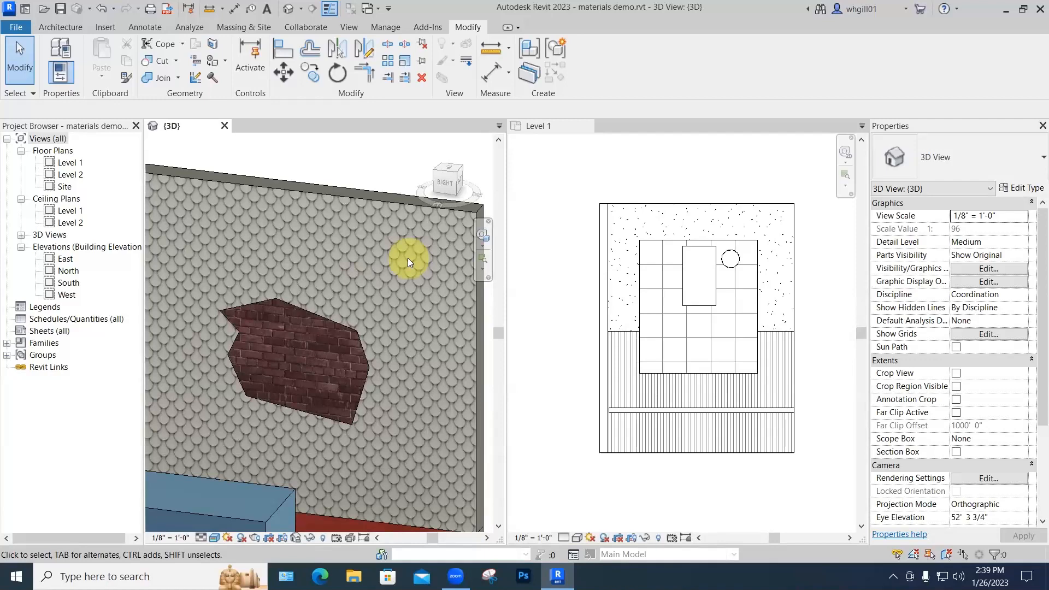
scroll(408, 258, "down", 3)
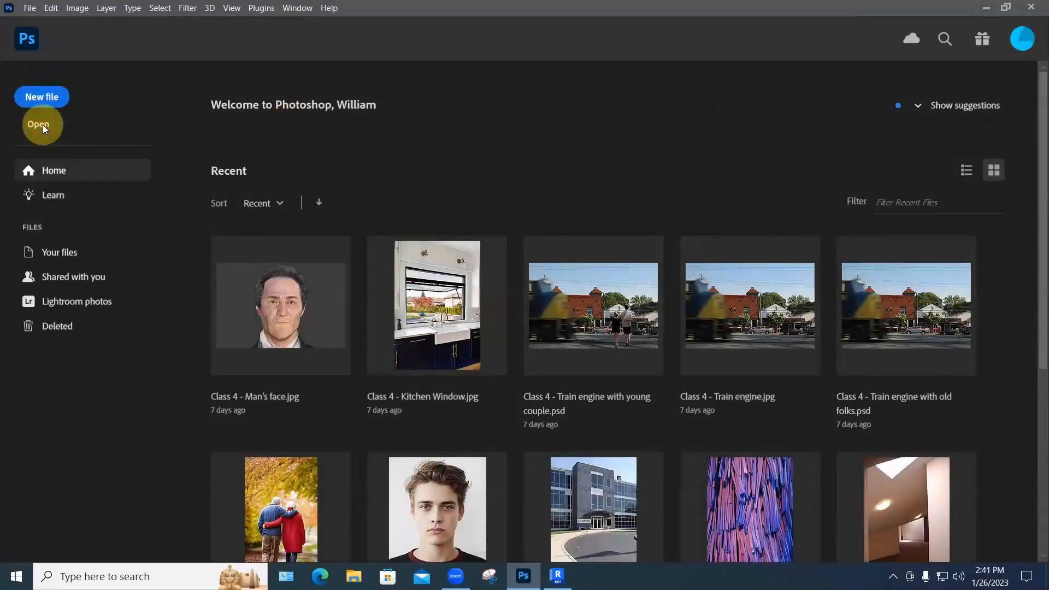
Step: Open the image Wall pattern 57.jpg from the Desktop folder
left_click(43, 125)
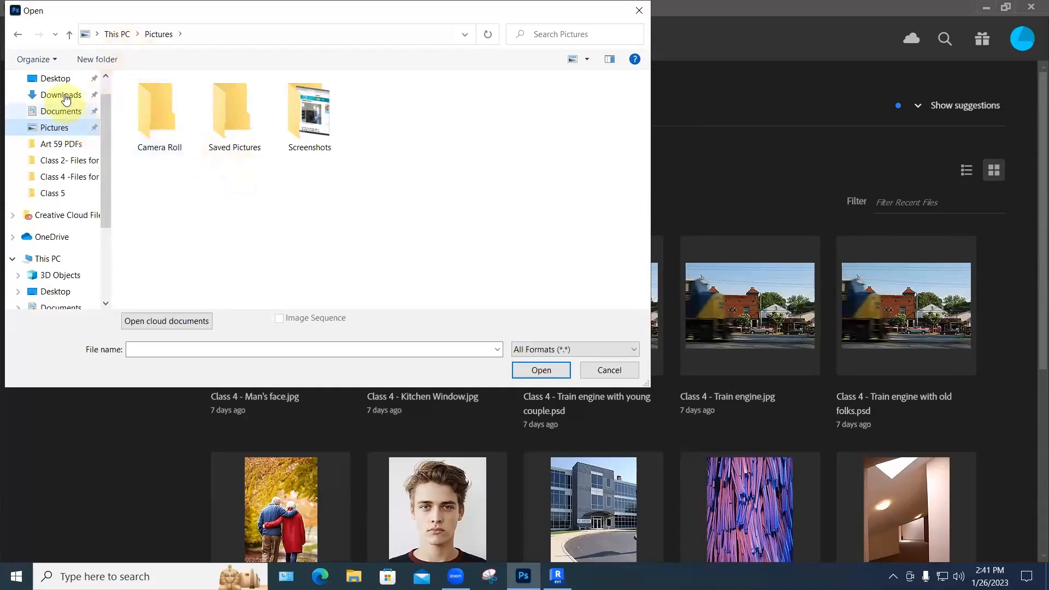
left_click(64, 79)
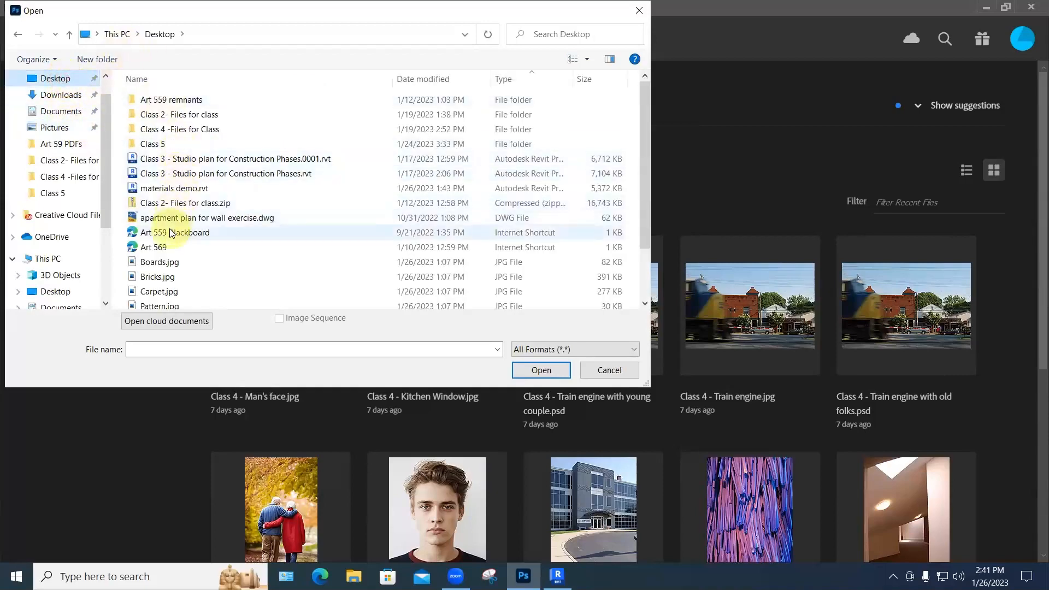
scroll(167, 245, "down", 2)
left_click(165, 258)
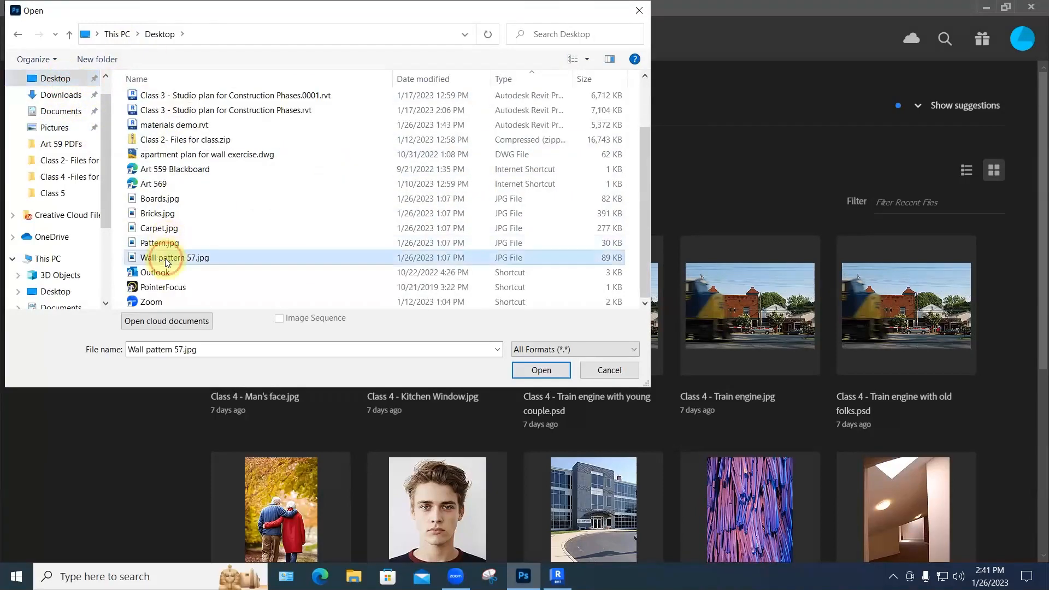
left_click(527, 369)
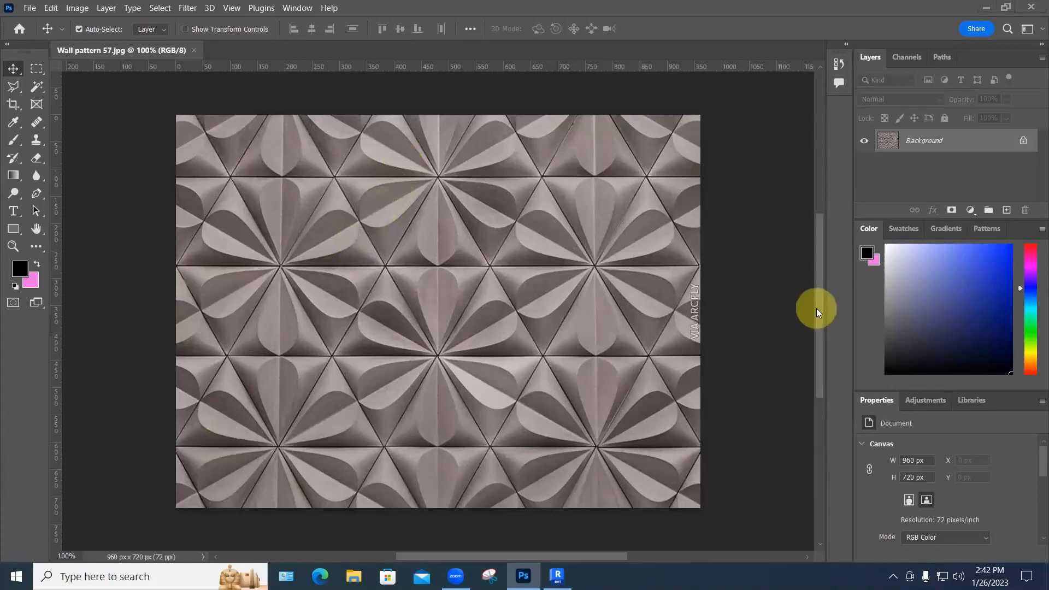
Step: Crop the wall pattern image to a repeatable tile two triangle rows high, about 572 × 324 px, with its edges on the pattern's joints
scroll(733, 293, "down", 1)
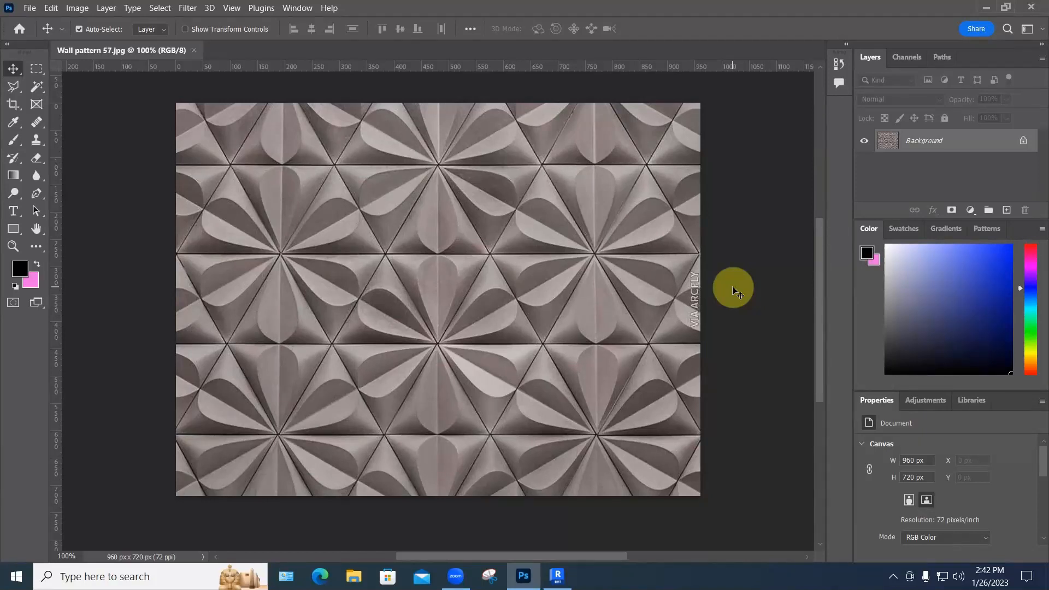
left_click(12, 105)
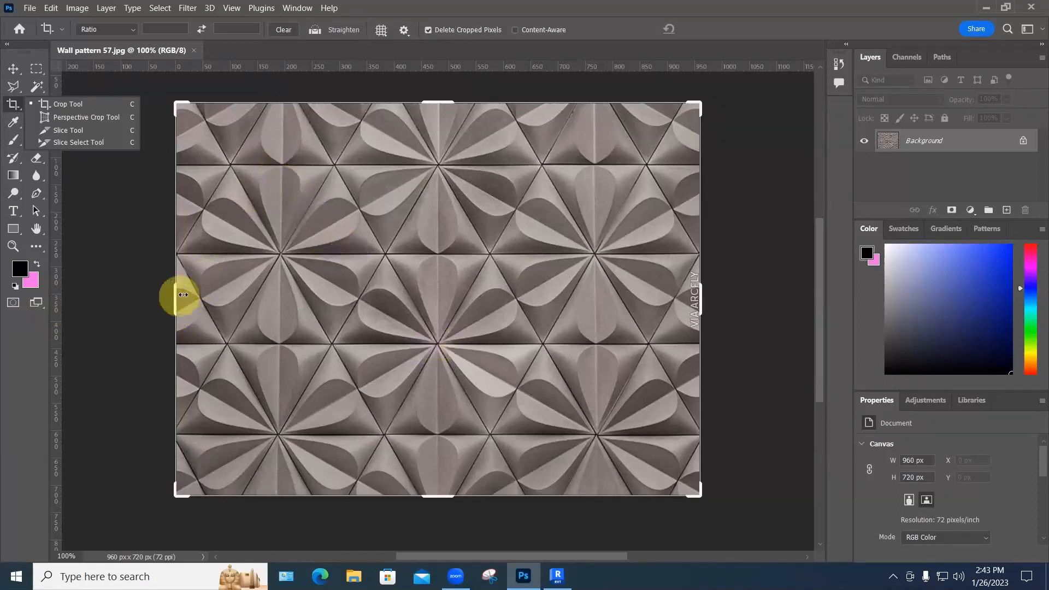
left_click_drag(177, 297, 230, 293)
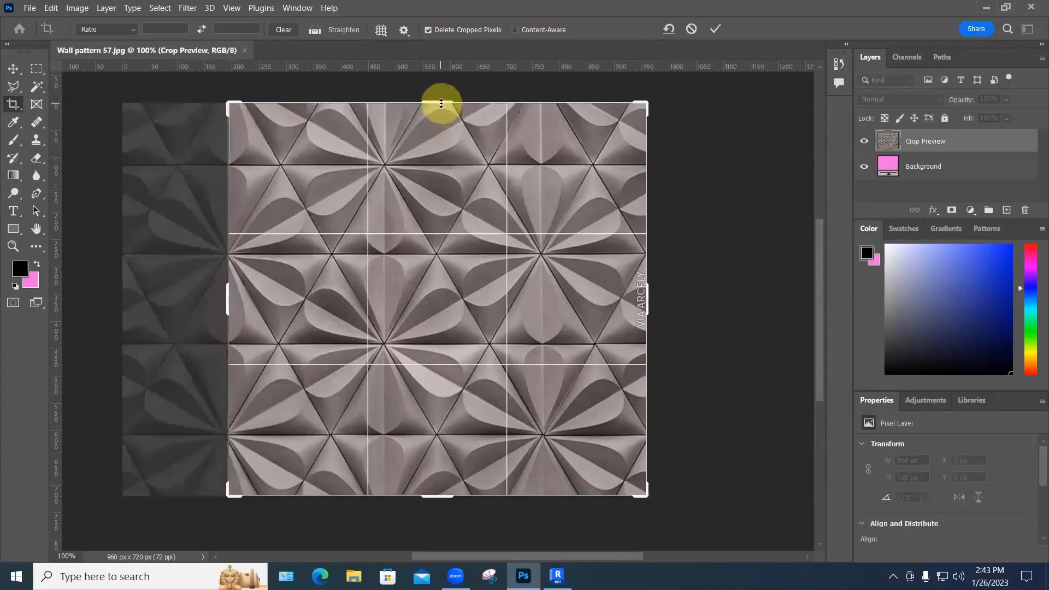
left_click_drag(438, 101, 437, 135)
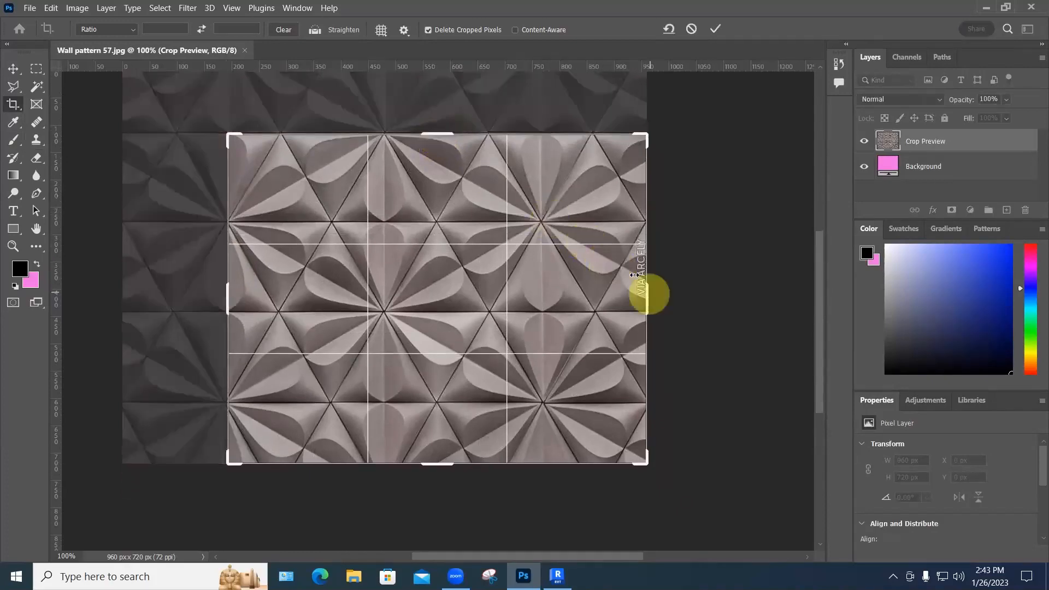
left_click_drag(647, 293, 515, 296)
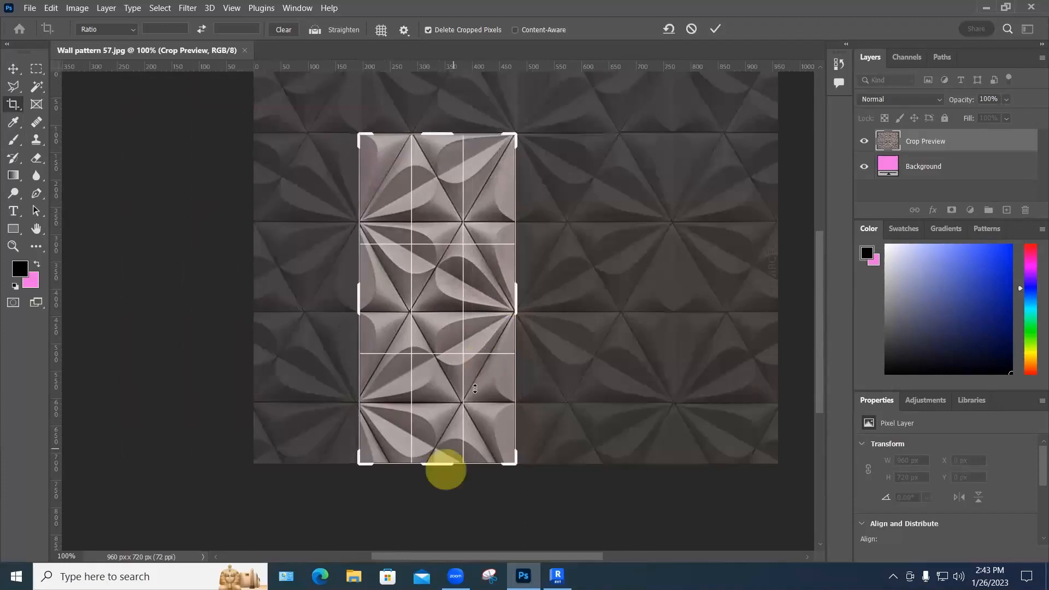
left_click_drag(452, 426, 456, 396)
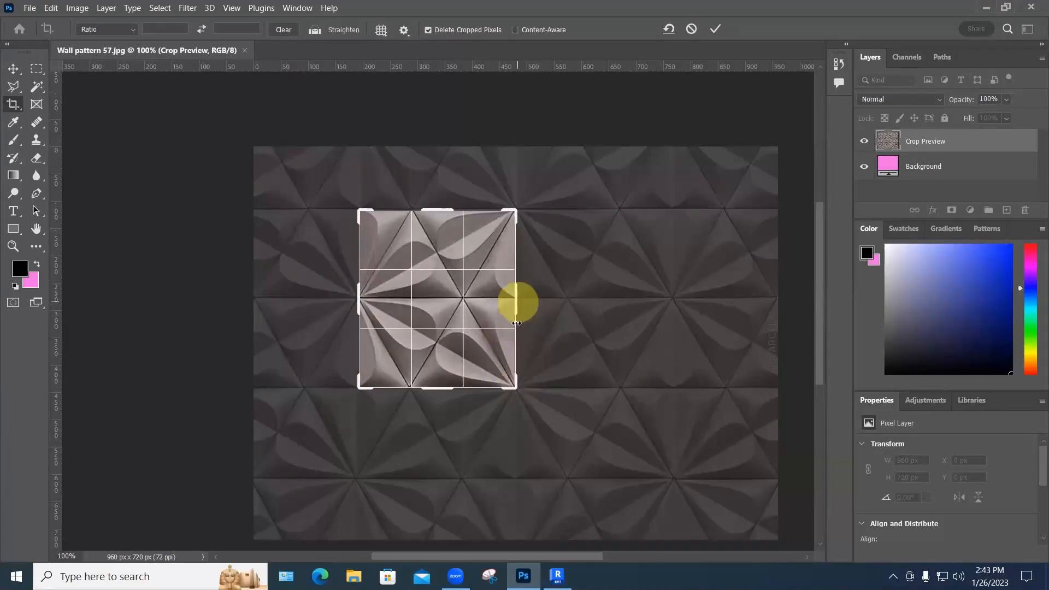
left_click_drag(445, 392, 439, 431)
key("ctrl+z")
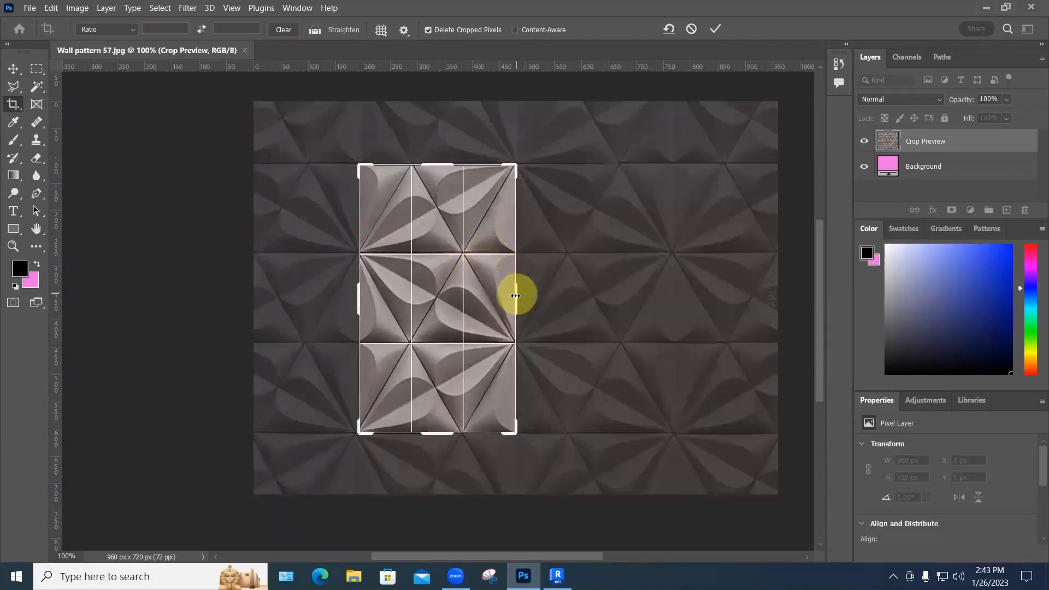
left_click_drag(515, 295, 594, 291)
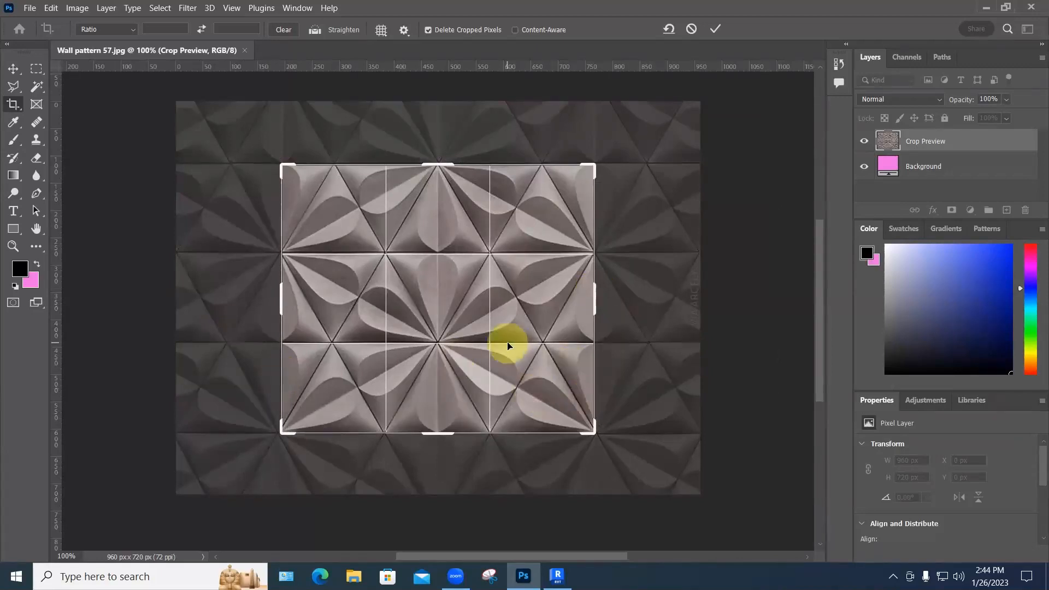
left_click_drag(434, 424, 436, 388)
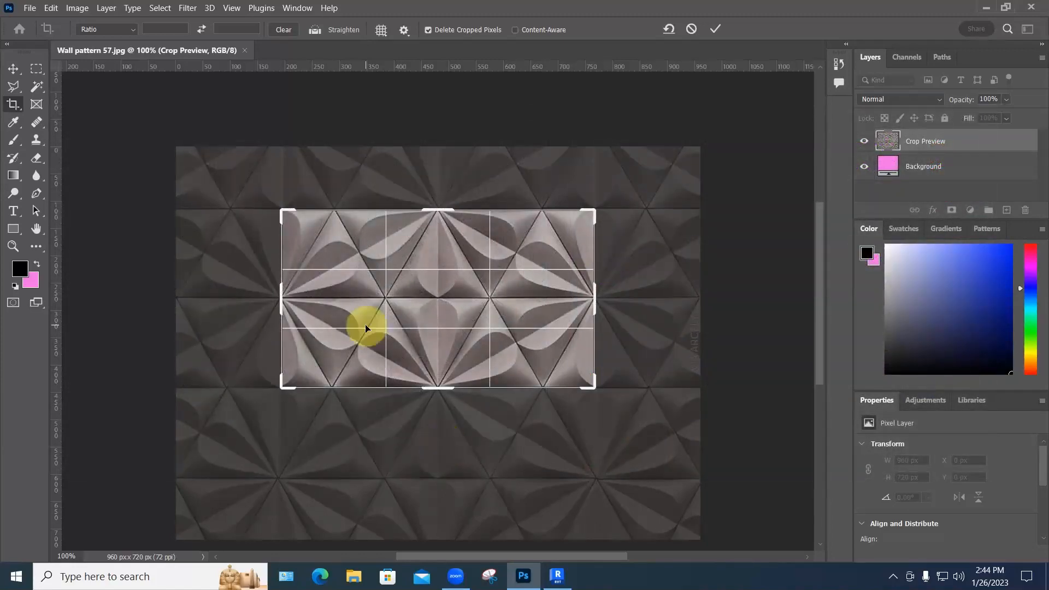
key("Return")
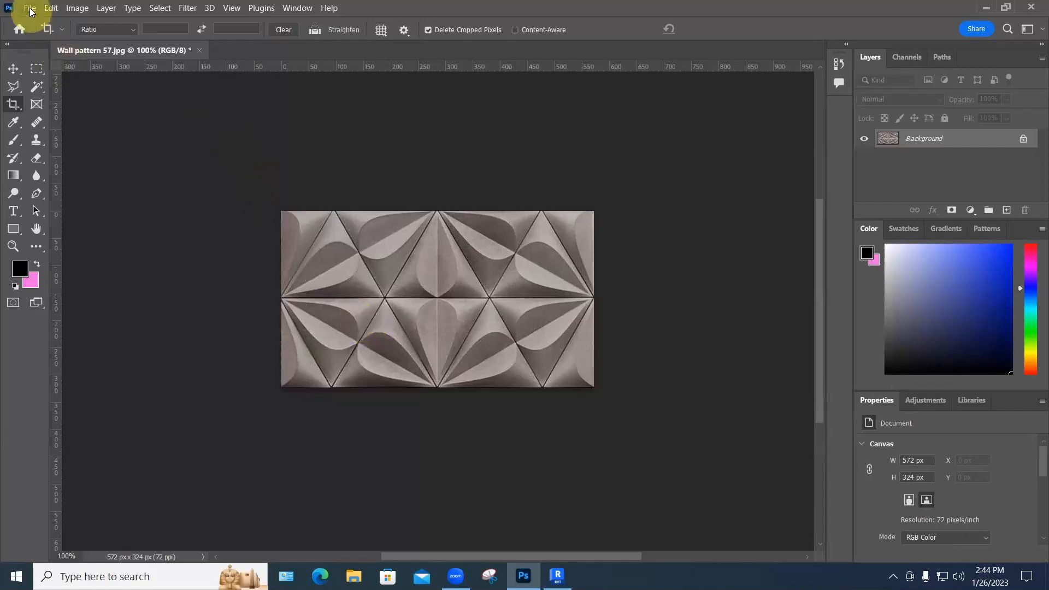
Step: Define the cropped tile as a pattern named "Wall pattern 57", without the .jpg extension
left_click(50, 8)
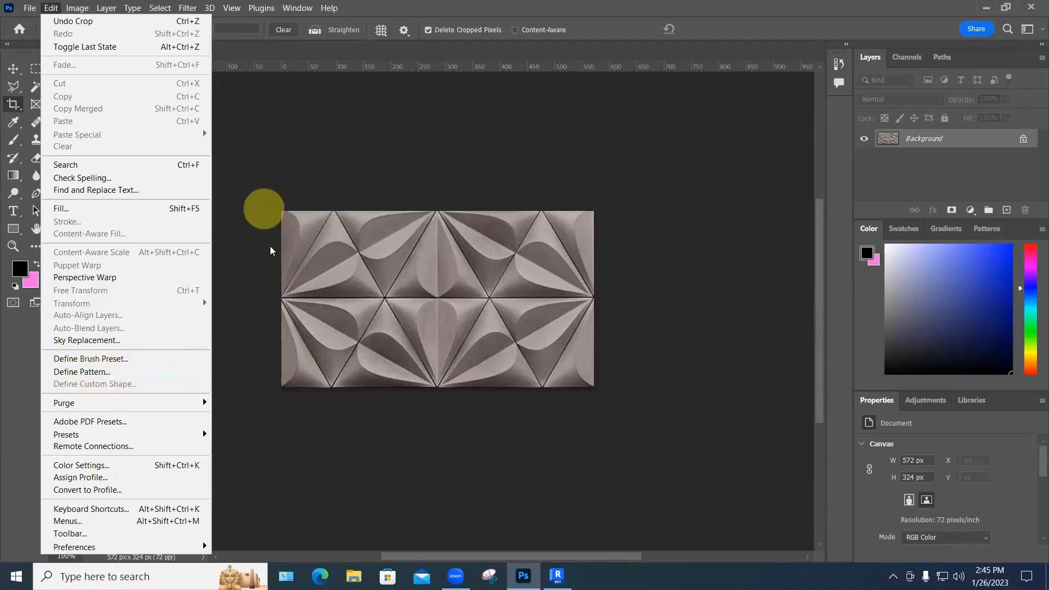
left_click(94, 373)
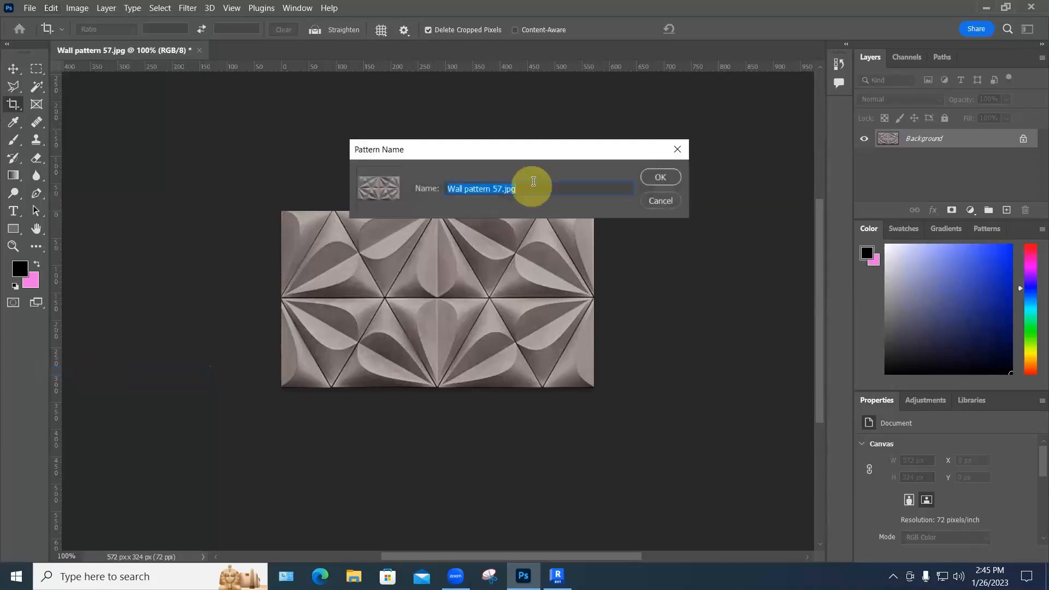
left_click_drag(508, 145, 520, 128)
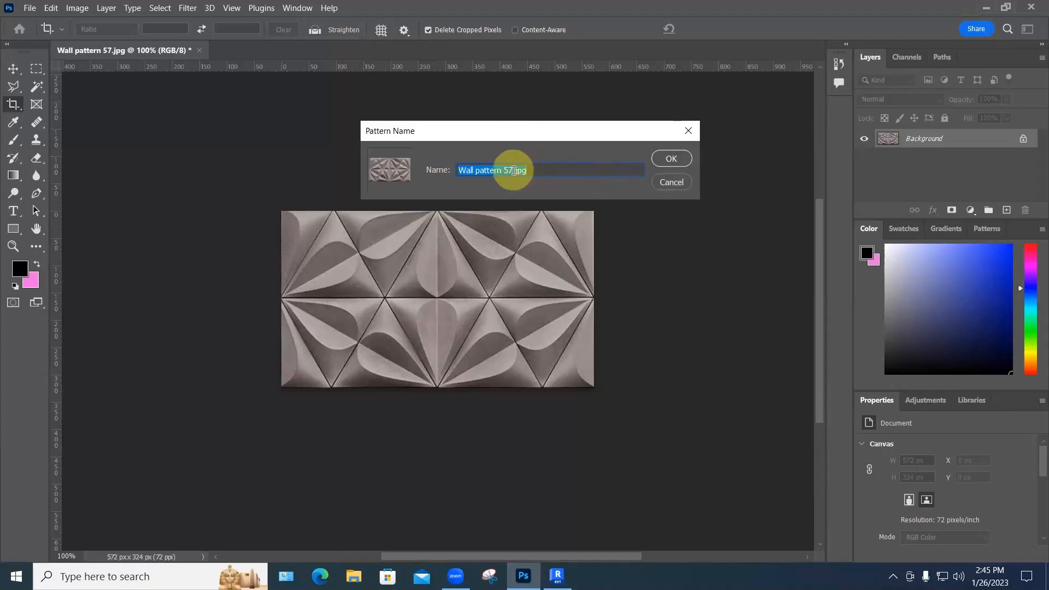
left_click(523, 170)
left_click_drag(523, 171, 533, 170)
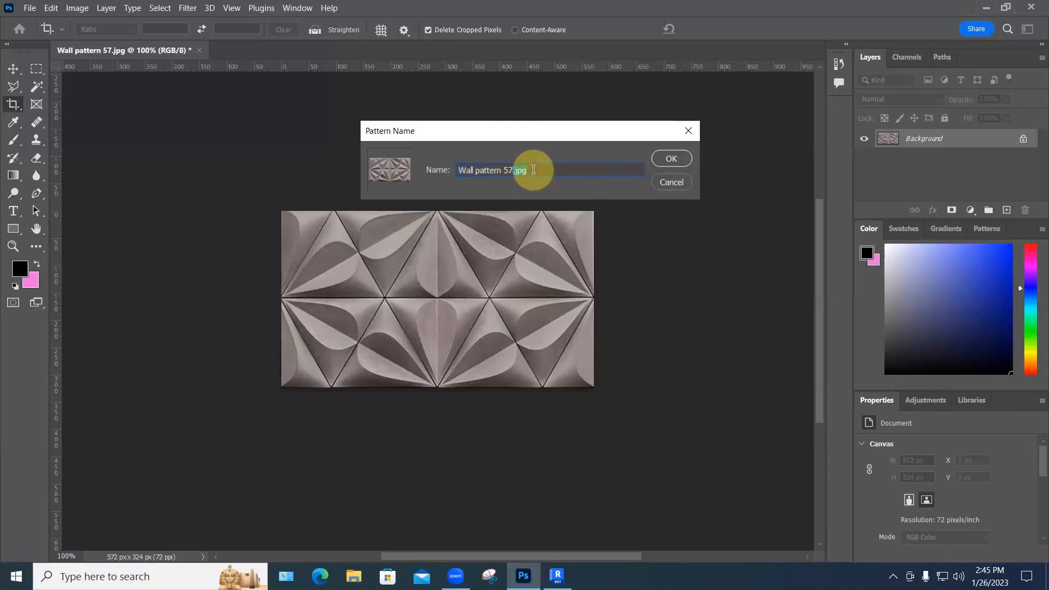
key("BackSpace")
key("BackSpace")
type("7")
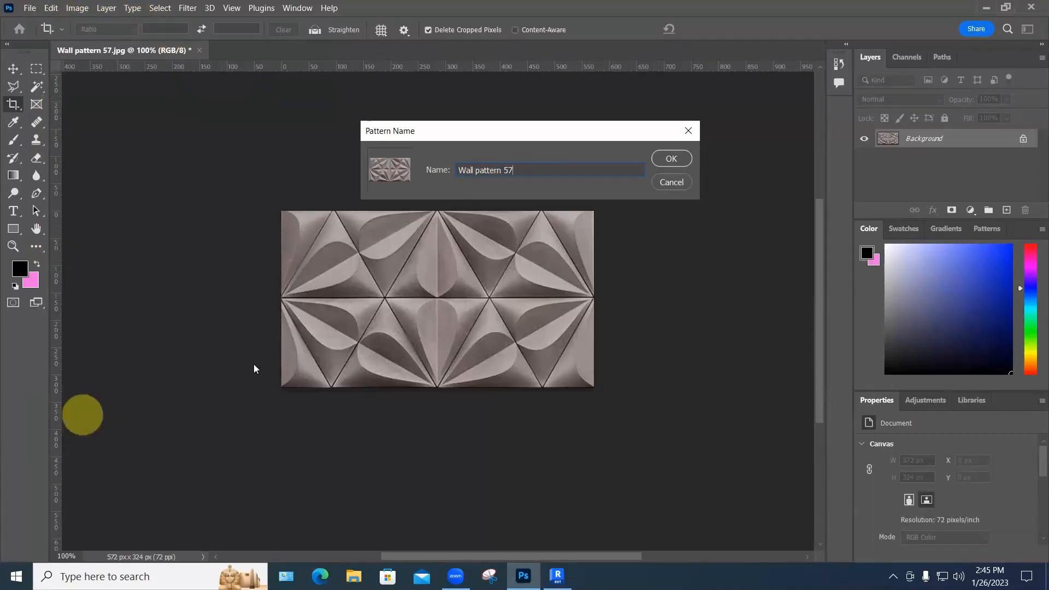
left_click(670, 158)
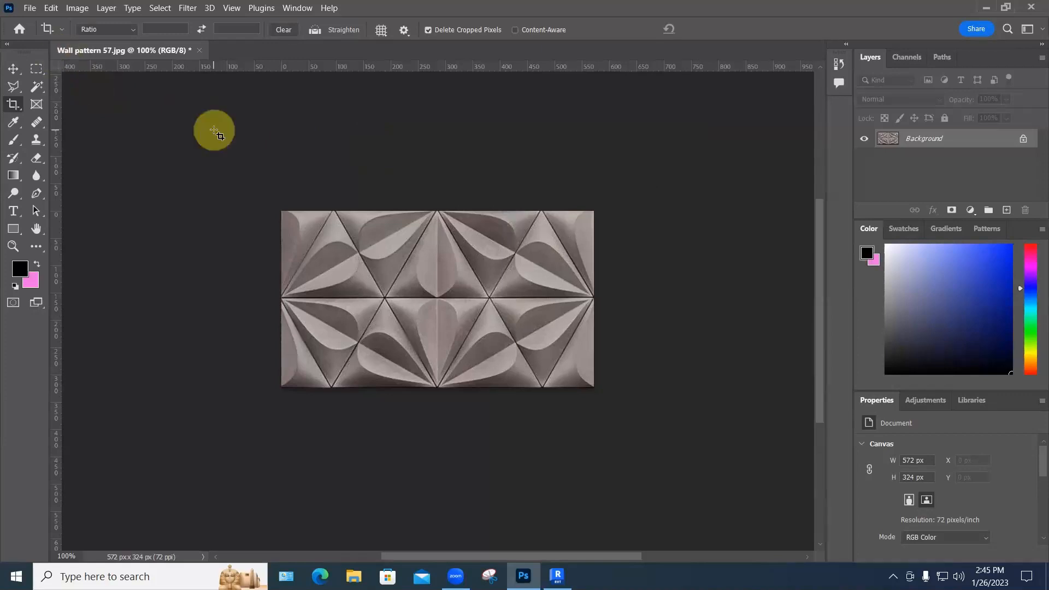
Step: Create a new blank document 10 inches wide and 10 inches high
left_click(31, 8)
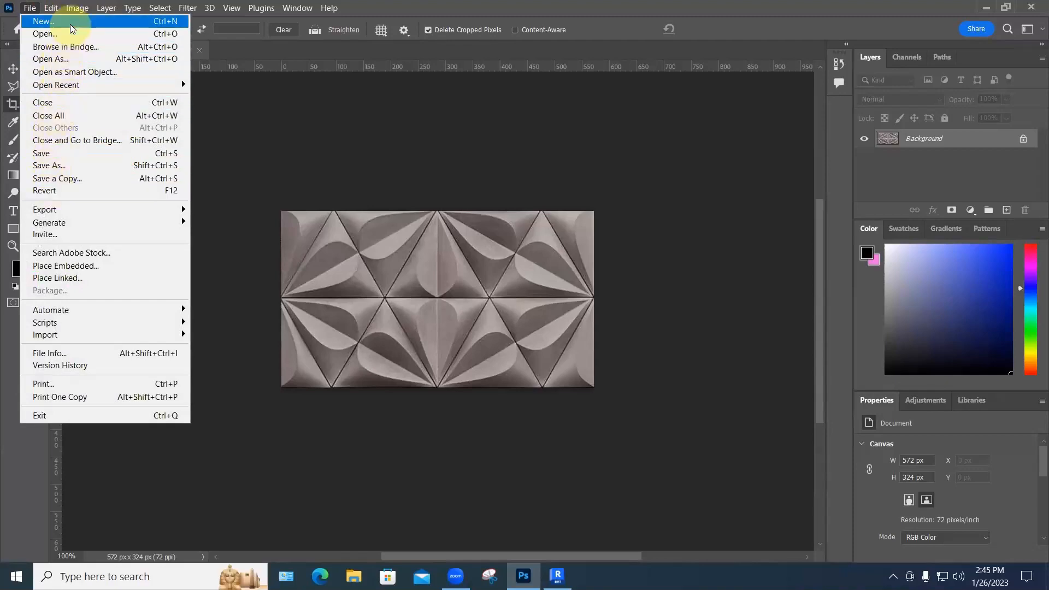
left_click(52, 22)
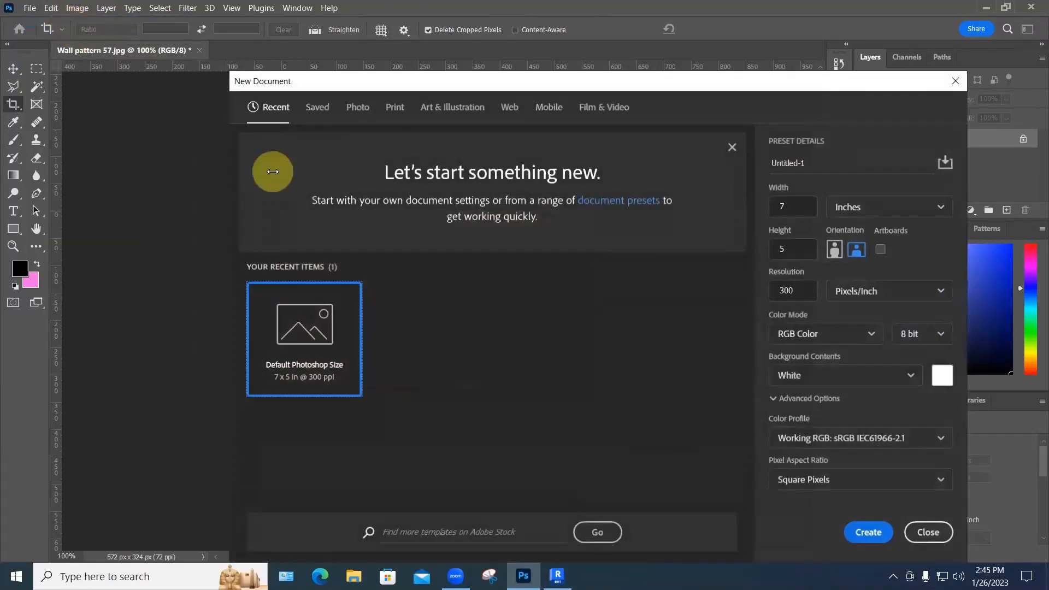
left_click(796, 207)
left_click_drag(795, 208, 778, 207)
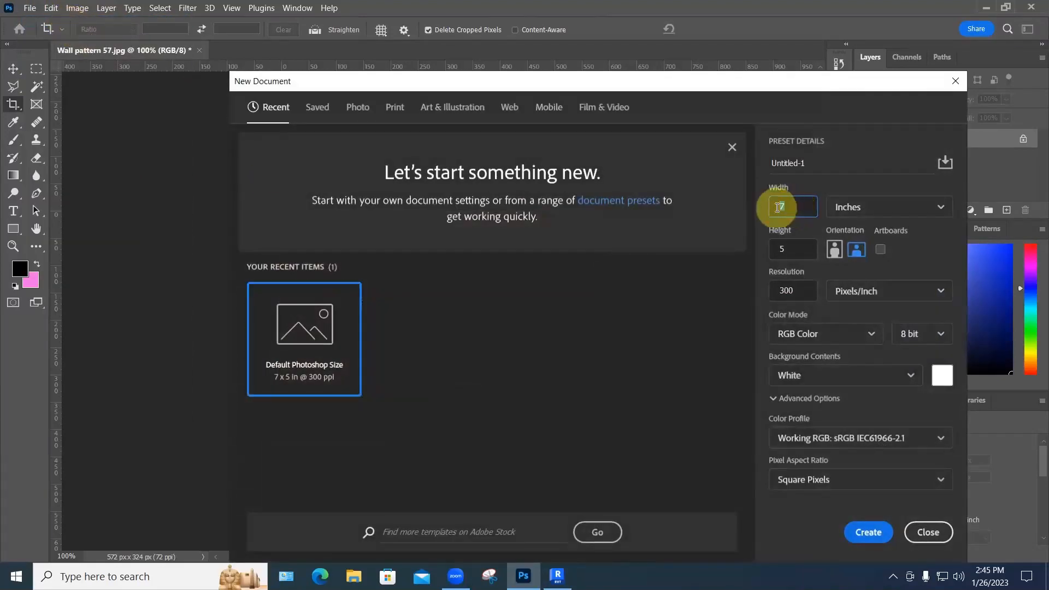
type("10")
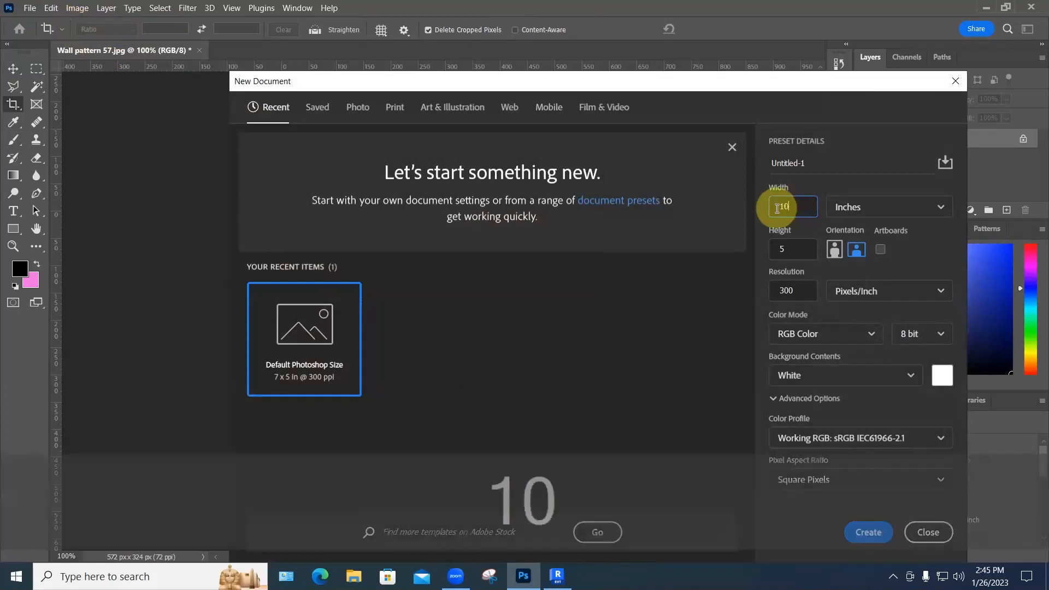
left_click(789, 249)
type("1")
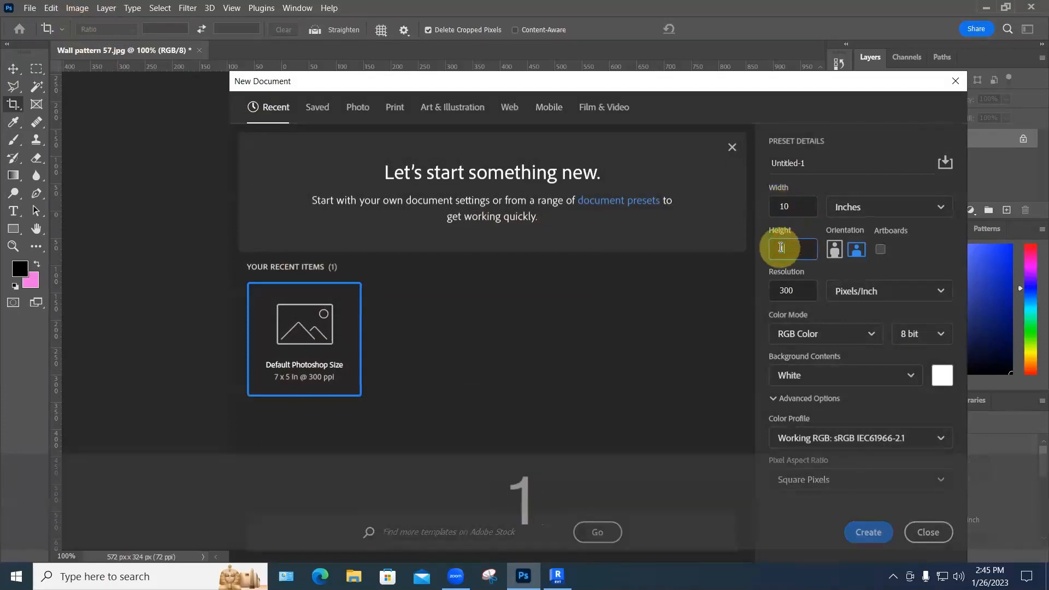
type("0")
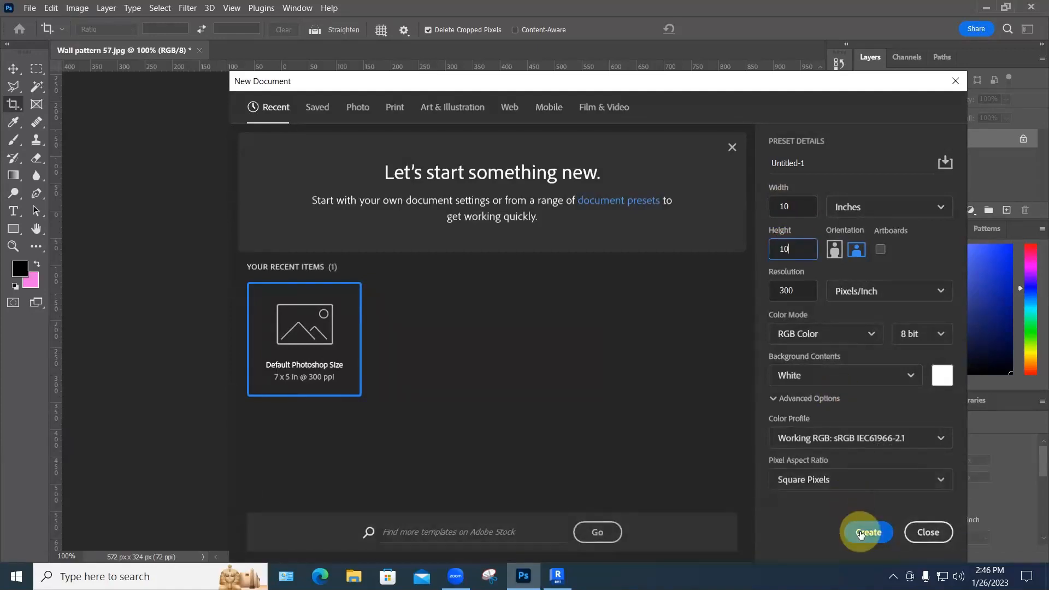
left_click(860, 533)
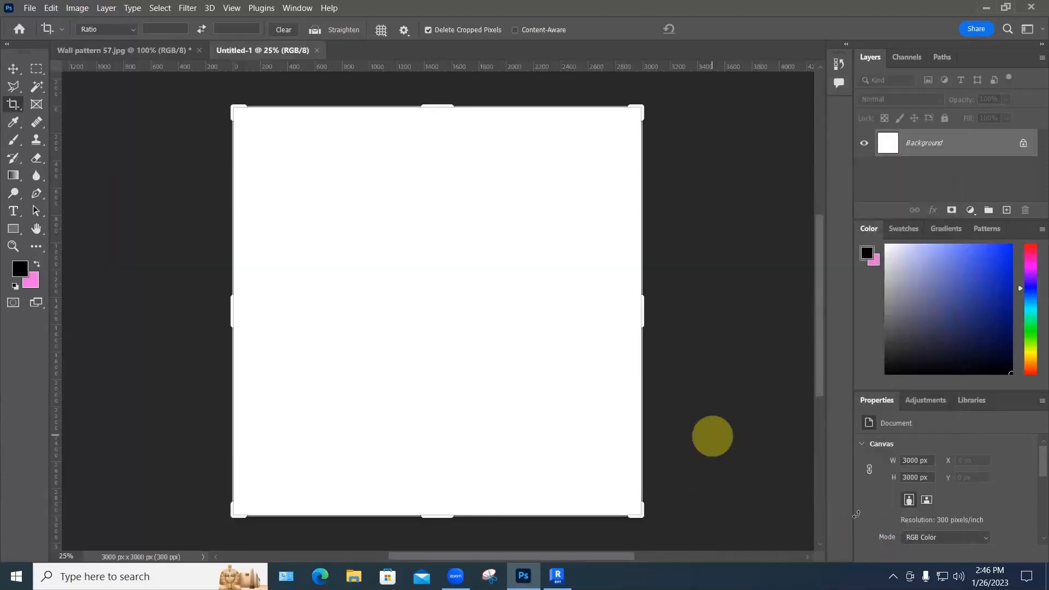
Step: Fill the blank document with the custom pattern made from the cropped wall tile, using Pattern as the fill contents
left_click(110, 50)
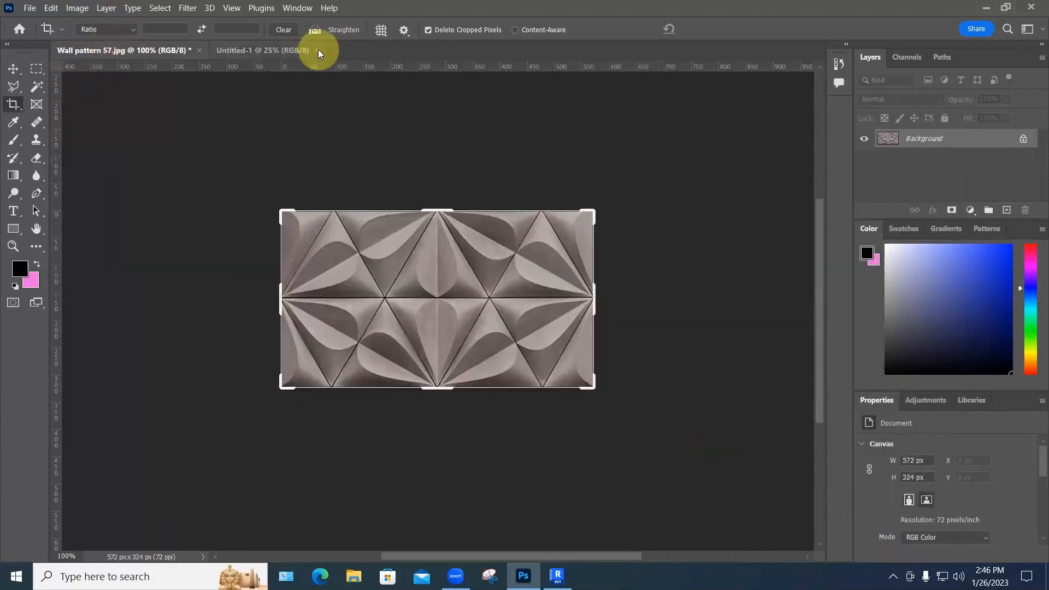
left_click(293, 50)
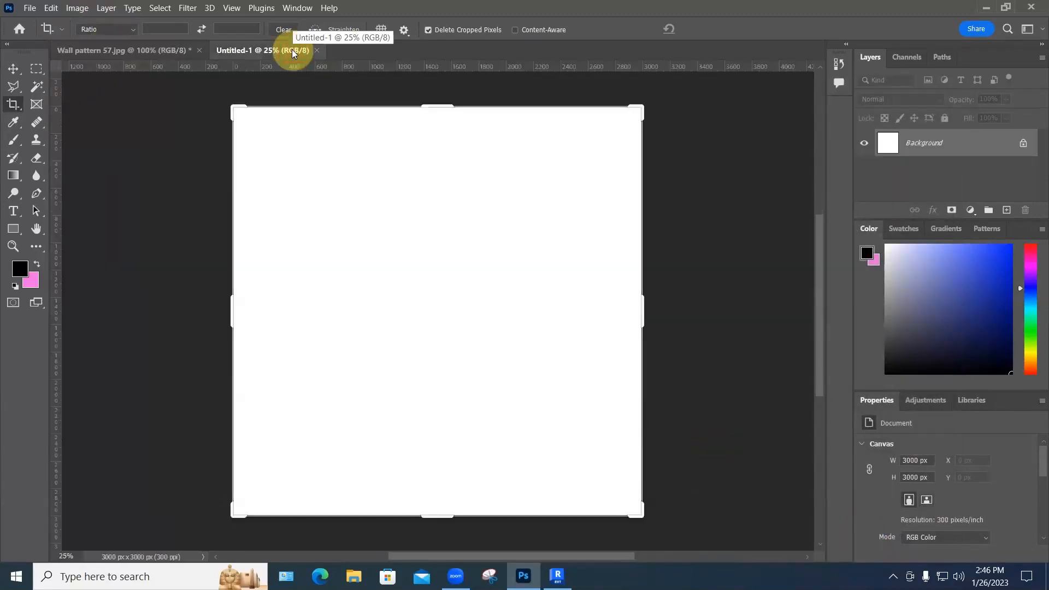
left_click(13, 68)
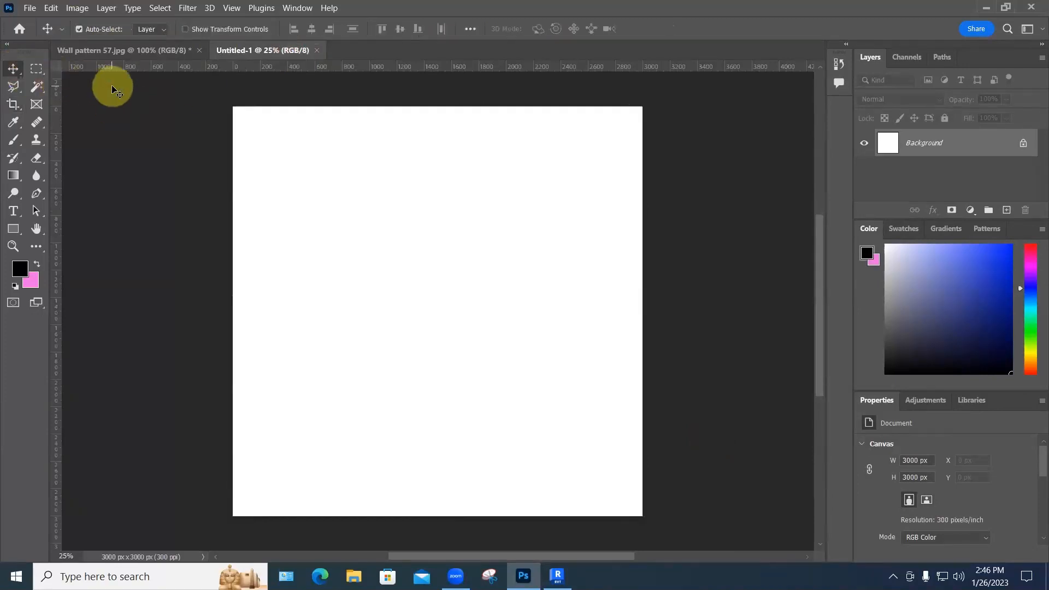
left_click(55, 9)
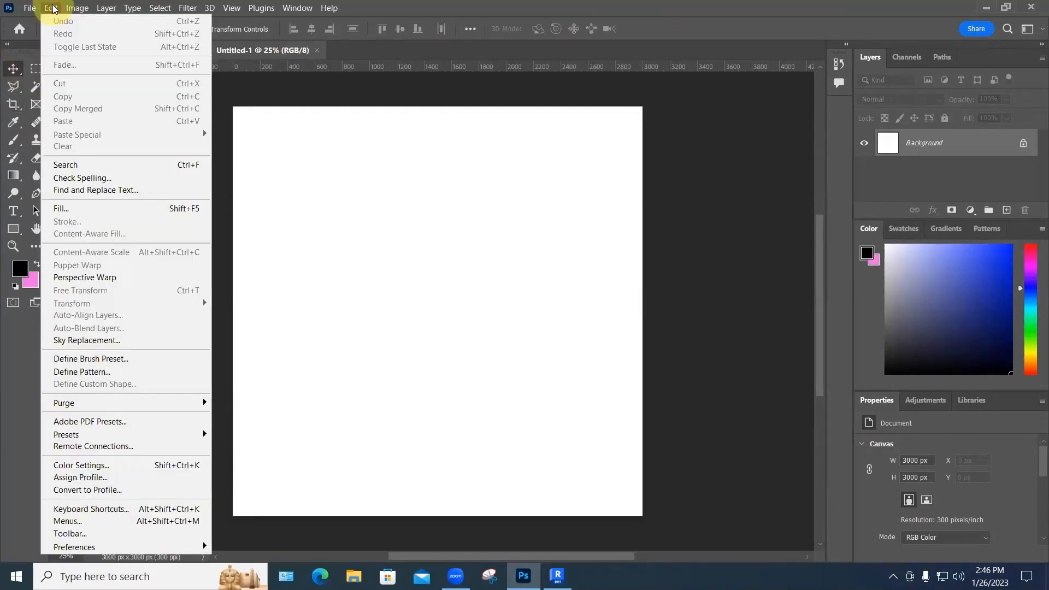
left_click(57, 11)
left_click(57, 10)
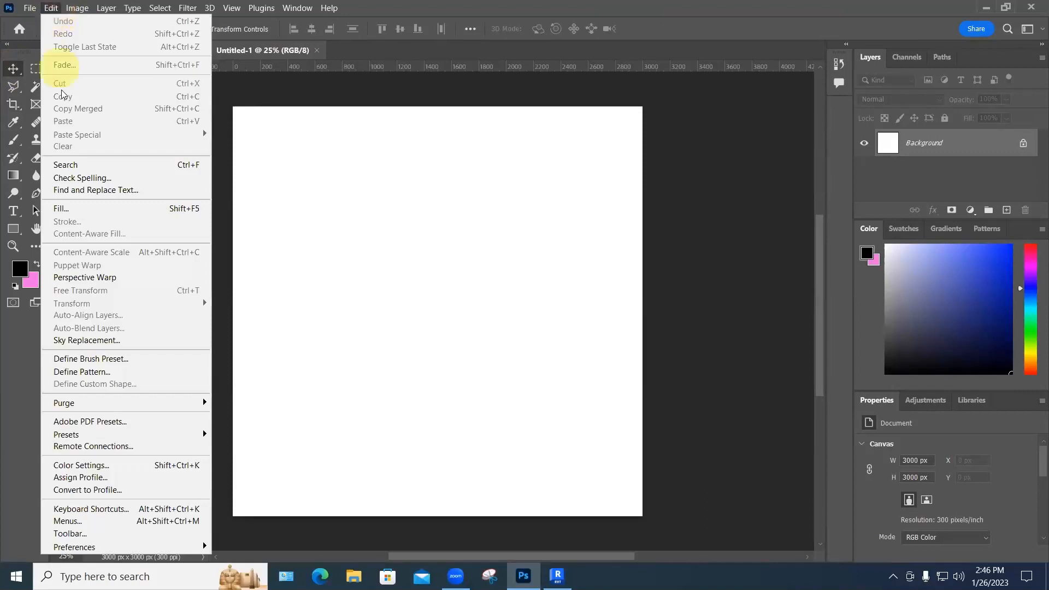
left_click(71, 210)
left_click(572, 134)
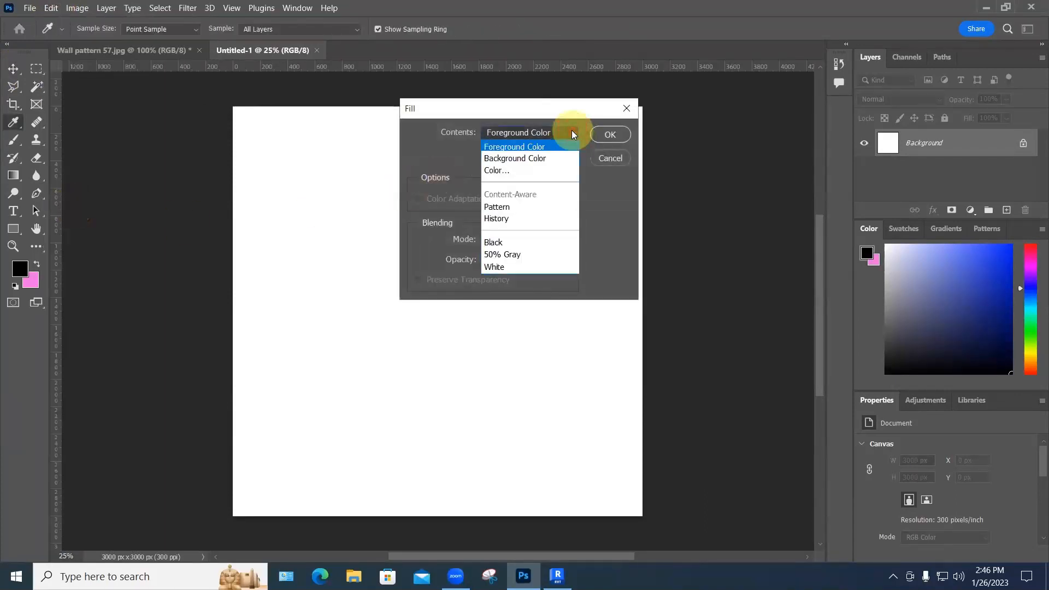
left_click(502, 211)
left_click(497, 198)
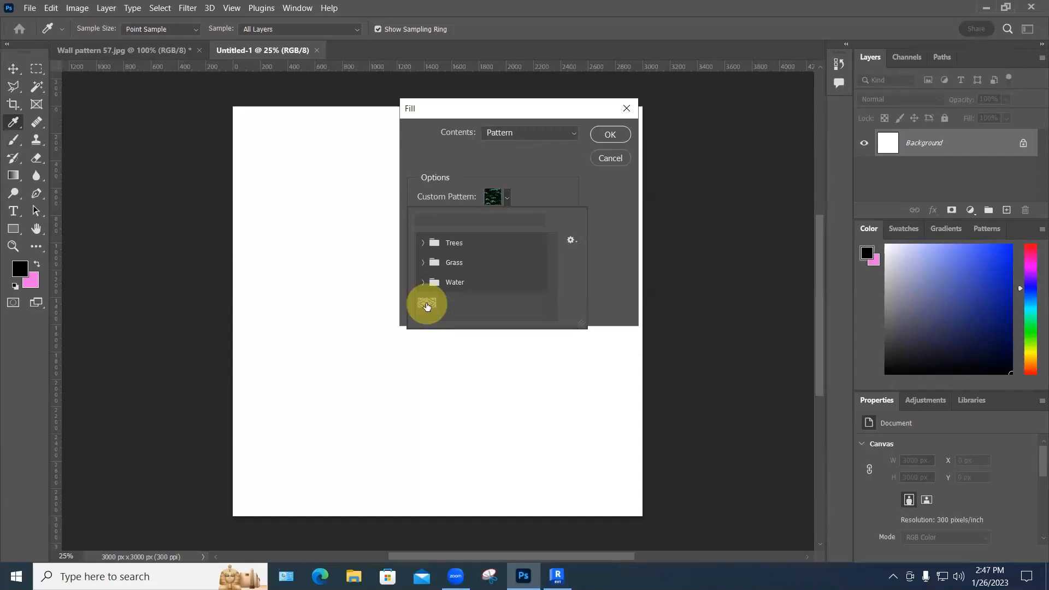
left_click(427, 305)
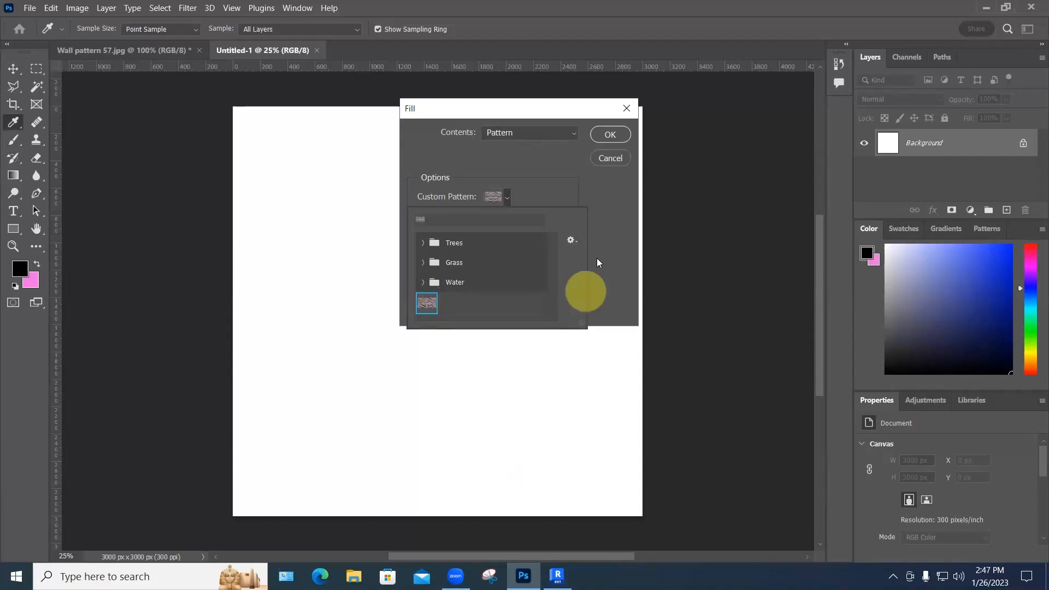
left_click(609, 137)
left_click(610, 134)
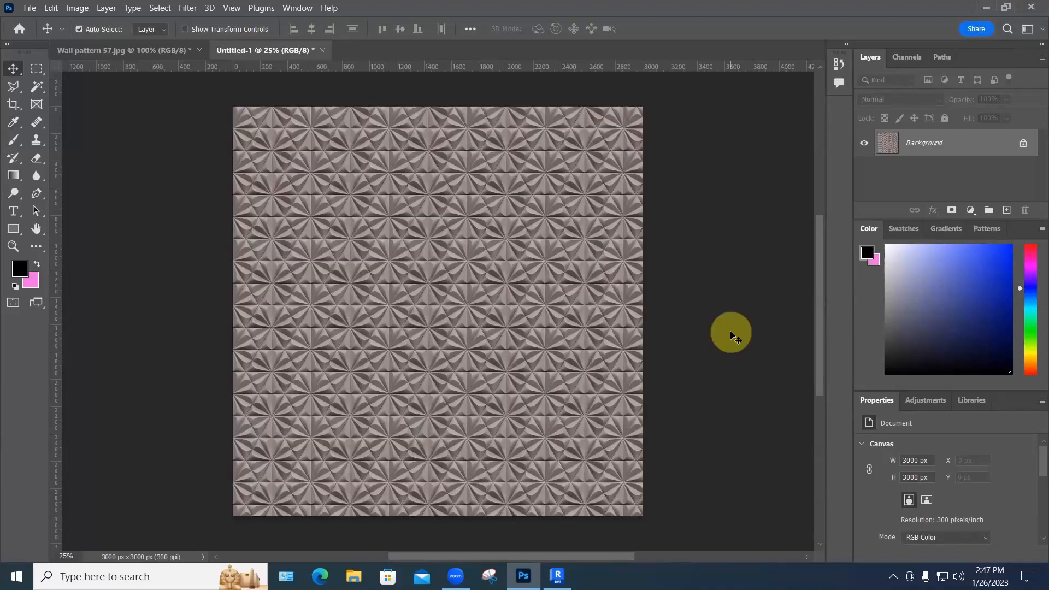
Step: Check the joints of the repeated pattern up close and close the untitled document without saving it
scroll(529, 313, "up", 5, "alt")
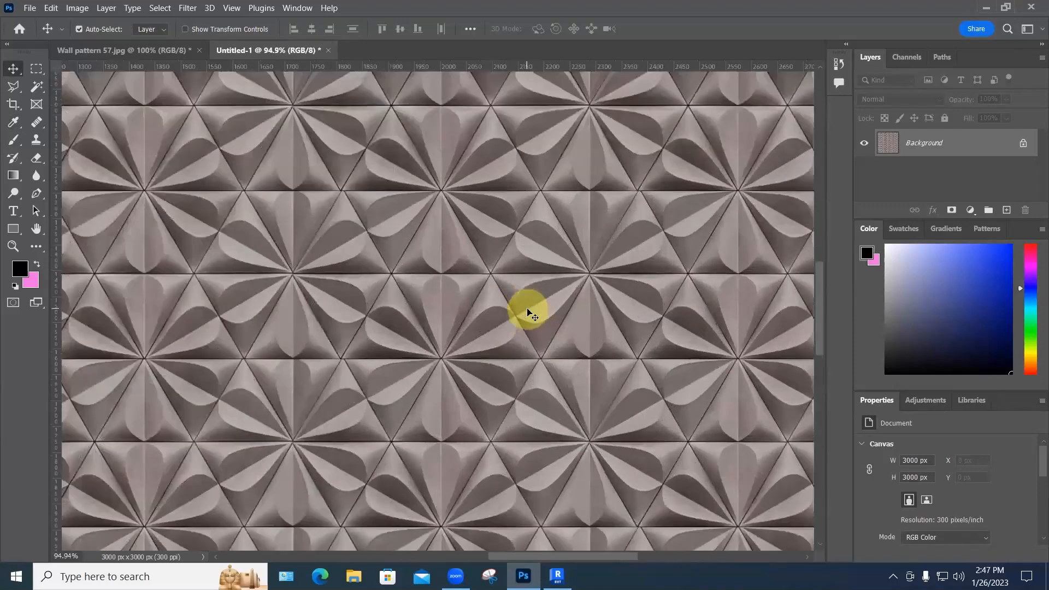
scroll(528, 312, "up", 4, "alt")
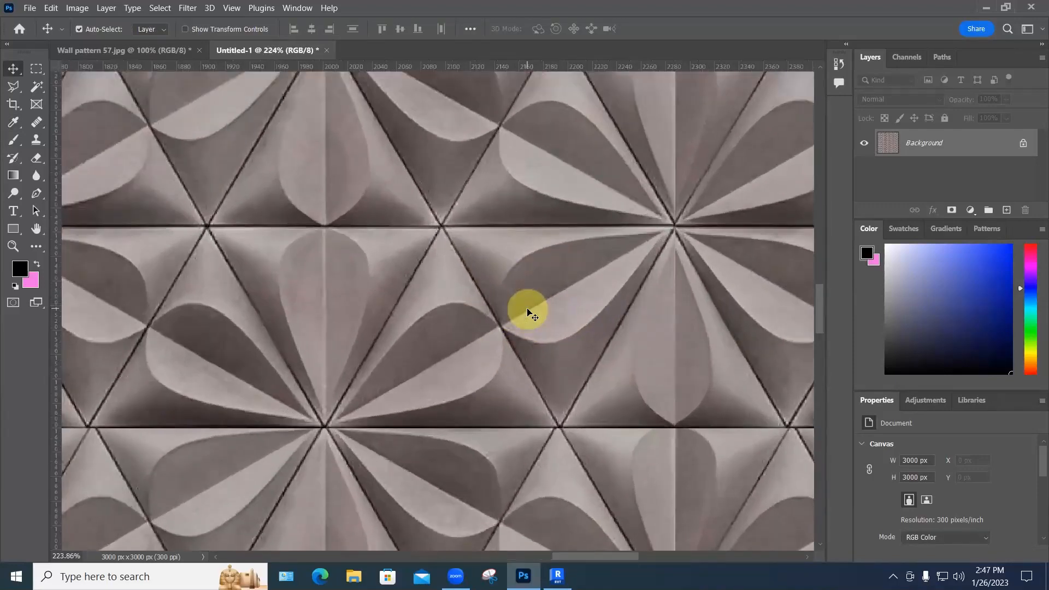
scroll(528, 313, "down", 10, "alt")
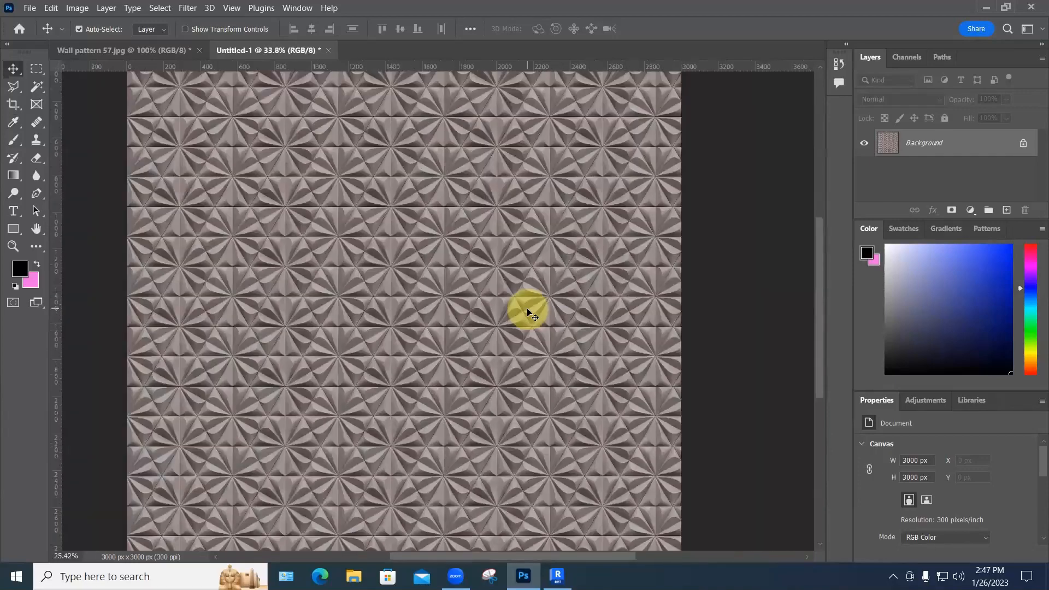
scroll(529, 312, "up", 2, "alt")
scroll(528, 313, "down", 1, "alt")
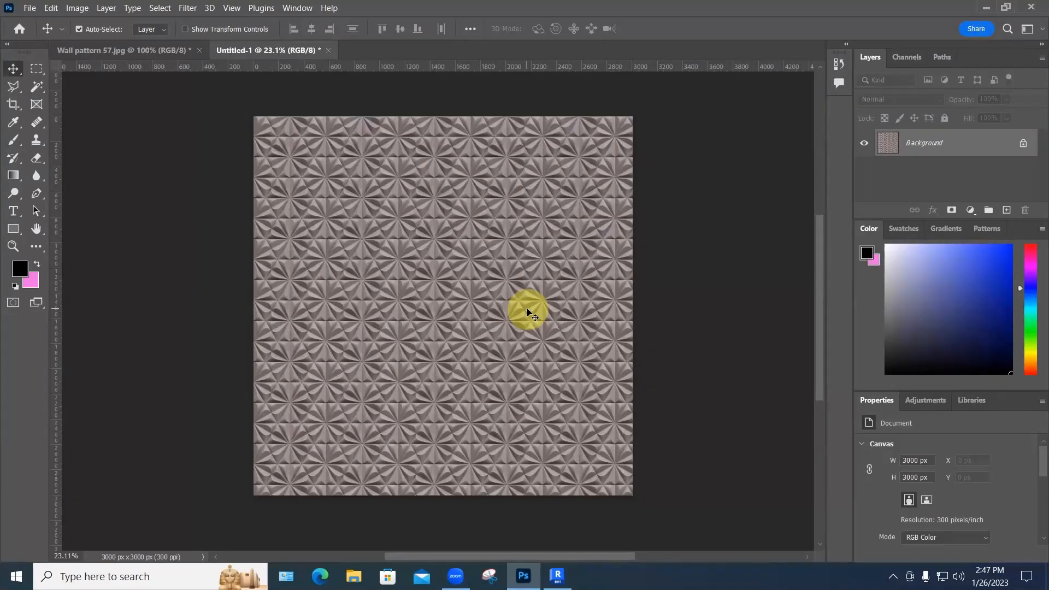
left_click(328, 50)
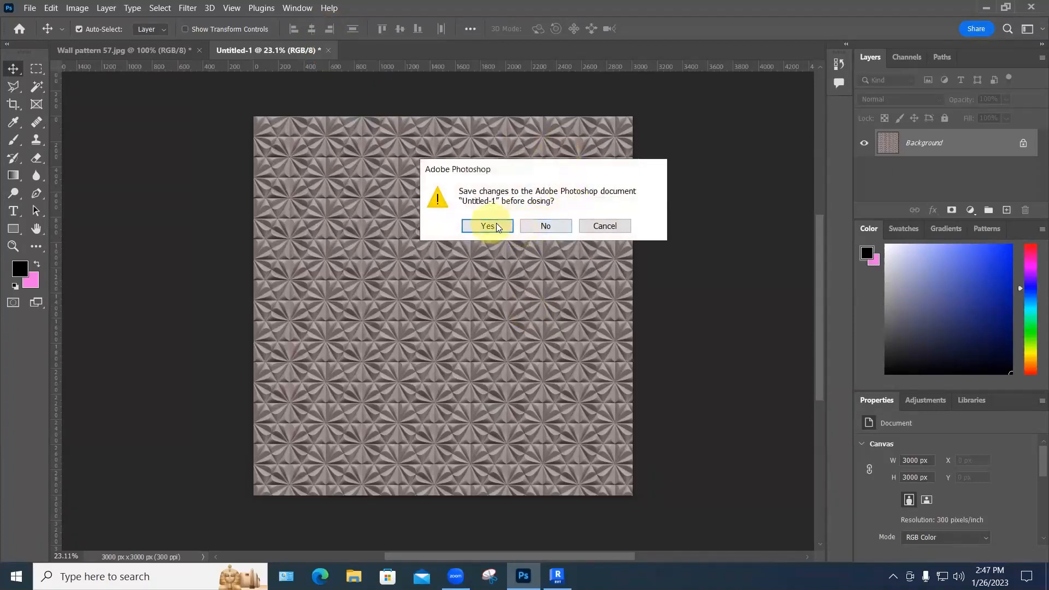
left_click(541, 227)
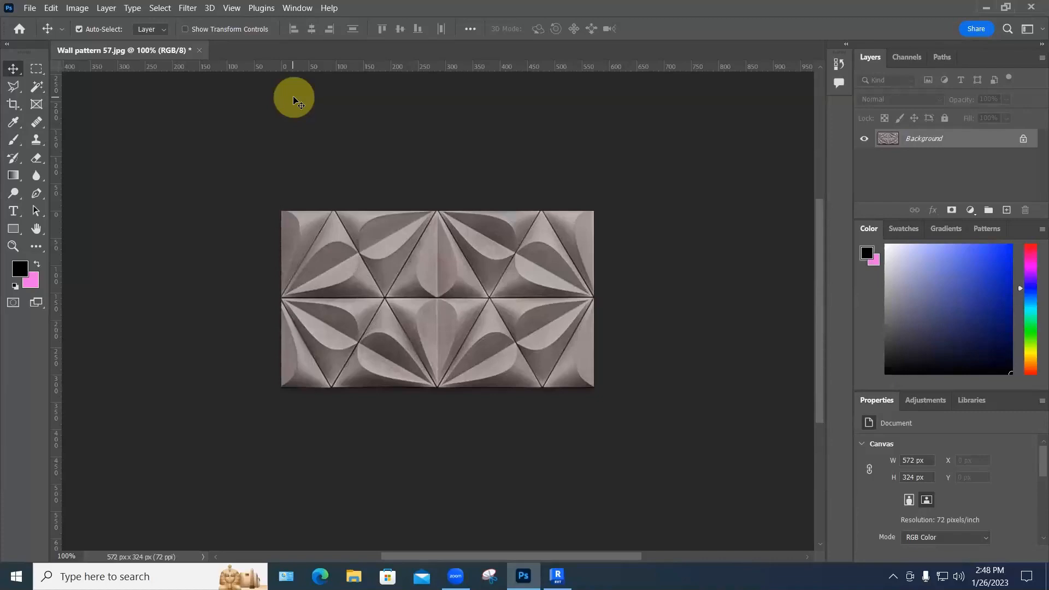
Step: Save a JPEG copy of the cropped tile to the Desktop as "Wall pattern 57 trimmed for Revit" at quality 10, Maximum
left_click(30, 8)
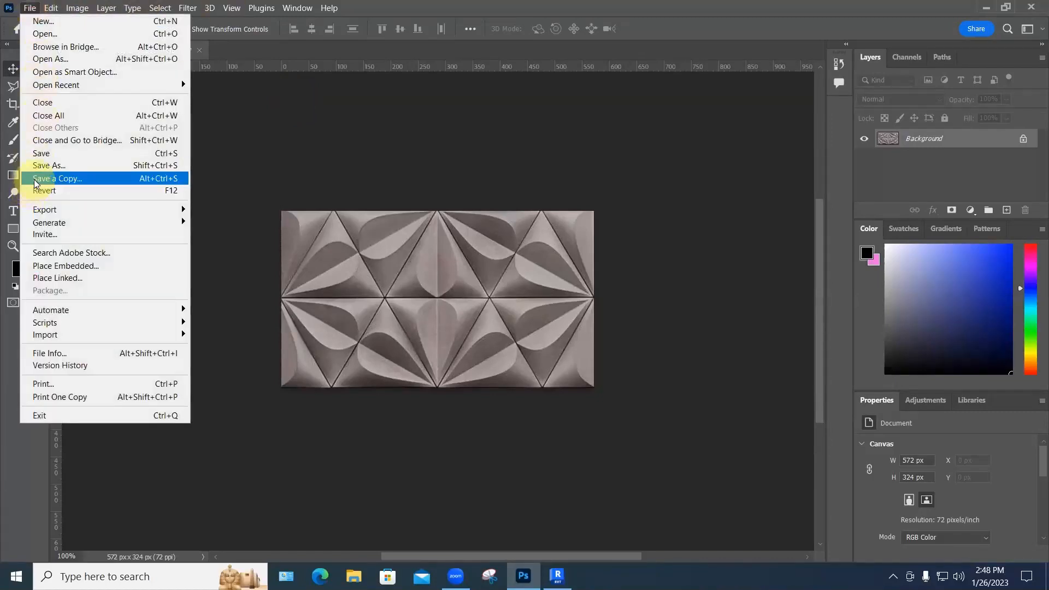
left_click(36, 179)
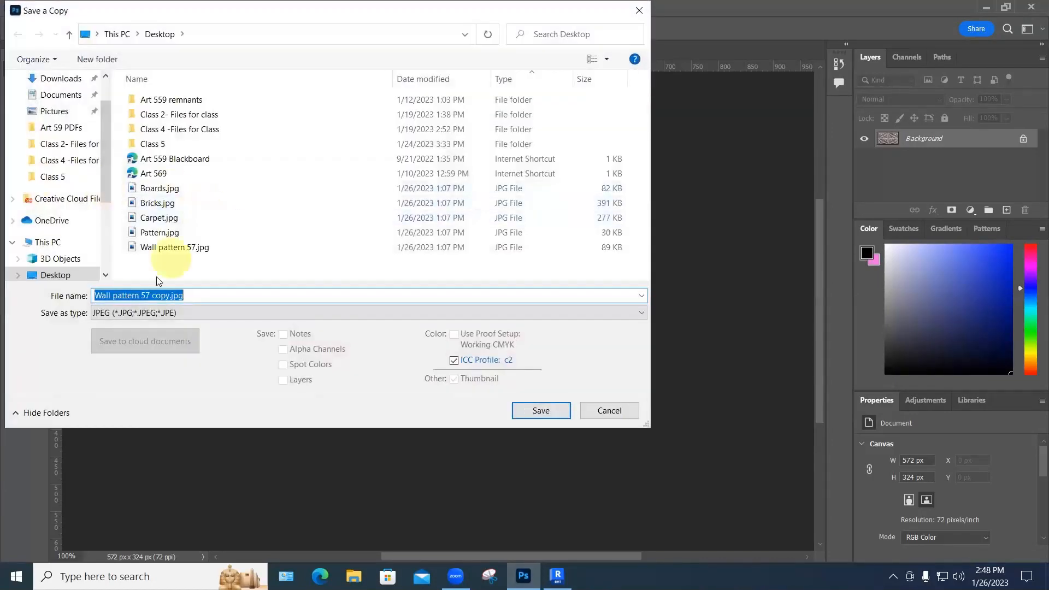
left_click(153, 295)
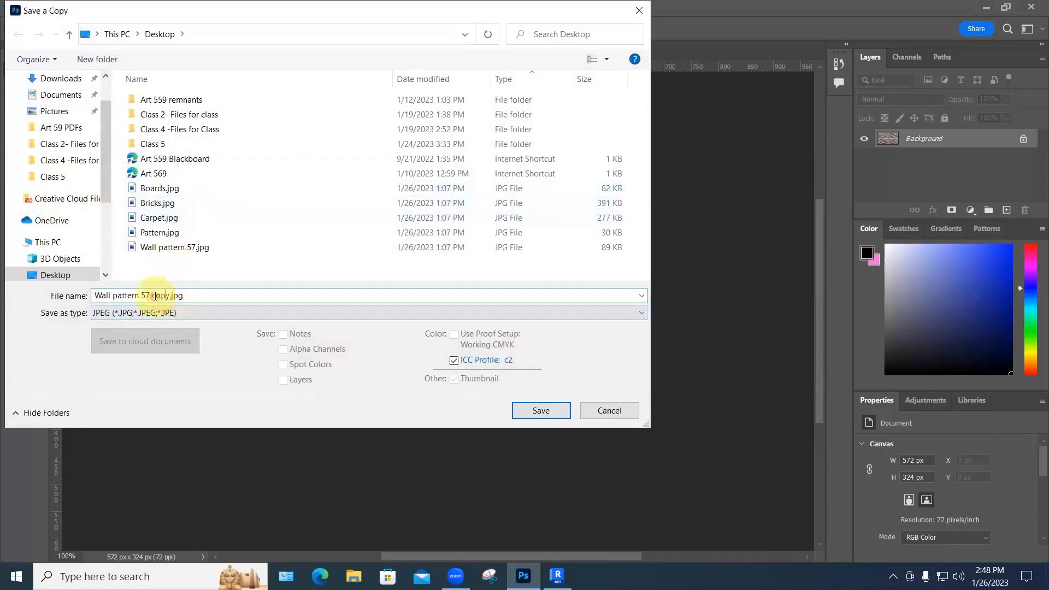
left_click_drag(153, 295, 203, 296)
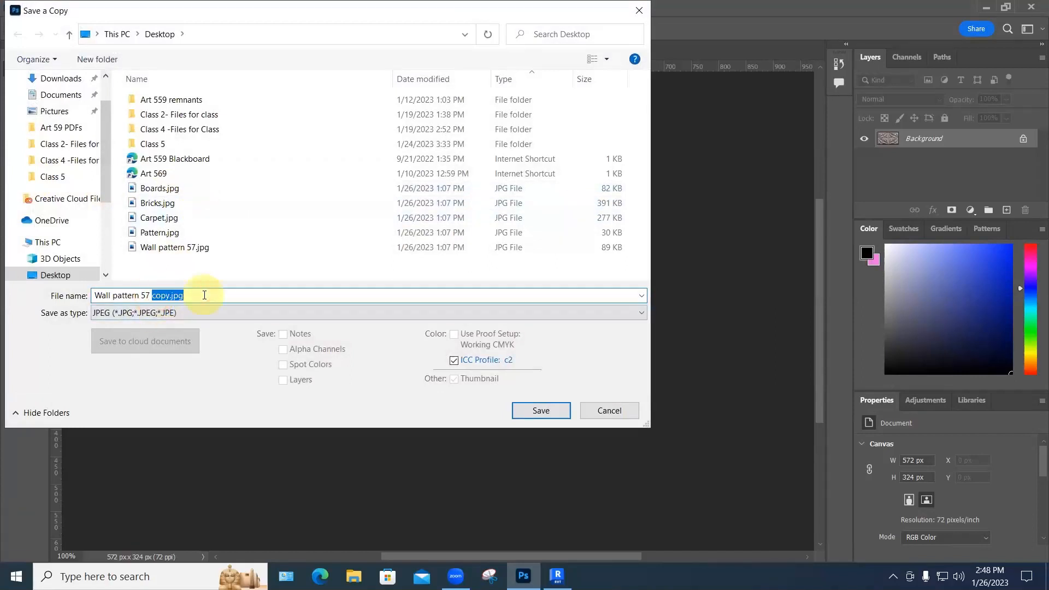
type("trimmedf")
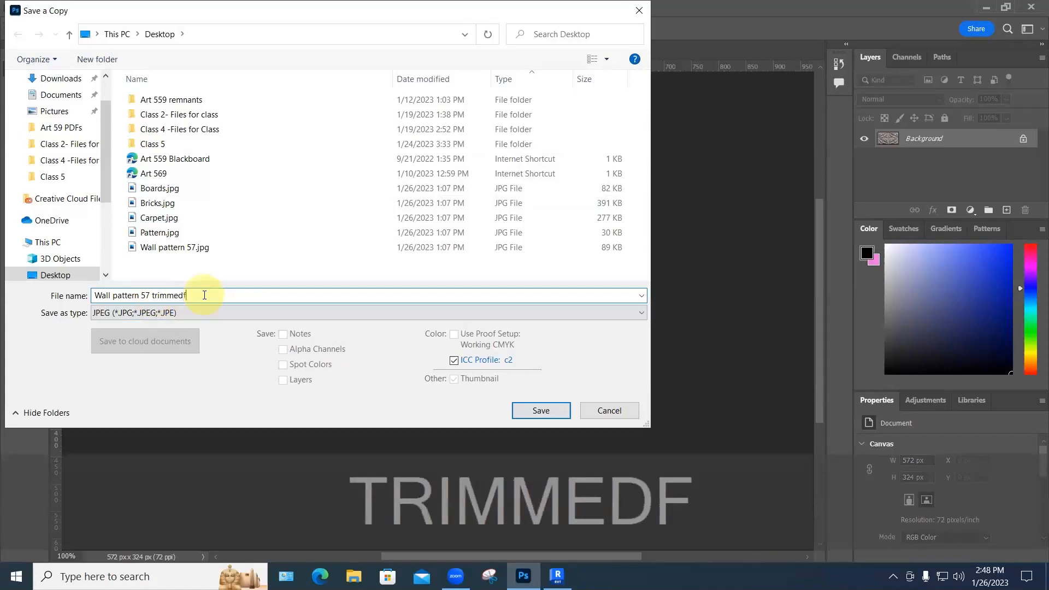
key("BackSpace")
type("fo")
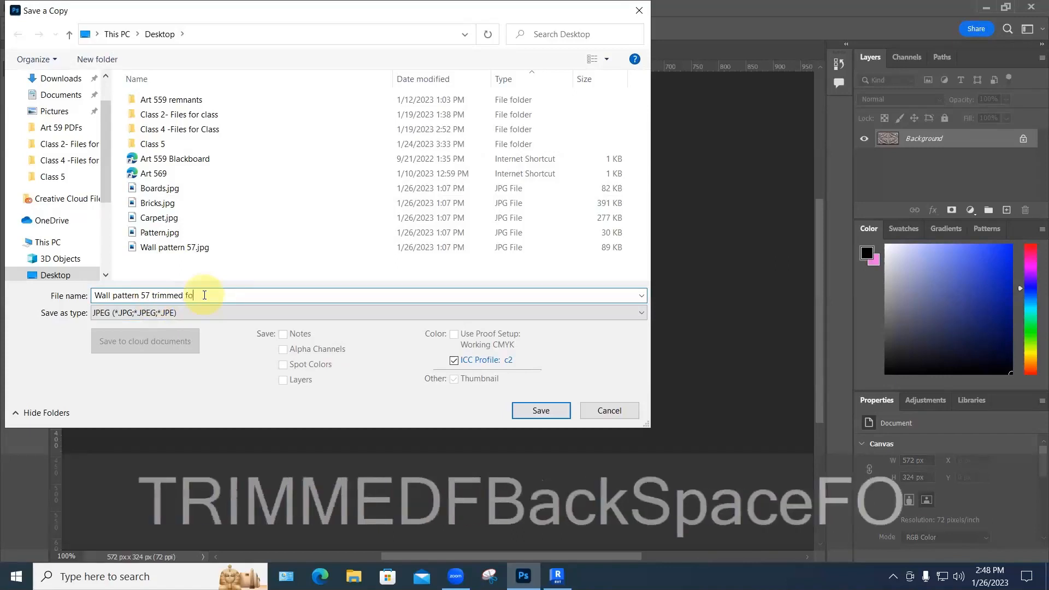
type("r REvit")
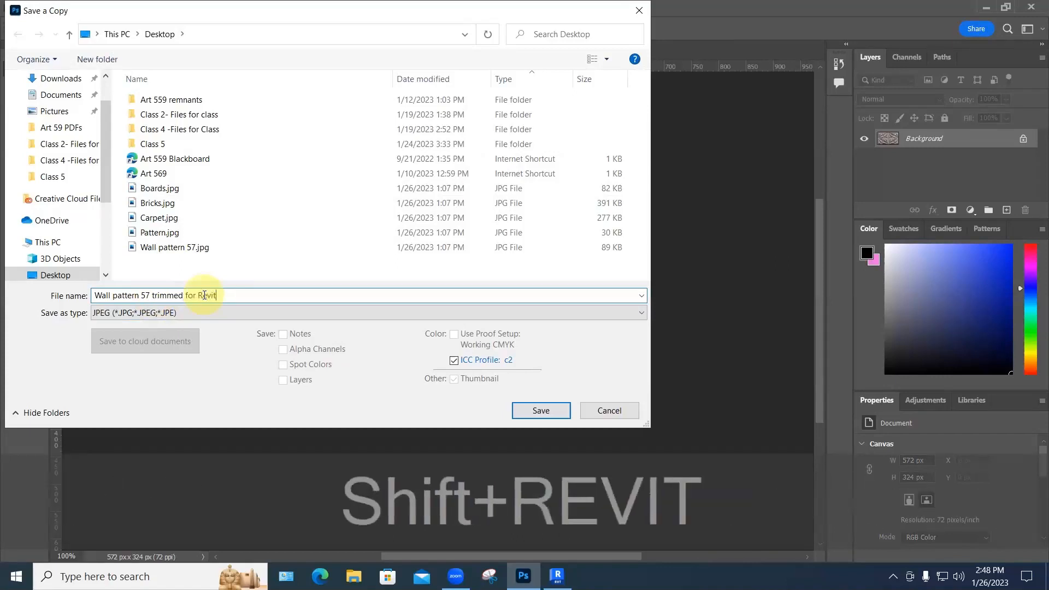
key("Return")
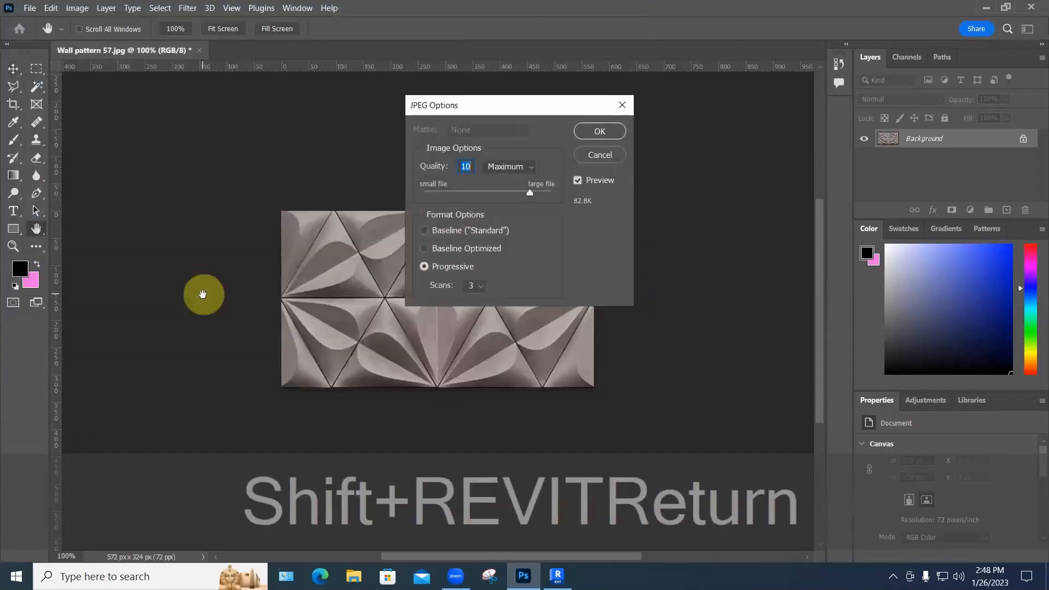
left_click(604, 133)
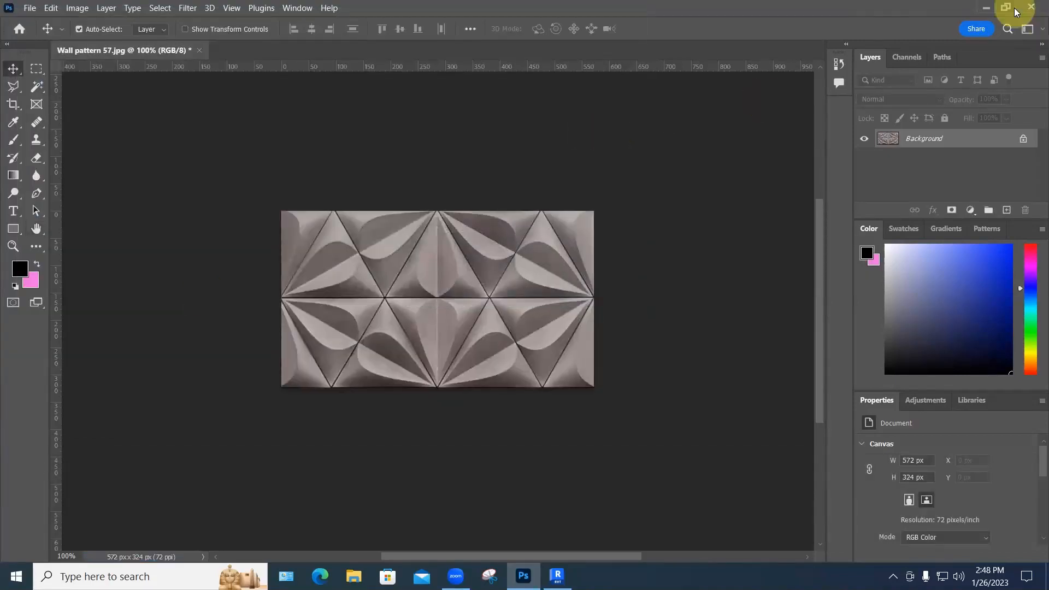
Step: Quit Photoshop and return to Revit without saving the changes to the original Wall pattern 57.jpg
left_click(1032, 7)
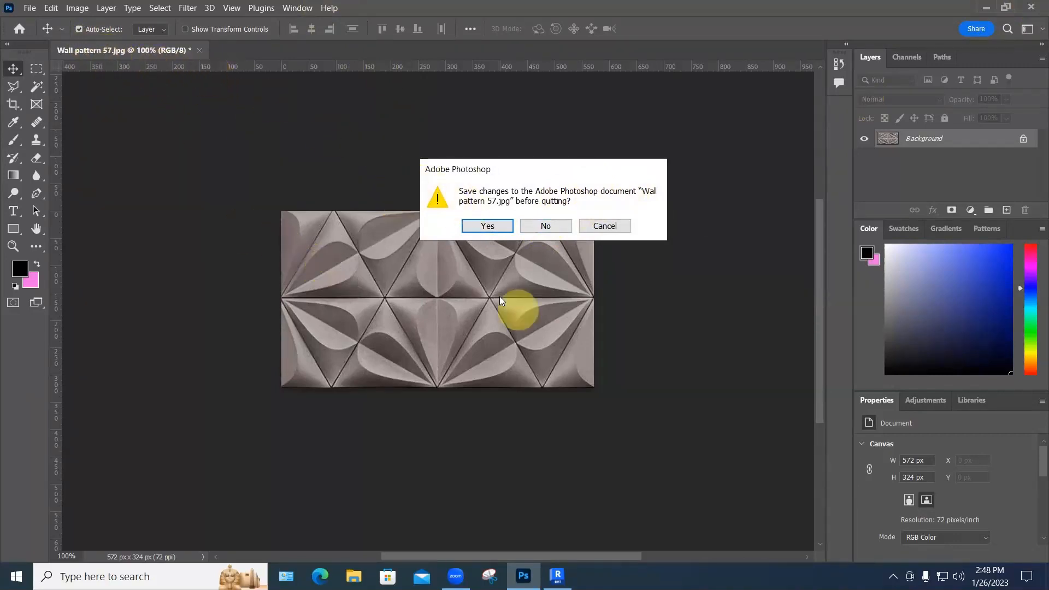
left_click(554, 228)
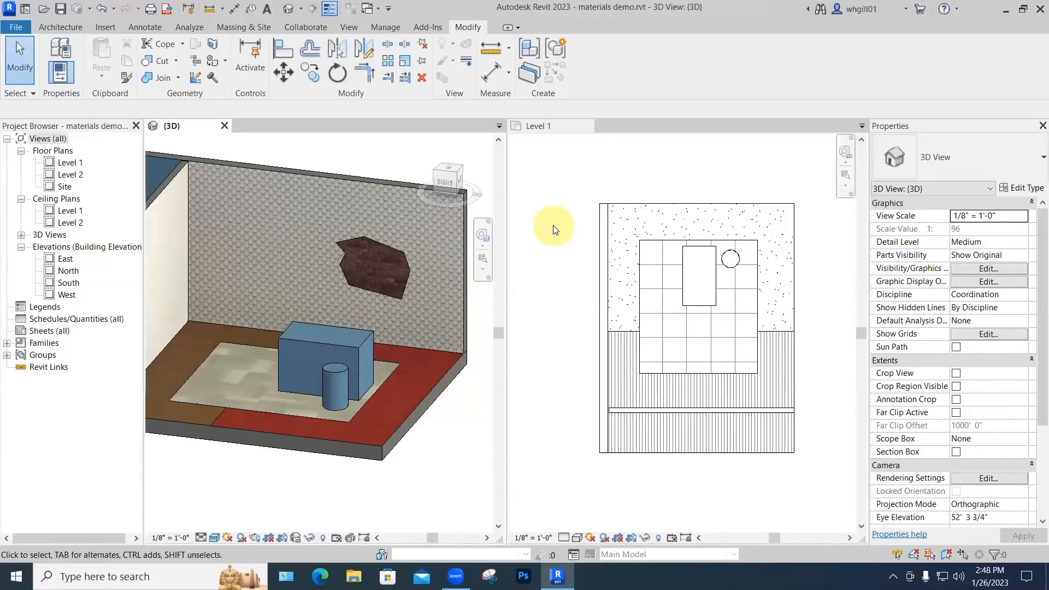
Step: Create a new project material named "3d flower" and open its shading and surface pattern settings
key("m")
key("m")
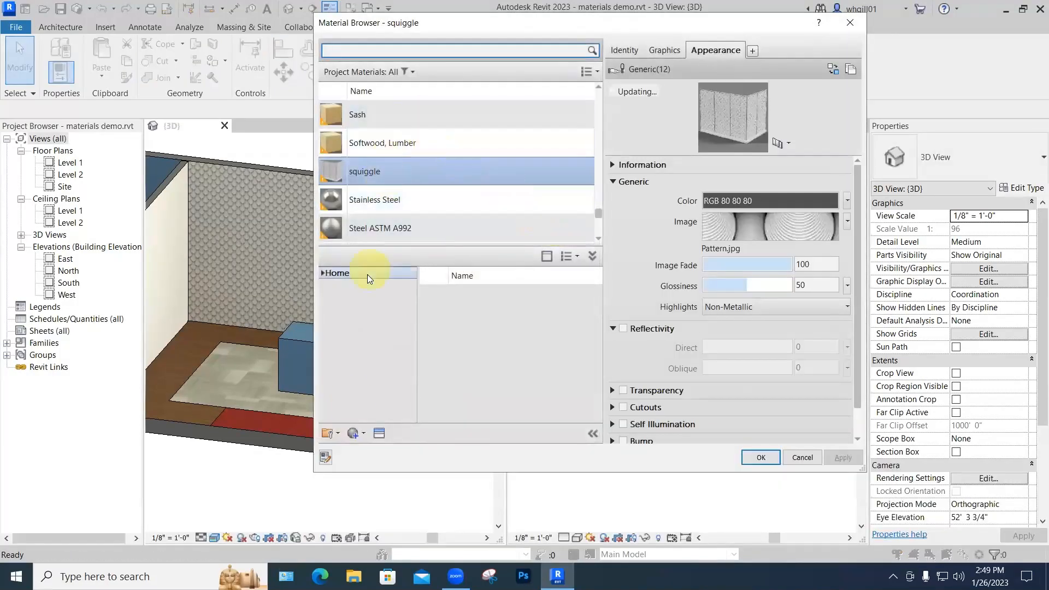
left_click(352, 430)
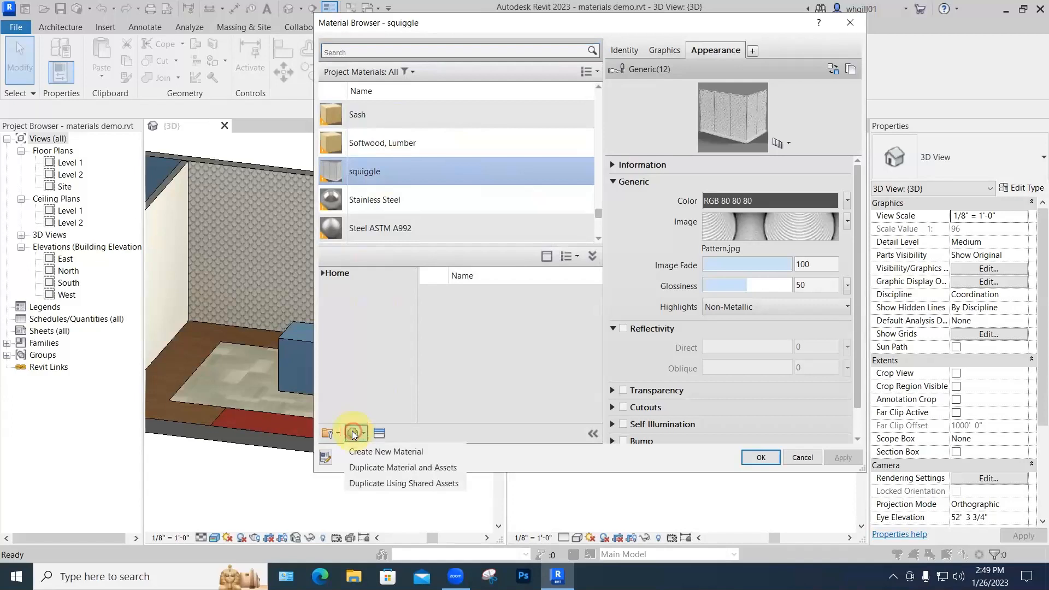
left_click(392, 453)
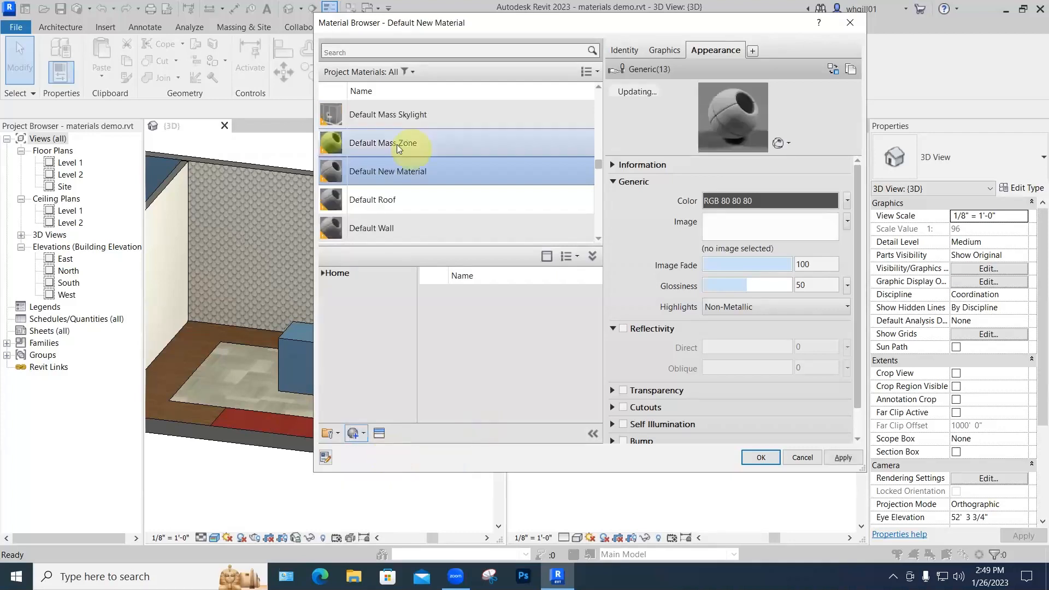
right_click(410, 168)
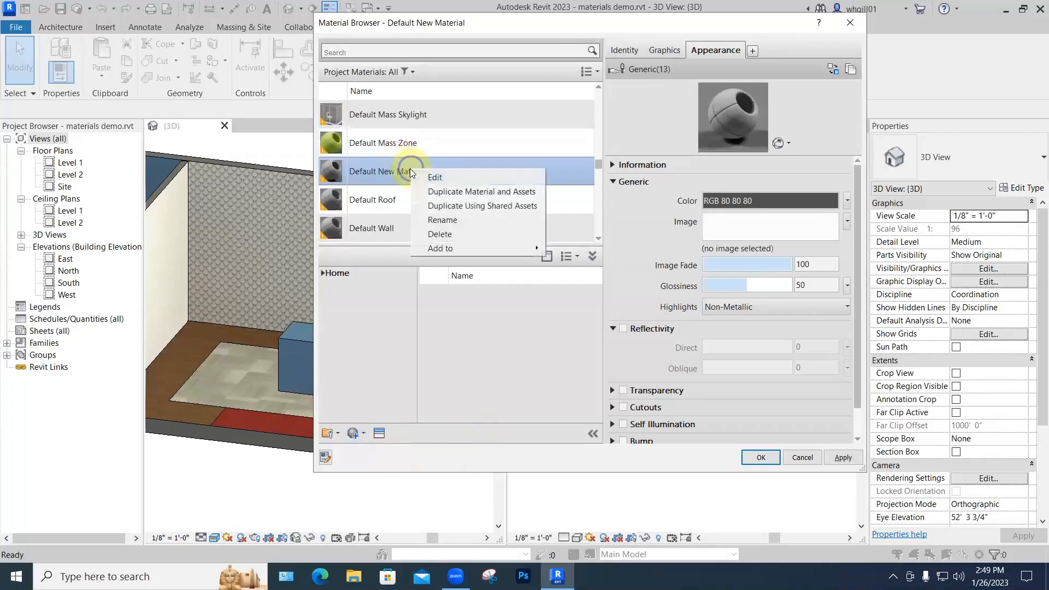
left_click(442, 219)
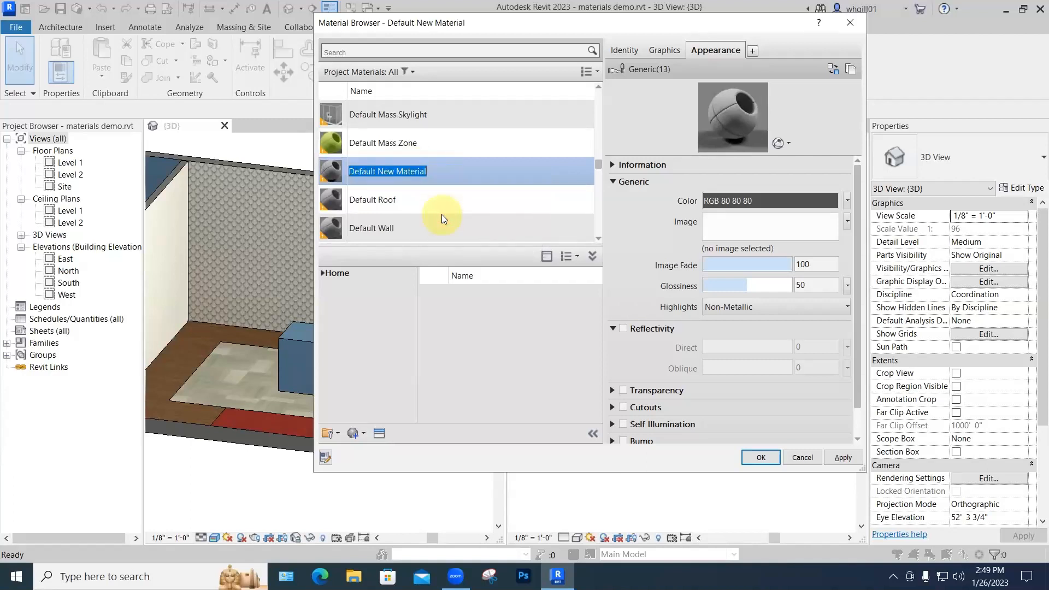
type("3d")
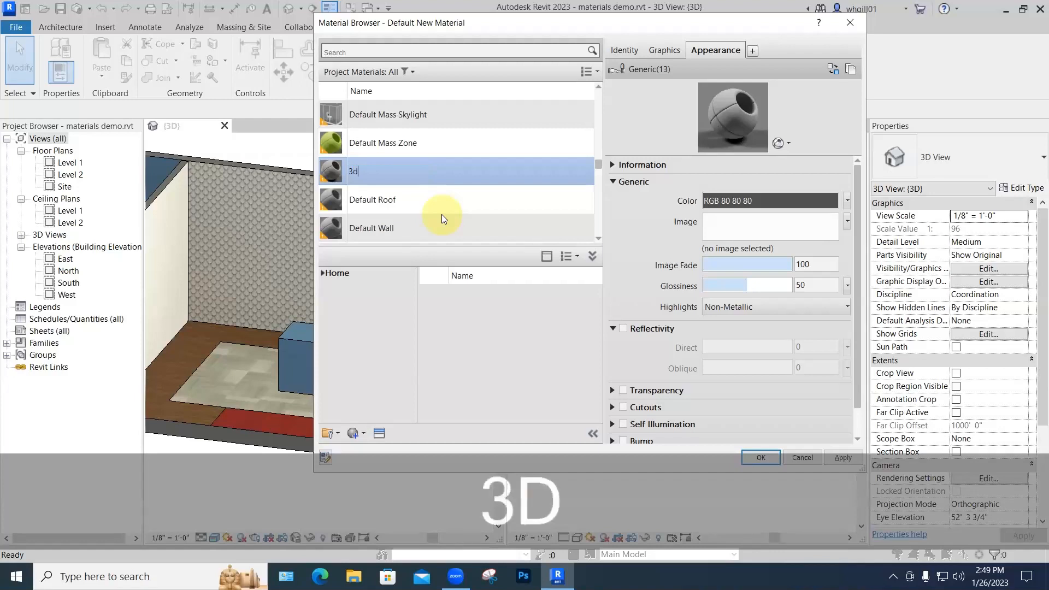
type(" flower")
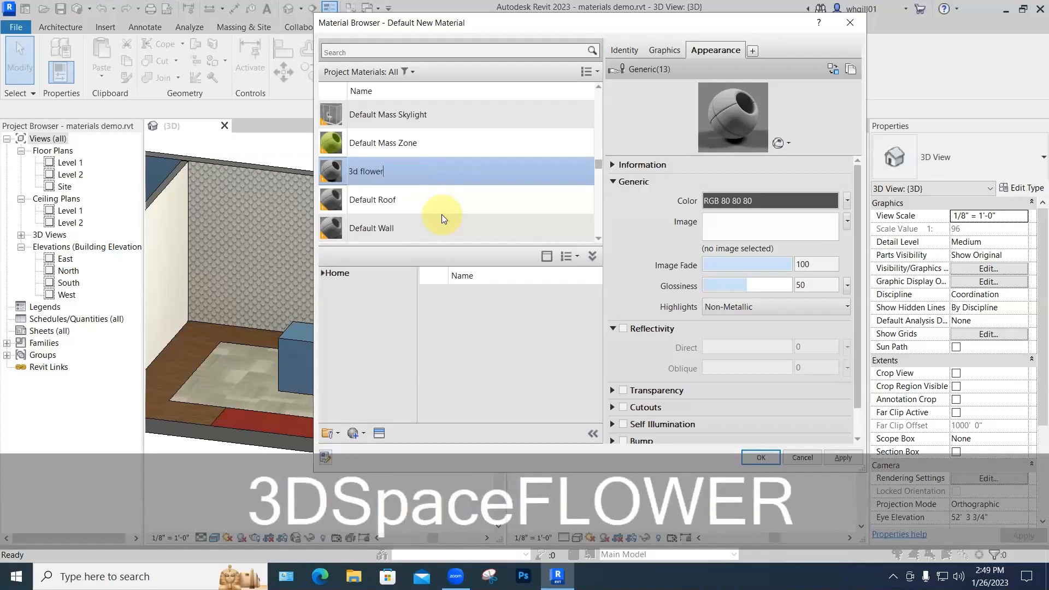
key("Return")
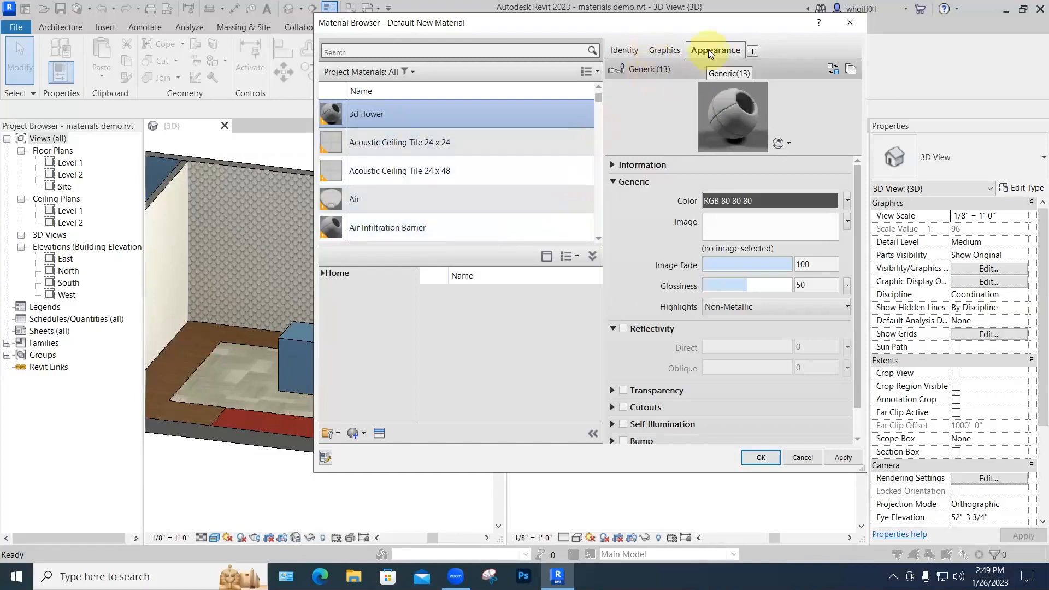
left_click(666, 49)
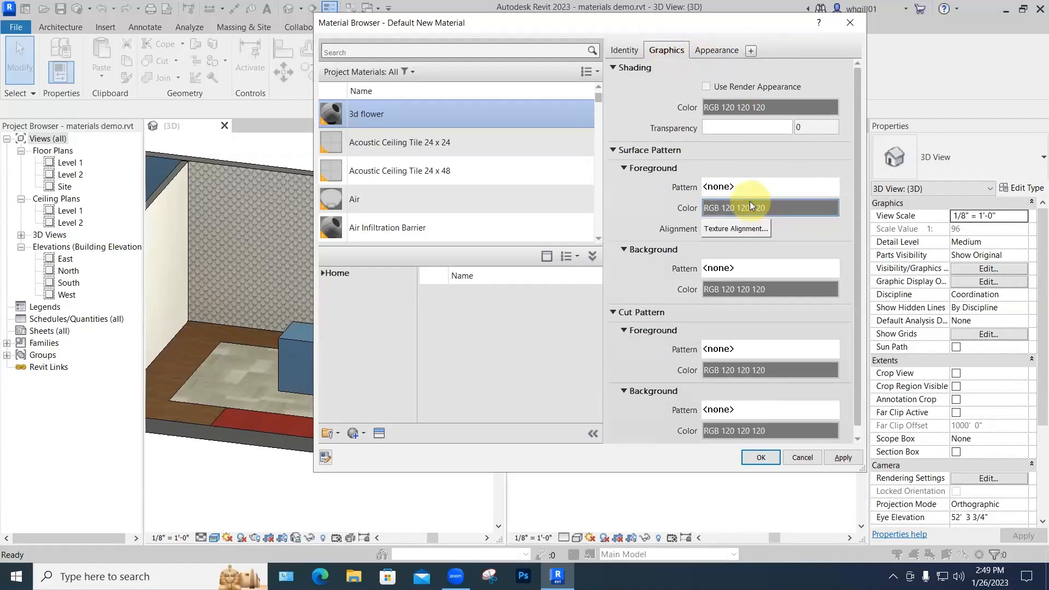
Step: Assign the image "Wall pattern 57 trimmed for Revit.jpg" from the Desktop to the 3d flower material's appearance
left_click(708, 49)
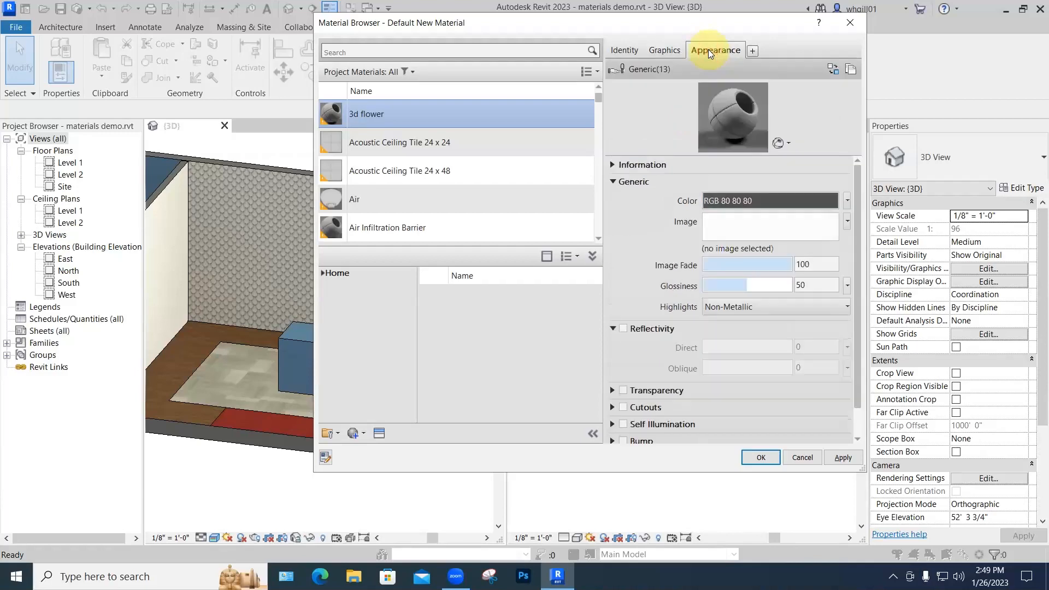
left_click(727, 229)
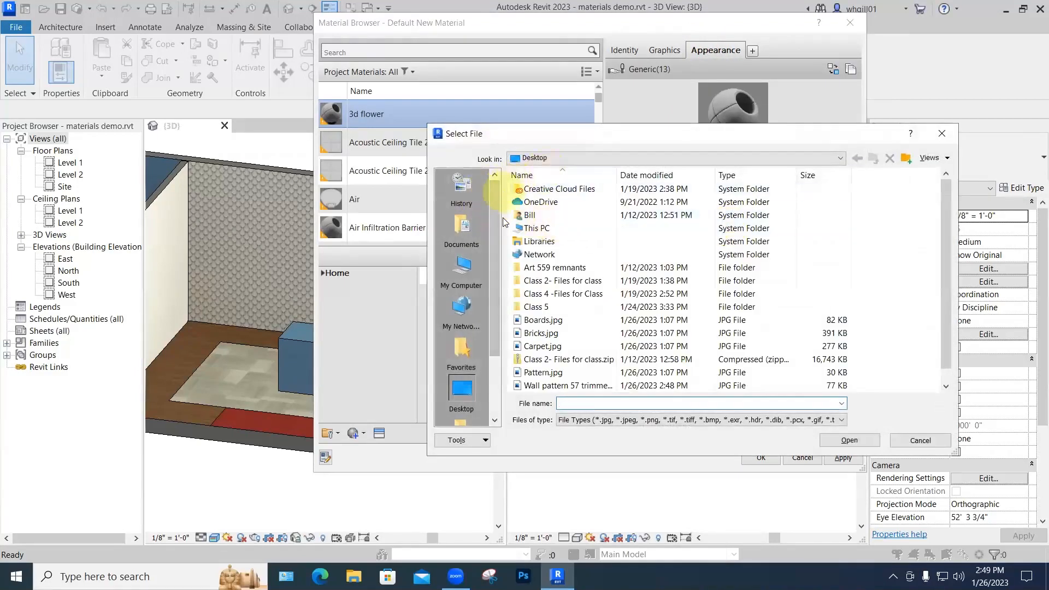
left_click(636, 175)
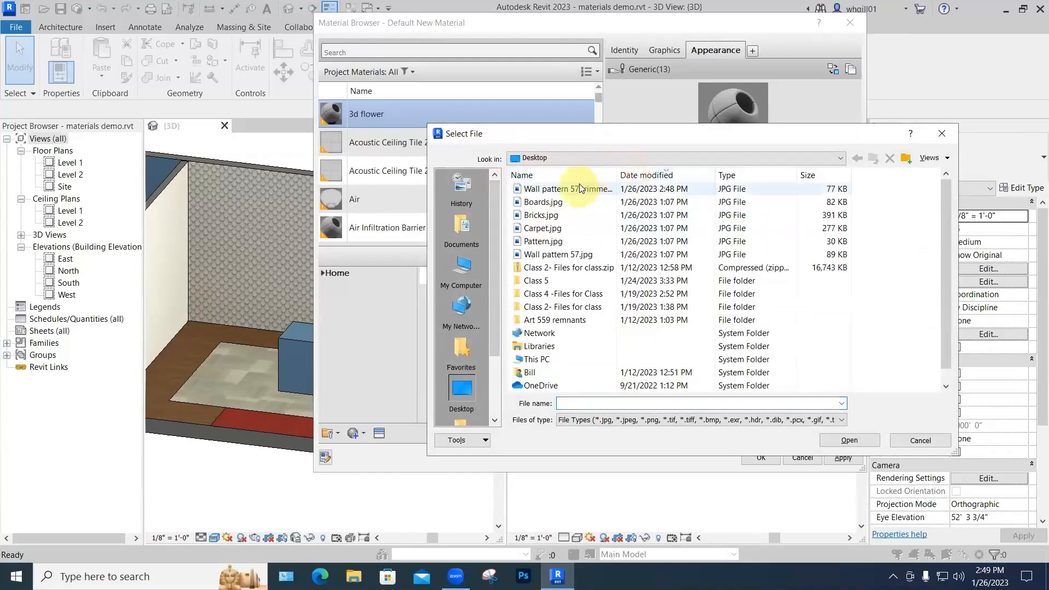
left_click(558, 188)
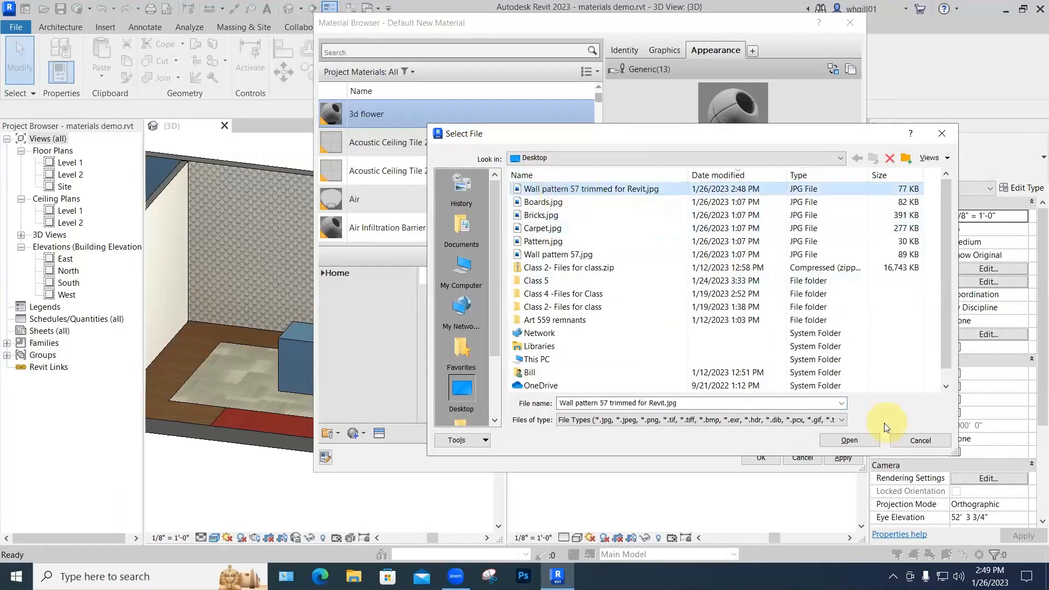
left_click(847, 440)
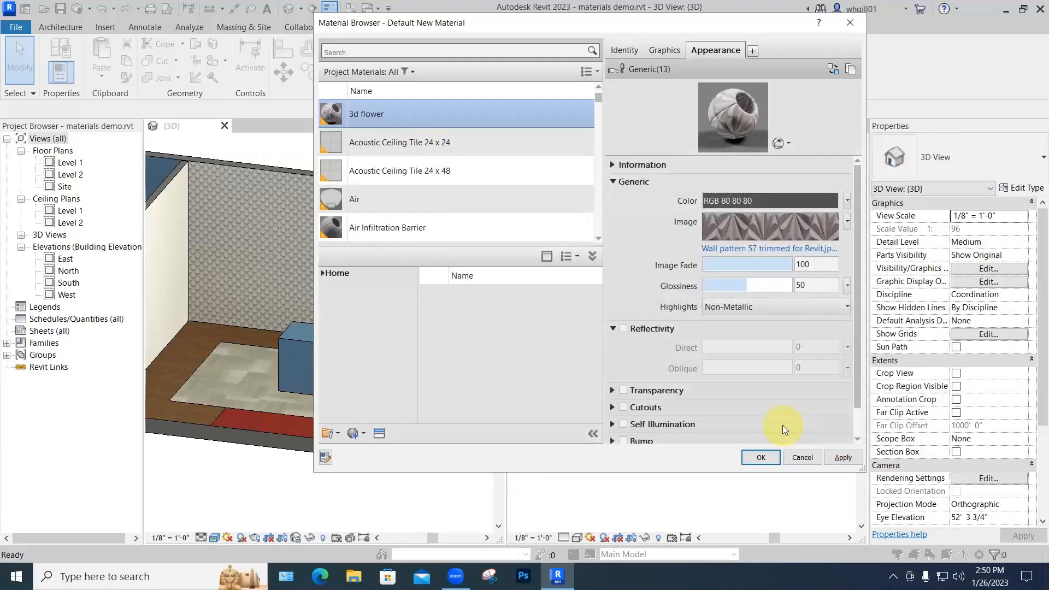
Step: Unlink the texture's sample width and height and set the sample width to 2'-0"
left_click(760, 228)
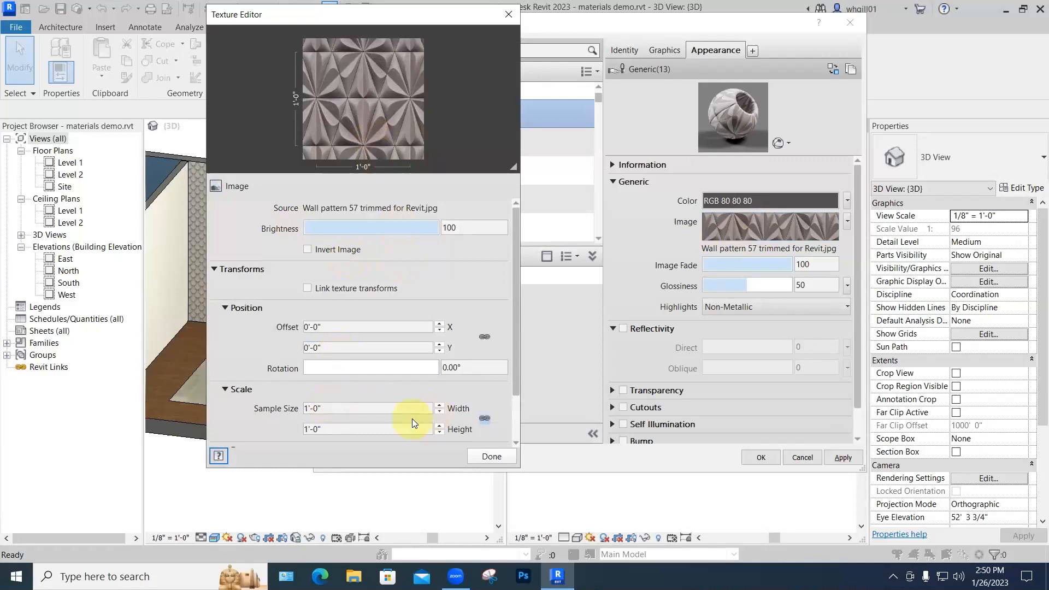
left_click(484, 418)
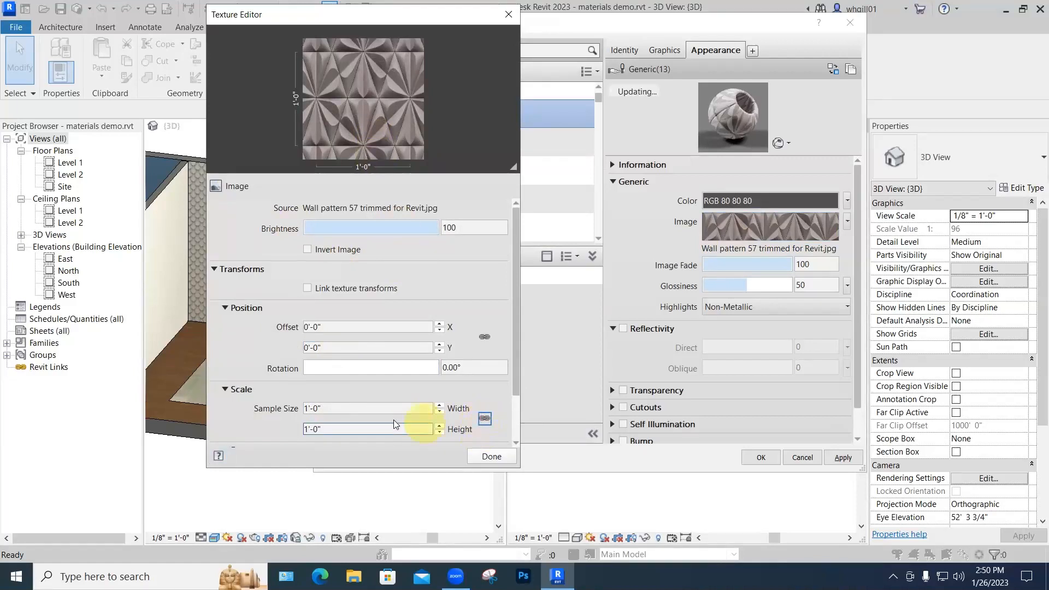
left_click(326, 410)
left_click_drag(304, 409, 364, 412)
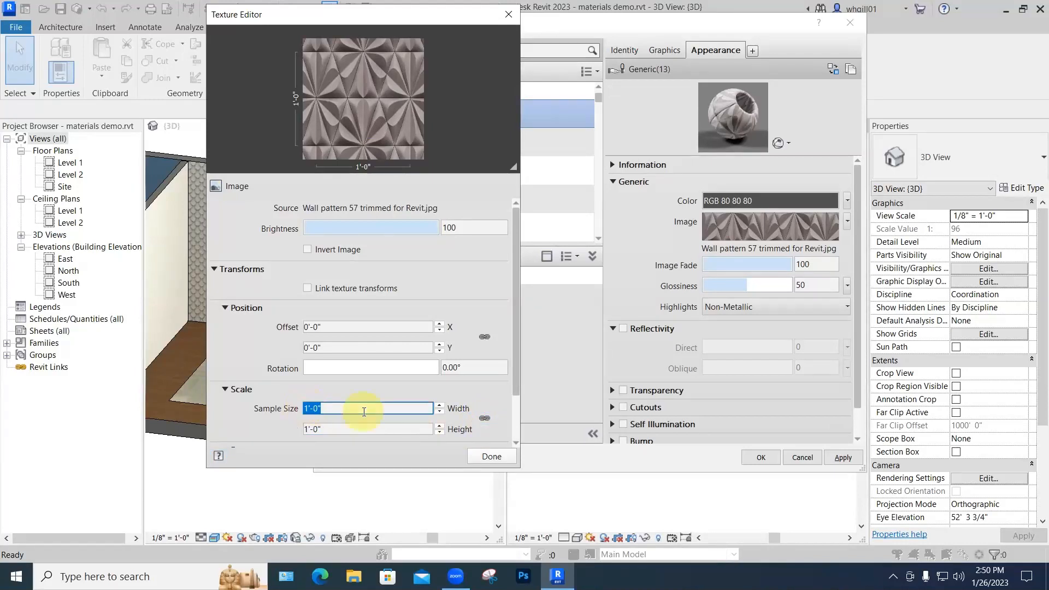
type("2'")
key("Return")
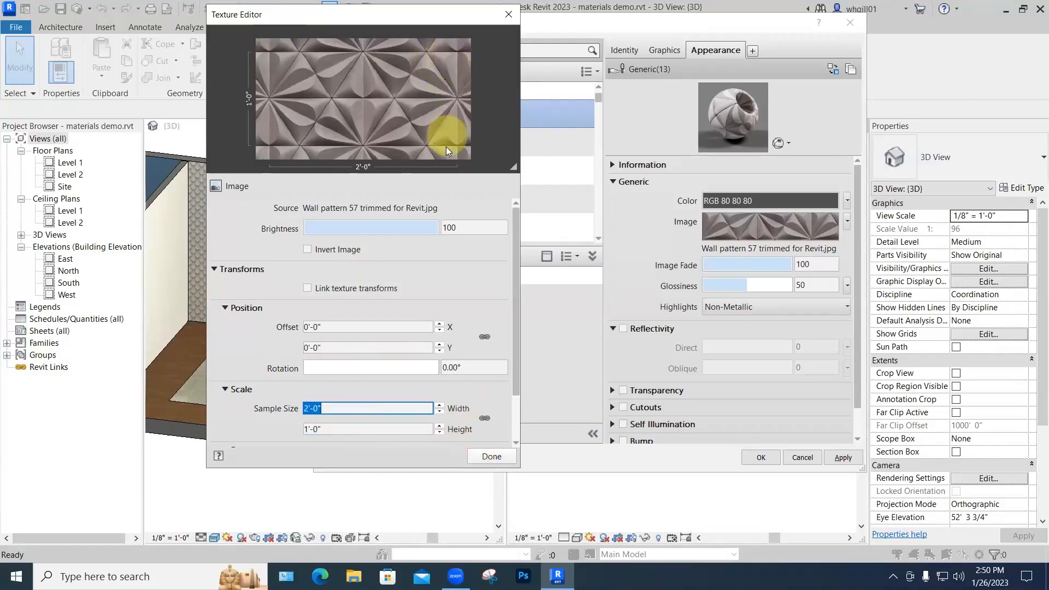
left_click(492, 455)
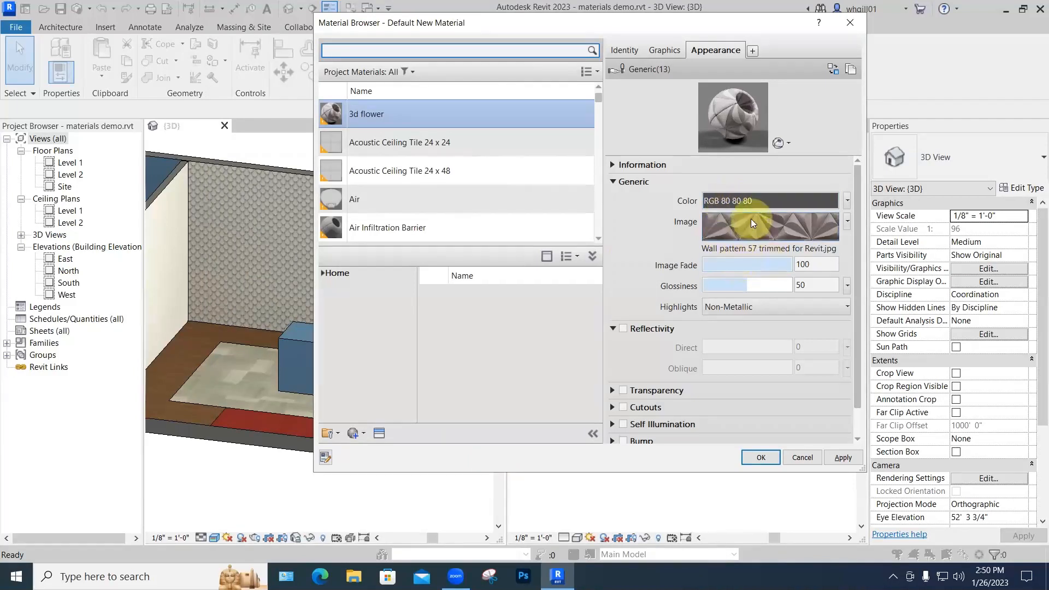
Step: Try lowering the texture's image fade to 53 and return it to 100
left_click_drag(792, 264, 750, 267)
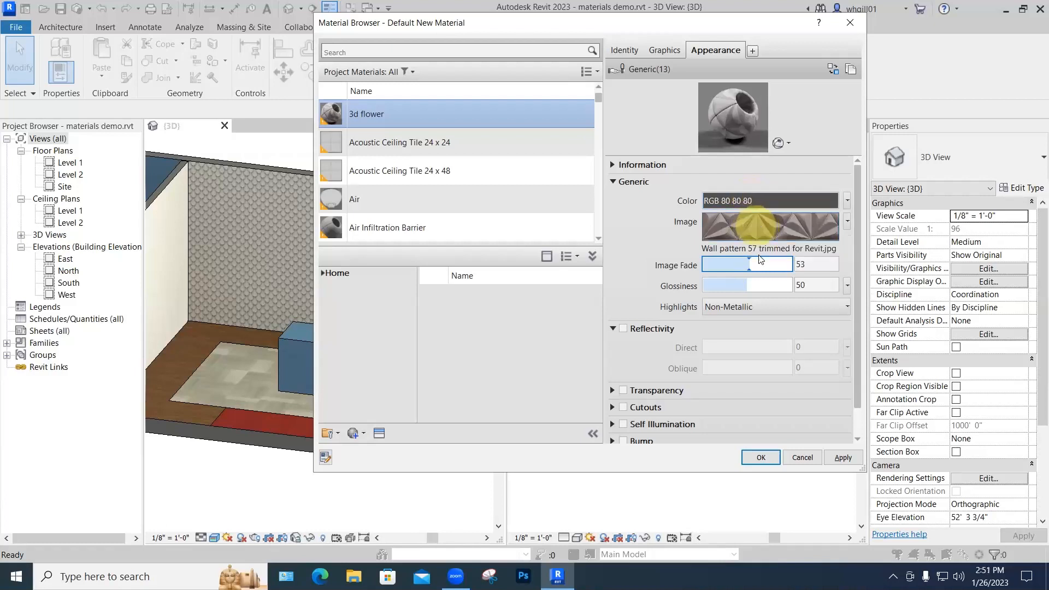
left_click_drag(750, 260, 795, 265)
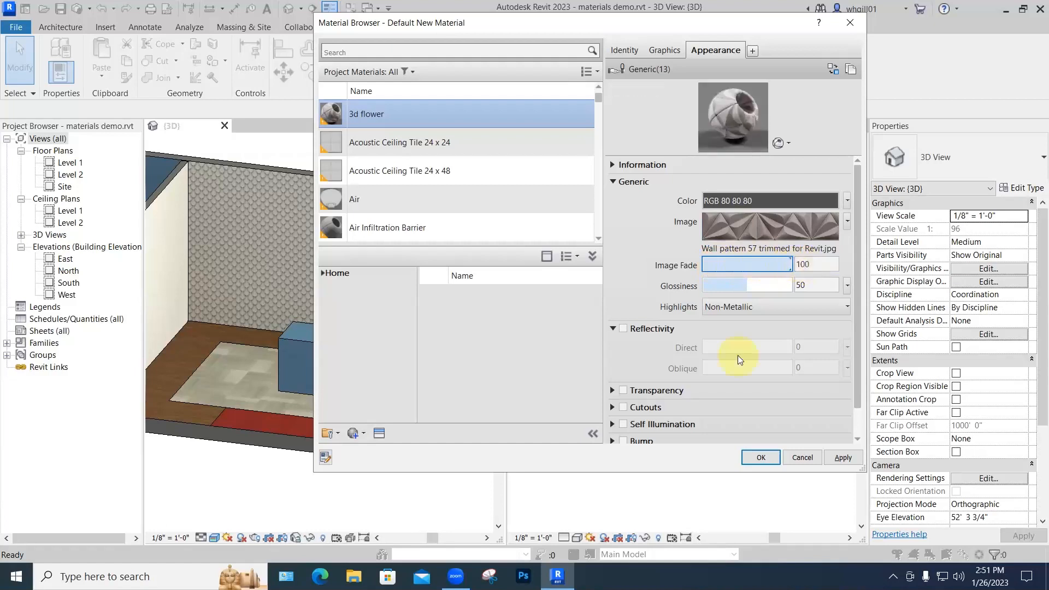
Step: Switch the material preview to the Walls scene and save the project with the new 3d flower material
left_click(782, 143)
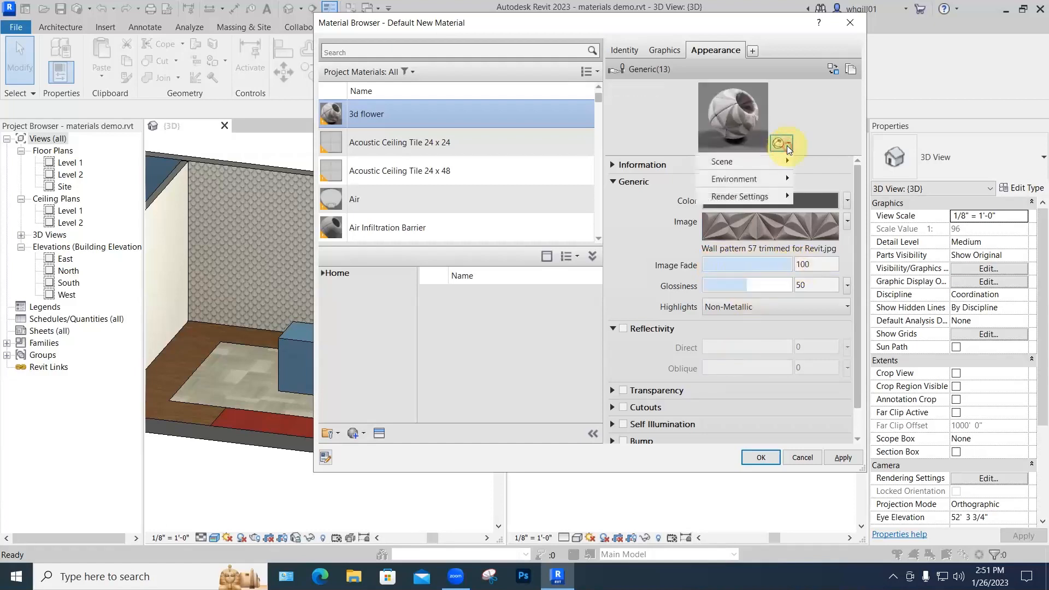
mouse_move(785, 160)
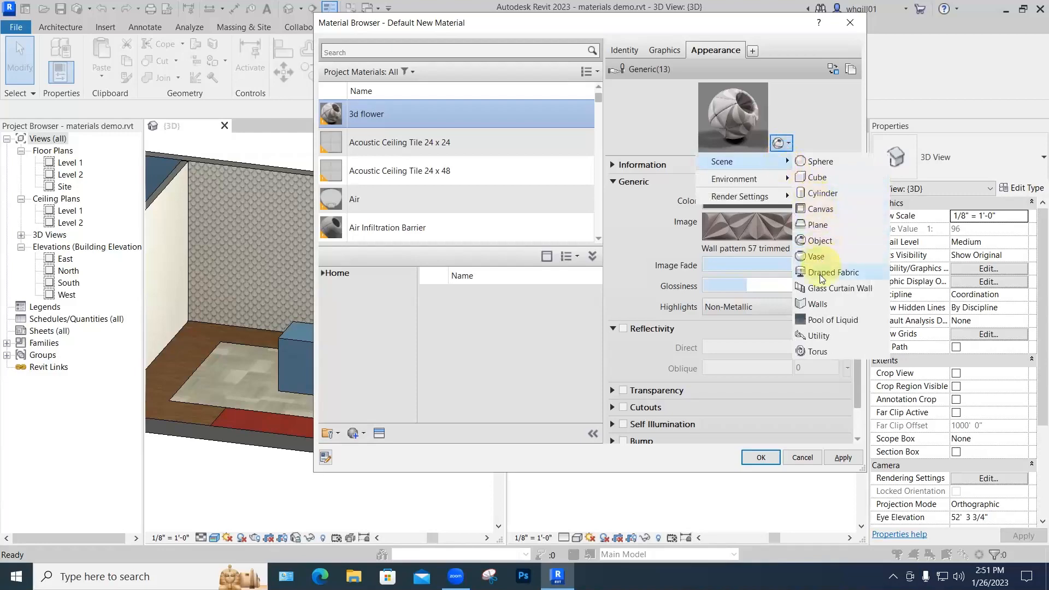
left_click(818, 303)
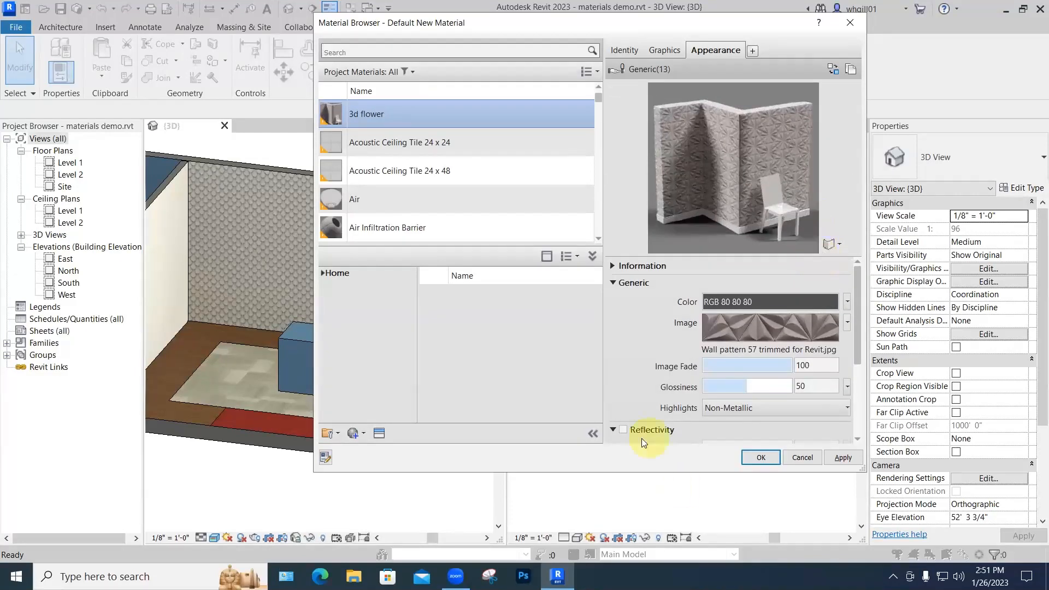
scroll(675, 437, "down", 3)
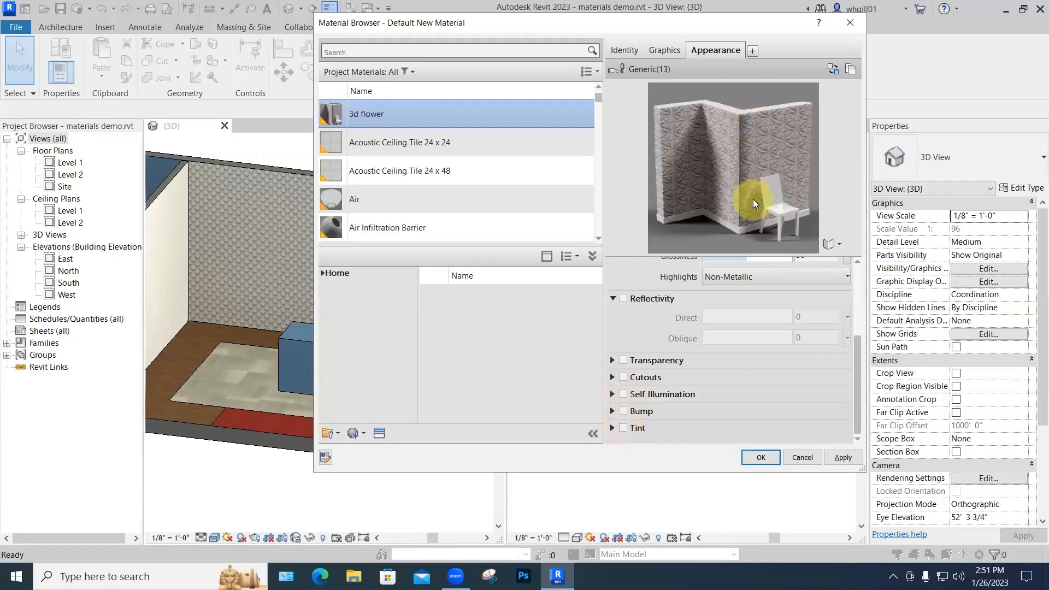
left_click(759, 457)
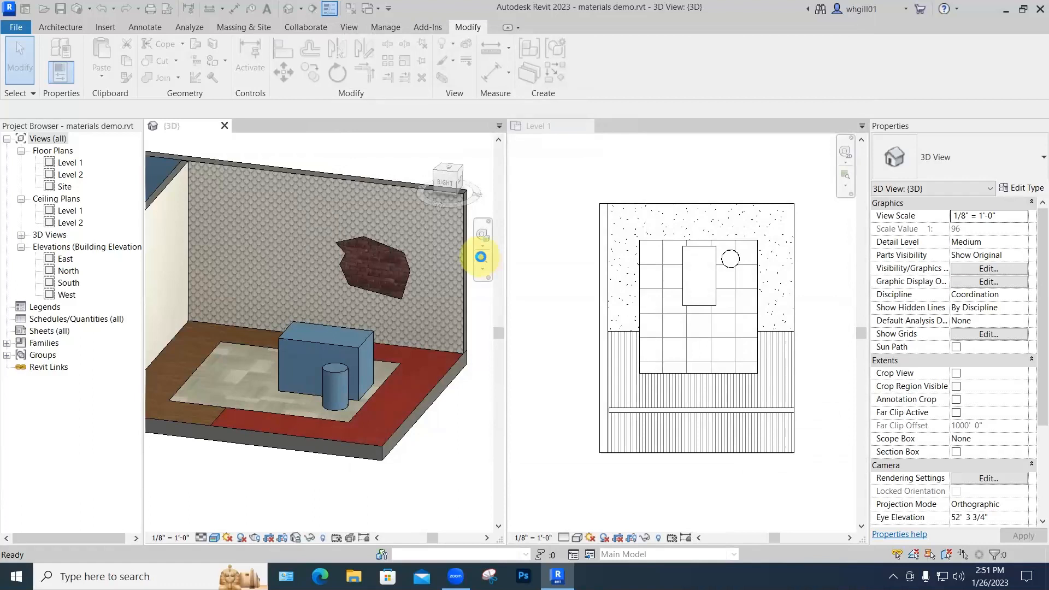
key("ctrl+s")
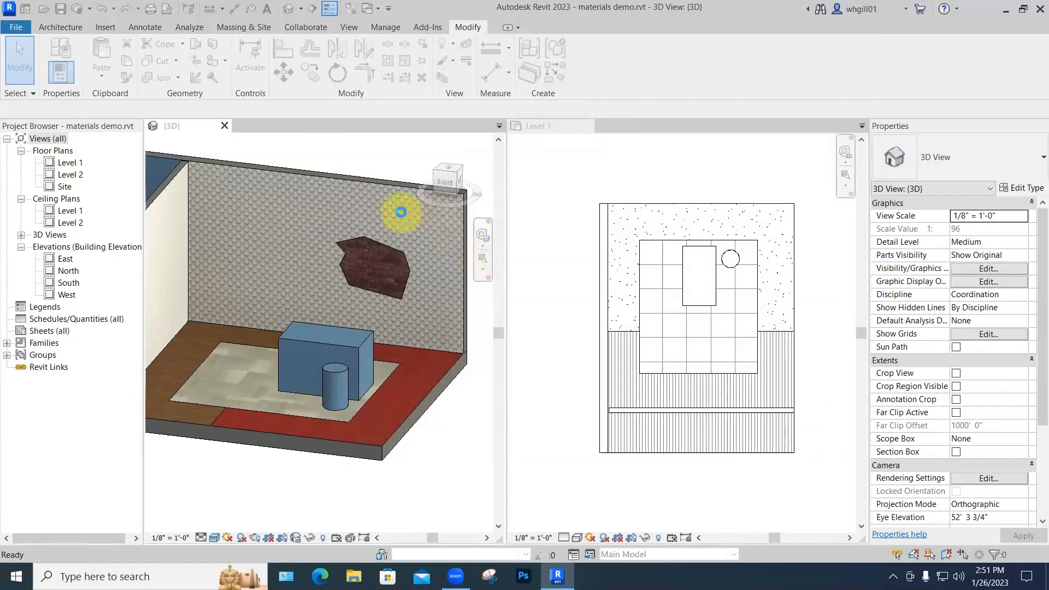
Step: Paint the blank white face of the interior partition wall with the 3d flower material and end the Paint command
middle_click_drag(363, 208, 452, 222)
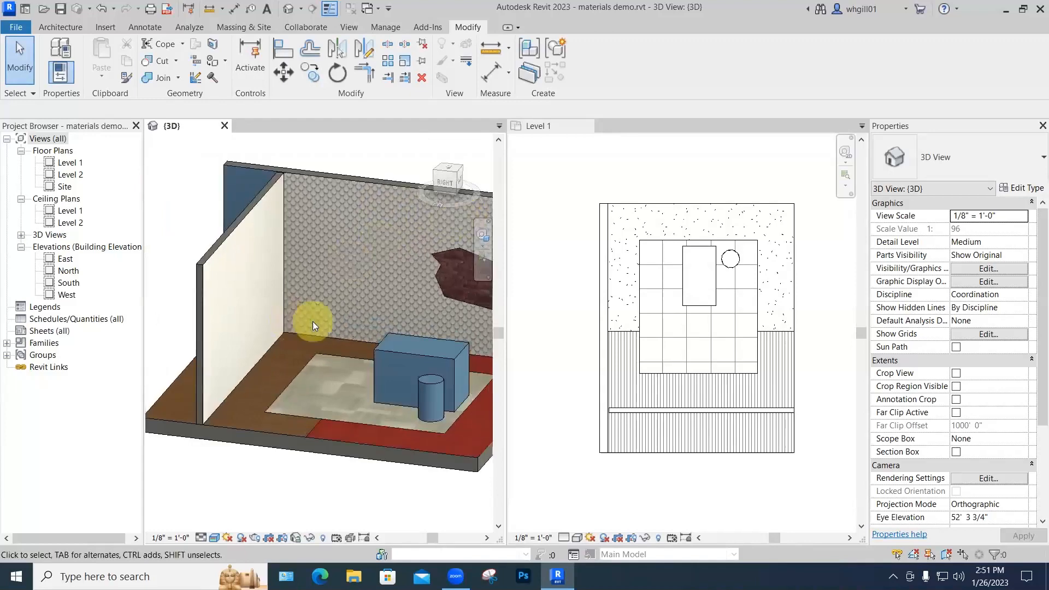
mouse_move(276, 316)
middle_mouse_down("shift")
mouse_move(300, 272)
mouse_move(278, 193)
middle_mouse_up("shift")
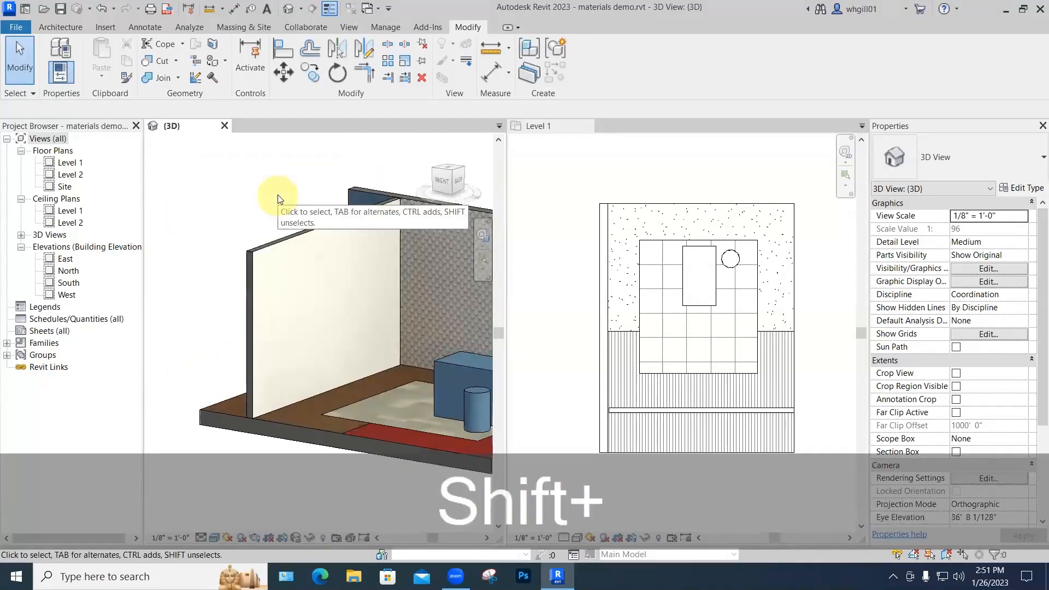
key("p")
key("t")
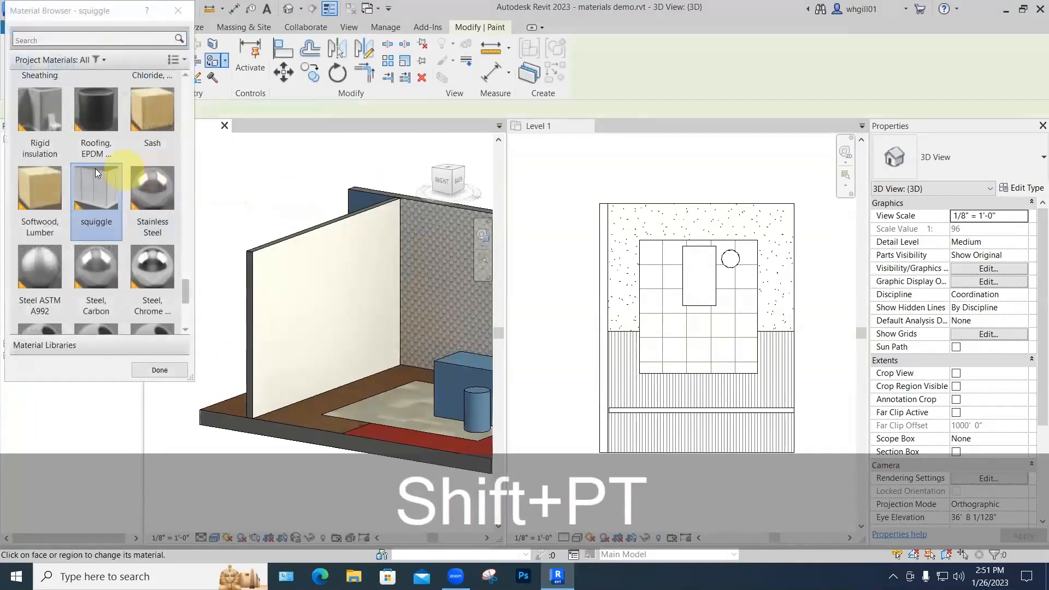
scroll(64, 152, "up", 1)
left_click(35, 39)
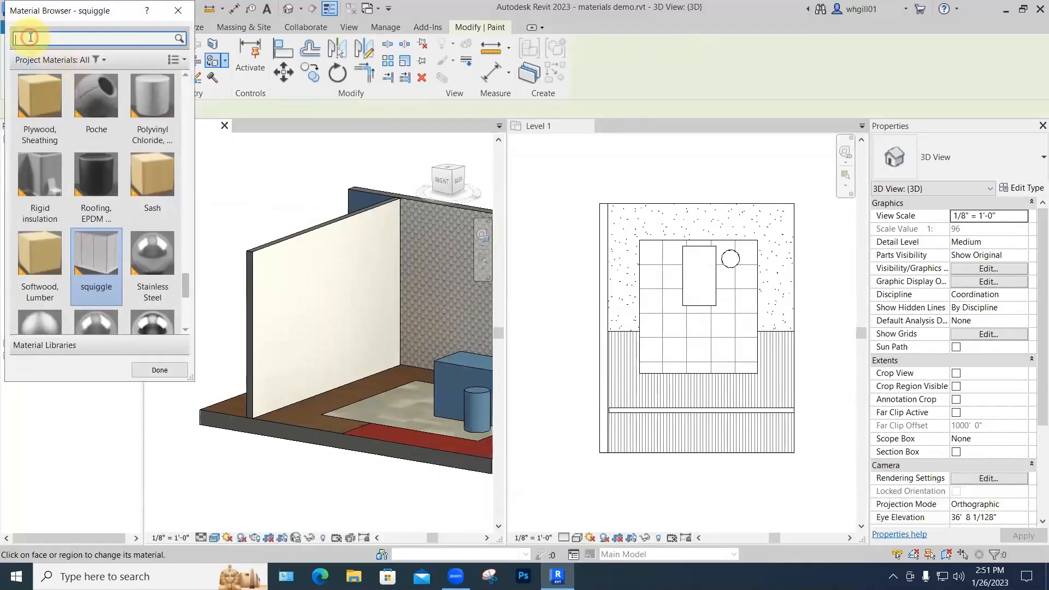
type("3d")
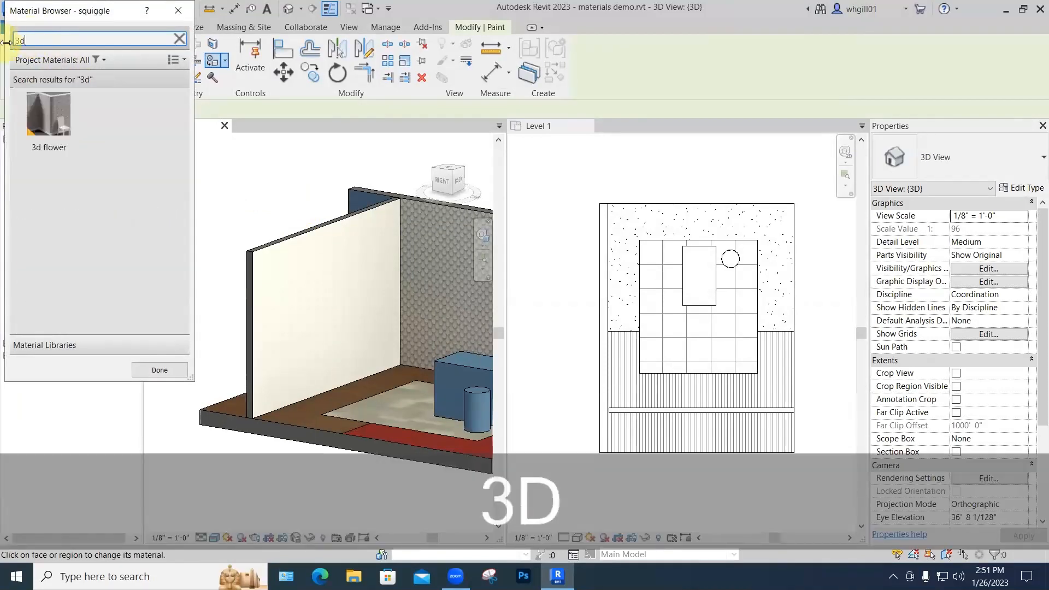
left_click(34, 138)
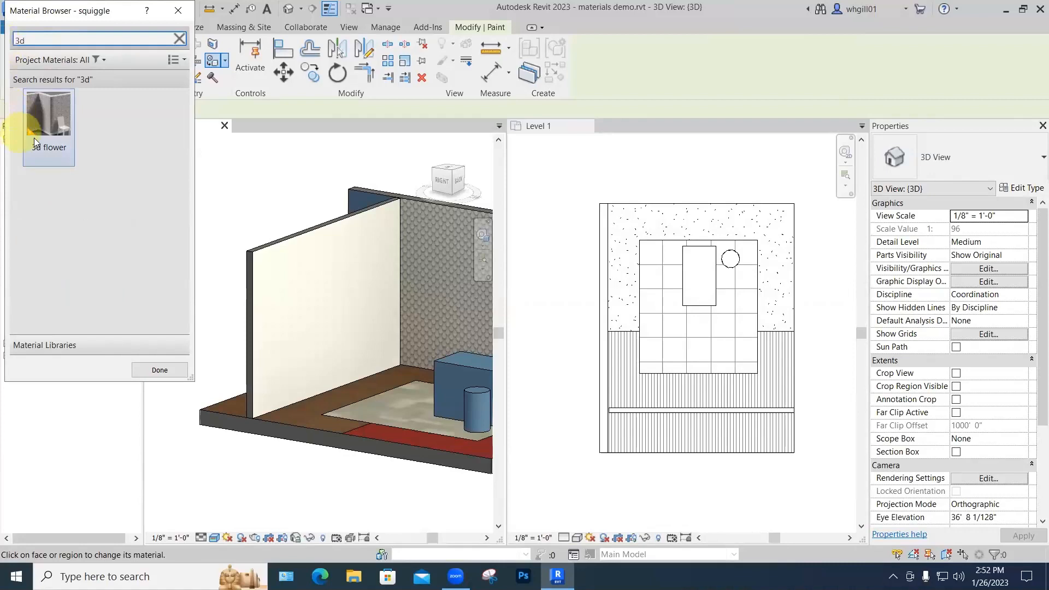
left_click(53, 117)
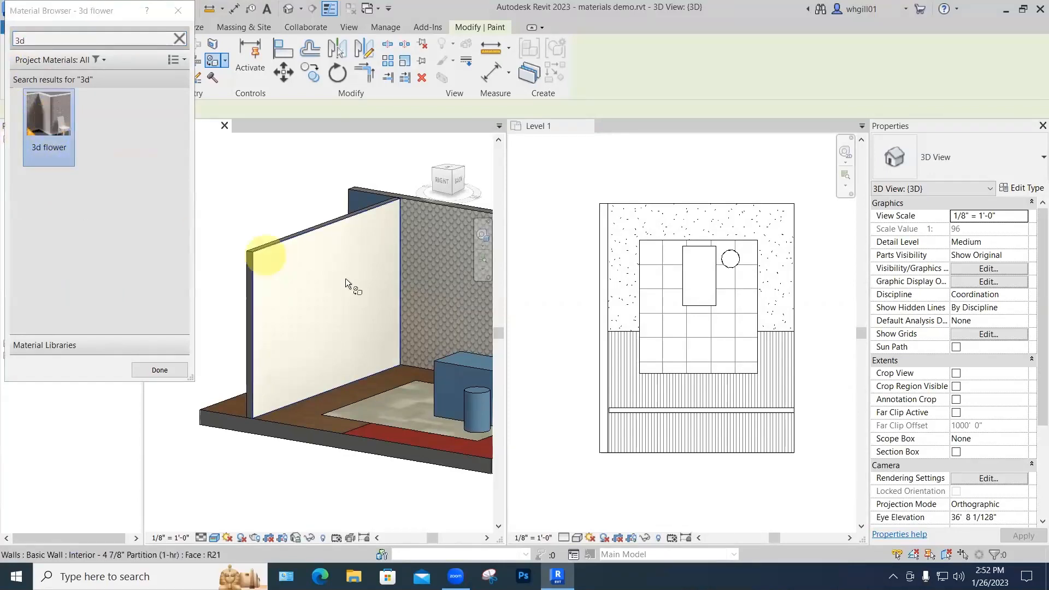
left_click(311, 290)
scroll(396, 260, "up", 5)
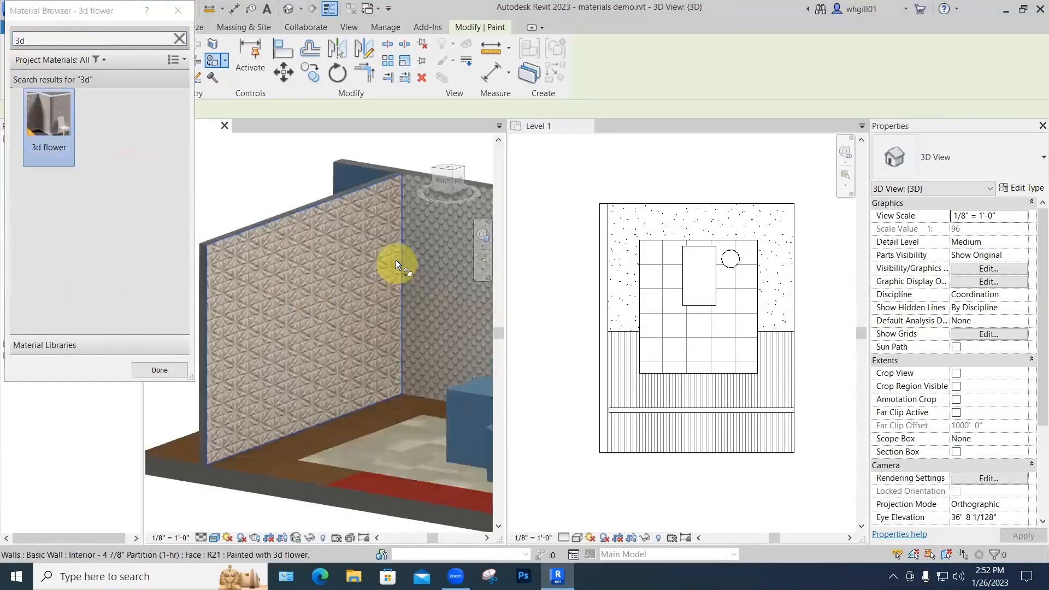
scroll(396, 258, "down", 2)
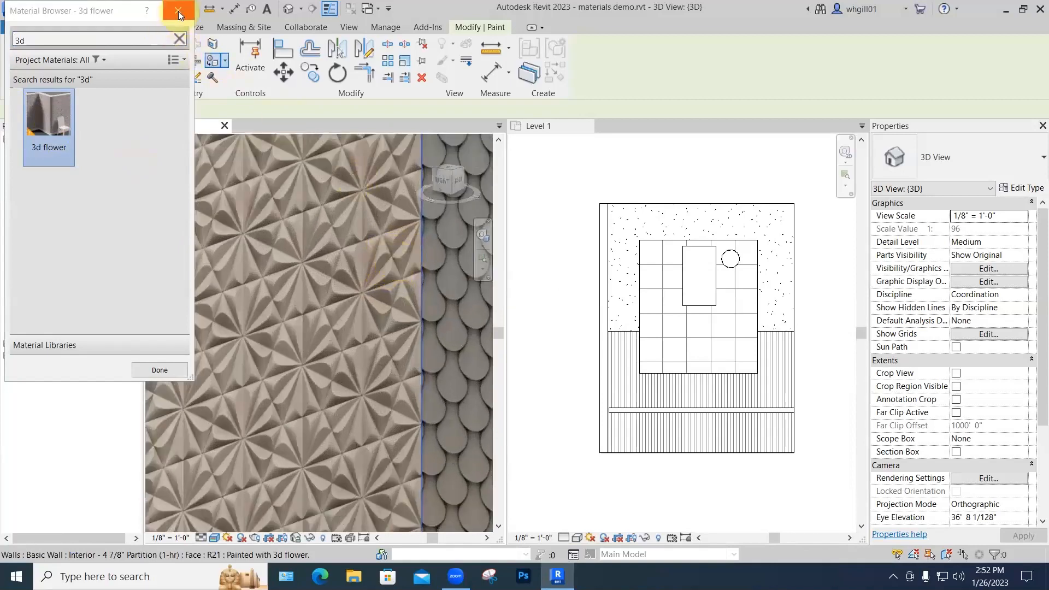
left_click(178, 10)
Step: Examine the flower pattern on the painted wall up close and from a distance for visible tile joints
scroll(355, 238, "down", 5)
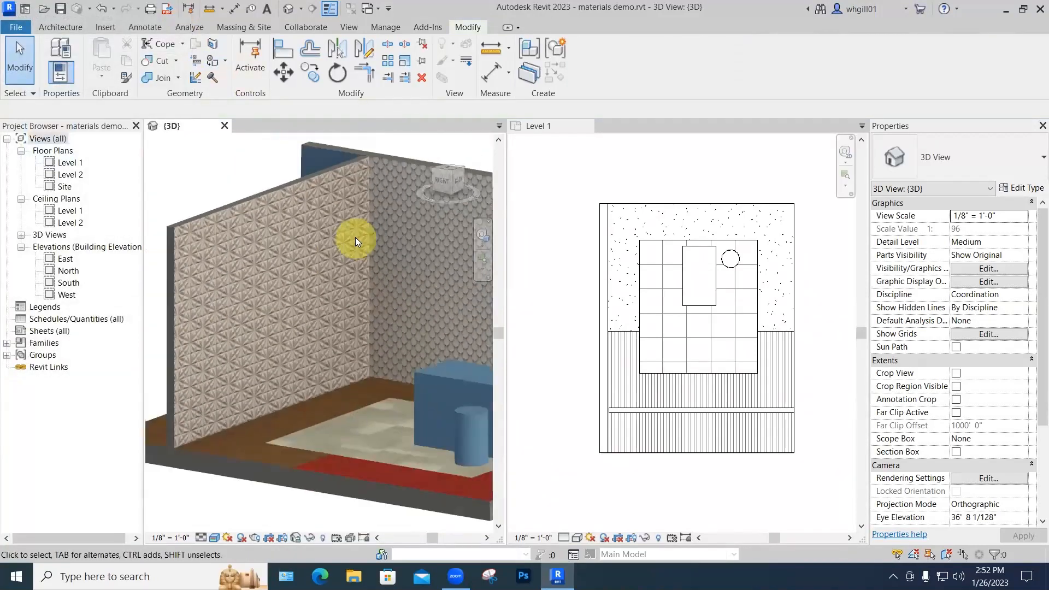
scroll(279, 254, "up", 5)
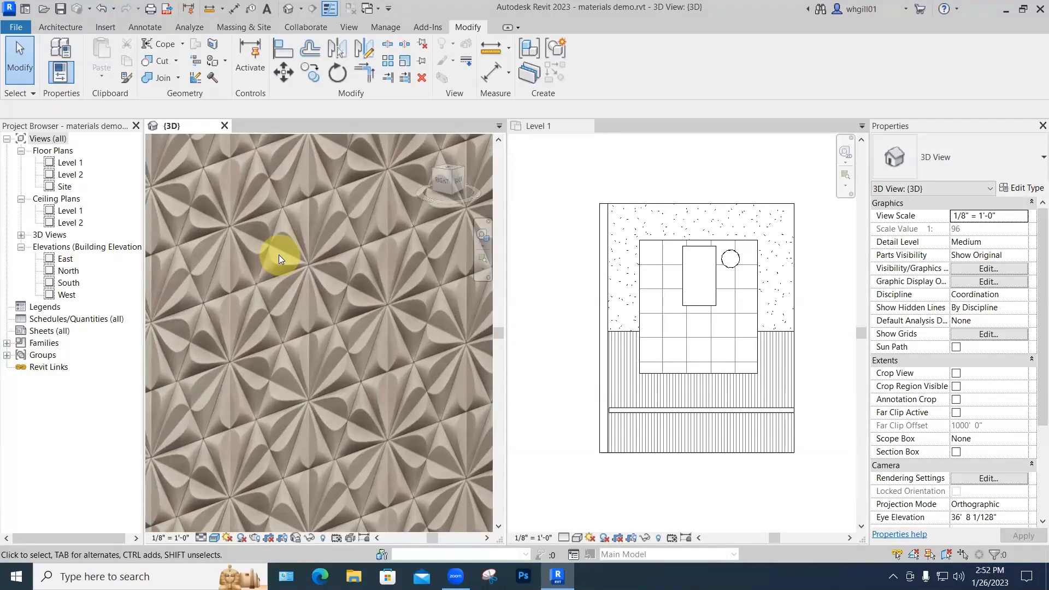
scroll(279, 255, "down", 5)
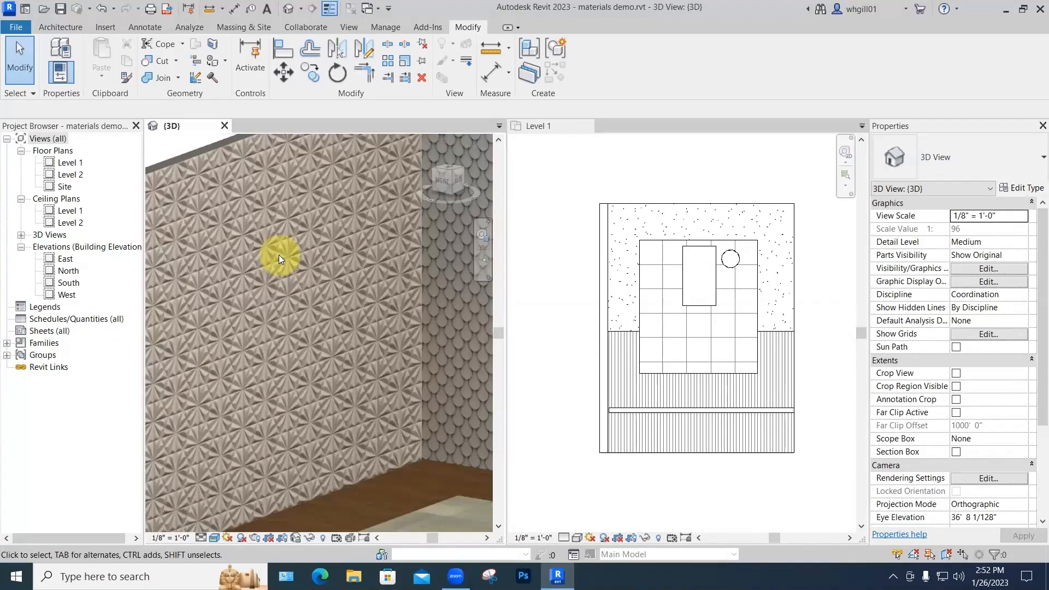
scroll(279, 255, "up", 5)
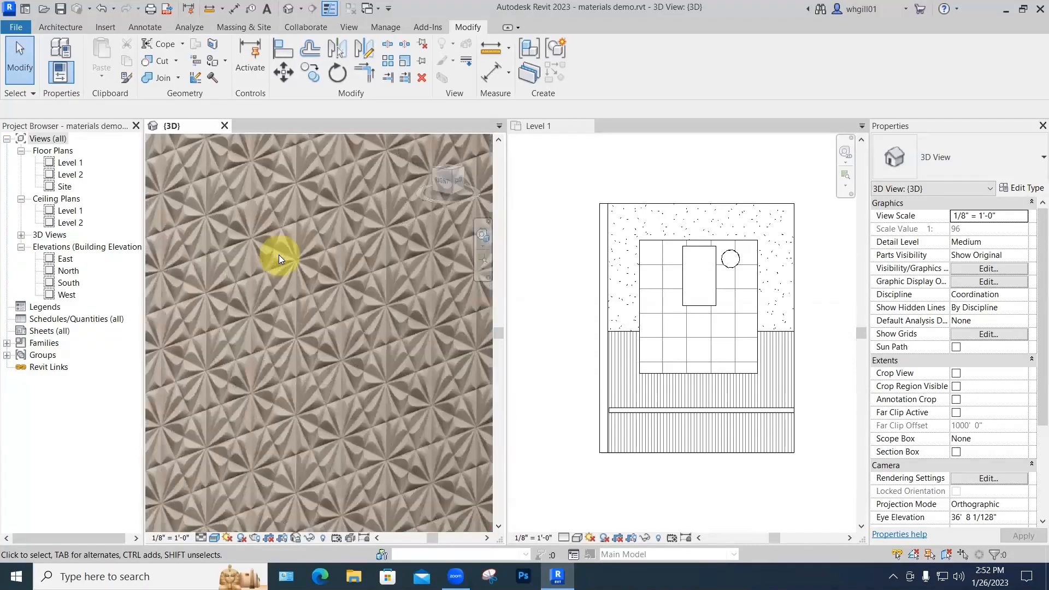
scroll(279, 255, "up", 3)
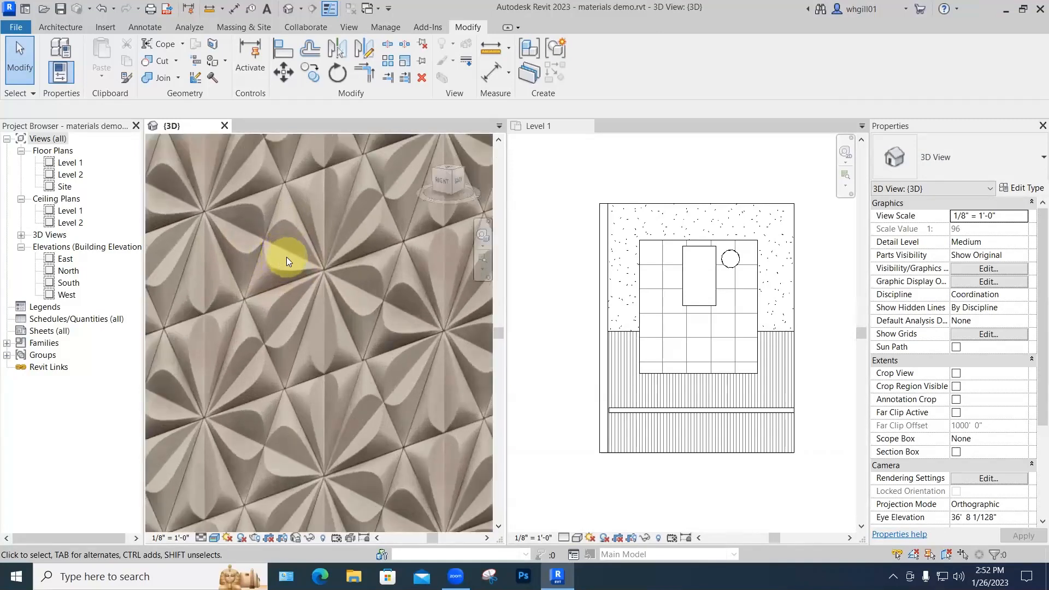
scroll(286, 257, "down", 6)
scroll(287, 257, "down", 5)
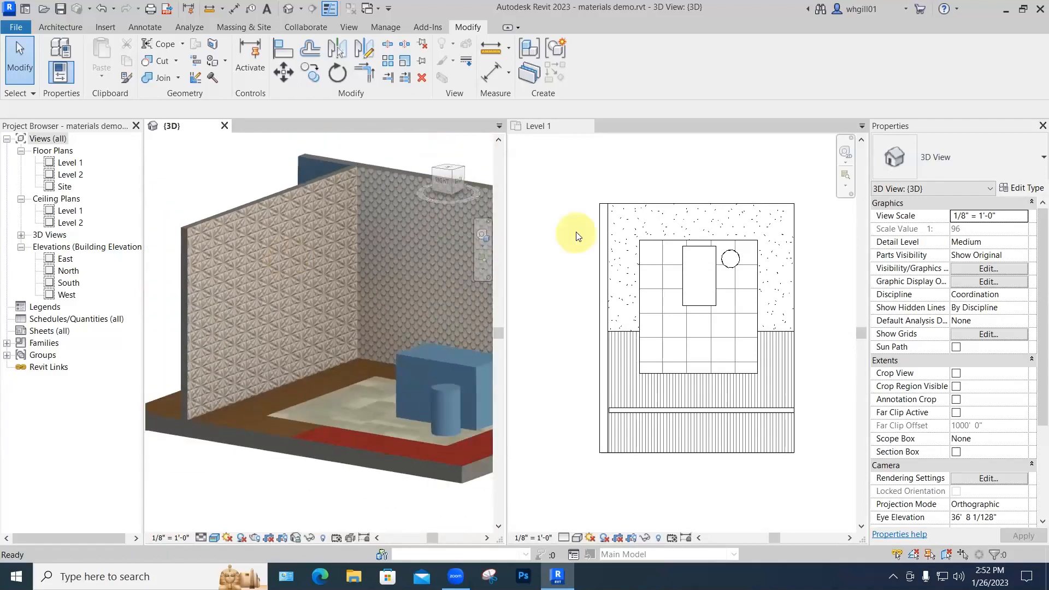
Step: Turn to the plain back face of the interior partition wall and create a new material in the project
middle_click_drag(435, 301, 650, 321, "shift")
left_click(591, 230)
left_click(456, 317)
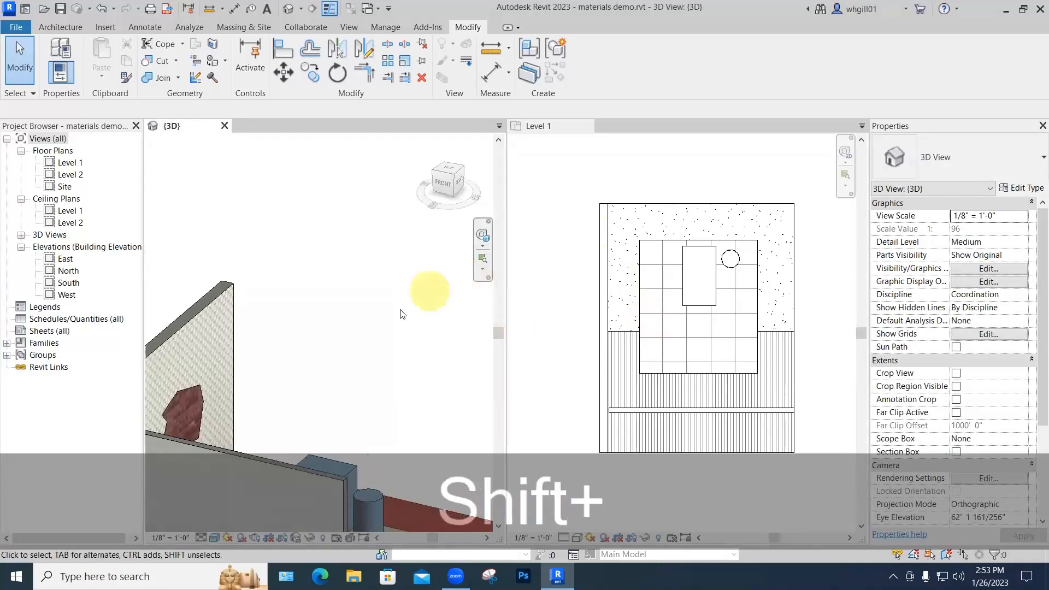
middle_click_drag(344, 351, 418, 322, "shift")
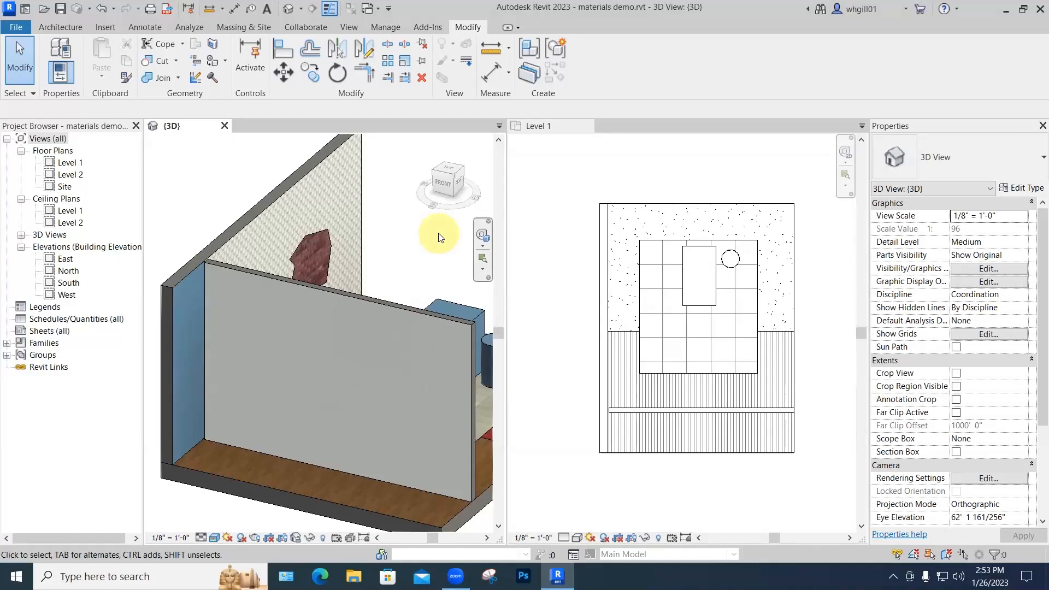
key("m")
key("m")
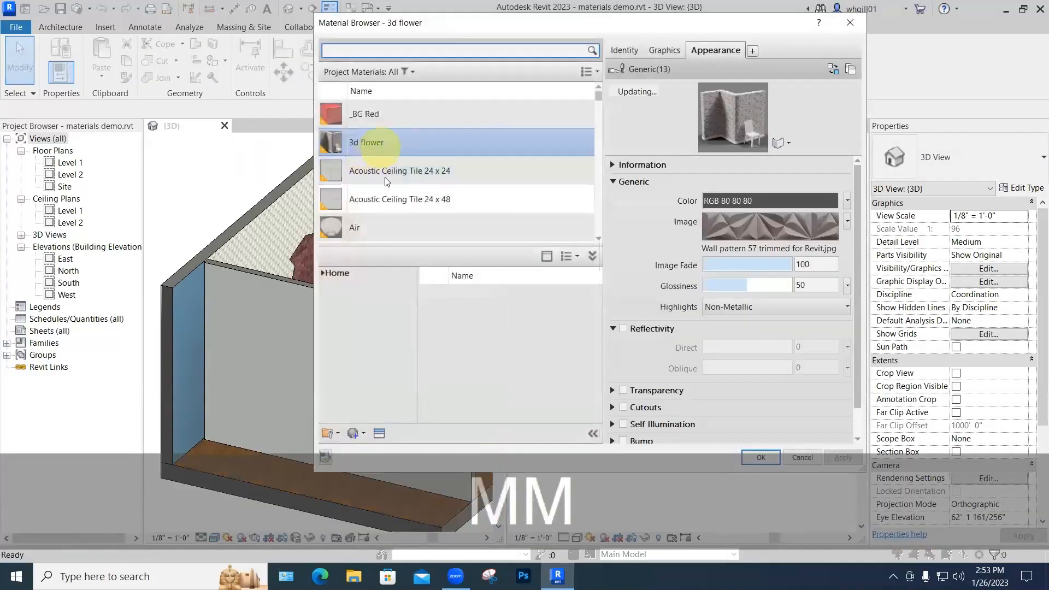
left_click(358, 435)
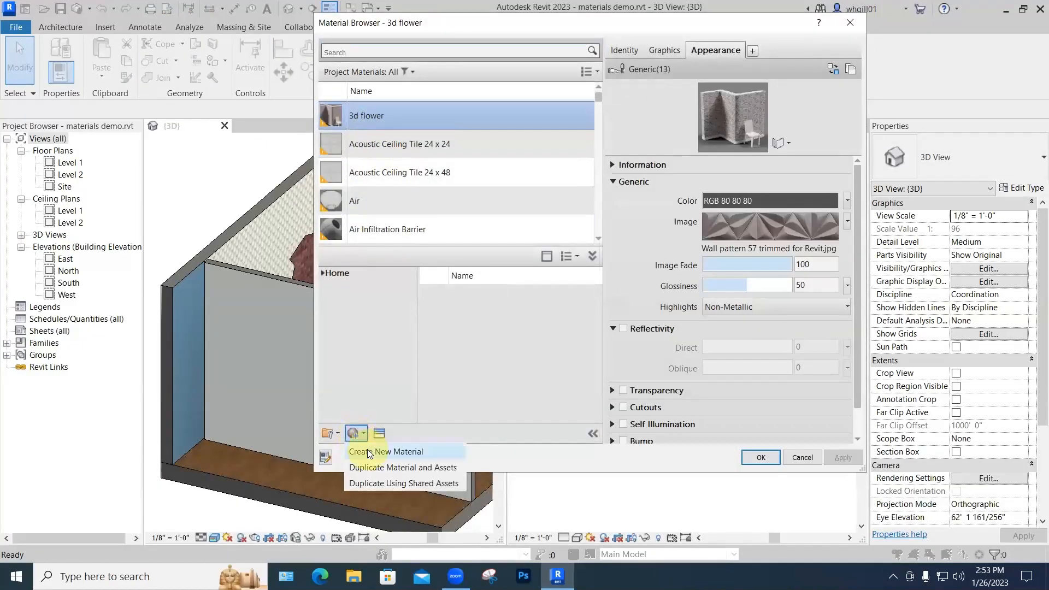
left_click(367, 451)
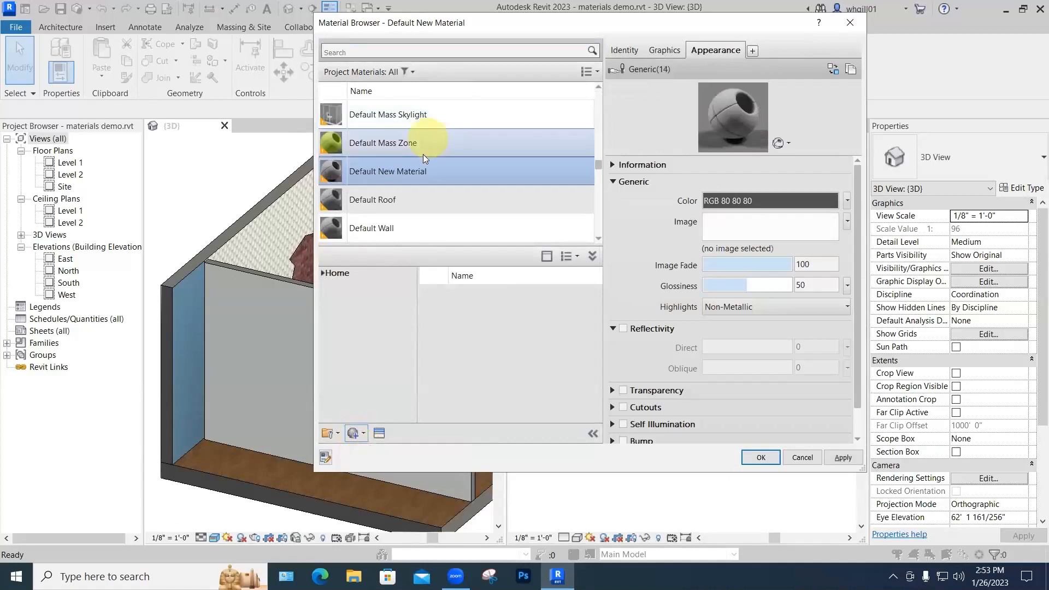
Step: Rename the new material as _BG boards
right_click(412, 169)
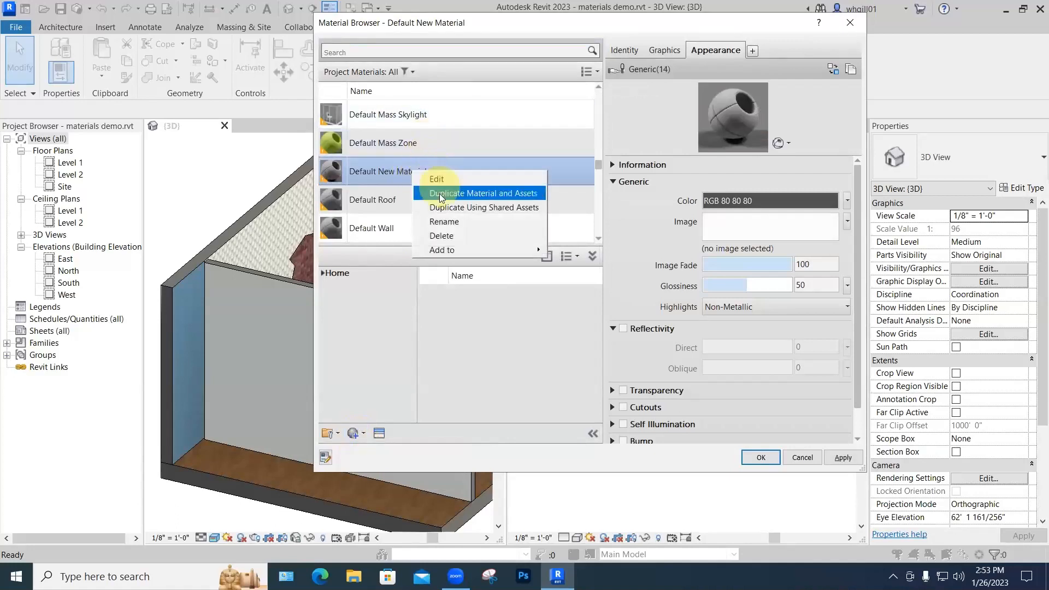
left_click(442, 220)
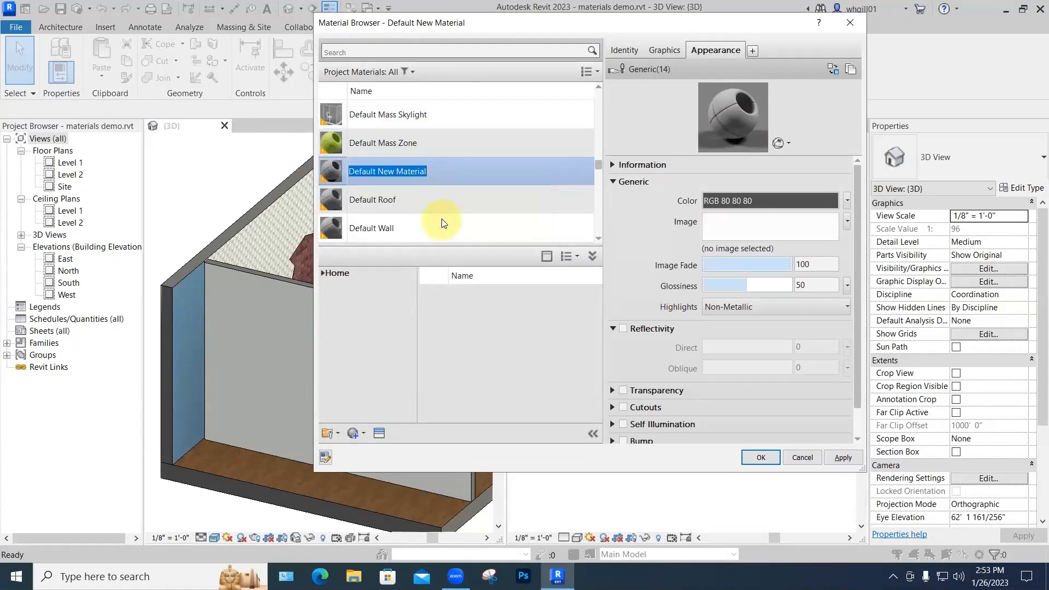
type("_BG")
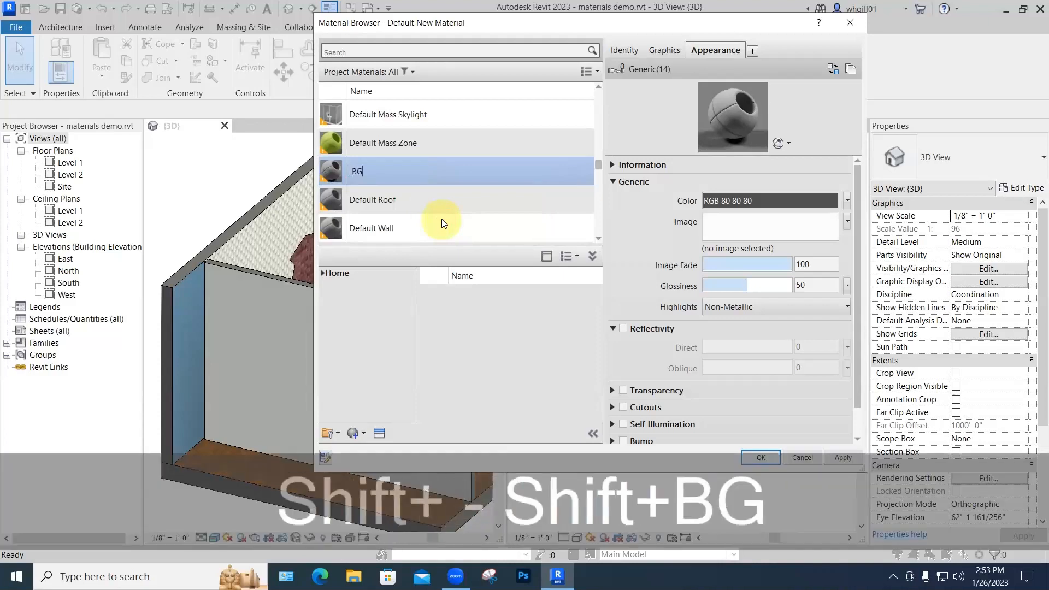
type(" boards")
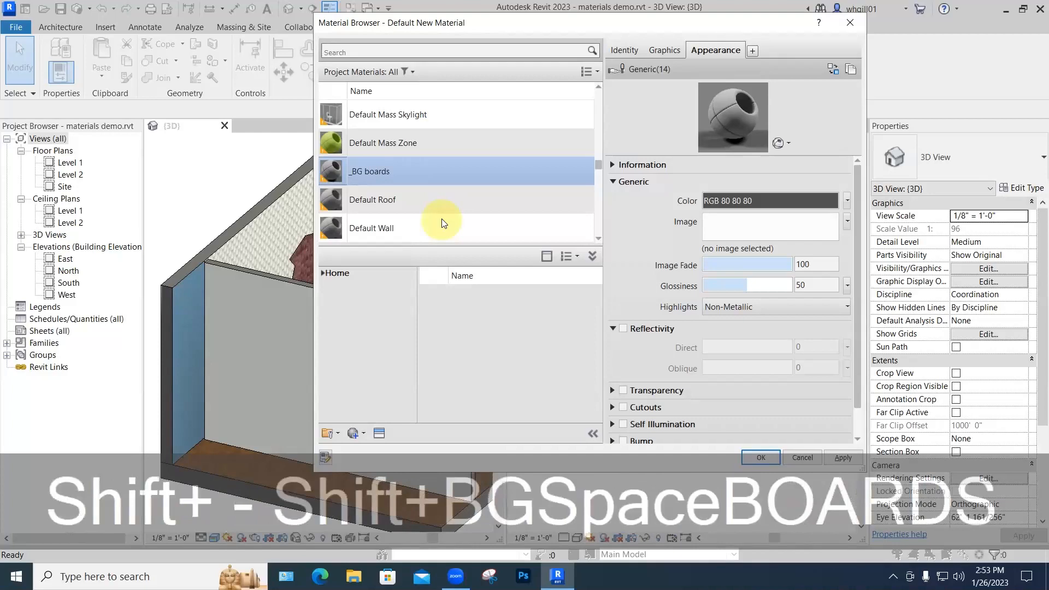
key("Return")
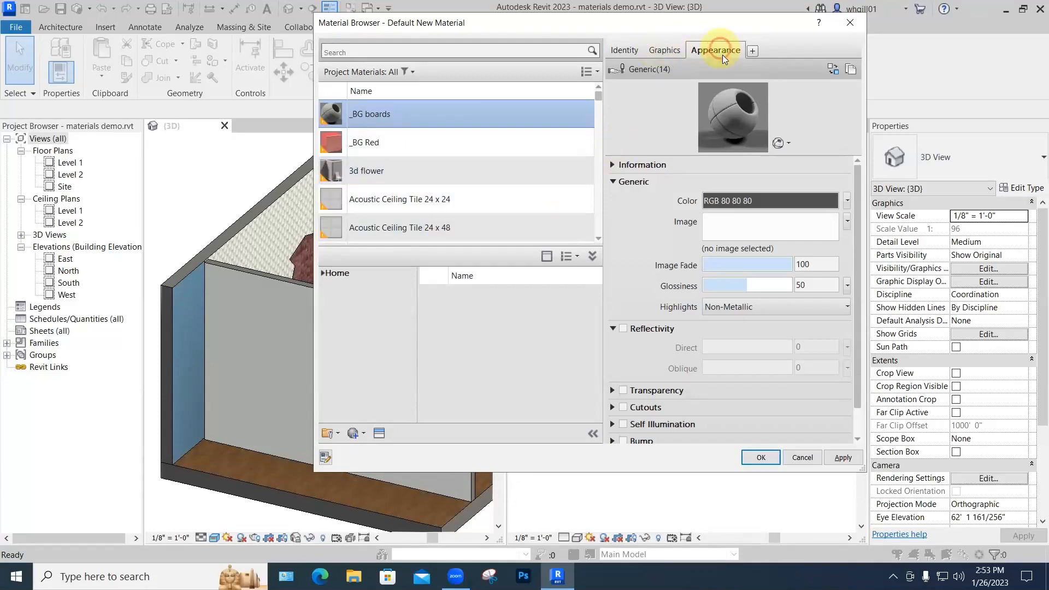
Step: Assign Boards.jpg from the Desktop as the image of the _BG boards material's appearance
left_click(723, 227)
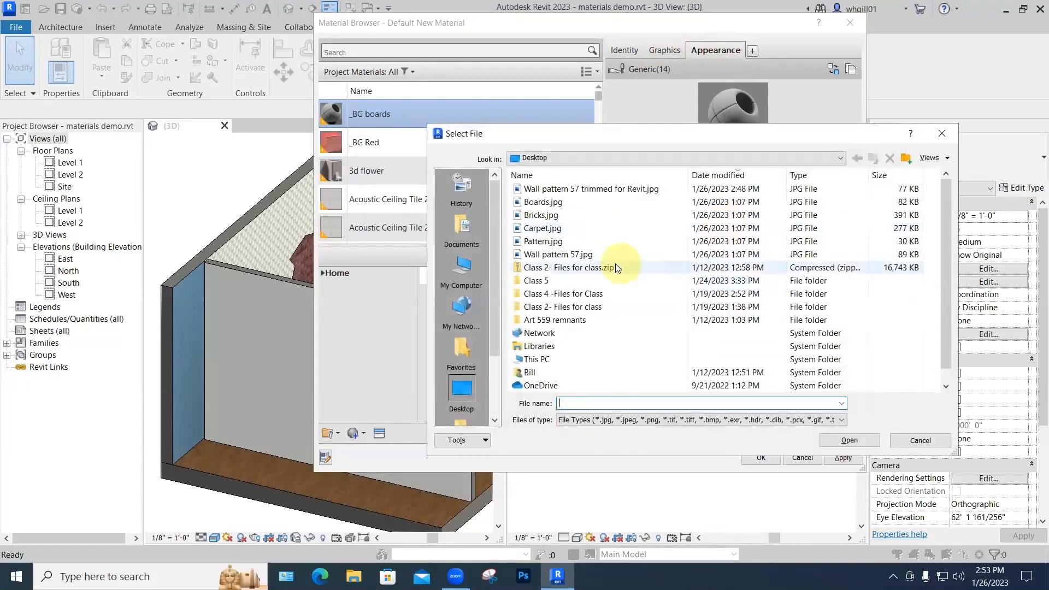
left_click(539, 201)
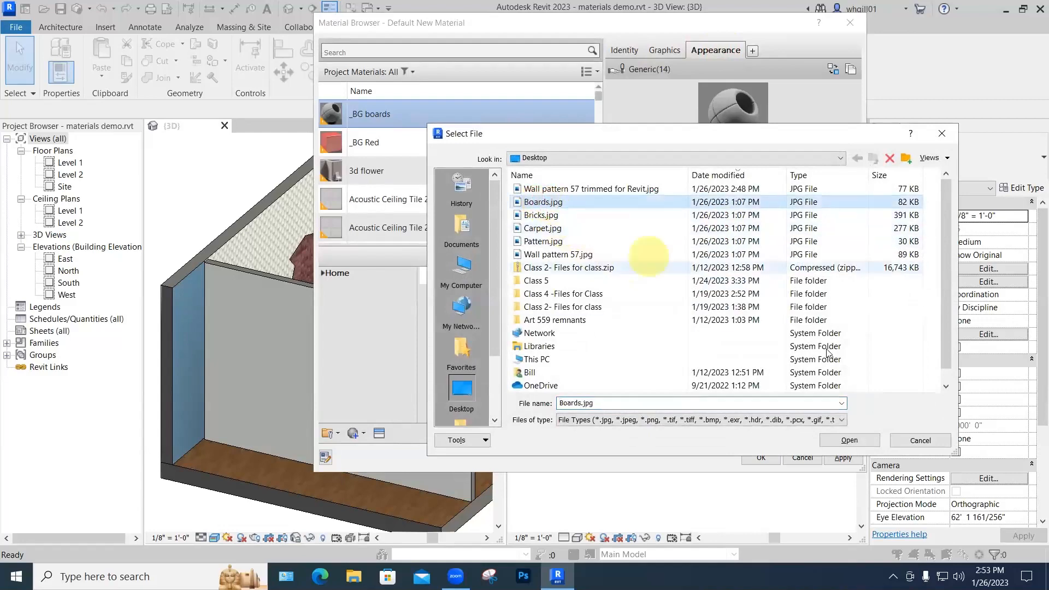
left_click(848, 440)
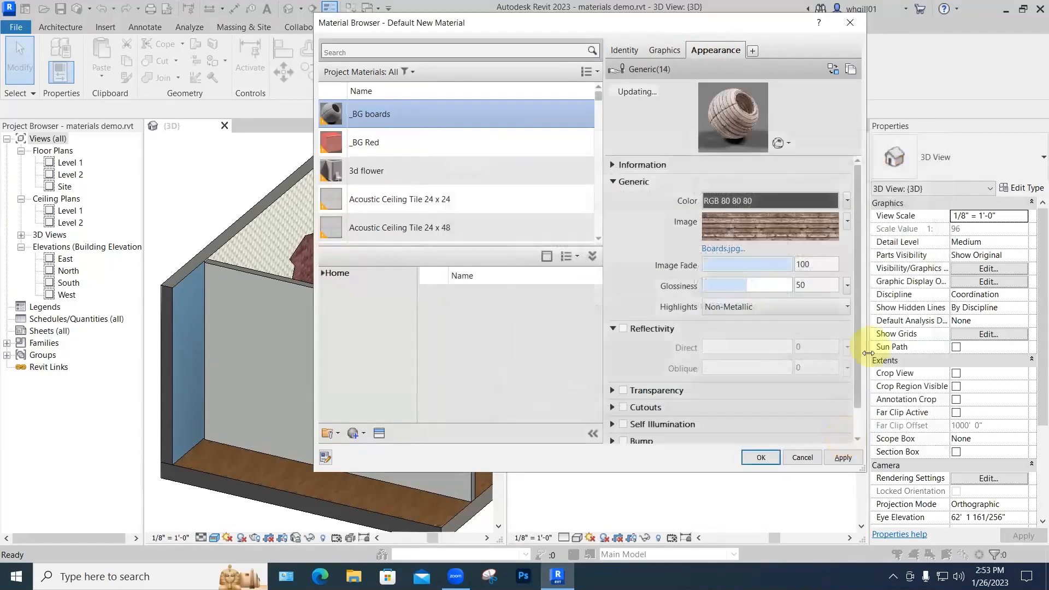
Step: Change the material preview scene to Glass Curtain Wall and enlarge the preview
left_click(782, 143)
left_click(779, 164)
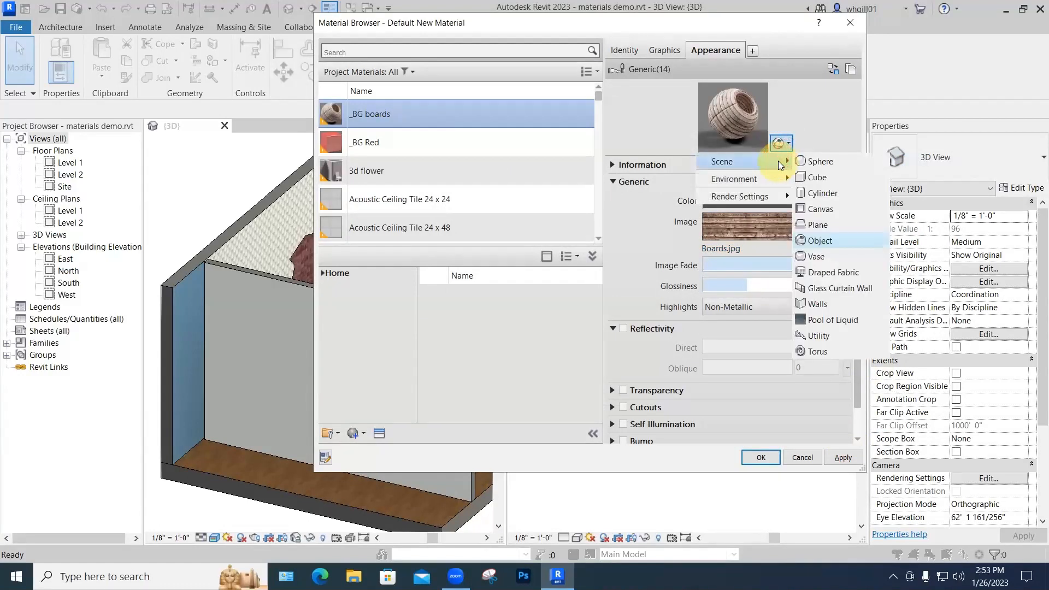
left_click(829, 289)
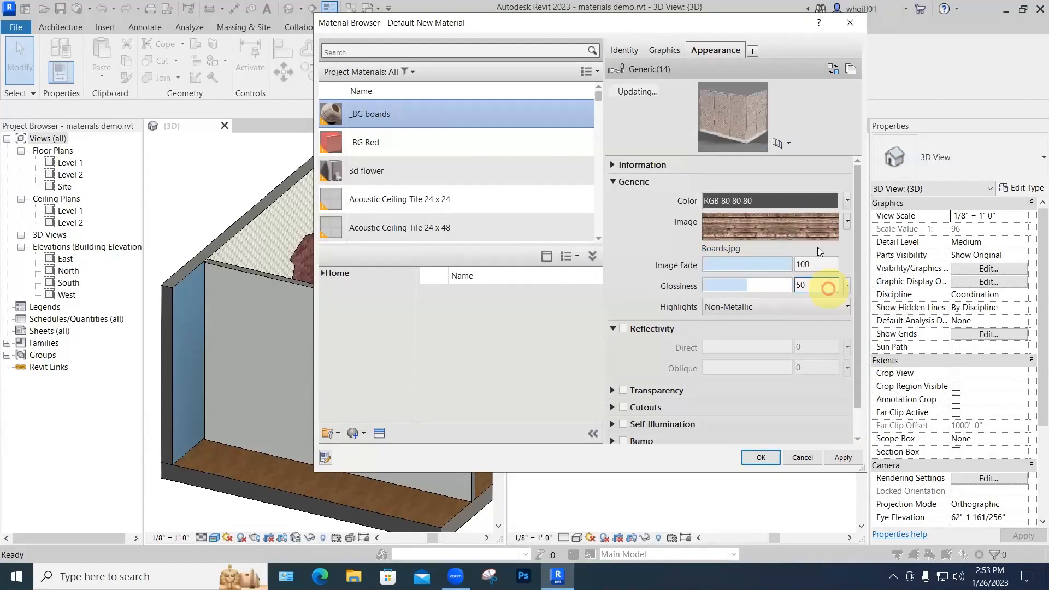
left_click_drag(775, 153, 783, 271)
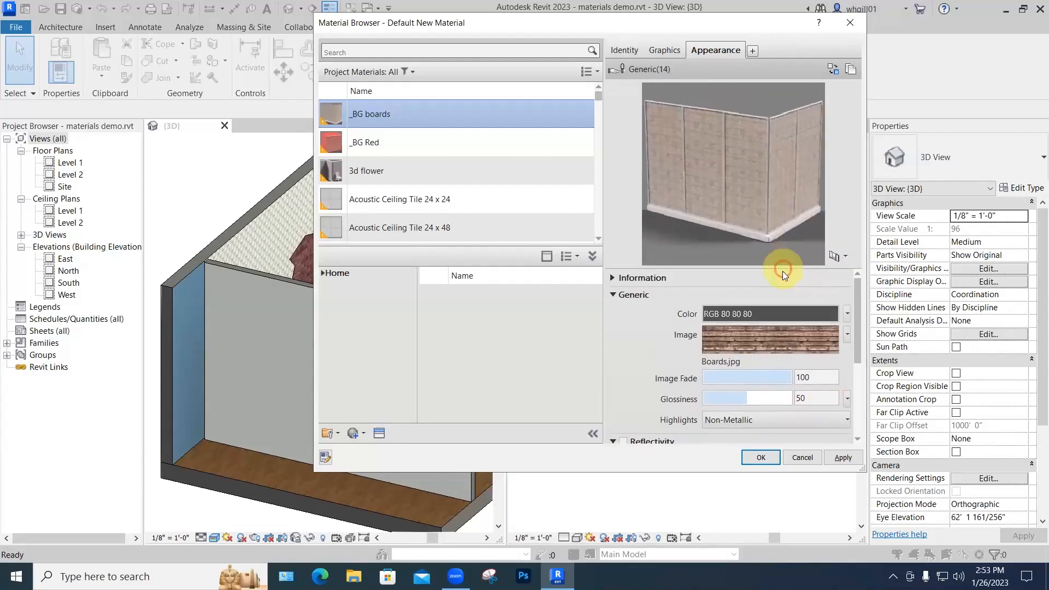
Step: Examine the Boards.jpg texture in an enlarged Texture Editor preview for partial boards at its edges, and close the editor
mouse_move(759, 346)
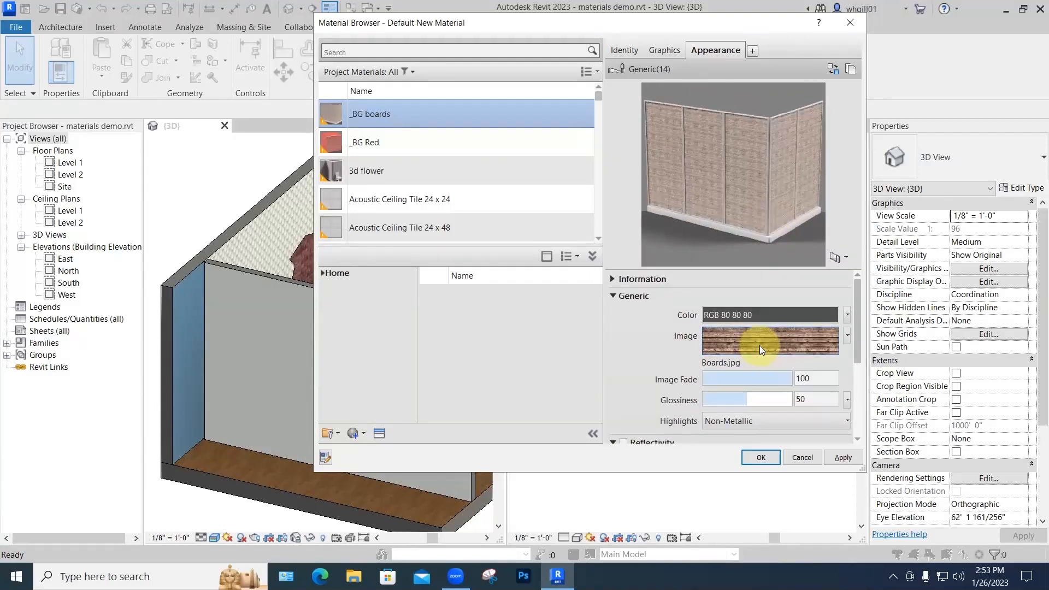
left_click(761, 345)
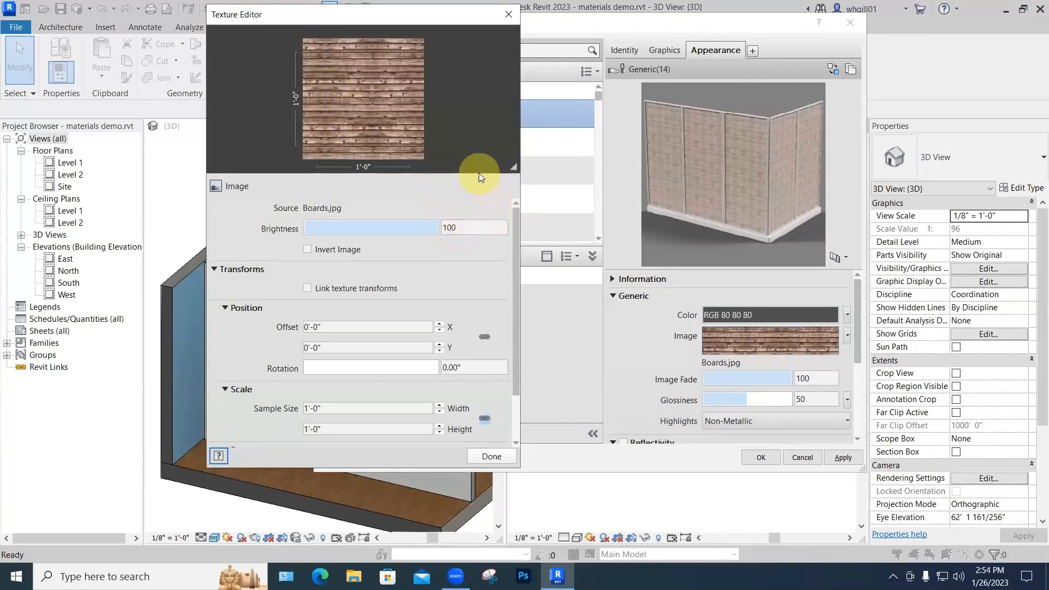
left_click_drag(516, 165, 732, 330)
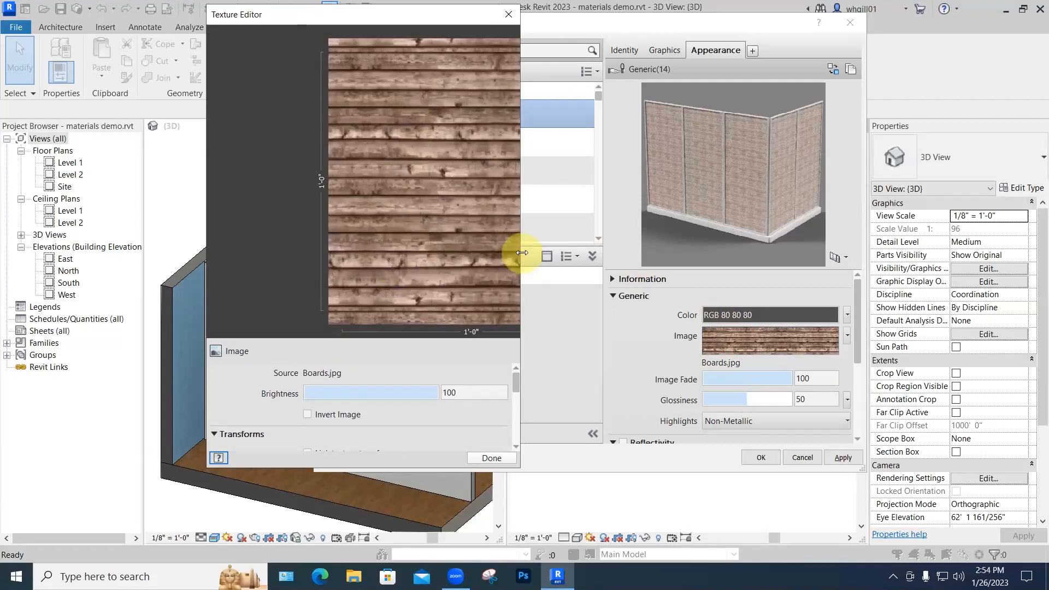
left_click_drag(521, 252, 729, 254)
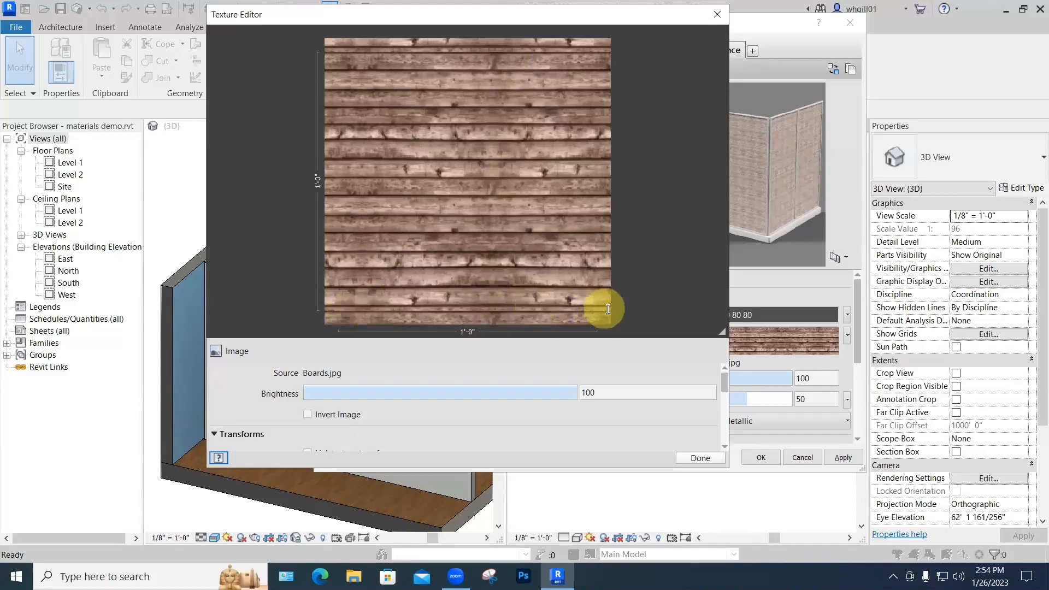
left_click(703, 459)
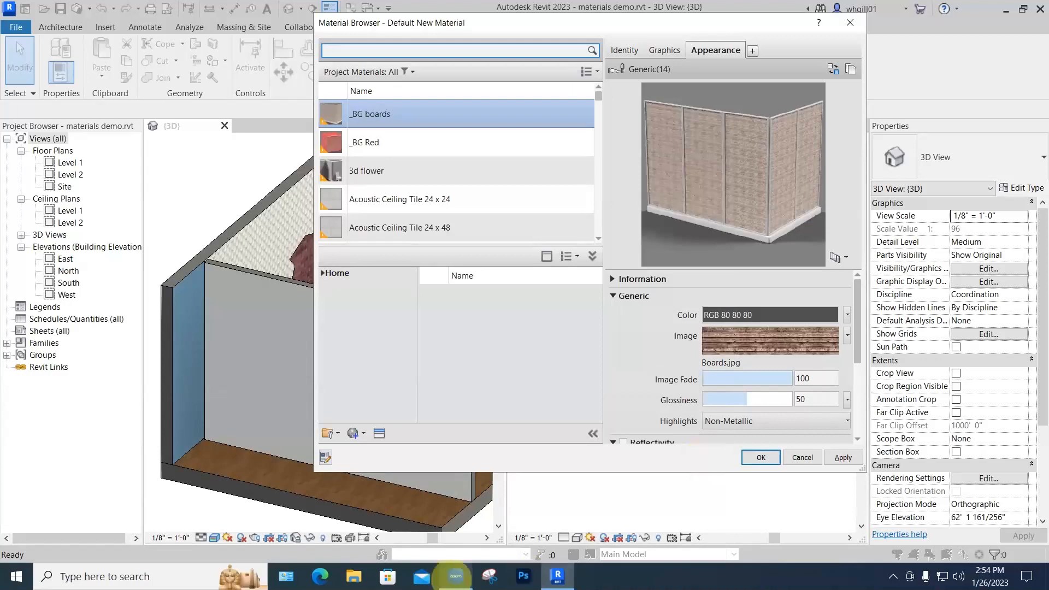
Step: Switch to Photoshop and open Boards.jpg from the Desktop
left_click(523, 577)
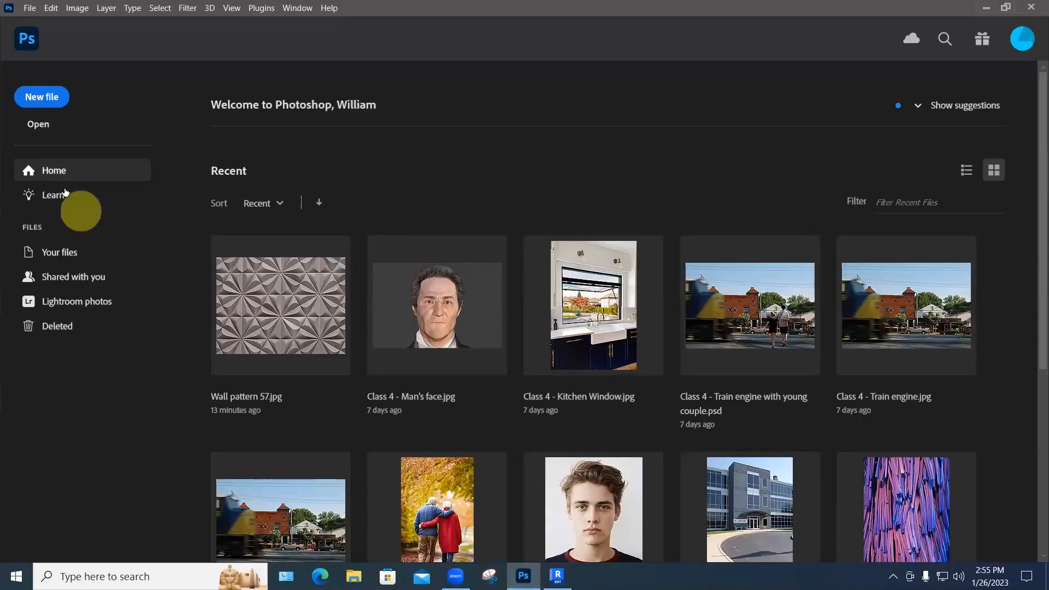
left_click(39, 124)
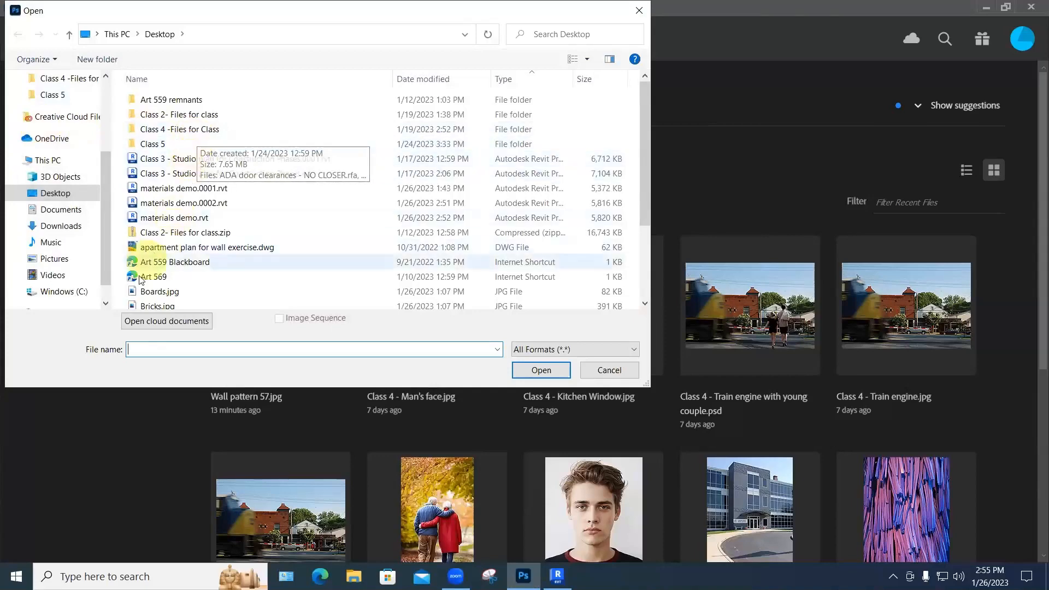
left_click(175, 296)
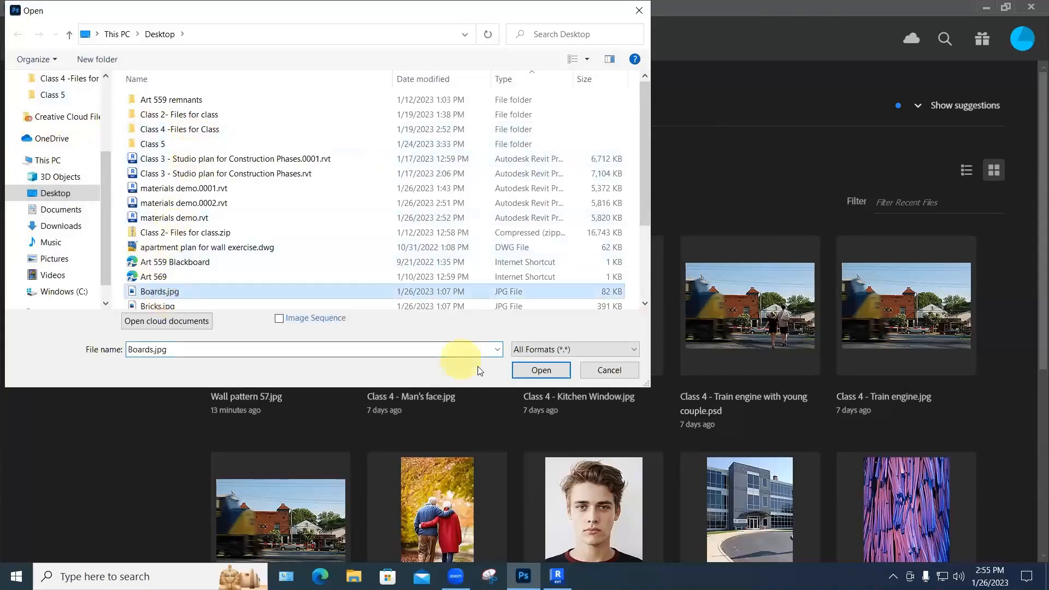
left_click(547, 370)
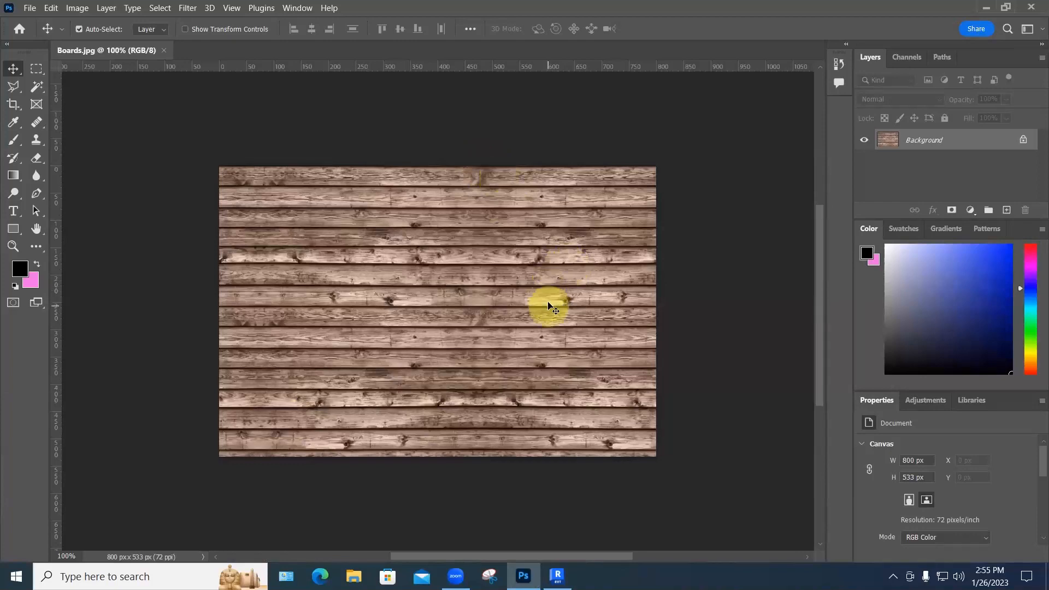
Step: Crop the partial board off the bottom edge of the image along the dark seam under the last full board, leaving 800 x 519 px
scroll(546, 169, "up", 5, "alt")
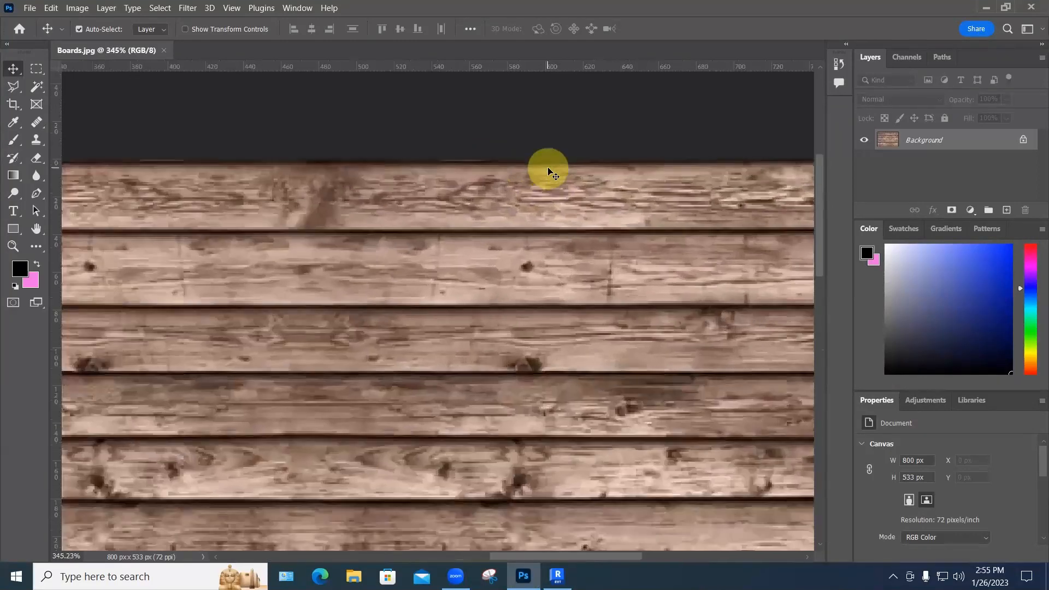
scroll(549, 170, "up", 3, "alt")
scroll(541, 164, "up", 3, "alt")
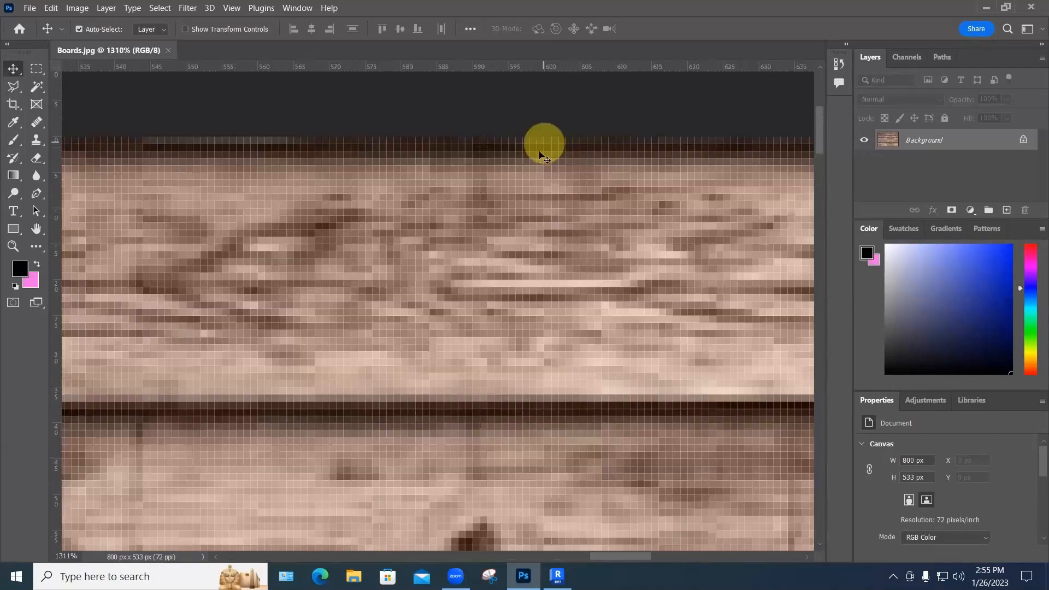
scroll(541, 147, "down", 11, "alt")
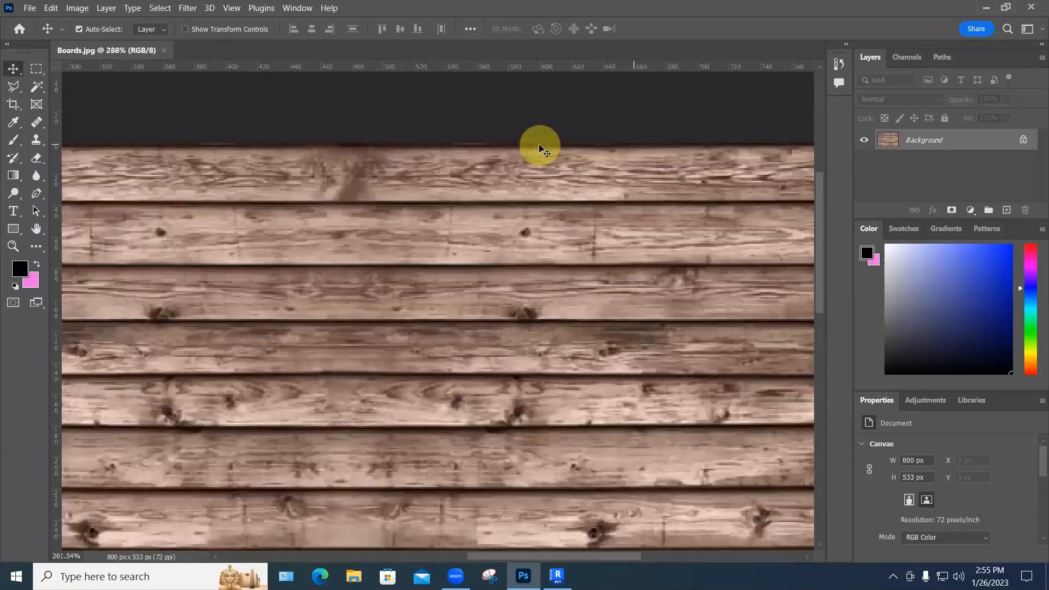
scroll(508, 288, "up", 1, "alt")
scroll(495, 385, "up", 3, "alt")
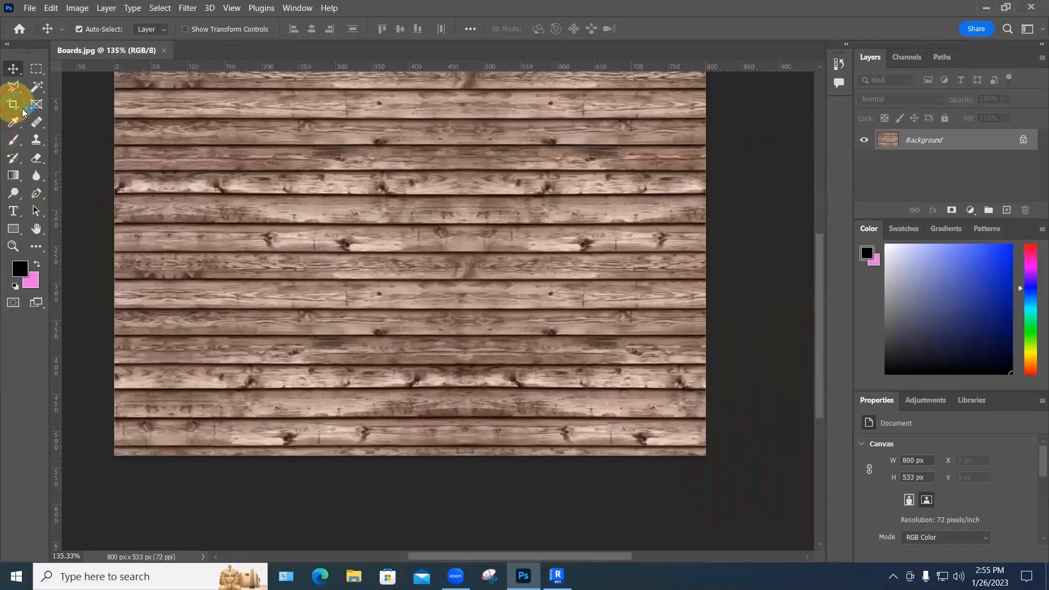
key("c")
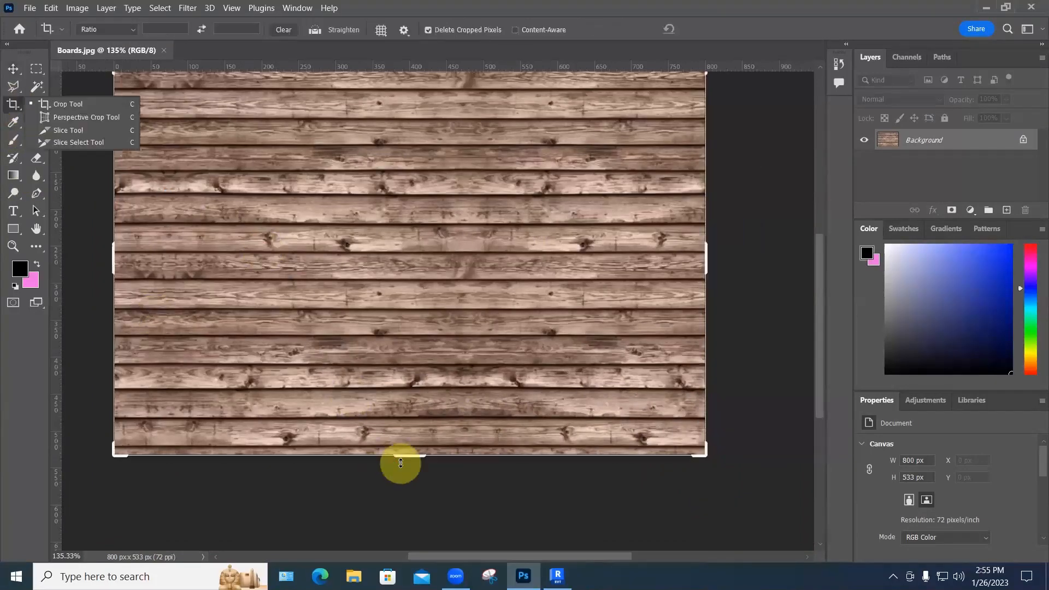
scroll(402, 463, "up", 4, "alt")
scroll(398, 483, "up", 3, "alt")
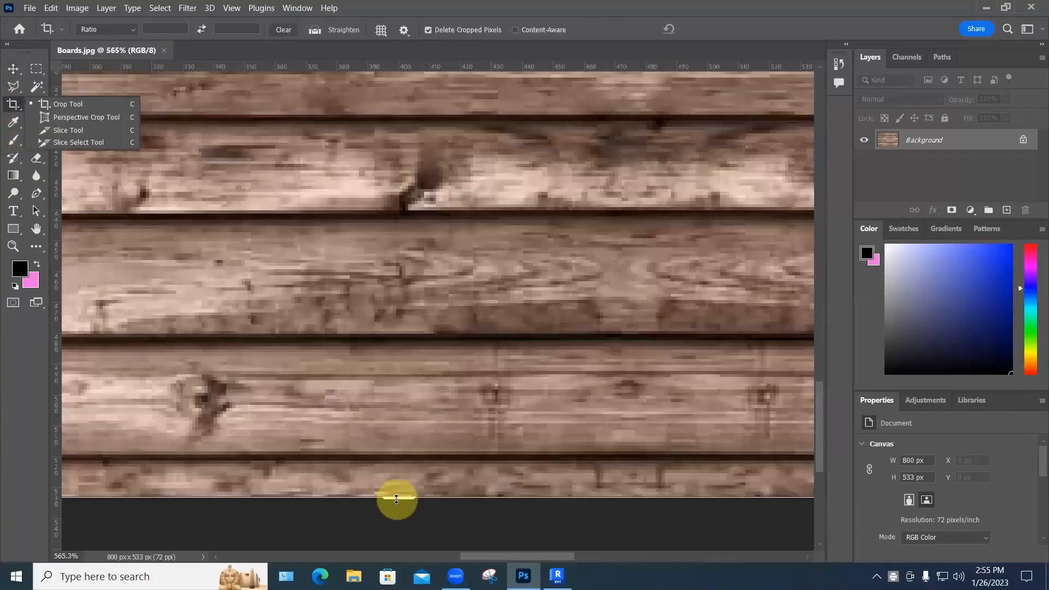
left_click_drag(398, 495, 400, 478)
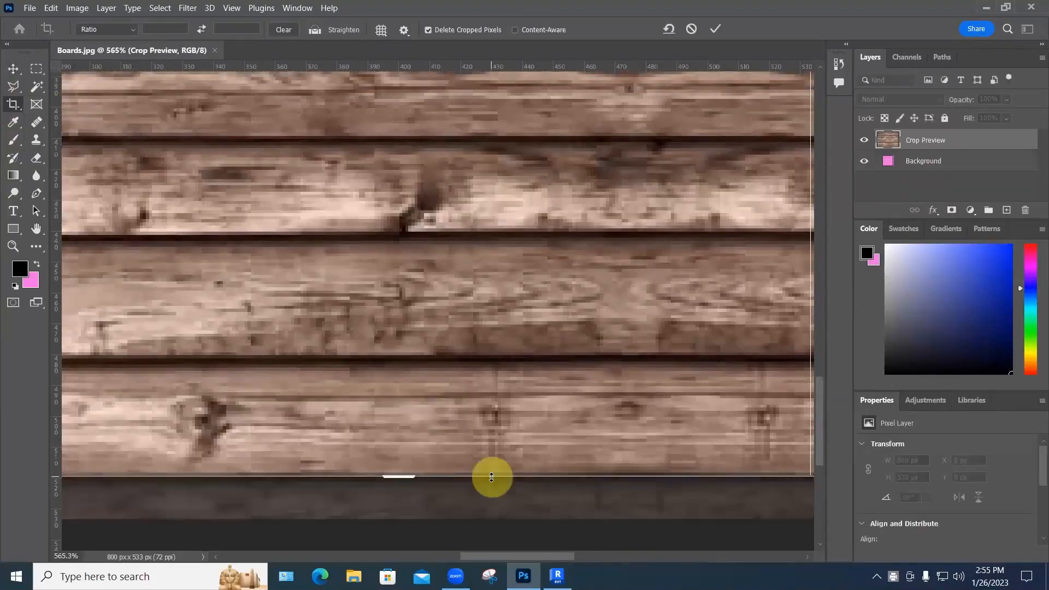
scroll(492, 477, "down", 2, "alt")
scroll(492, 477, "down", 5, "alt")
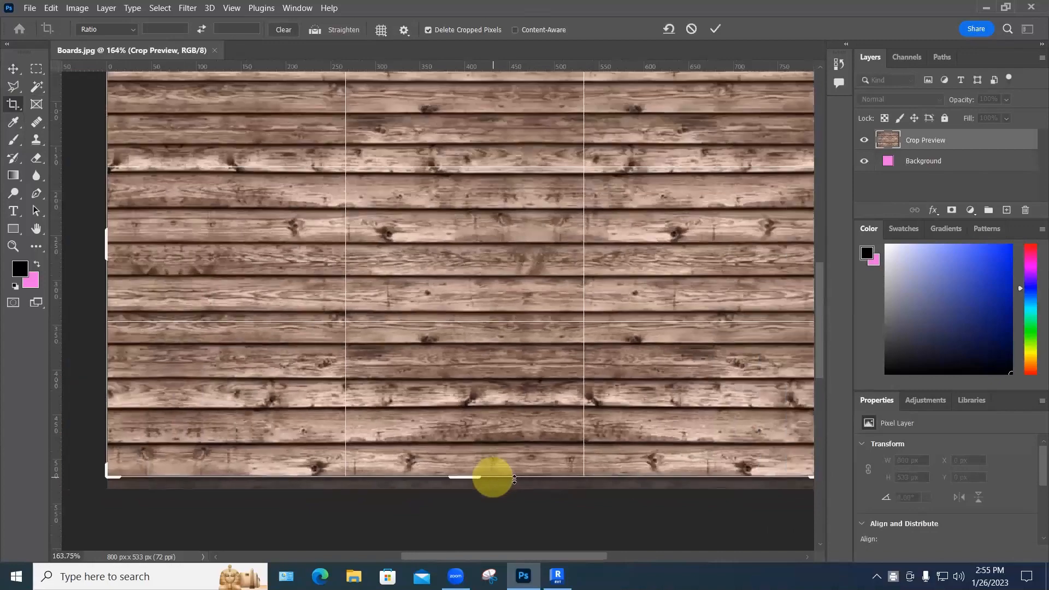
scroll(710, 481, "up", 10, "alt")
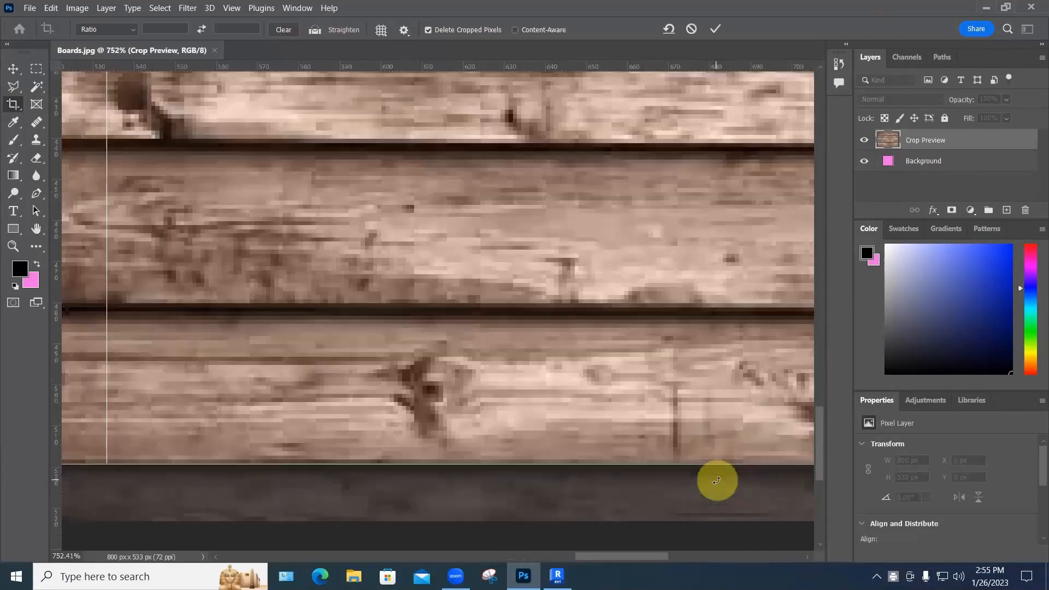
scroll(717, 481, "up", 2, "alt")
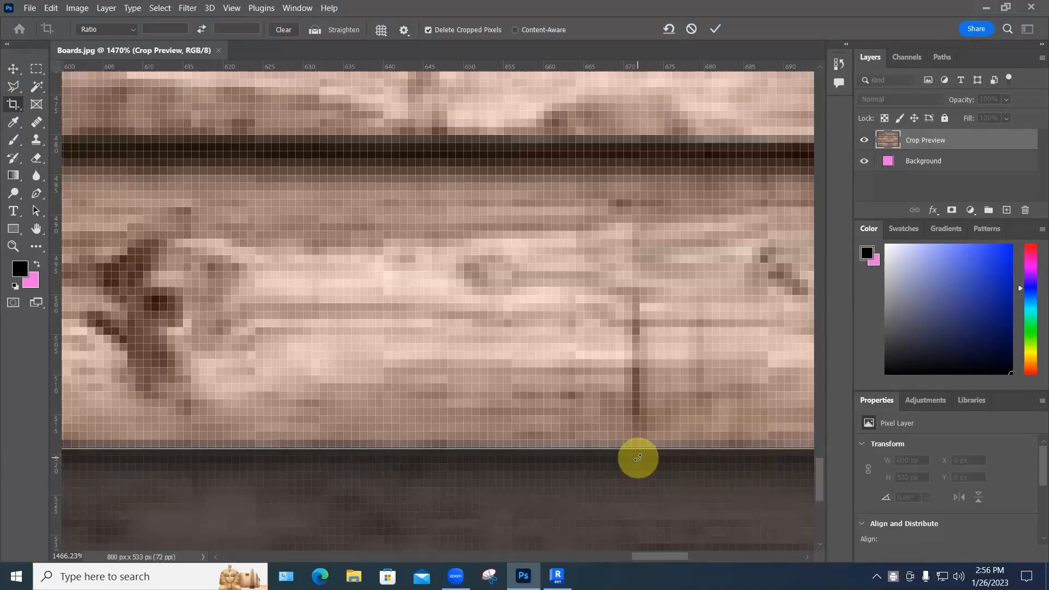
scroll(638, 458, "down", 5, "alt")
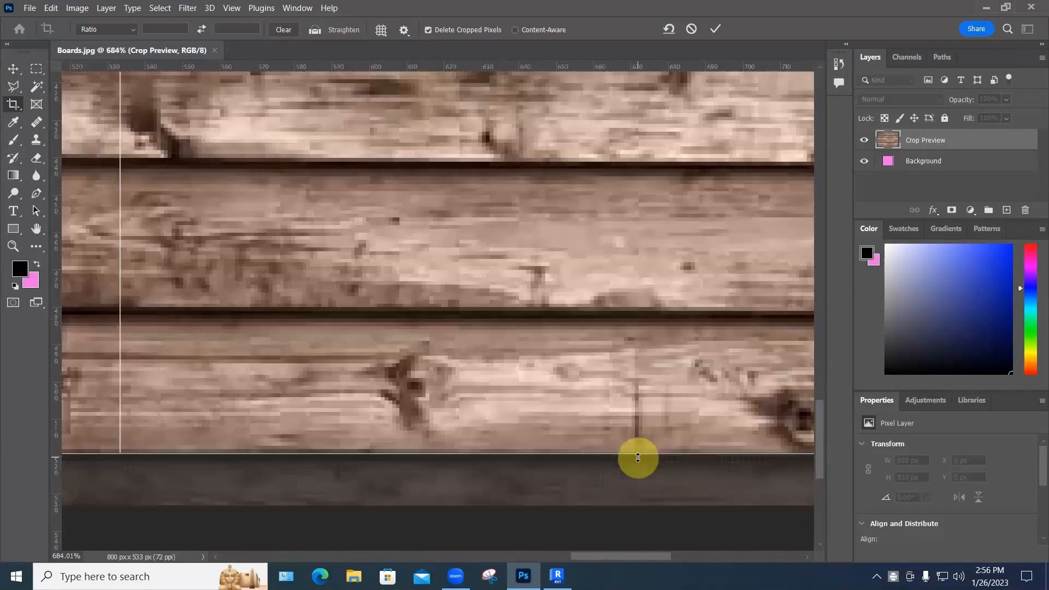
scroll(638, 458, "down", 8, "alt")
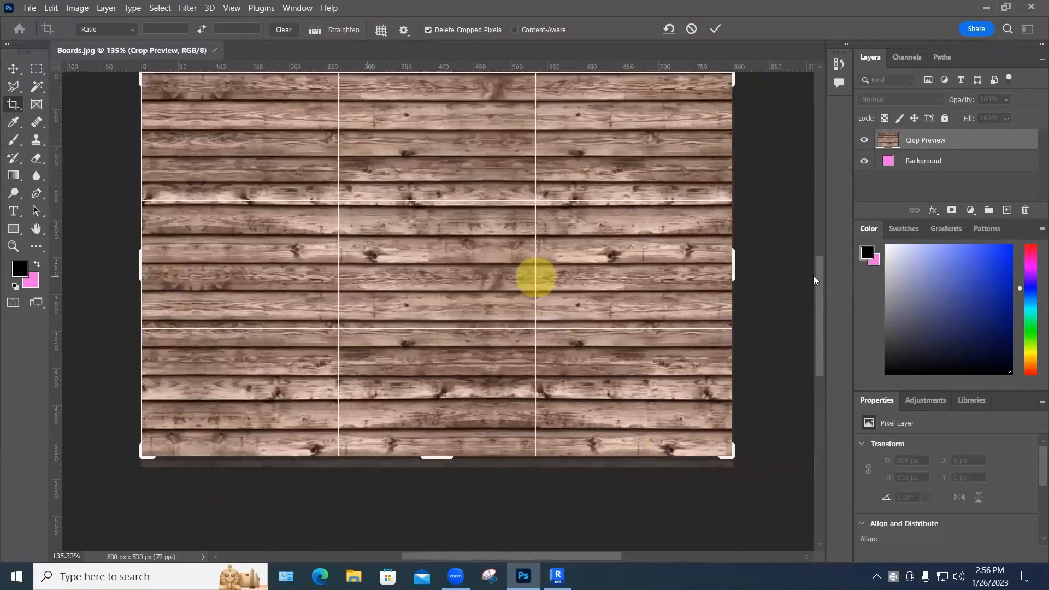
key("Return")
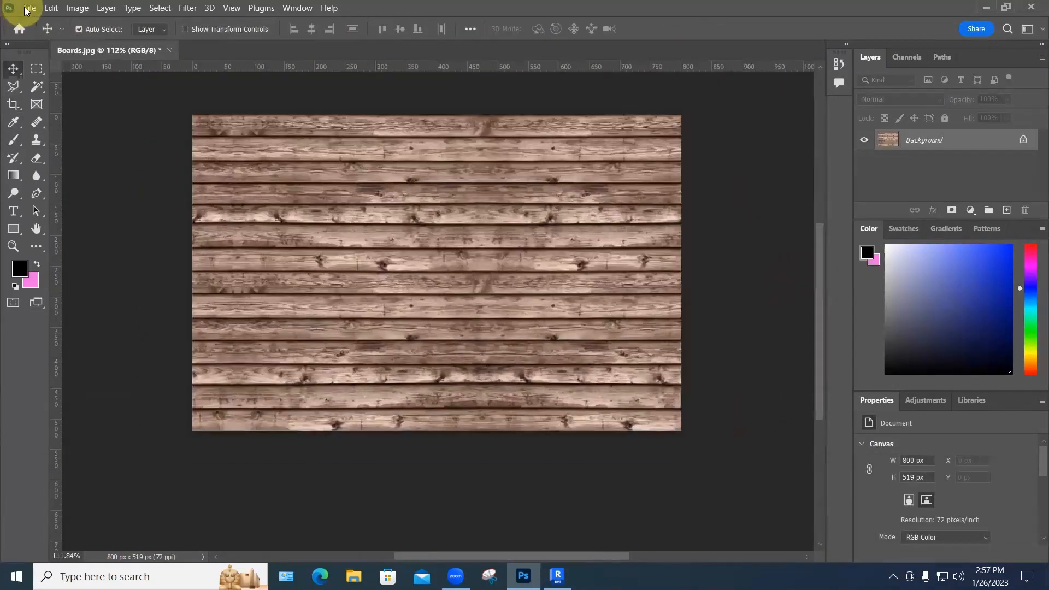
Step: Save a JPEG copy of the cropped image to the Desktop as Boards trimmed for Revit, at maximum quality 10
left_click(30, 9)
left_click(52, 179)
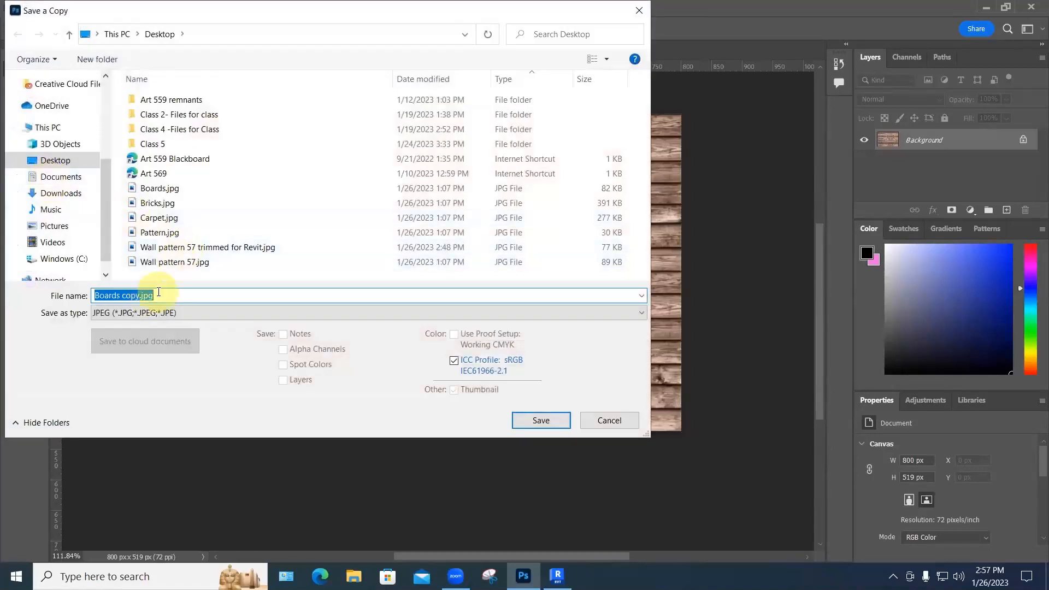
left_click_drag(121, 295, 182, 293)
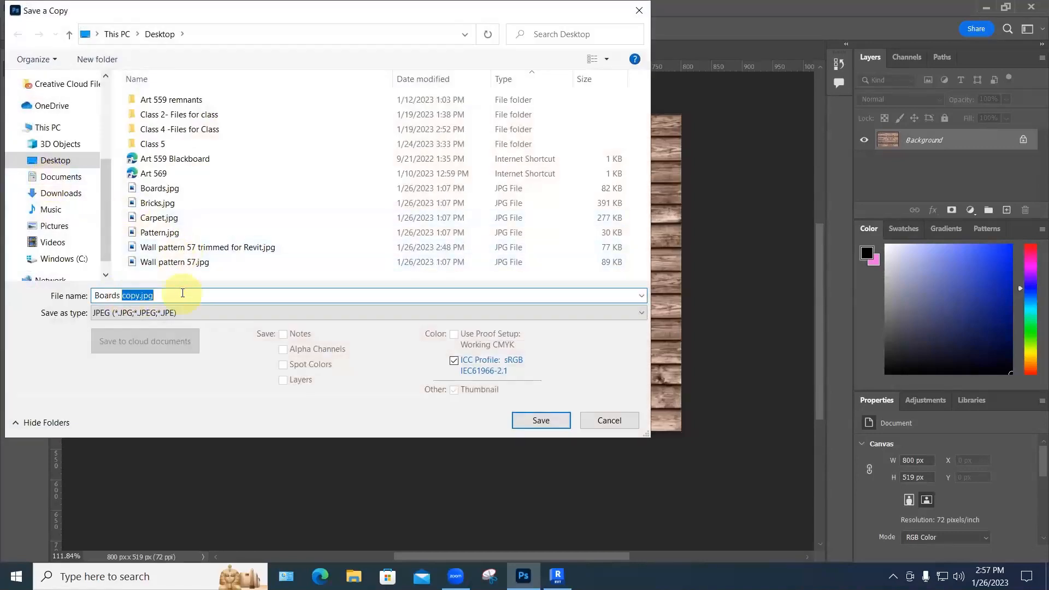
type("trimmed or")
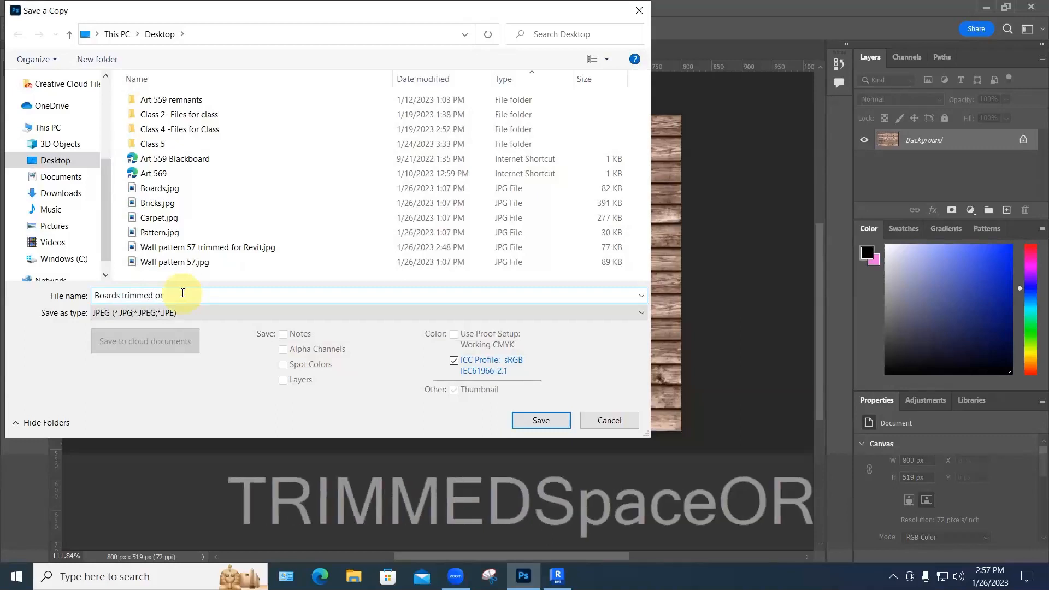
key("BackSpace")
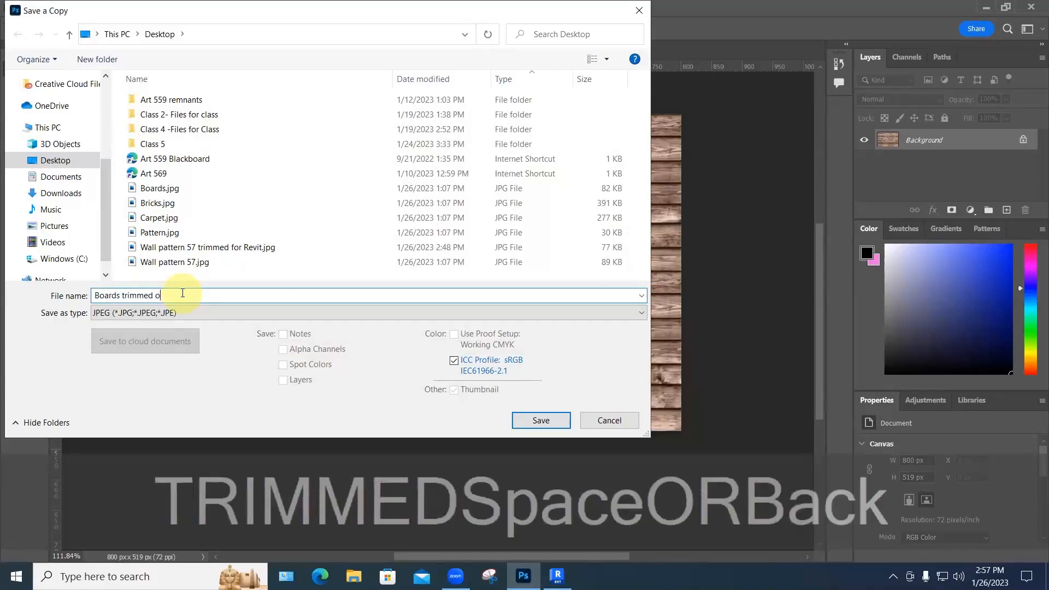
key("BackSpace")
type("for ")
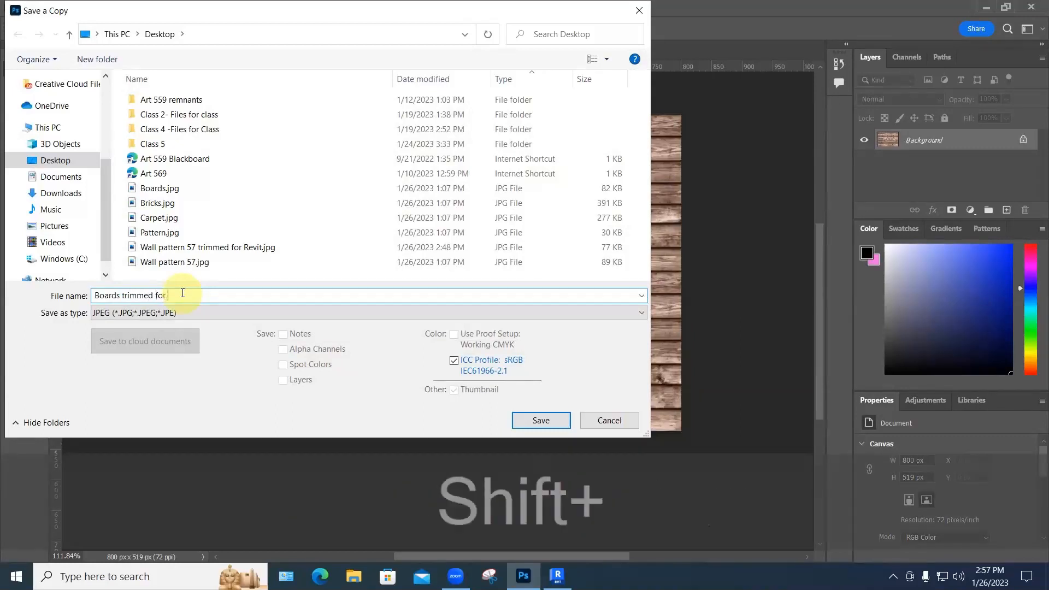
type("Revit")
key("Return")
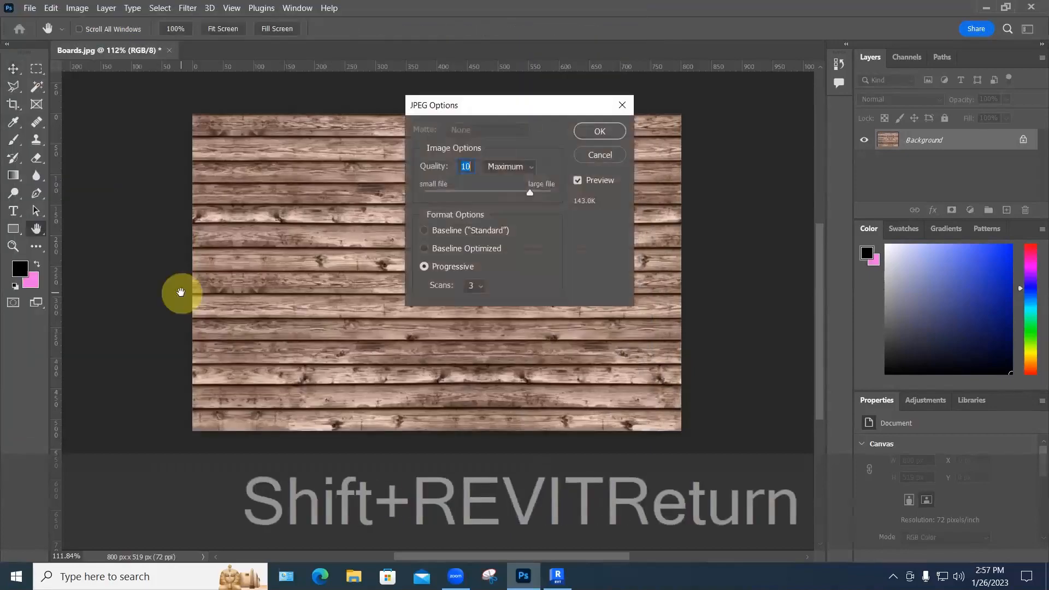
left_click(600, 132)
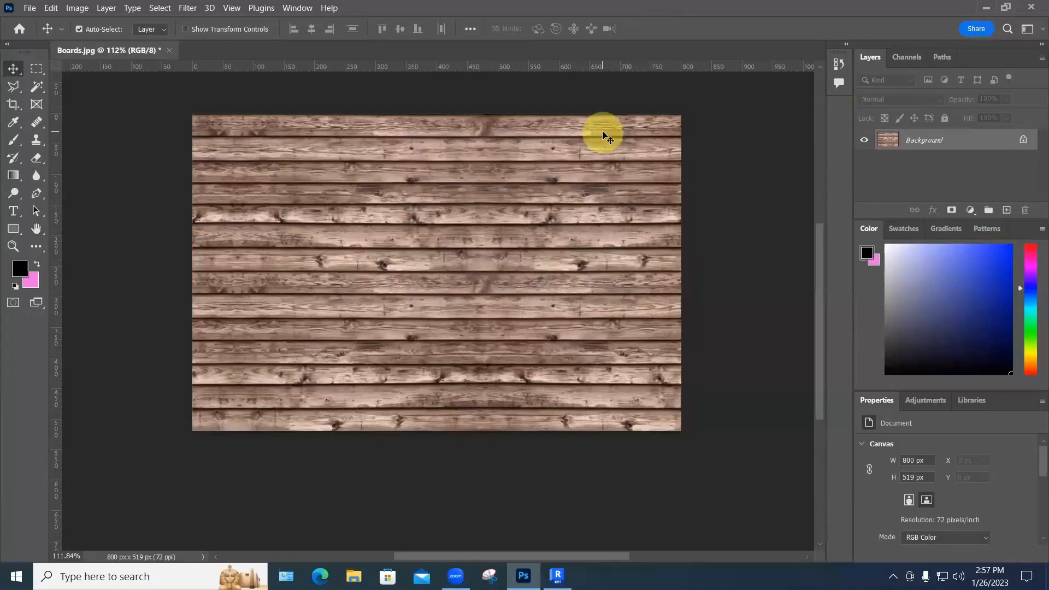
Step: Quit Photoshop without saving the changes to the original Boards.jpg, and return to Revit
left_click(1030, 8)
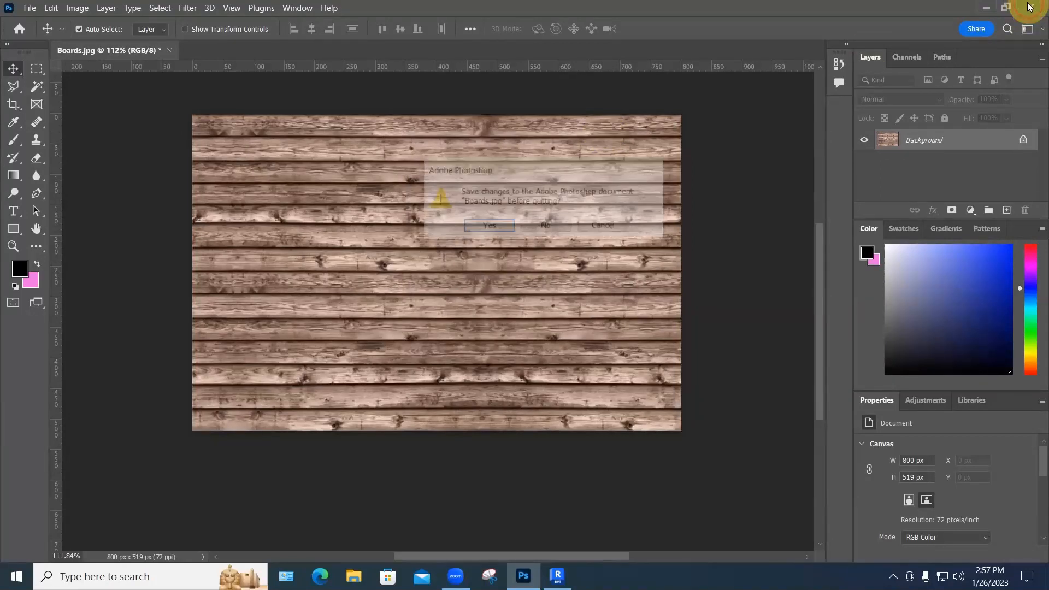
left_click(543, 227)
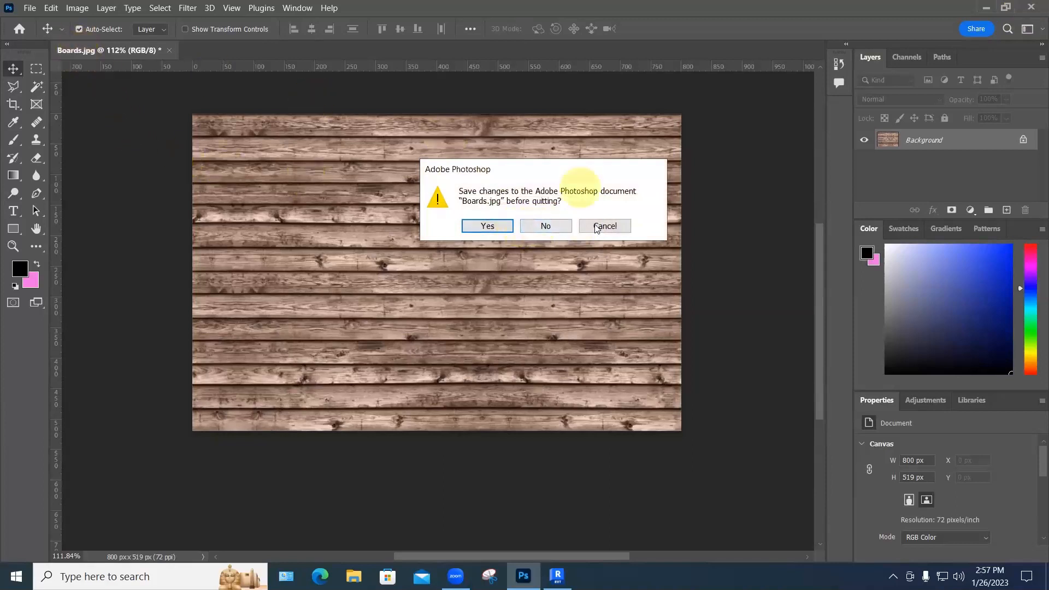
left_click(546, 228)
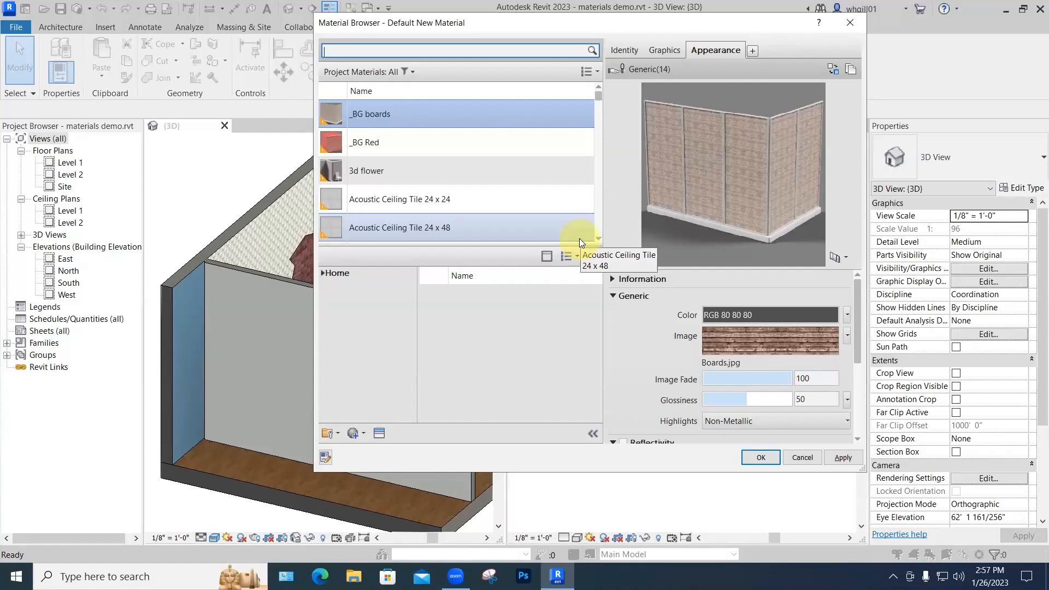
Step: Replace the _BG boards material's appearance image with Boards trimmed for Revit.jpg from the Desktop
scroll(580, 239, "down", 1)
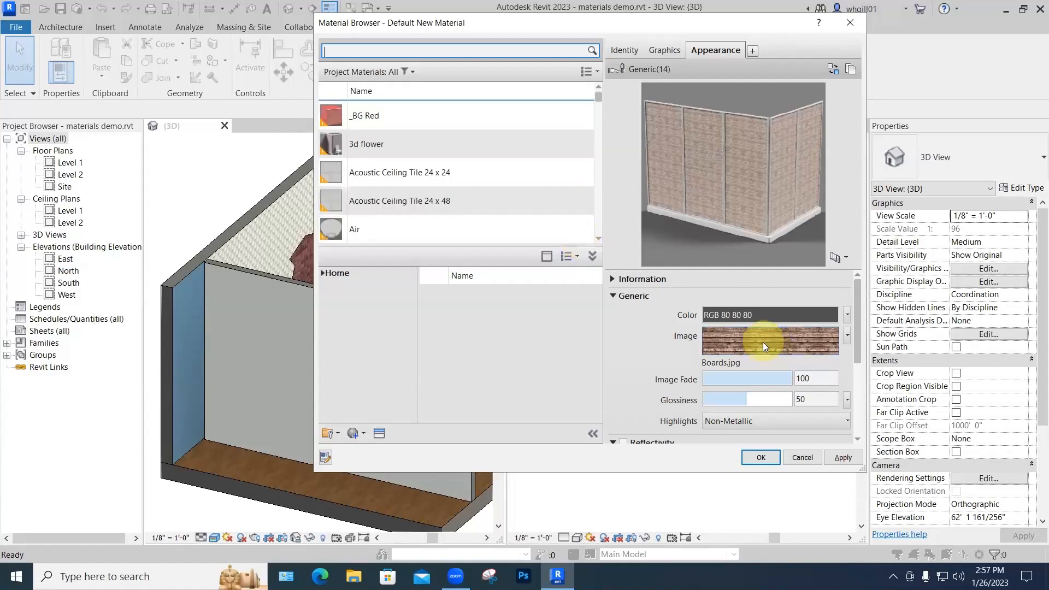
left_click(728, 361)
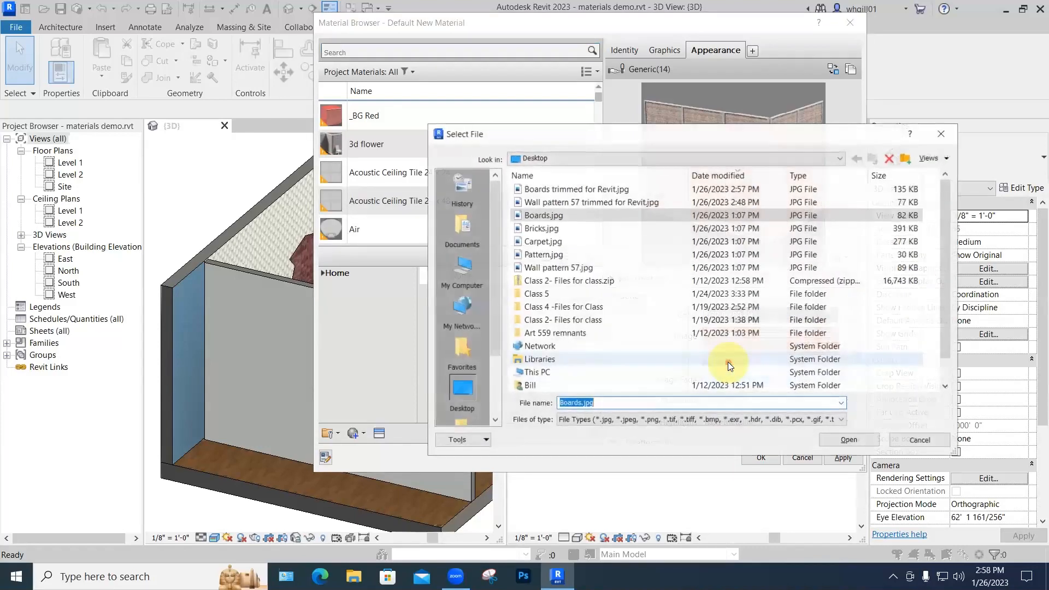
left_click(561, 190)
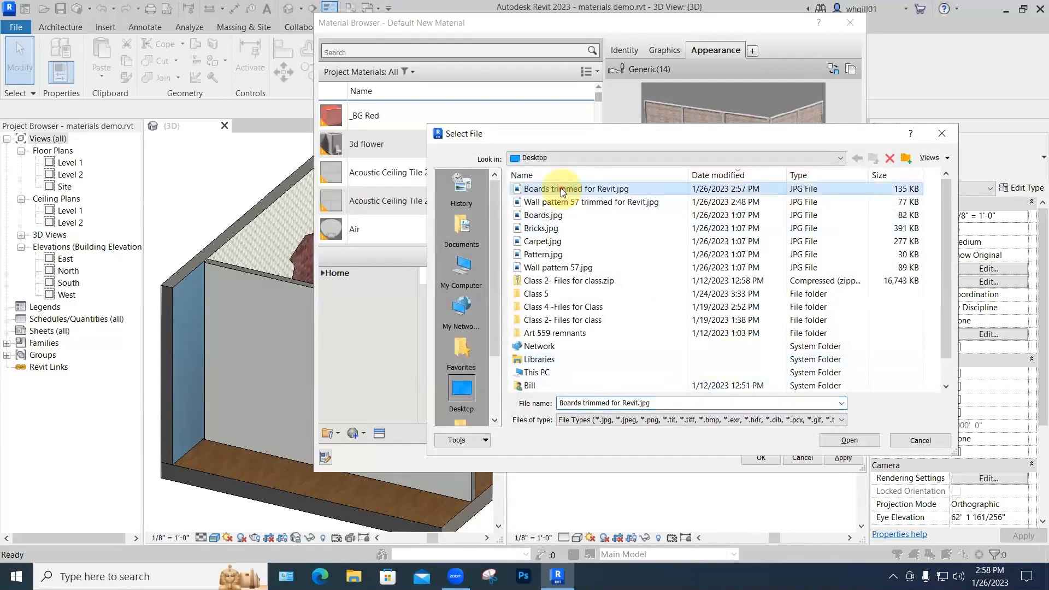
left_click(849, 441)
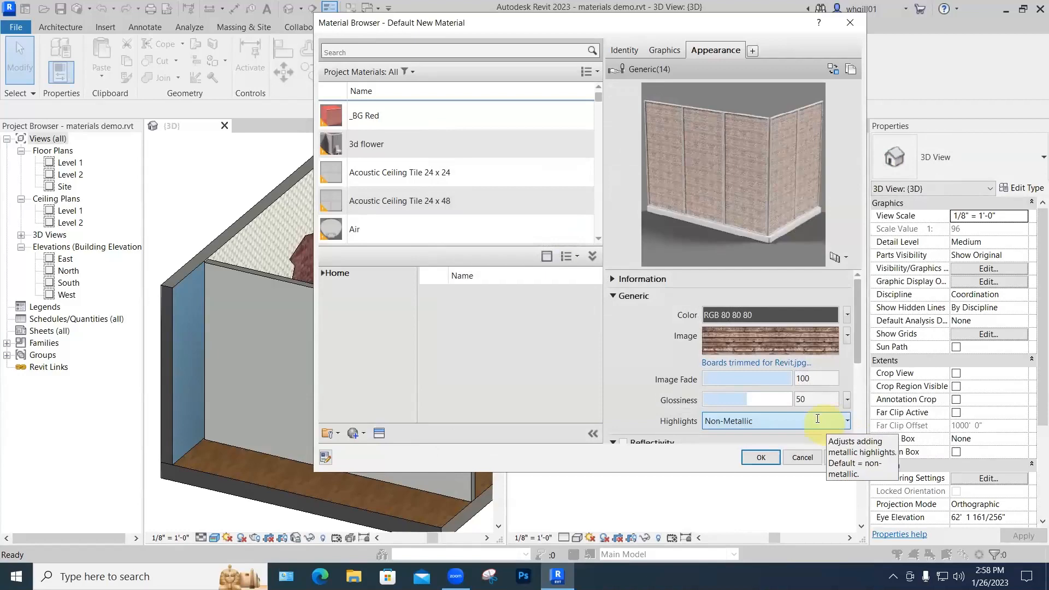
Step: Unlink the width and height of the boards texture's sample size and set it to 20' wide by 8' high
left_click(748, 339)
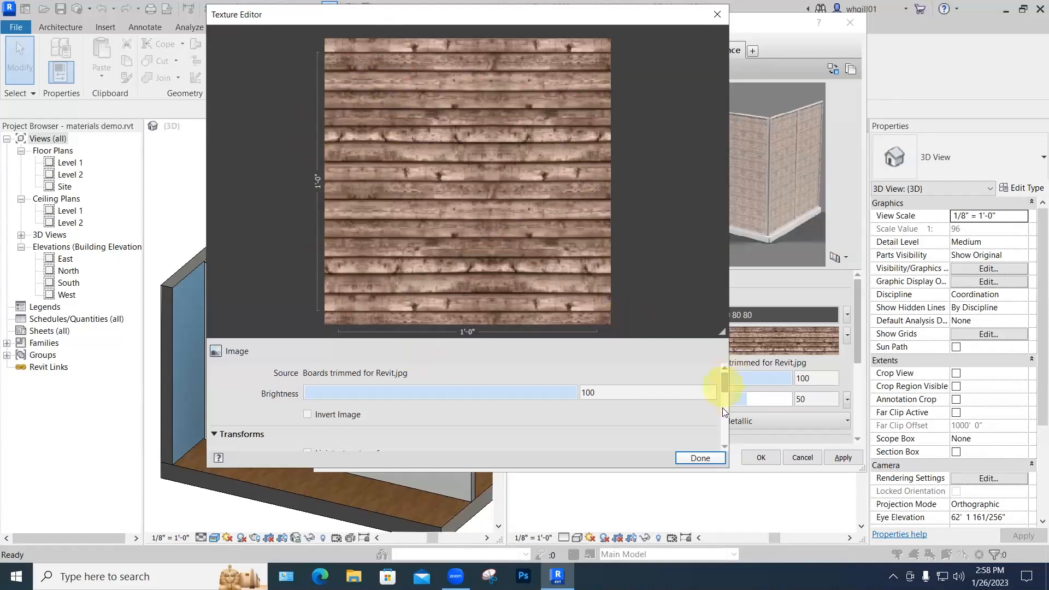
scroll(723, 408, "down", 4)
scroll(722, 419, "up", 2)
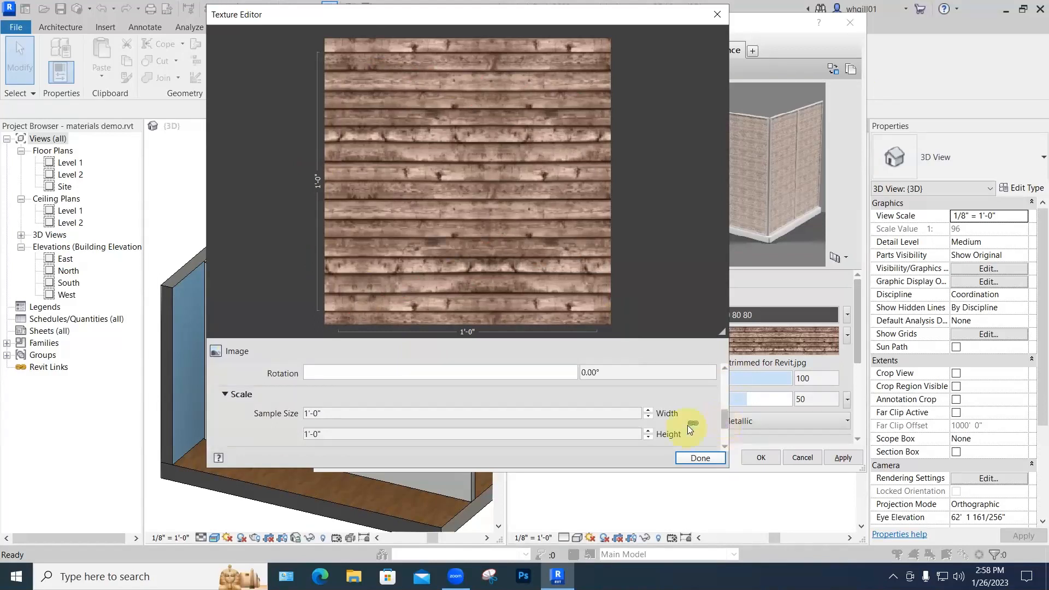
left_click(692, 424)
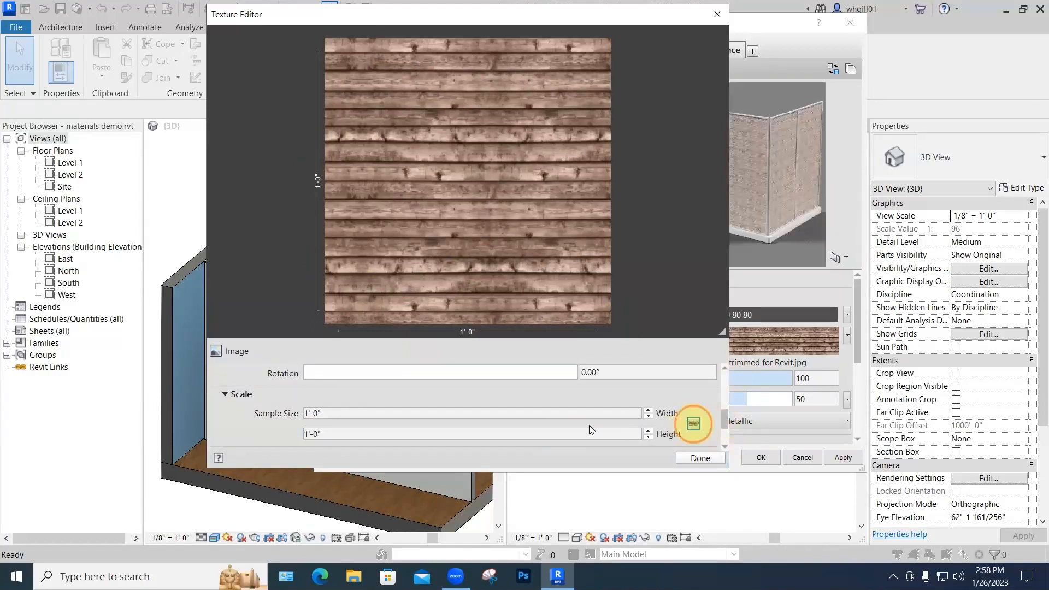
left_click(317, 413)
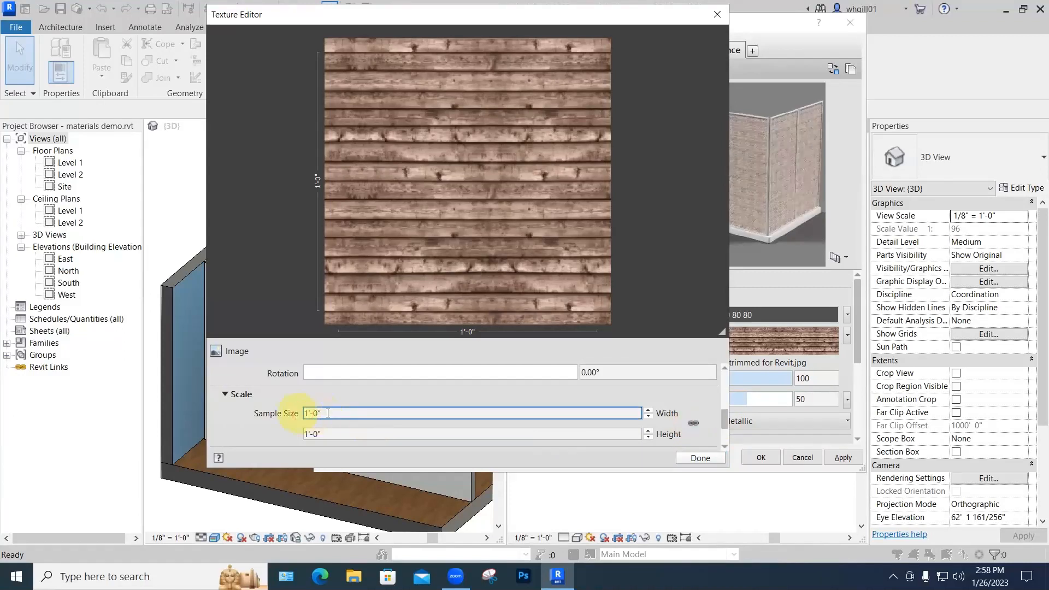
double_click(328, 413)
type("20'")
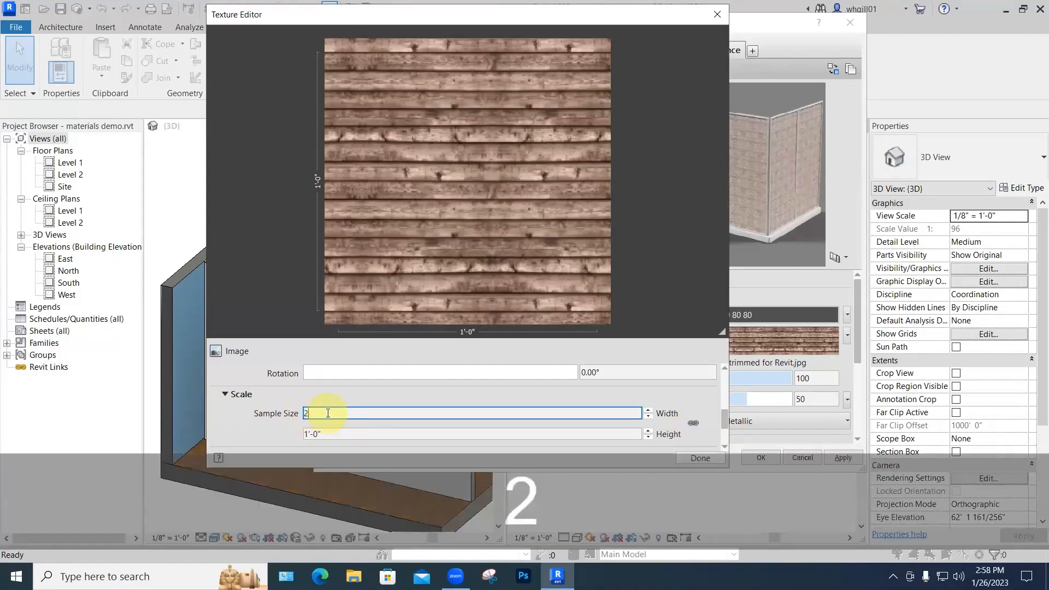
left_click(306, 433)
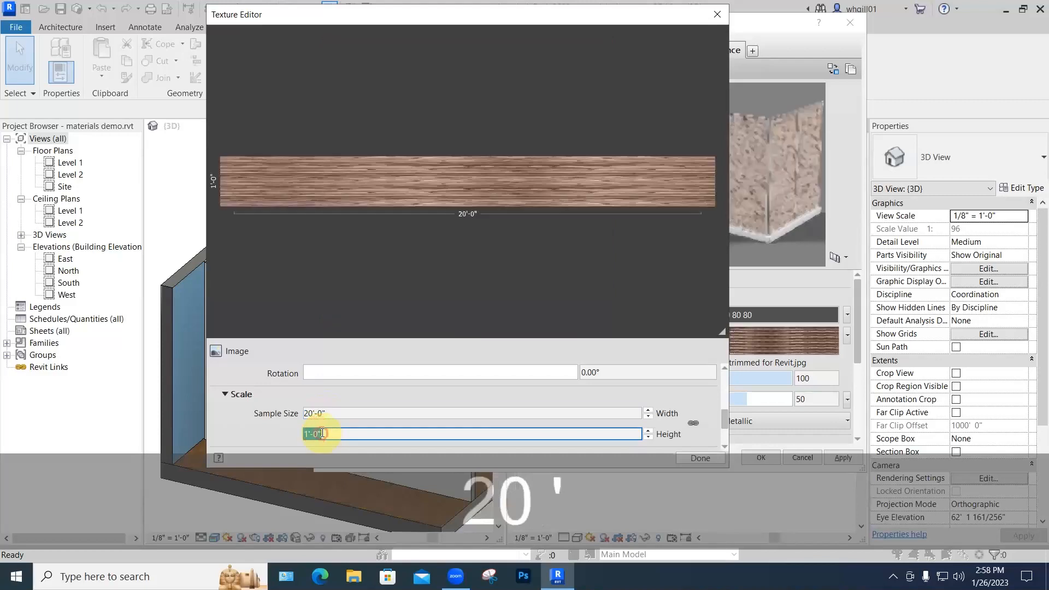
double_click(302, 433)
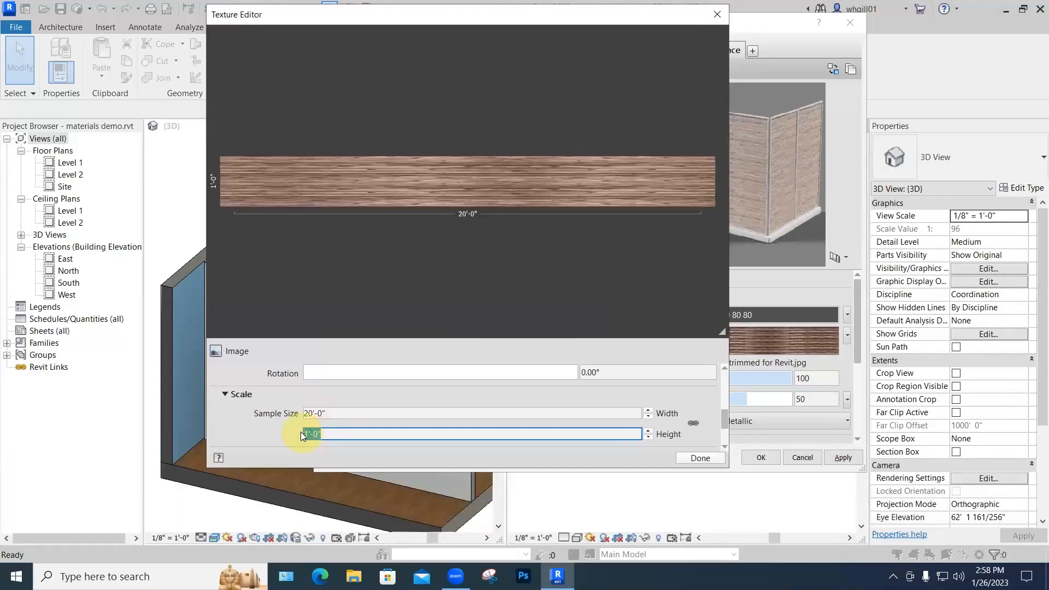
type("8'")
key("Return")
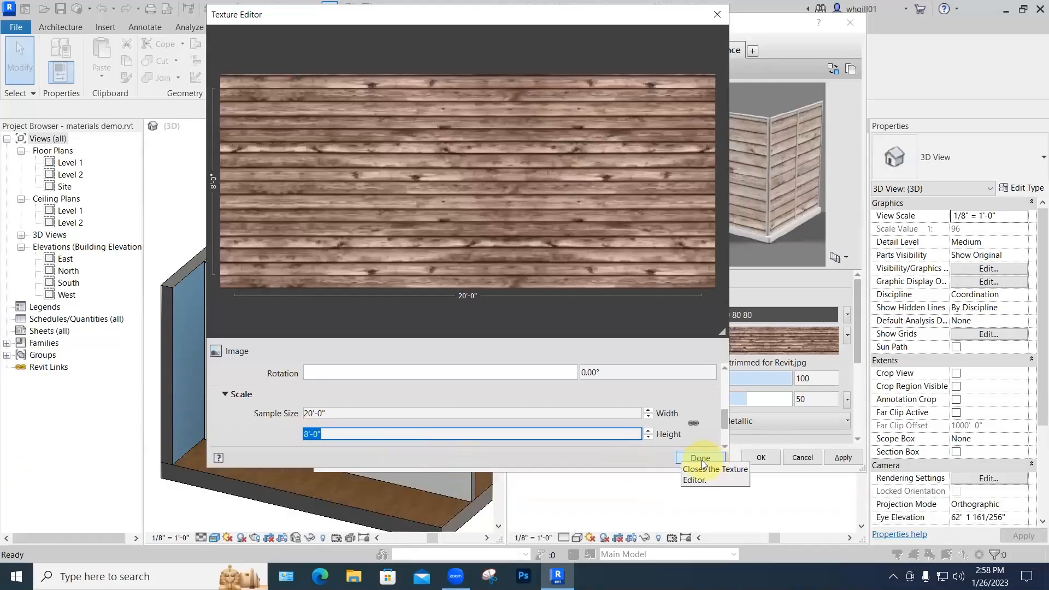
Step: Finish the boards texture edit, set the _BG boards material's glossiness to 0 and save the material
left_click(702, 461)
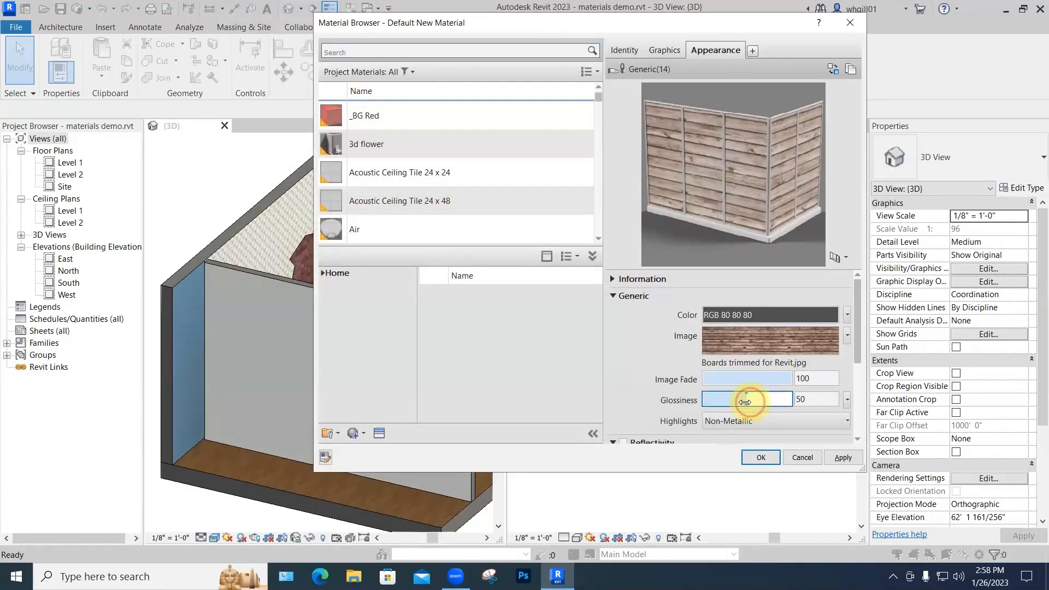
left_click_drag(746, 400, 699, 405)
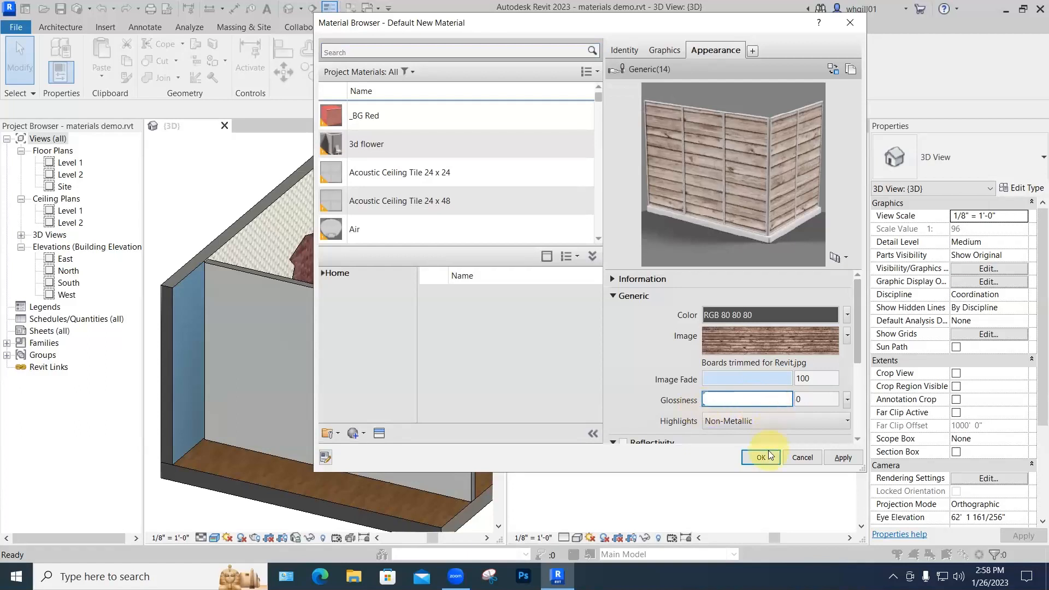
scroll(861, 390, "down", 5)
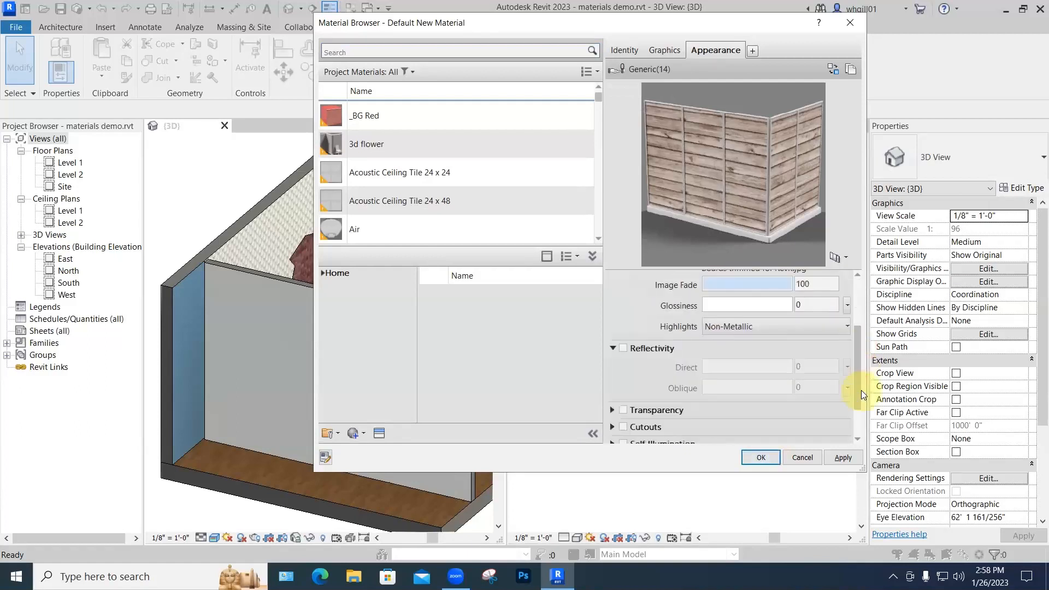
scroll(861, 409, "down", 1)
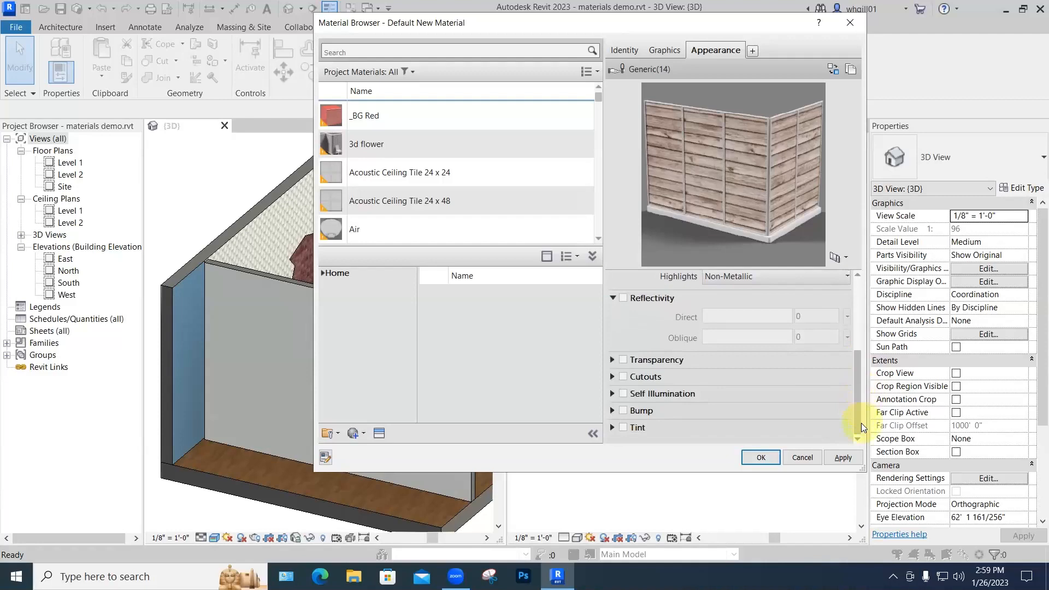
scroll(860, 422, "up", 3)
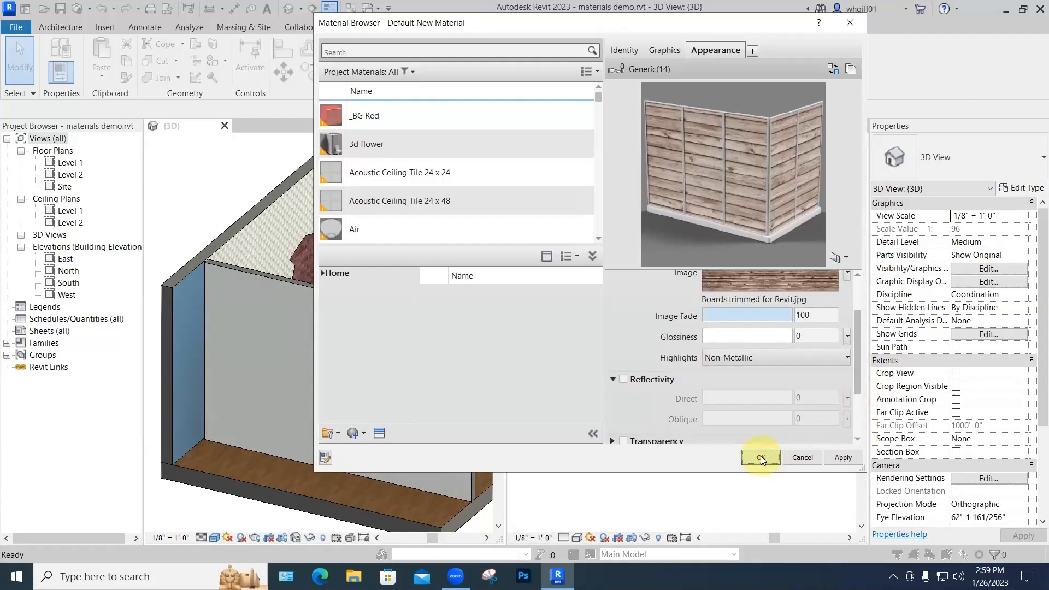
left_click(761, 457)
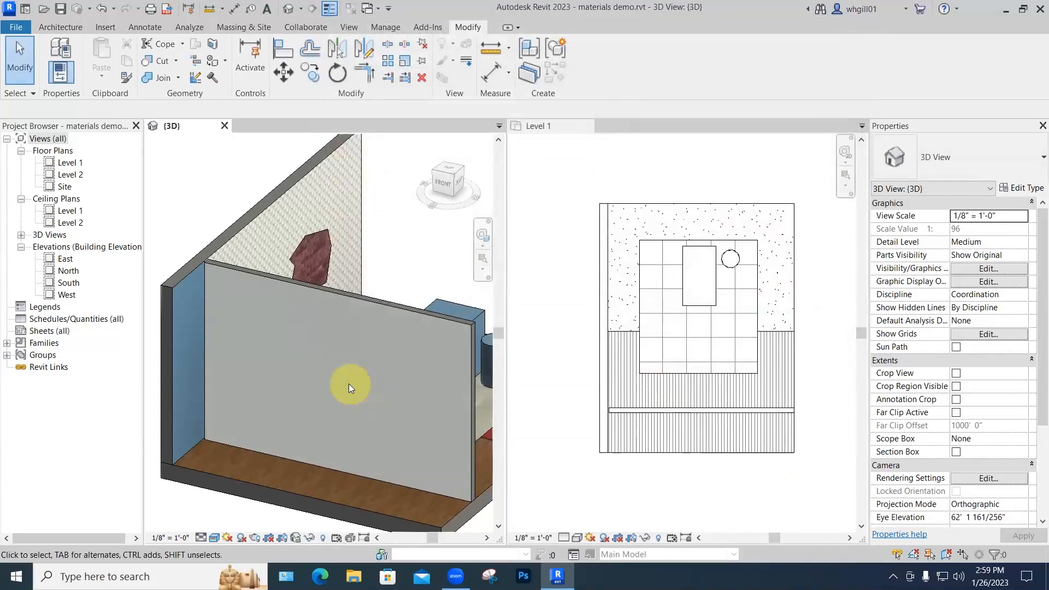
Step: Paint the front face of the interior partition wall with the _BG boards material
key("p")
key("t")
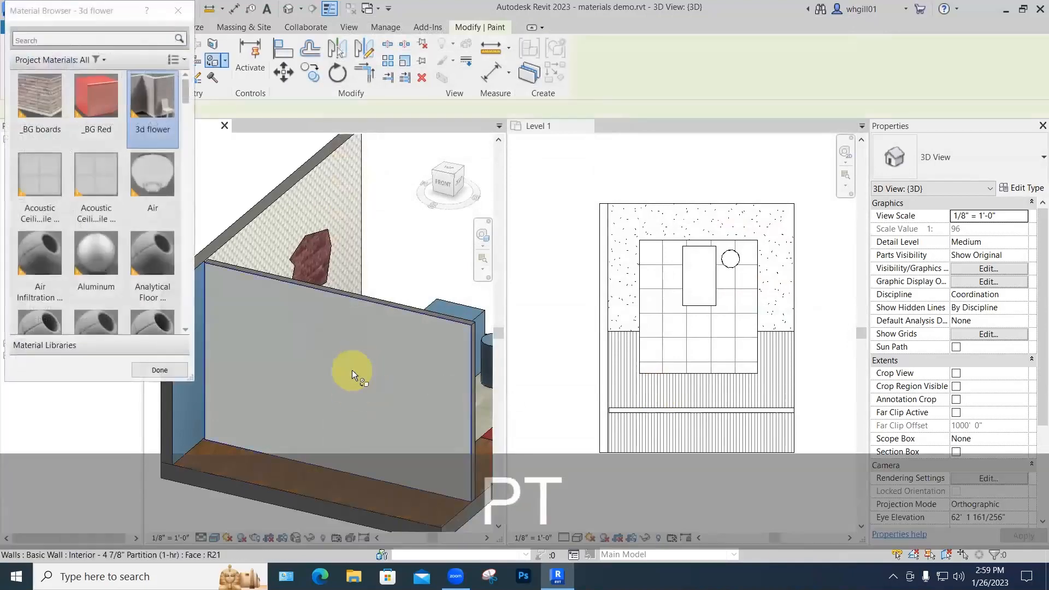
left_click(40, 104)
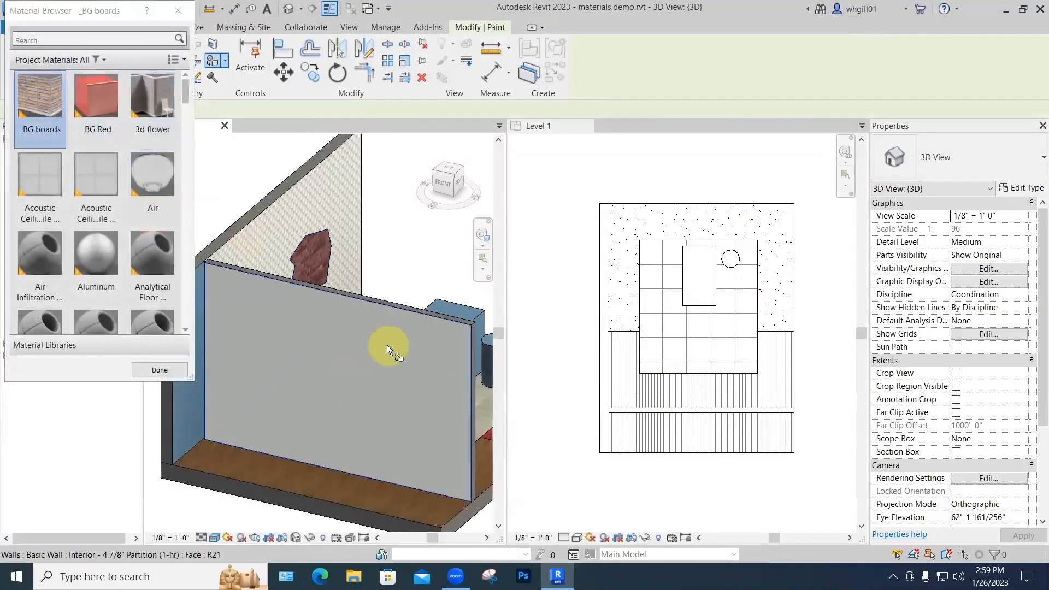
left_click(386, 343)
left_click(178, 10)
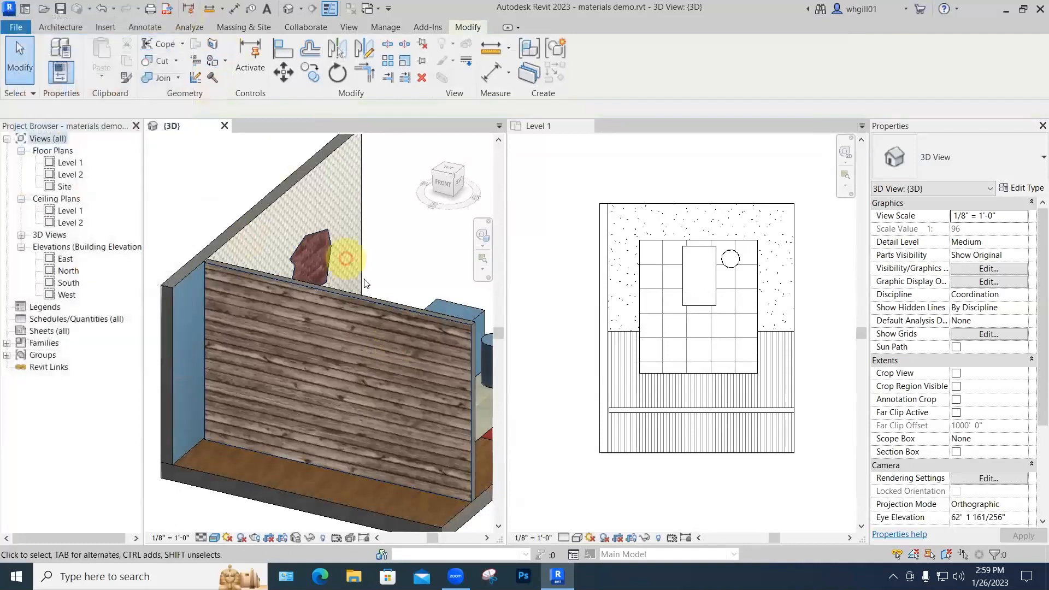
scroll(436, 326, "up", 2)
scroll(407, 399, "up", 3)
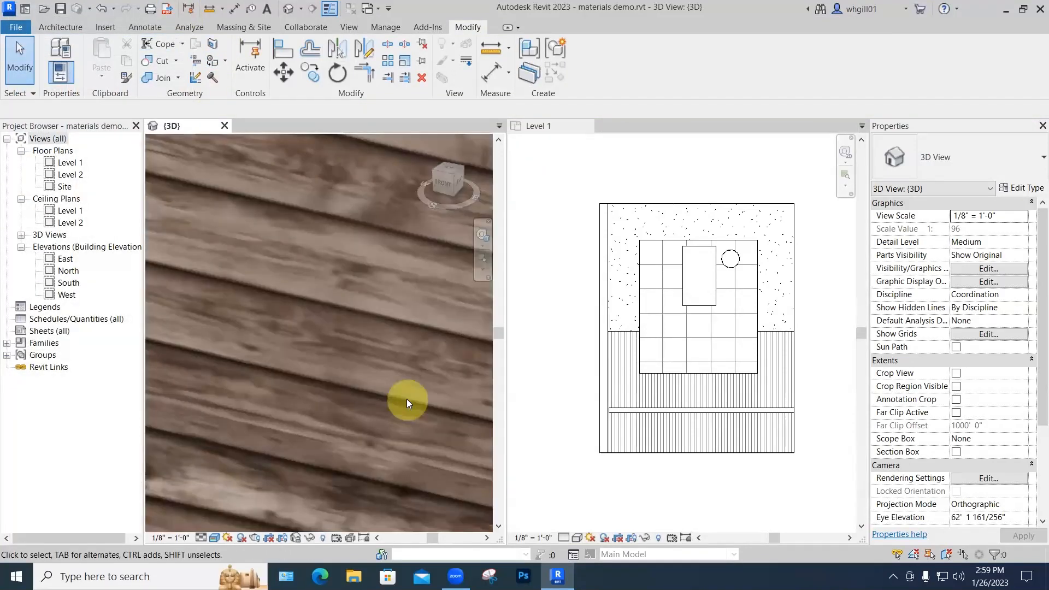
scroll(406, 399, "down", 4)
scroll(407, 399, "up", 3)
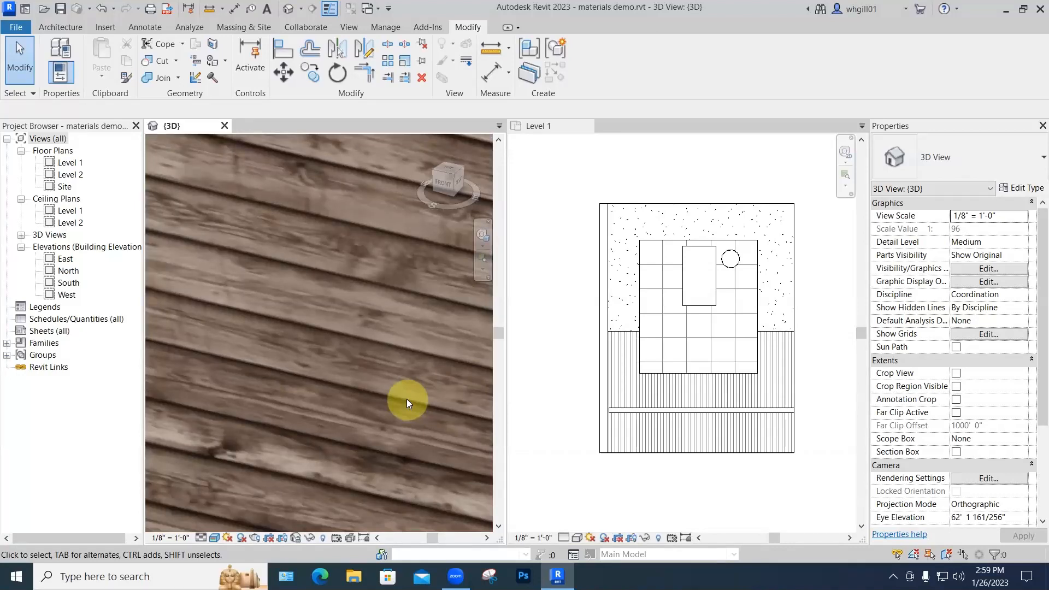
scroll(425, 343, "down", 6)
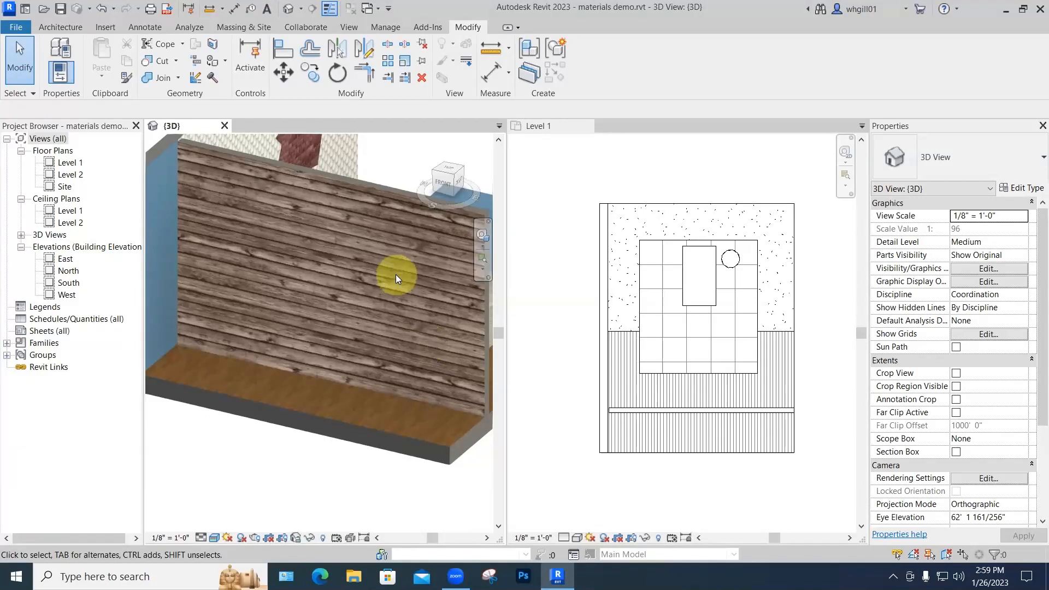
Step: Reopen the _BG boards material in an enlarged Material Browser and turn on its tint
key("m")
key("m")
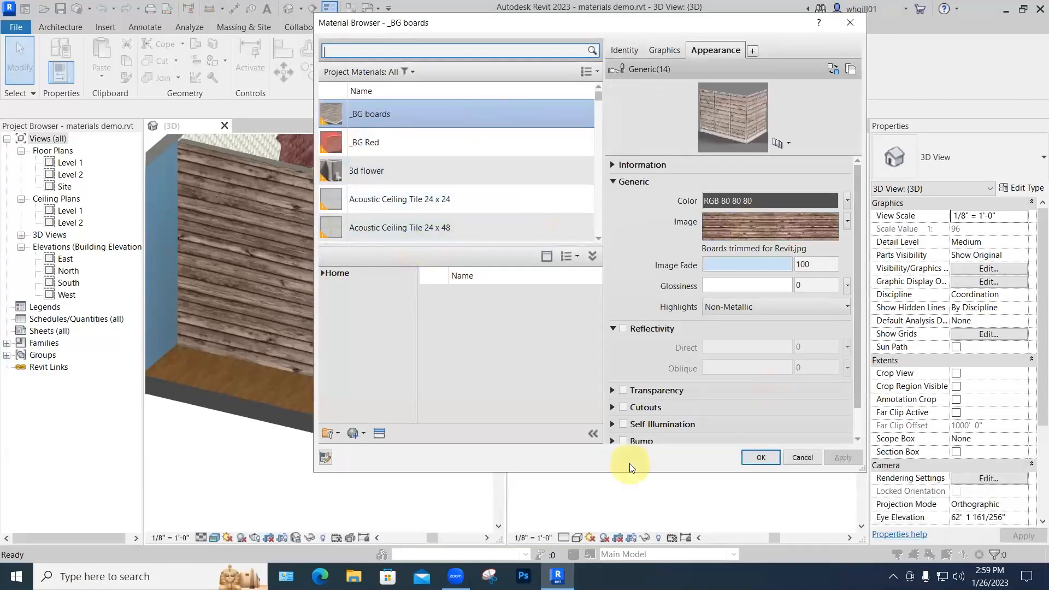
left_click_drag(630, 464, 630, 536)
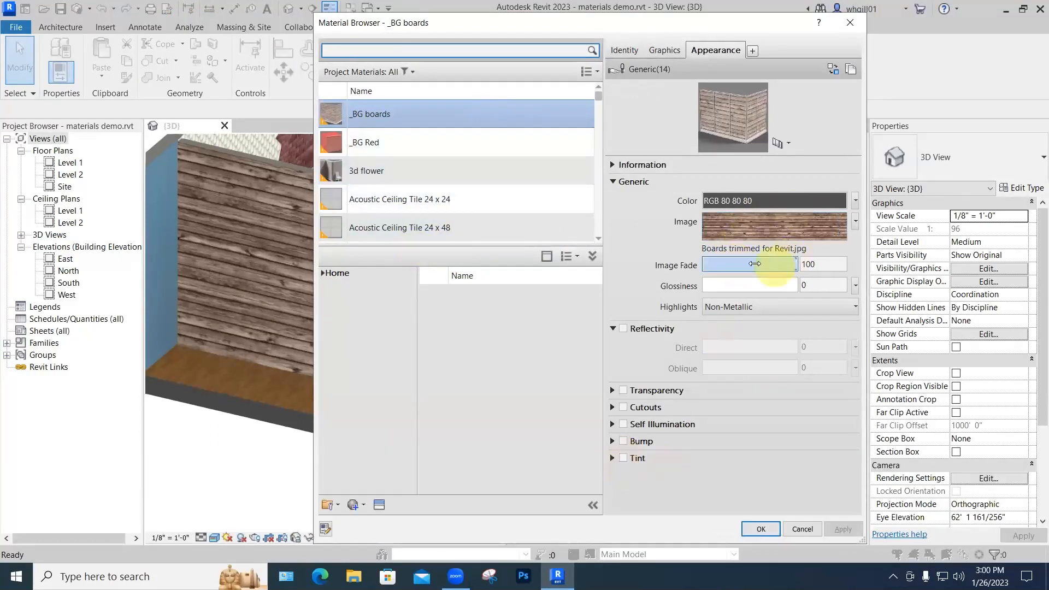
left_click_drag(789, 271, 822, 271)
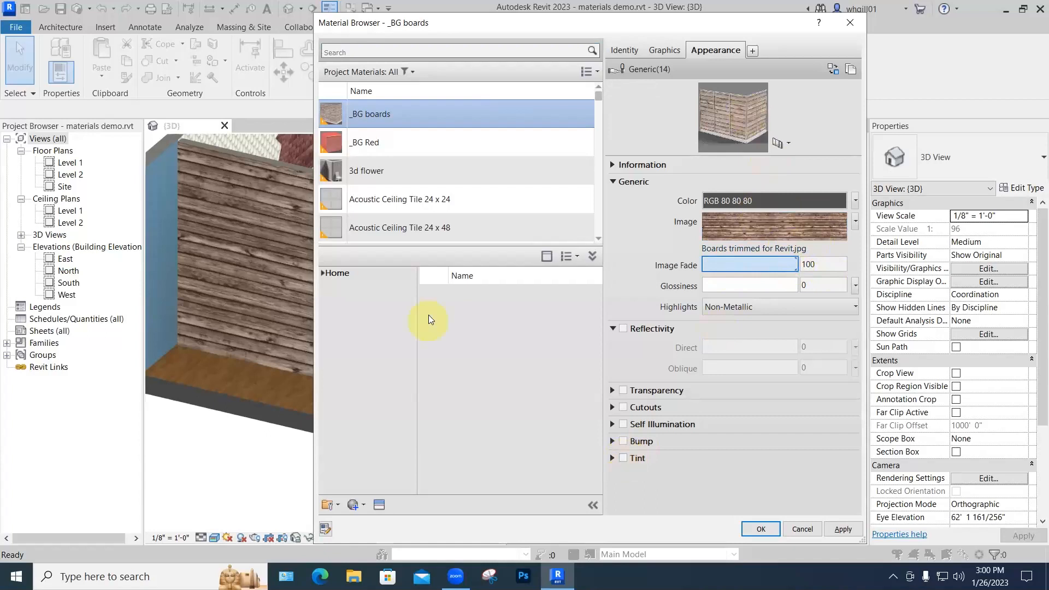
left_click(624, 460)
Step: Set the _BG boards tint color to an orange-brown, RGB 147 83 13, and apply the material changes
left_click(713, 478)
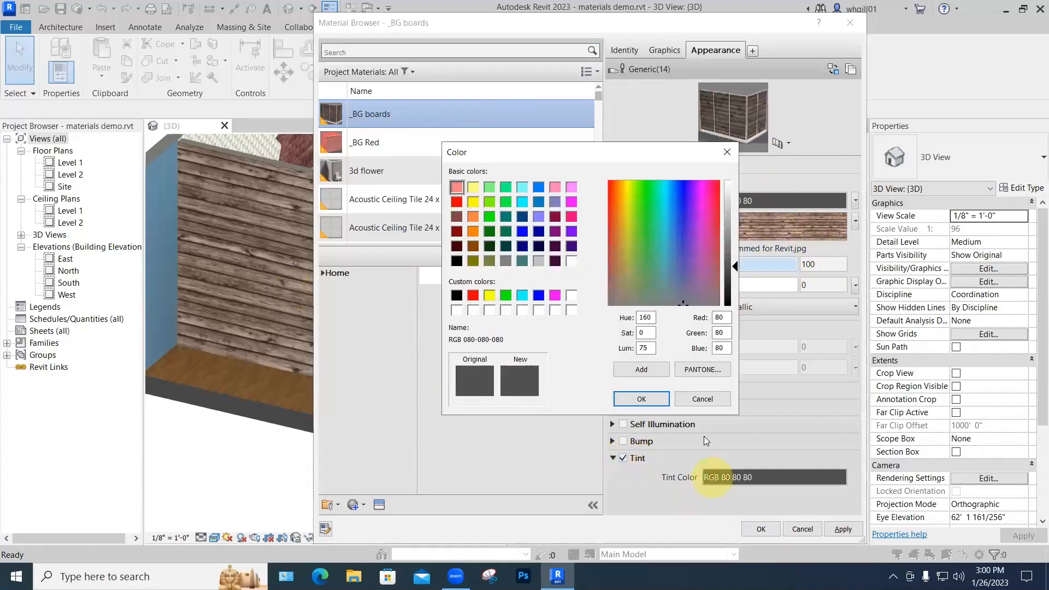
left_click(620, 256)
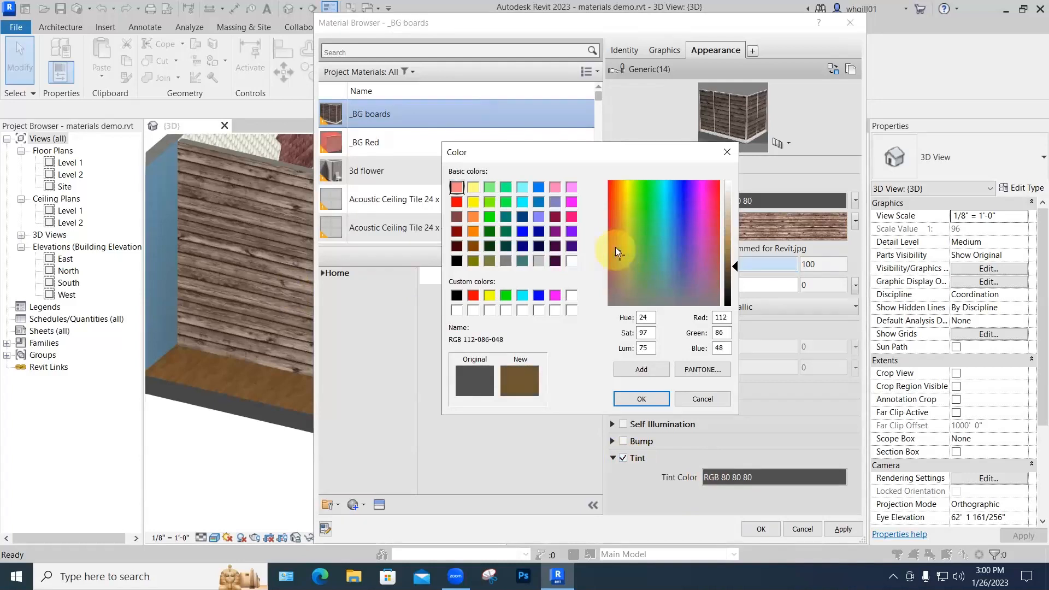
left_click_drag(621, 237, 622, 225)
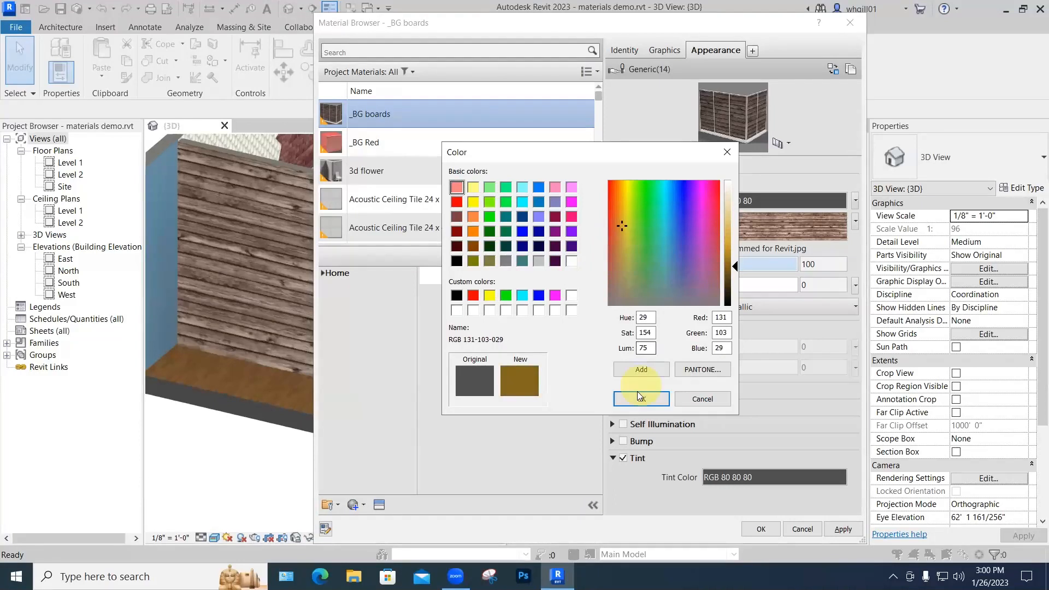
left_click(616, 203)
mouse_move(623, 206)
left_mouse_down()
mouse_move(632, 206)
mouse_move(625, 199)
left_mouse_up()
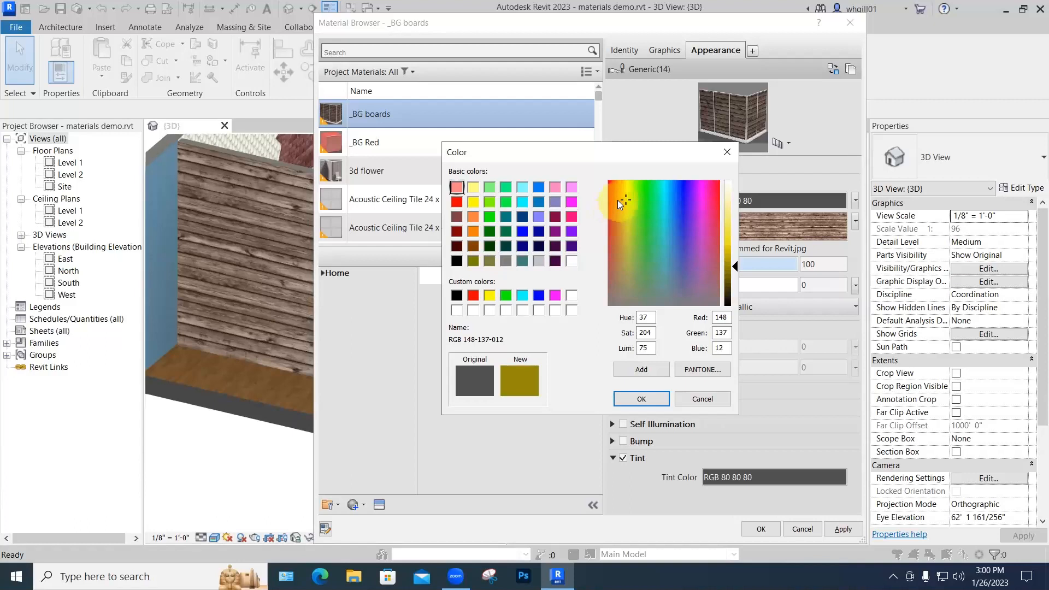
left_click(617, 200)
left_click(639, 400)
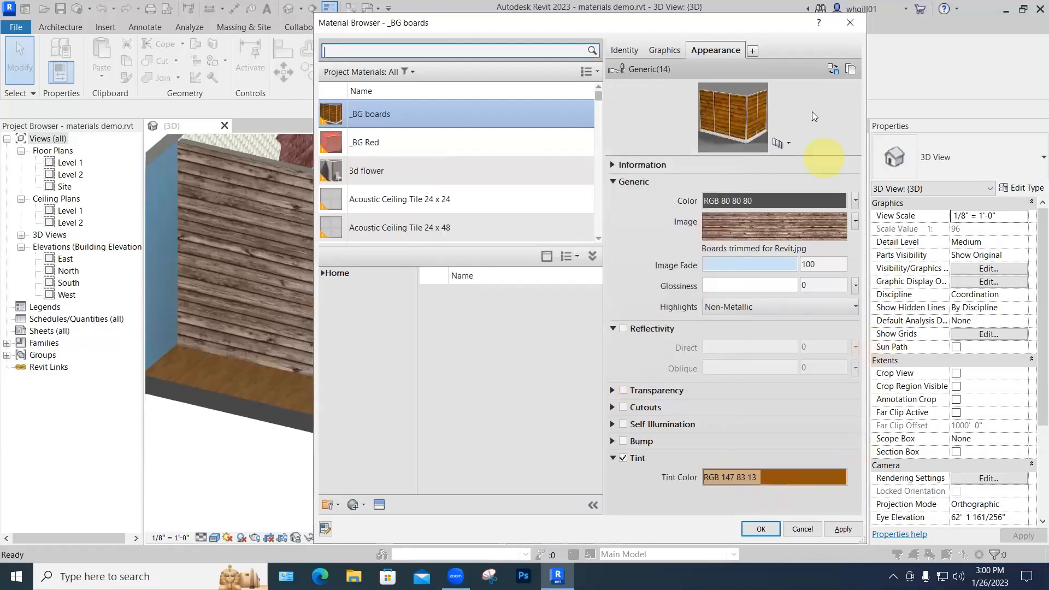
mouse_move(790, 14)
left_mouse_down()
mouse_move(781, 90)
mouse_move(778, 10)
left_mouse_up()
left_click_drag(854, 341, 858, 411)
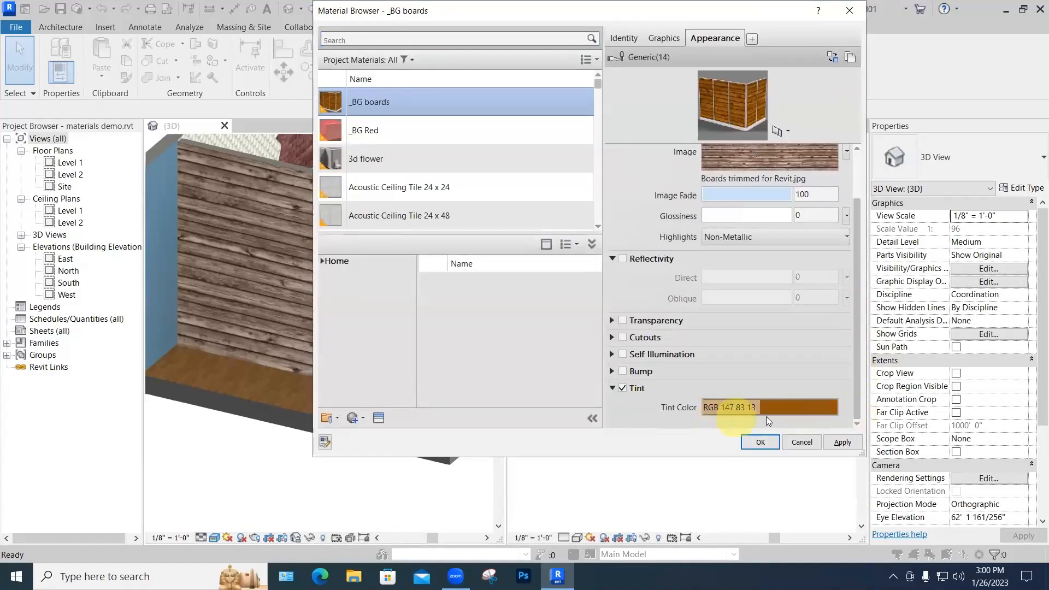
left_click(842, 442)
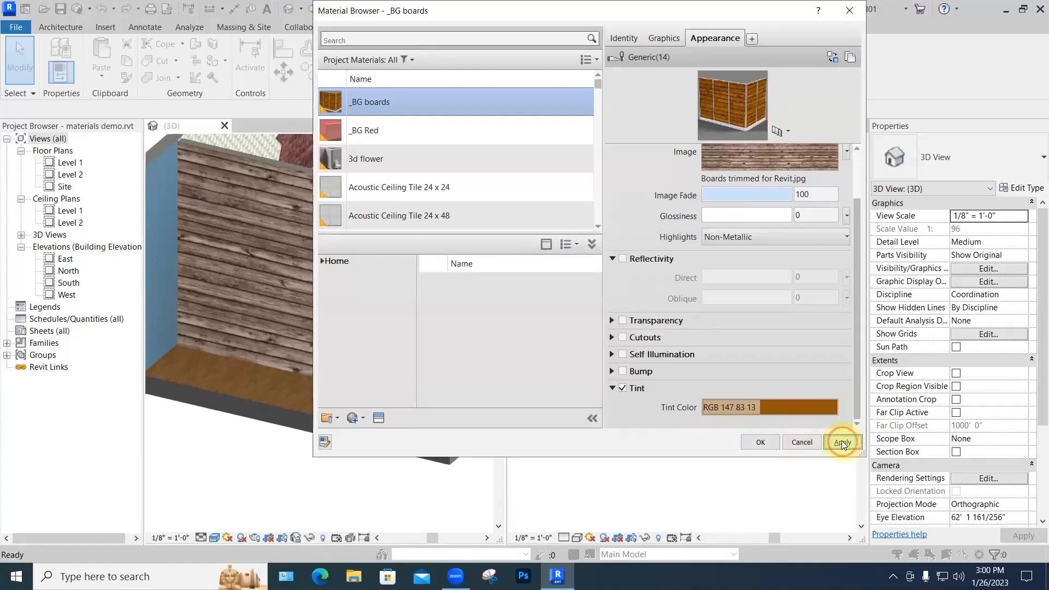
left_click(761, 442)
Step: Examine the tinted boards on the partition wall and the wood finish of the floor up close in 3D
scroll(315, 267, "up", 3)
scroll(387, 297, "up", 5)
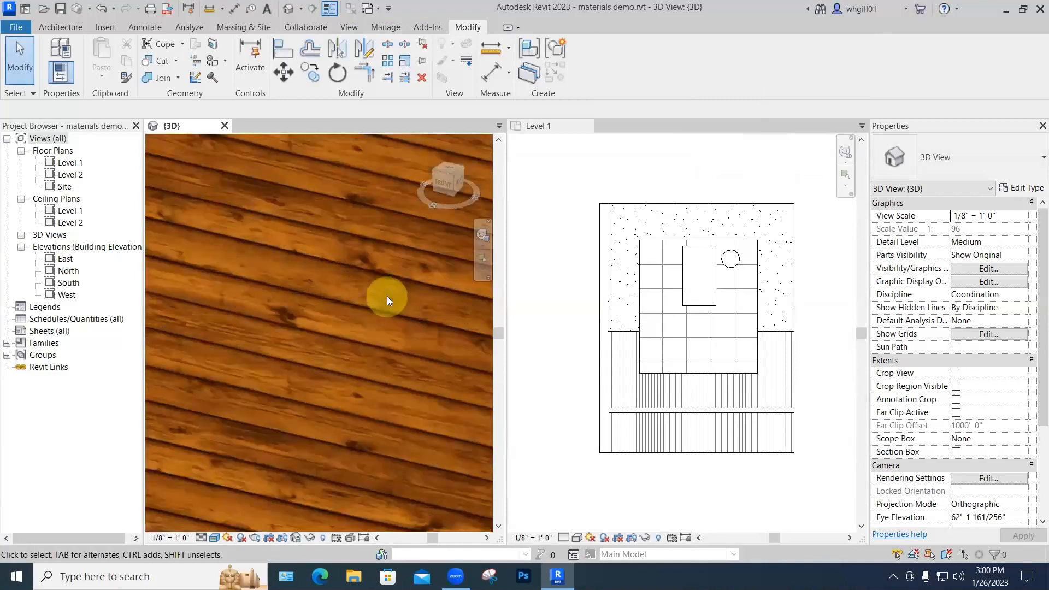
scroll(387, 296, "down", 5)
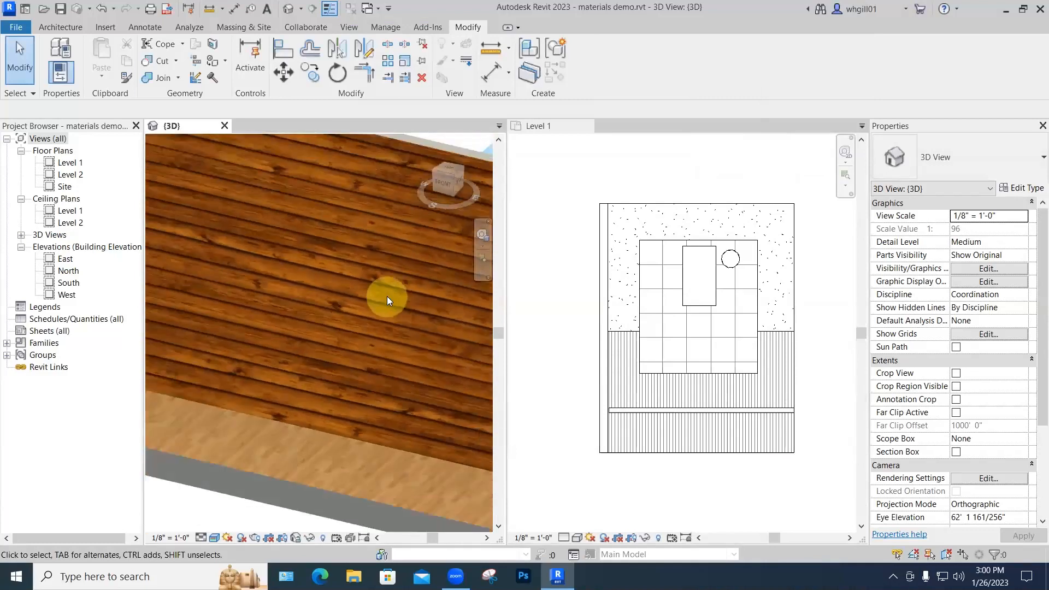
scroll(387, 296, "down", 4)
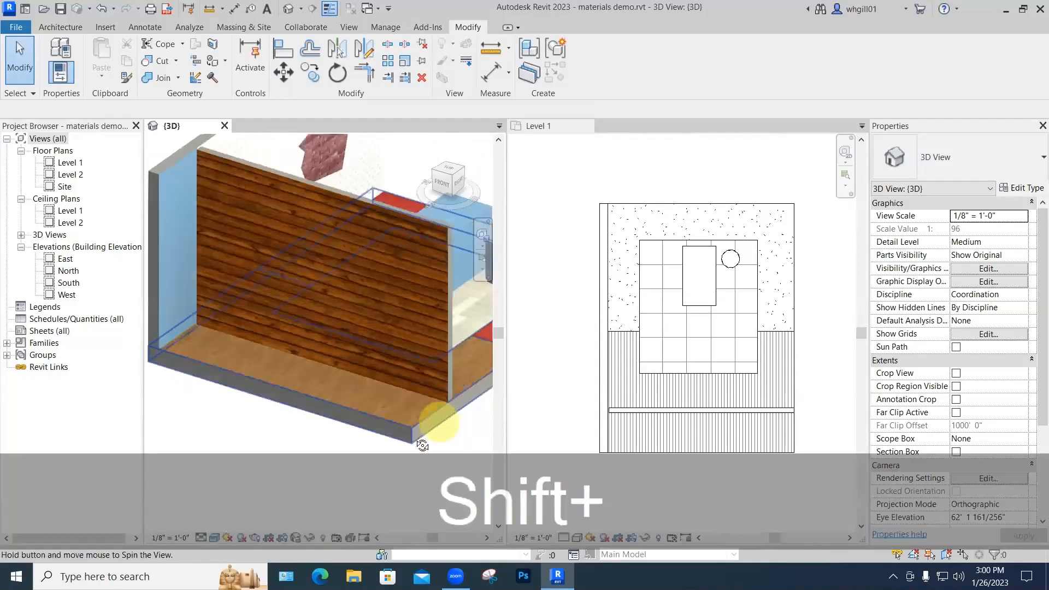
middle_click_drag(450, 418, 360, 339, "shift")
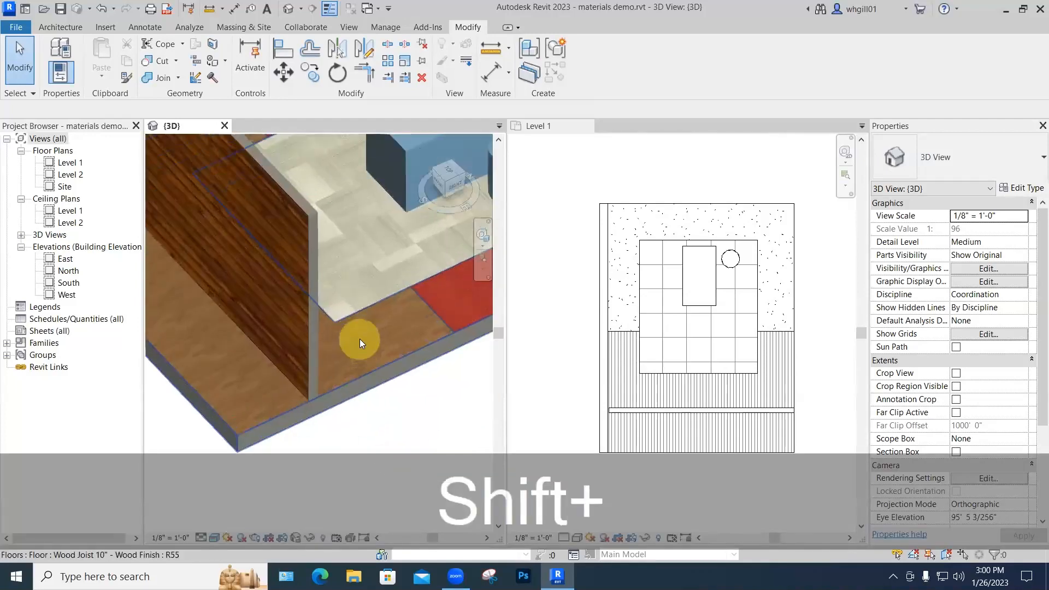
scroll(387, 351, "up", 5)
scroll(389, 352, "down", 5)
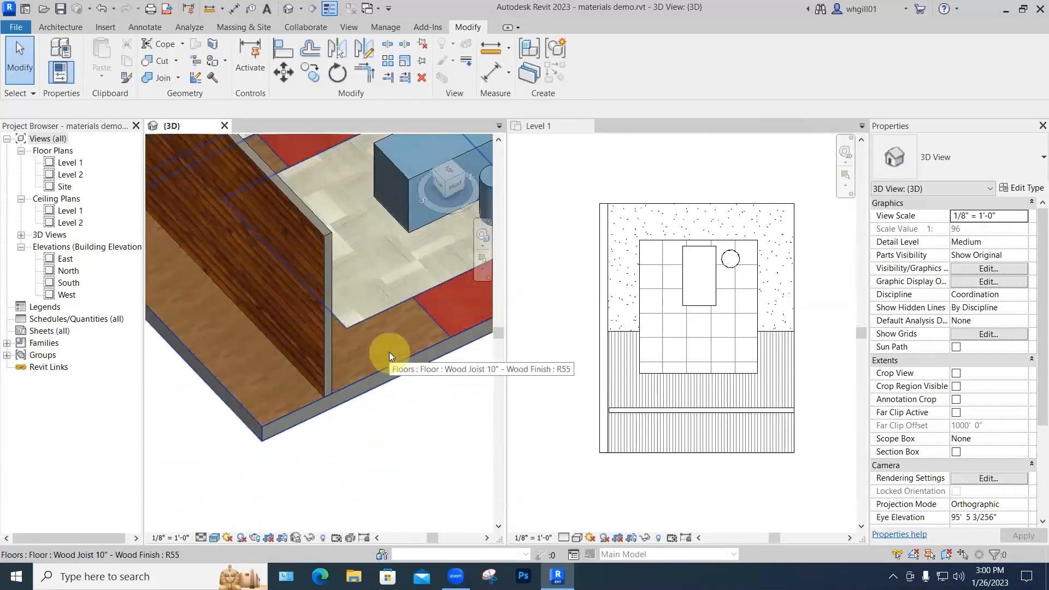
scroll(411, 338, "up", 8)
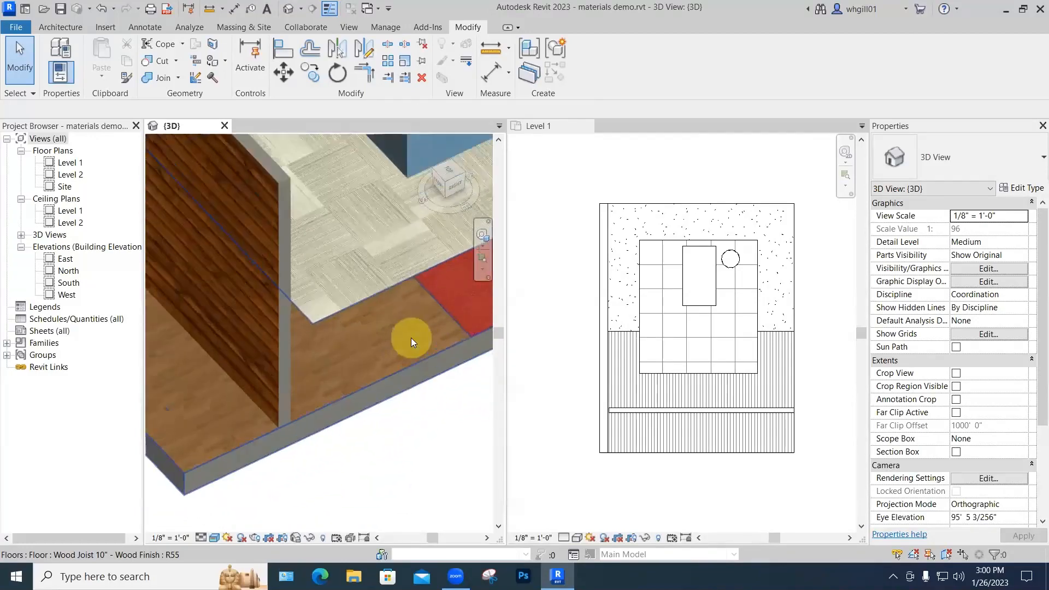
scroll(349, 313, "down", 3)
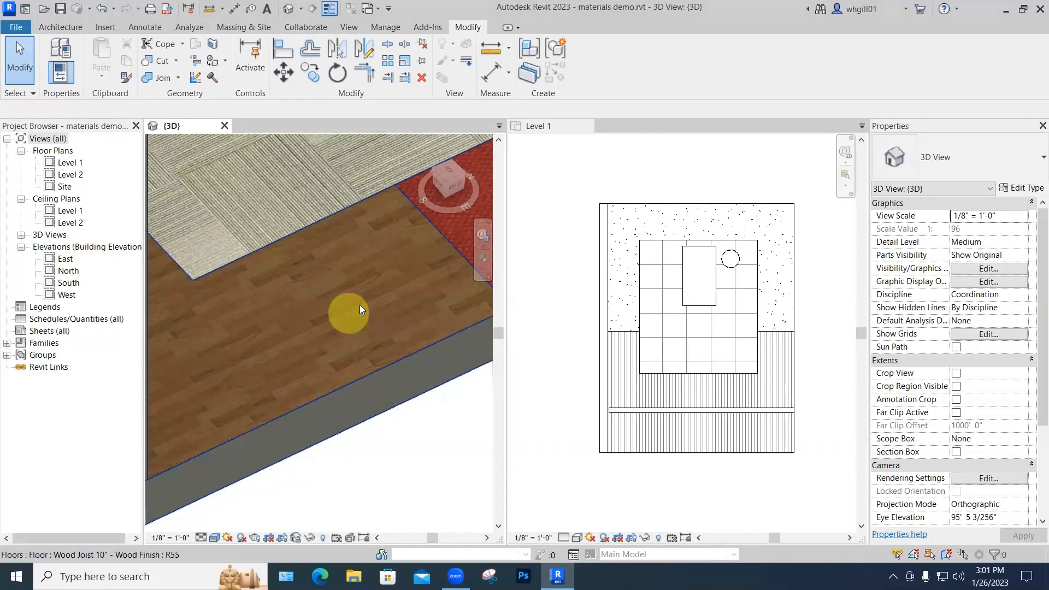
Step: Search the project materials for oak and open the Oak Flooring material's appearance image for editing
left_click(589, 246)
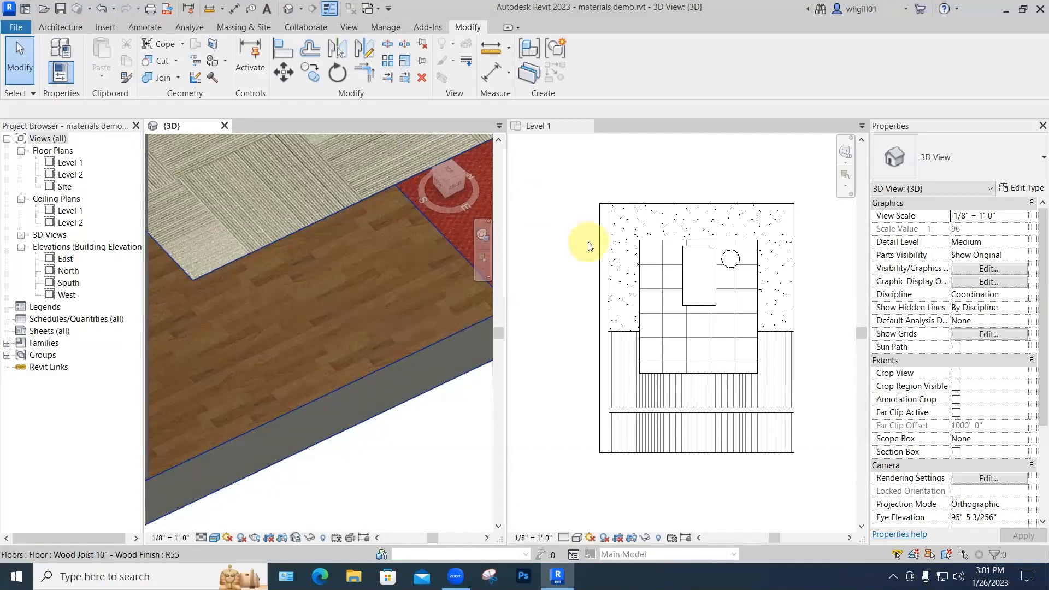
key("m")
key("m")
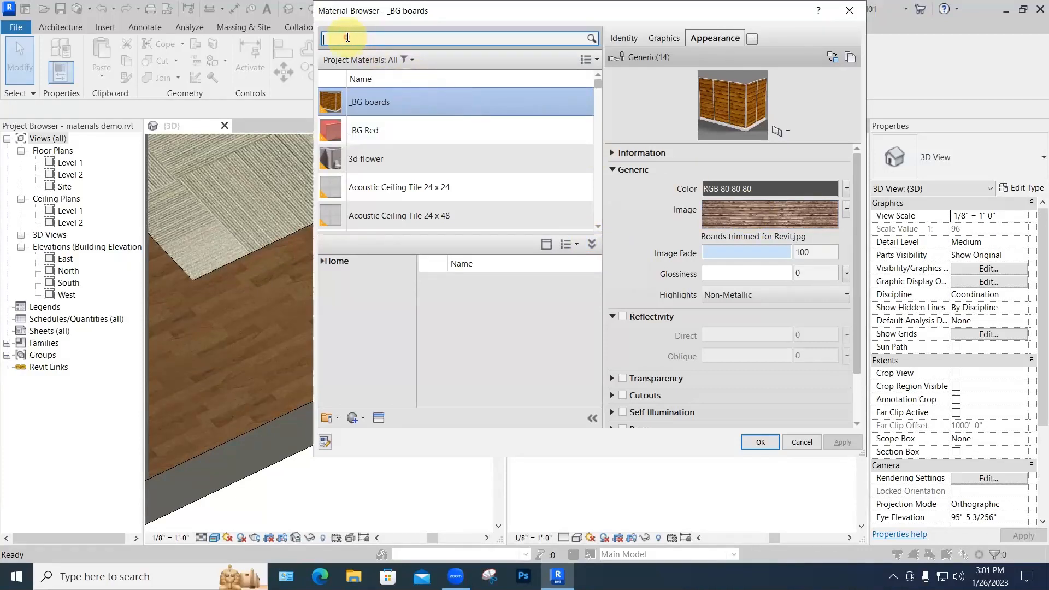
type("oak")
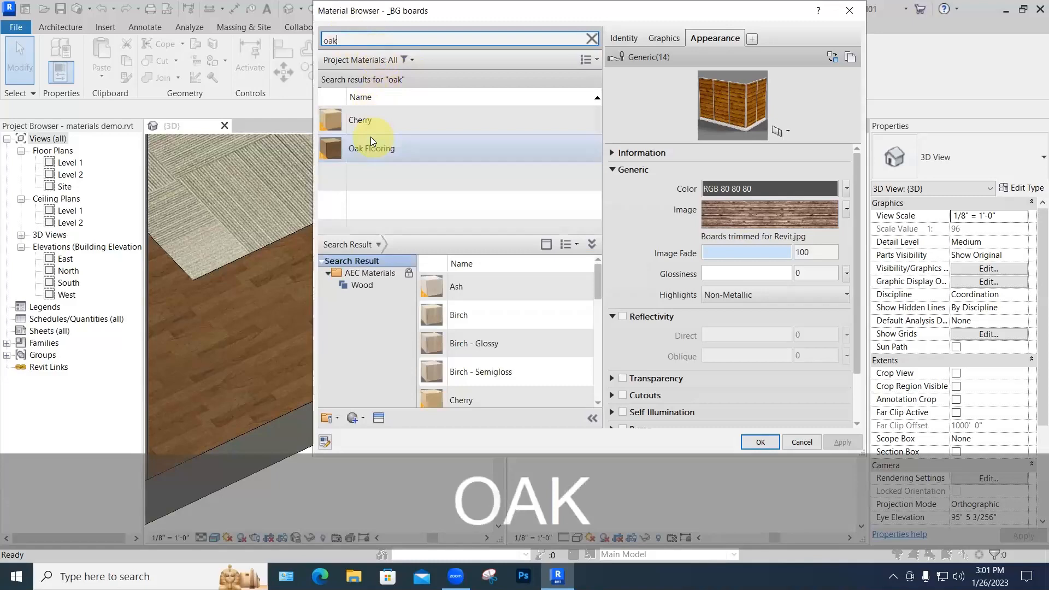
left_click(369, 145)
left_click(752, 192)
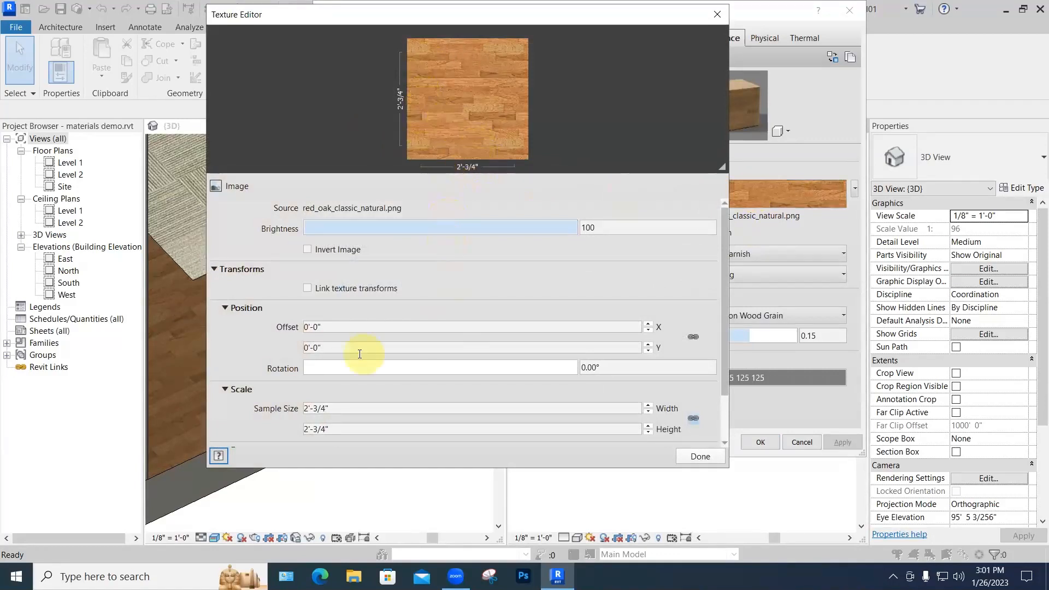
Step: Unlink the oak texture's sample width from its height and set the width to 6'
left_click(693, 419)
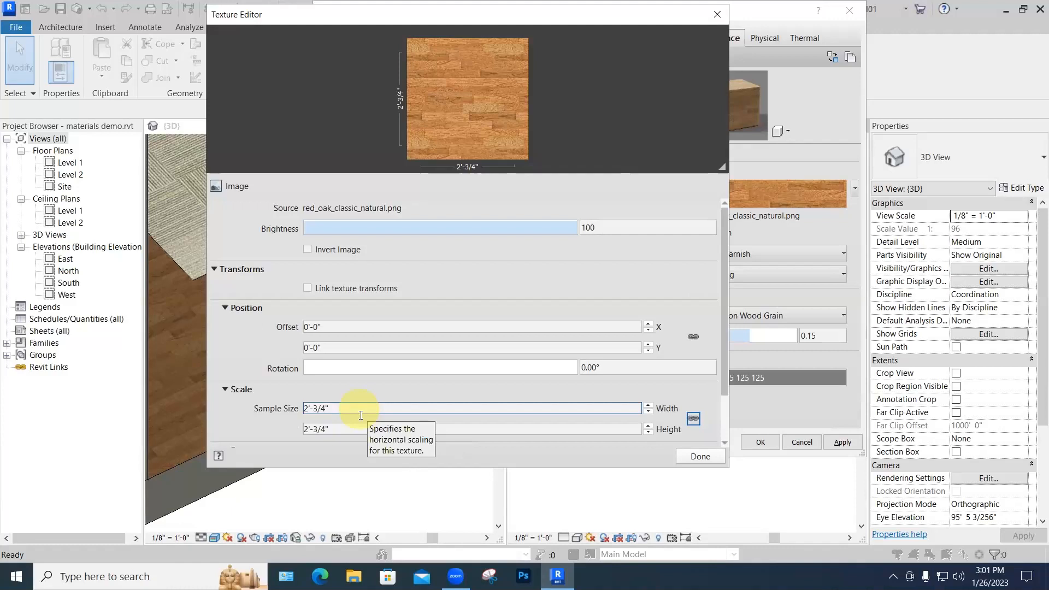
mouse_move(359, 410)
left_mouse_down()
mouse_move(306, 418)
mouse_move(344, 412)
left_mouse_up()
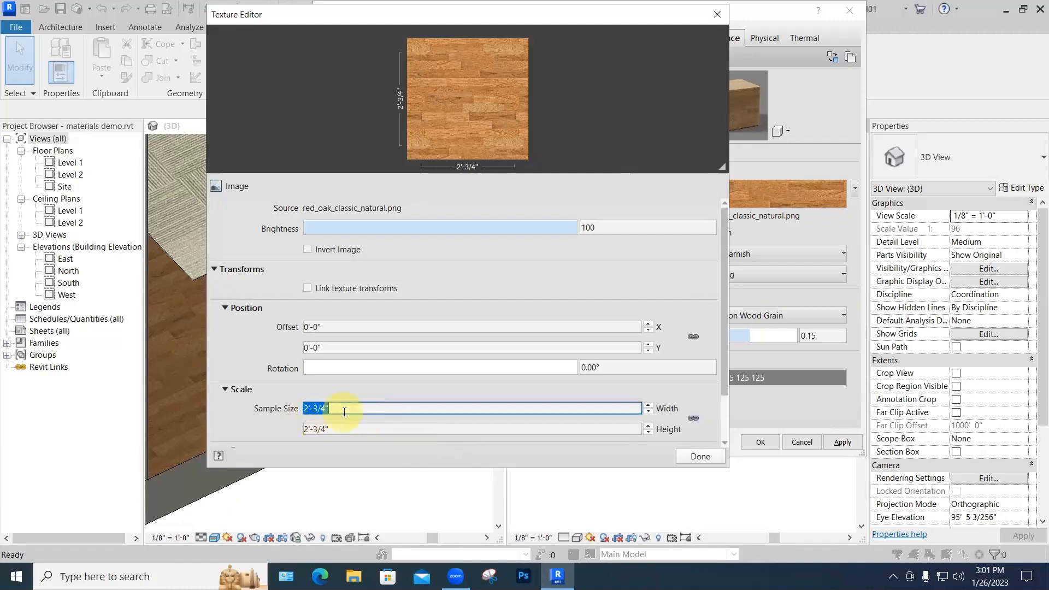
type("6")
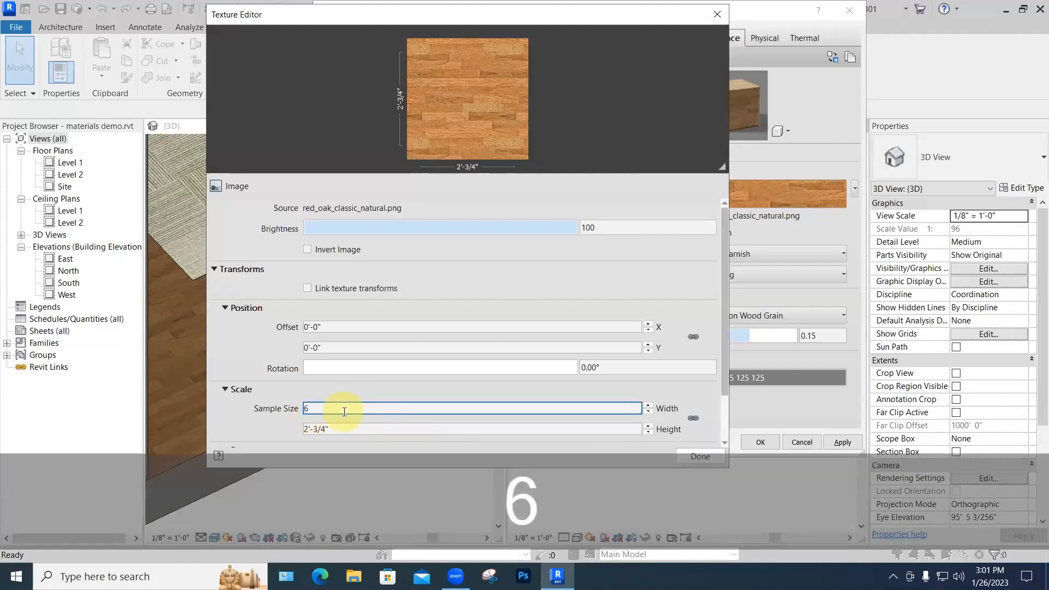
type("'")
key("Return")
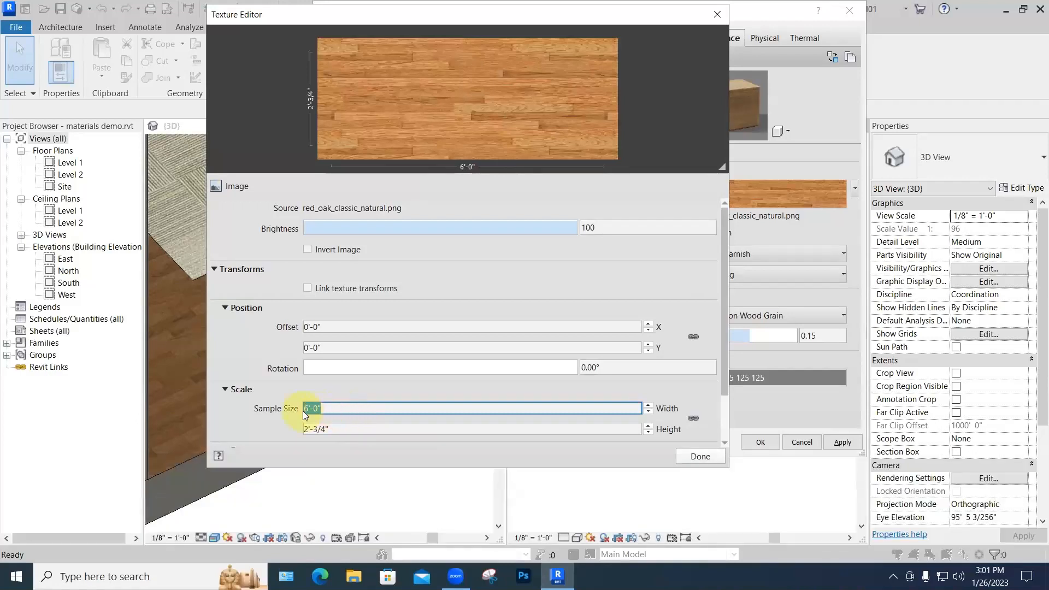
Step: Set the oak texture's sample width to 10' and apply the change to the Oak Flooring material
type("10'")
key("Return")
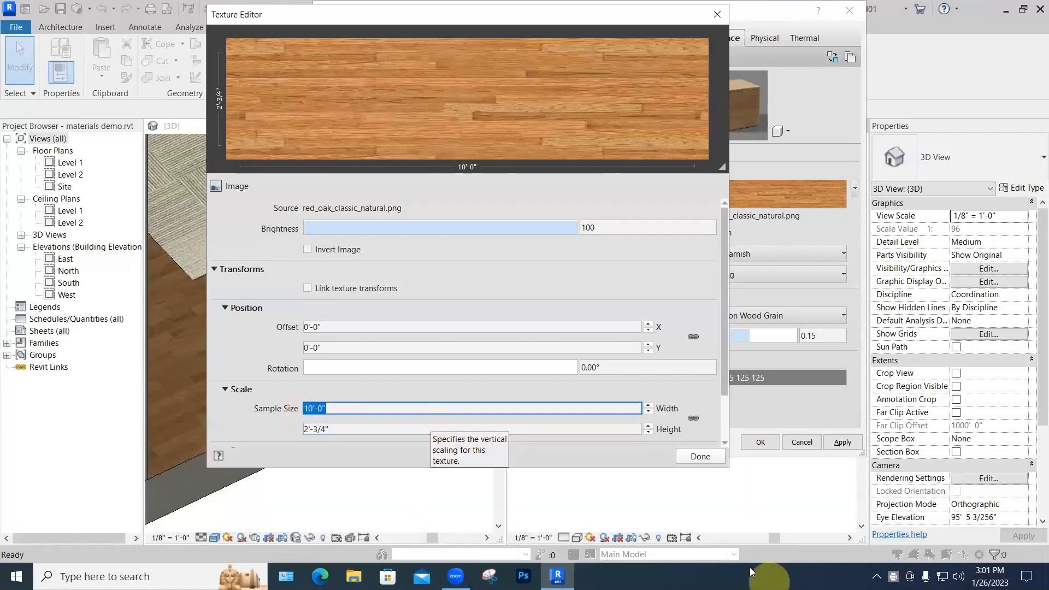
left_click(690, 456)
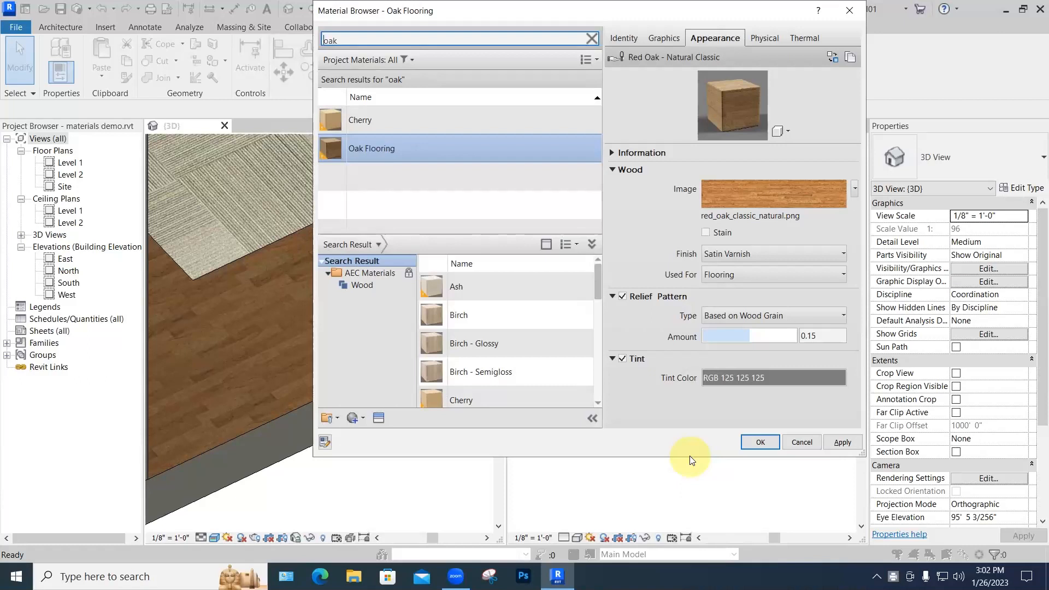
left_click(845, 444)
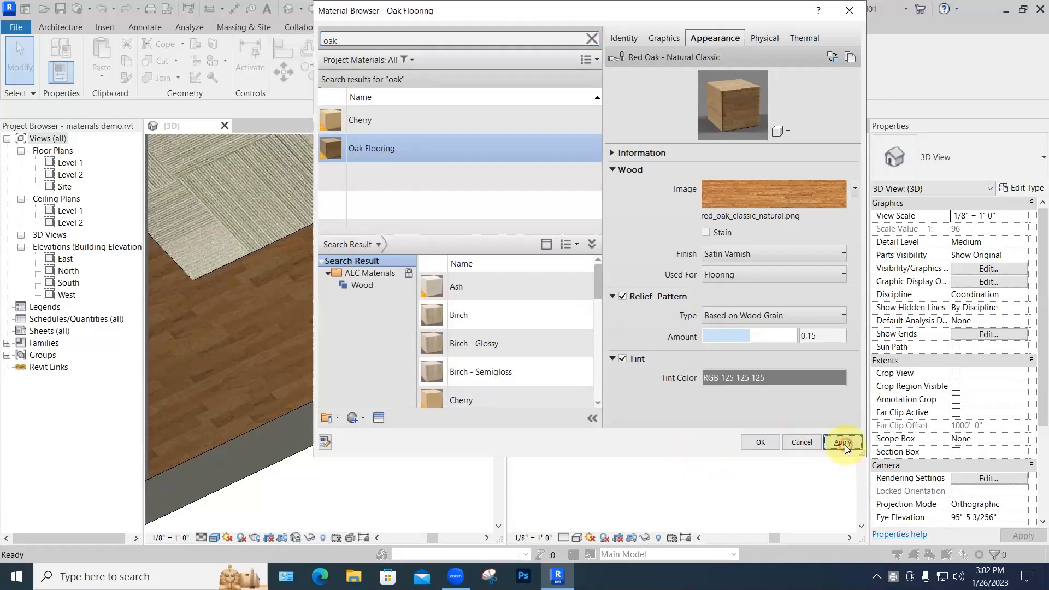
left_click(768, 443)
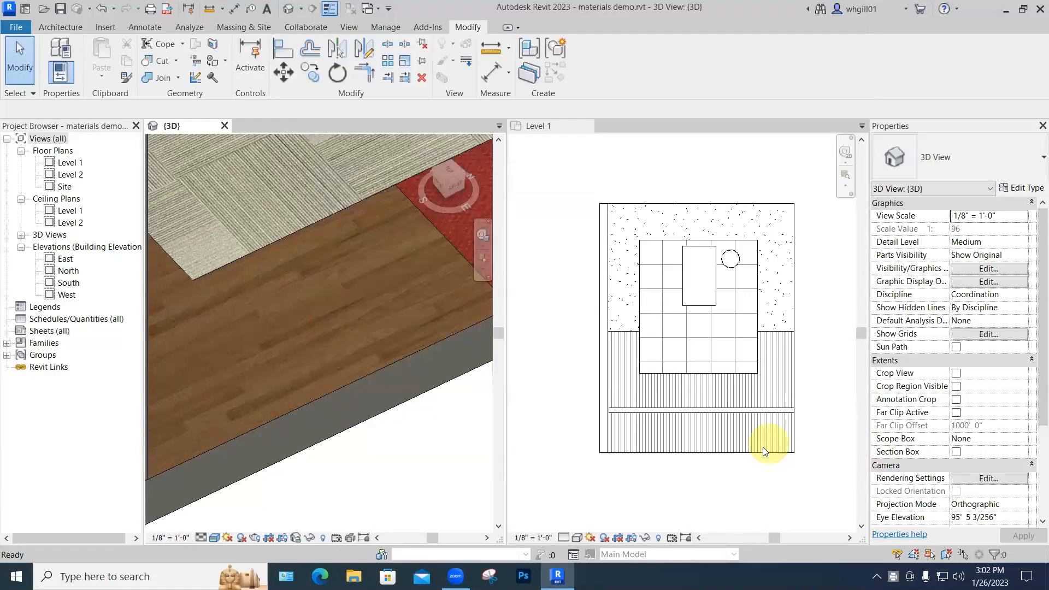
Step: Delete the interior partition wall with the tinted boards that stands on the wood floor
scroll(380, 345, "down", 3)
scroll(390, 373, "up", 1)
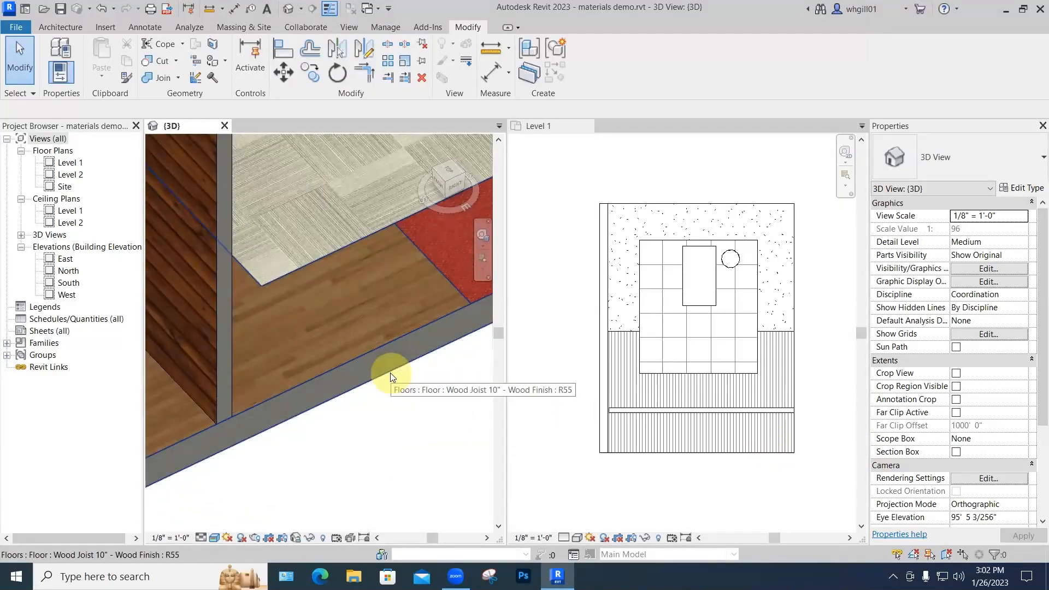
scroll(390, 373, "down", 3)
mouse_move(390, 373)
middle_mouse_down()
mouse_move(274, 392)
mouse_move(154, 444)
mouse_move(370, 370)
middle_mouse_up()
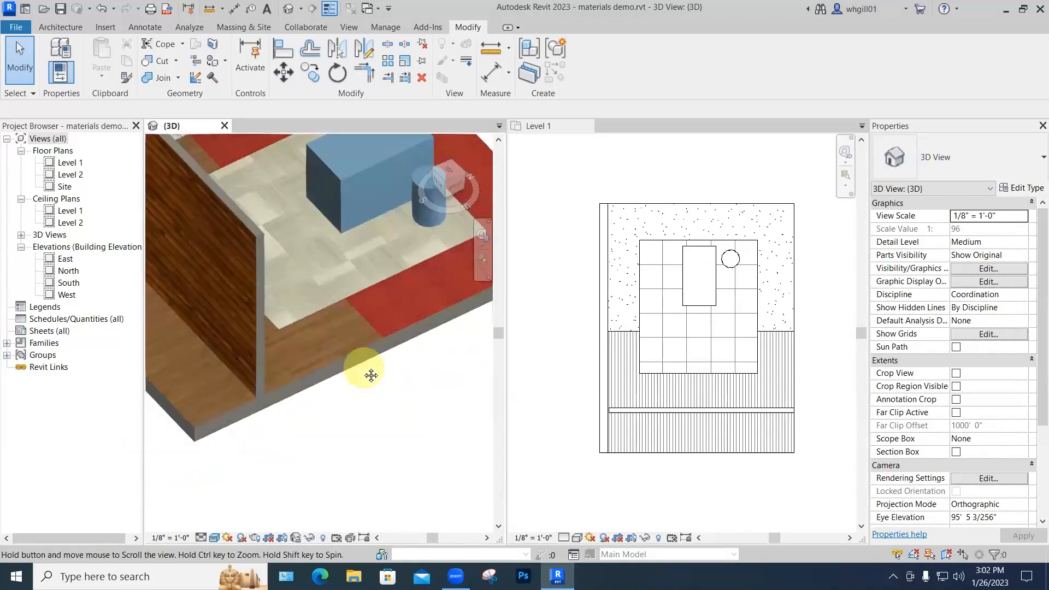
scroll(394, 365, "up", 3)
left_click(302, 349)
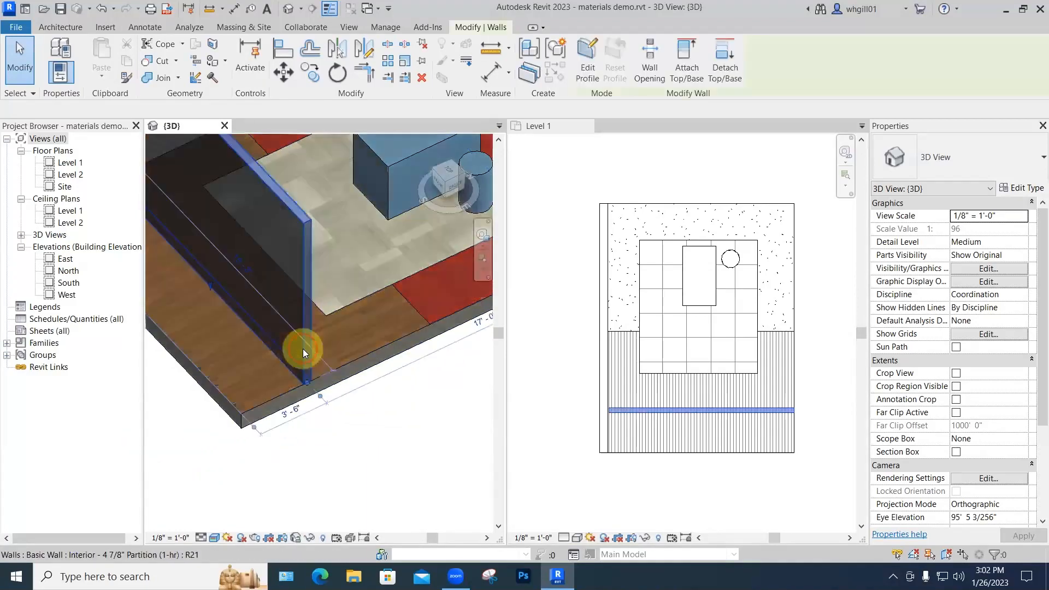
key("BackSpace")
Step: Examine the stretched plank texture of the wood floor up close and across the whole room in 3D
scroll(314, 367, "up", 3)
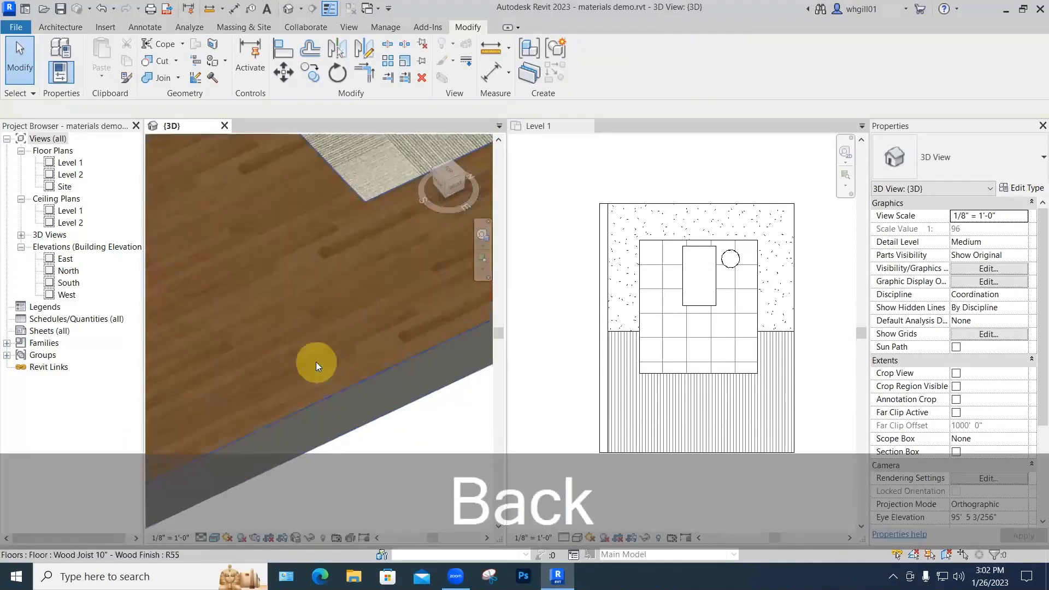
scroll(347, 350, "down", 2)
scroll(349, 345, "up", 4)
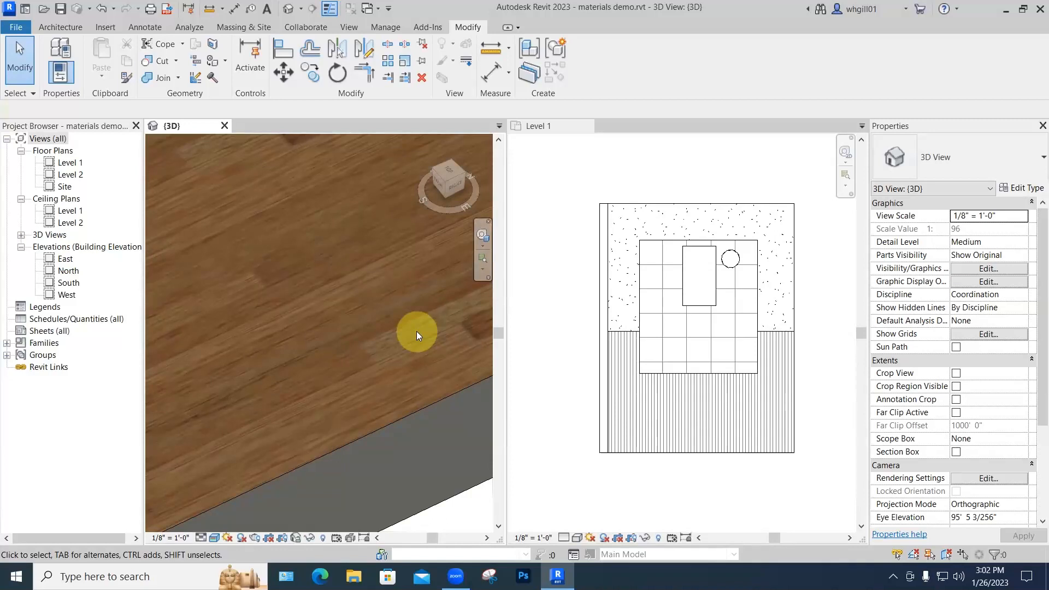
scroll(416, 331, "down", 4)
scroll(416, 331, "down", 2)
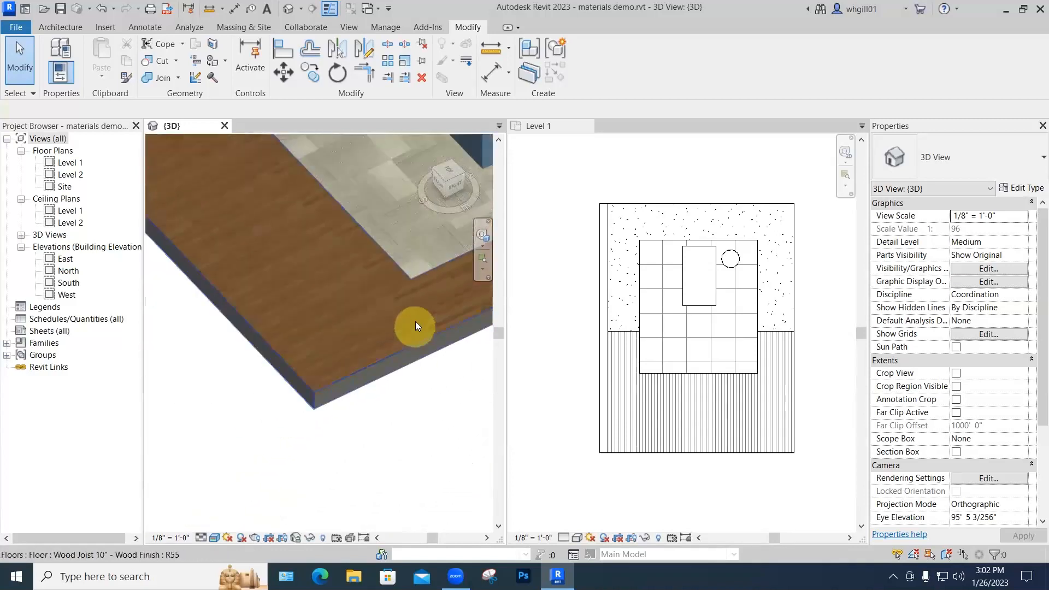
middle_click_drag(414, 328, 427, 418)
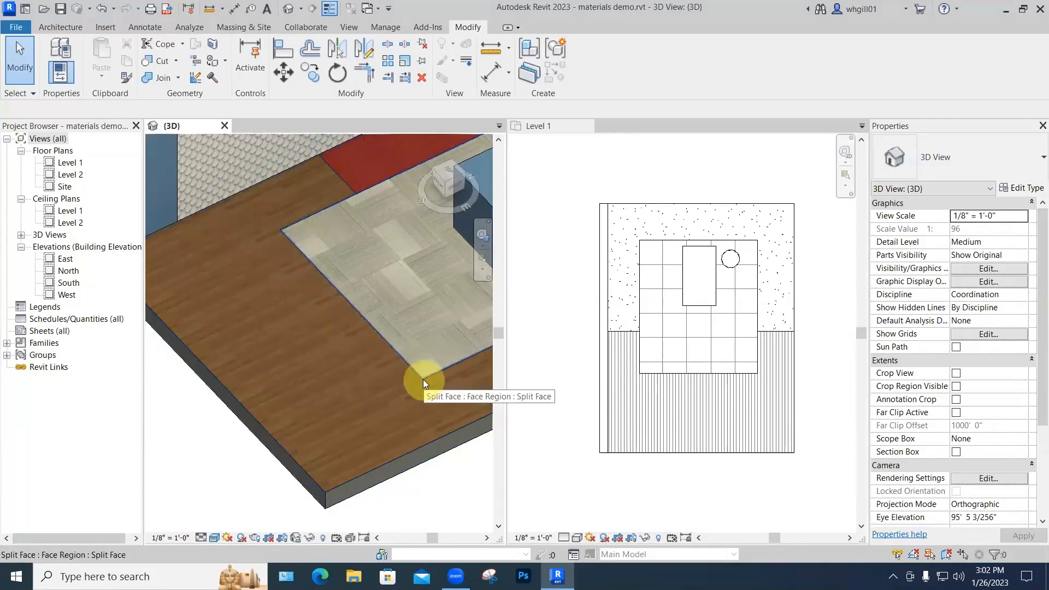
scroll(423, 379, "down", 6)
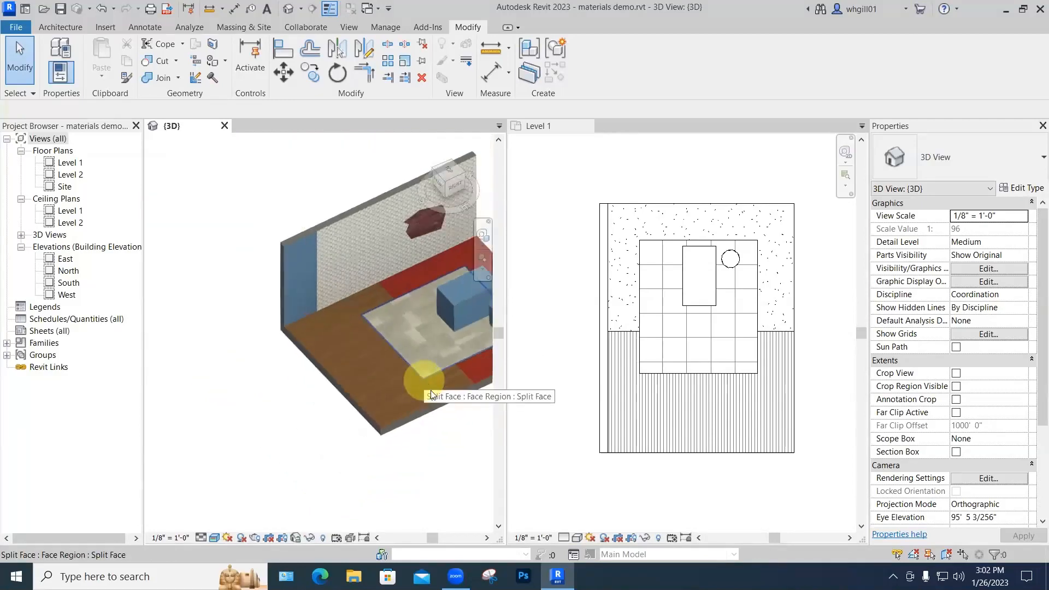
middle_click_drag(449, 463, 348, 435)
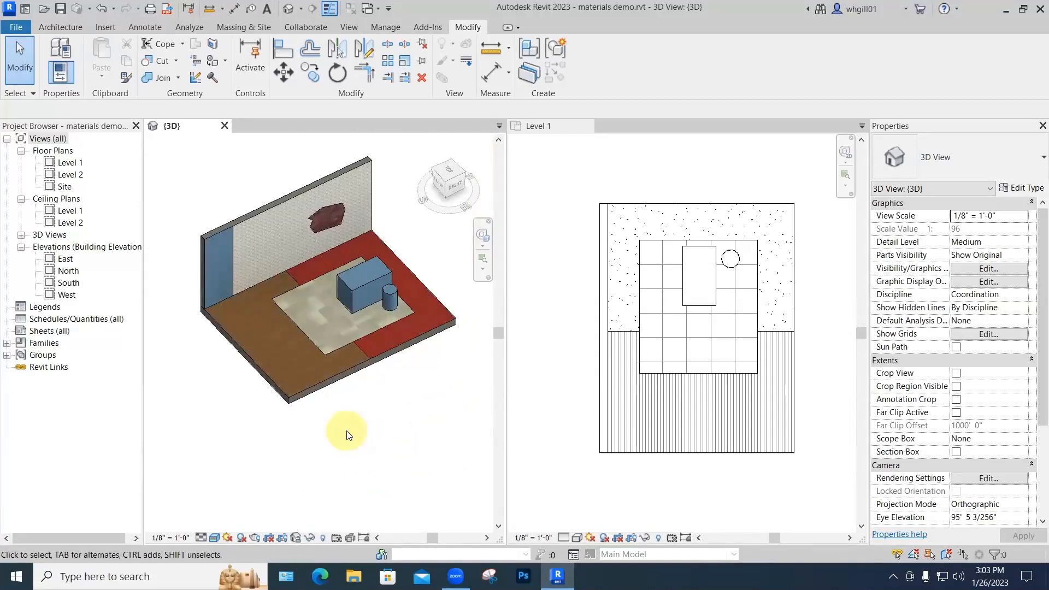